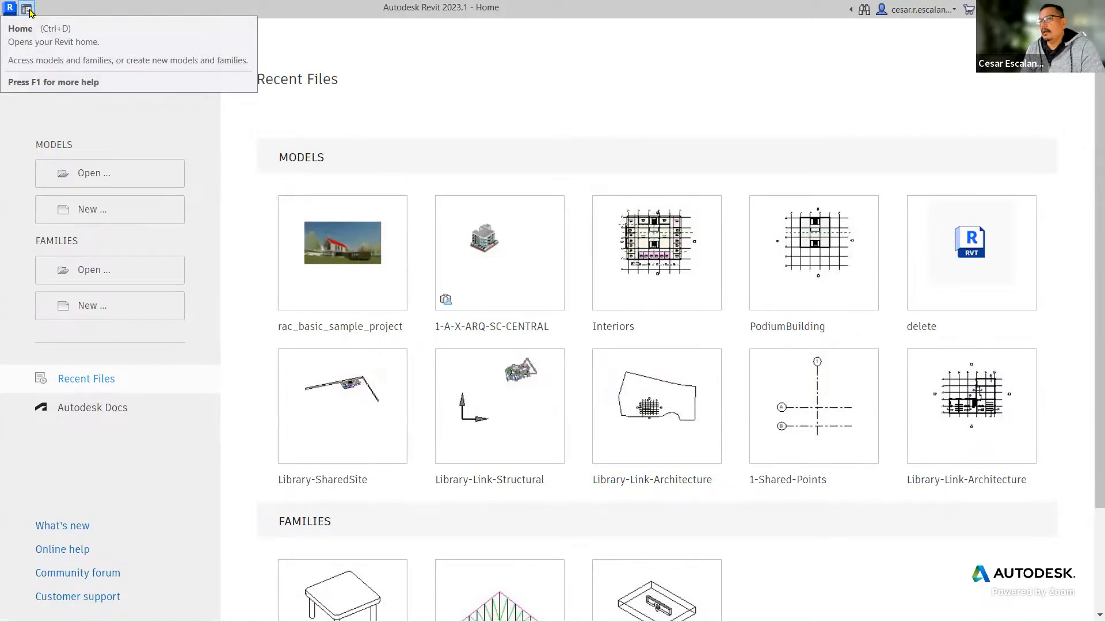
Switch from the Home screen to the empty modelling workspace.
{"action": "left_click", "coordinate": [27, 9]}
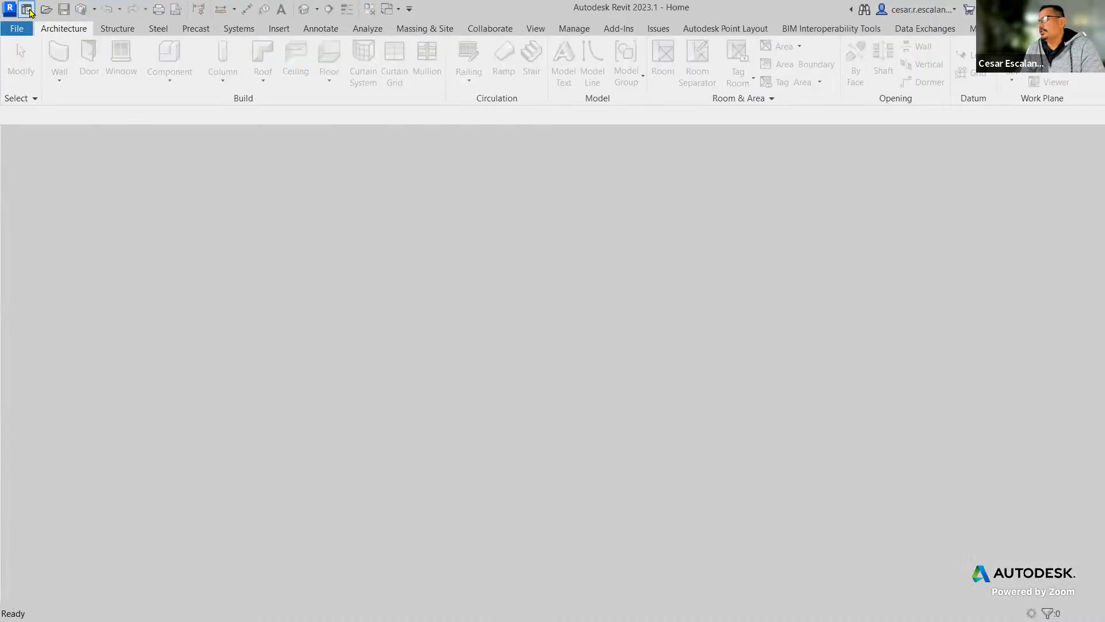
{"action": "left_click", "coordinate": [28, 10]}
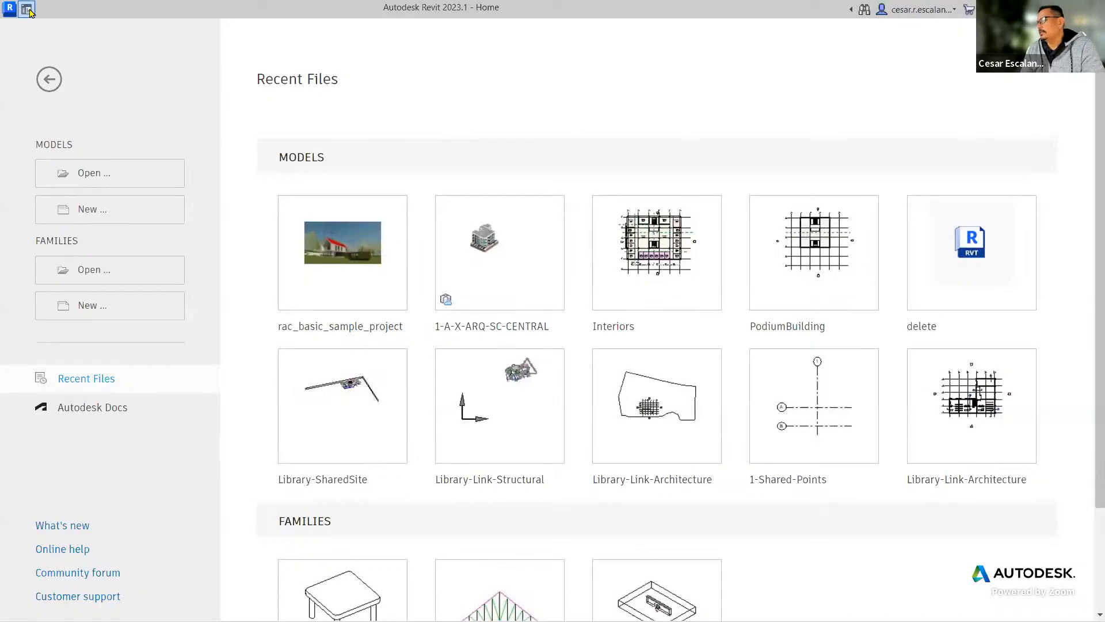
{"action": "left_click", "coordinate": [27, 10]}
{"action": "left_click", "coordinate": [27, 9]}
{"action": "left_click", "coordinate": [28, 9]}
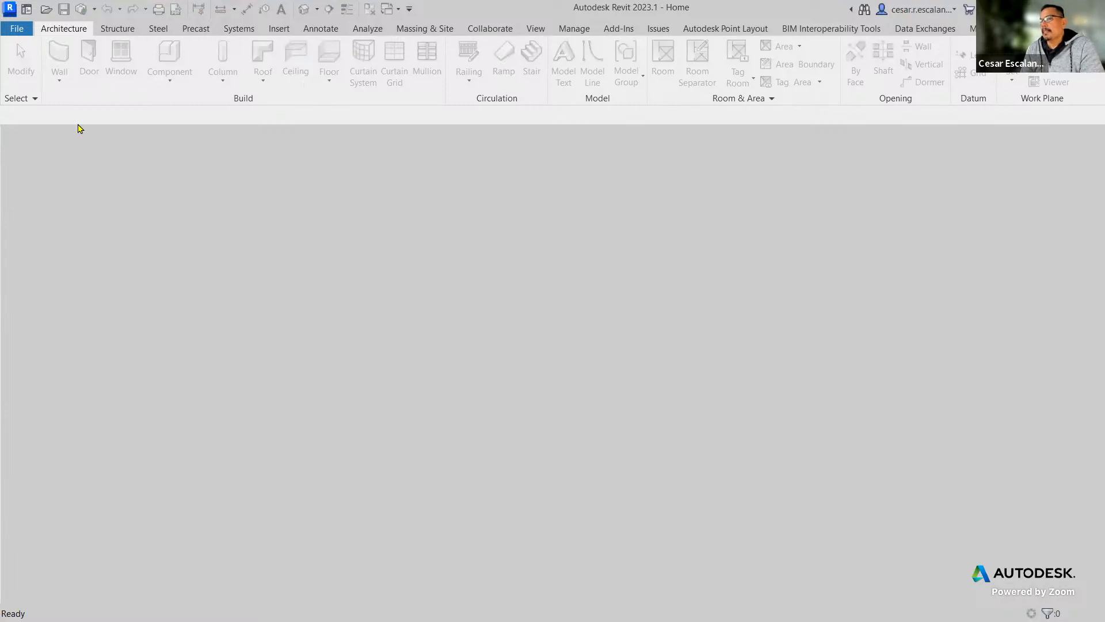
{"action": "left_click", "coordinate": [19, 30]}
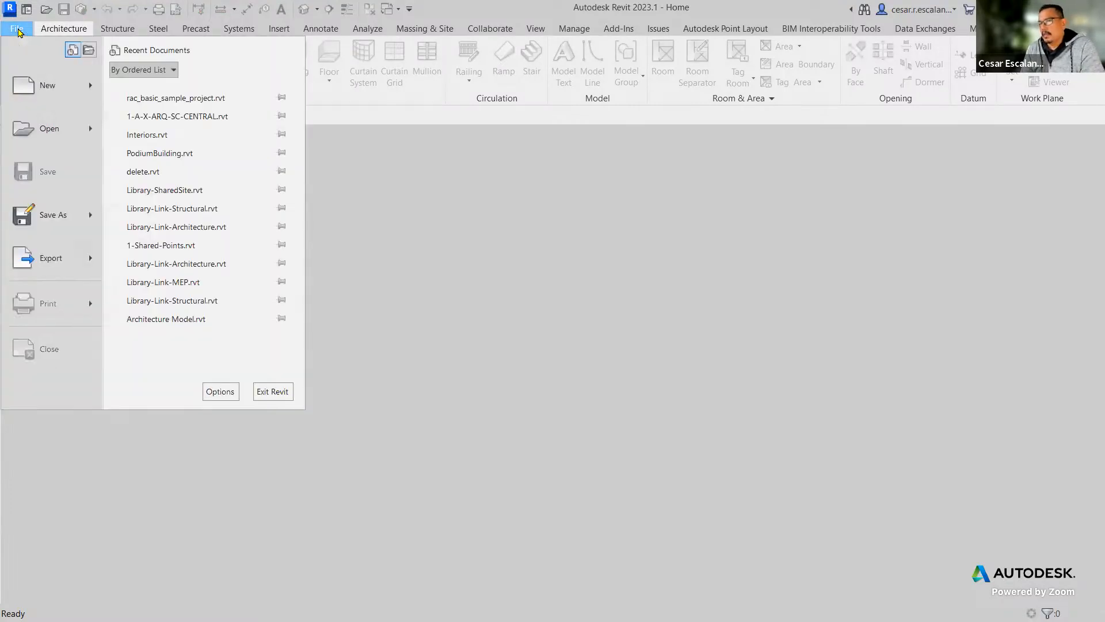
{"action": "mouse_move", "coordinate": [18, 138]}
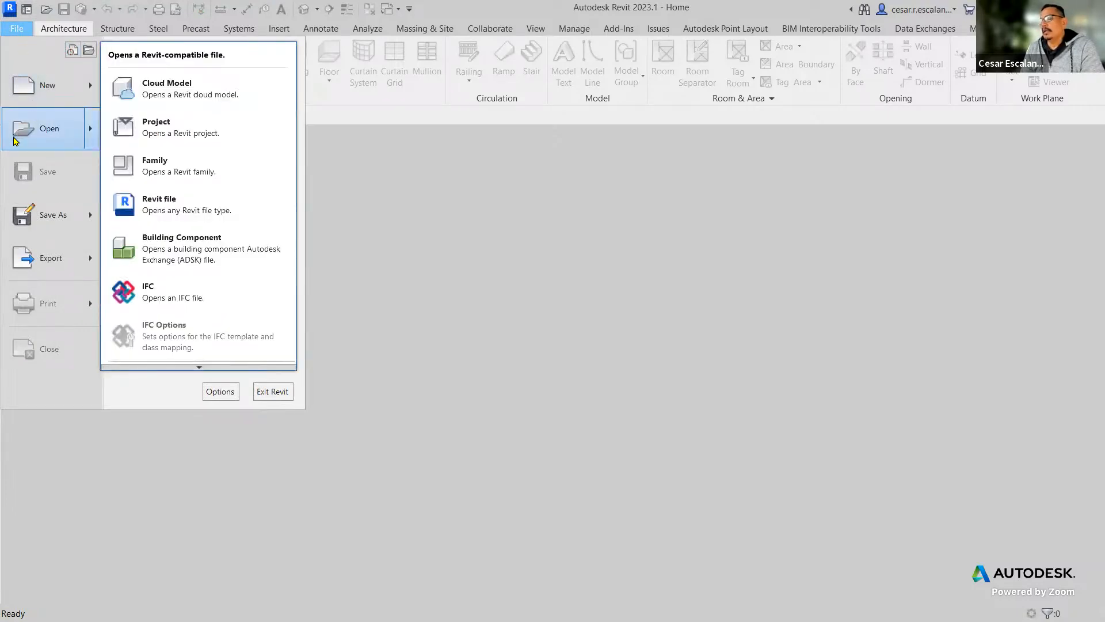
{"action": "left_click", "coordinate": [199, 367]}
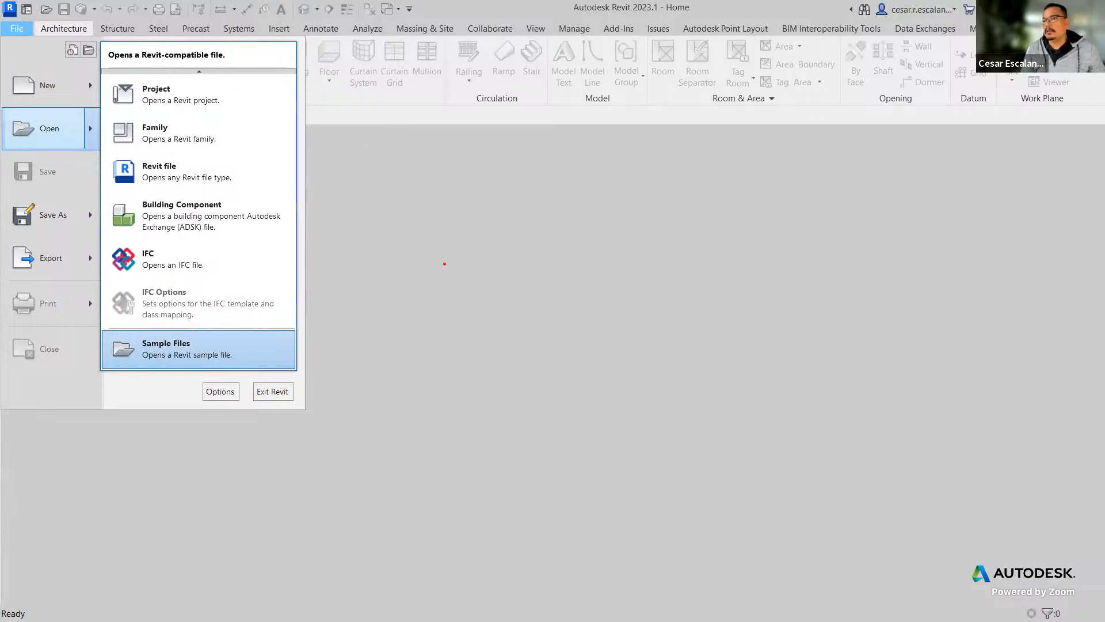
{"action": "left_click", "coordinate": [409, 222]}
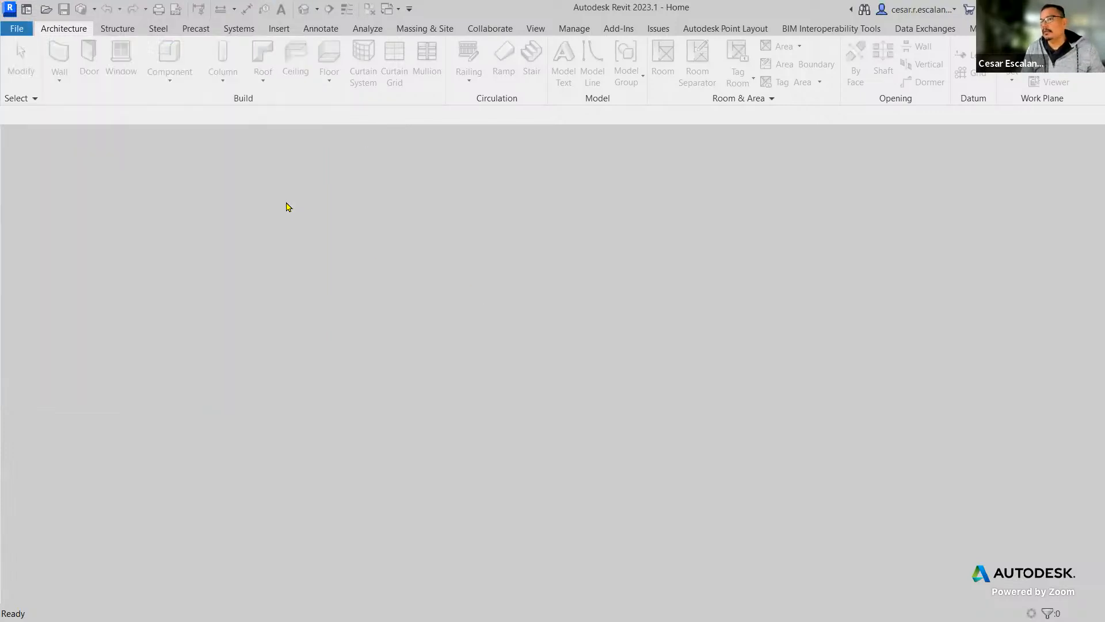
{"action": "left_click", "coordinate": [26, 9]}
{"action": "left_click", "coordinate": [26, 9]}
Open the sample project rac_advanced_sample_project.rvt from the Samples folder.
{"action": "left_click", "coordinate": [22, 29]}
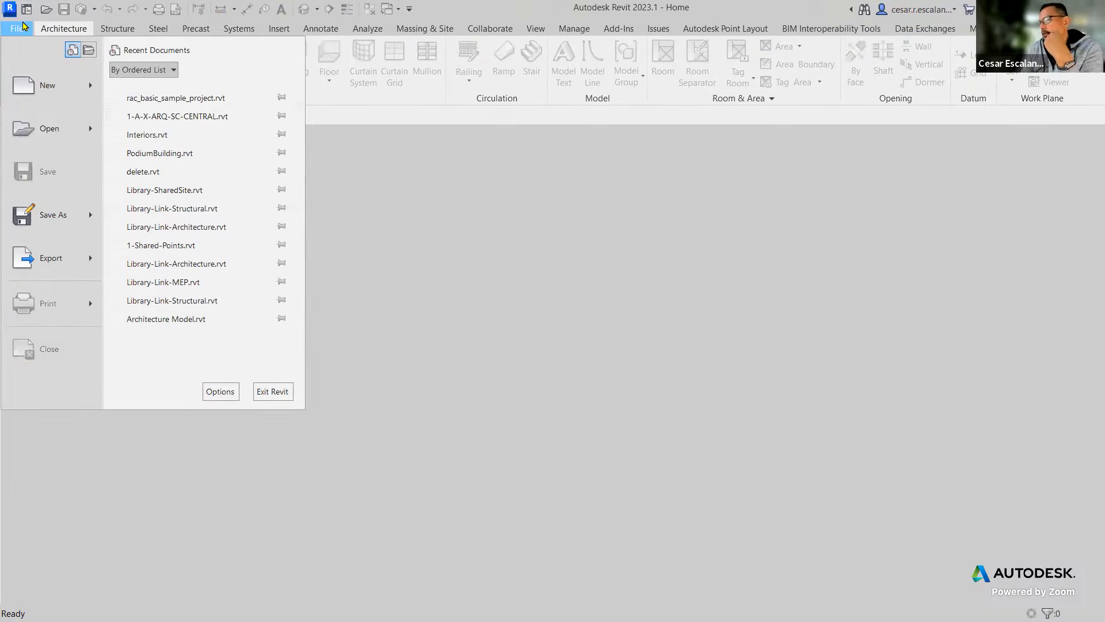
{"action": "mouse_move", "coordinate": [31, 135]}
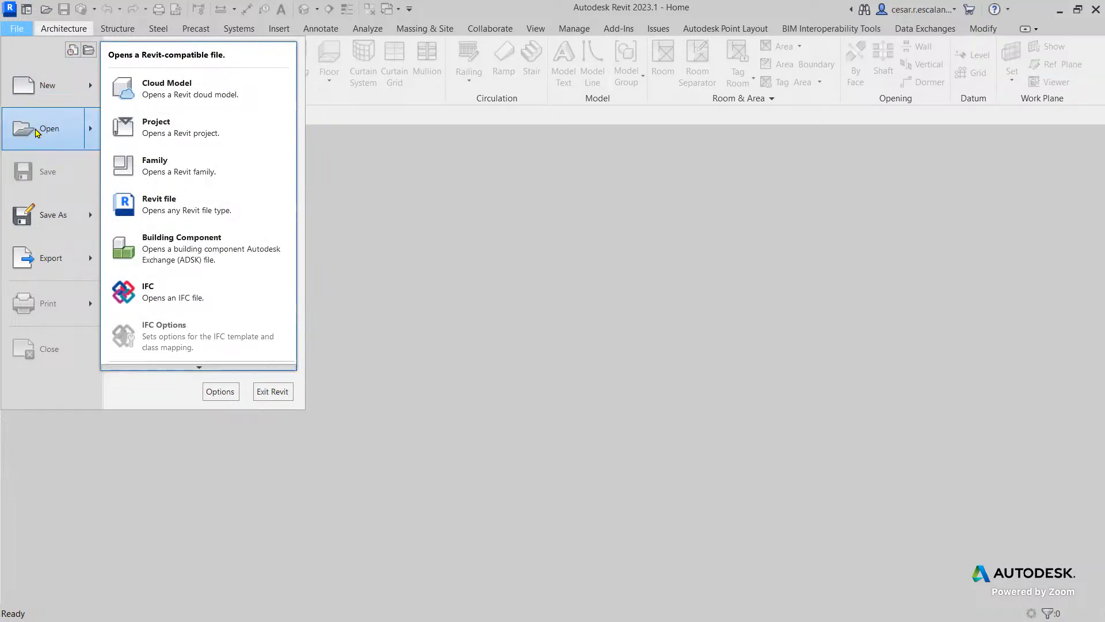
{"action": "mouse_move", "coordinate": [201, 367]}
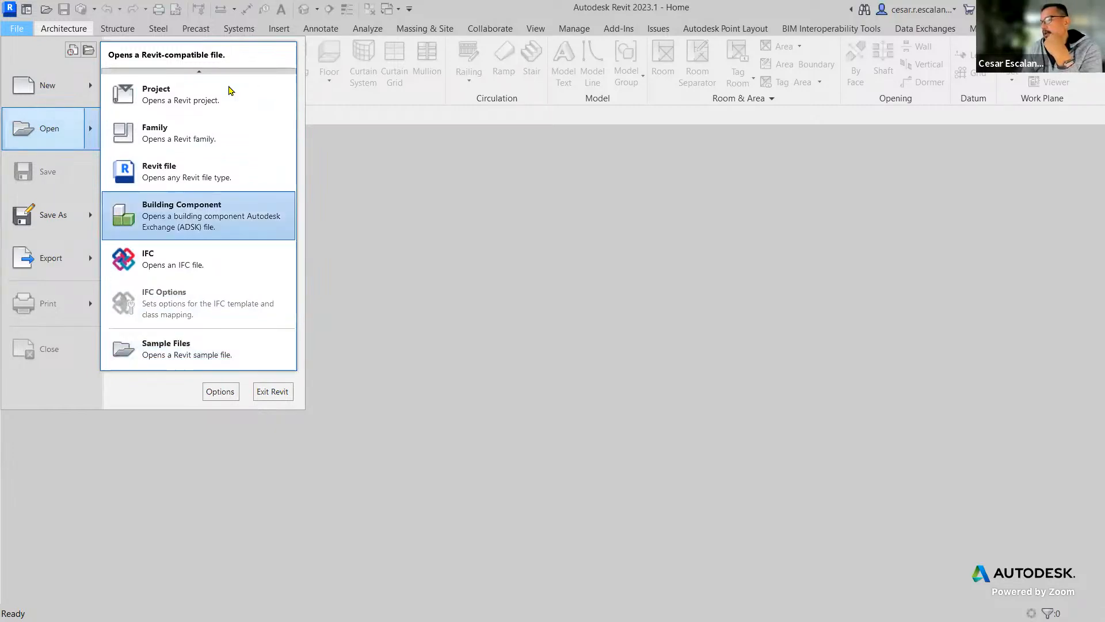
{"action": "left_click", "coordinate": [206, 364]}
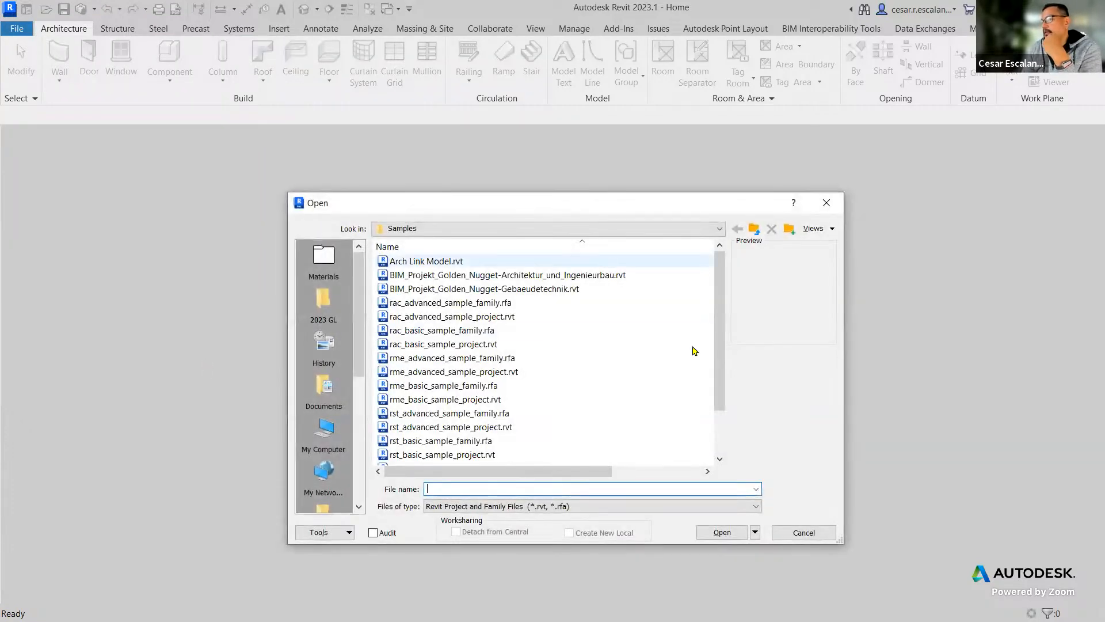
{"action": "mouse_move", "coordinate": [719, 364]}
{"action": "left_mouse_down"}
{"action": "mouse_move", "coordinate": [712, 441]}
{"action": "mouse_move", "coordinate": [703, 334]}
{"action": "mouse_move", "coordinate": [698, 458]}
{"action": "mouse_move", "coordinate": [706, 366]}
{"action": "mouse_move", "coordinate": [705, 397]}
{"action": "mouse_move", "coordinate": [689, 351]}
{"action": "mouse_move", "coordinate": [723, 360]}
{"action": "mouse_move", "coordinate": [721, 372]}
{"action": "left_mouse_up"}
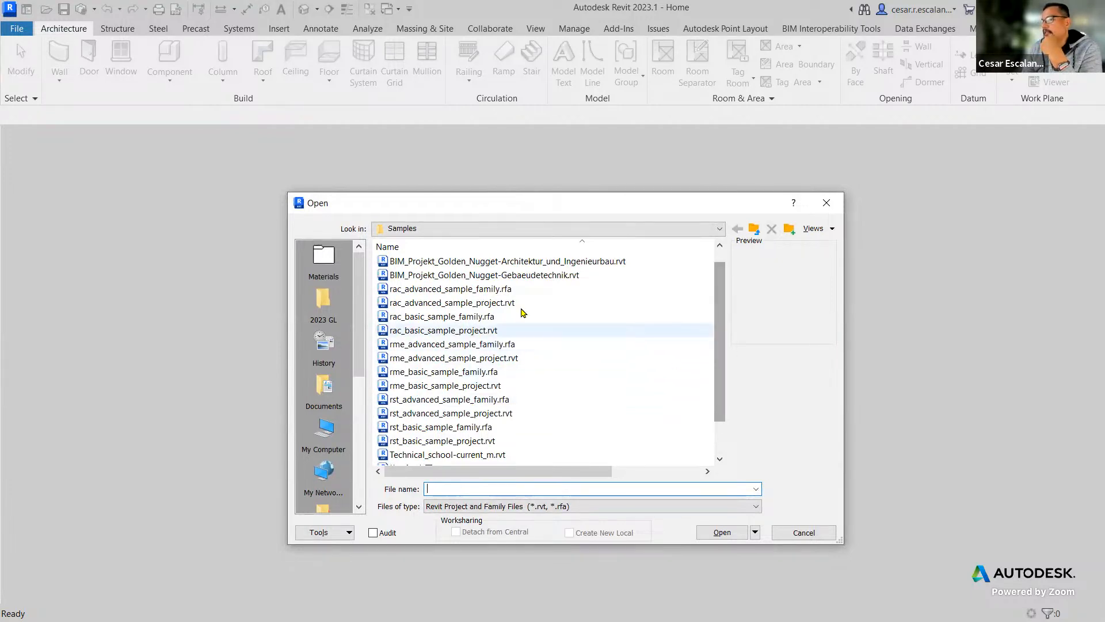
{"action": "left_click", "coordinate": [477, 303]}
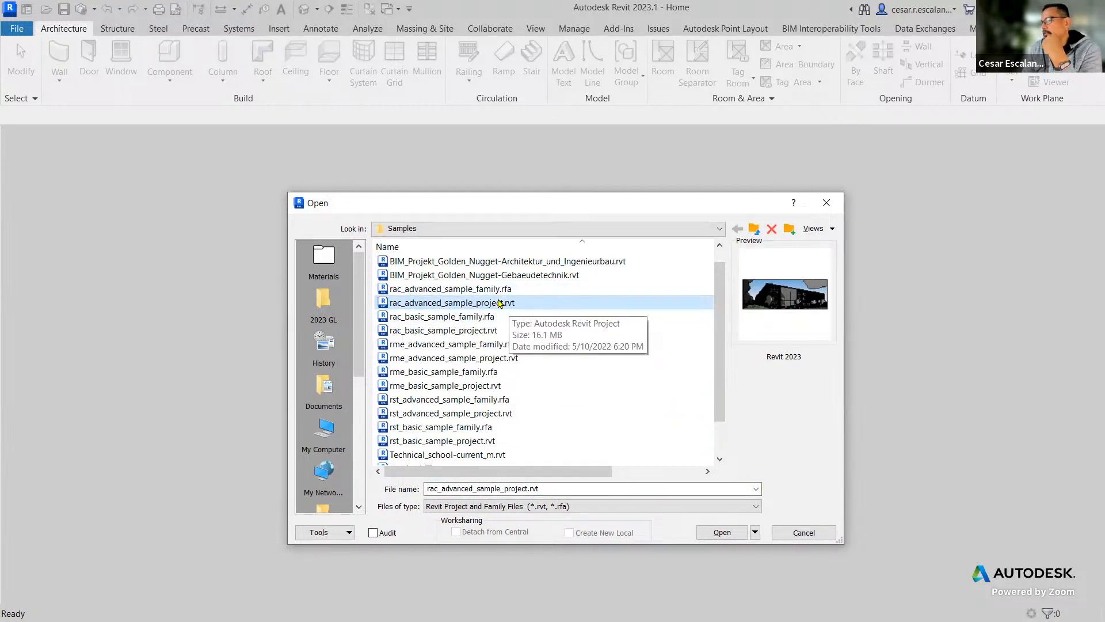
{"action": "left_click", "coordinate": [719, 532]}
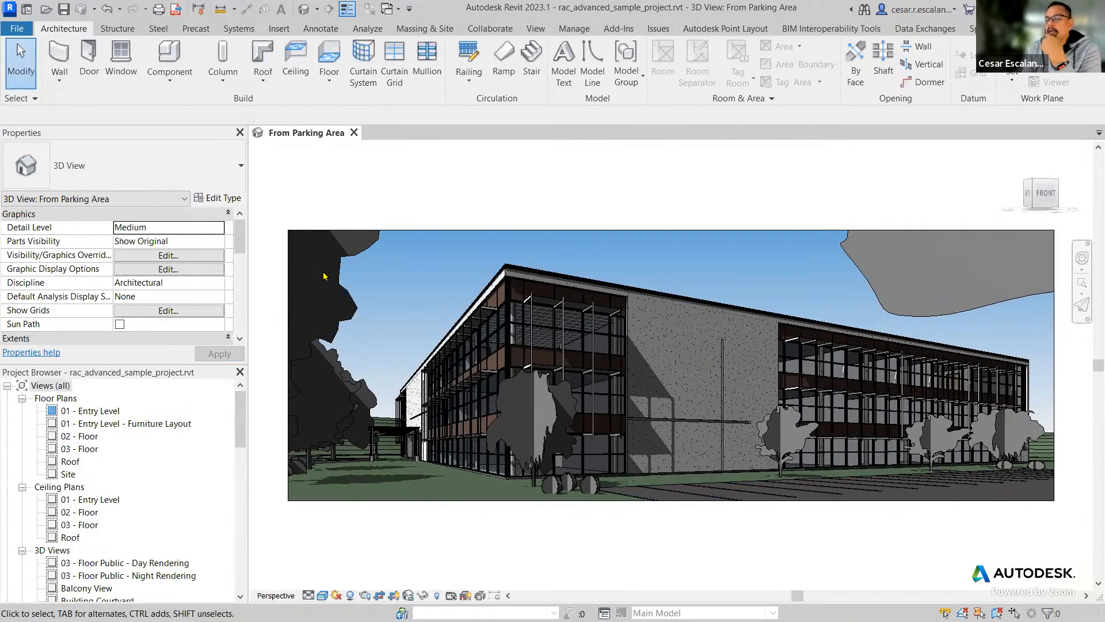
{"action": "left_click", "coordinate": [17, 29]}
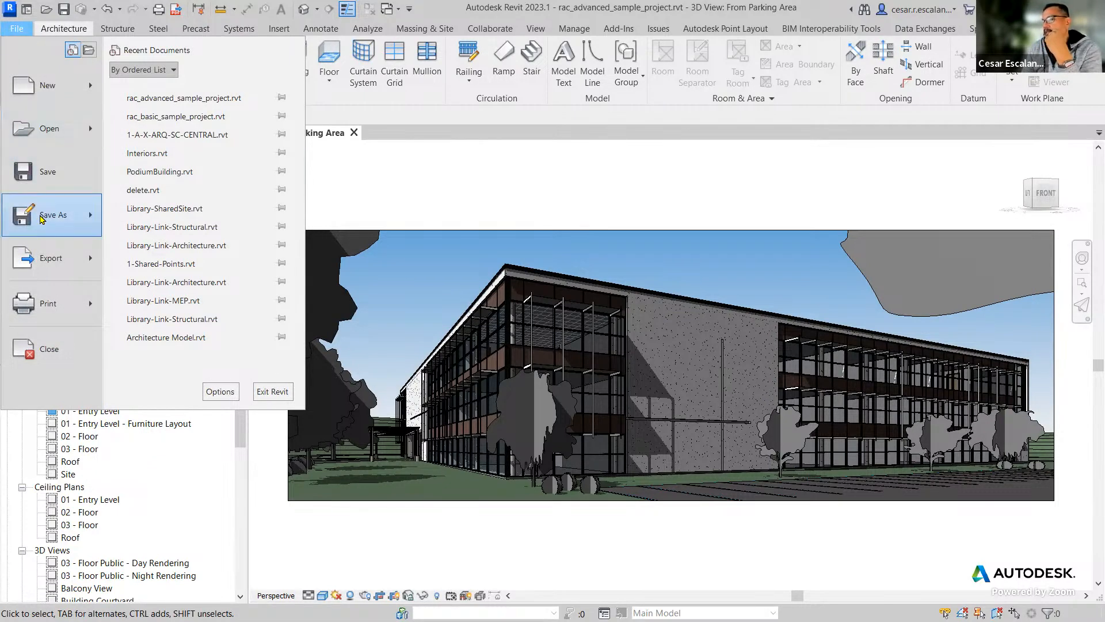
{"action": "mouse_move", "coordinate": [41, 219]}
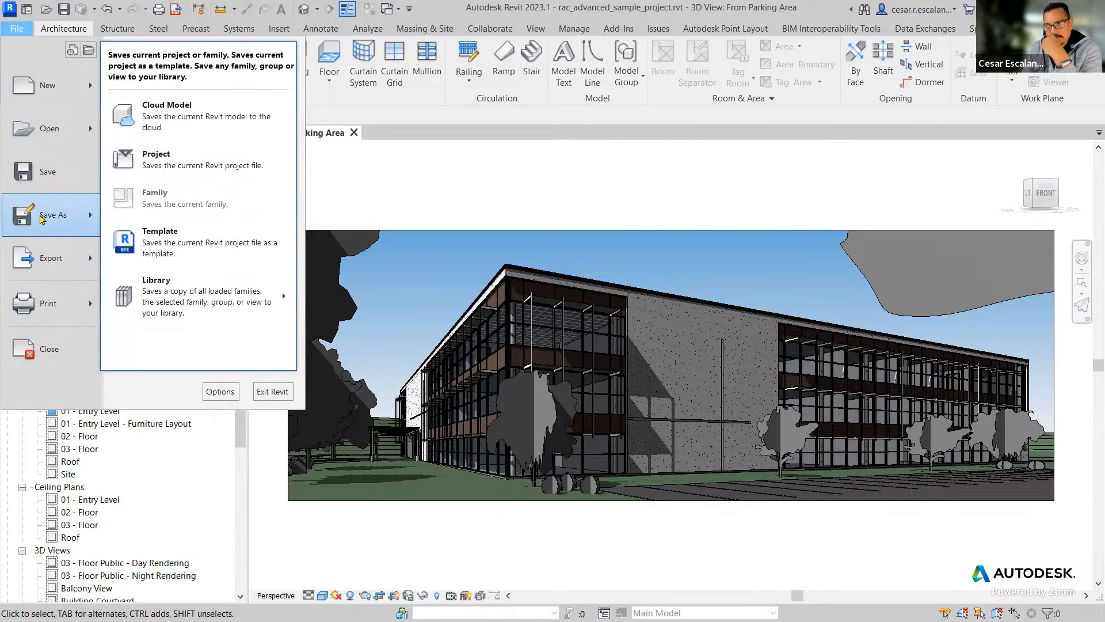
{"action": "left_click", "coordinate": [478, 197]}
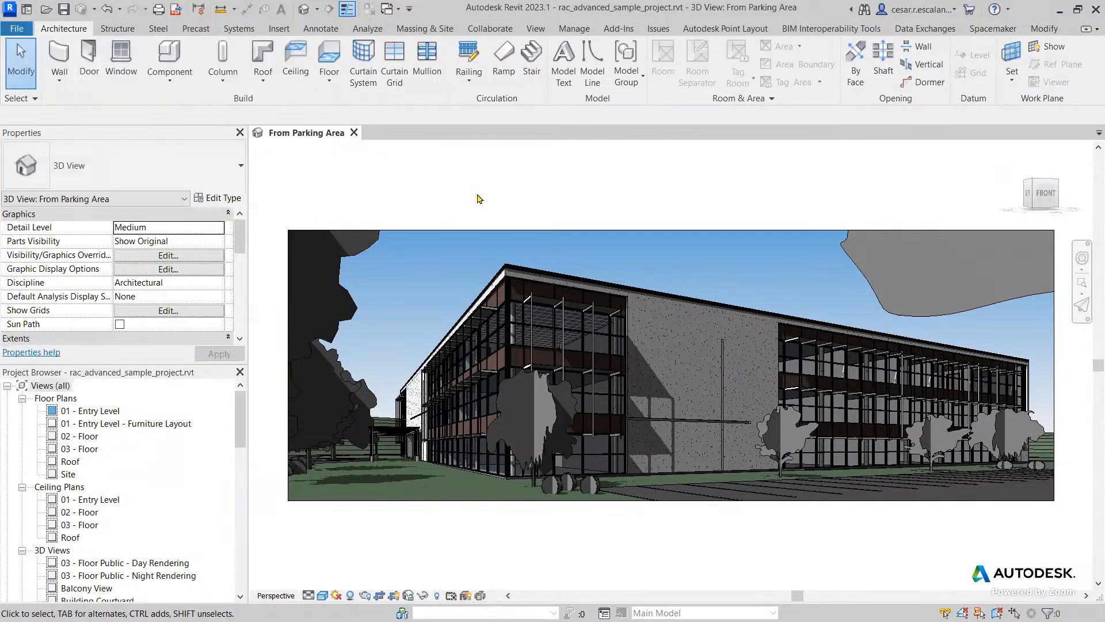
{"action": "left_click", "coordinate": [27, 9]}
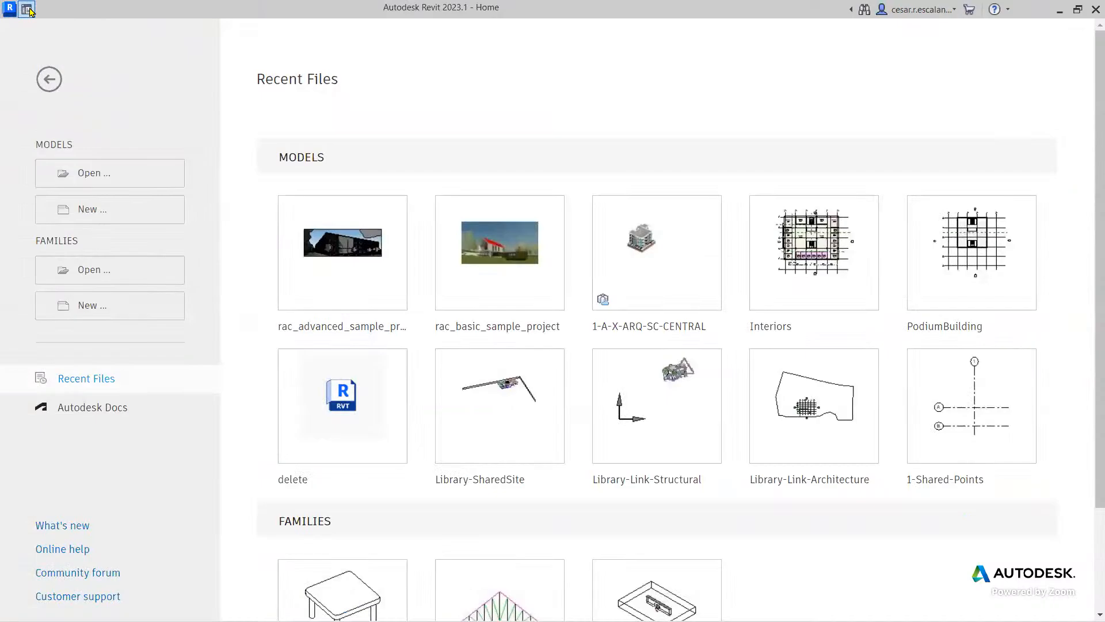
{"action": "left_click", "coordinate": [27, 9]}
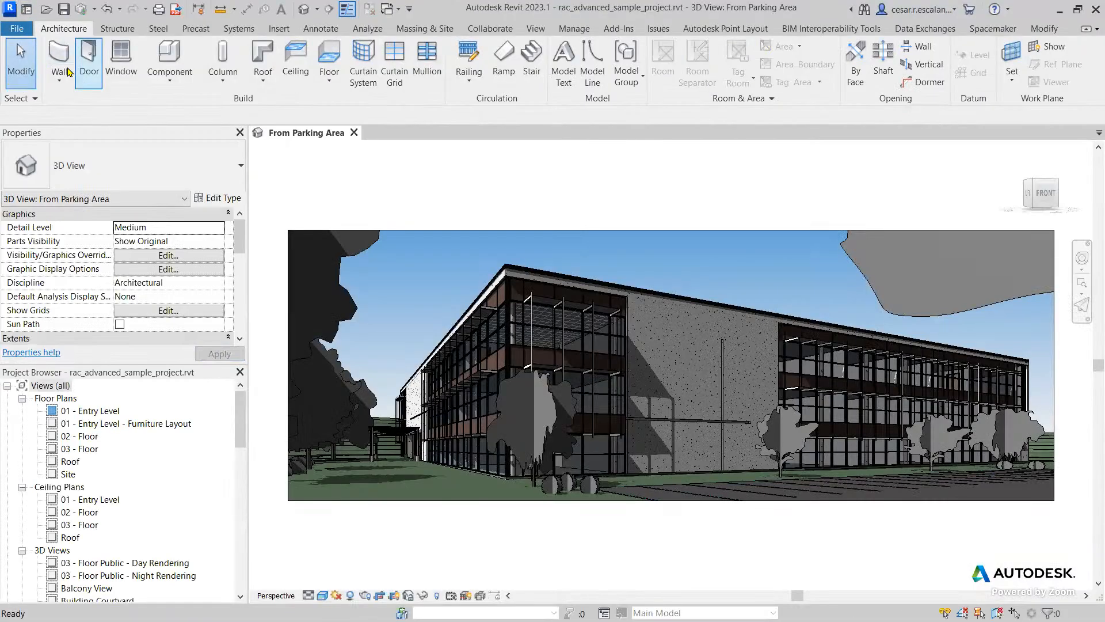
Start saving a copy of the model as a project and browse to My Drive on Google Drive (G:).
{"action": "left_click", "coordinate": [17, 29]}
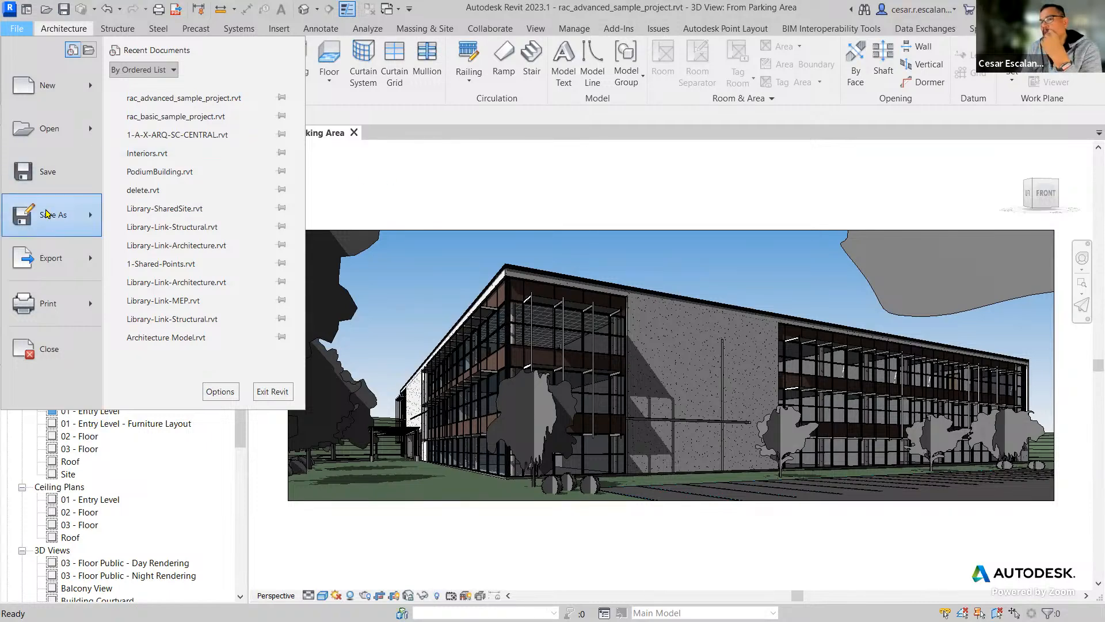
{"action": "mouse_move", "coordinate": [64, 204]}
{"action": "left_click", "coordinate": [175, 154]}
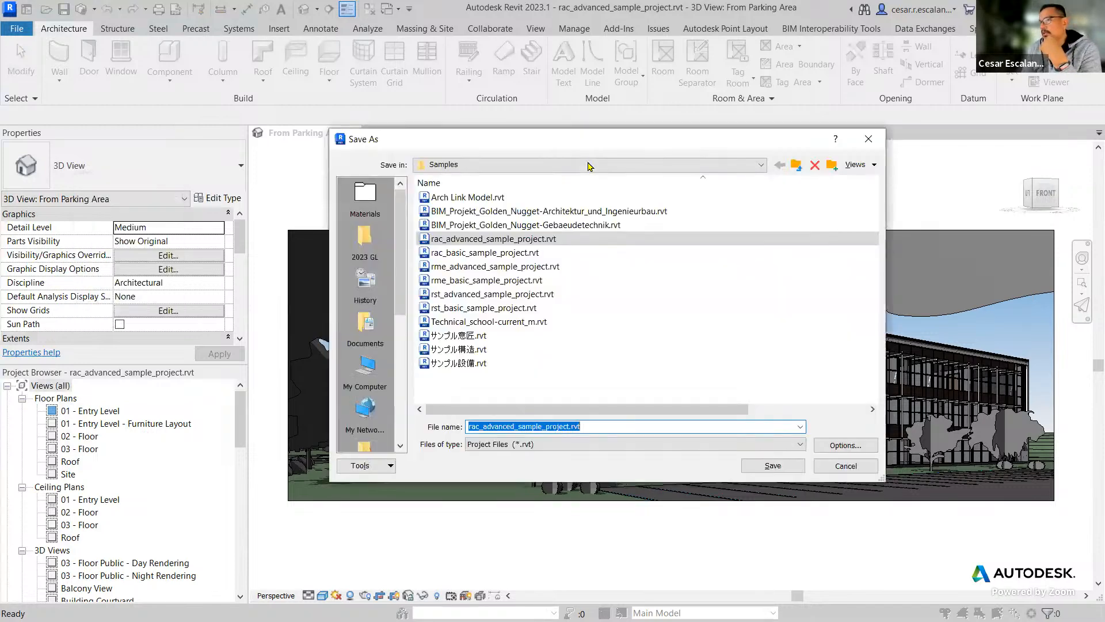
{"action": "left_click", "coordinate": [564, 166]}
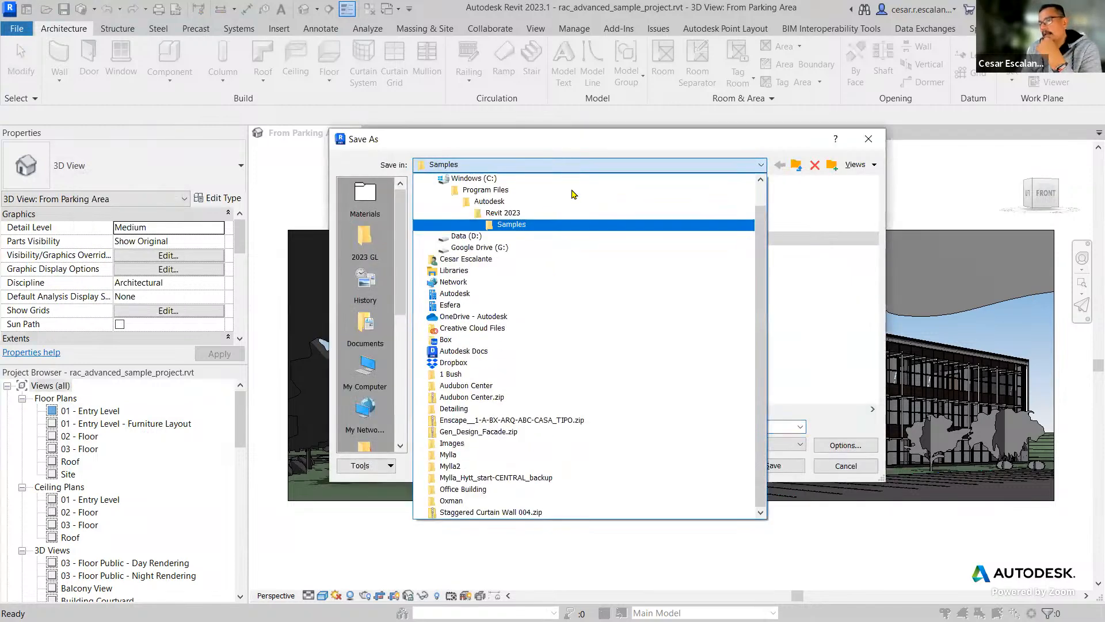
{"action": "left_click", "coordinate": [576, 253]}
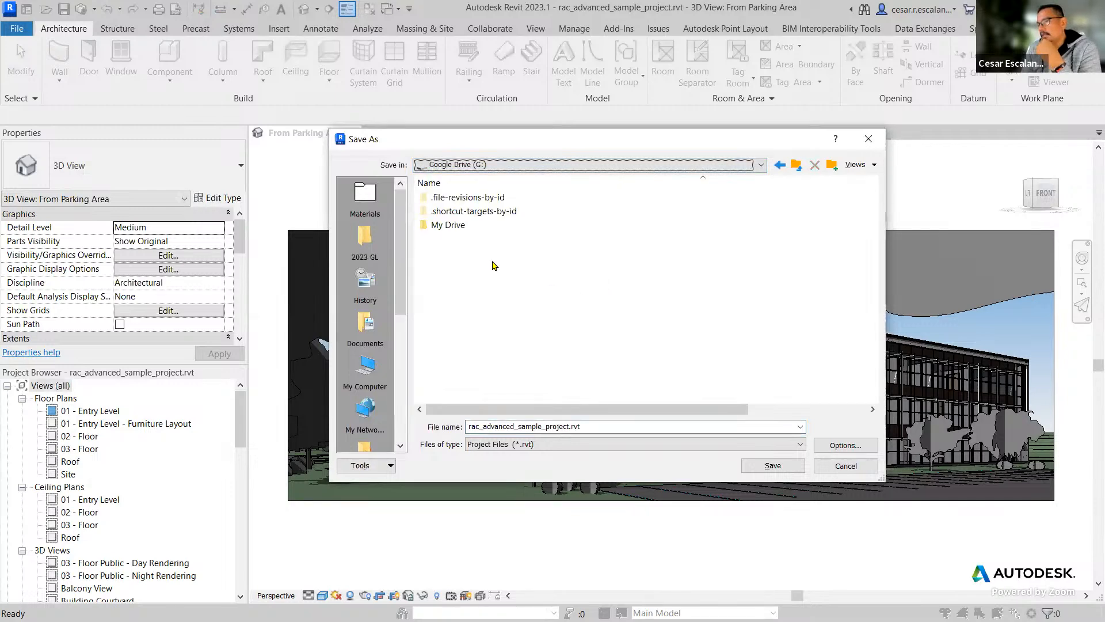
{"action": "double_click", "coordinate": [448, 225]}
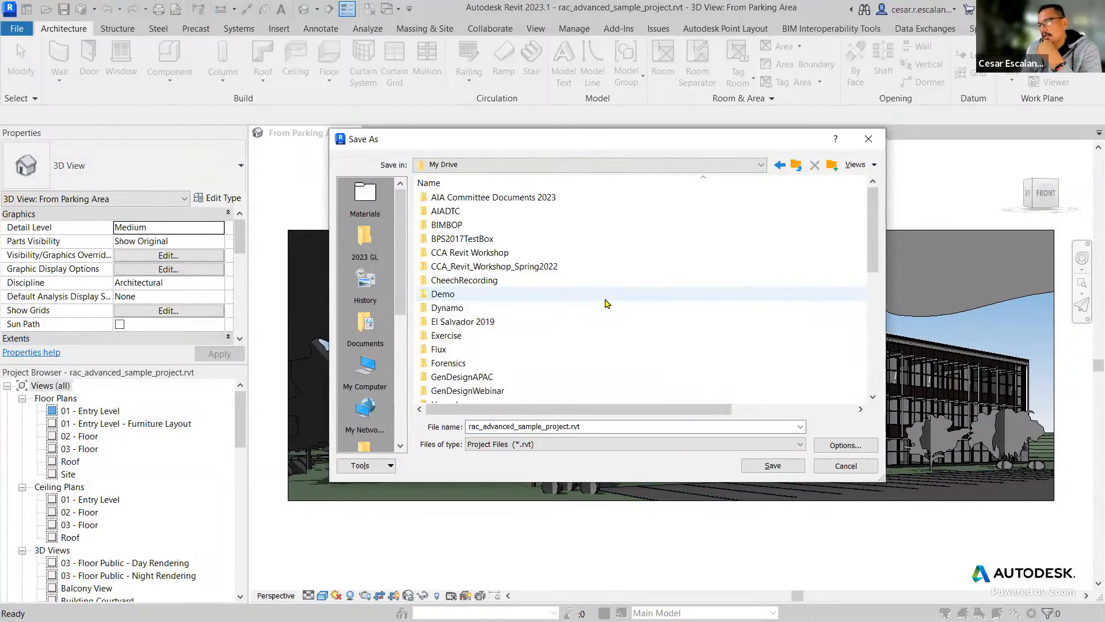
Save rac_advanced_sample_project.rvt into the "Element, Material, and Custom Keynotes" folder inside "Oxman - Revit Intermediate - Spring 2023".
{"action": "scroll", "coordinate": [605, 304], "scroll_direction": "down", "scroll_amount": 5}
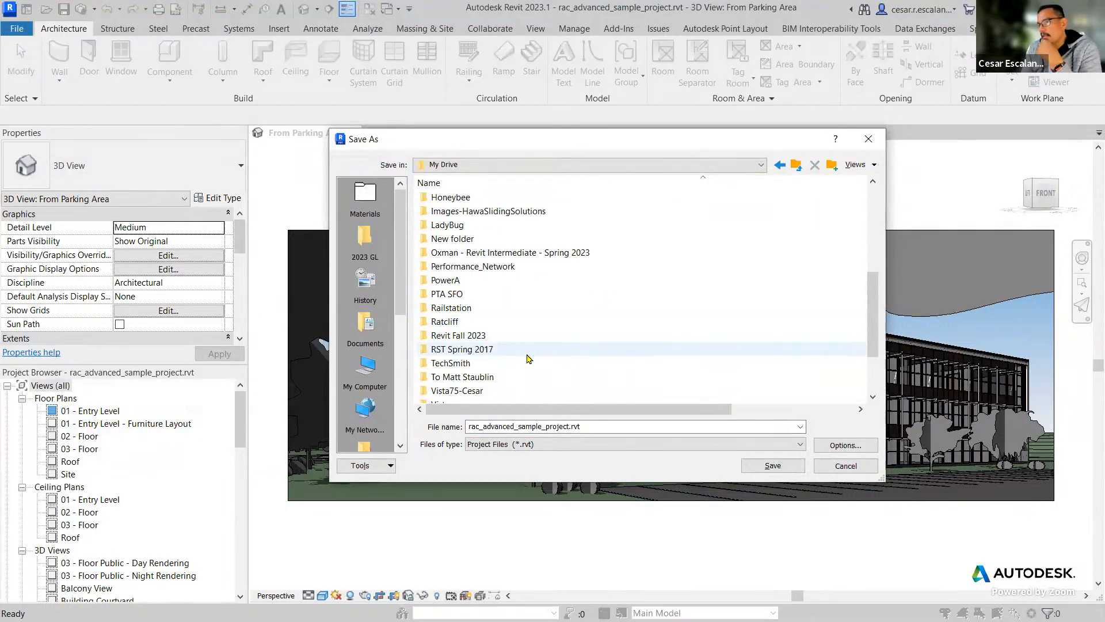
{"action": "scroll", "coordinate": [524, 357], "scroll_direction": "down", "scroll_amount": 2}
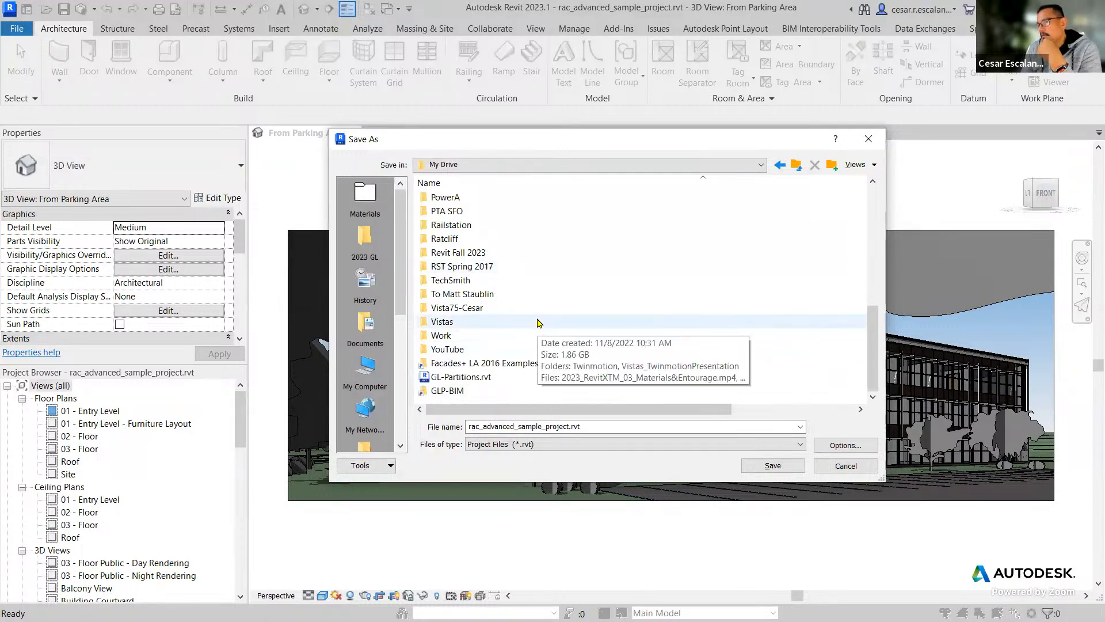
{"action": "scroll", "coordinate": [547, 294], "scroll_direction": "up", "scroll_amount": 2}
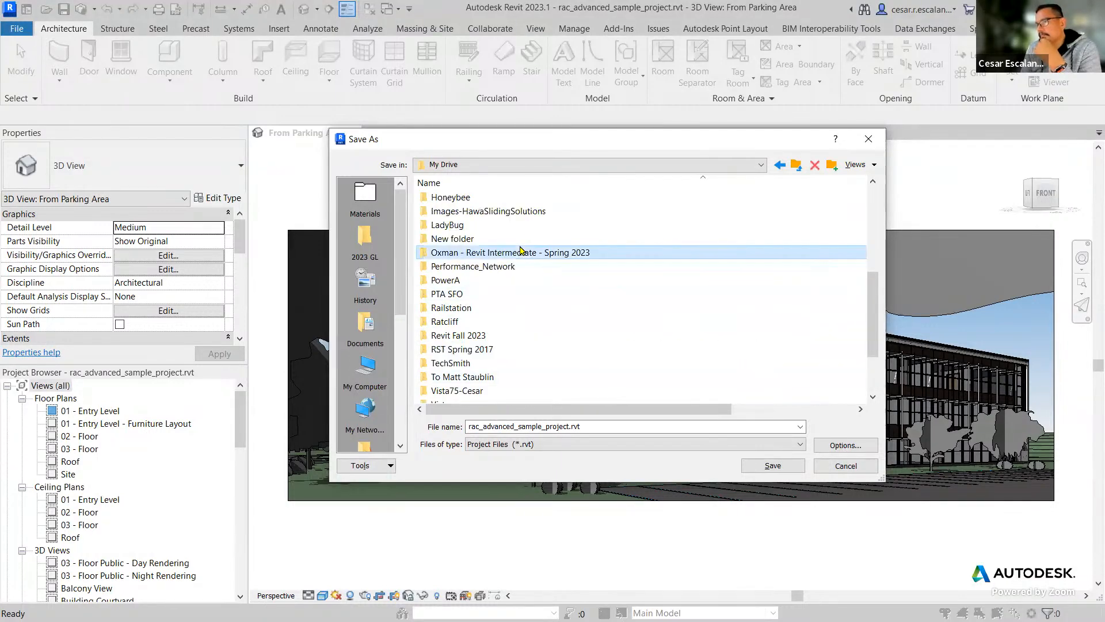
{"action": "double_click", "coordinate": [521, 252]}
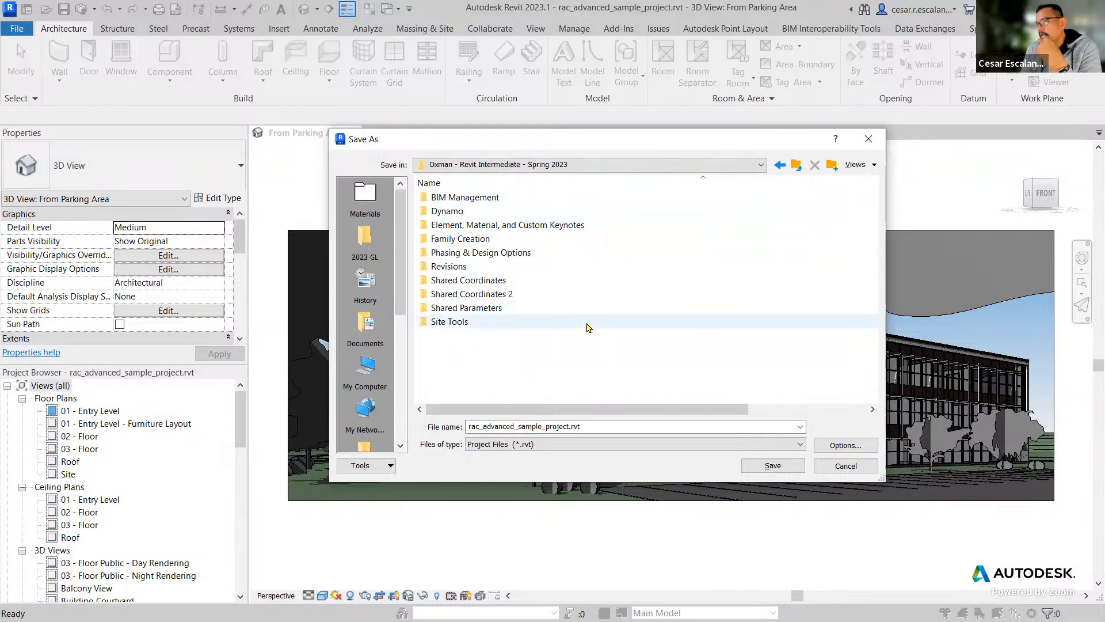
{"action": "double_click", "coordinate": [529, 225]}
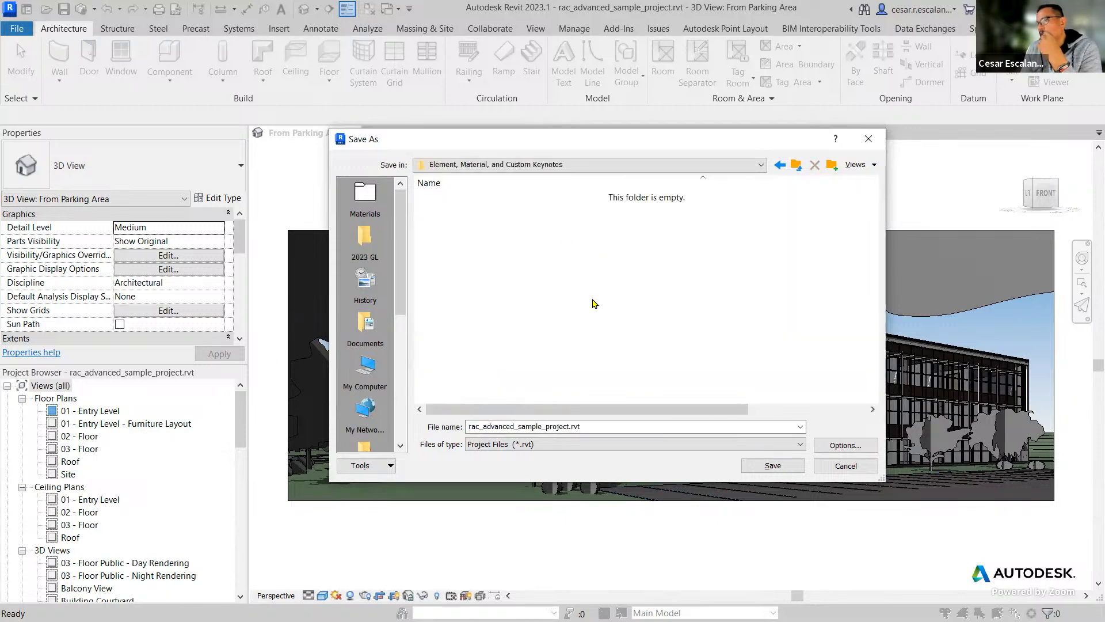
{"action": "left_click", "coordinate": [772, 465]}
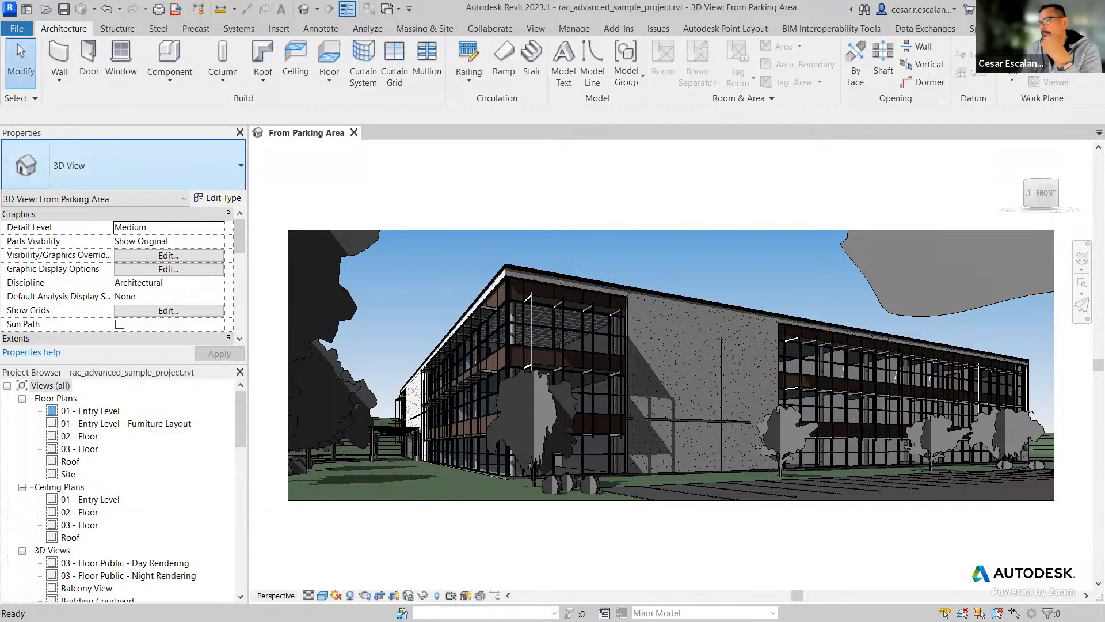
Switch to Google Drive in the browser and open "Element, Material, and Custom Keynotes" within "Oxman - Revit Intermediate - Spring 2023".
{"action": "type", "text": "dr"}
{"action": "key", "text": "Return"}
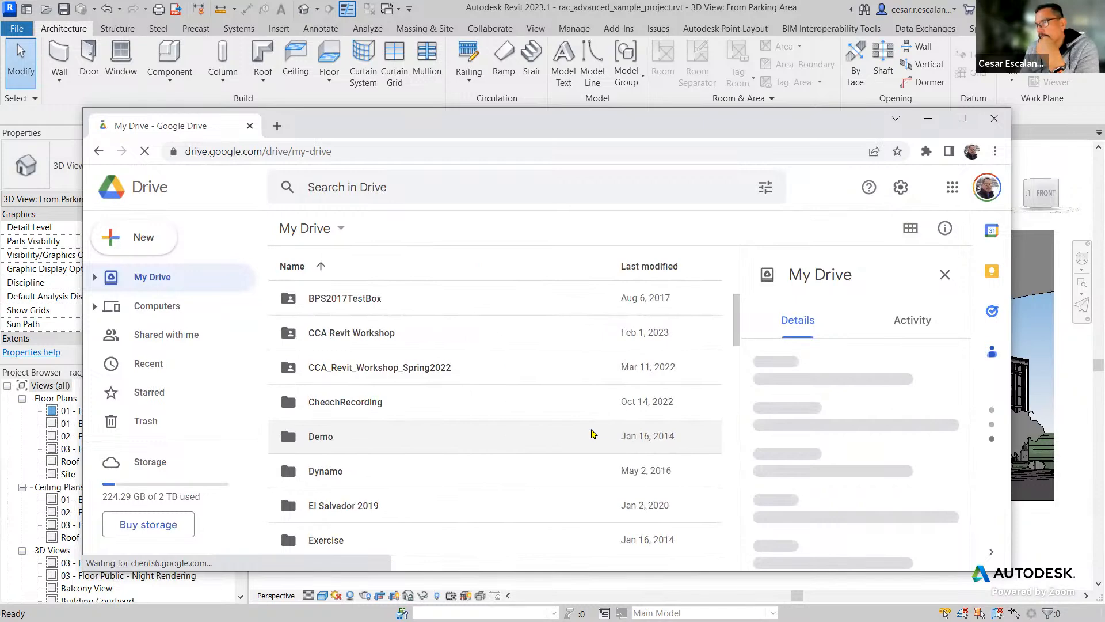
{"action": "scroll", "coordinate": [522, 421], "scroll_direction": "down", "scroll_amount": 2}
{"action": "scroll", "coordinate": [523, 421], "scroll_direction": "down", "scroll_amount": 5}
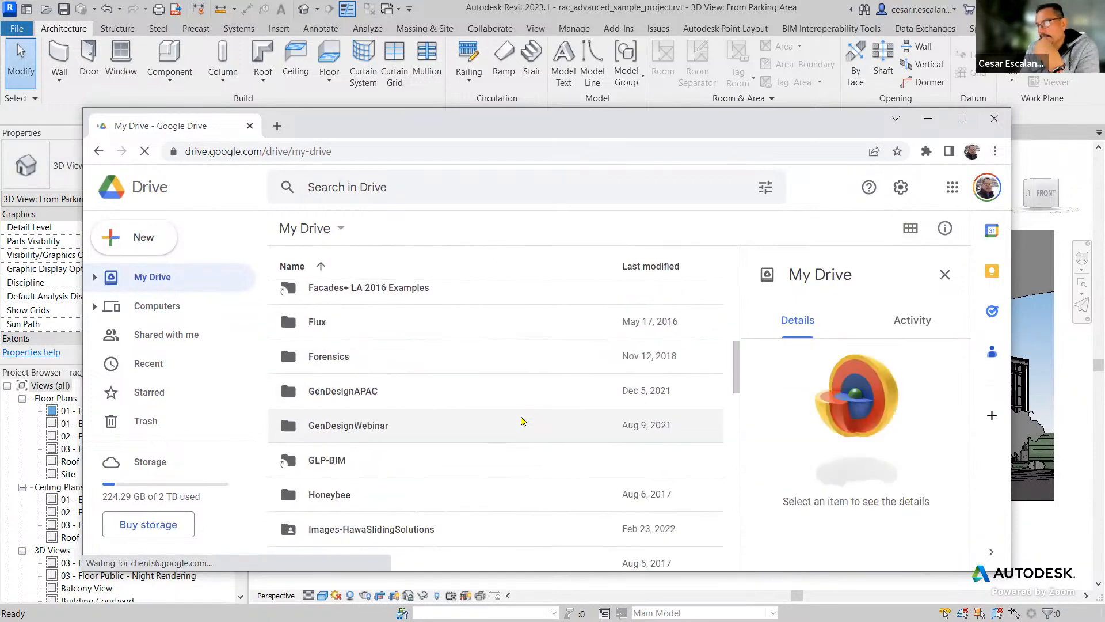
{"action": "scroll", "coordinate": [522, 420], "scroll_direction": "down", "scroll_amount": 4}
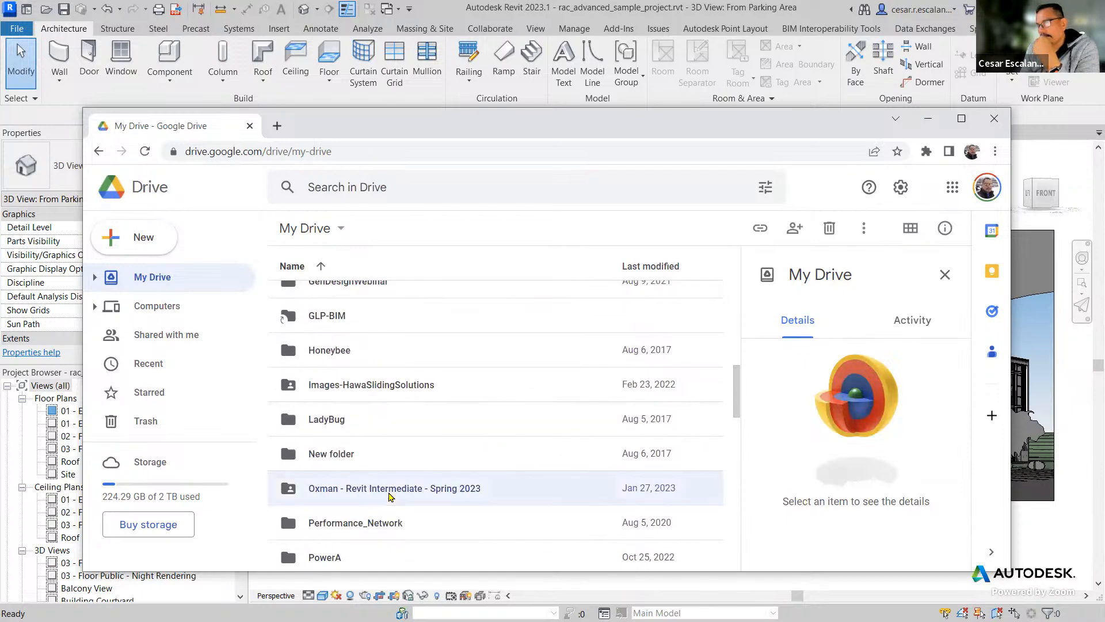
{"action": "double_click", "coordinate": [390, 496]}
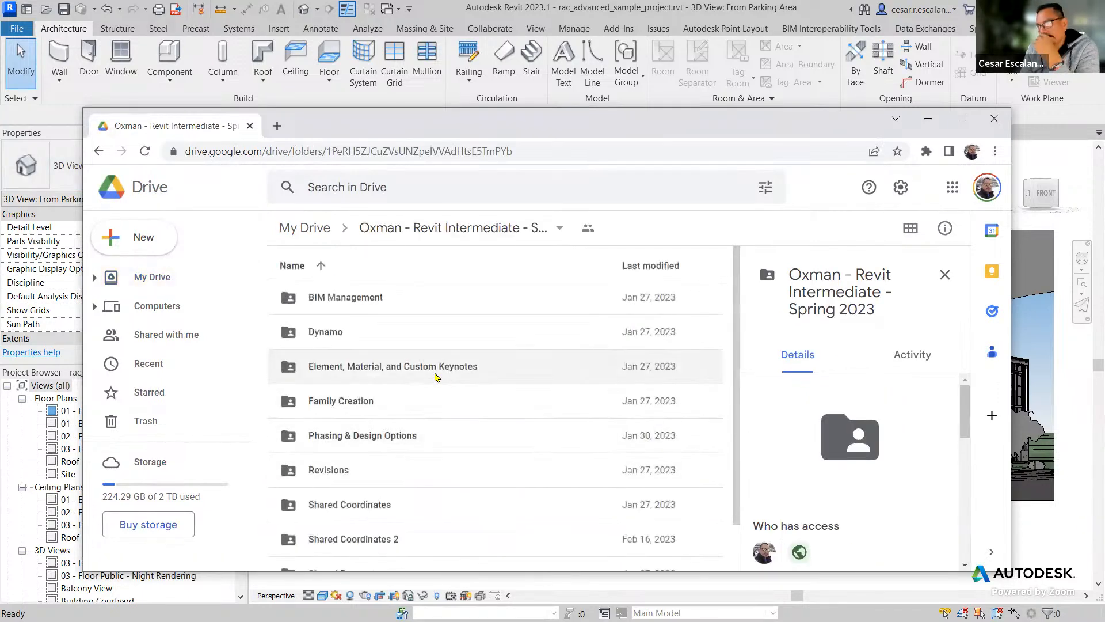
{"action": "double_click", "coordinate": [435, 375]}
Change the link access role for rac_advanced_sample_project.rvt and copy its sharing link.
{"action": "left_click", "coordinate": [407, 332]}
{"action": "right_click", "coordinate": [407, 335]}
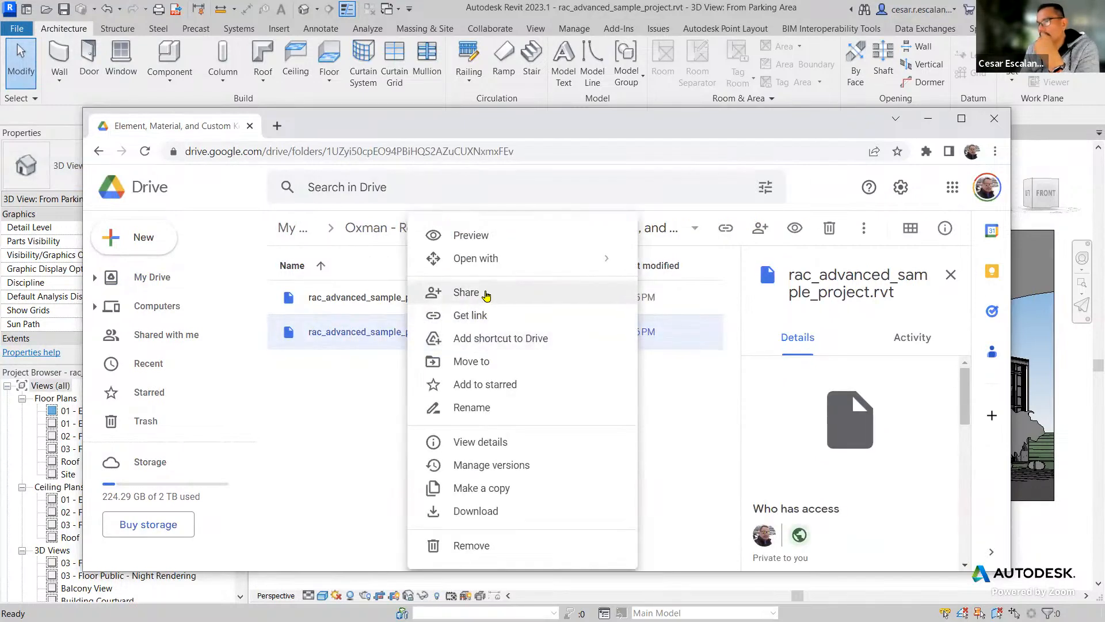
{"action": "left_click", "coordinate": [479, 318]}
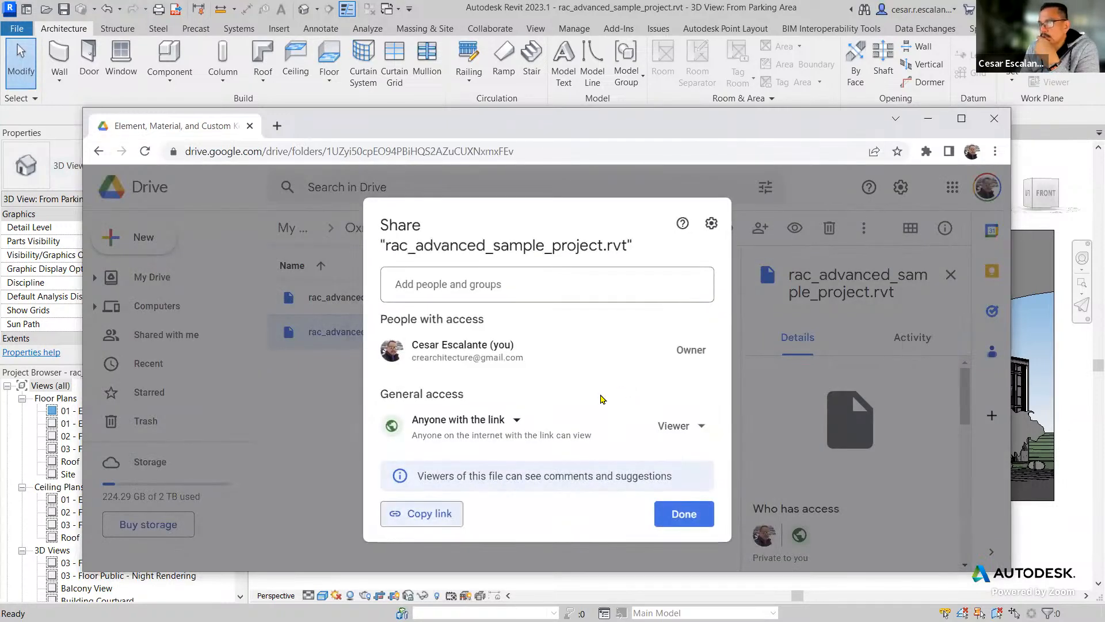
{"action": "left_click", "coordinate": [674, 427]}
{"action": "left_click", "coordinate": [707, 394]}
{"action": "left_click", "coordinate": [422, 493]}
{"action": "left_click", "coordinate": [684, 492]}
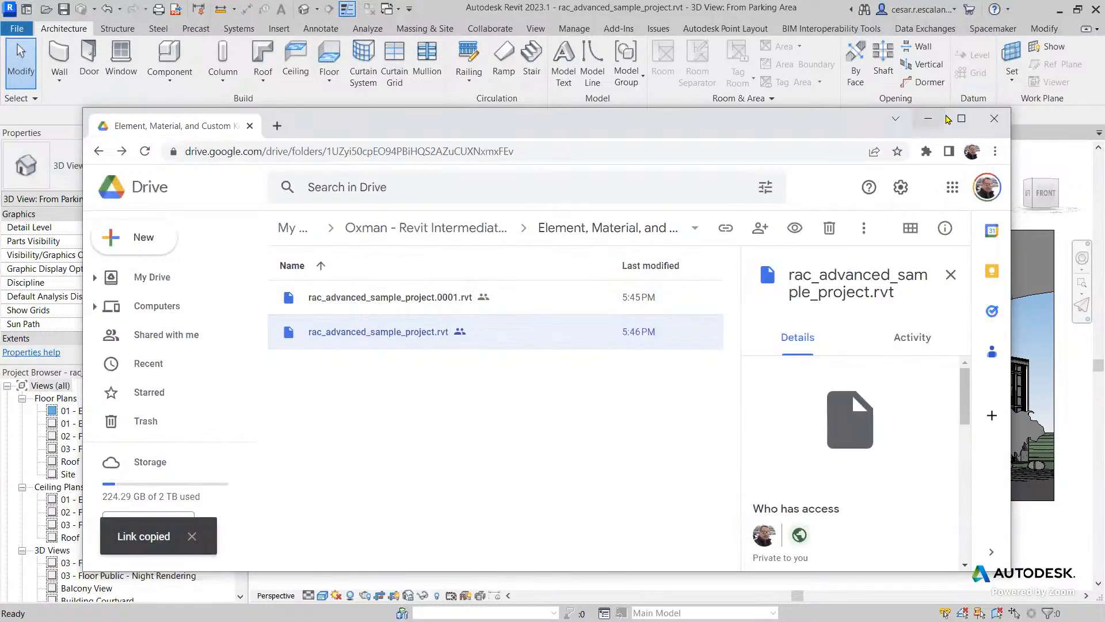
Switch back to Revit and open the 01 - Entry Level floor plan at the Cafeteria and Prep/Dish area.
{"action": "left_click", "coordinate": [928, 119]}
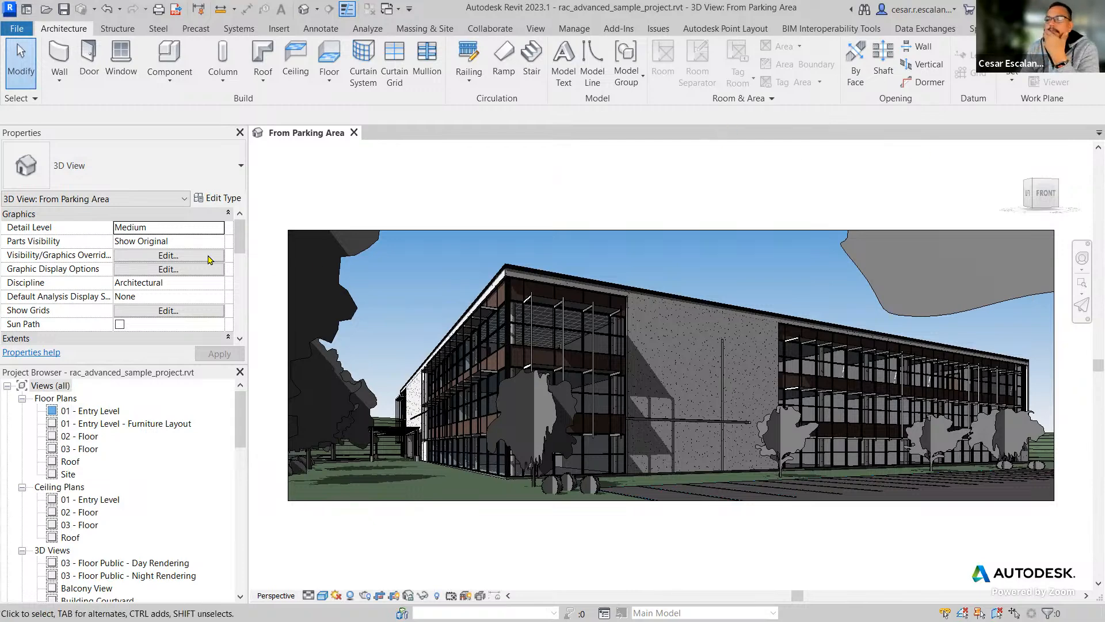
{"action": "left_click", "coordinate": [107, 412]}
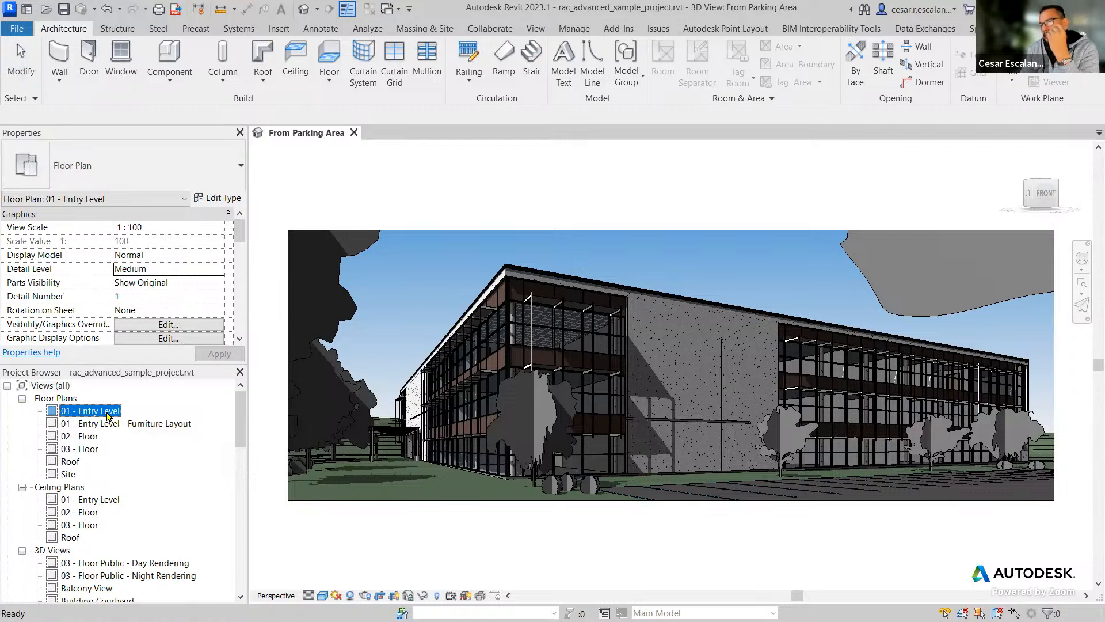
{"action": "double_click", "coordinate": [107, 412]}
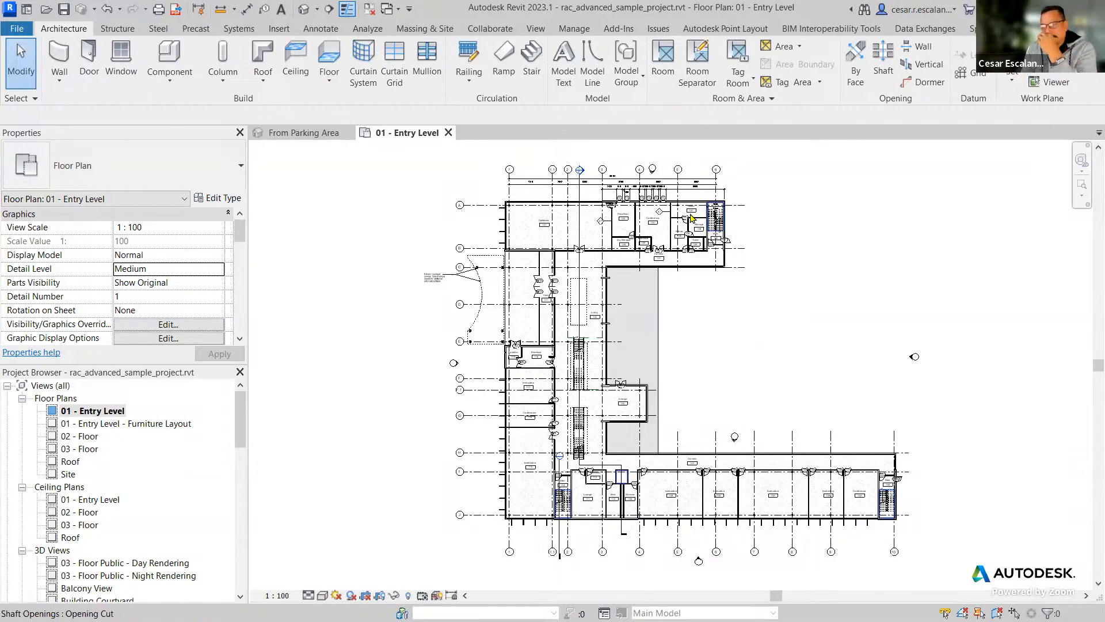
{"action": "scroll", "coordinate": [691, 215], "scroll_direction": "up", "scroll_amount": 3}
{"action": "middle_click_drag", "start_coordinate": [845, 335], "coordinate": [922, 506]}
{"action": "scroll", "coordinate": [651, 415], "scroll_direction": "up", "scroll_amount": 5}
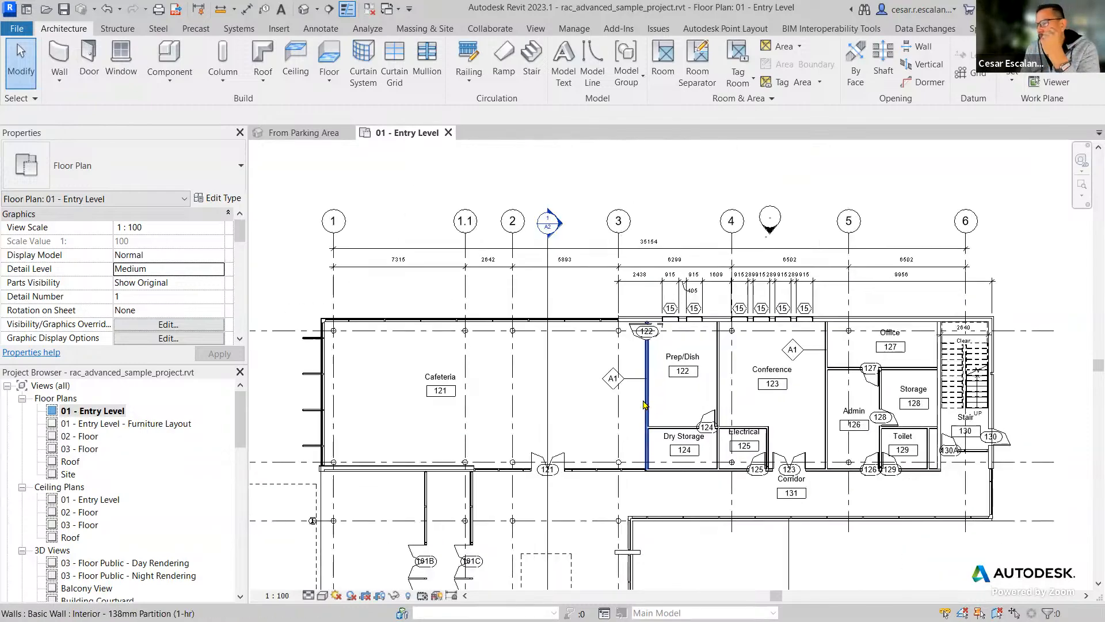
Inspect the A1 wall tag between the Cafeteria and Prep/Dish rooms, along with the surrounding room and door tags.
{"action": "left_click", "coordinate": [590, 363]}
{"action": "middle_click_drag", "start_coordinate": [697, 462], "coordinate": [822, 453]}
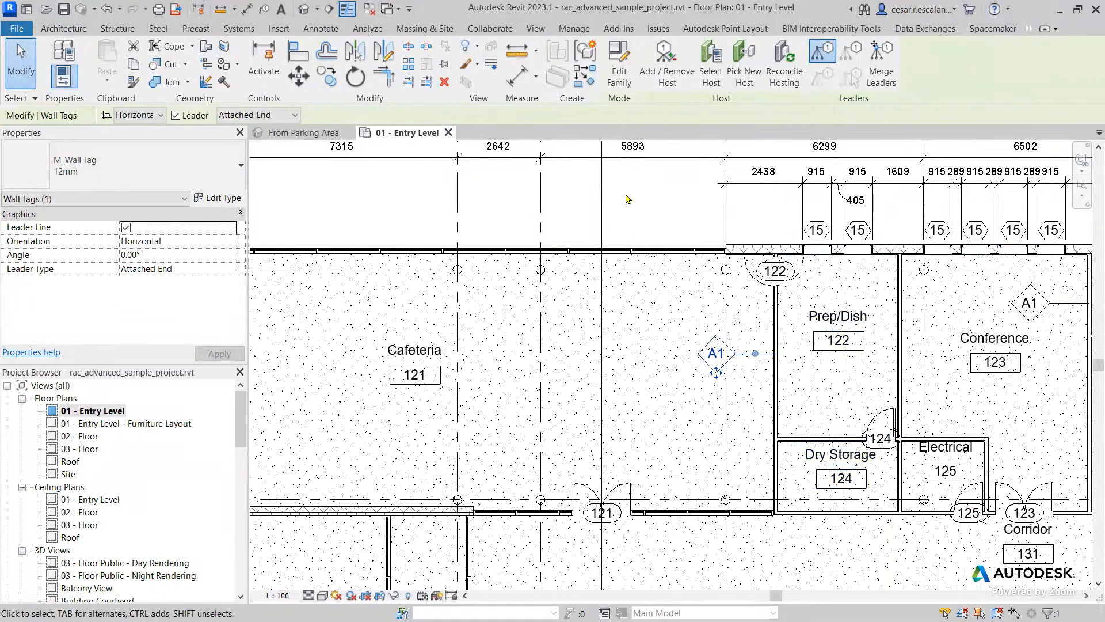
{"action": "key", "text": "Escape"}
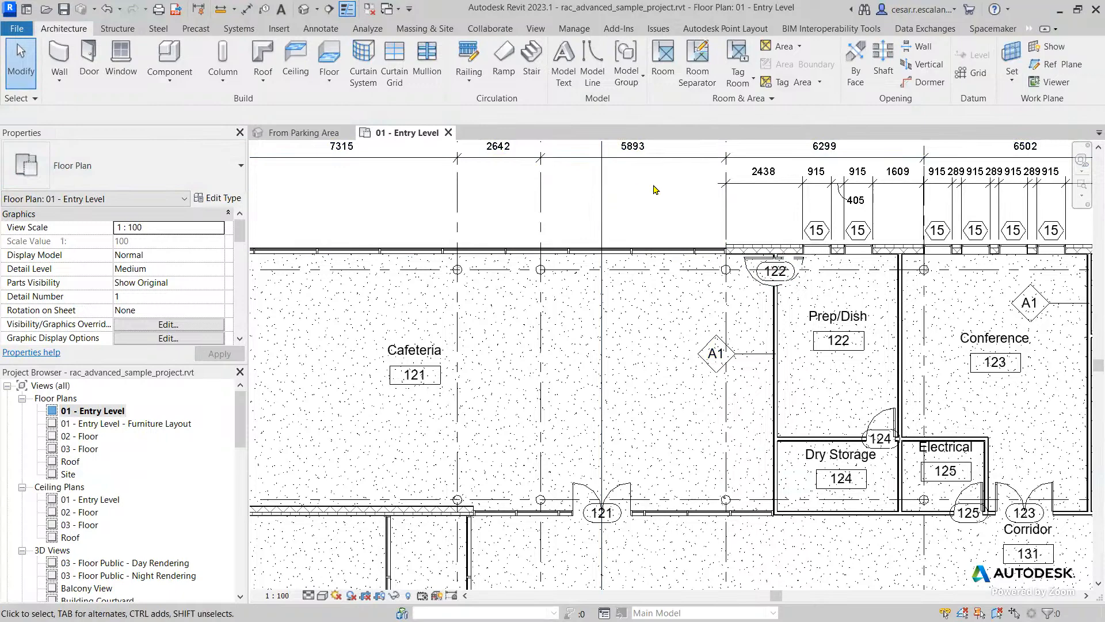
{"action": "scroll", "coordinate": [652, 191], "scroll_direction": "down", "scroll_amount": 3}
{"action": "mouse_move", "coordinate": [649, 192]}
{"action": "middle_mouse_down"}
{"action": "mouse_move", "coordinate": [634, 253]}
{"action": "mouse_move", "coordinate": [640, 195]}
{"action": "middle_mouse_up"}
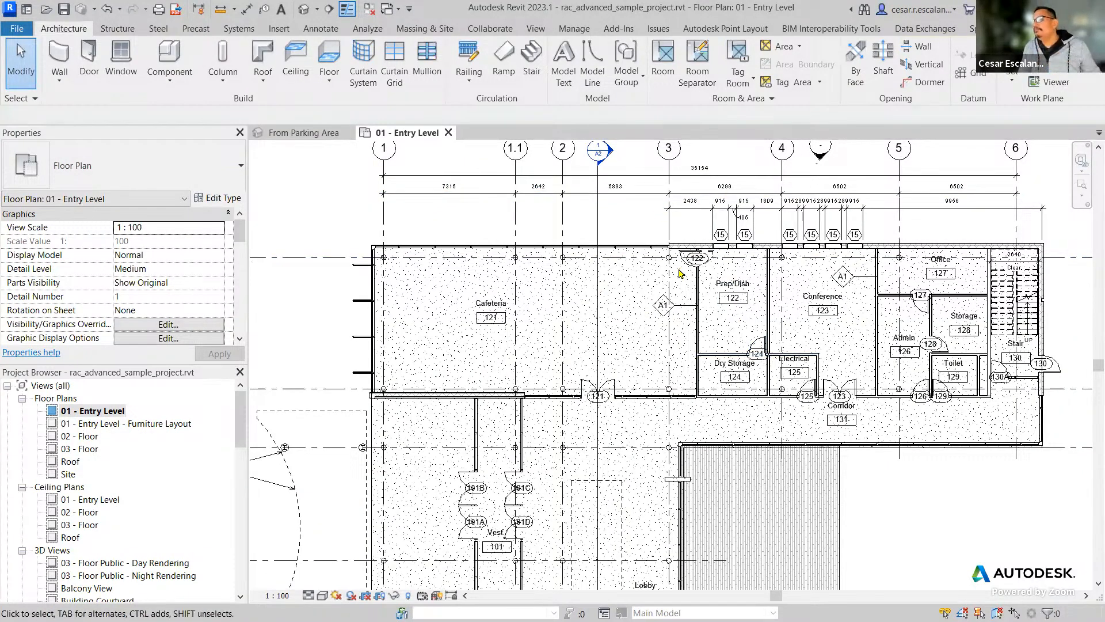
{"action": "scroll", "coordinate": [697, 311], "scroll_direction": "up", "scroll_amount": 3}
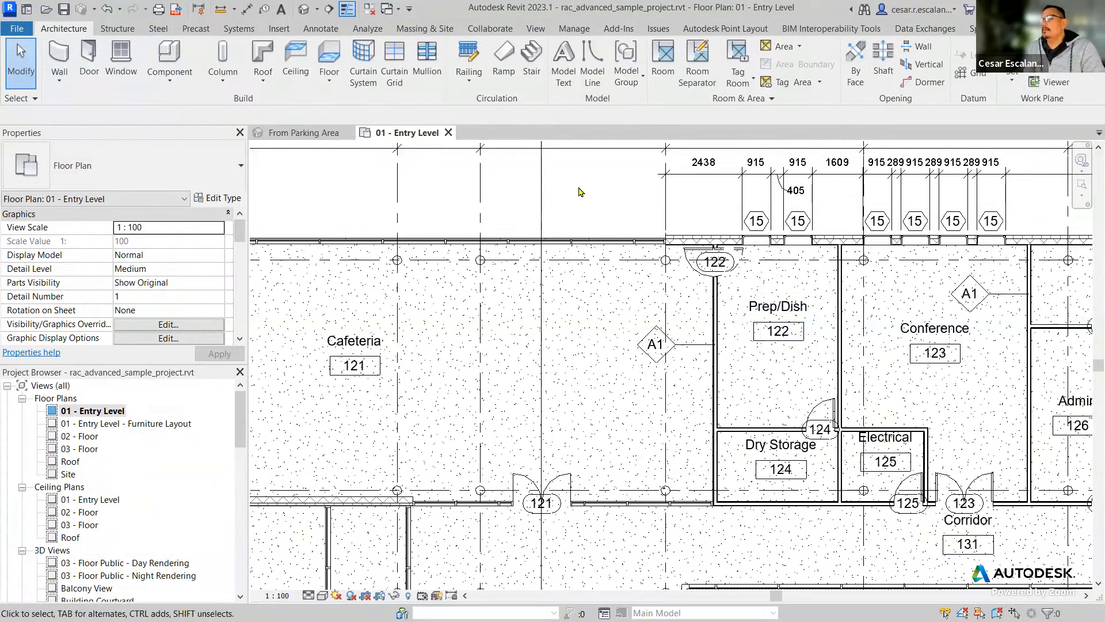
Look through the available Keynote annotation options, including element, material and user keynotes.
{"action": "left_click", "coordinate": [321, 28]}
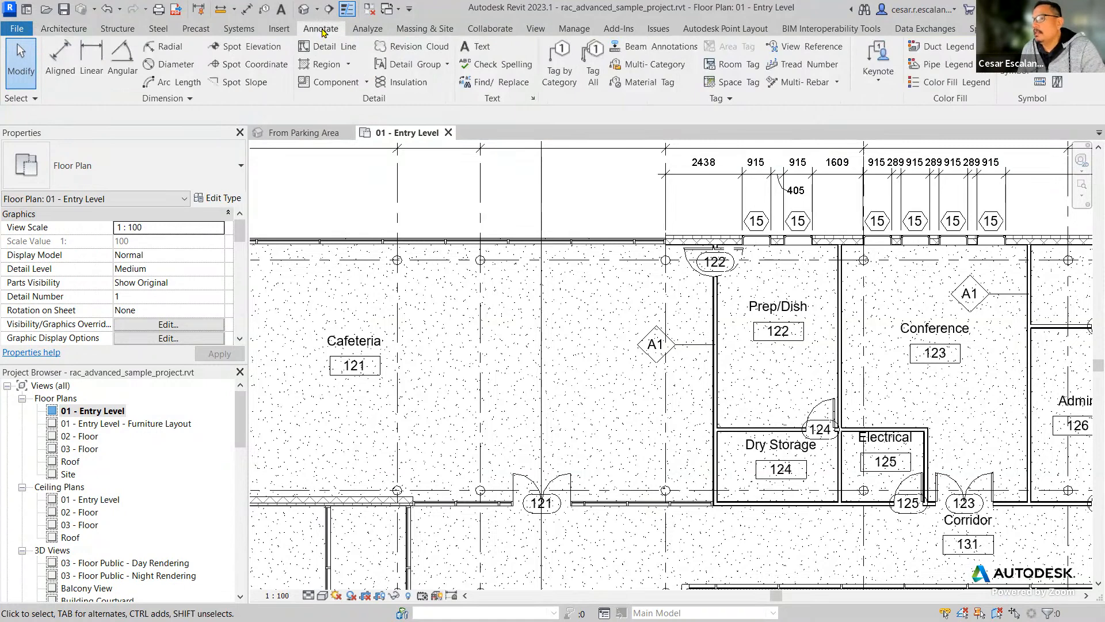
{"action": "left_click", "coordinate": [879, 80]}
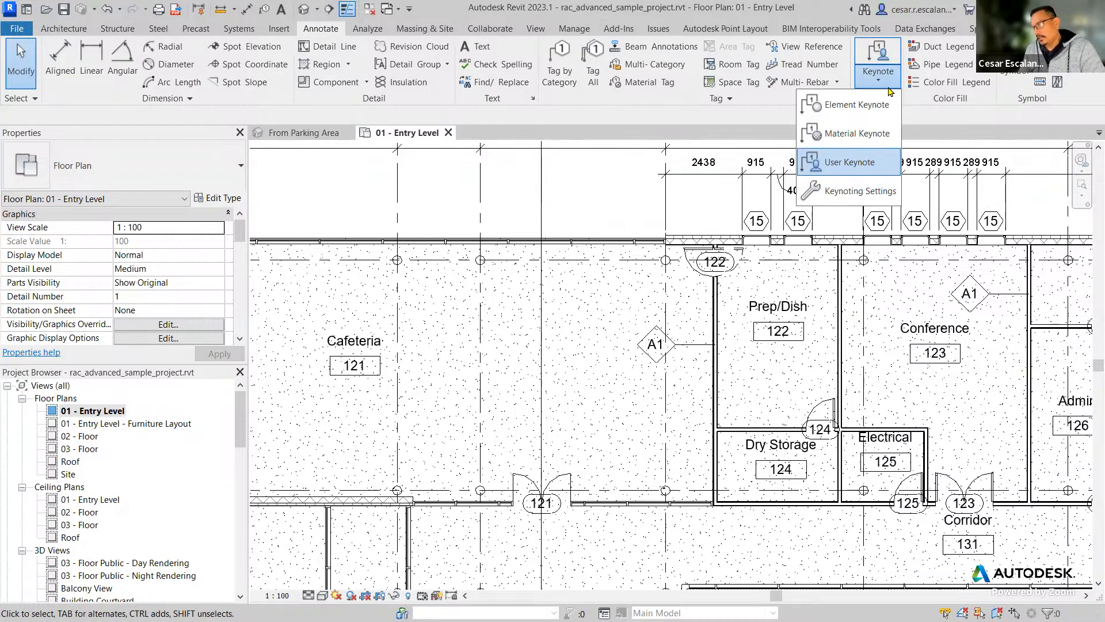
{"action": "left_click", "coordinate": [599, 186]}
Inspect the properties of the window tags above Prep/Dish and of the A1 wall tag beside it.
{"action": "scroll", "coordinate": [776, 222], "scroll_direction": "up", "scroll_amount": 2}
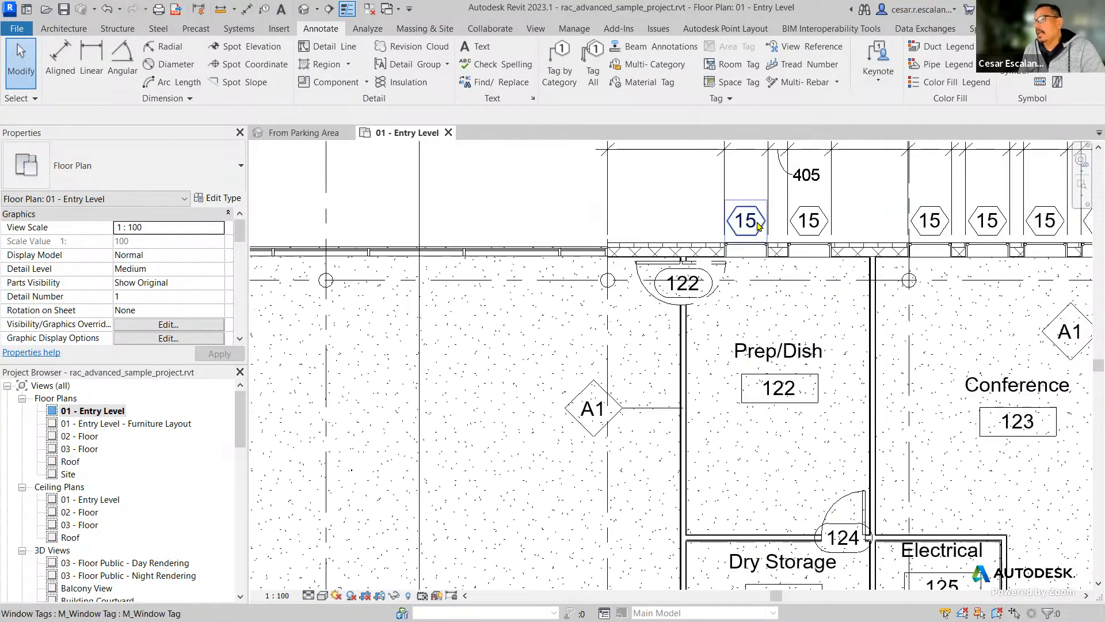
{"action": "left_click", "coordinate": [758, 225]}
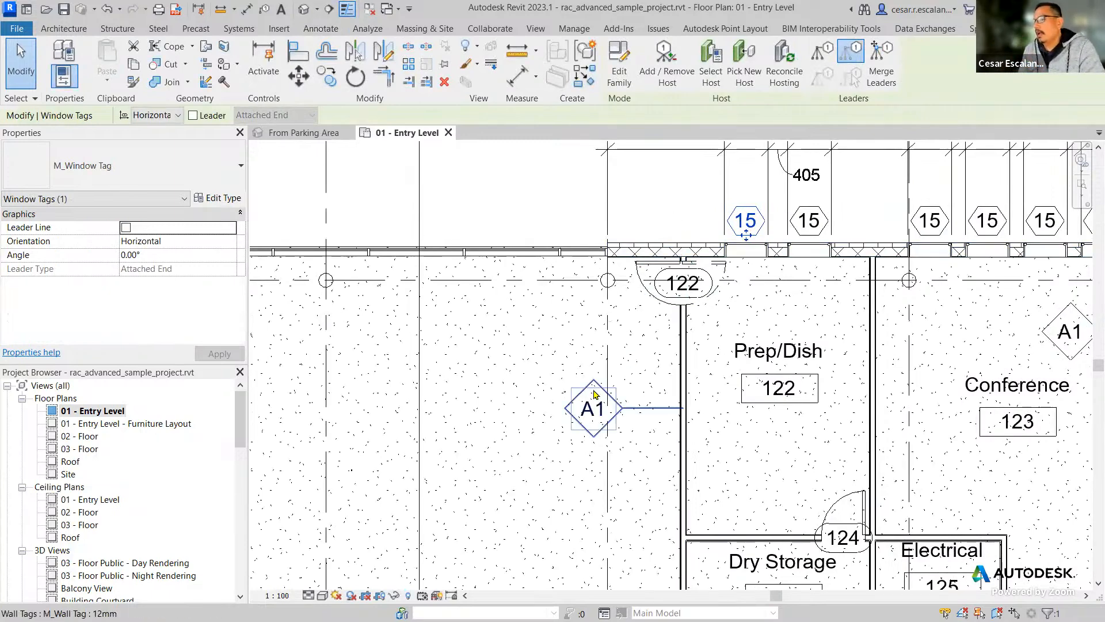
{"action": "left_click", "coordinate": [595, 397]}
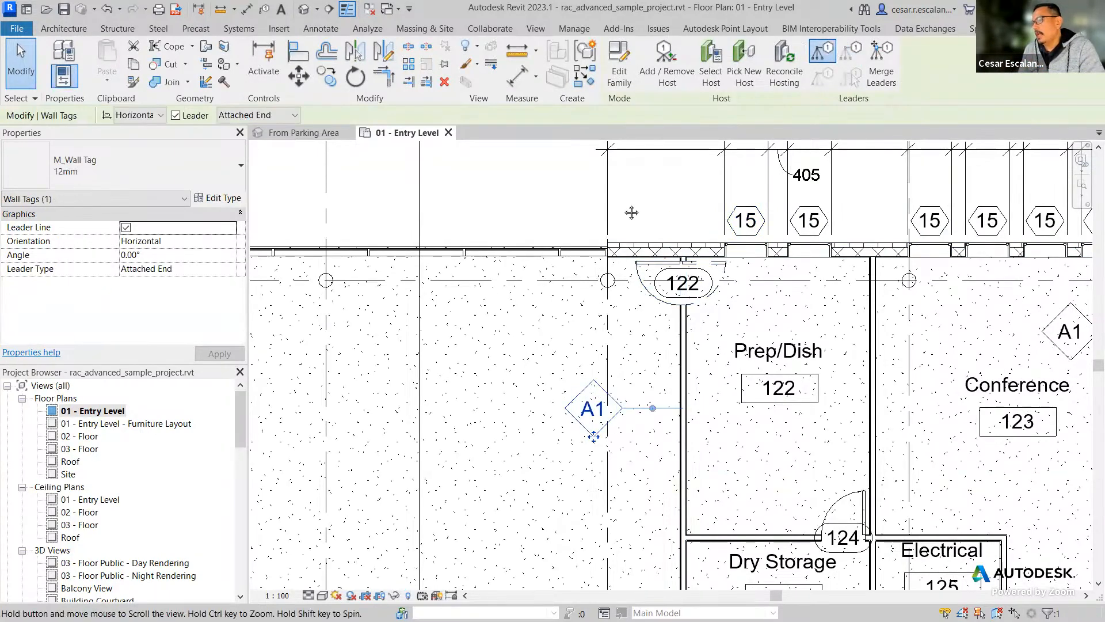
{"action": "middle_click_drag", "start_coordinate": [654, 192], "coordinate": [450, 241]}
{"action": "left_click", "coordinate": [612, 273]}
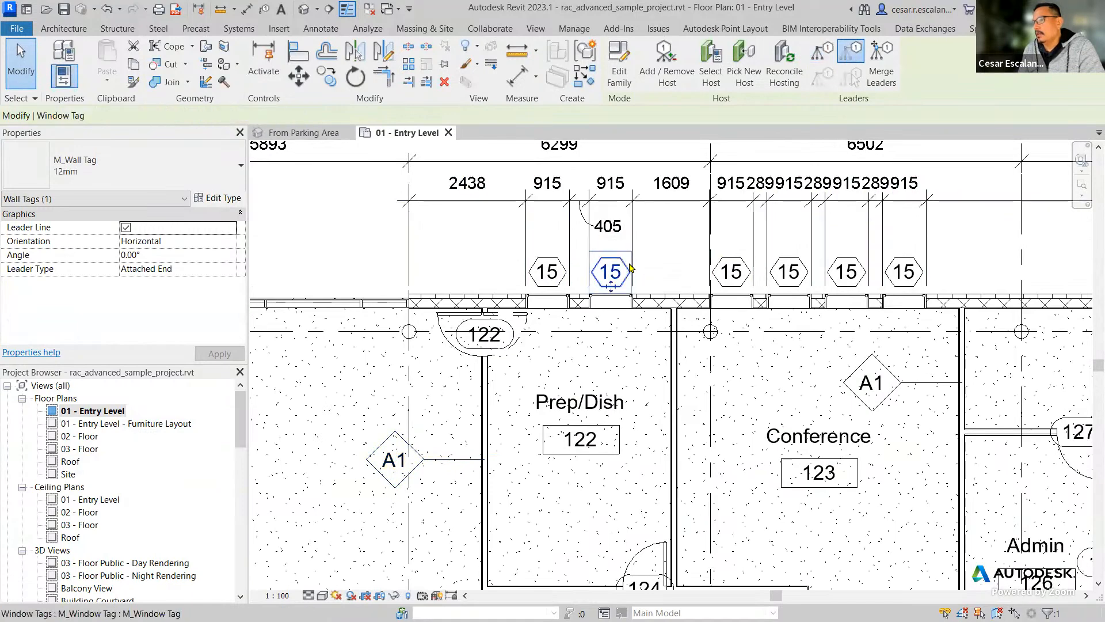
{"action": "middle_click_drag", "start_coordinate": [449, 247], "coordinate": [615, 257]}
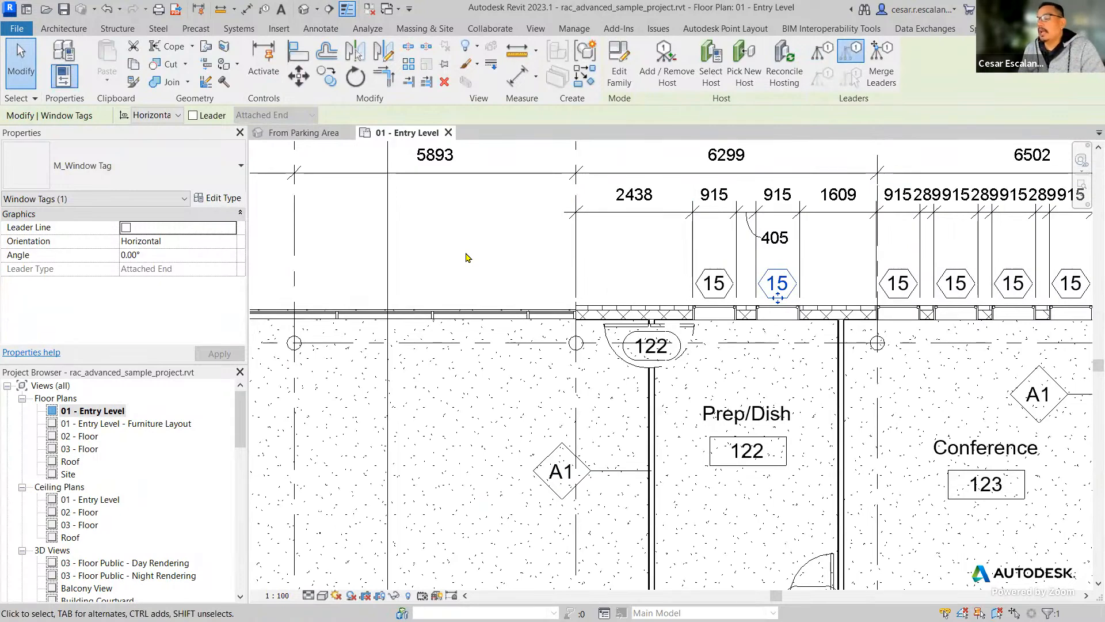
{"action": "key", "text": "Escape"}
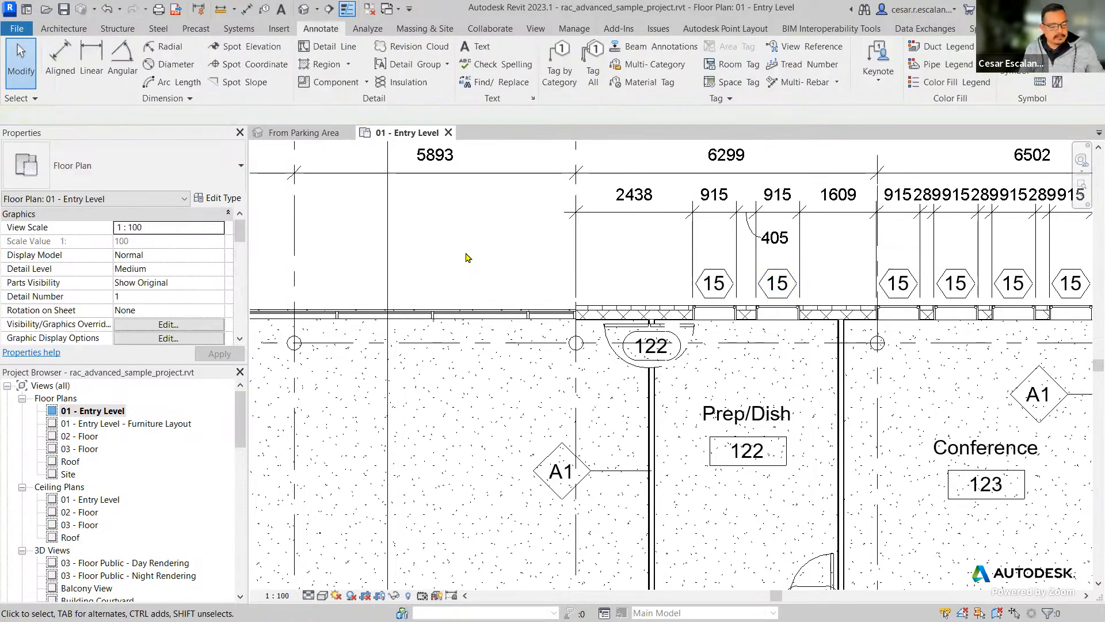
Review the model categories in the Visibility/Graphic Overrides of the 01 - Entry Level floor plan and dismiss the dialog.
{"action": "key", "text": "v"}
{"action": "key", "text": "v"}
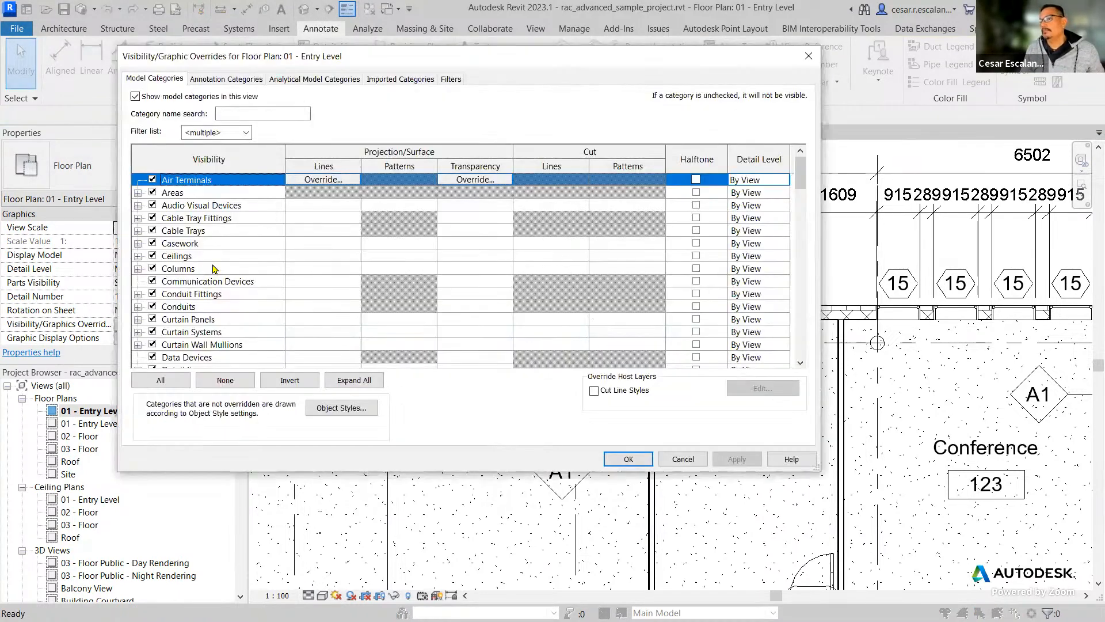
{"action": "scroll", "coordinate": [210, 242], "scroll_direction": "down", "scroll_amount": 2}
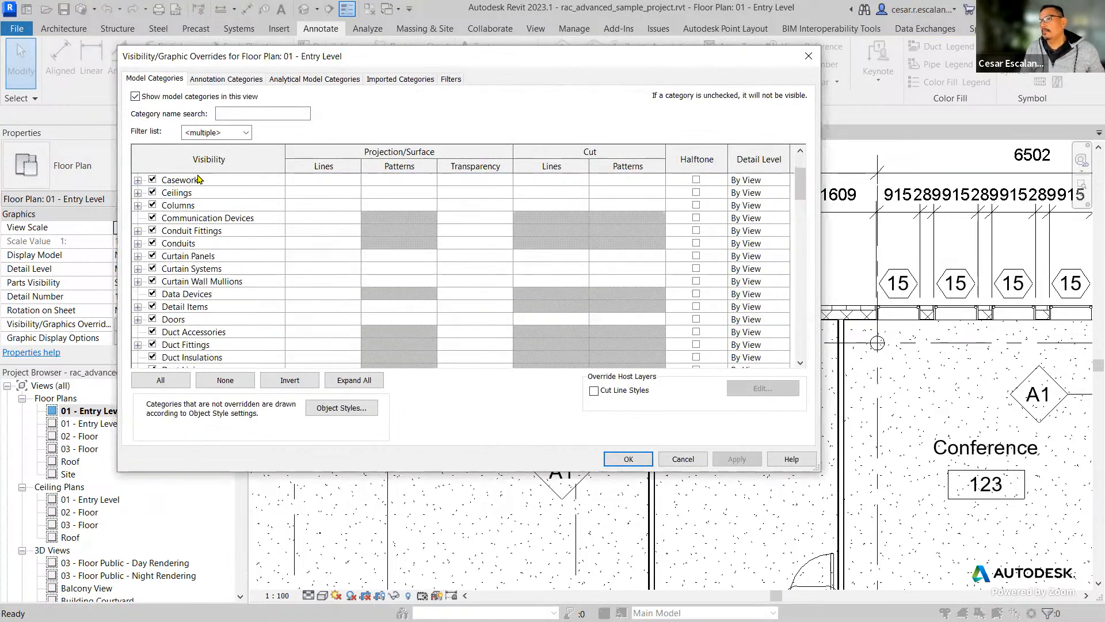
{"action": "scroll", "coordinate": [226, 289], "scroll_direction": "down", "scroll_amount": 6}
{"action": "scroll", "coordinate": [227, 289], "scroll_direction": "down", "scroll_amount": 6}
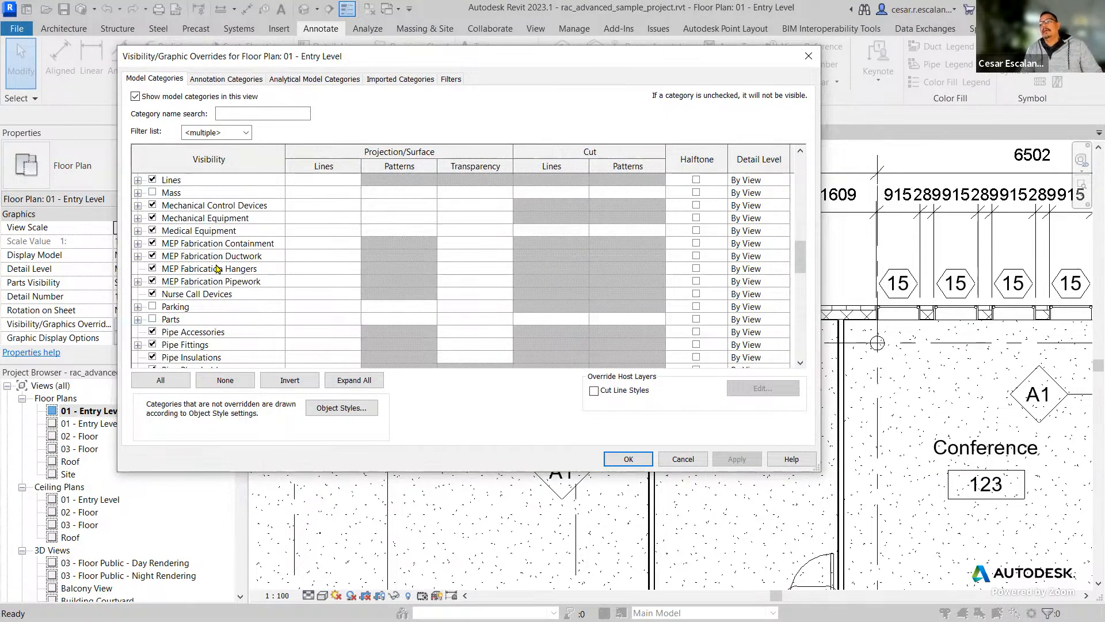
{"action": "left_click", "coordinate": [691, 467]}
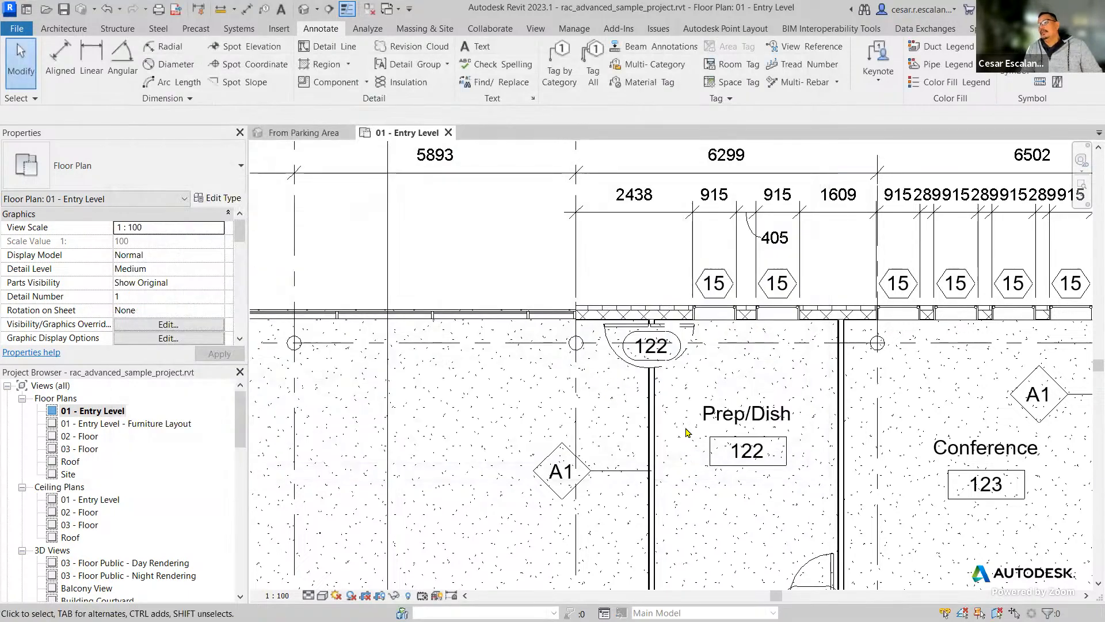
Check the type properties of the A1 wall tag beside Prep/Dish and deselect the tag.
{"action": "left_click", "coordinate": [582, 479]}
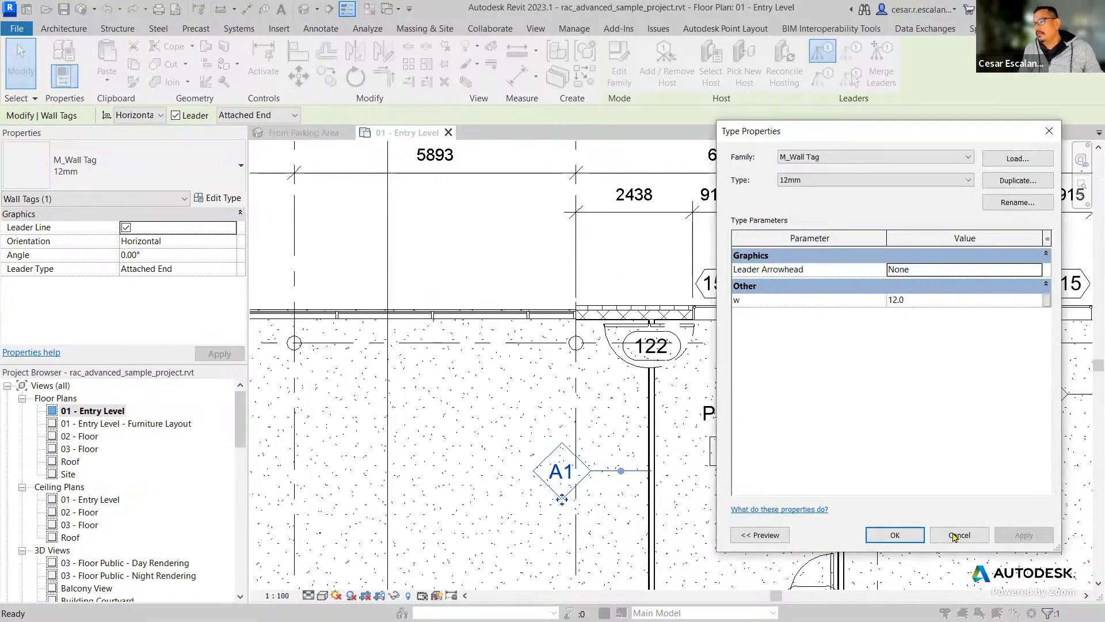
{"action": "left_click", "coordinate": [958, 535]}
{"action": "left_click", "coordinate": [672, 459]}
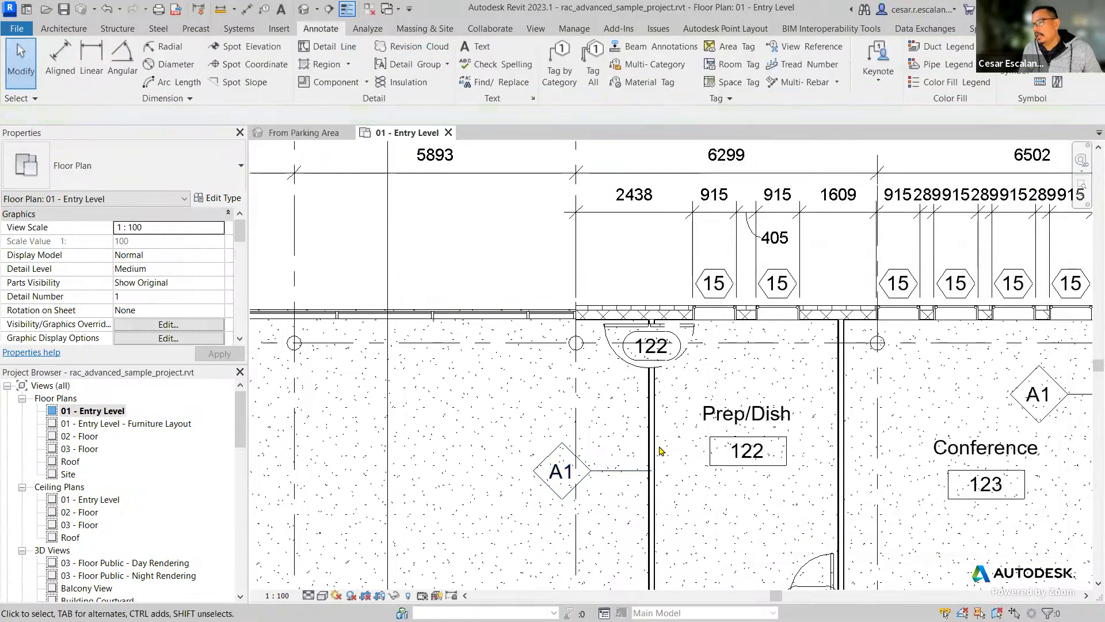
Set the Type Mark of the Interior - 138mm Partition (1-hr) wall between Cafeteria and Prep/Dish to R2.
{"action": "left_click", "coordinate": [655, 449]}
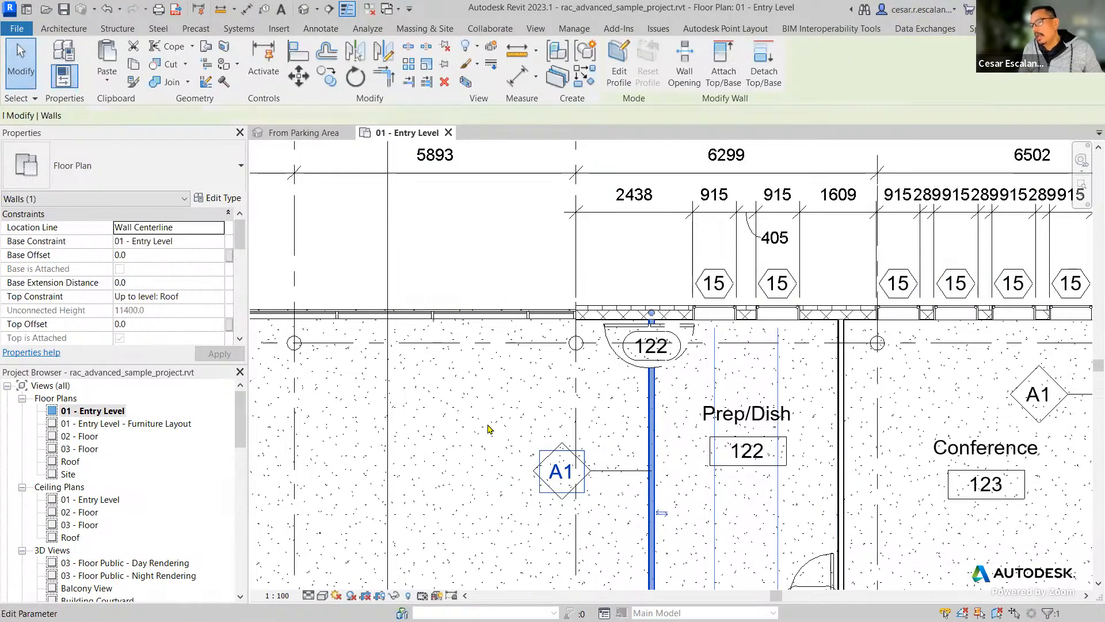
{"action": "scroll", "coordinate": [232, 290], "scroll_direction": "down", "scroll_amount": 5}
{"action": "scroll", "coordinate": [233, 289], "scroll_direction": "down", "scroll_amount": 5}
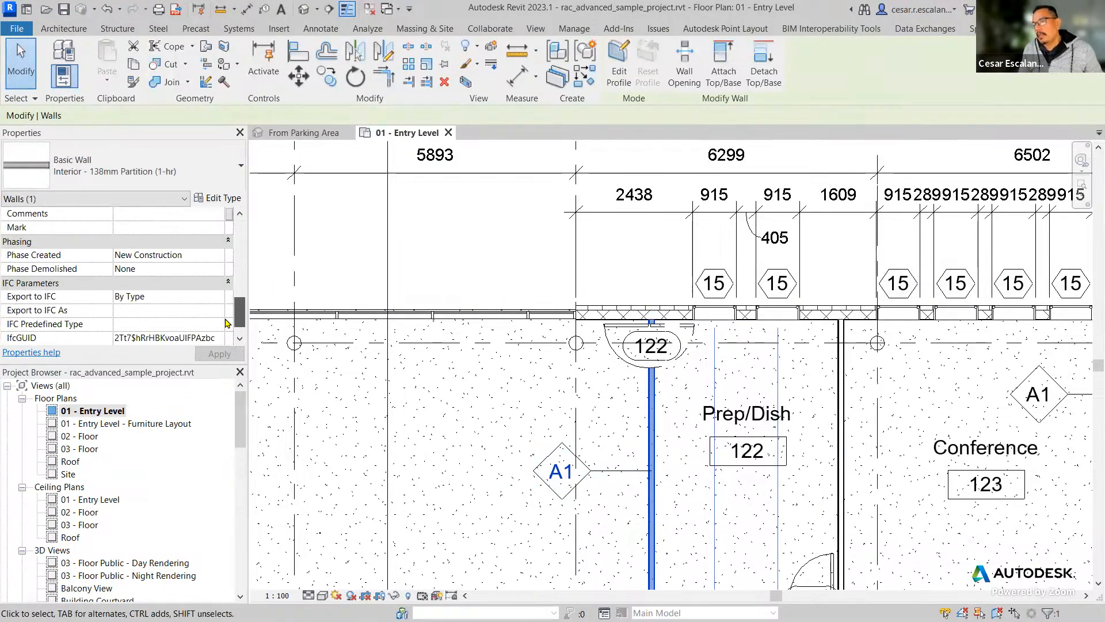
{"action": "left_click", "coordinate": [225, 199]}
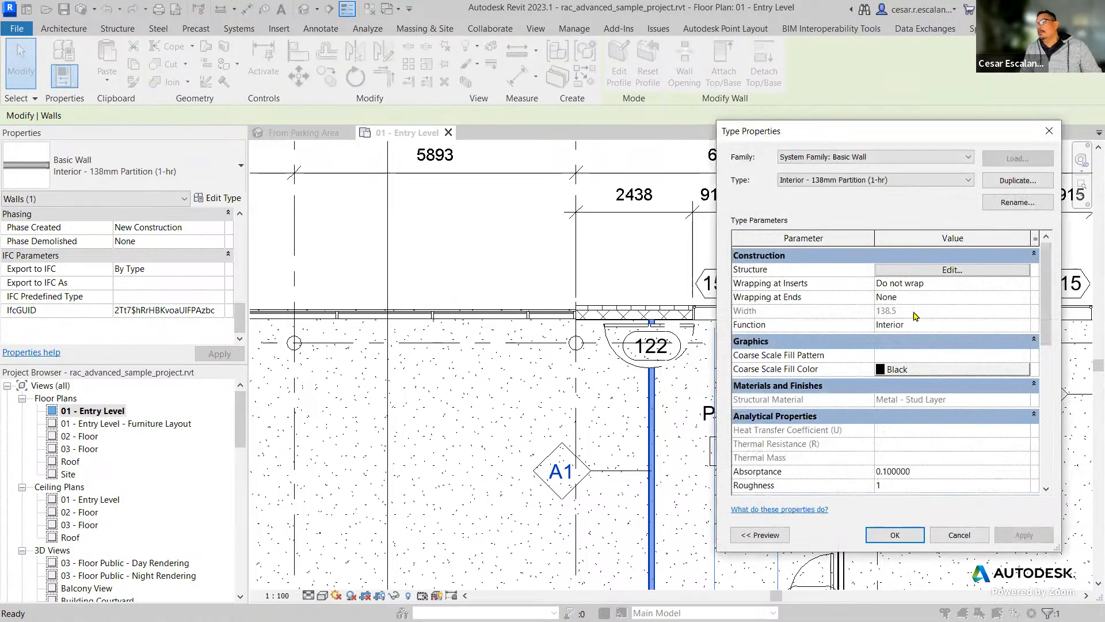
{"action": "scroll", "coordinate": [958, 380], "scroll_direction": "down", "scroll_amount": 4}
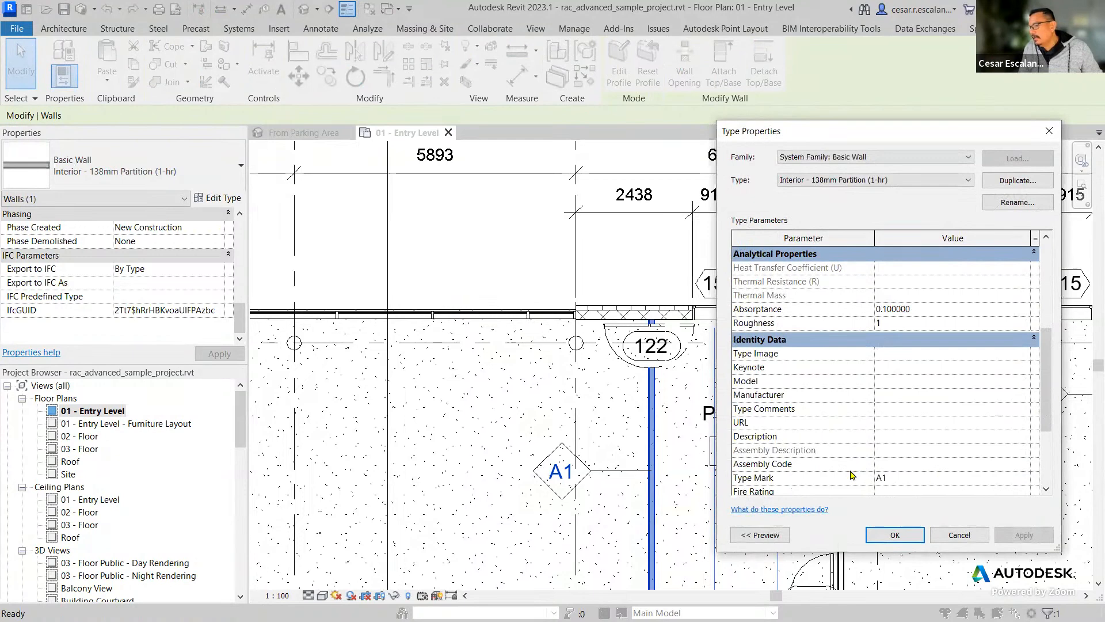
{"action": "left_click", "coordinate": [900, 477]}
{"action": "type", "text": "A"}
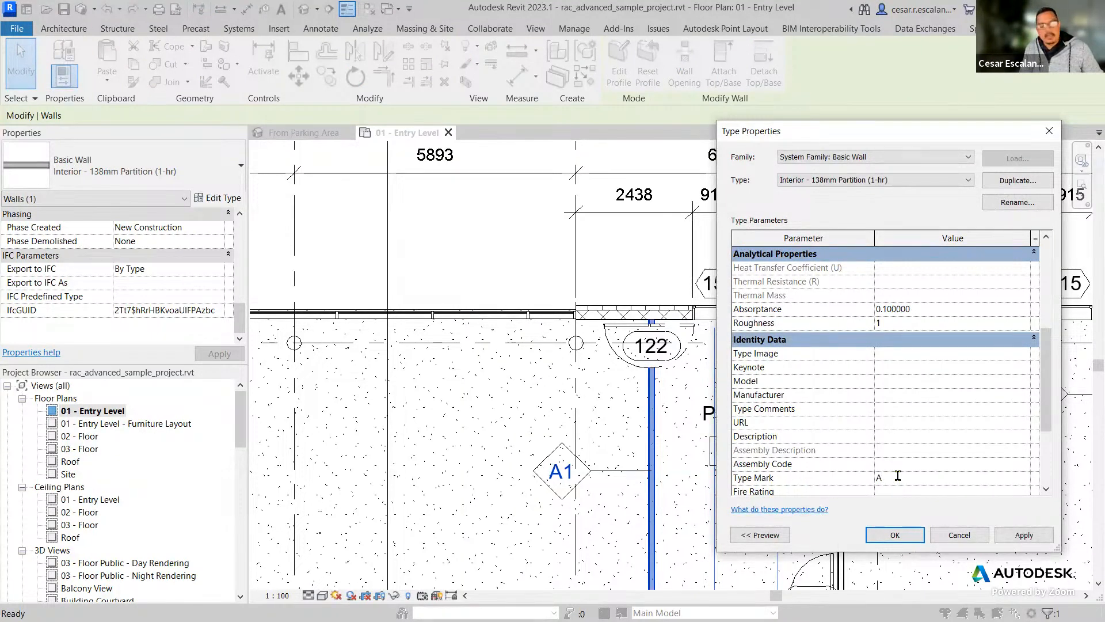
{"action": "key", "text": "BackSpace"}
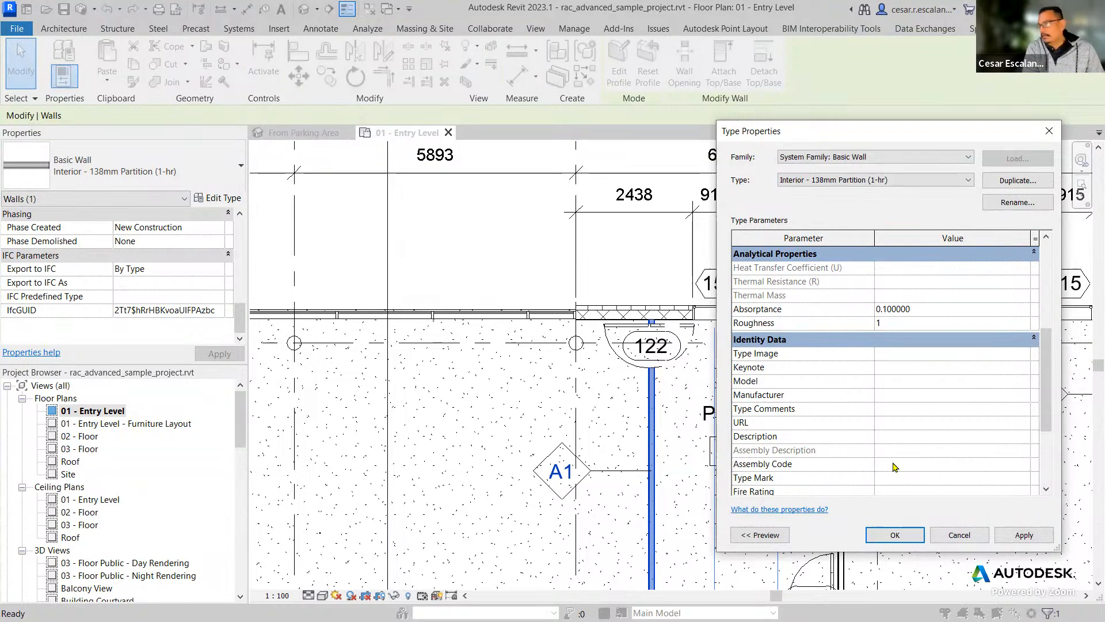
{"action": "type", "text": "R2"}
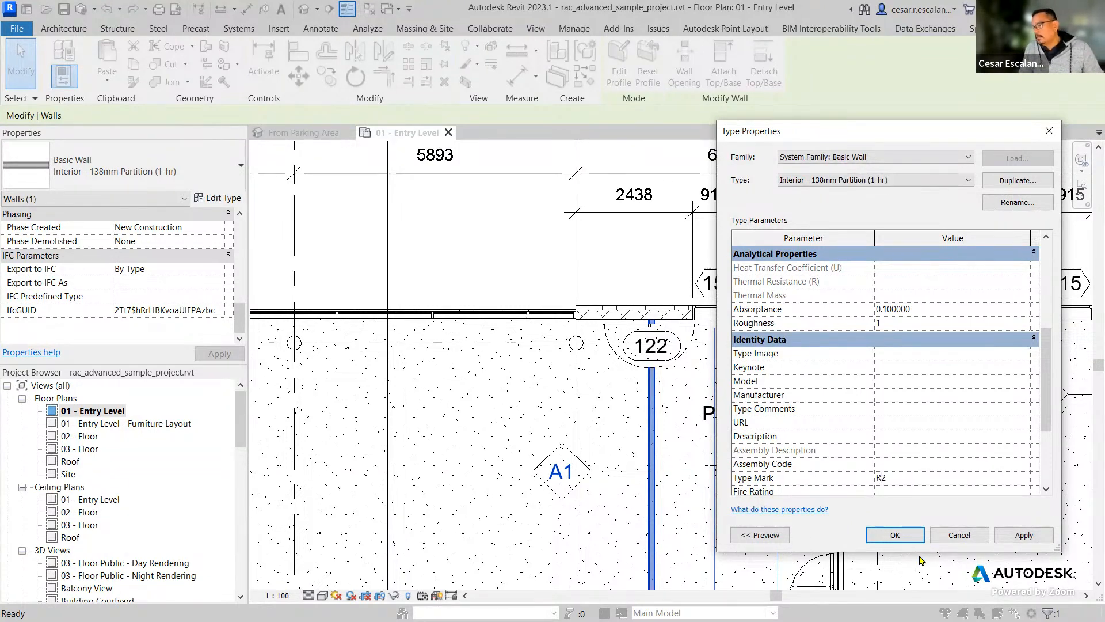
{"action": "left_click", "coordinate": [895, 535]}
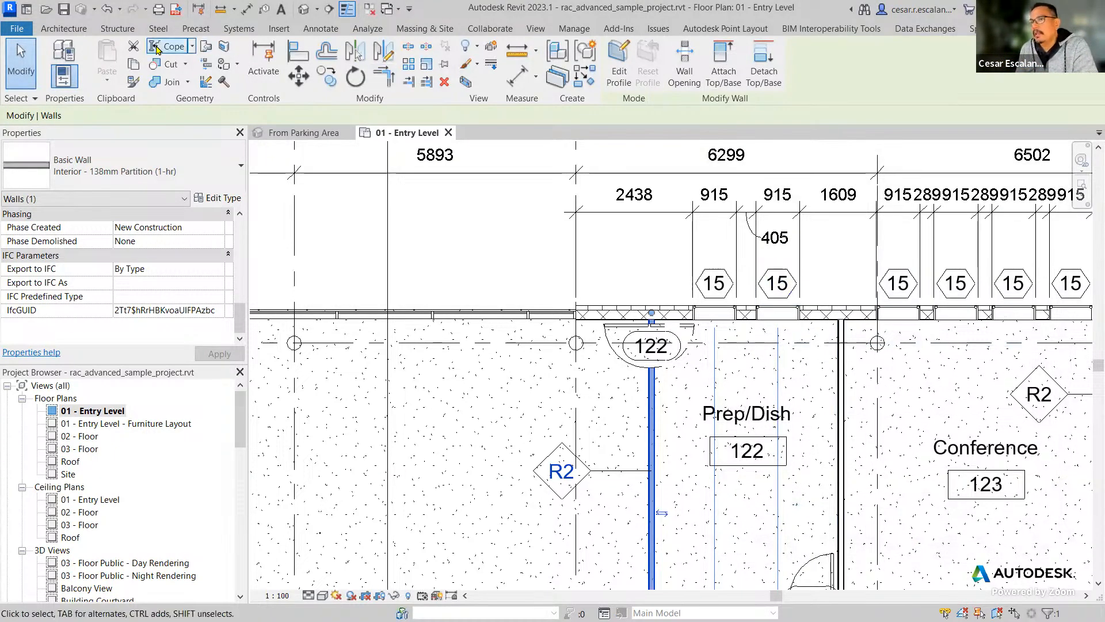
Deselect the wall and undo the Type Mark change.
{"action": "left_click", "coordinate": [439, 232]}
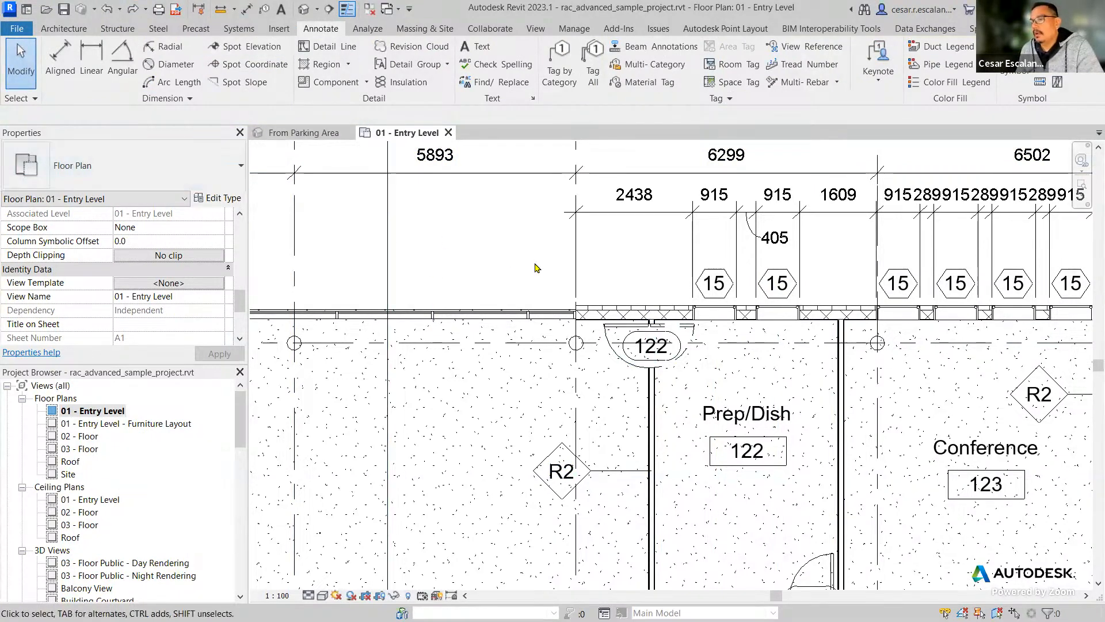
{"action": "left_click", "coordinate": [109, 10]}
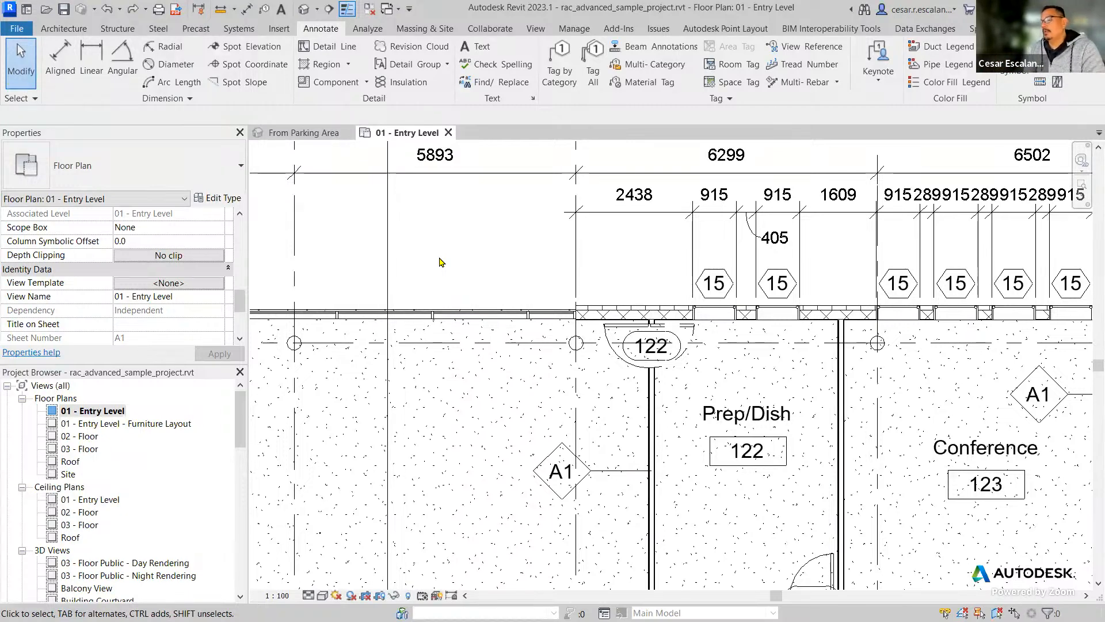
Review the available keynote types and keynoting settings option without starting any of them.
{"action": "scroll", "coordinate": [507, 233], "scroll_direction": "down", "scroll_amount": 3}
{"action": "middle_click_drag", "start_coordinate": [902, 250], "coordinate": [654, 290]}
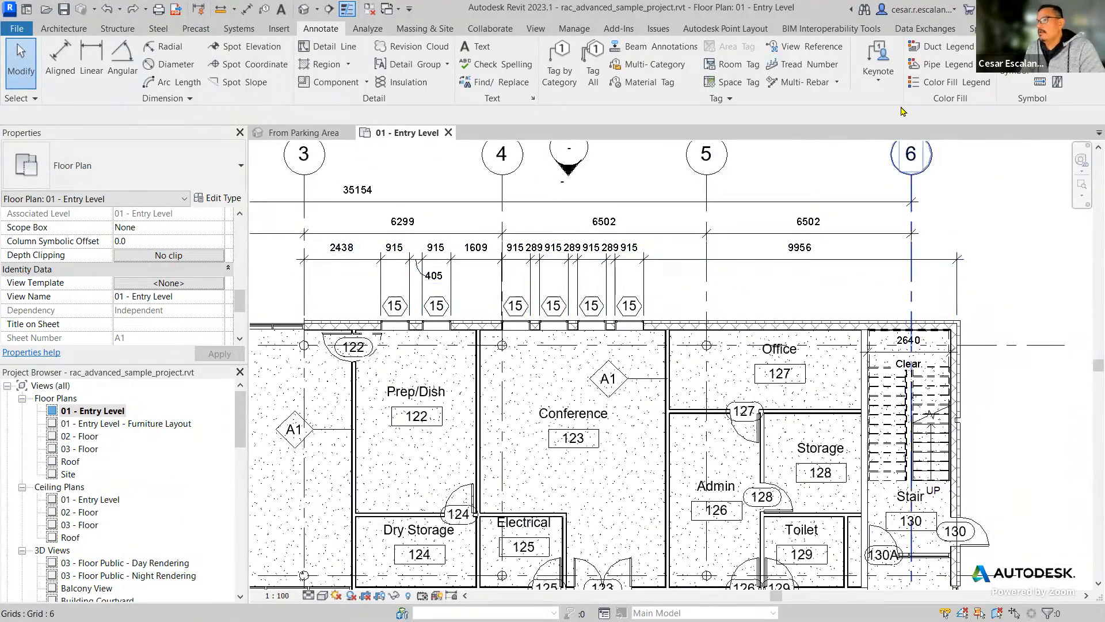
{"action": "left_click", "coordinate": [879, 82]}
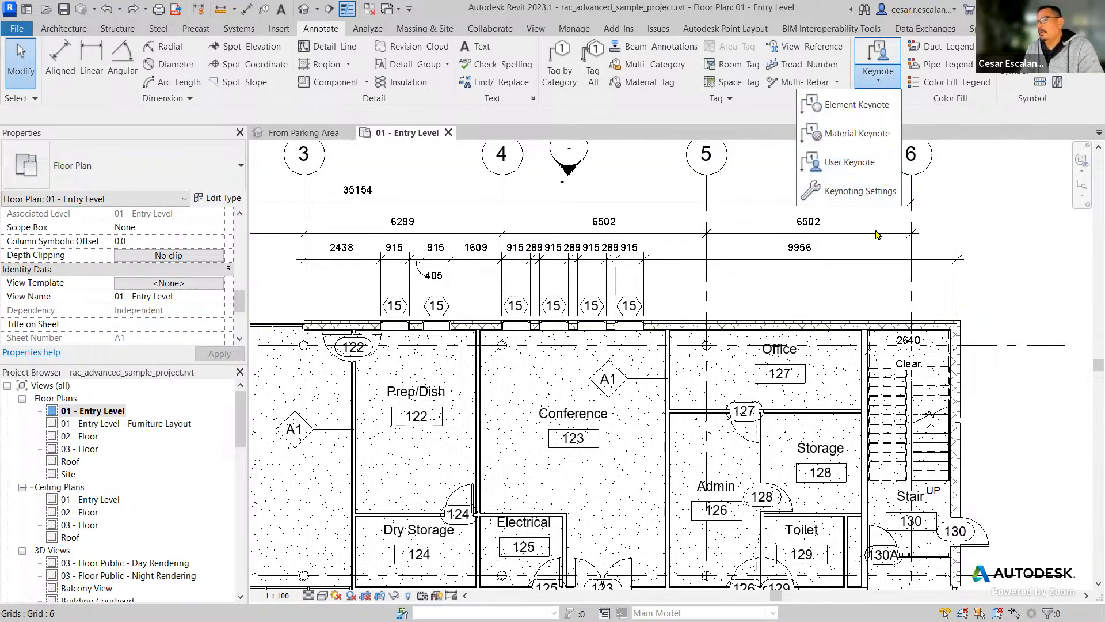
{"action": "left_click", "coordinate": [1008, 267]}
{"action": "middle_click_drag", "start_coordinate": [1008, 247], "coordinate": [958, 252]}
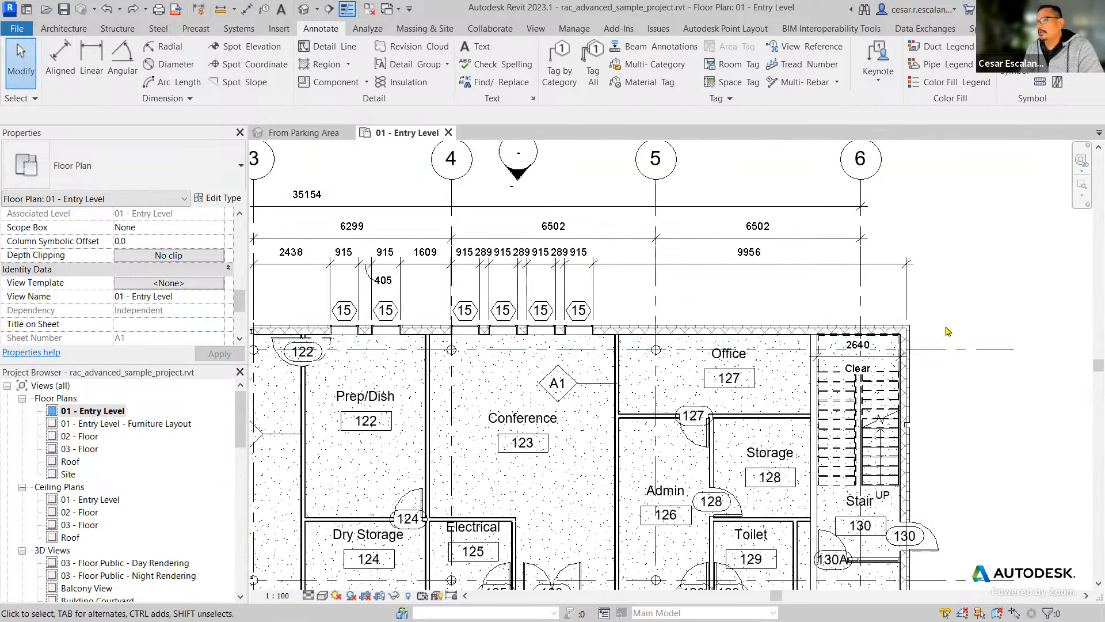
{"action": "scroll", "coordinate": [948, 331], "scroll_direction": "down", "scroll_amount": 3}
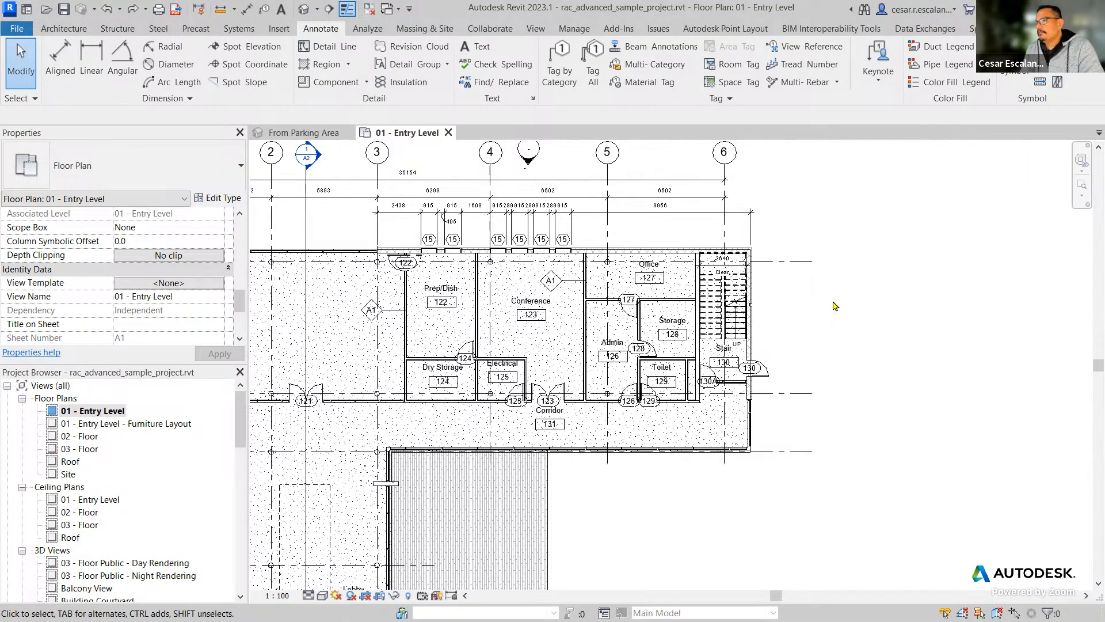
{"action": "left_click", "coordinate": [878, 81]}
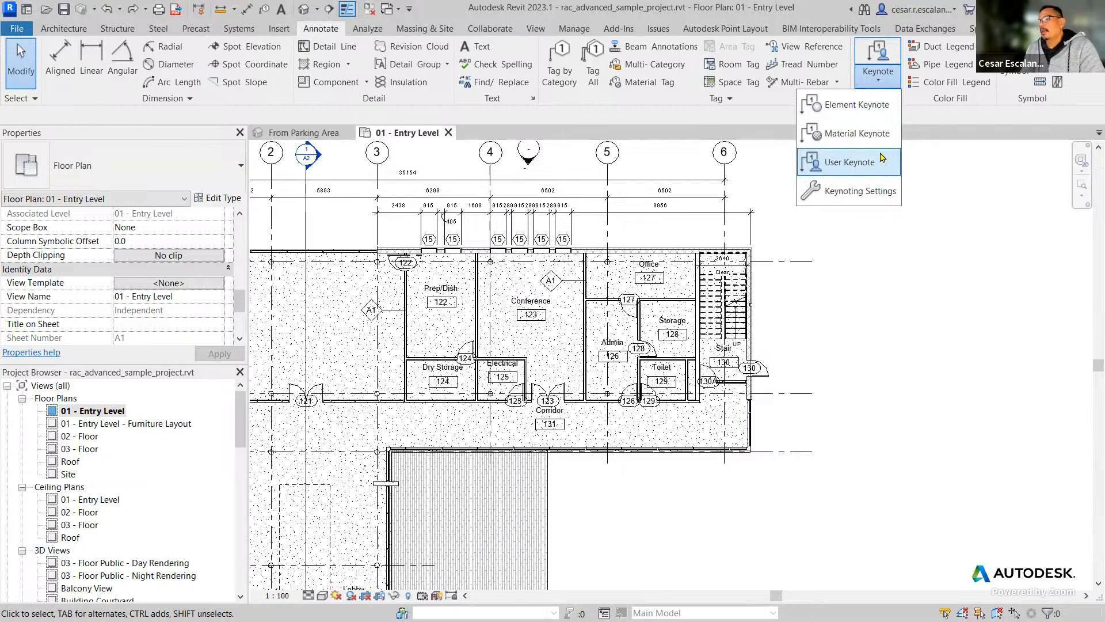
{"action": "left_click", "coordinate": [933, 357]}
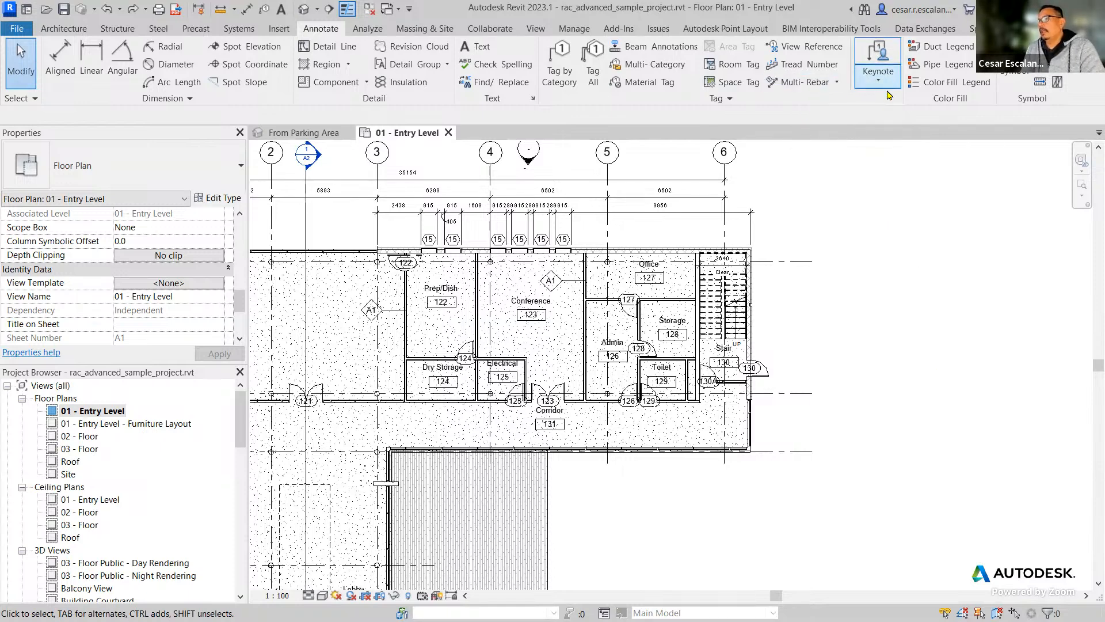
{"action": "left_click", "coordinate": [878, 69]}
{"action": "left_click", "coordinate": [948, 390]}
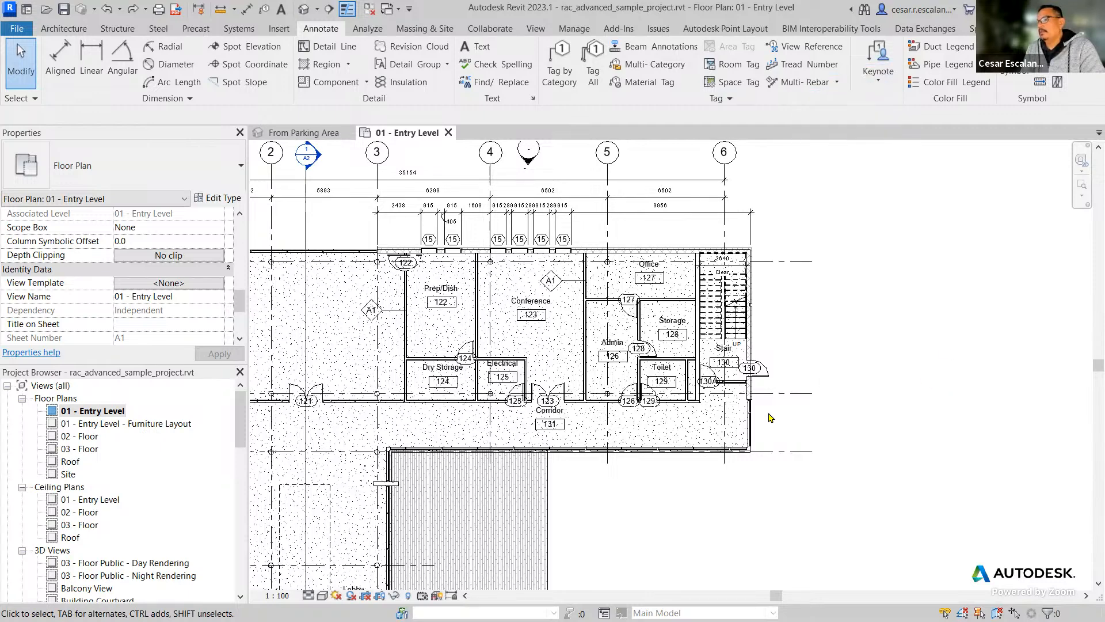
Open the Detail At Parapet detail view.
{"action": "scroll", "coordinate": [772, 418], "scroll_direction": "up", "scroll_amount": 3}
{"action": "middle_click_drag", "start_coordinate": [840, 327], "coordinate": [947, 427]}
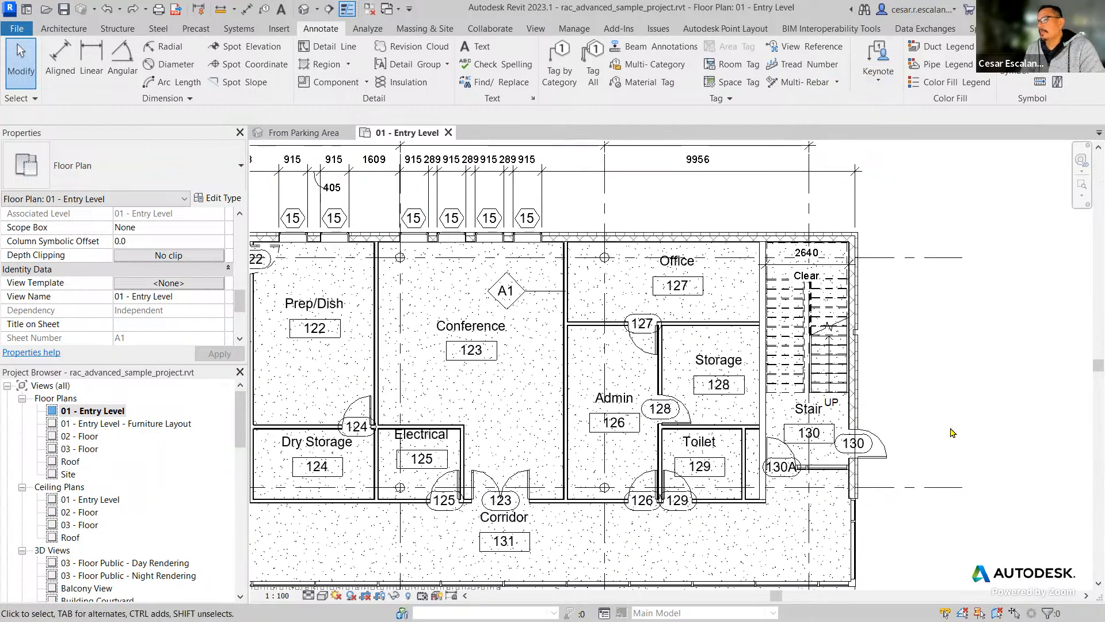
{"action": "scroll", "coordinate": [944, 429], "scroll_direction": "down", "scroll_amount": 3}
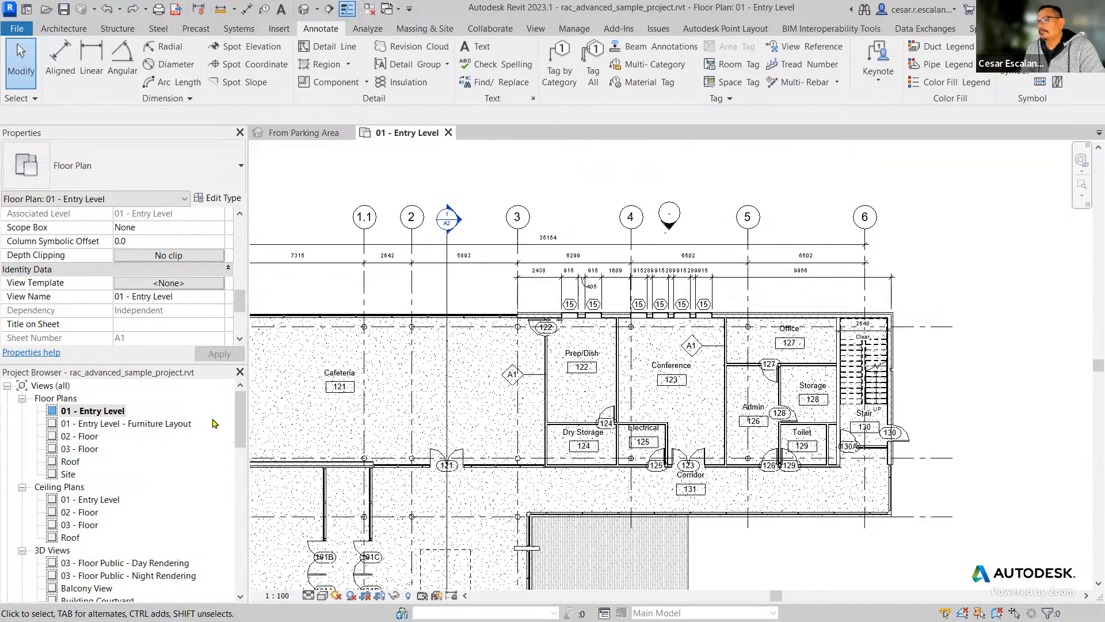
{"action": "mouse_move", "coordinate": [240, 428]}
{"action": "left_mouse_down"}
{"action": "mouse_move", "coordinate": [225, 503]}
{"action": "mouse_move", "coordinate": [197, 505]}
{"action": "left_mouse_up"}
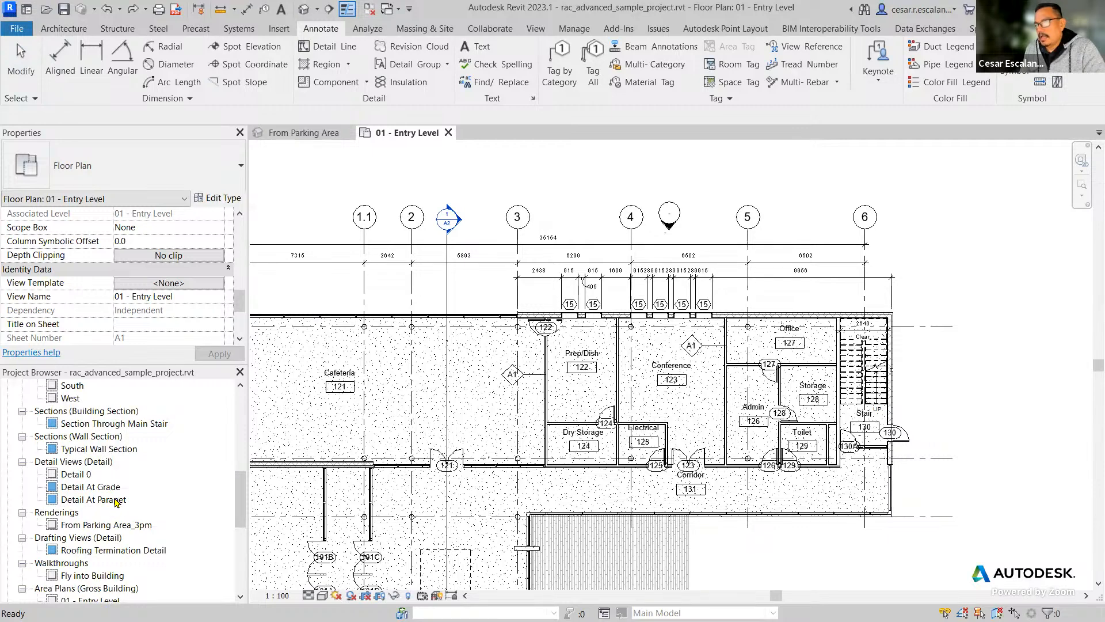
{"action": "double_click", "coordinate": [95, 499]}
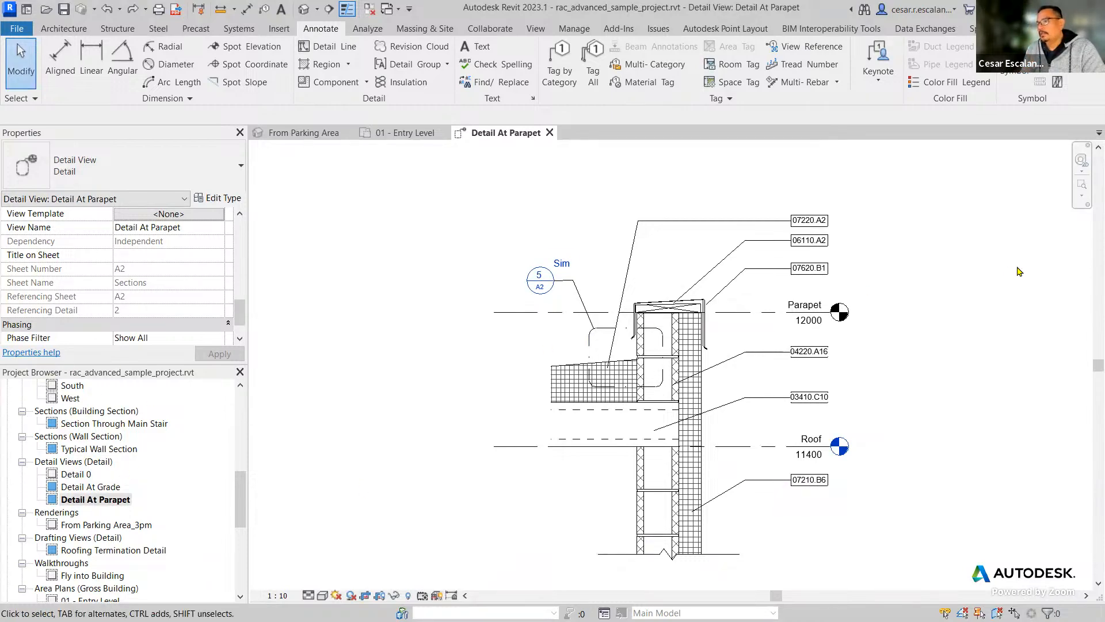
{"action": "mouse_move", "coordinate": [906, 257]}
{"action": "middle_mouse_down"}
{"action": "mouse_move", "coordinate": [908, 350]}
{"action": "mouse_move", "coordinate": [874, 257]}
{"action": "middle_mouse_up"}
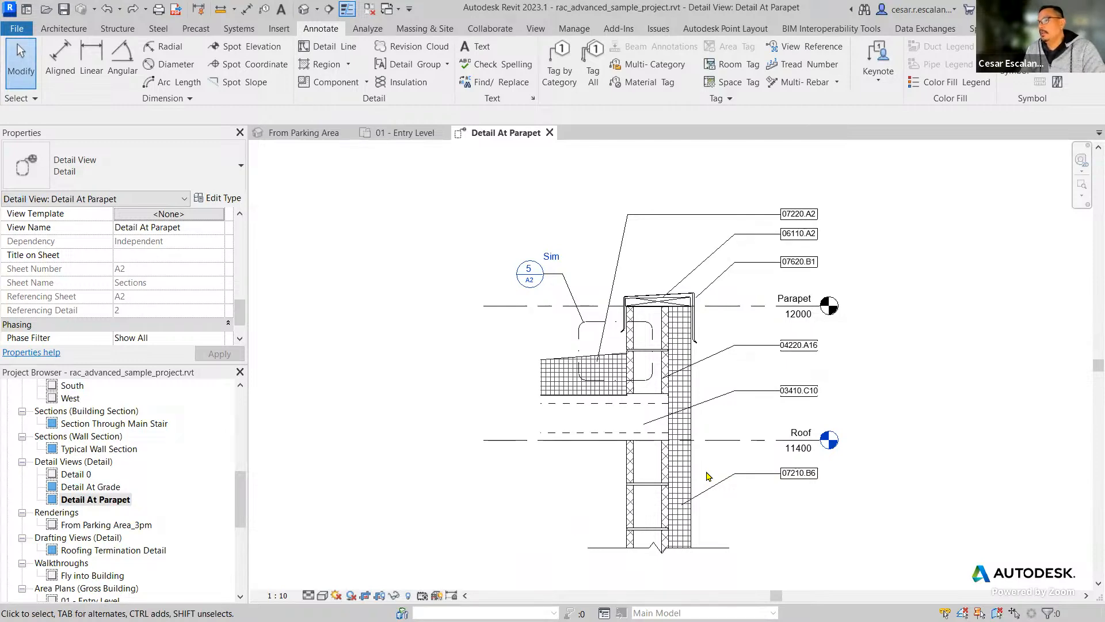
Inspect the M_Coping-Section detail item capping the parapet wall and deselect it.
{"action": "scroll", "coordinate": [694, 341], "scroll_direction": "up", "scroll_amount": 5}
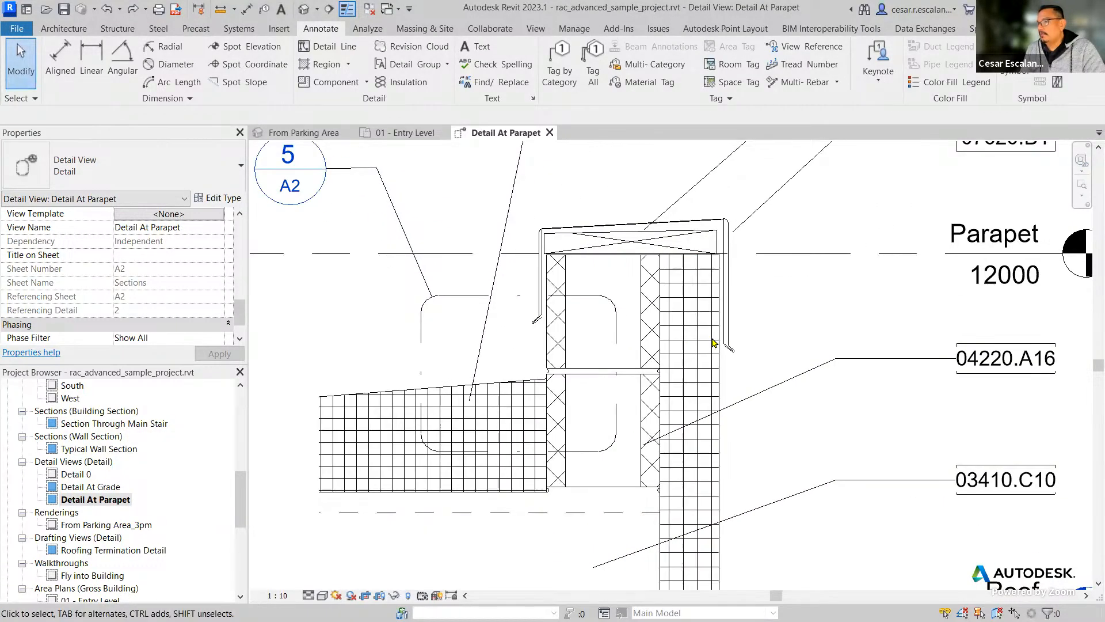
{"action": "left_click", "coordinate": [670, 228]}
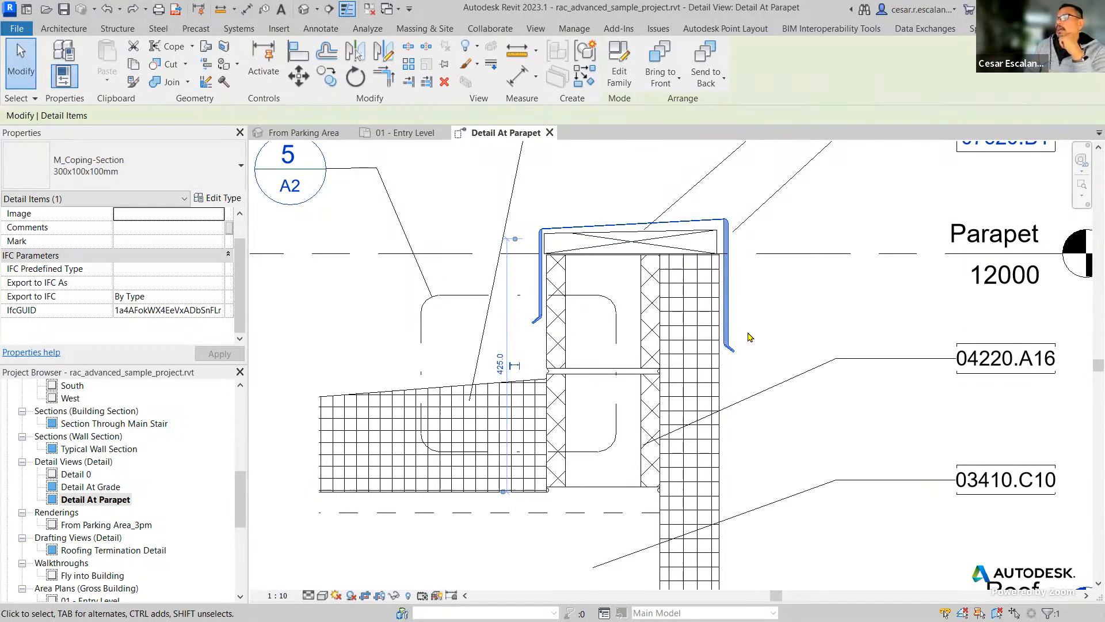
{"action": "left_click", "coordinate": [336, 27]}
{"action": "scroll", "coordinate": [804, 357], "scroll_direction": "down", "scroll_amount": 4}
{"action": "middle_click_drag", "start_coordinate": [805, 357], "coordinate": [769, 297]}
{"action": "middle_click_drag", "start_coordinate": [947, 405], "coordinate": [928, 427]}
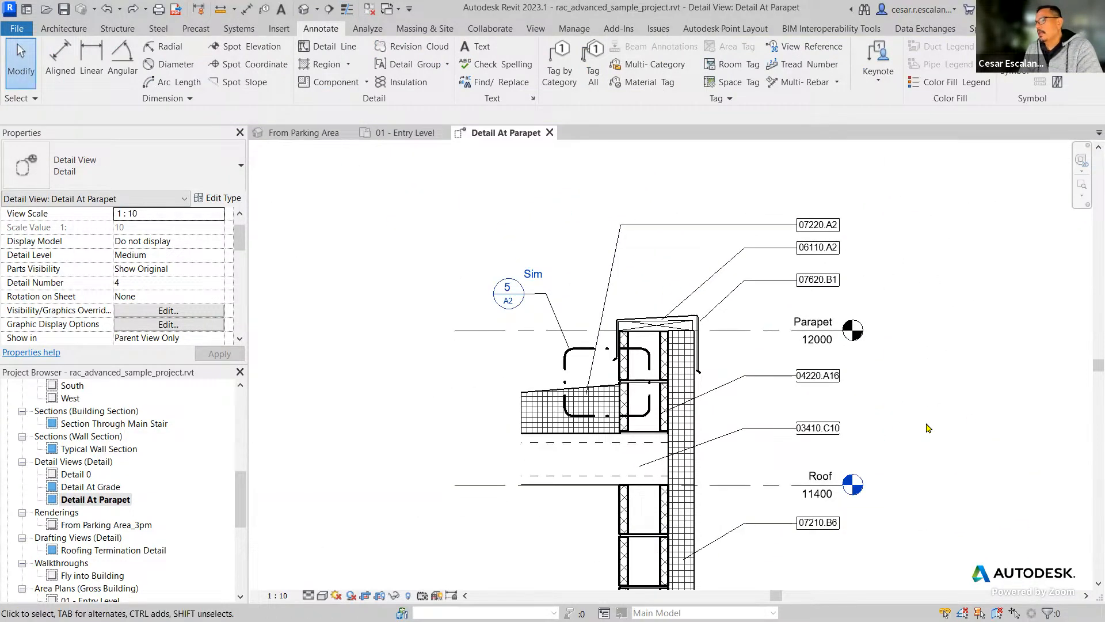
Inspect the properties and leader of the 07220.A2 keynote tag on the roof insulation, and deselect it.
{"action": "scroll", "coordinate": [927, 426], "scroll_direction": "up", "scroll_amount": 3}
{"action": "middle_click_drag", "start_coordinate": [918, 296], "coordinate": [922, 336]}
{"action": "scroll", "coordinate": [916, 332], "scroll_direction": "down", "scroll_amount": 2}
{"action": "scroll", "coordinate": [917, 334], "scroll_direction": "down", "scroll_amount": 1}
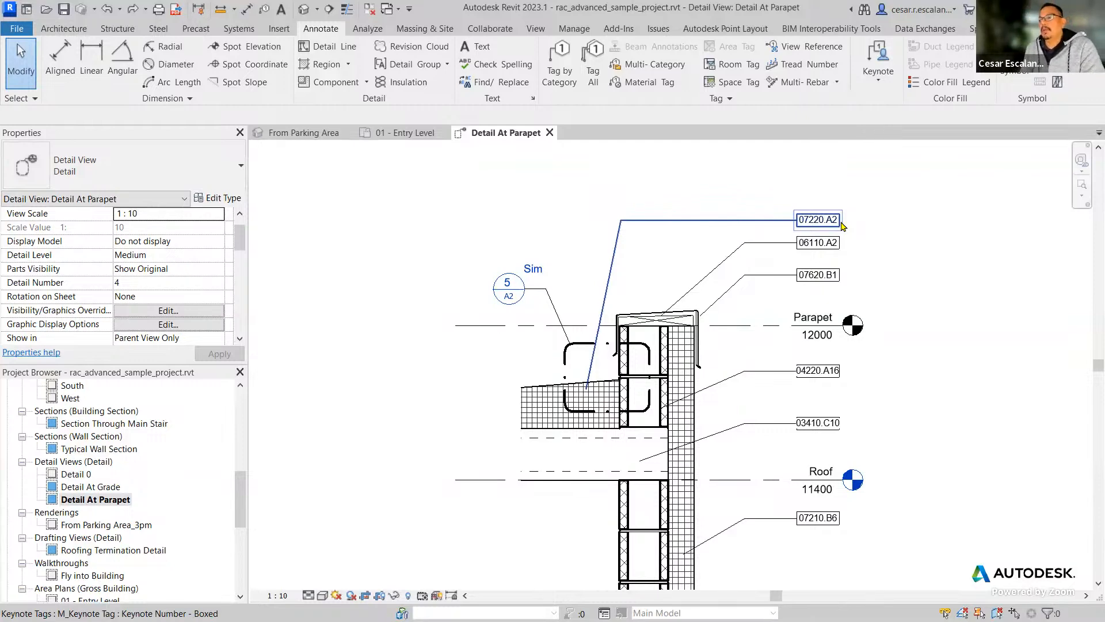
{"action": "scroll", "coordinate": [841, 225], "scroll_direction": "up", "scroll_amount": 3}
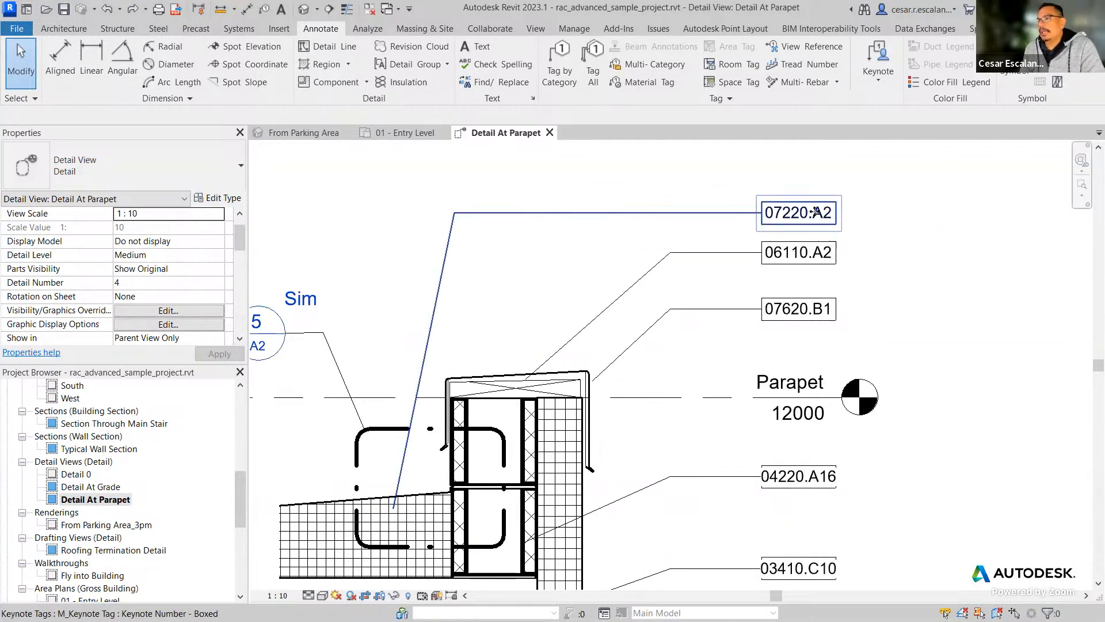
{"action": "left_click", "coordinate": [817, 217]}
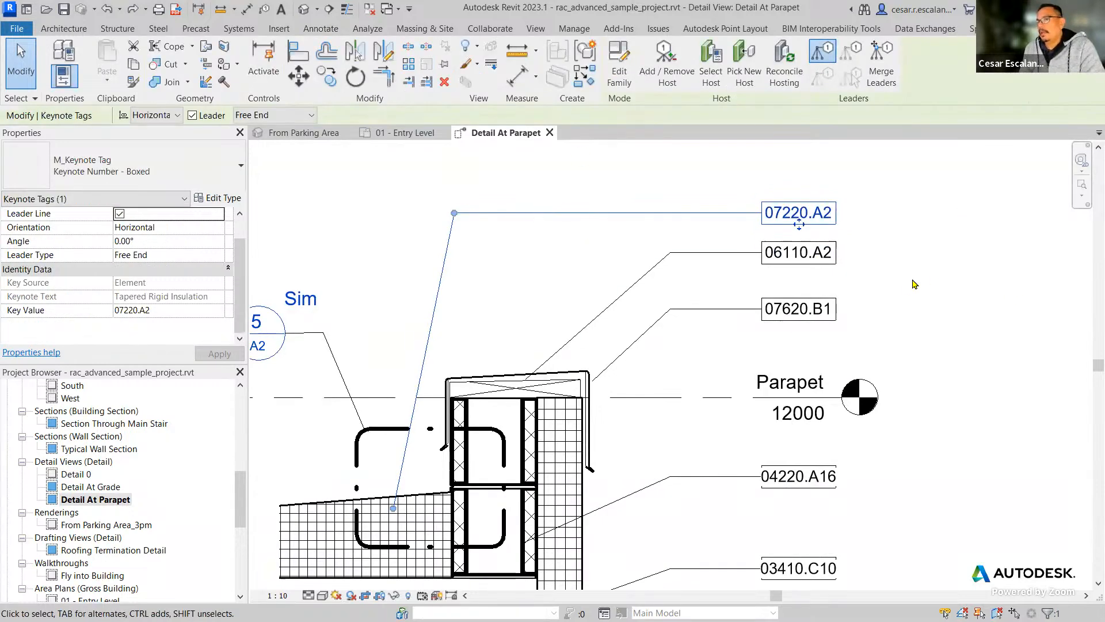
{"action": "middle_click_drag", "start_coordinate": [489, 406], "coordinate": [701, 329]}
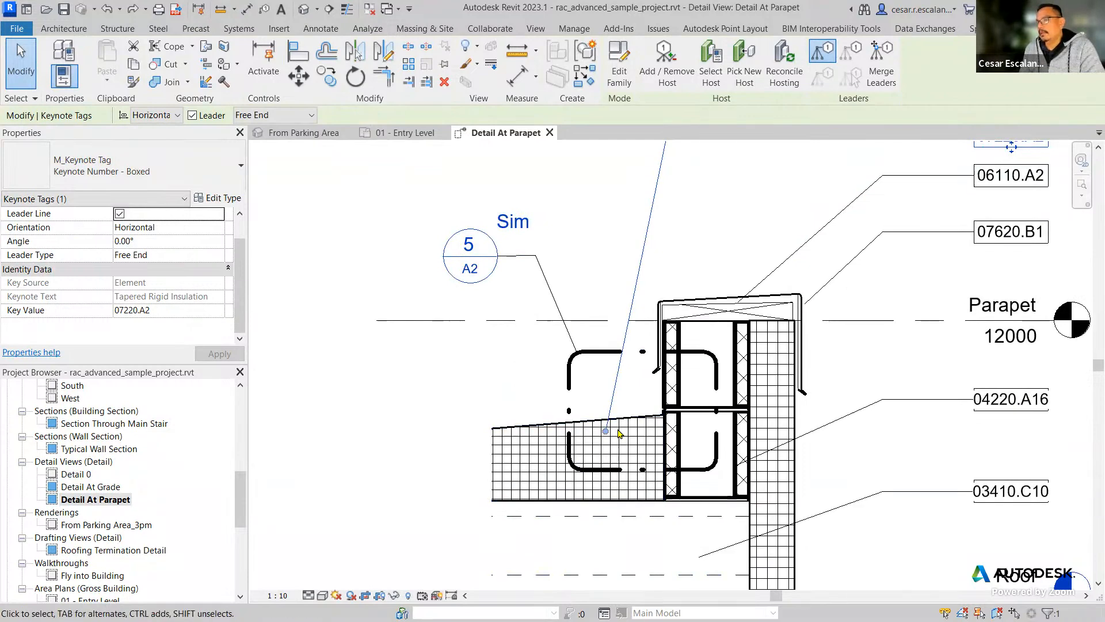
{"action": "middle_click_drag", "start_coordinate": [687, 421], "coordinate": [563, 488]}
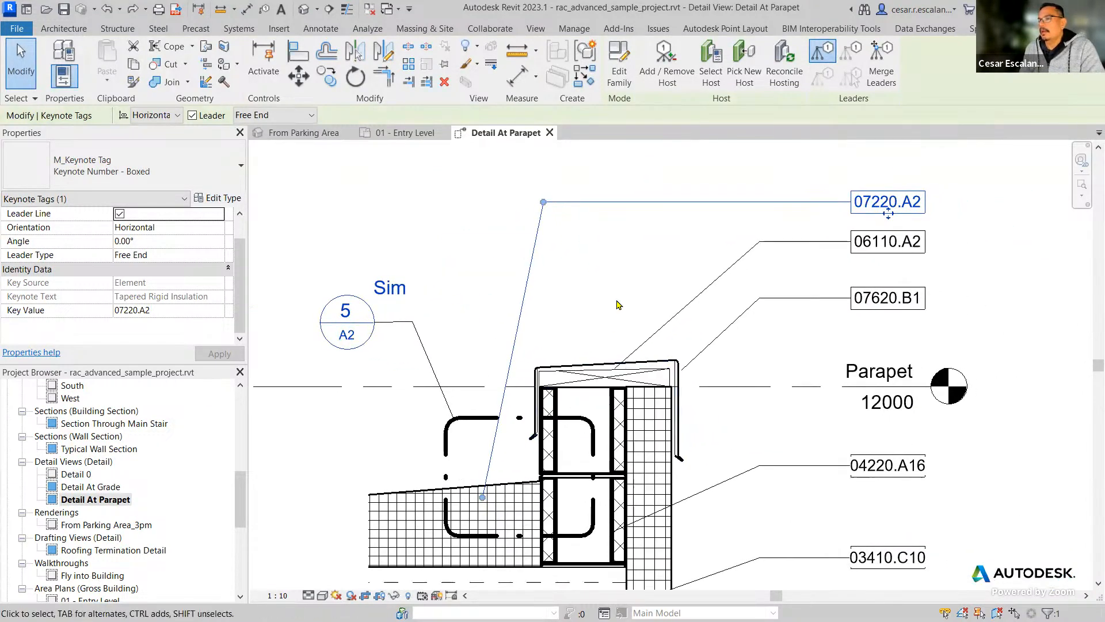
{"action": "left_click", "coordinate": [631, 275]}
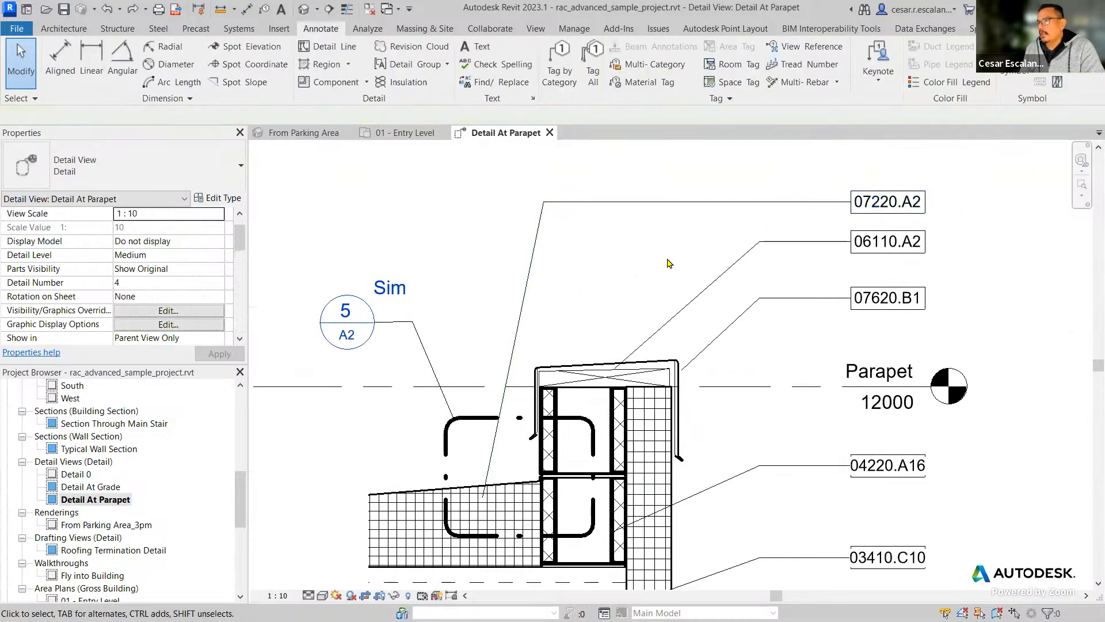
Check the Key Source property of the 07220.A2 keynote tag and clear the selection.
{"action": "left_click", "coordinate": [854, 210]}
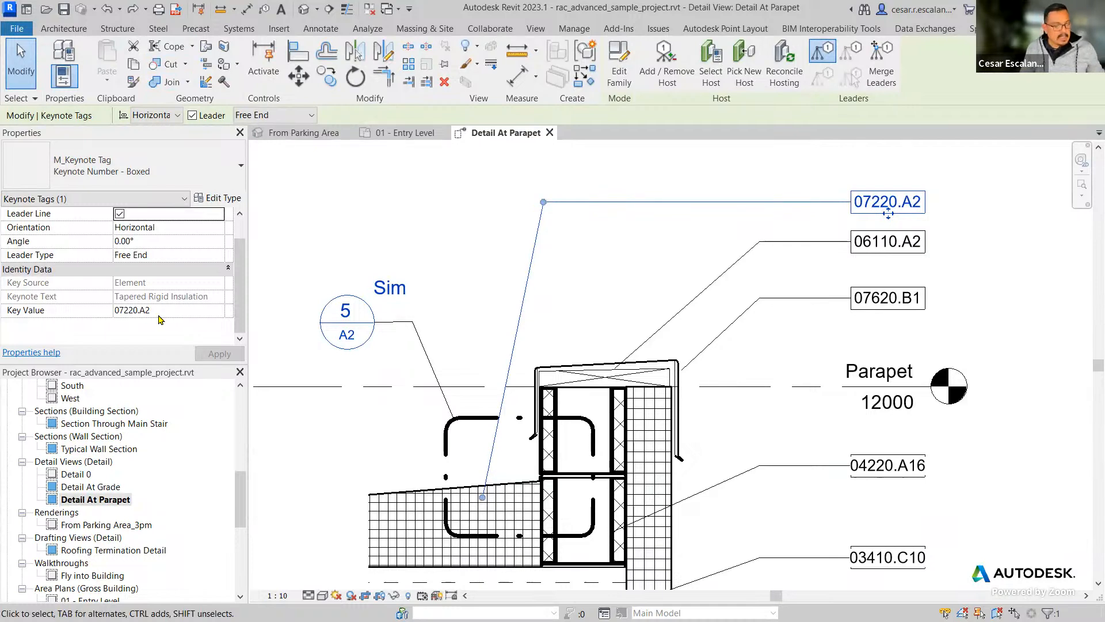
{"action": "left_click_drag", "start_coordinate": [1, 273], "coordinate": [174, 296], "text": "ctrl"}
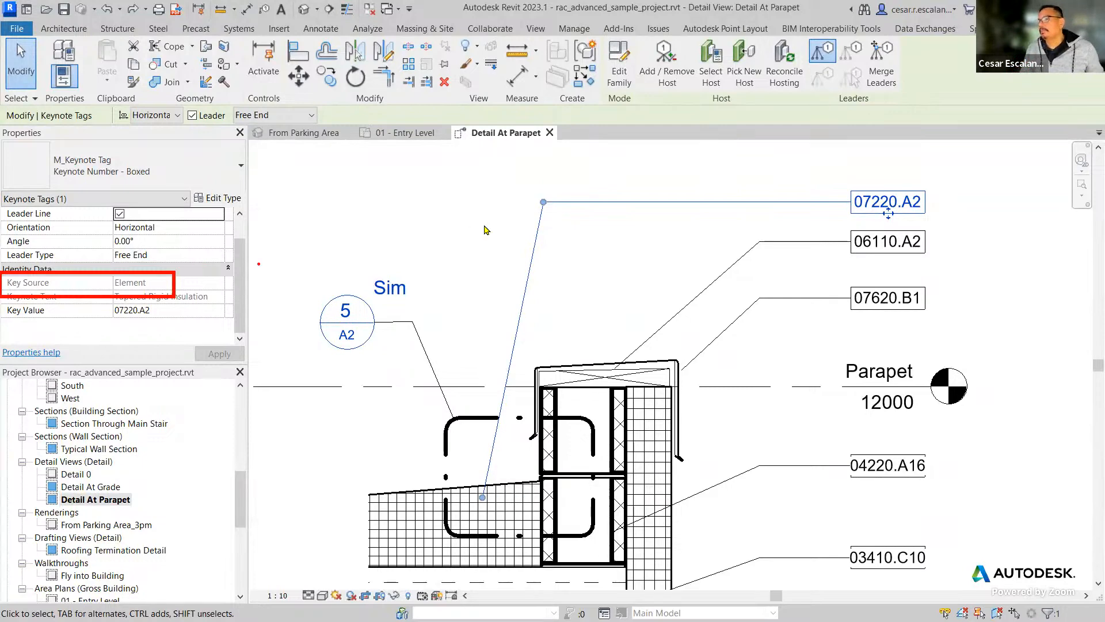
{"action": "key", "text": "Escape"}
{"action": "left_click", "coordinate": [629, 307]}
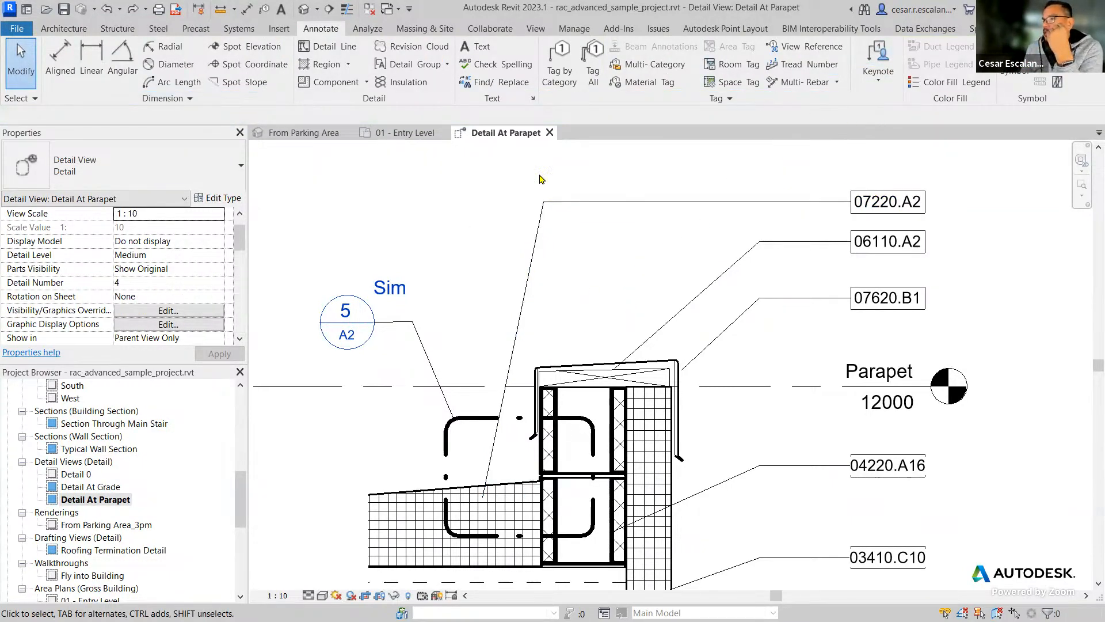
Duplicate the Detail At Parapet view without its detailing.
{"action": "left_click", "coordinate": [877, 83]}
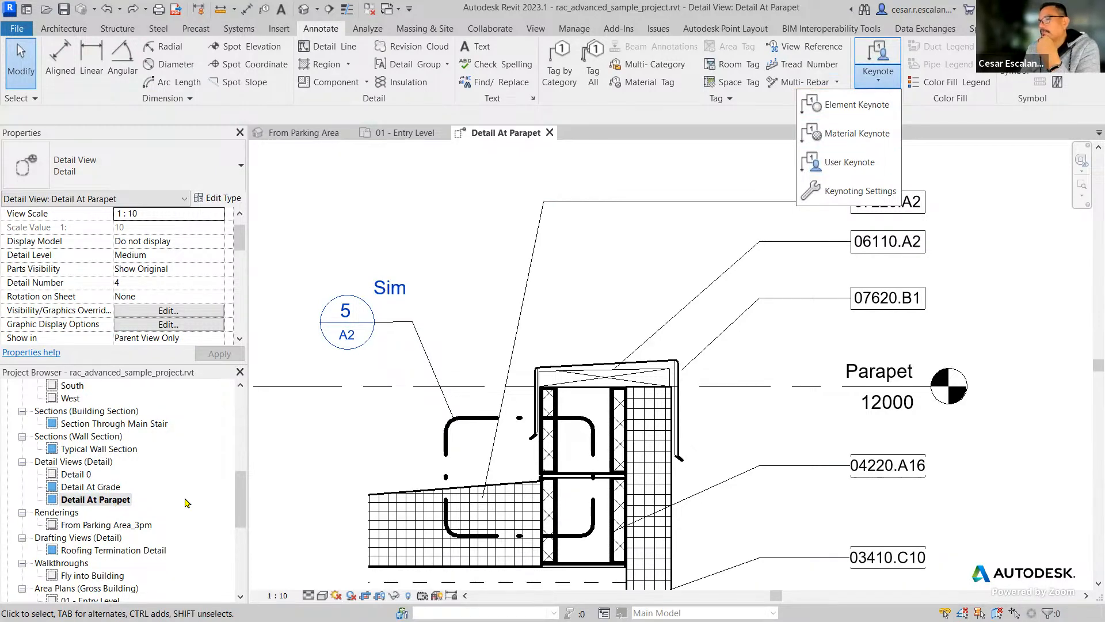
{"action": "right_click", "coordinate": [112, 500]}
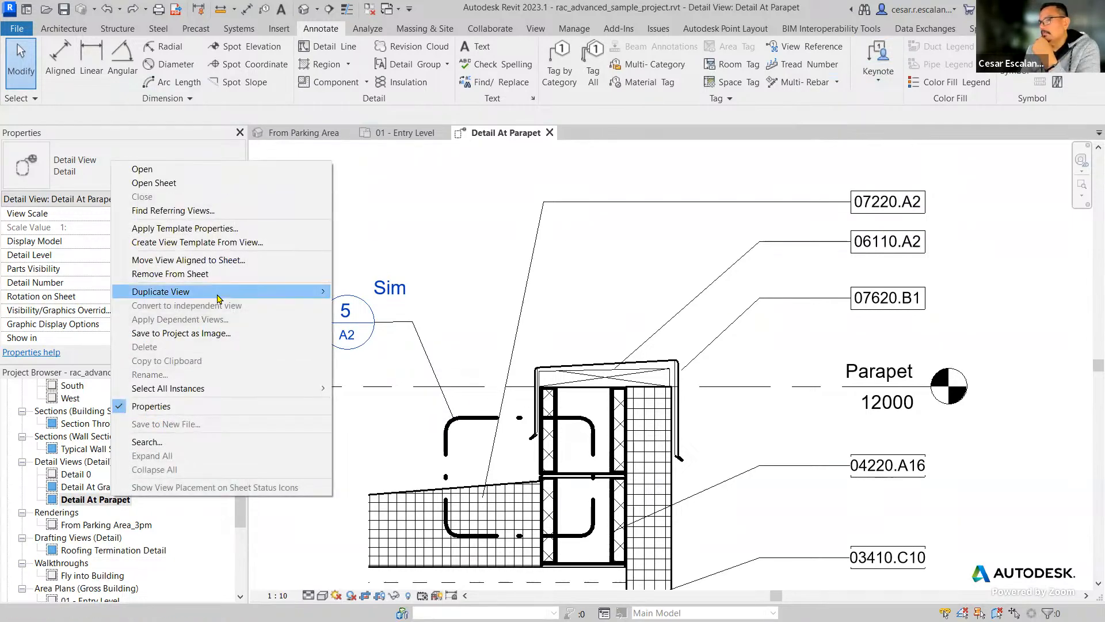
{"action": "mouse_move", "coordinate": [219, 298]}
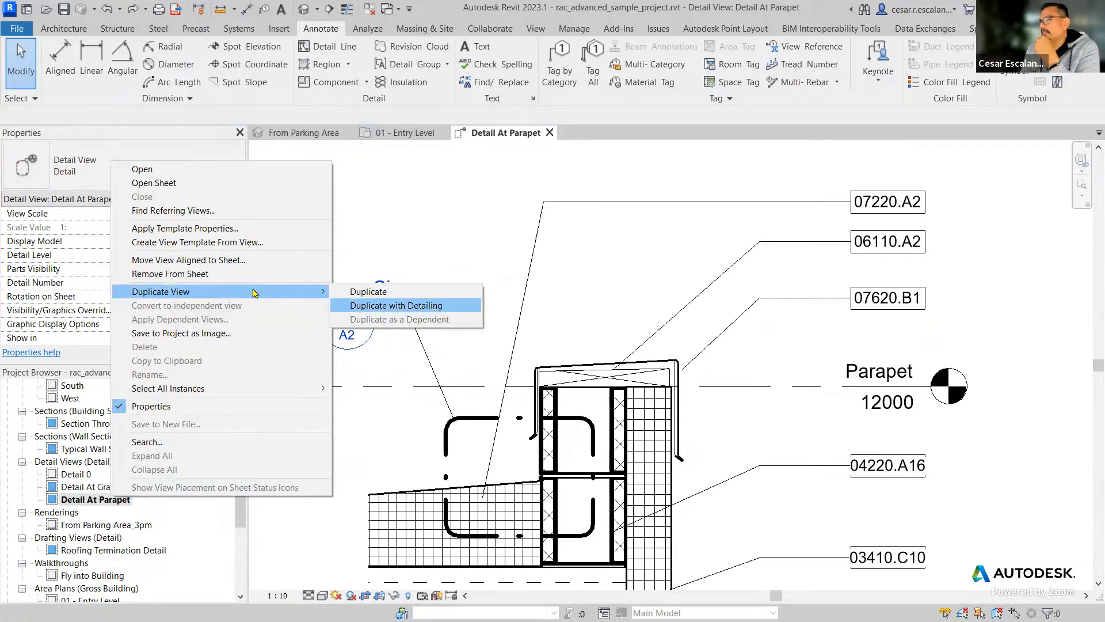
{"action": "mouse_move", "coordinate": [271, 291]}
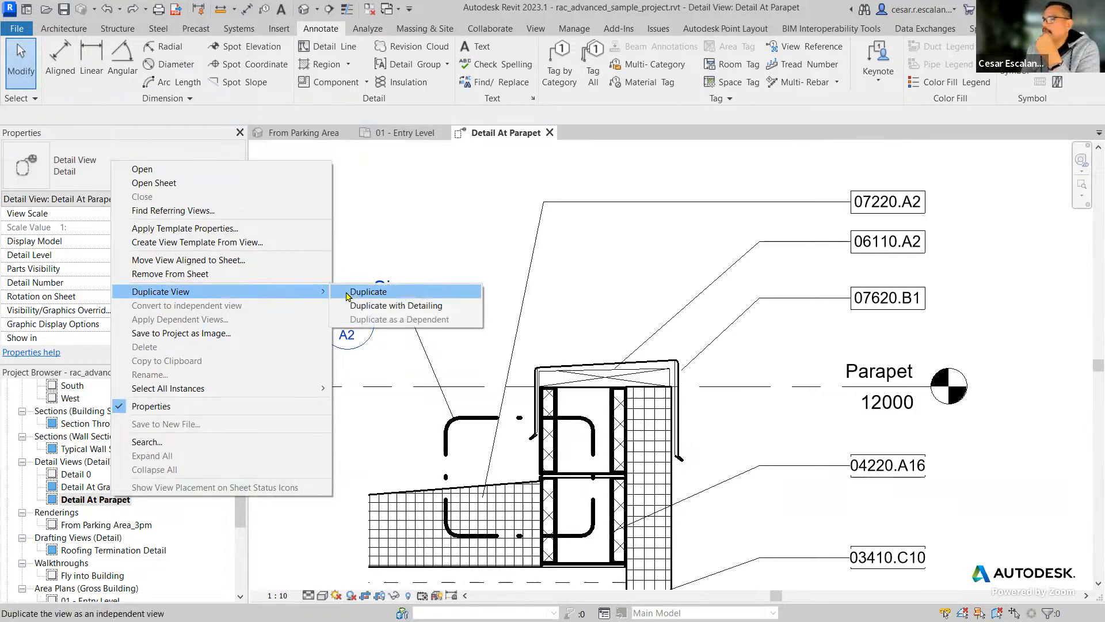
{"action": "left_click", "coordinate": [387, 293]}
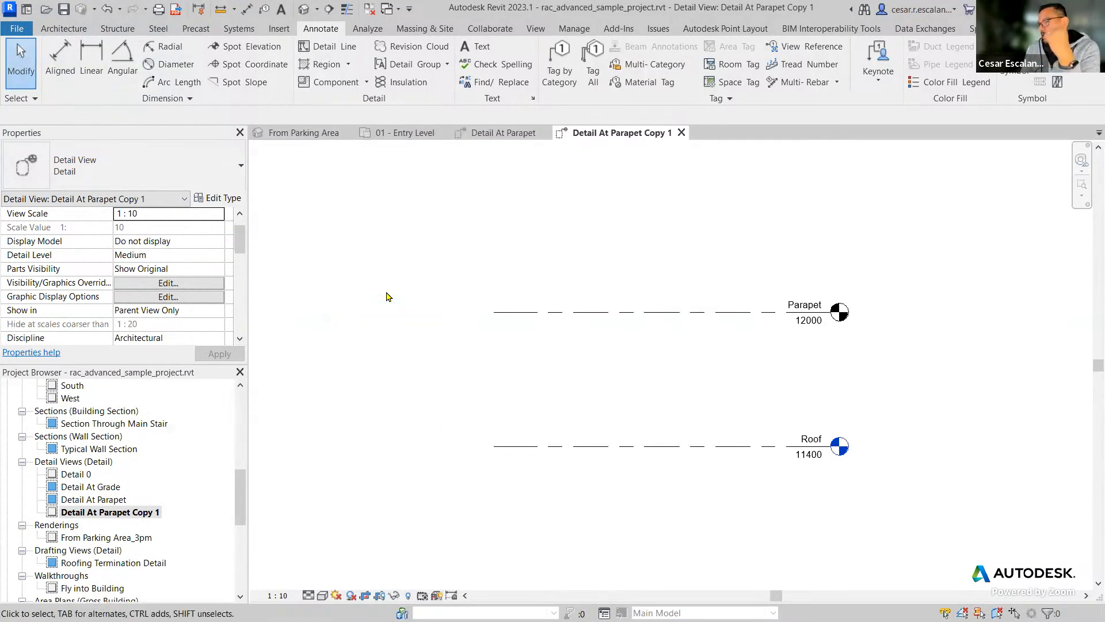
Discard the duplicate made without detailing and return to the Detail At Parapet view.
{"action": "scroll", "coordinate": [593, 305], "scroll_direction": "down", "scroll_amount": 3}
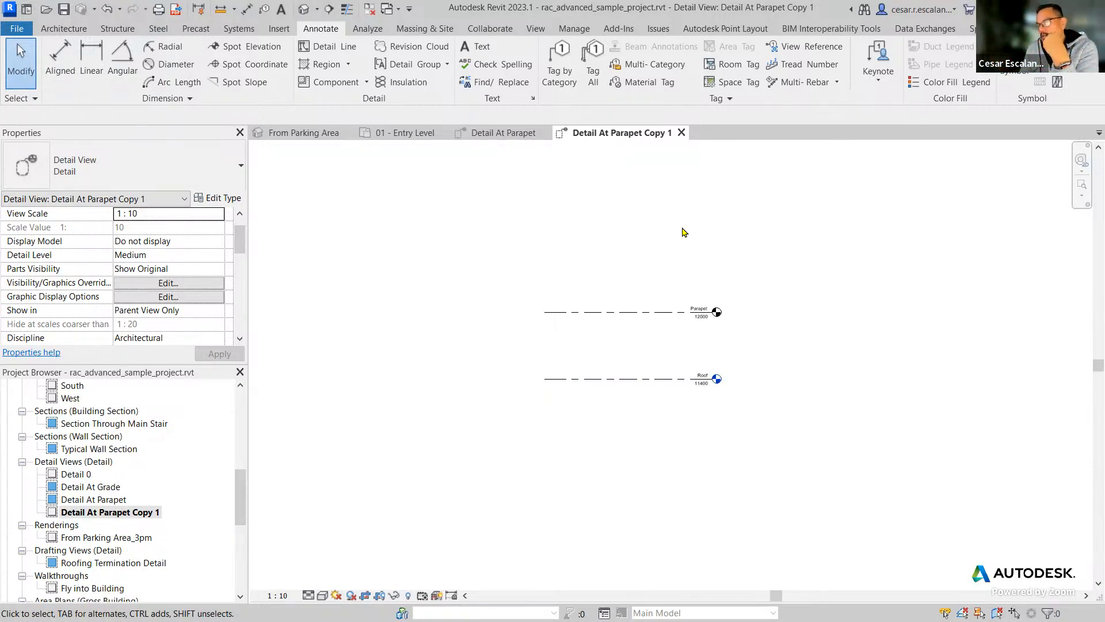
{"action": "left_click", "coordinate": [681, 134]}
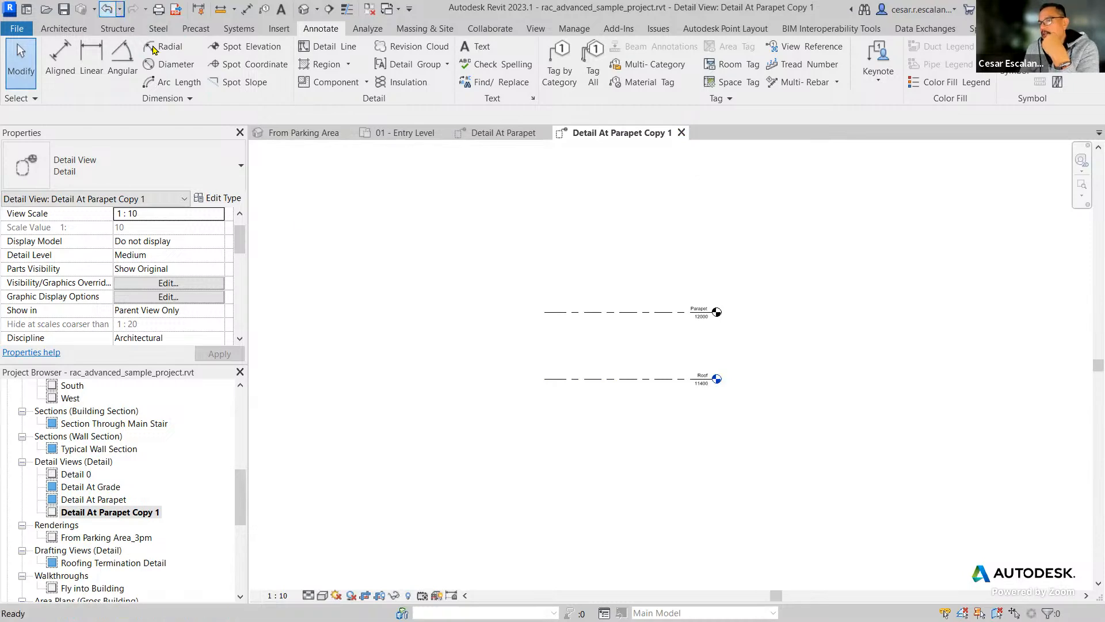
{"action": "key", "text": "Delete"}
{"action": "scroll", "coordinate": [551, 355], "scroll_direction": "down", "scroll_amount": 2}
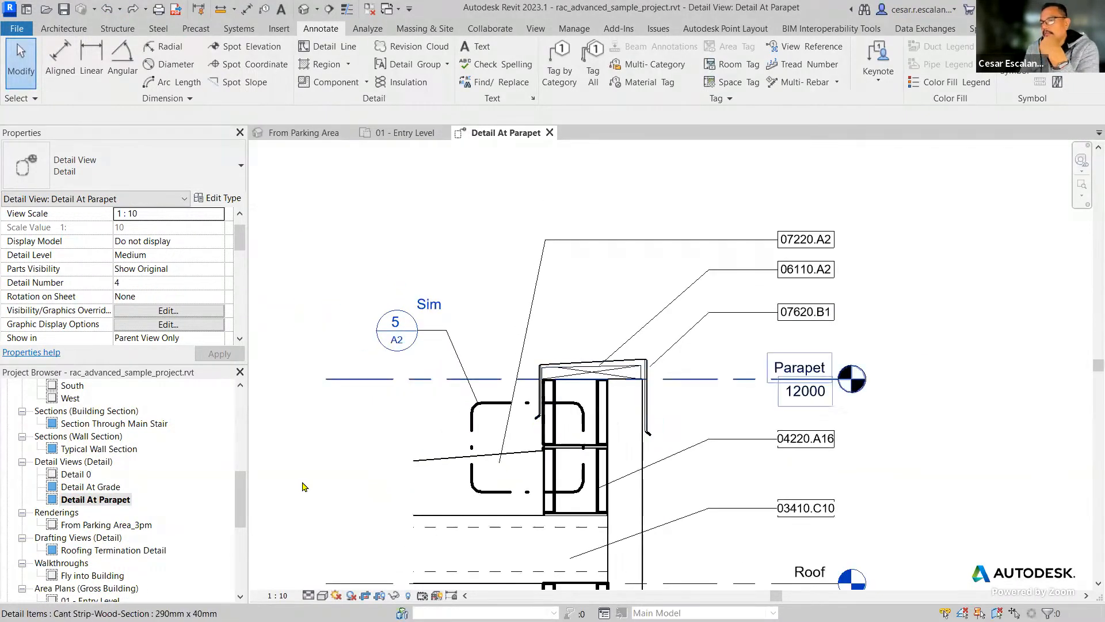
Duplicate the Detail At Parapet view with detailing.
{"action": "right_click", "coordinate": [119, 503]}
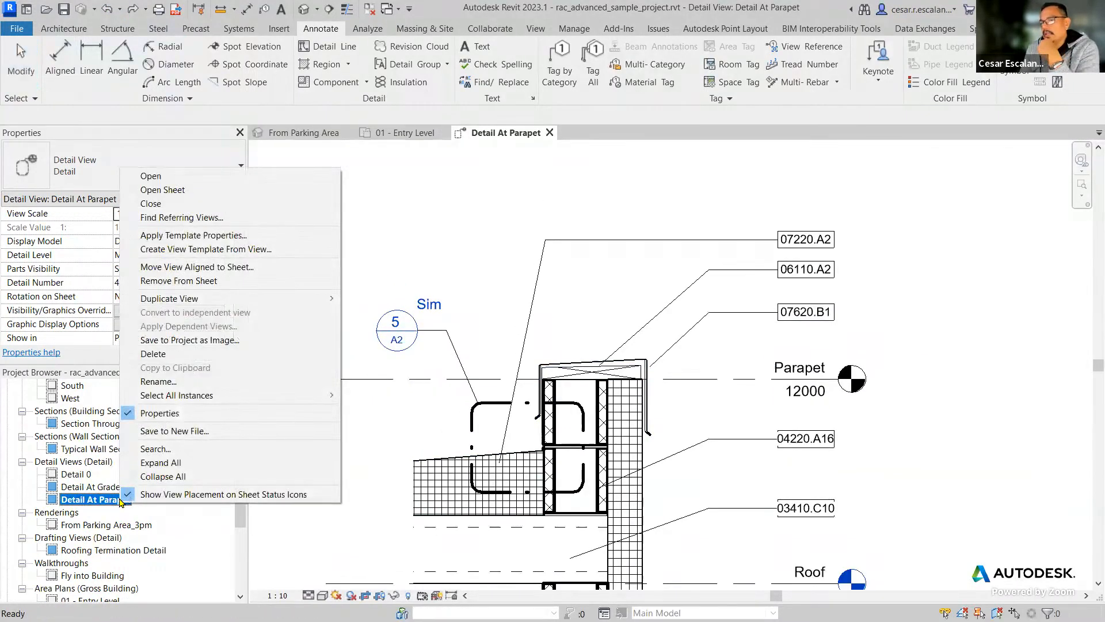
{"action": "mouse_move", "coordinate": [310, 299]}
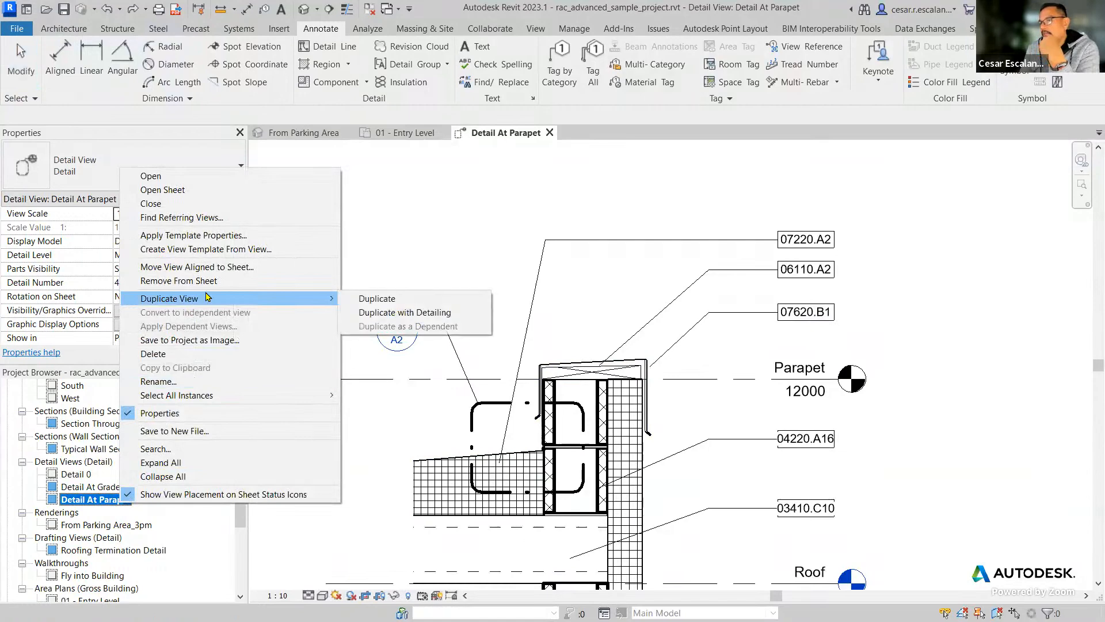
{"action": "left_click", "coordinate": [402, 316]}
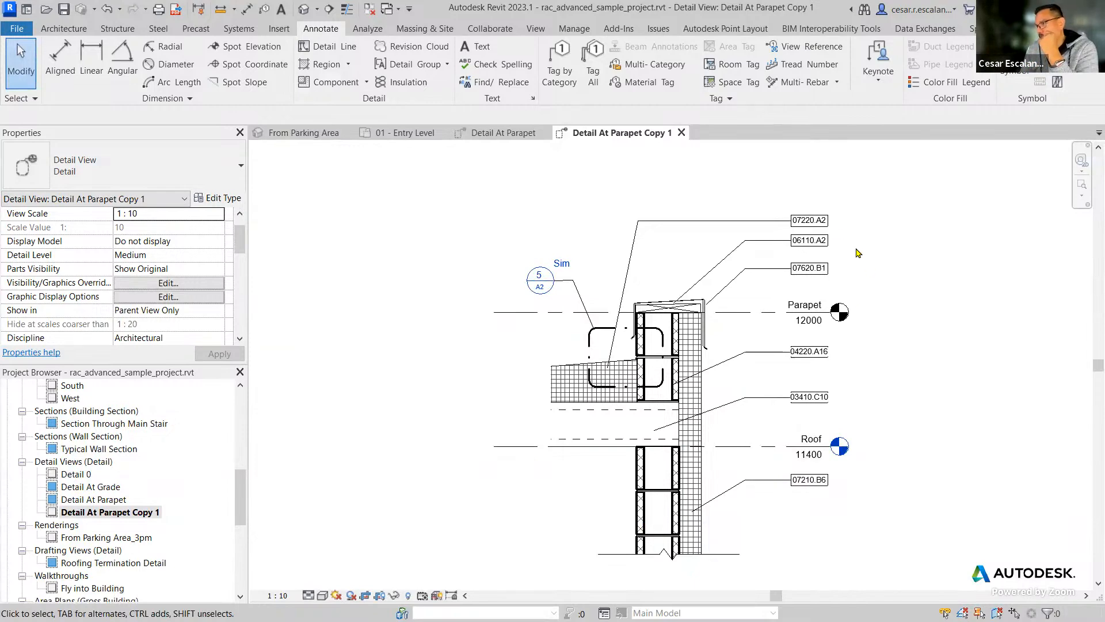
{"action": "scroll", "coordinate": [835, 227], "scroll_direction": "up", "scroll_amount": 3}
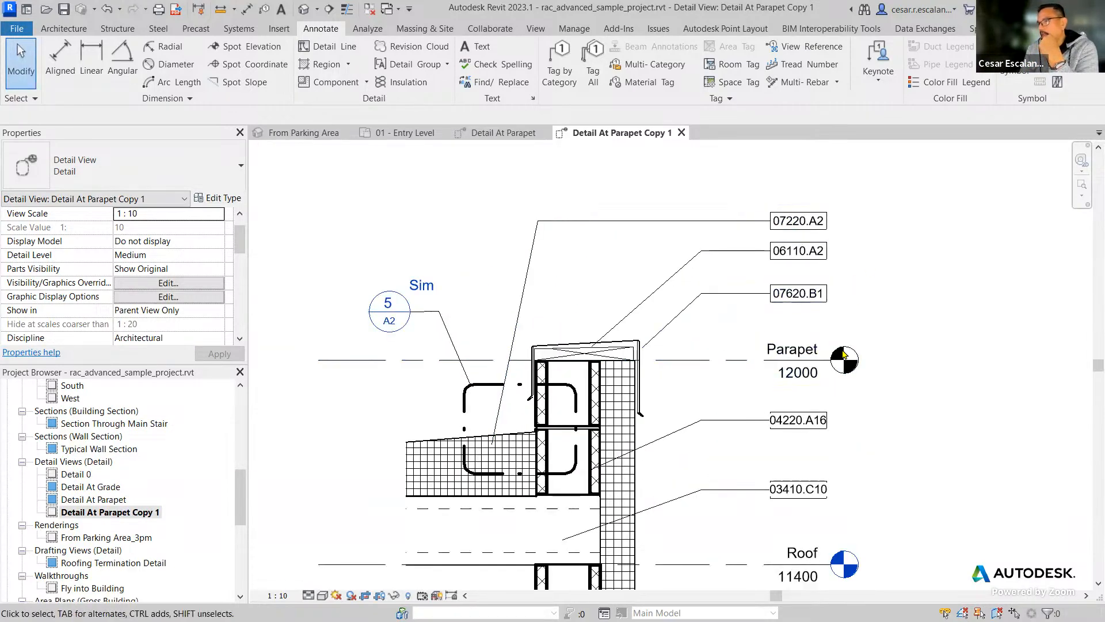
{"action": "scroll", "coordinate": [881, 252], "scroll_direction": "down", "scroll_amount": 5}
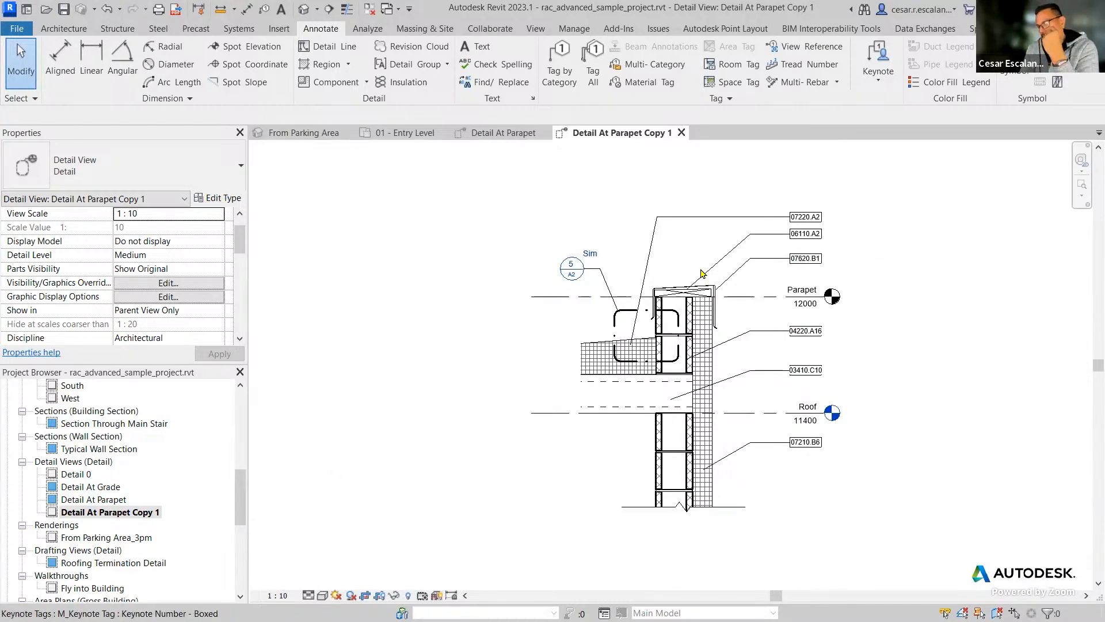
{"action": "scroll", "coordinate": [878, 244], "scroll_direction": "up", "scroll_amount": 2}
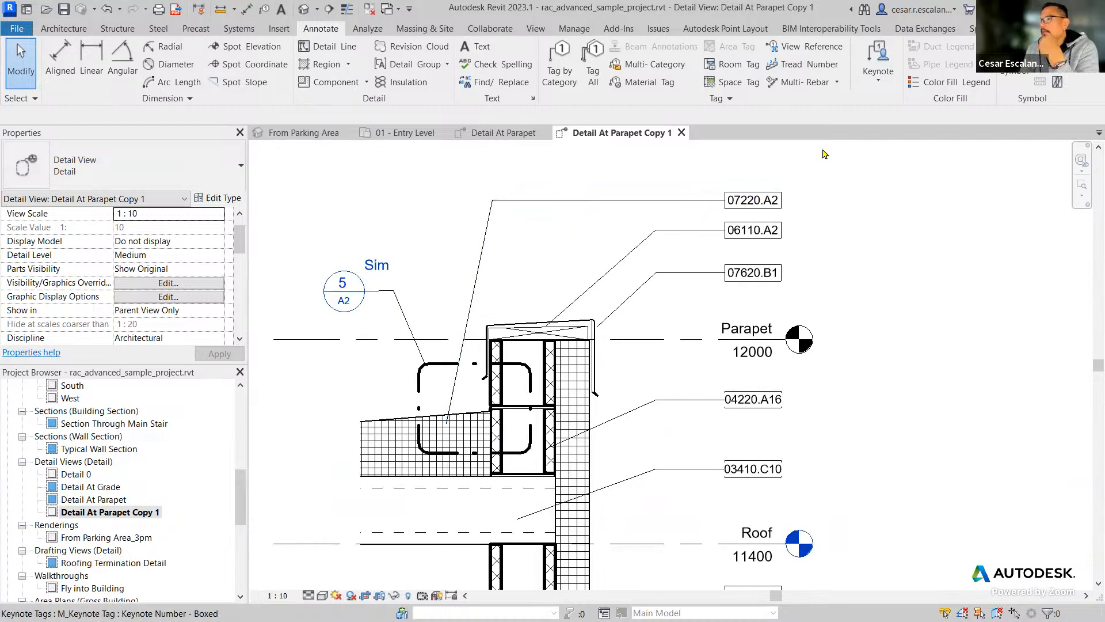
{"action": "left_click", "coordinate": [878, 84]}
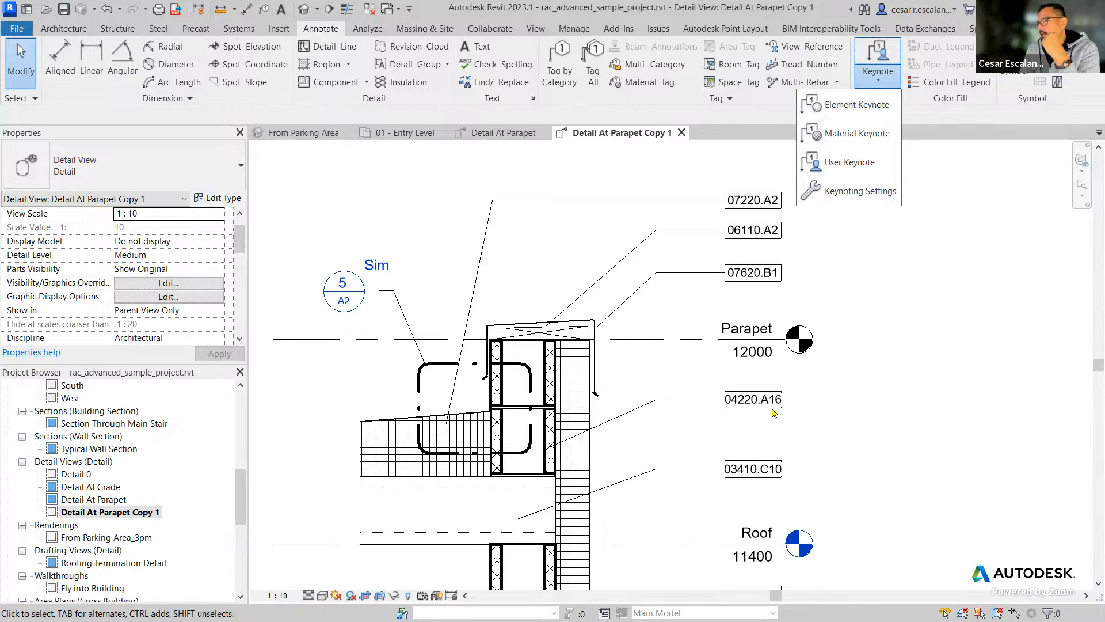
{"action": "left_click", "coordinate": [876, 360]}
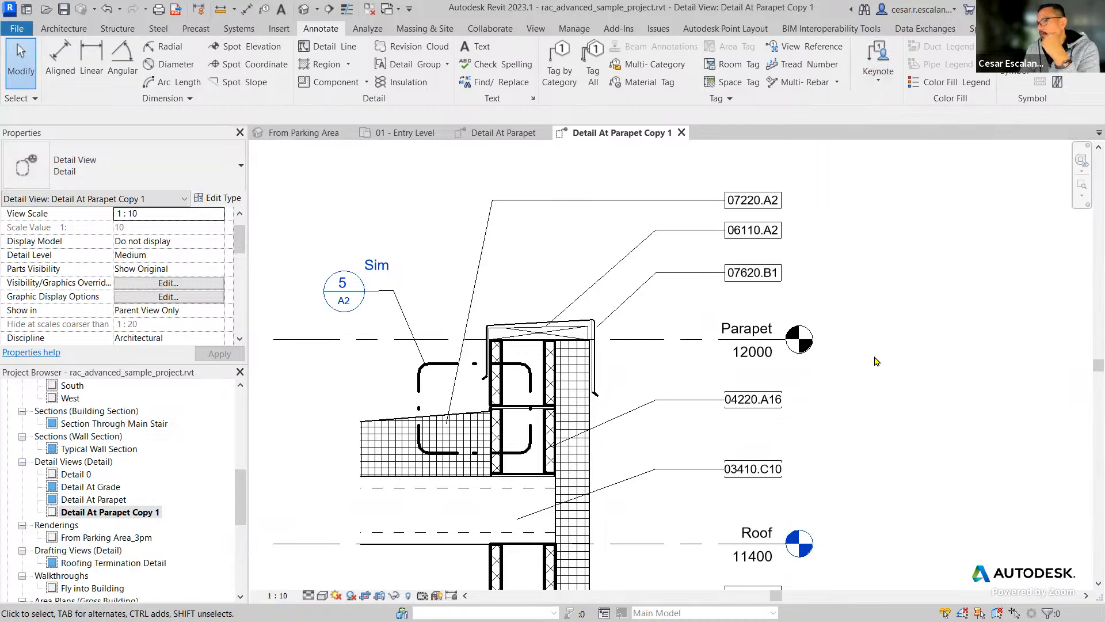
Check the Keynote type parameter of the tapered rigid insulation, close its type properties without changes and clear the selection.
{"action": "left_click", "coordinate": [476, 421]}
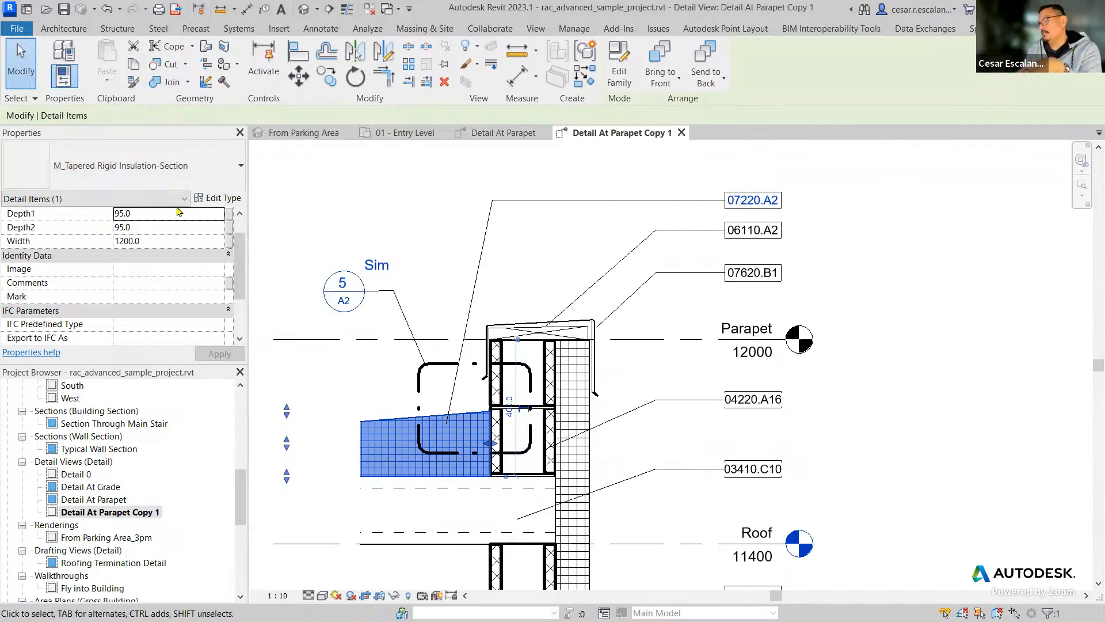
{"action": "left_click_drag", "start_coordinate": [240, 249], "coordinate": [225, 305]}
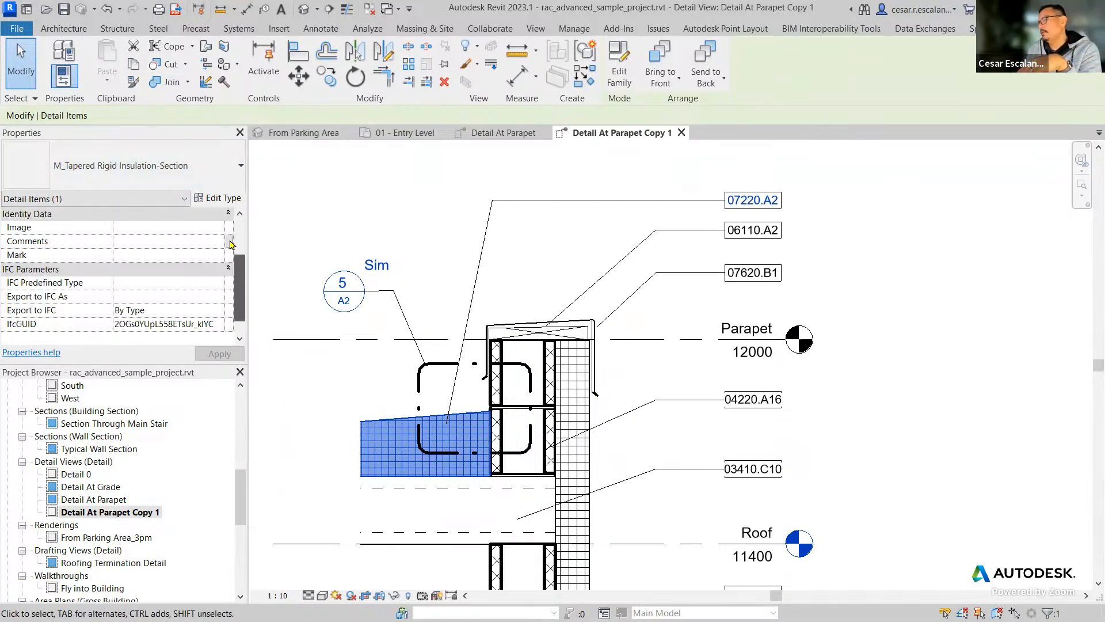
{"action": "left_click", "coordinate": [221, 199]}
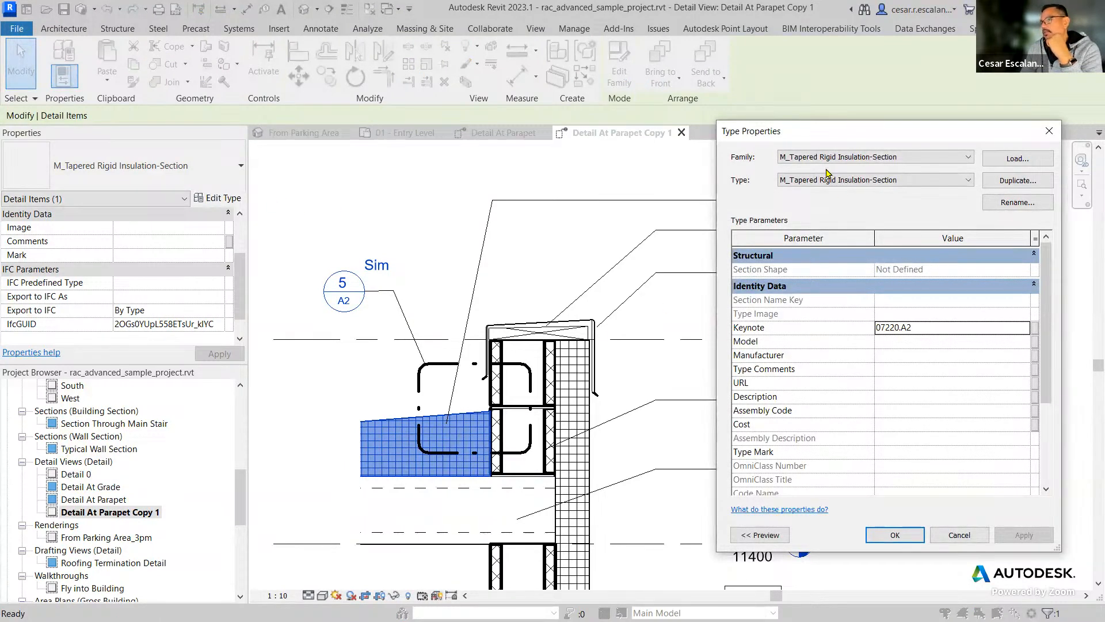
{"action": "left_click_drag", "start_coordinate": [815, 132], "coordinate": [798, 201]}
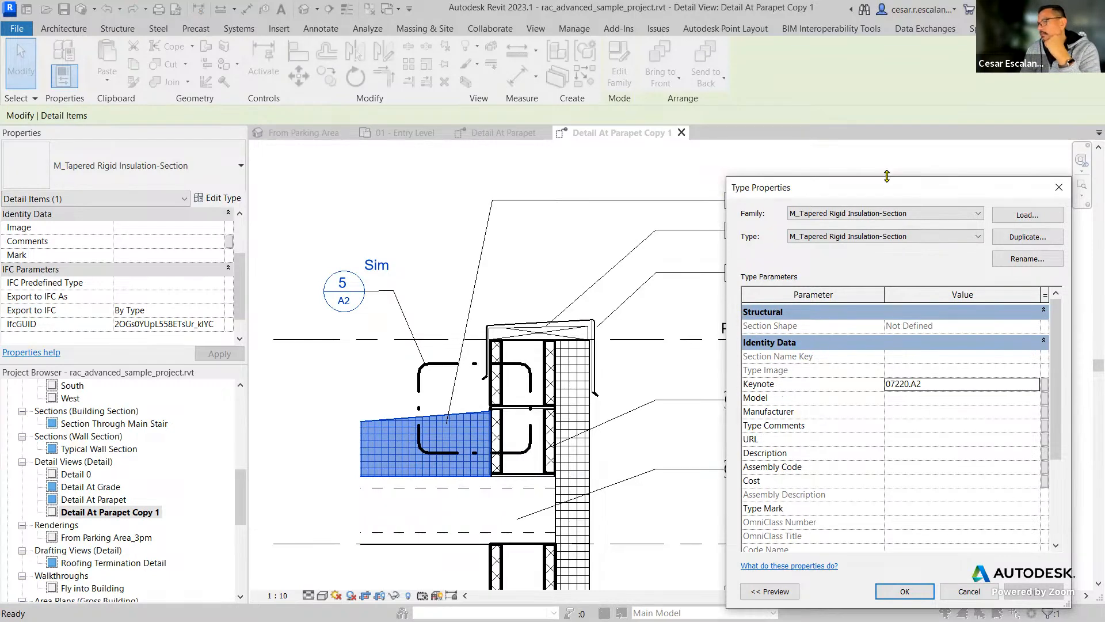
{"action": "left_click_drag", "start_coordinate": [890, 188], "coordinate": [817, 227]}
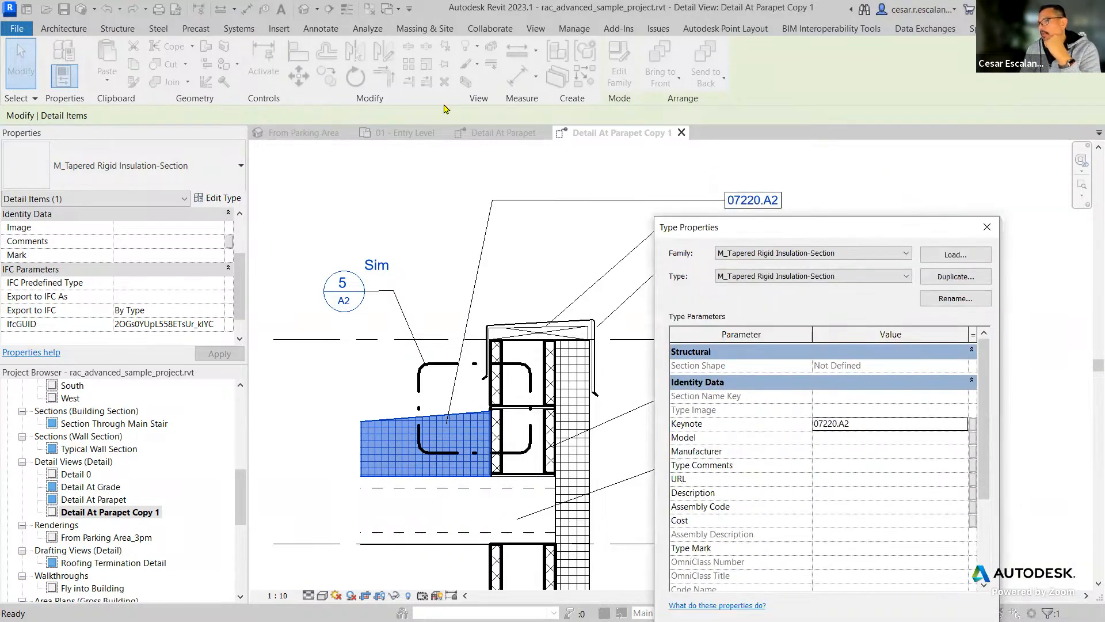
{"action": "left_click_drag", "start_coordinate": [735, 228], "coordinate": [364, 108]}
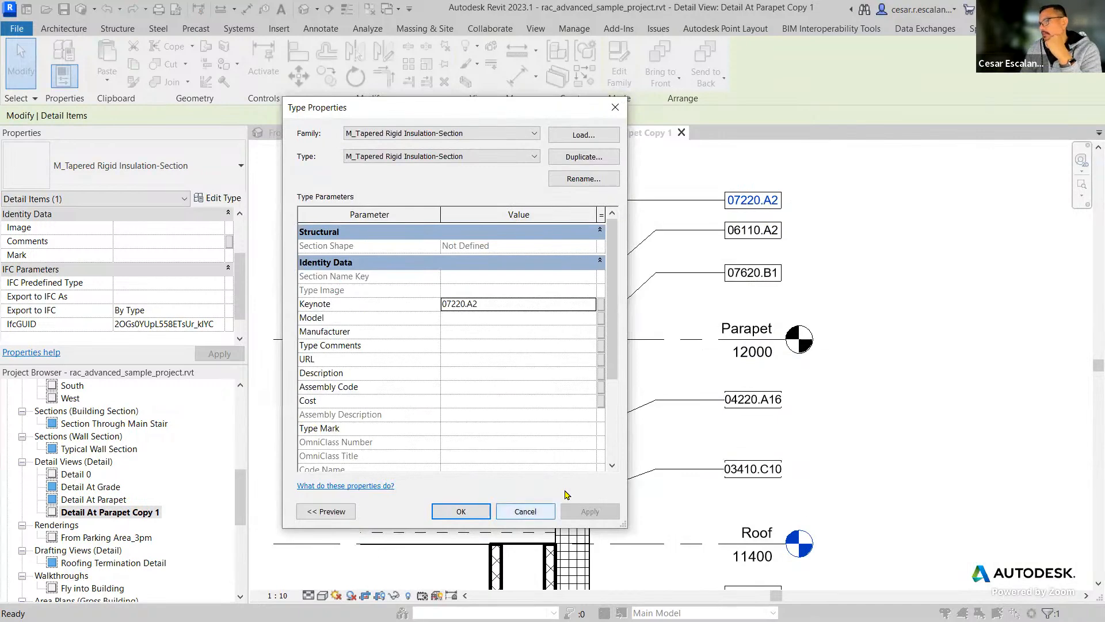
{"action": "left_click", "coordinate": [525, 511]}
{"action": "left_click", "coordinate": [953, 467]}
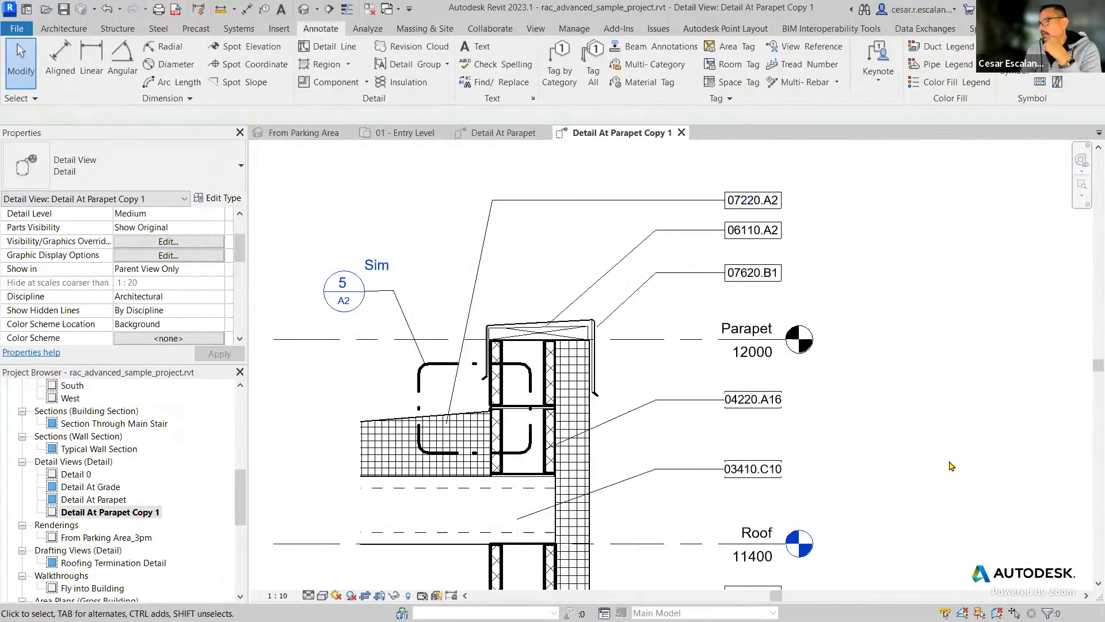
Check the Keynote type parameter of the precast hollow core slab, discard any changes and clear the selection.
{"action": "left_click", "coordinate": [531, 491]}
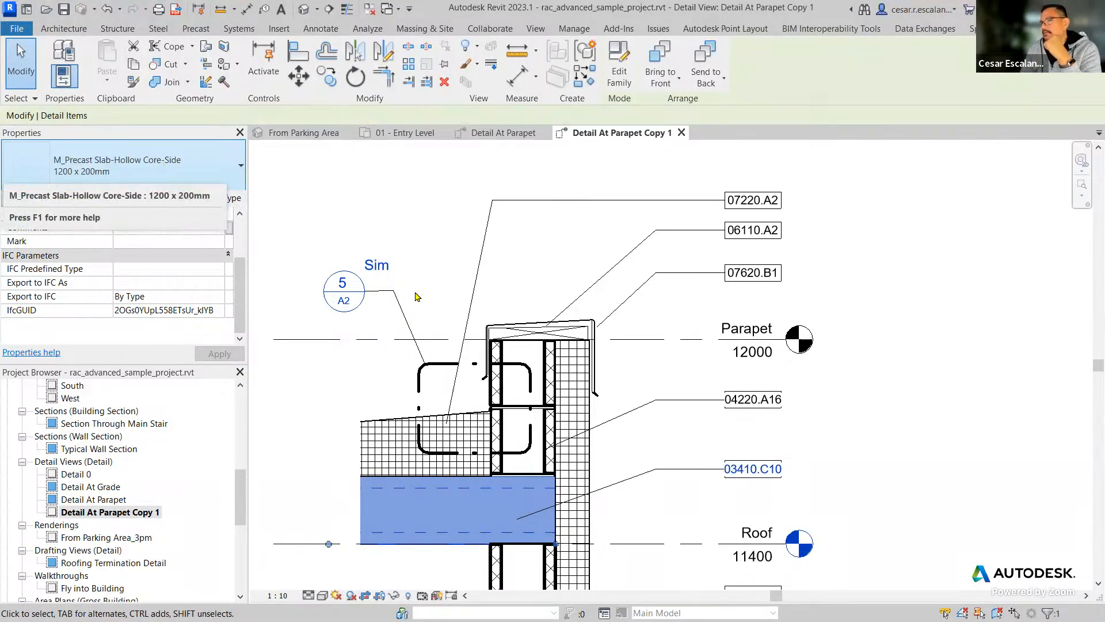
{"action": "left_click", "coordinate": [227, 198]}
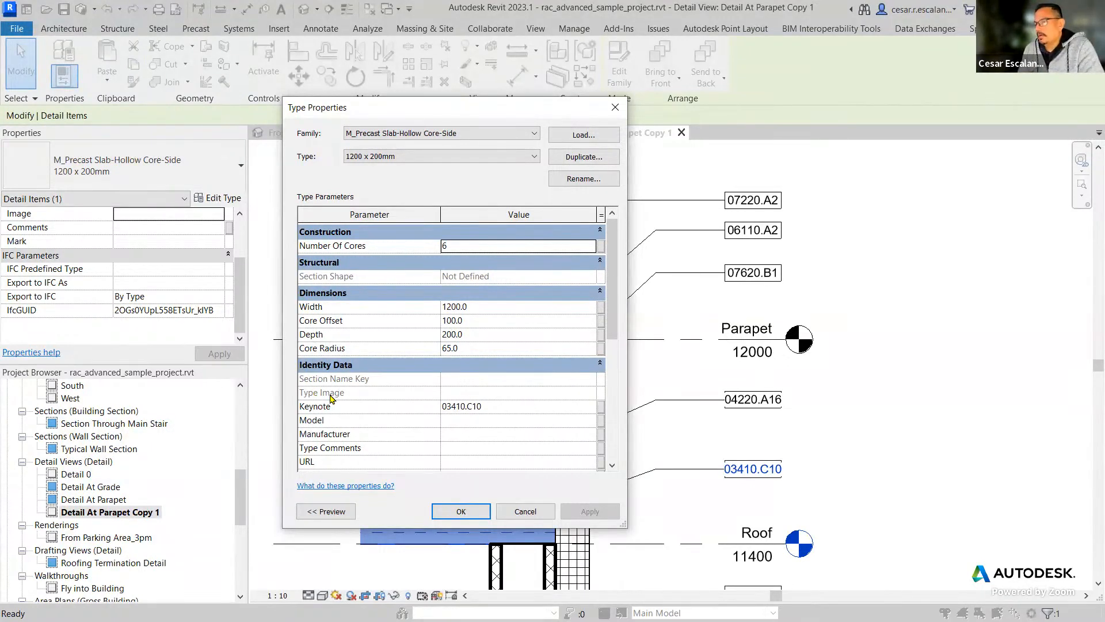
{"action": "left_click", "coordinate": [525, 407]}
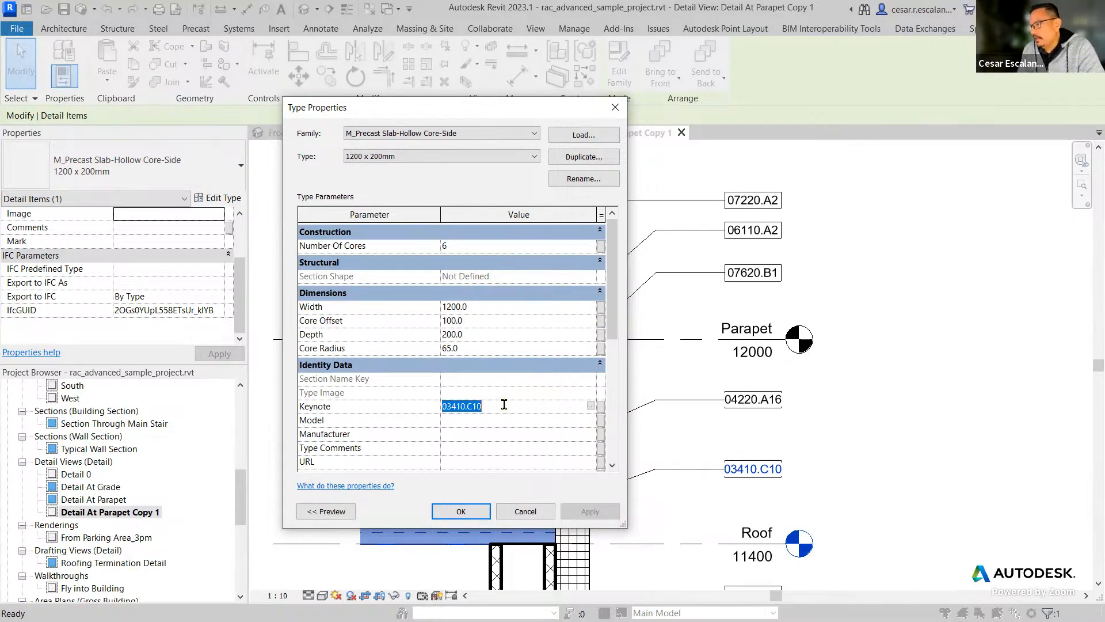
{"action": "left_click", "coordinate": [530, 511]}
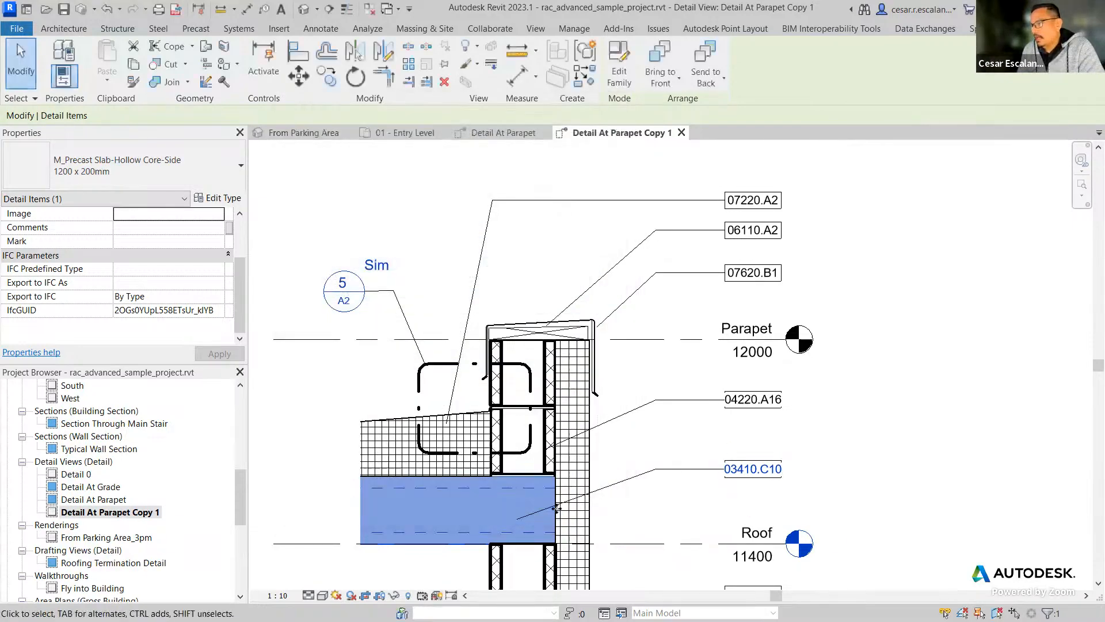
{"action": "left_click", "coordinate": [908, 465]}
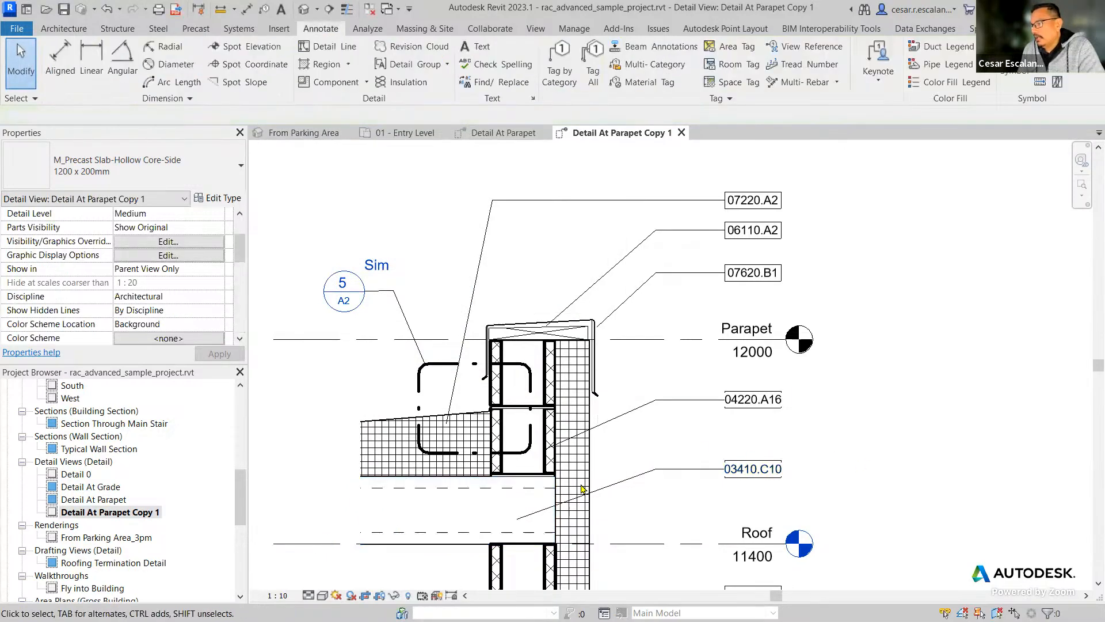
Open the keynote table from the precast hollow core slab's Keynote type parameter and place it beside the type properties.
{"action": "left_click", "coordinate": [548, 492]}
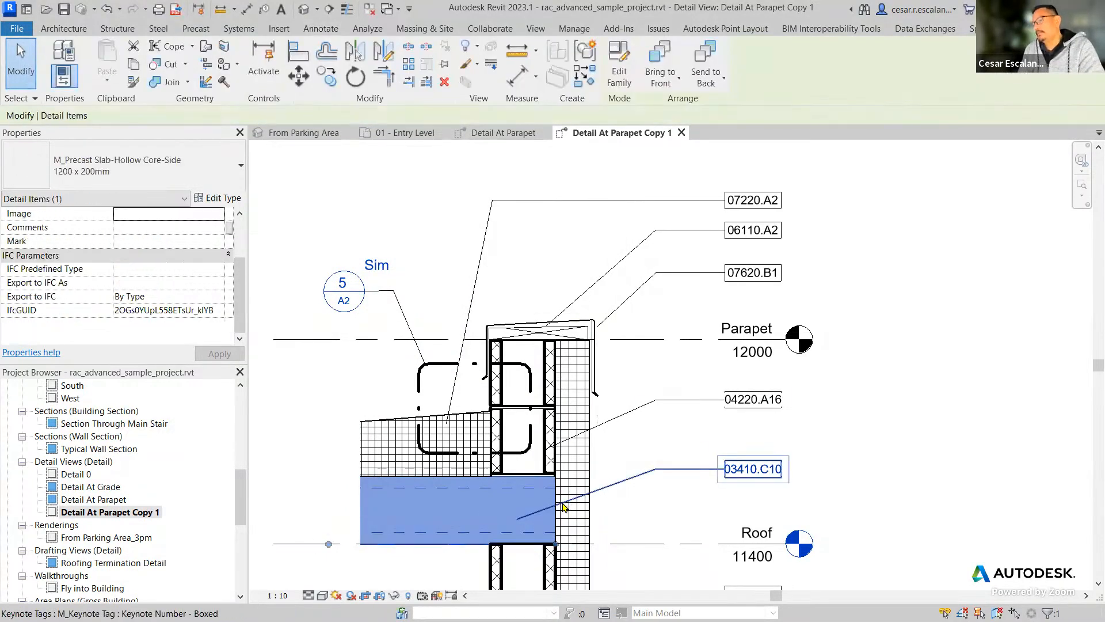
{"action": "left_click", "coordinate": [232, 198]}
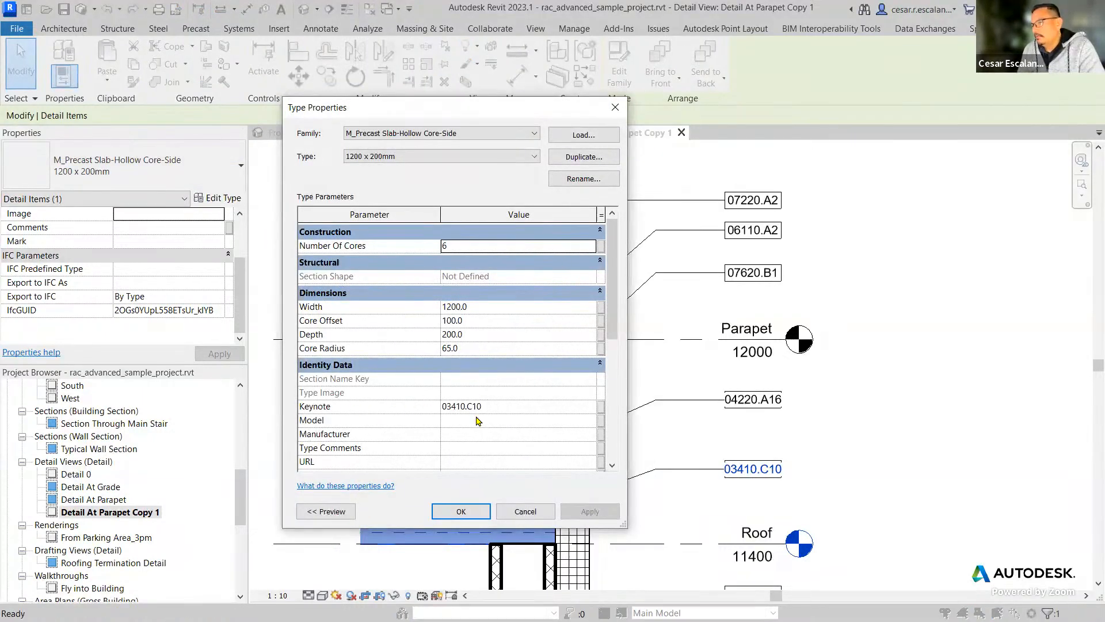
{"action": "left_click", "coordinate": [509, 407]}
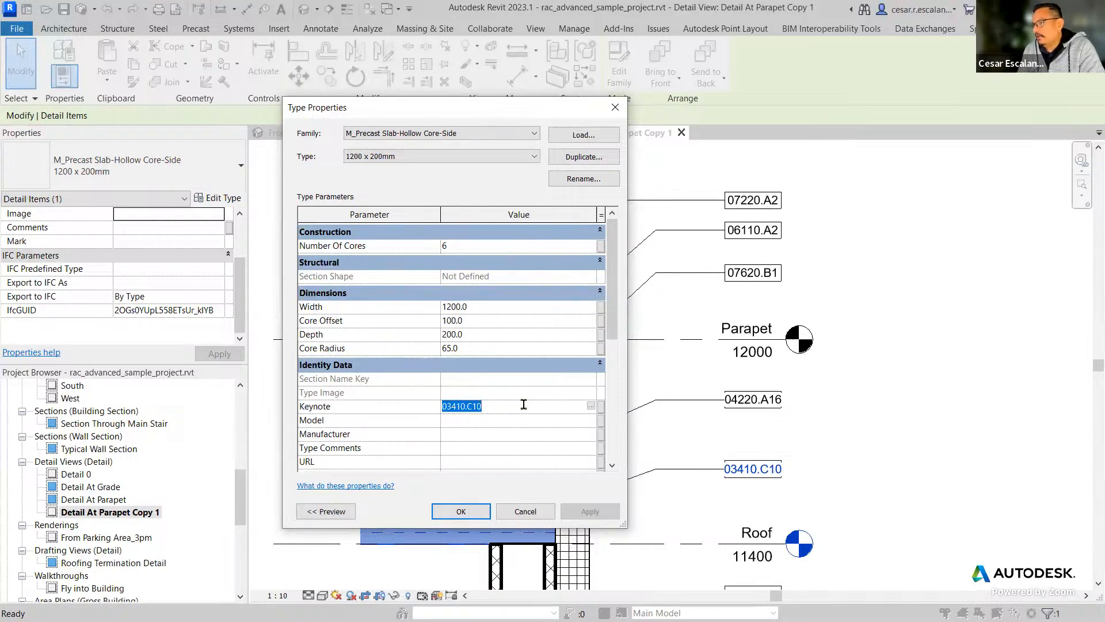
{"action": "left_click", "coordinate": [590, 409]}
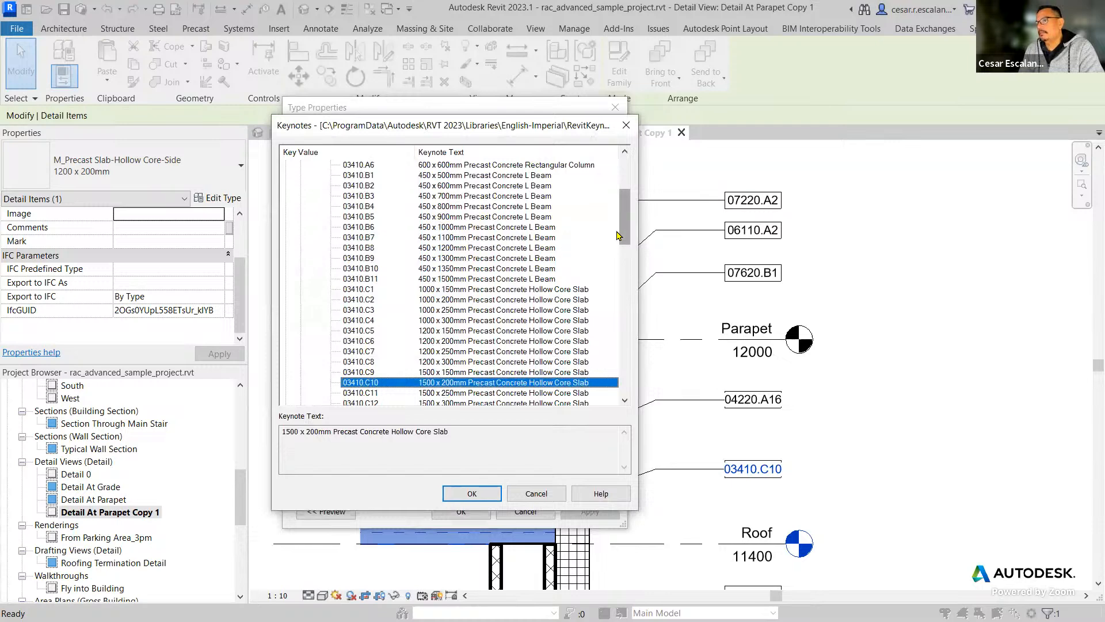
{"action": "left_click_drag", "start_coordinate": [628, 226], "coordinate": [619, 193]}
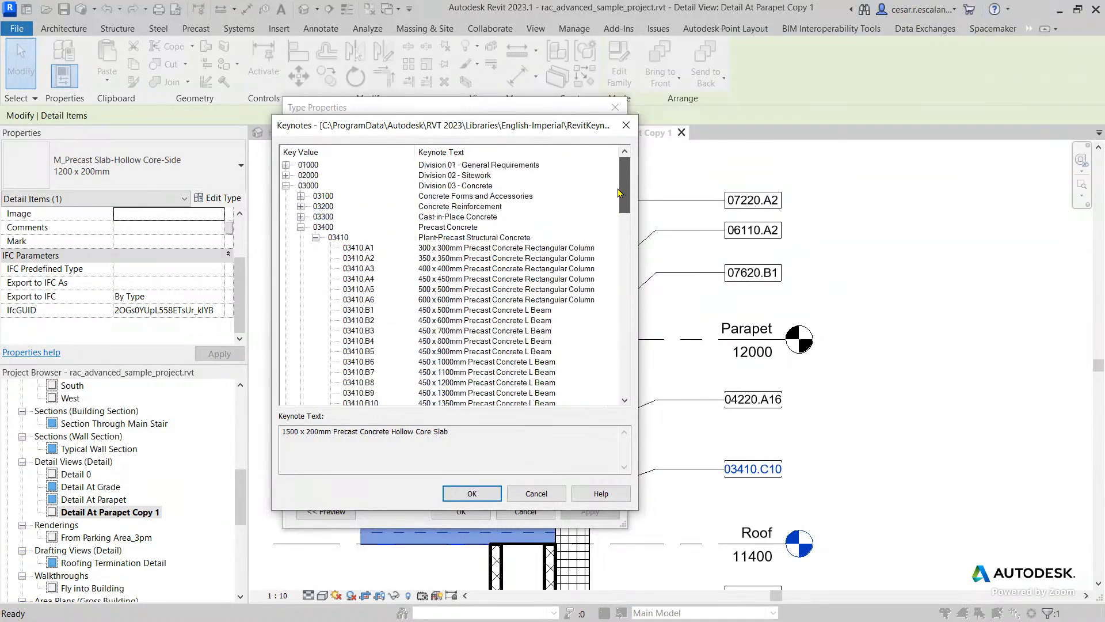
{"action": "left_click_drag", "start_coordinate": [506, 134], "coordinate": [897, 126]}
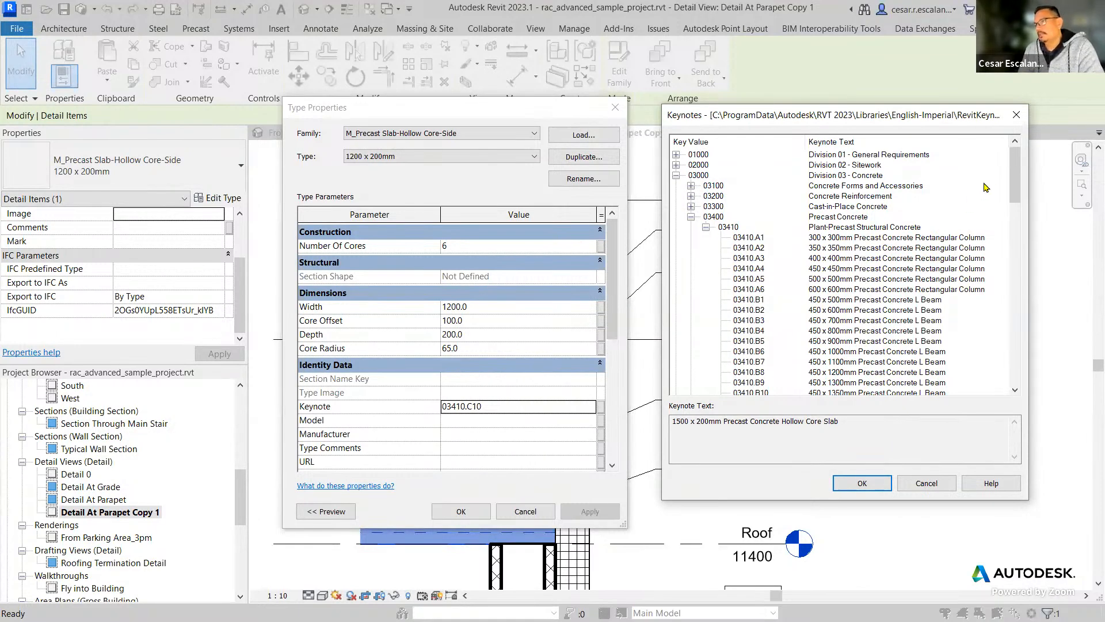
Collapse the 03410 and 03400 groups to review the keynote divisions, then cancel both dialogs and clear the selection.
{"action": "left_click_drag", "start_coordinate": [1017, 199], "coordinate": [1014, 167]}
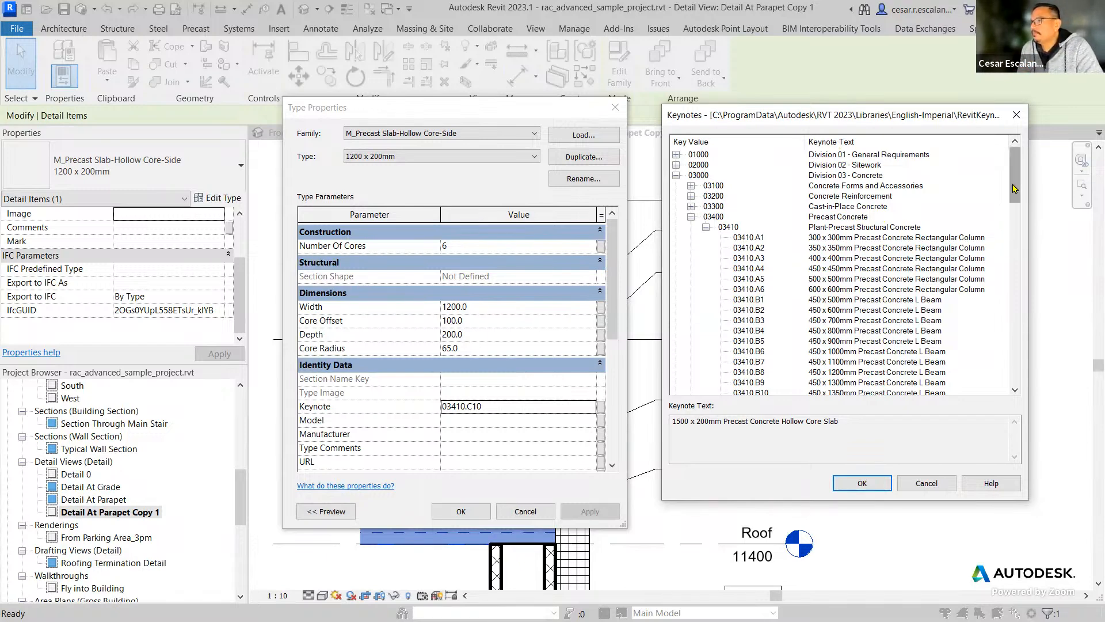
{"action": "left_click_drag", "start_coordinate": [1014, 188], "coordinate": [1032, 146]}
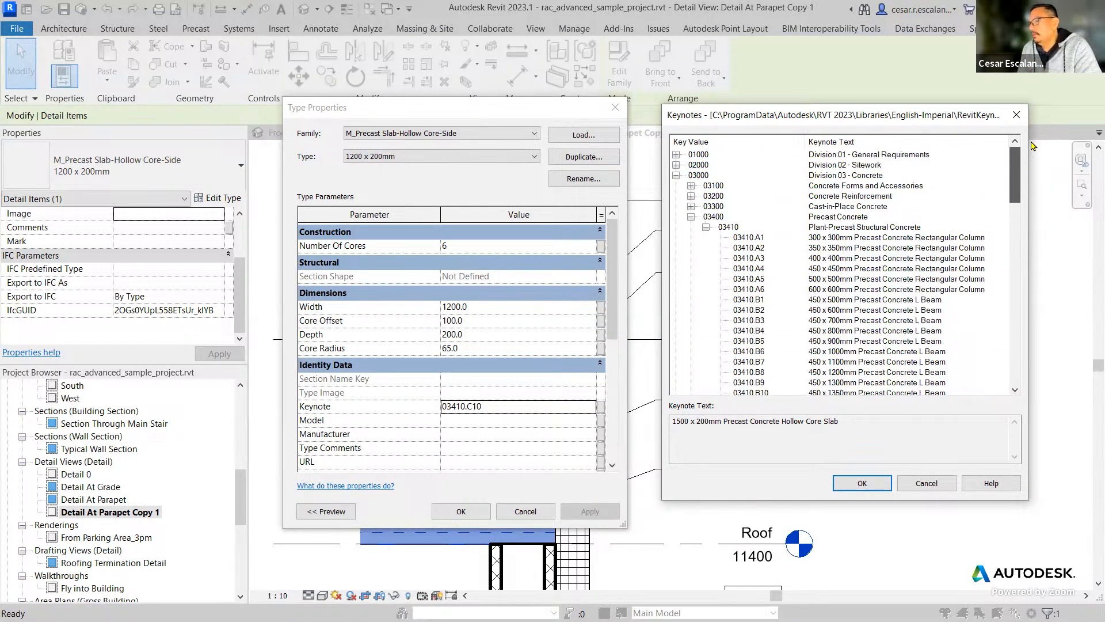
{"action": "left_click", "coordinate": [706, 226]}
{"action": "scroll", "coordinate": [898, 300], "scroll_direction": "down", "scroll_amount": 1}
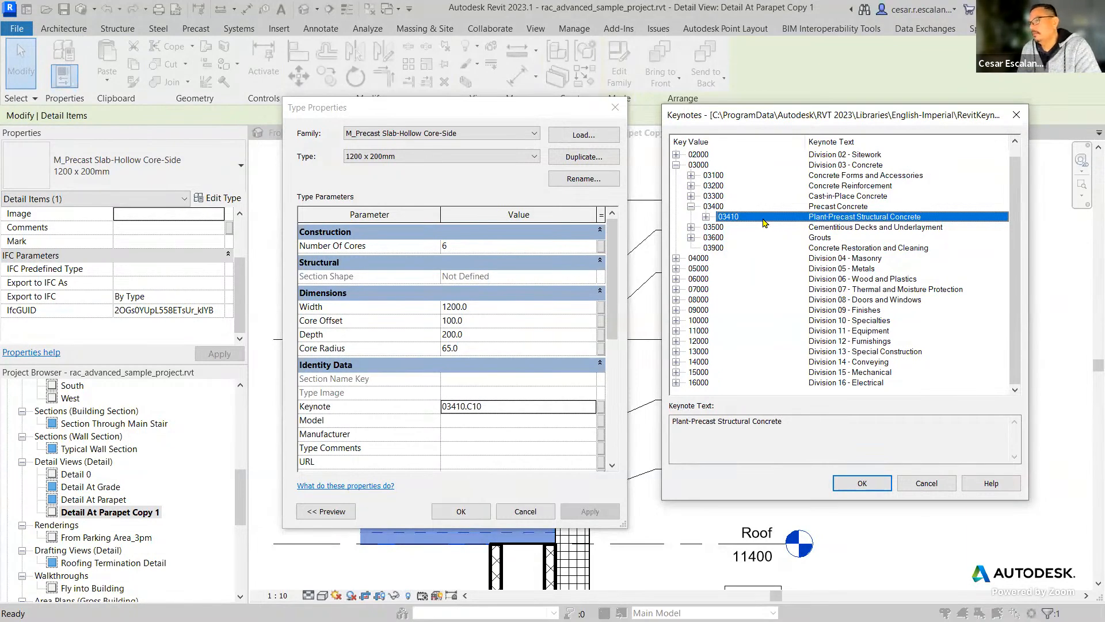
{"action": "left_click", "coordinate": [692, 206]}
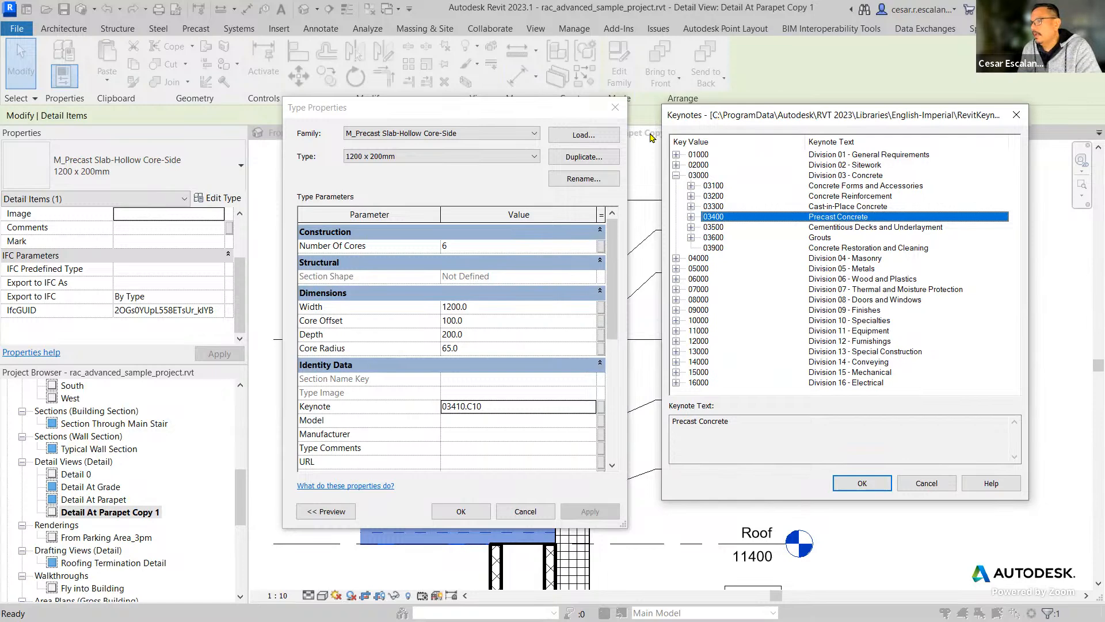
{"action": "left_click_drag", "start_coordinate": [717, 118], "coordinate": [652, 136]}
{"action": "left_click", "coordinate": [862, 501]}
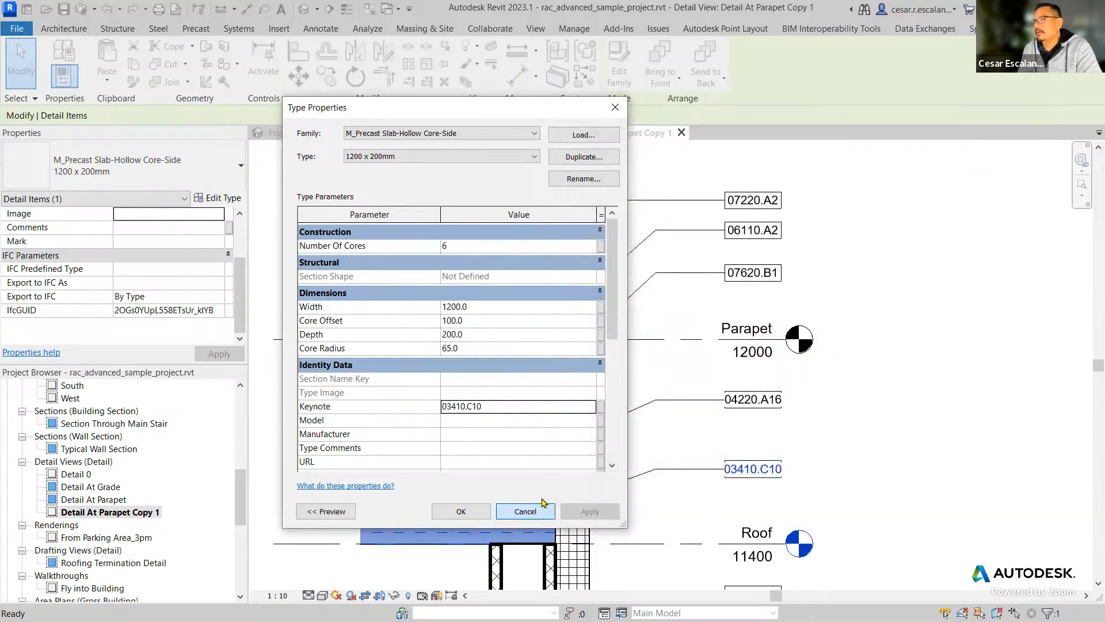
{"action": "left_click", "coordinate": [543, 505]}
{"action": "left_click", "coordinate": [949, 253]}
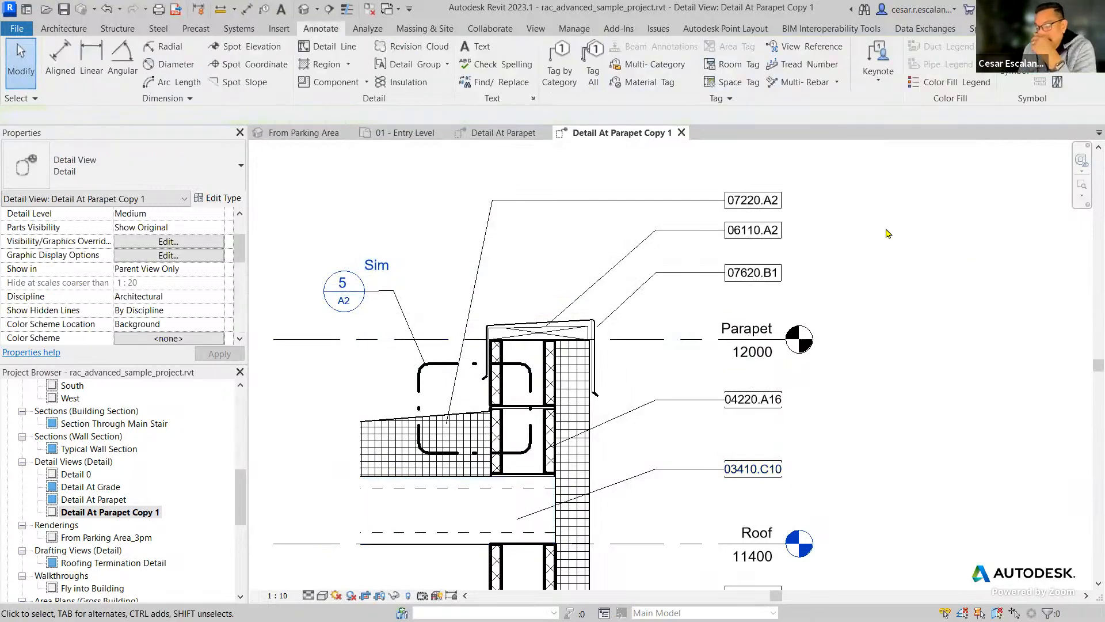
Open the Keynoting Settings and copy the full file location path of the RevitKeynotes_Metric.txt keynote table.
{"action": "left_click", "coordinate": [878, 87]}
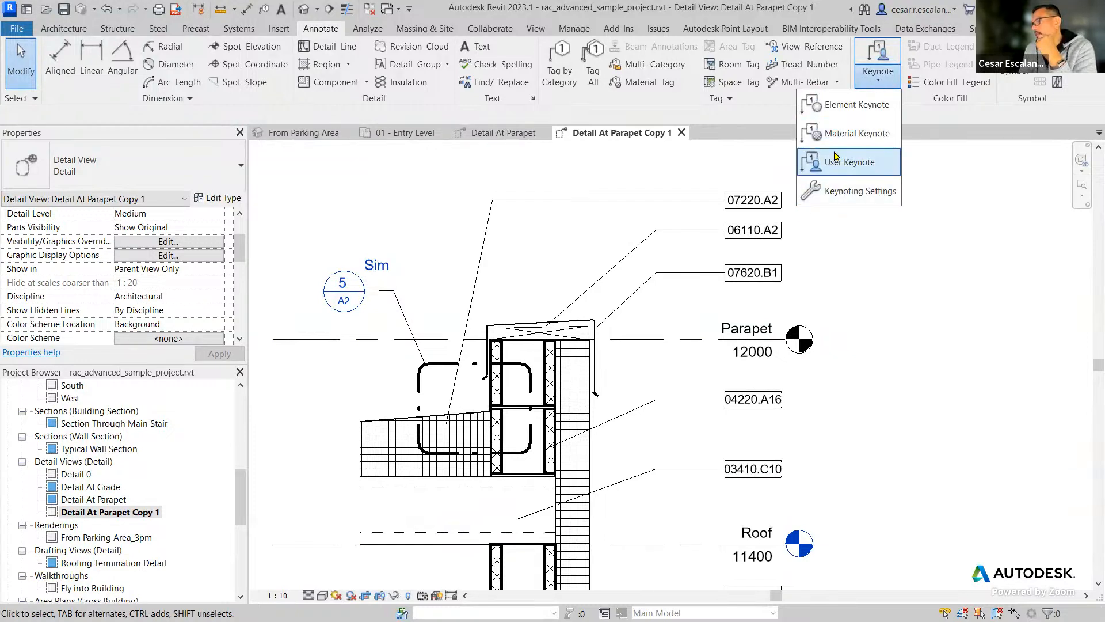
{"action": "left_click", "coordinate": [840, 196]}
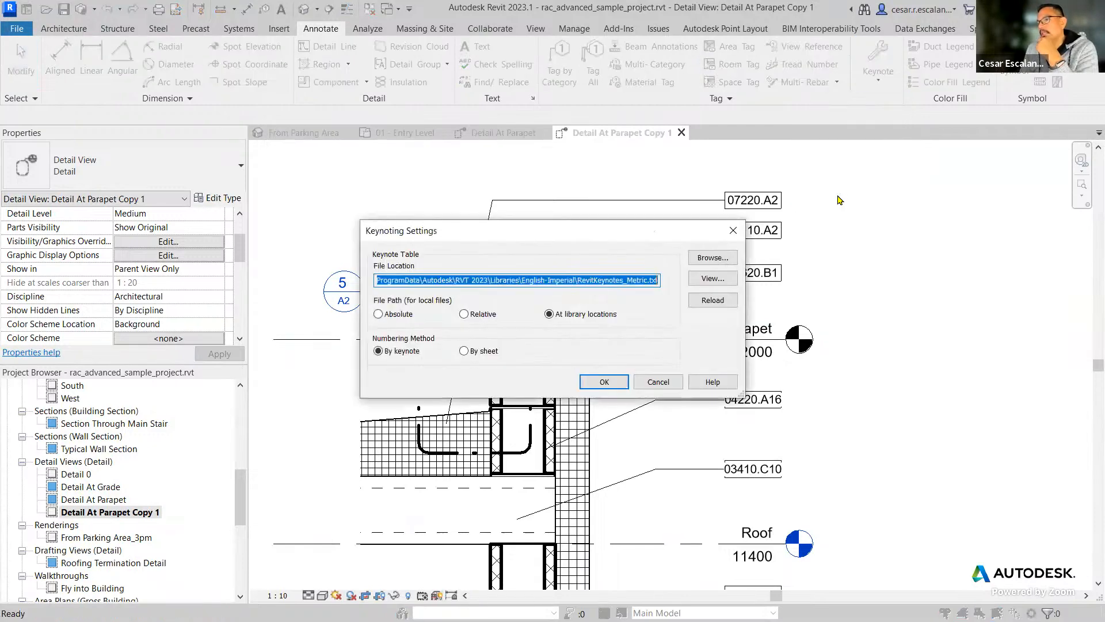
{"action": "right_click", "coordinate": [388, 278]}
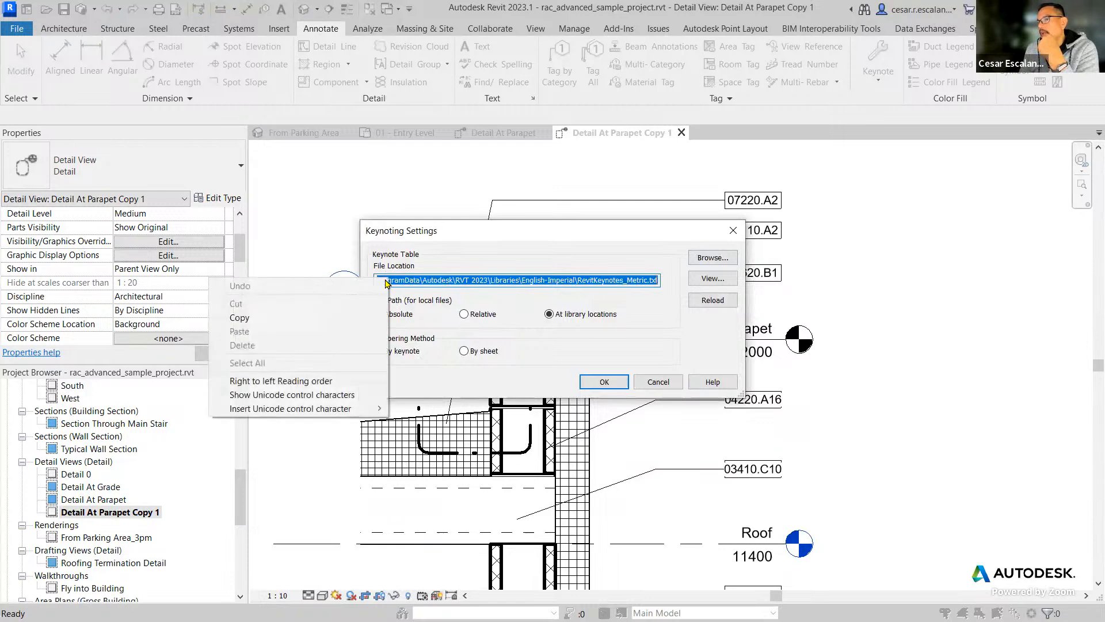
{"action": "left_click", "coordinate": [258, 317]}
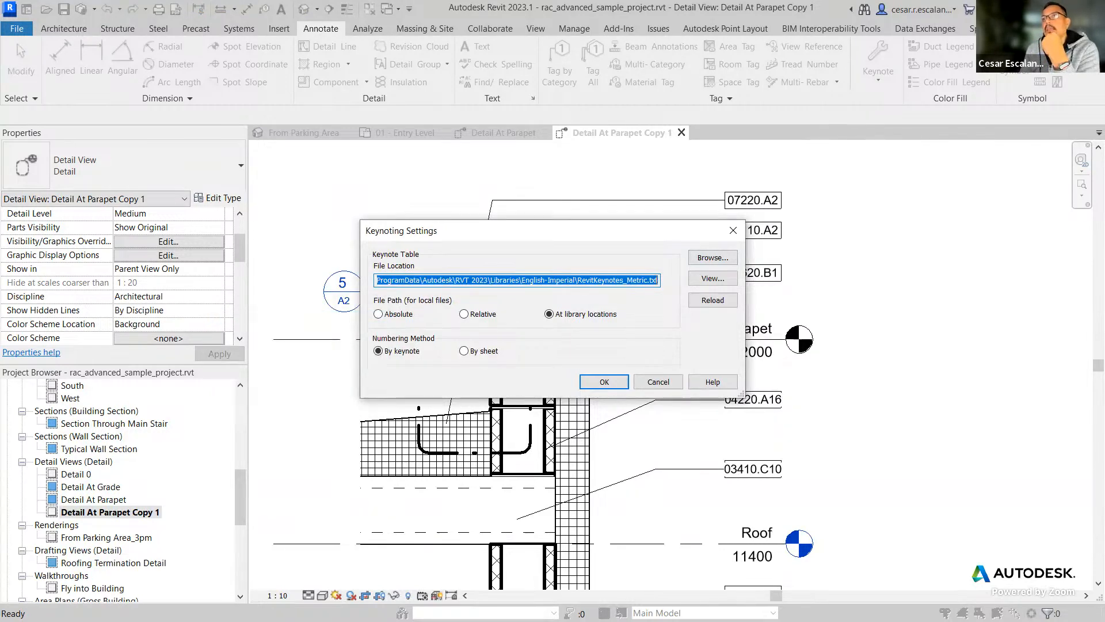
{"action": "key", "text": "alt+Tab"}
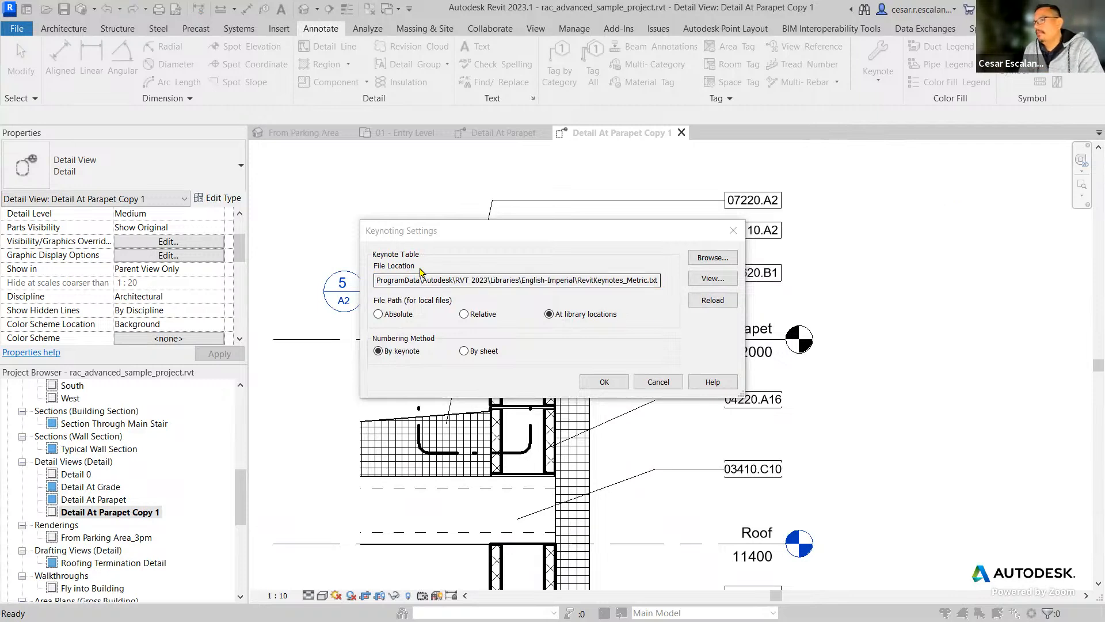
{"action": "left_click", "coordinate": [394, 277]}
{"action": "left_click", "coordinate": [387, 278]}
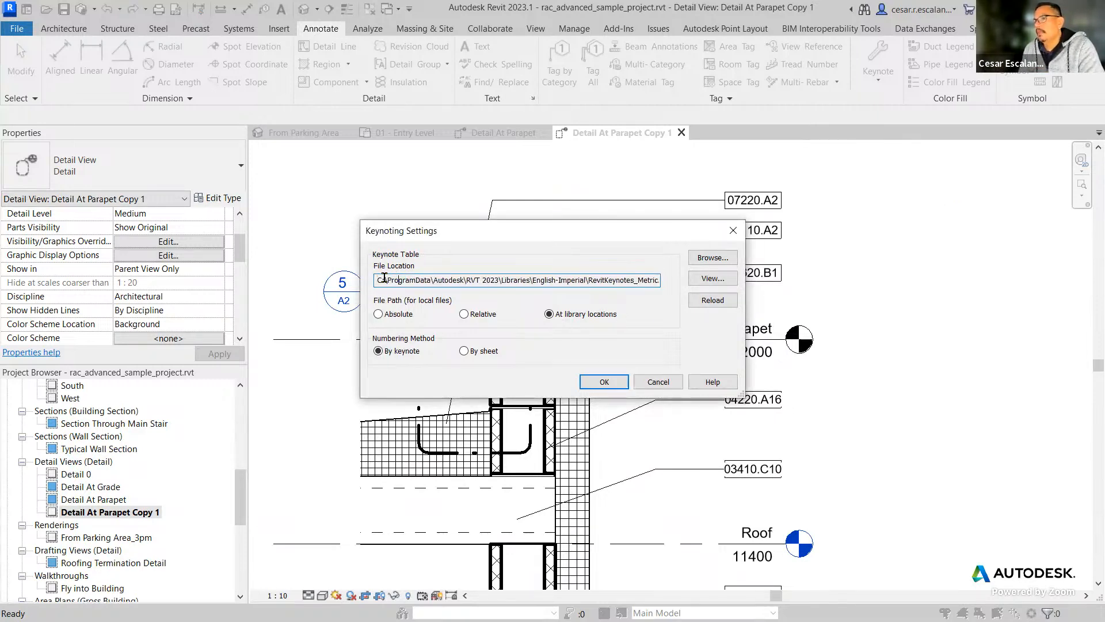
{"action": "left_click_drag", "start_coordinate": [377, 280], "coordinate": [689, 287]}
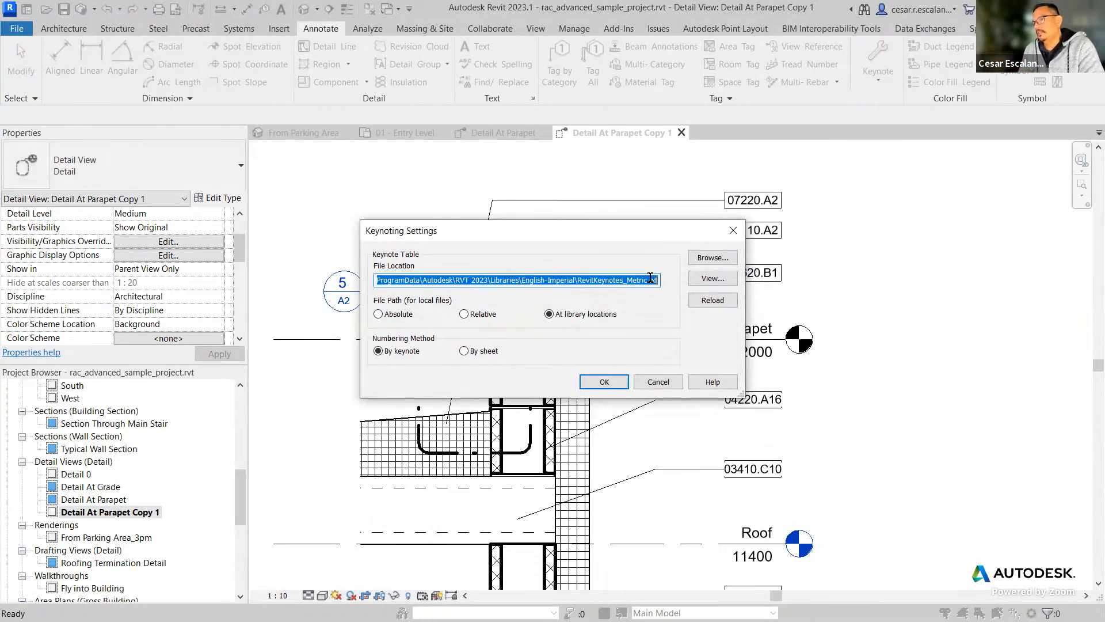
{"action": "right_click", "coordinate": [621, 280]}
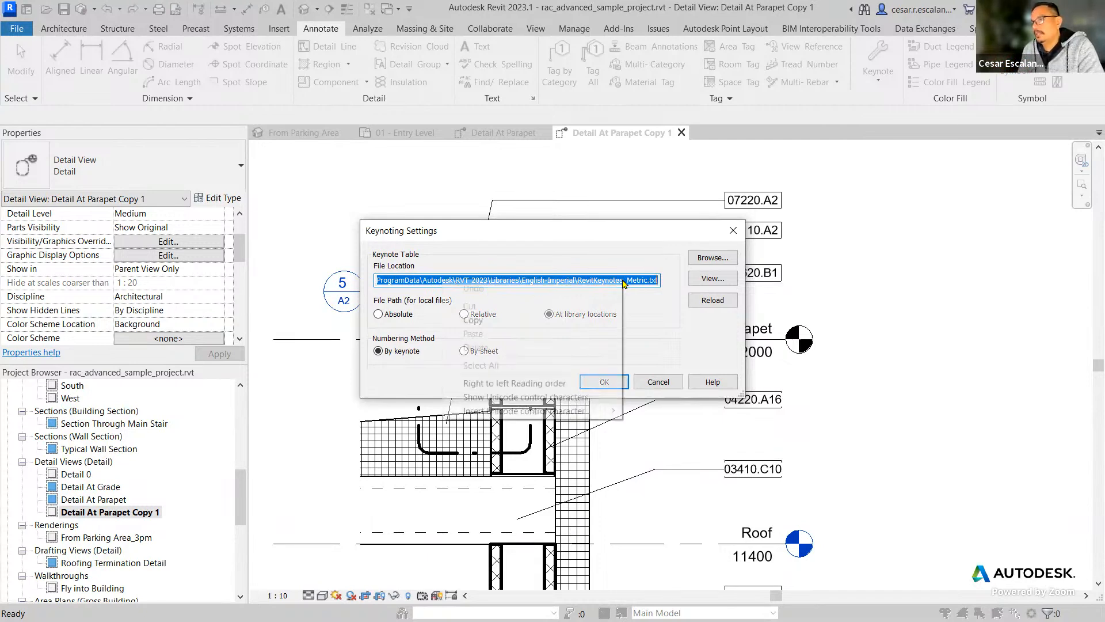
{"action": "left_click", "coordinate": [535, 321]}
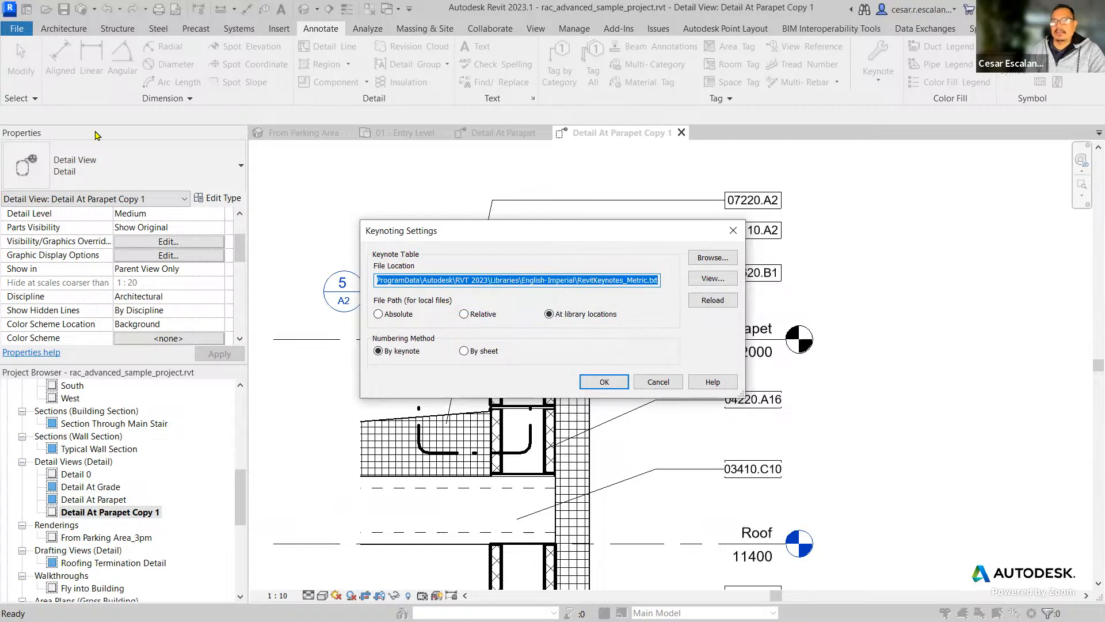
Switch to File Explorer at the English-Imperial library folder, enlarge its window and copy the folder's full path.
{"action": "key", "text": "super+e"}
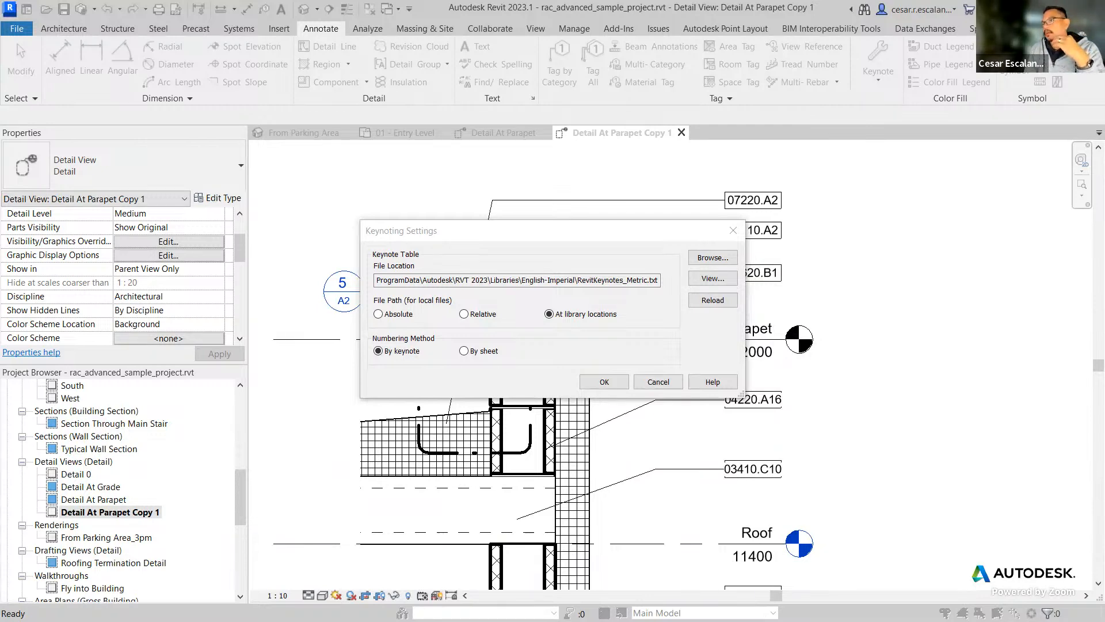
{"action": "key", "text": "alt+Tab"}
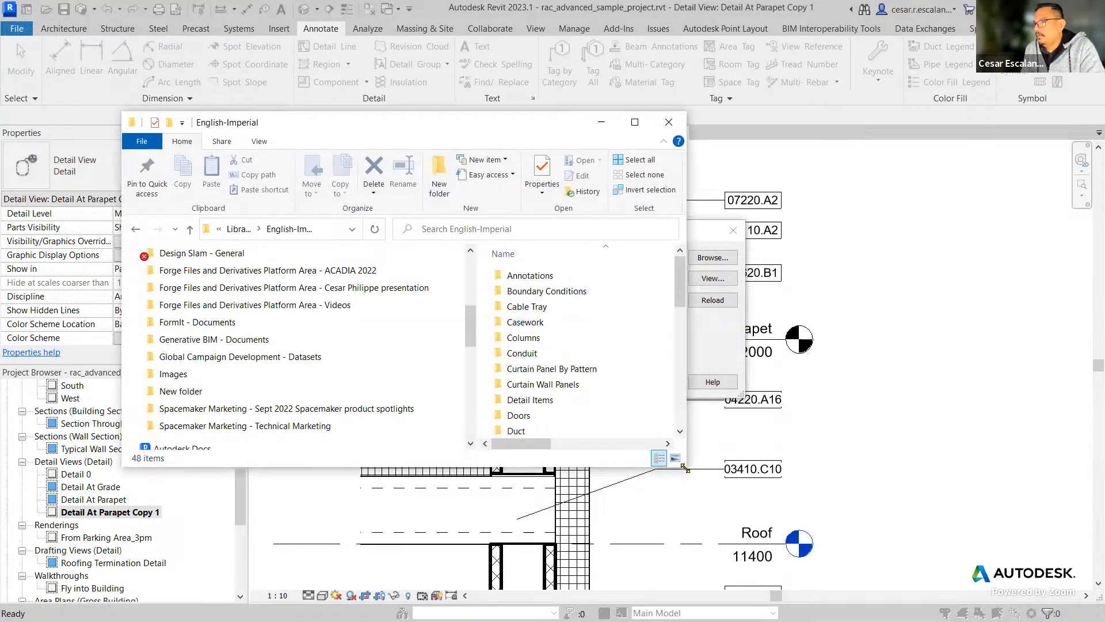
{"action": "left_click_drag", "start_coordinate": [685, 469], "coordinate": [906, 568]}
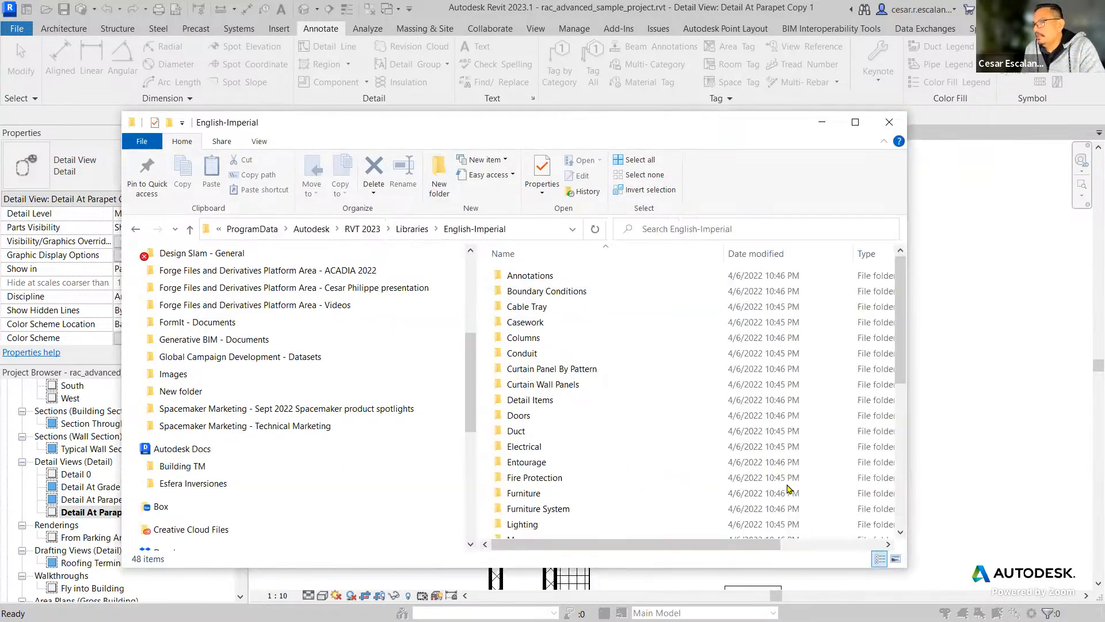
{"action": "left_click", "coordinate": [537, 228]}
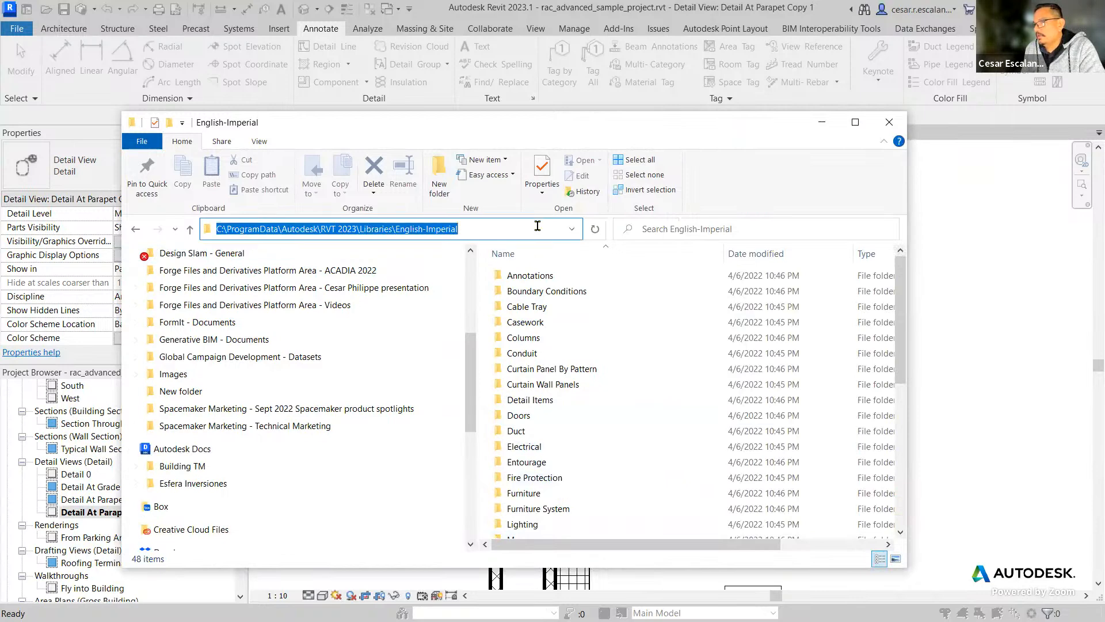
{"action": "right_click", "coordinate": [489, 227]}
{"action": "left_click", "coordinate": [339, 266]}
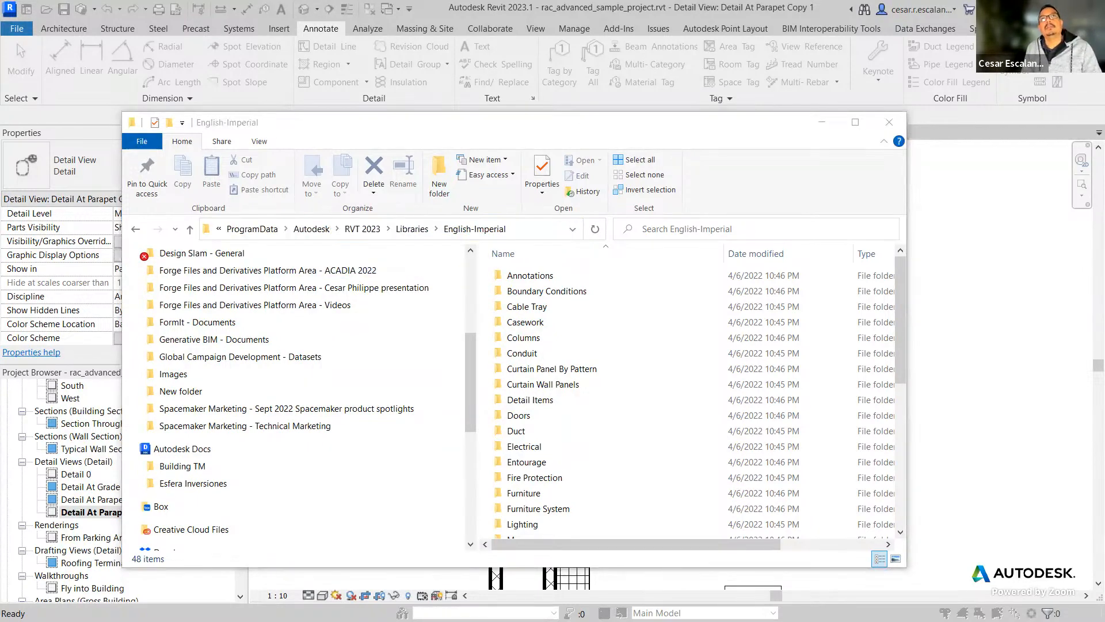
Locate and select RevitKeynotes_Metric.txt in the English-Imperial folder, check its available file actions and dismiss them.
{"action": "left_click_drag", "start_coordinate": [902, 366], "coordinate": [902, 532]}
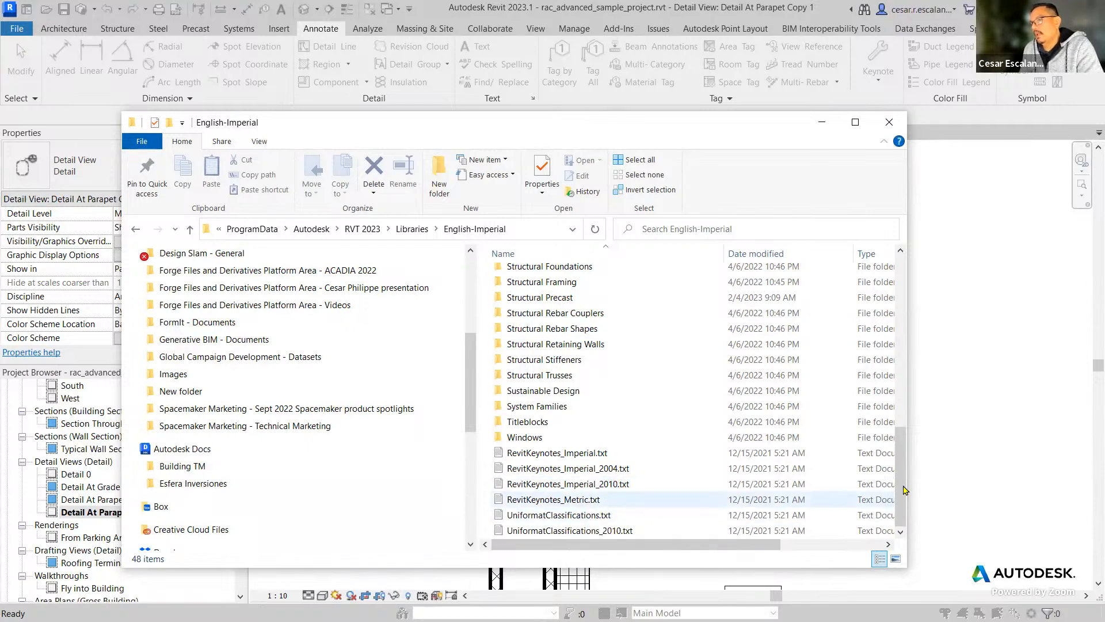
{"action": "left_click", "coordinate": [582, 502]}
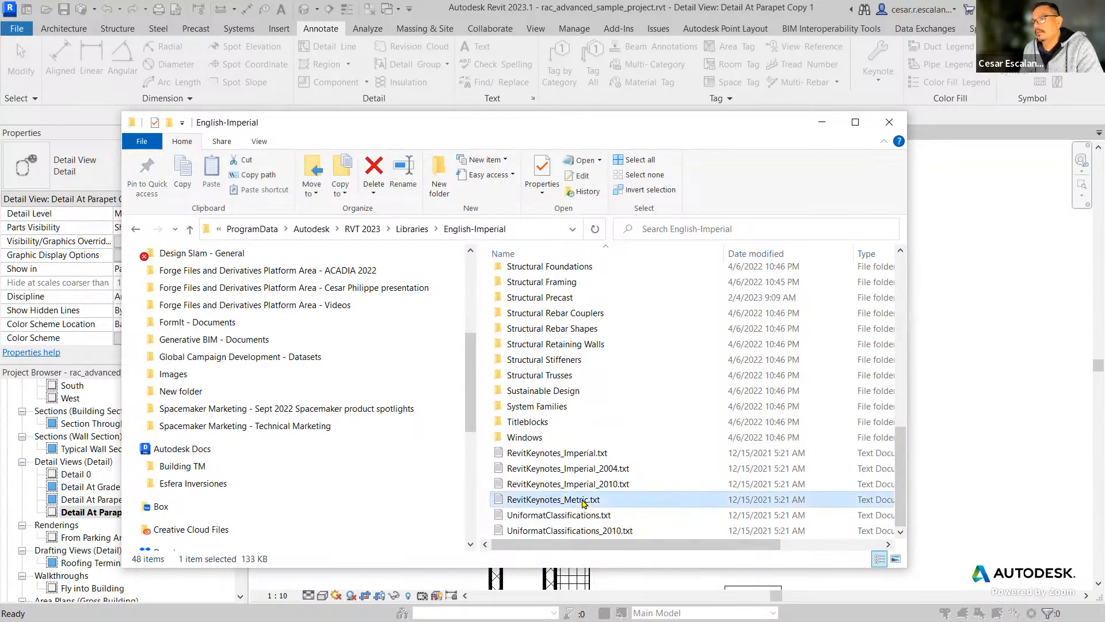
{"action": "right_click", "coordinate": [582, 502]}
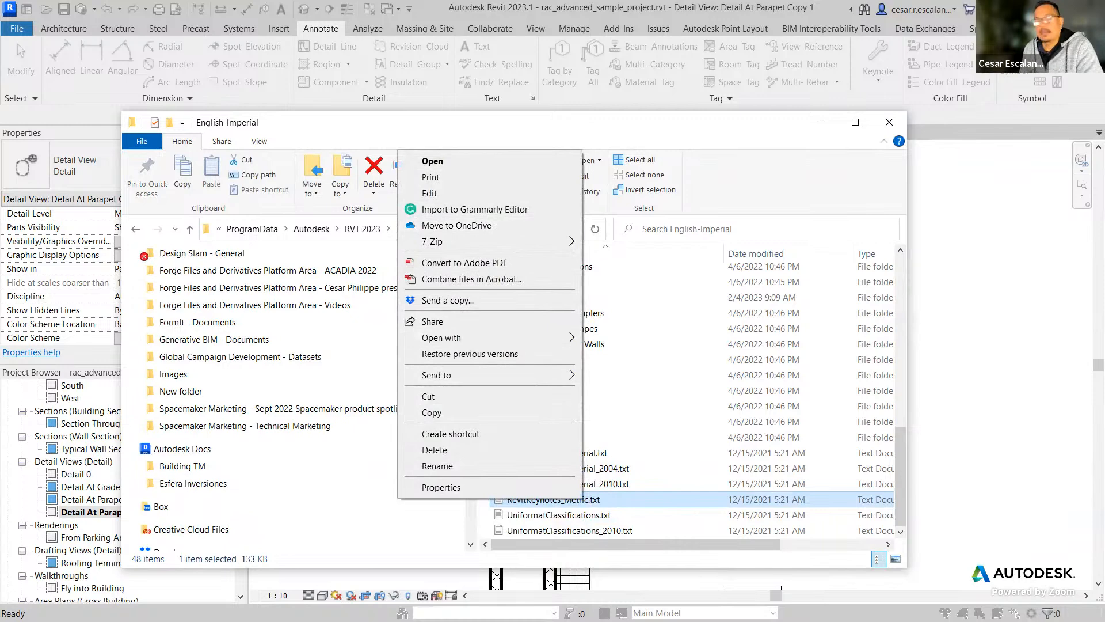
{"action": "key", "text": "Escape"}
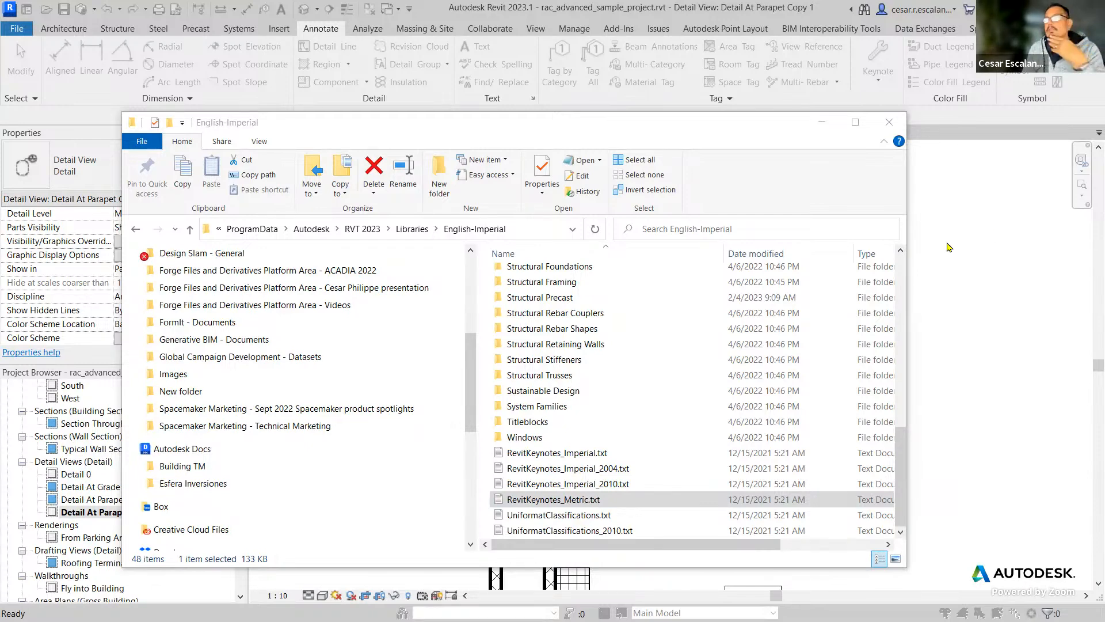
Close the English-Imperial folder window and cancel the Keynoting Settings in Revit.
{"action": "left_click", "coordinate": [890, 132]}
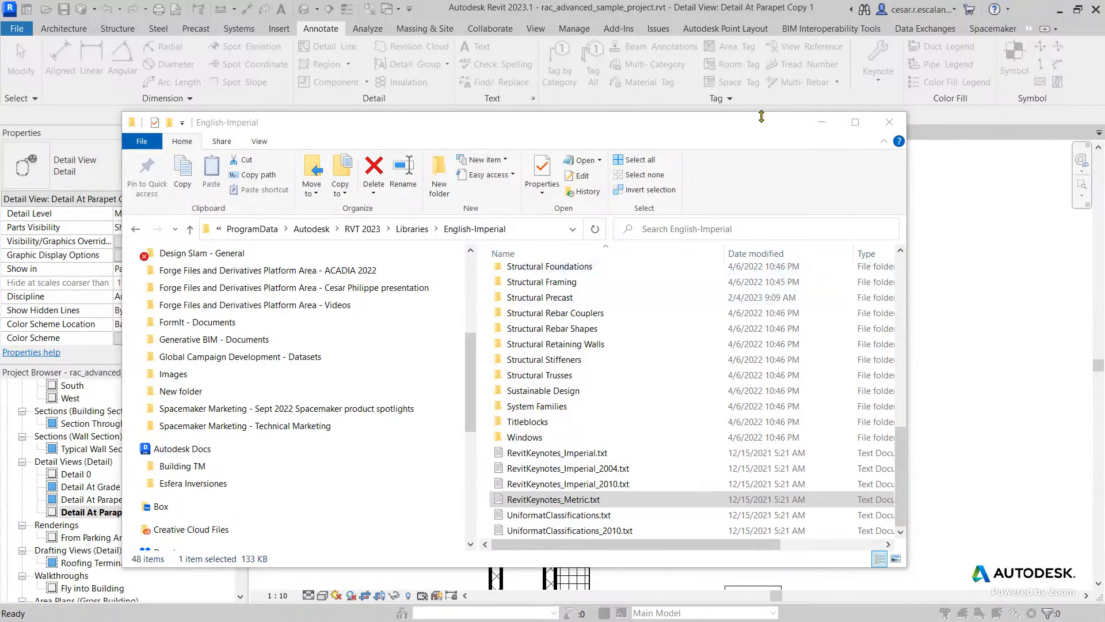
{"action": "left_click", "coordinate": [889, 122]}
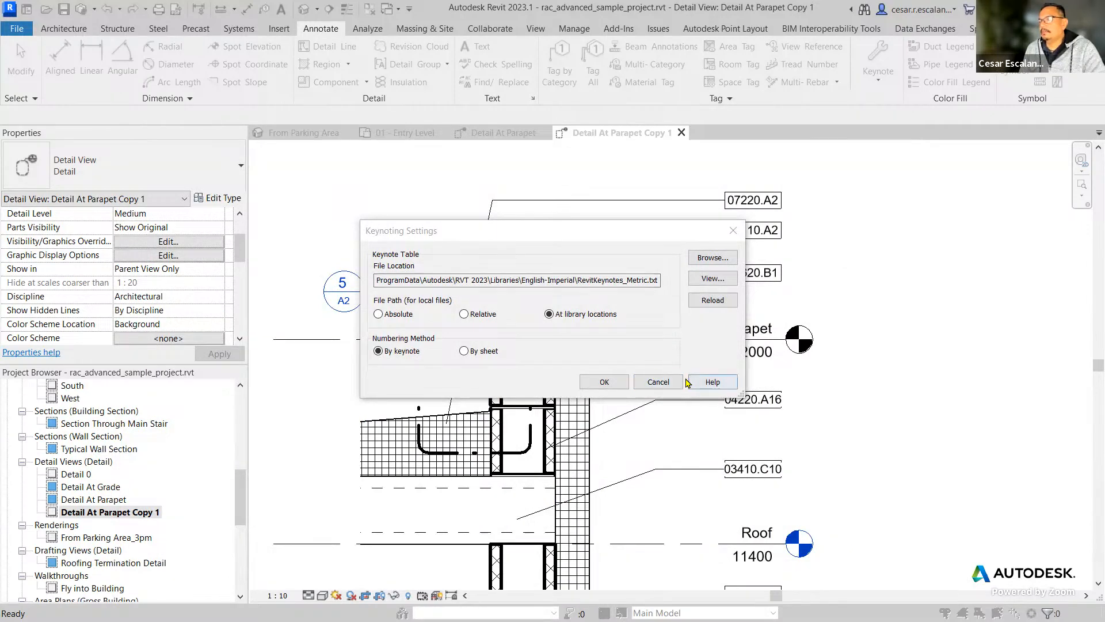
{"action": "left_click", "coordinate": [668, 383]}
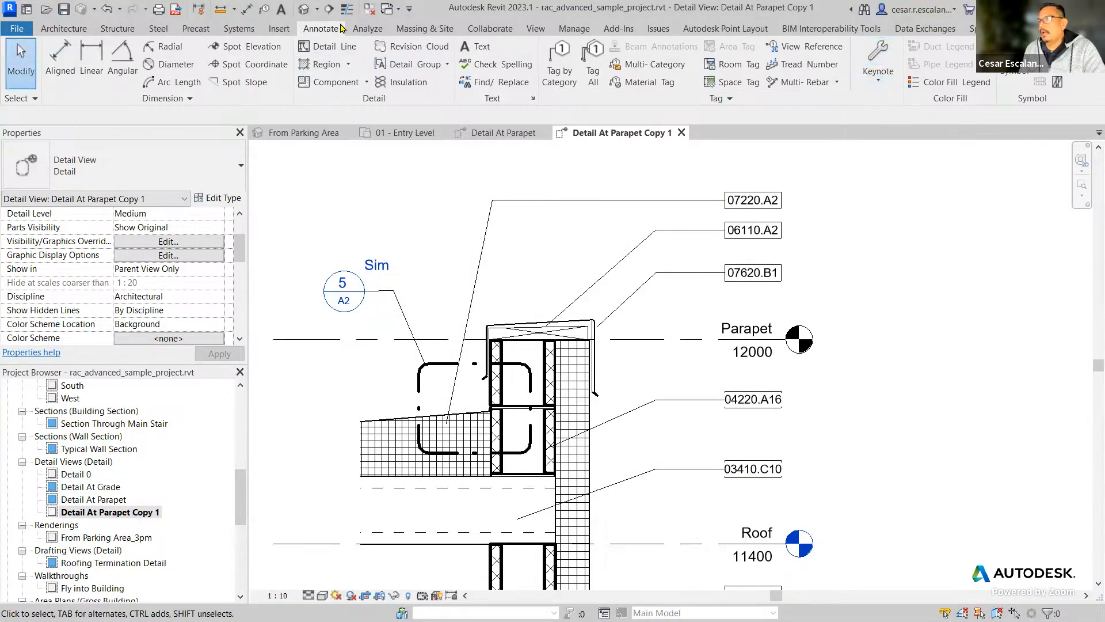
Review the keynote table location, file path type and numbering method in the Keynoting Settings, then accept them.
{"action": "left_click", "coordinate": [882, 83]}
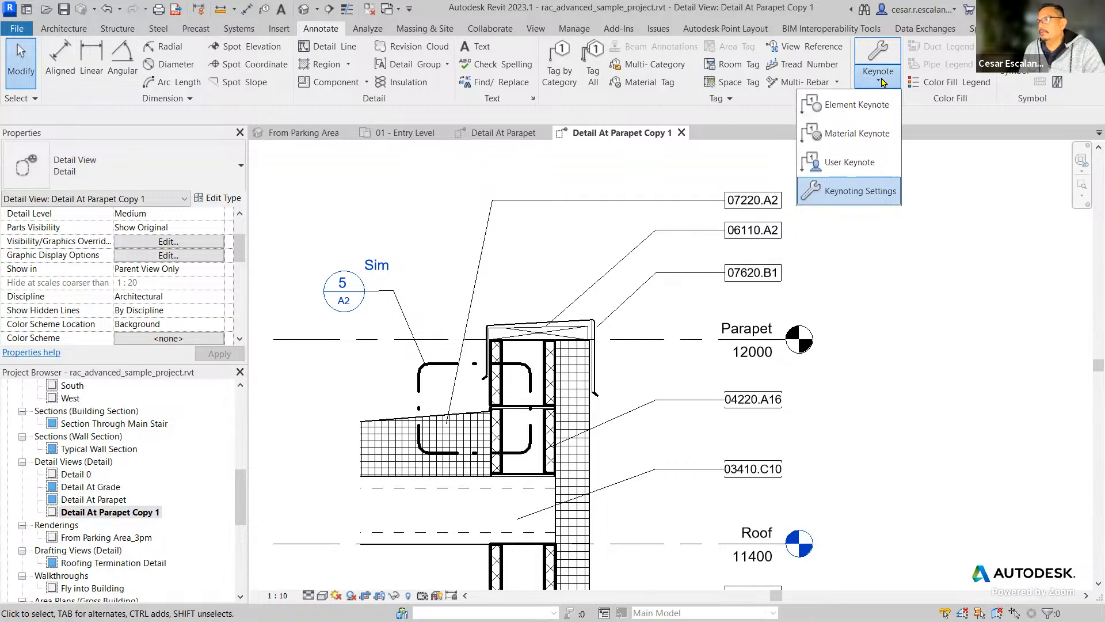
{"action": "left_click", "coordinate": [869, 192]}
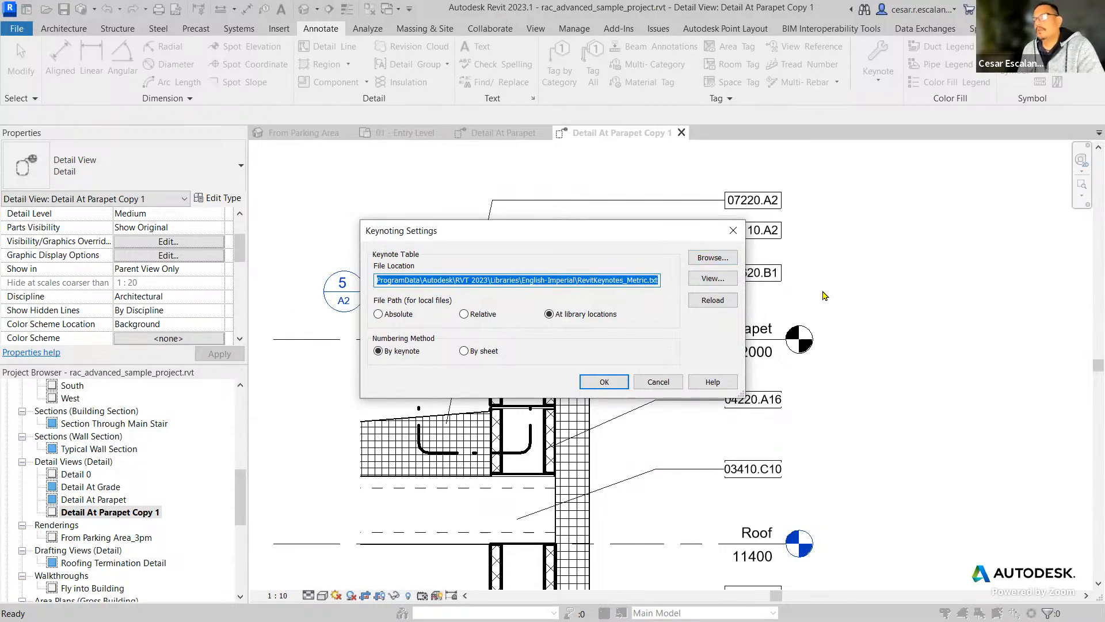
{"action": "left_click", "coordinate": [604, 383]}
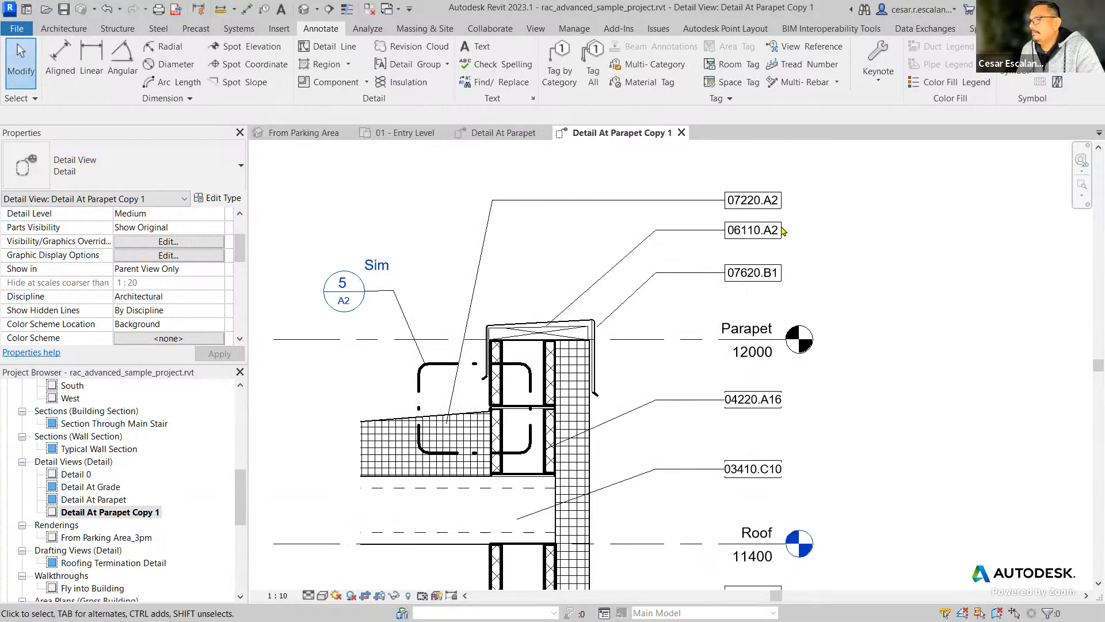
Inspect the properties of the 07220.A2 keynote tag, then clear the selection.
{"action": "left_click", "coordinate": [768, 212]}
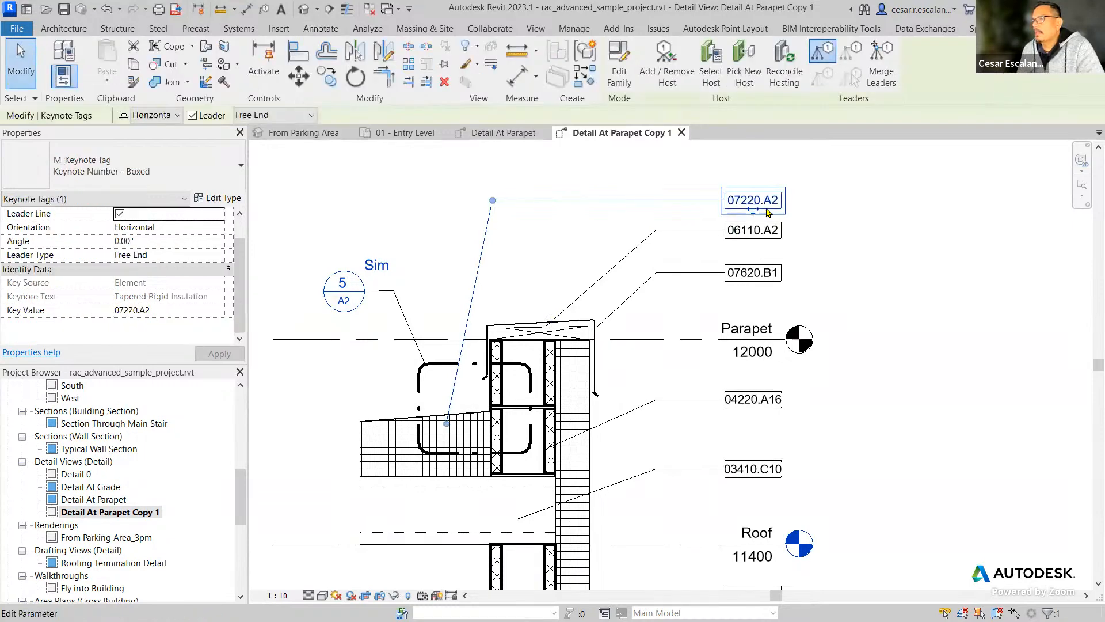
{"action": "left_click", "coordinate": [903, 224]}
{"action": "middle_click_drag", "start_coordinate": [903, 224], "coordinate": [903, 264]}
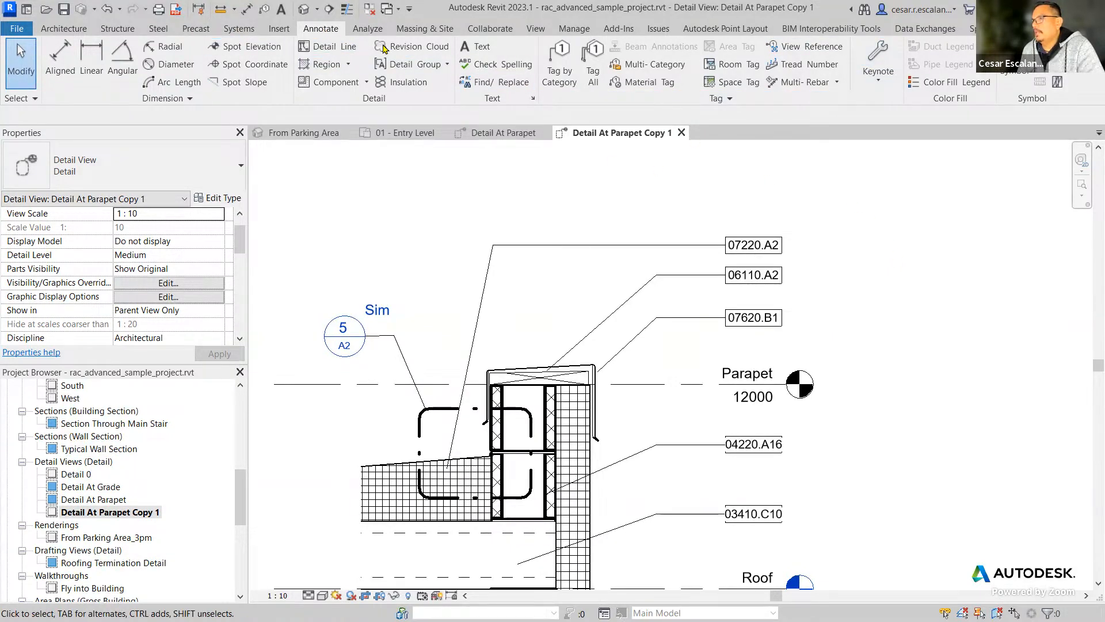
Place an element keynote with a leader on the vertical rigid insulation below the roof level, aligned beneath the existing 07210.B6 tag.
{"action": "left_click", "coordinate": [878, 73]}
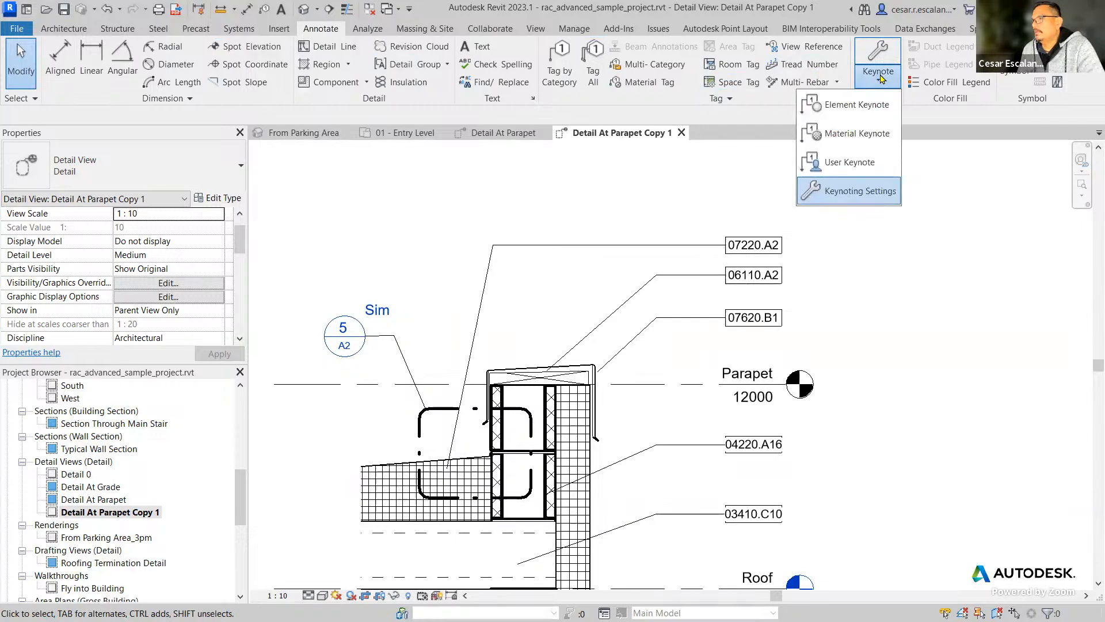
{"action": "left_click", "coordinate": [864, 105]}
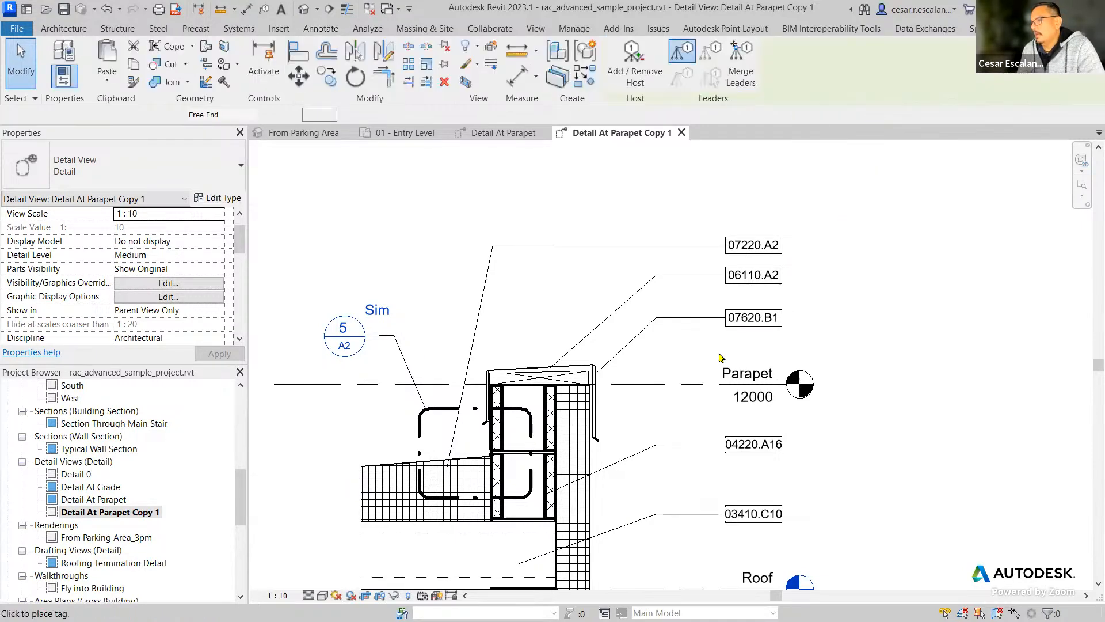
{"action": "left_click", "coordinate": [575, 439]}
{"action": "scroll", "coordinate": [577, 446], "scroll_direction": "up", "scroll_amount": 5}
{"action": "scroll", "coordinate": [579, 449], "scroll_direction": "up", "scroll_amount": 1}
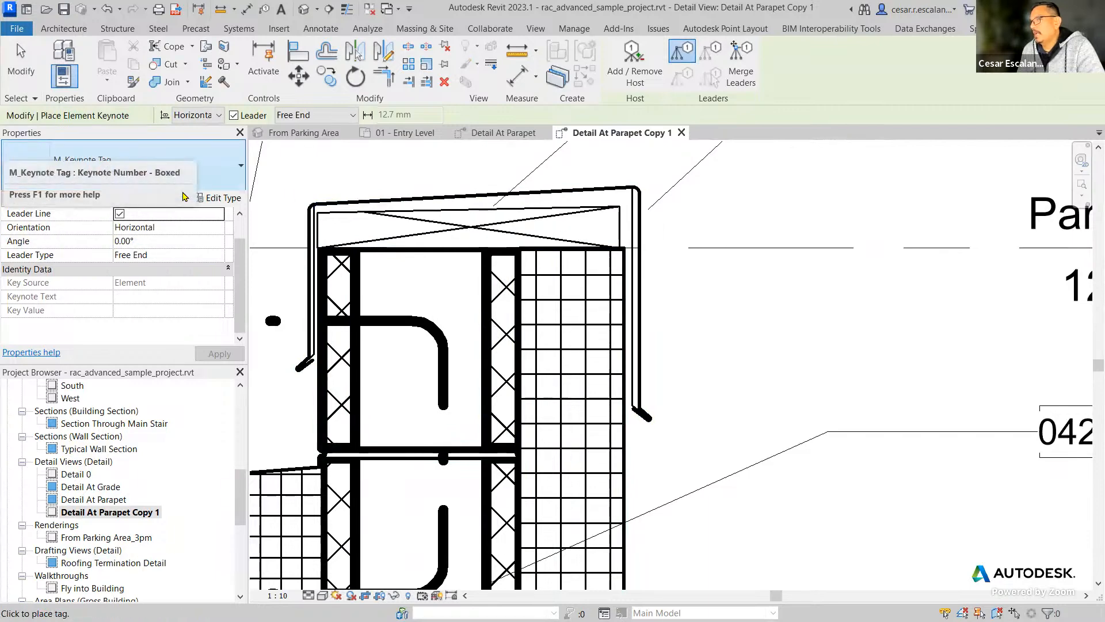
{"action": "scroll", "coordinate": [575, 334], "scroll_direction": "down", "scroll_amount": 4}
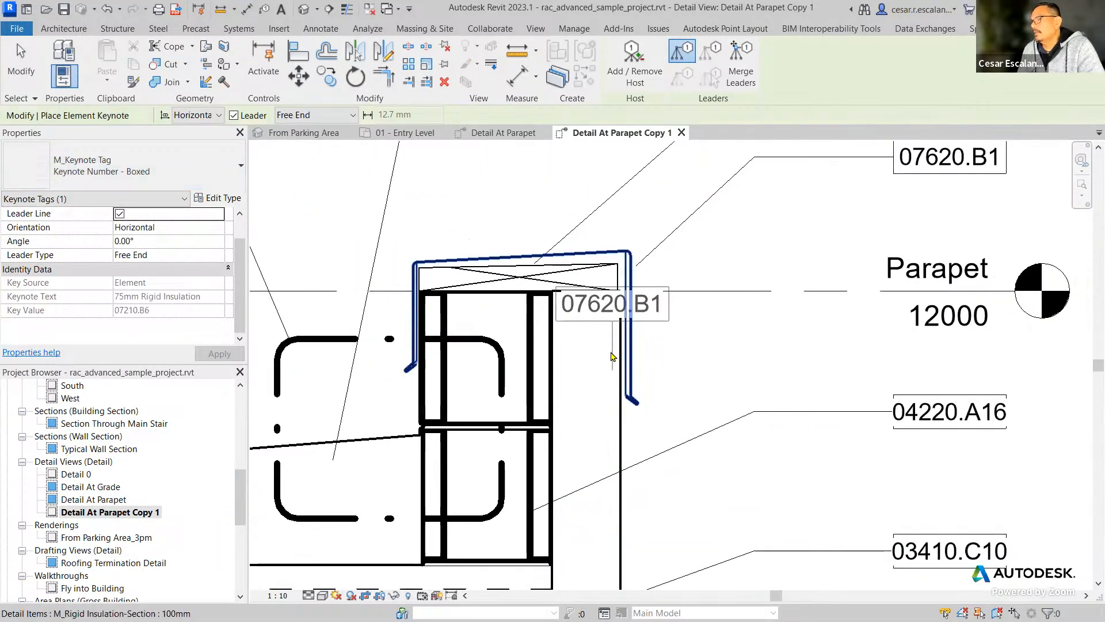
{"action": "middle_click_drag", "start_coordinate": [677, 488], "coordinate": [674, 265]}
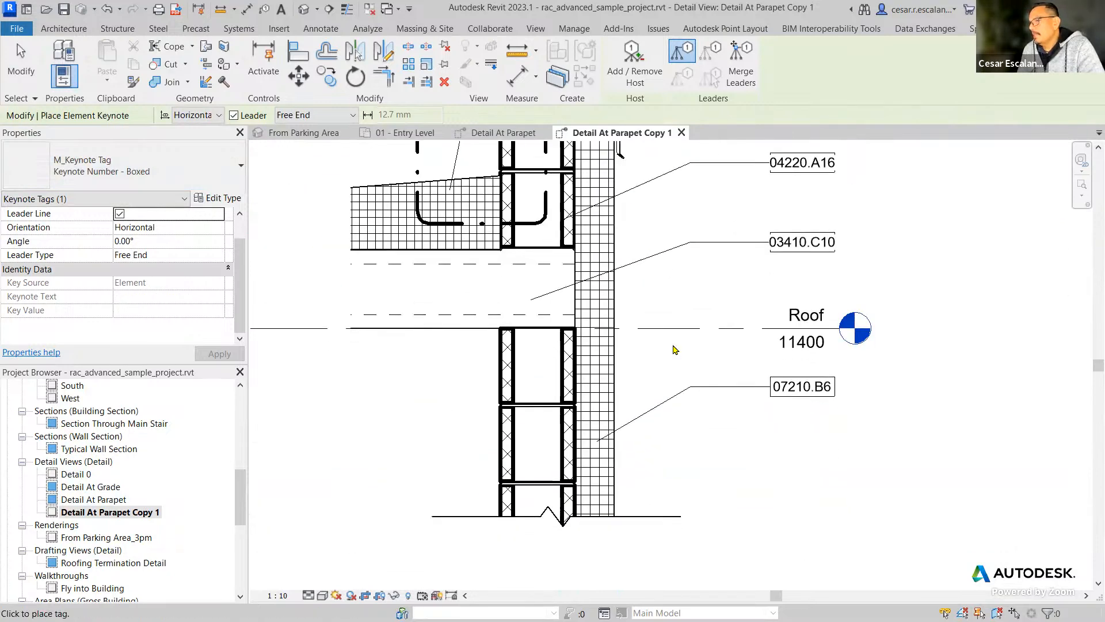
{"action": "scroll", "coordinate": [593, 498], "scroll_direction": "up", "scroll_amount": 2}
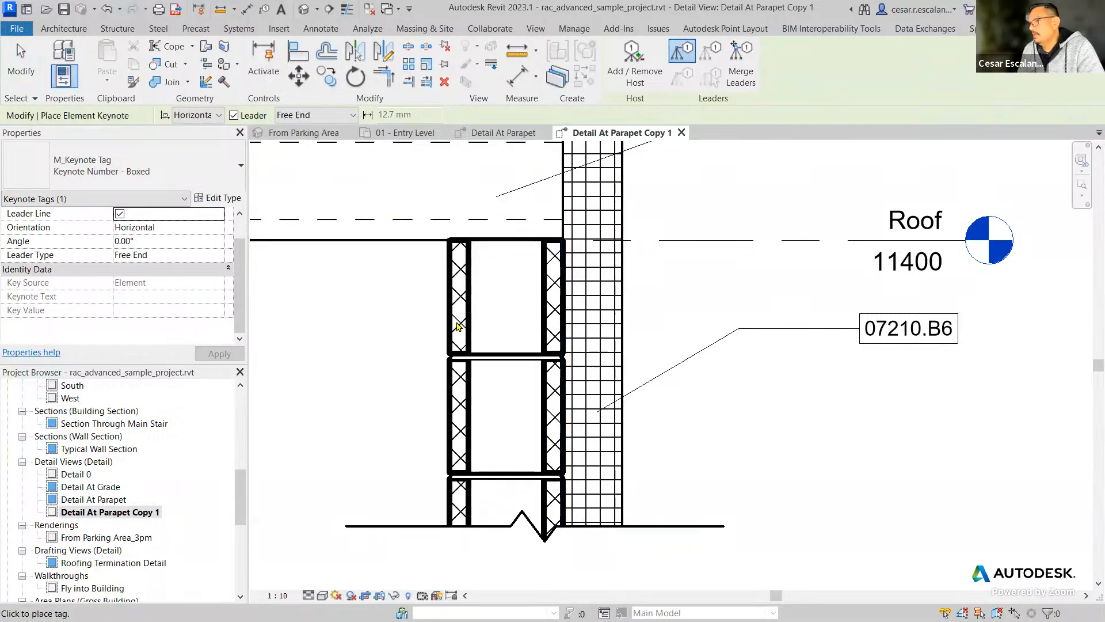
{"action": "scroll", "coordinate": [576, 371], "scroll_direction": "down", "scroll_amount": 1}
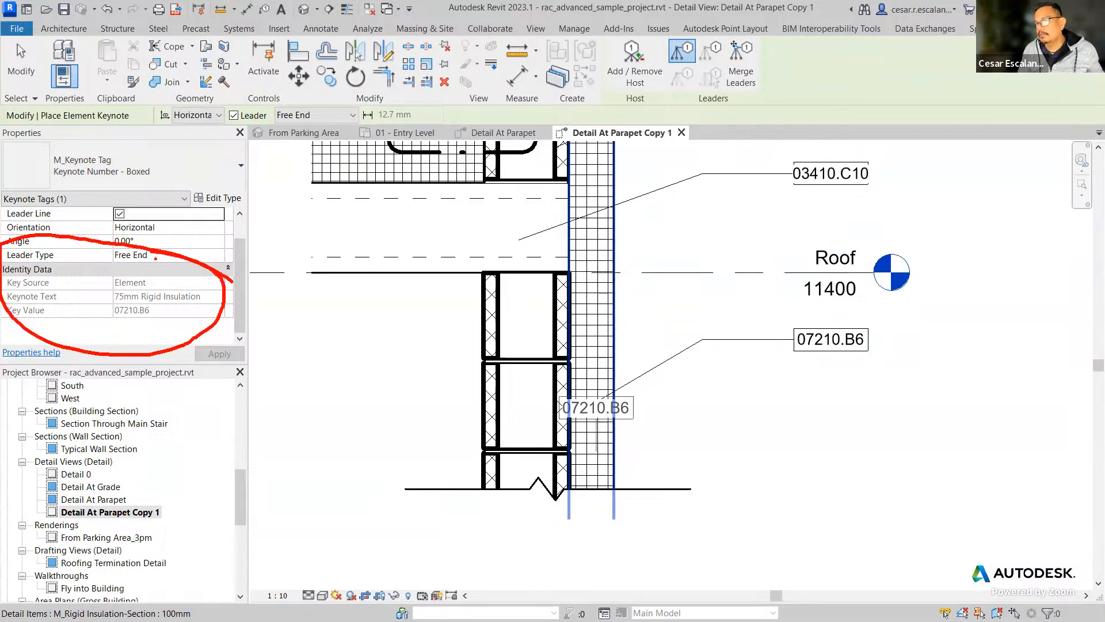
{"action": "left_click", "coordinate": [593, 455]}
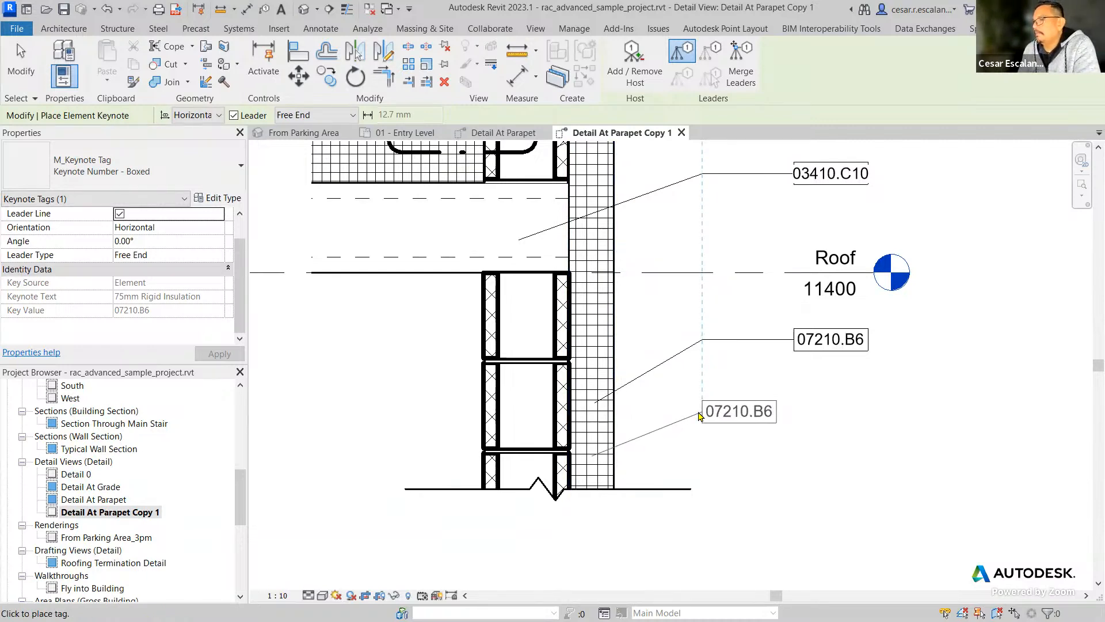
{"action": "left_click", "coordinate": [700, 413]}
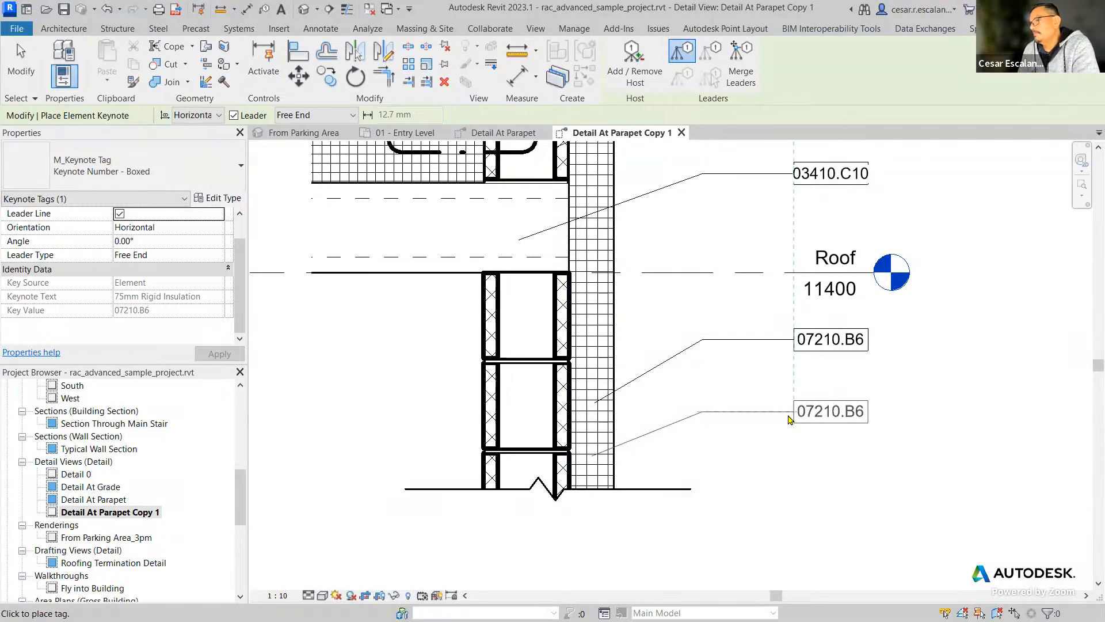
{"action": "left_click", "coordinate": [790, 419]}
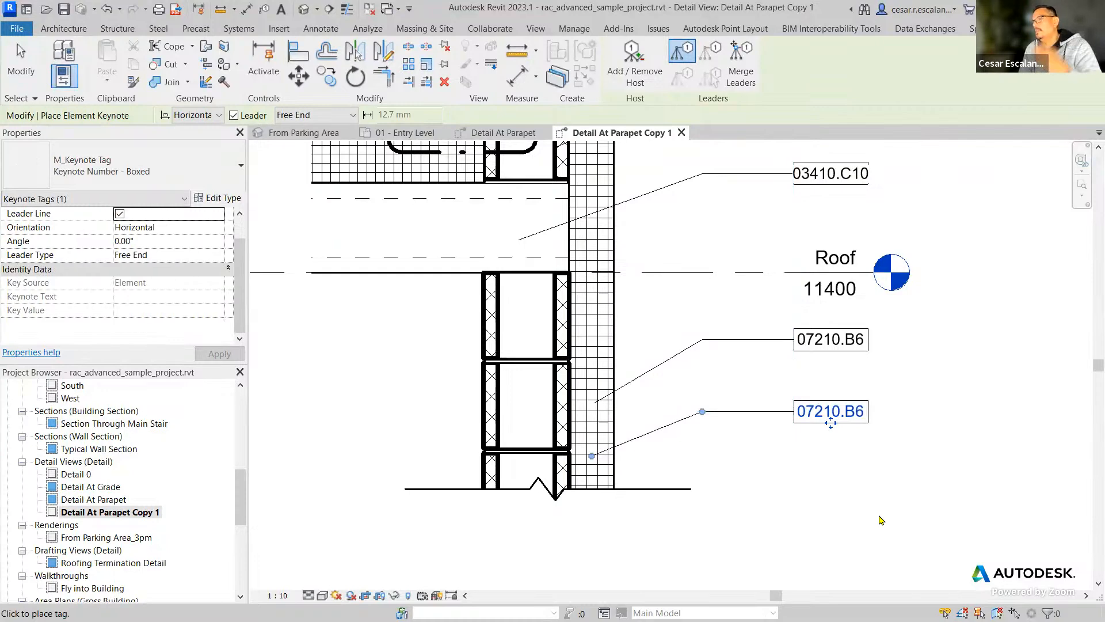
{"action": "key", "text": "Escape"}
{"action": "key", "text": "Escape"}
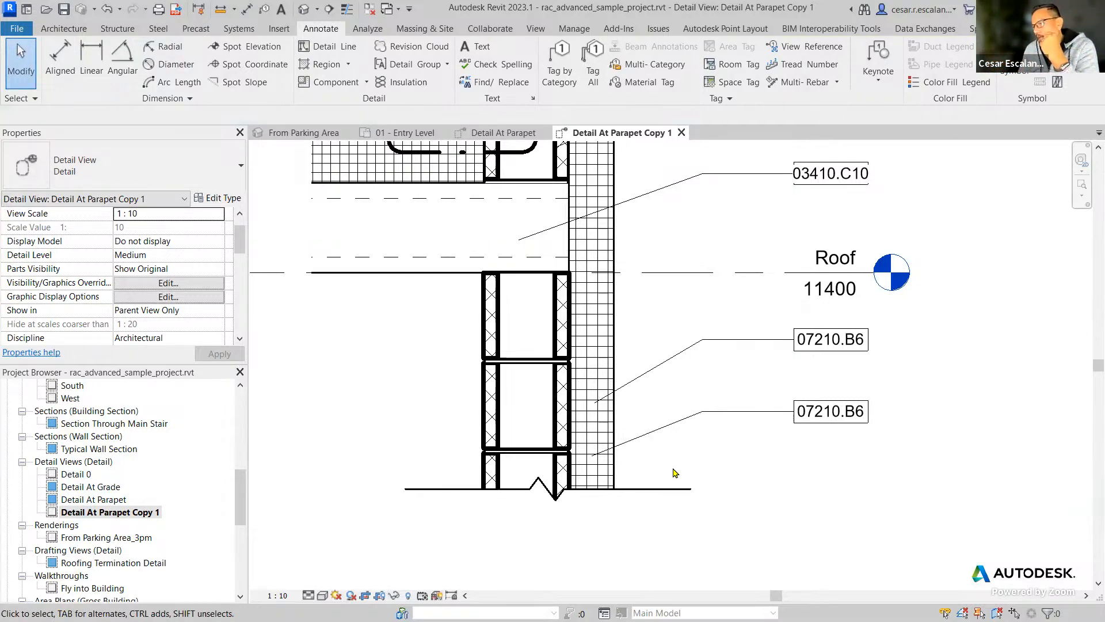
Open the type properties of the tagged rigid insulation, check its Keynote parameter and move the dialog clear of the keynote tags.
{"action": "left_click", "coordinate": [615, 476]}
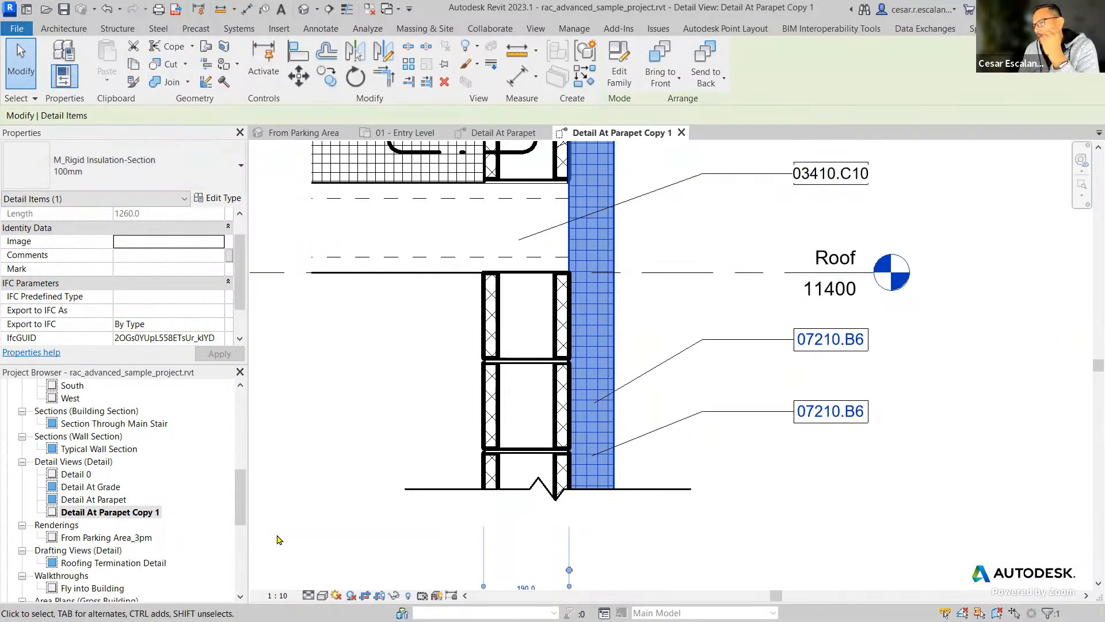
{"action": "left_click", "coordinate": [221, 201]}
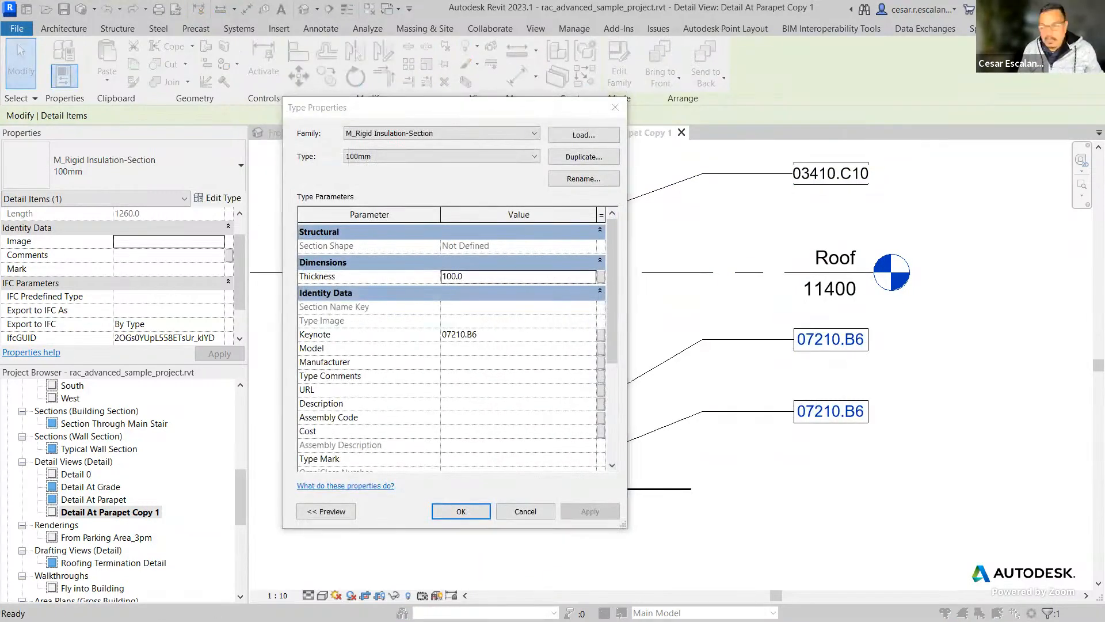
{"action": "left_click_drag", "start_coordinate": [439, 325], "coordinate": [492, 346], "text": "ctrl"}
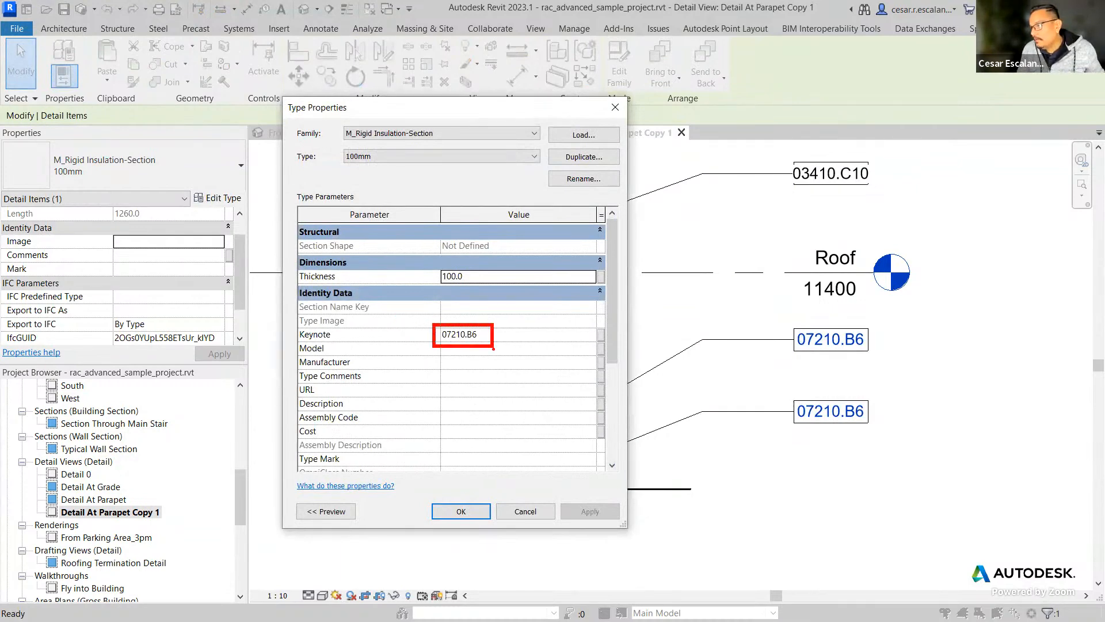
{"action": "left_click_drag", "start_coordinate": [789, 393], "coordinate": [881, 427]}
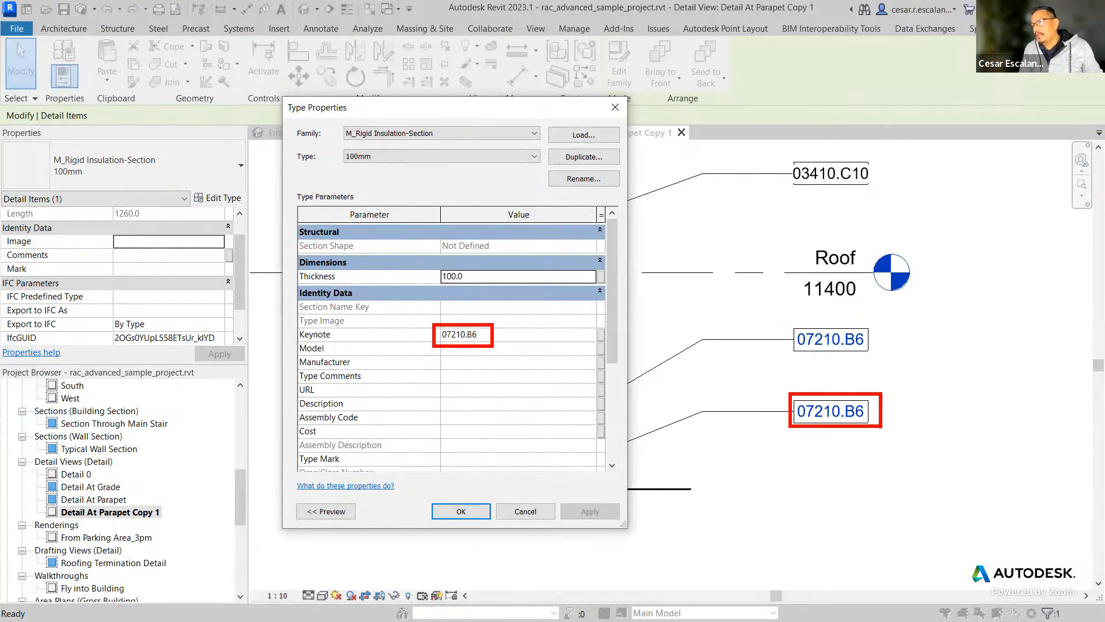
{"action": "key", "text": "Escape"}
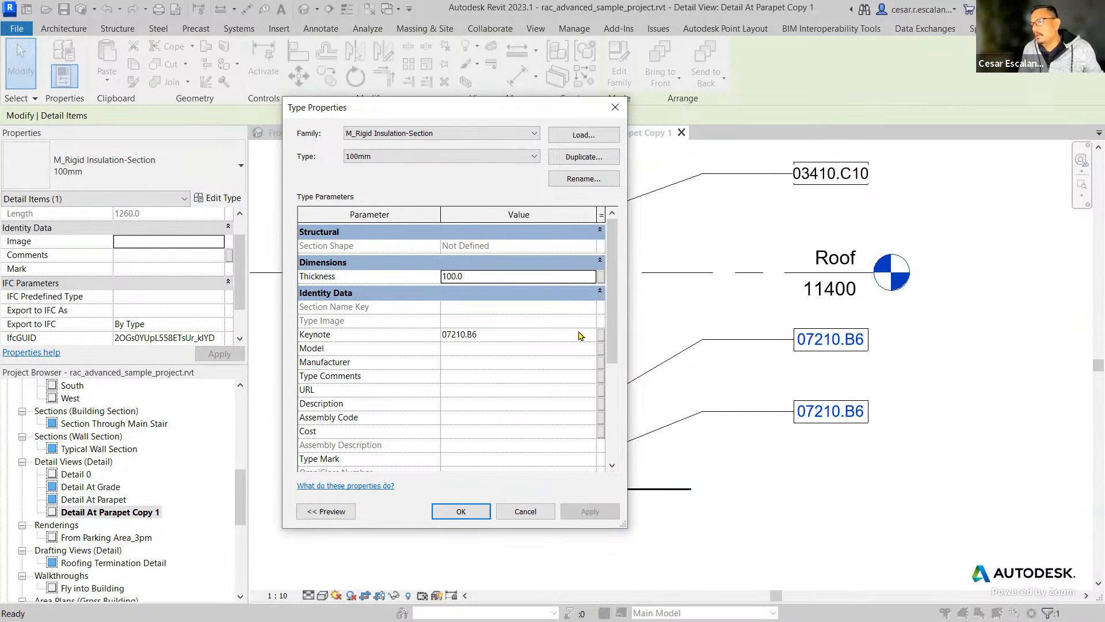
{"action": "left_click_drag", "start_coordinate": [455, 112], "coordinate": [905, 321]}
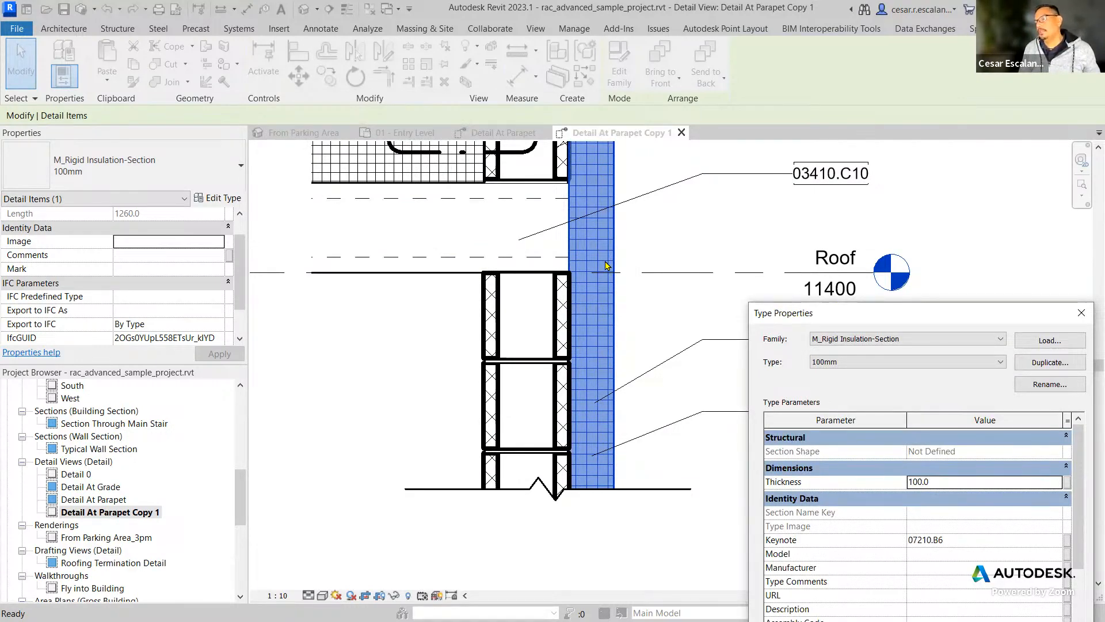
{"action": "left_click_drag", "start_coordinate": [754, 312], "coordinate": [134, 55]}
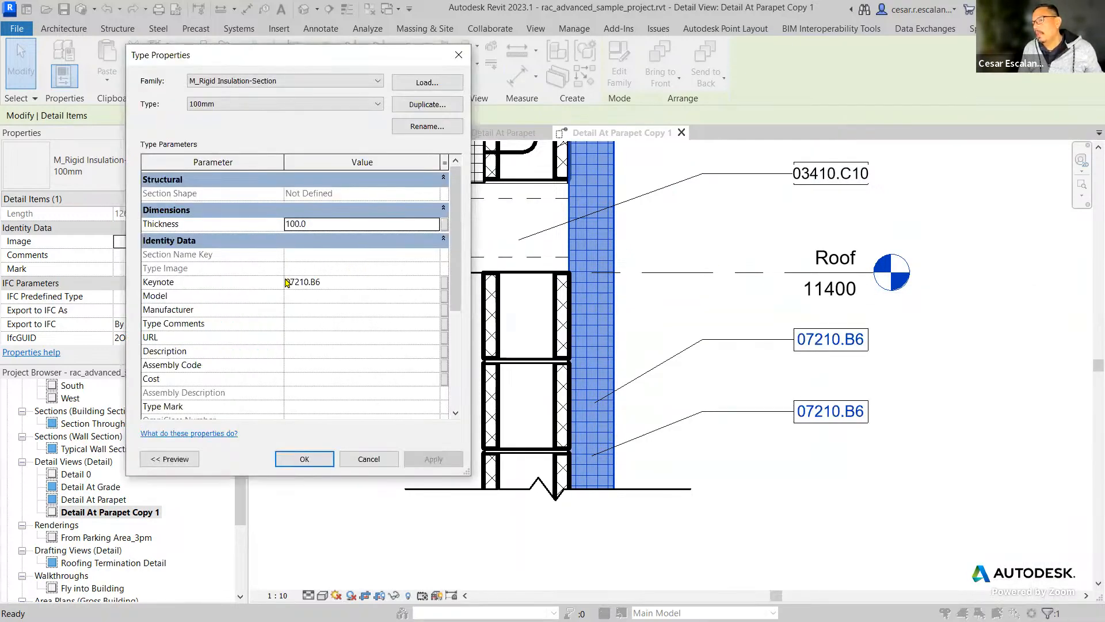
Set the insulation type's Keynote to 07210.B4, 50mm Rigid Insulation, from the keynote table and accept the type properties.
{"action": "left_click", "coordinate": [392, 282]}
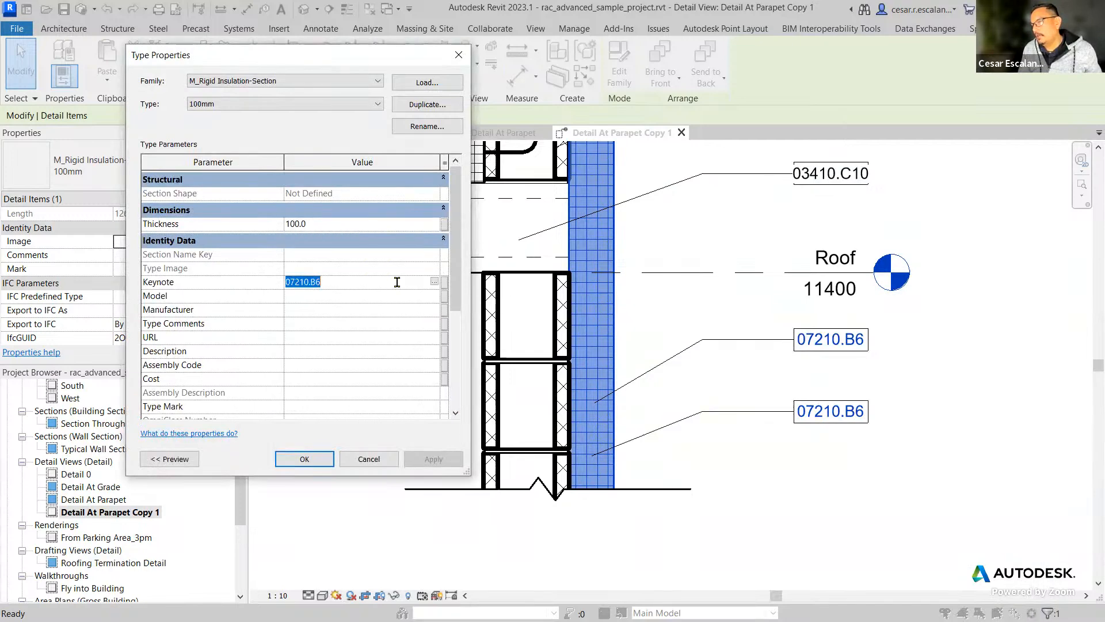
{"action": "left_click", "coordinate": [436, 283]}
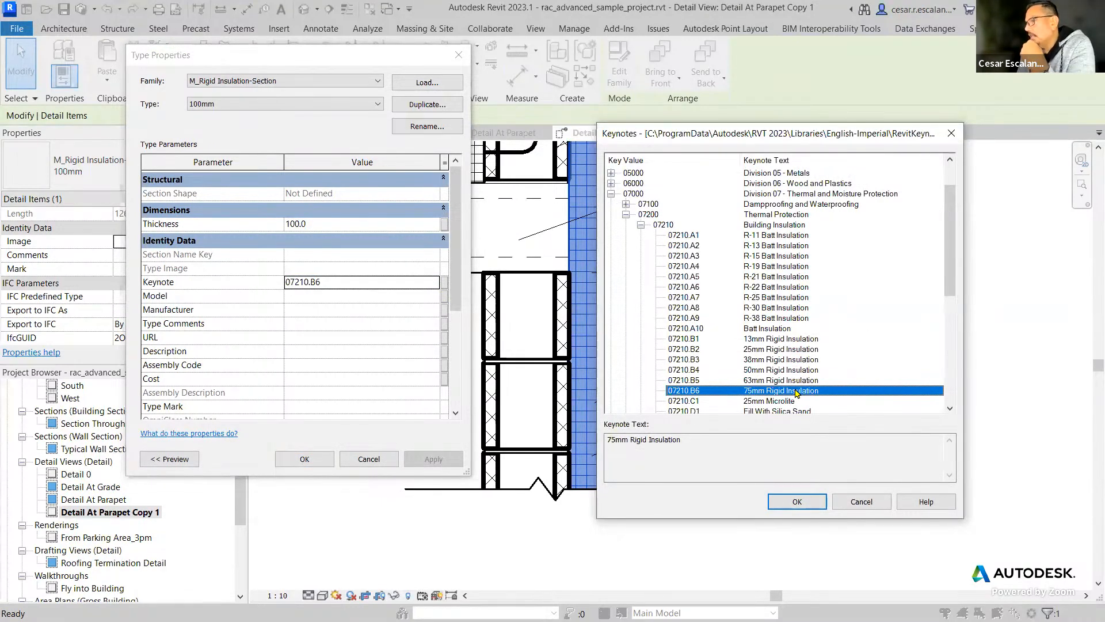
{"action": "left_click", "coordinate": [779, 372]}
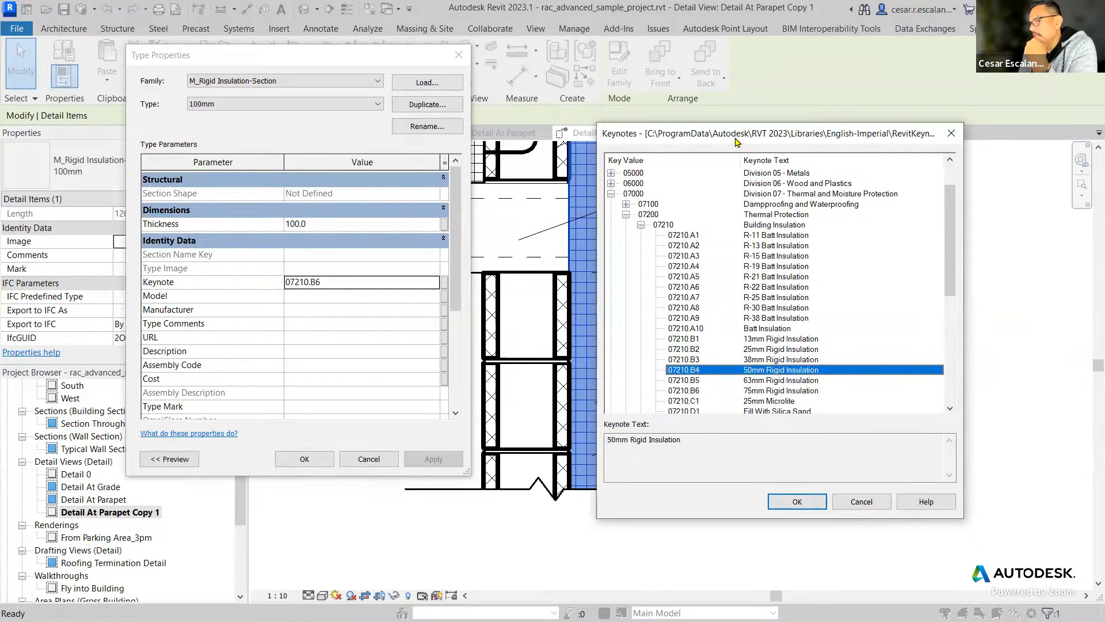
{"action": "left_click_drag", "start_coordinate": [736, 139], "coordinate": [171, 337]}
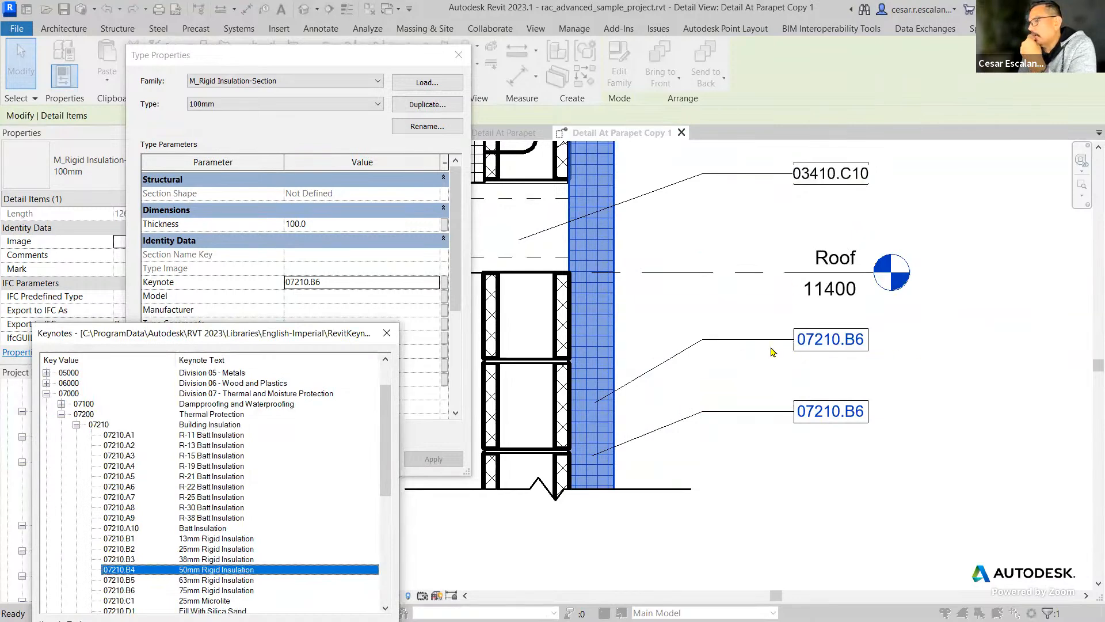
{"action": "left_click_drag", "start_coordinate": [229, 333], "coordinate": [313, 89]}
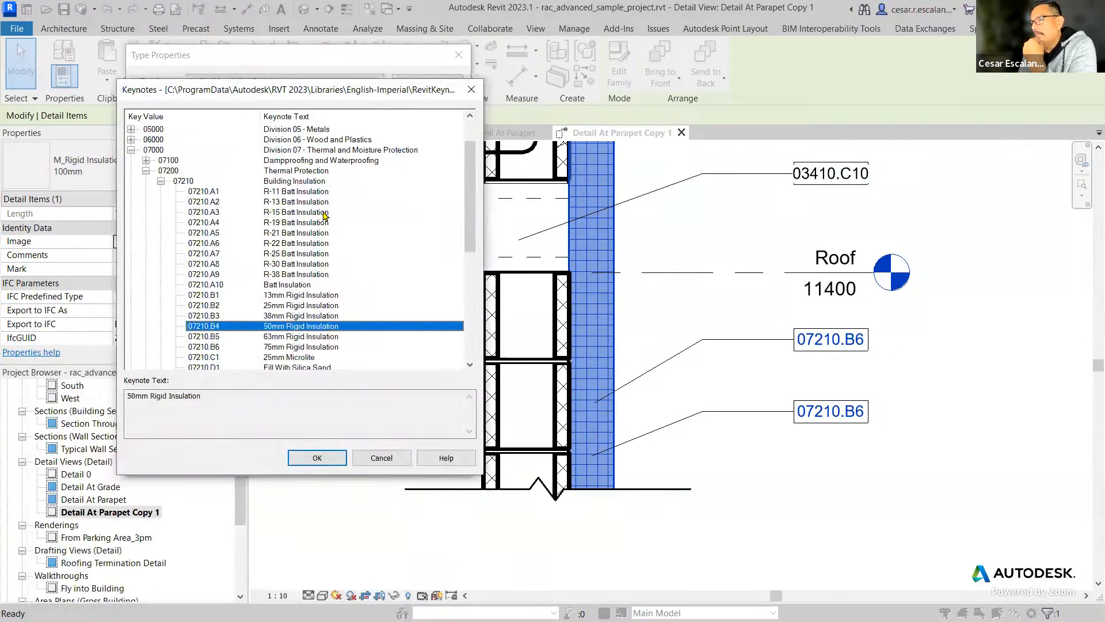
{"action": "left_click", "coordinate": [320, 460]}
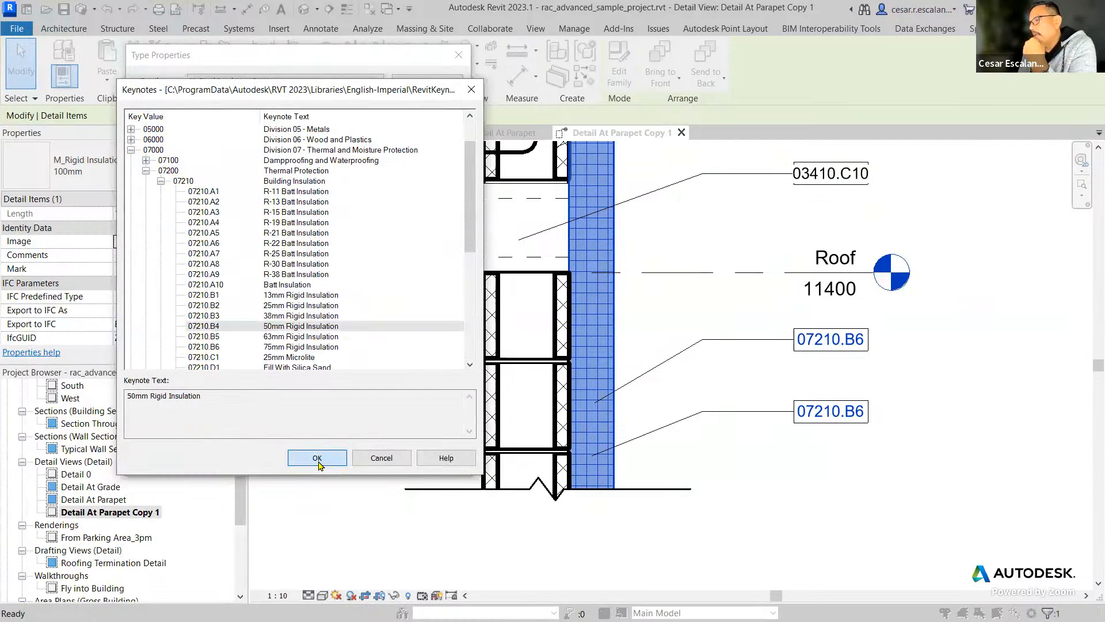
{"action": "left_click", "coordinate": [322, 458]}
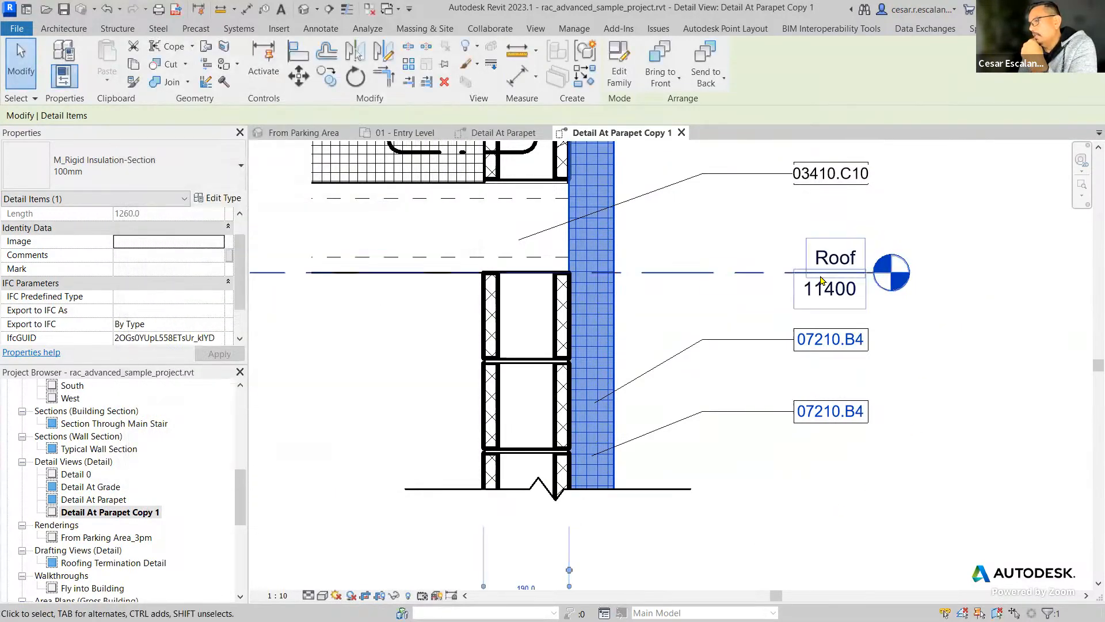
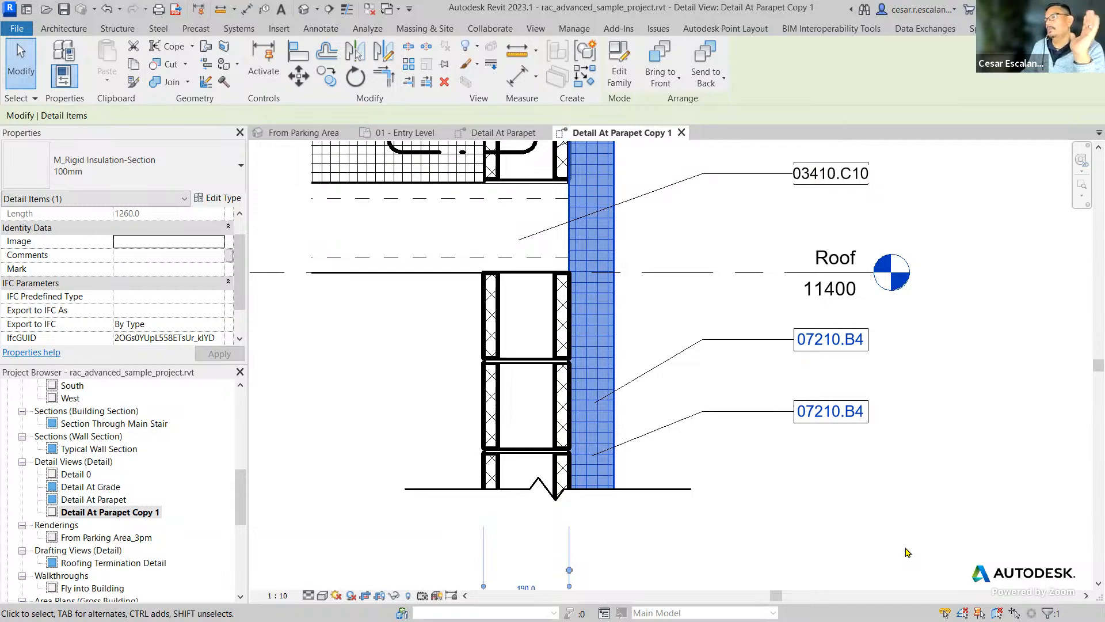
Change the lower 07210.B4 keynote tag on the vertical rigid insulation to the Keynote Text type.
{"action": "left_click", "coordinate": [898, 489]}
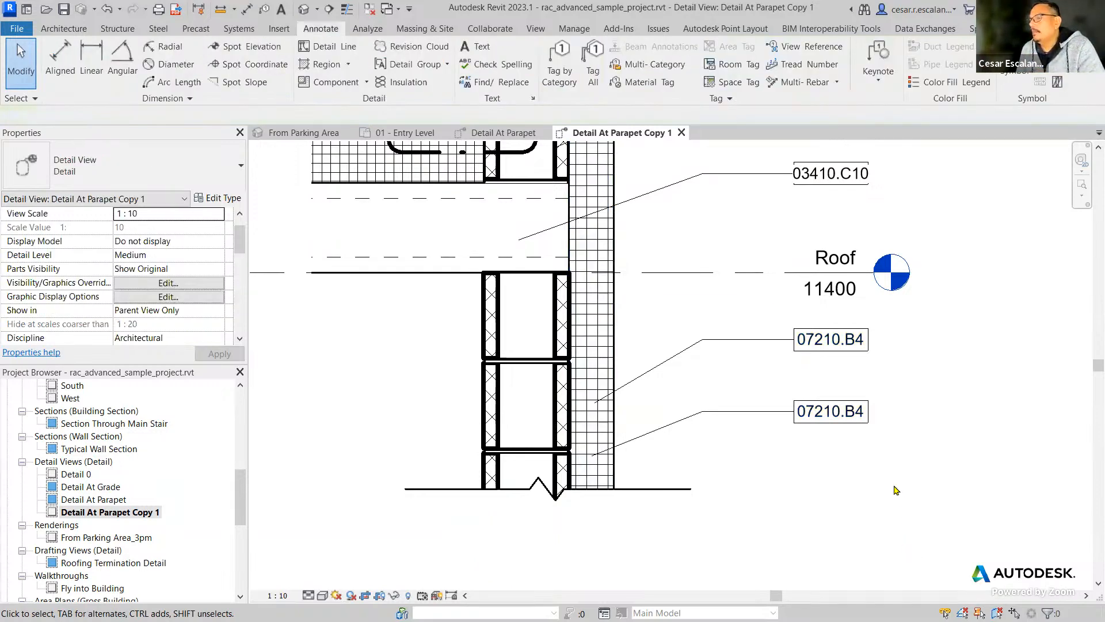
{"action": "middle_click_drag", "start_coordinate": [854, 441], "coordinate": [819, 523]}
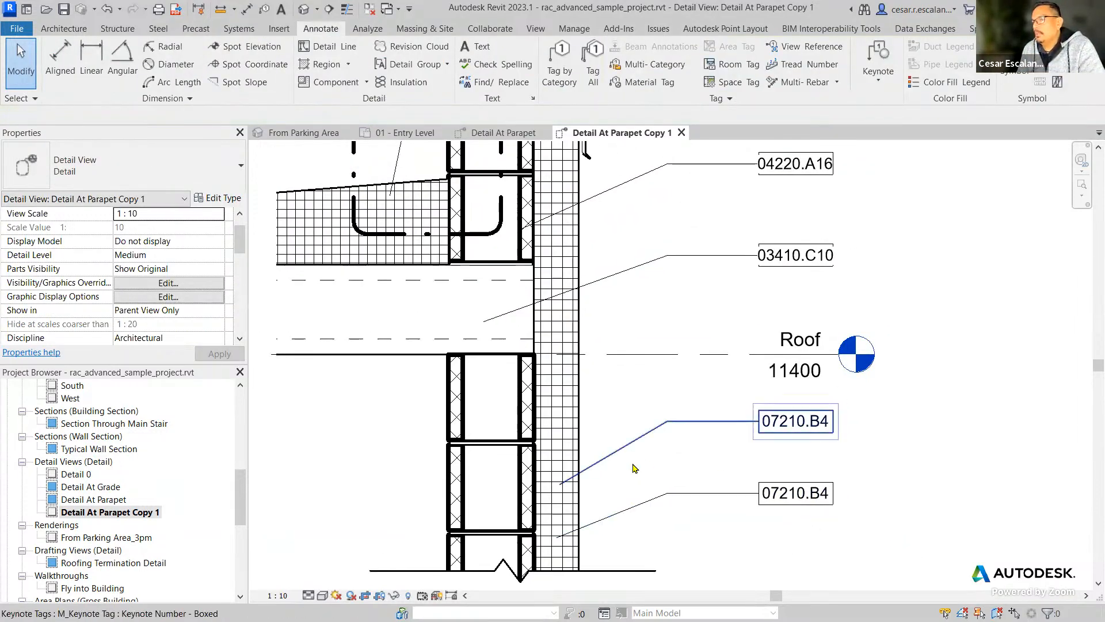
{"action": "left_click", "coordinate": [820, 506]}
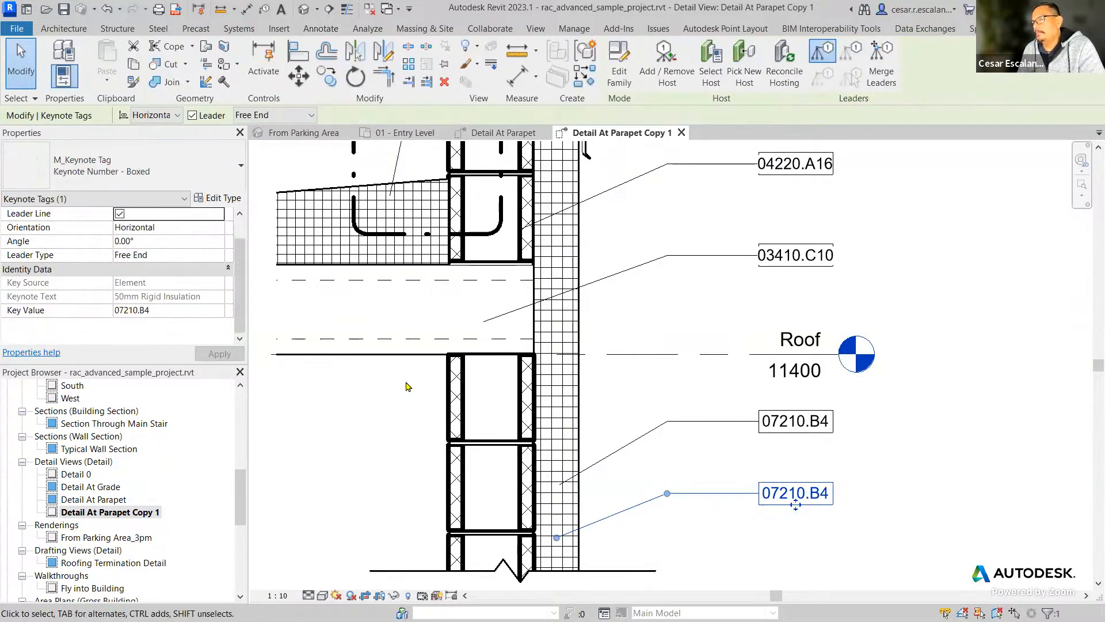
{"action": "left_click", "coordinate": [144, 177]}
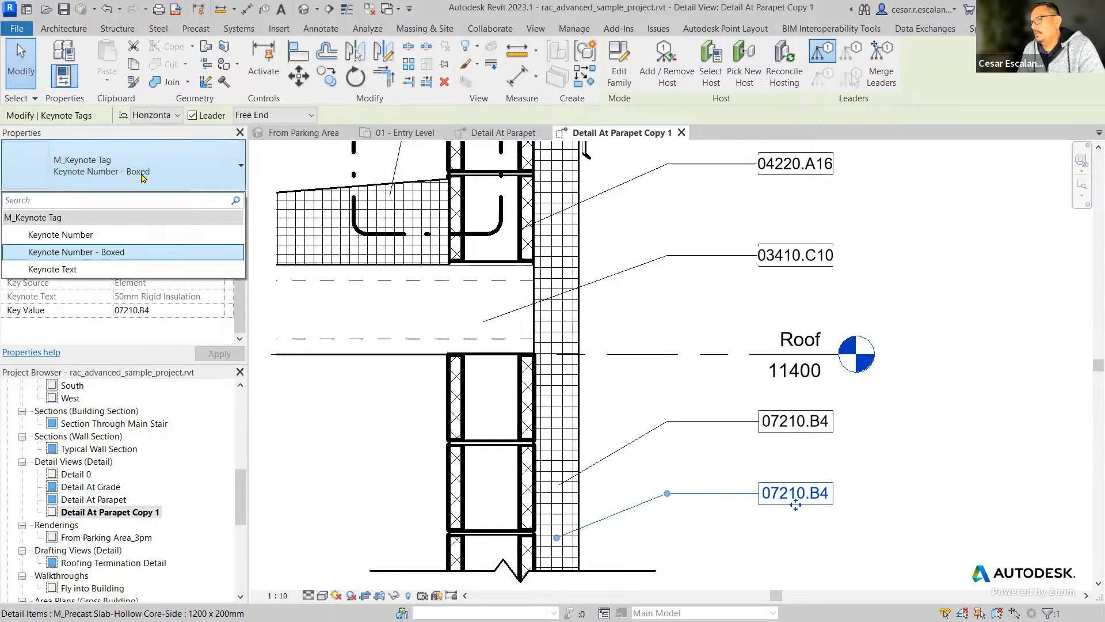
{"action": "left_click", "coordinate": [74, 271]}
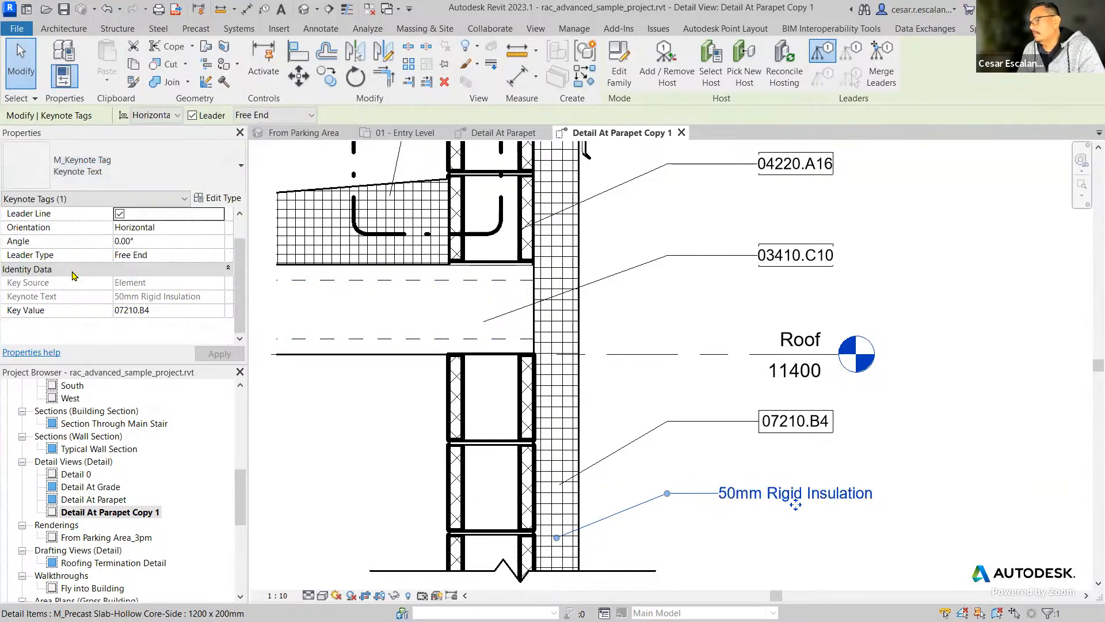
{"action": "scroll", "coordinate": [794, 455], "scroll_direction": "down", "scroll_amount": 3}
{"action": "scroll", "coordinate": [810, 497], "scroll_direction": "down", "scroll_amount": 1}
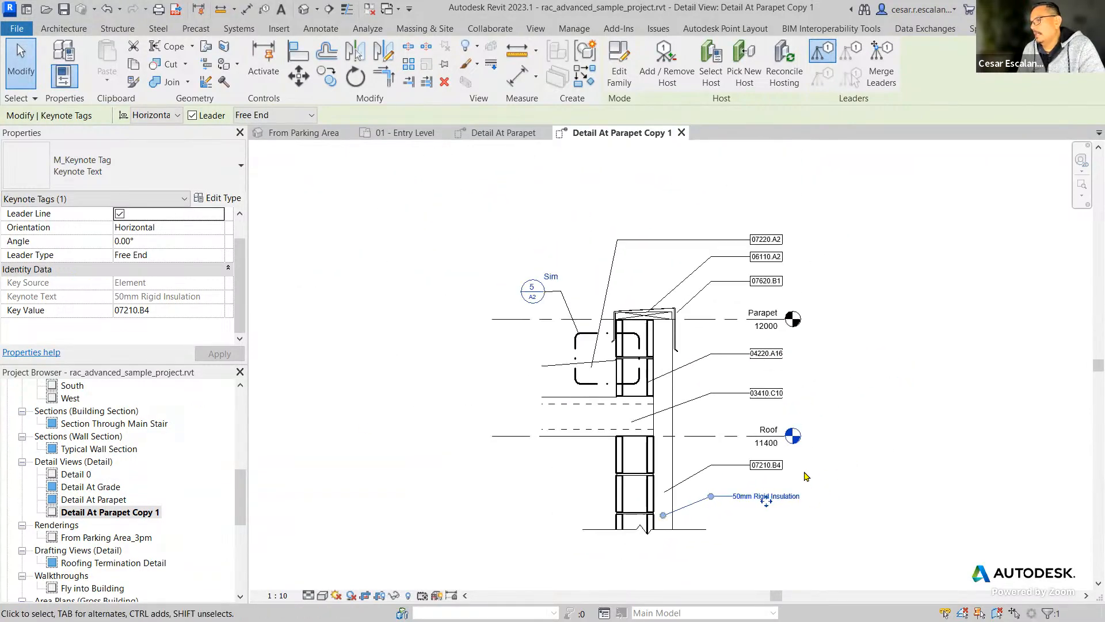
{"action": "left_click_drag", "start_coordinate": [831, 193], "coordinate": [735, 533]}
{"action": "left_click", "coordinate": [619, 63]}
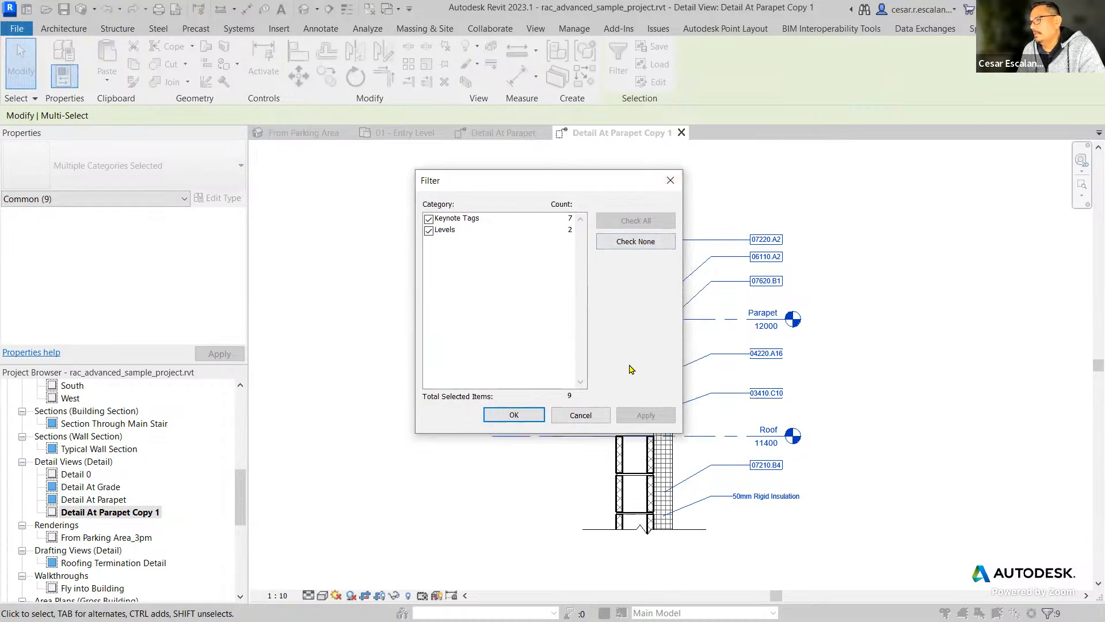
{"action": "left_click", "coordinate": [584, 423]}
{"action": "left_click", "coordinate": [825, 481]}
Select all annotations beside the parapet detail, filter out Levels, and change the keynote tags to the Keynote Text type.
{"action": "mouse_move", "coordinate": [897, 539]}
{"action": "left_mouse_down"}
{"action": "mouse_move", "coordinate": [777, 416]}
{"action": "mouse_move", "coordinate": [722, 196]}
{"action": "left_mouse_up"}
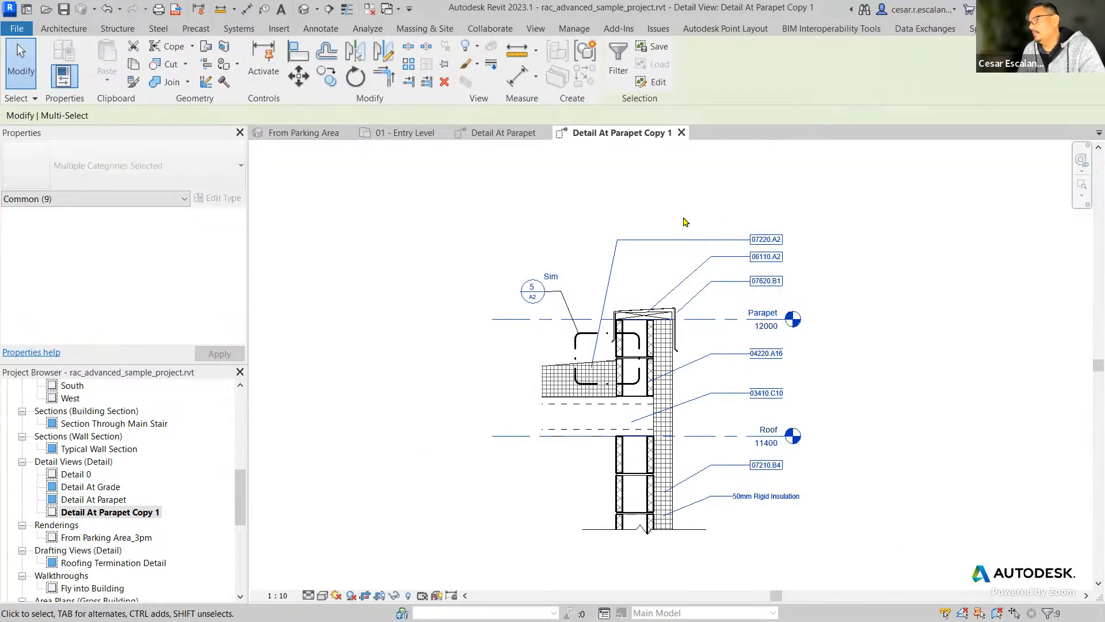
{"action": "left_click", "coordinate": [614, 75]}
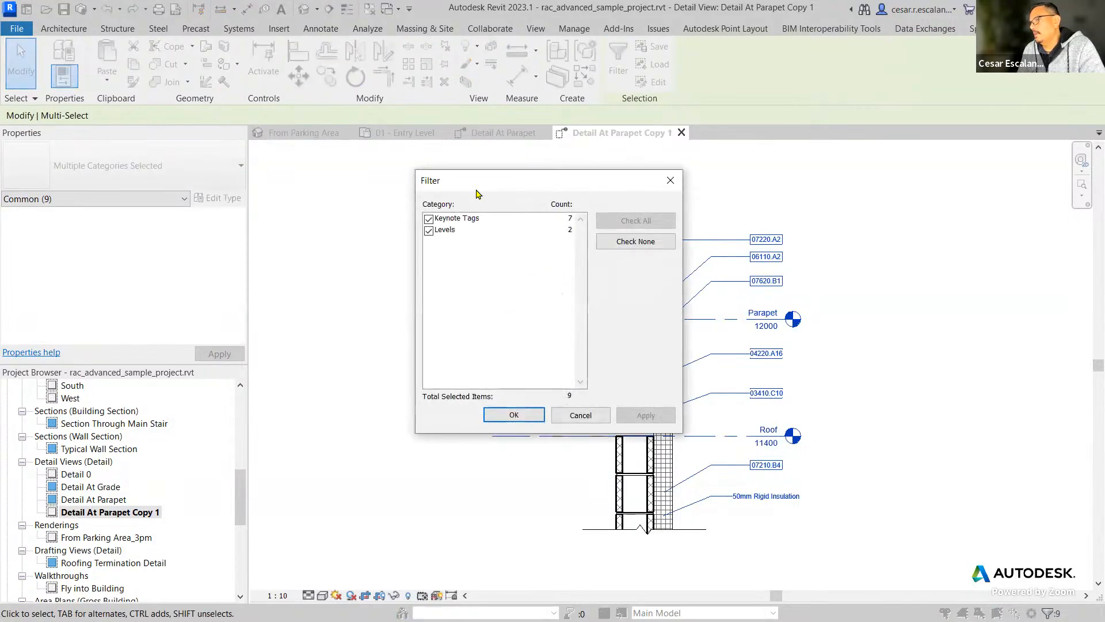
{"action": "left_click", "coordinate": [429, 231]}
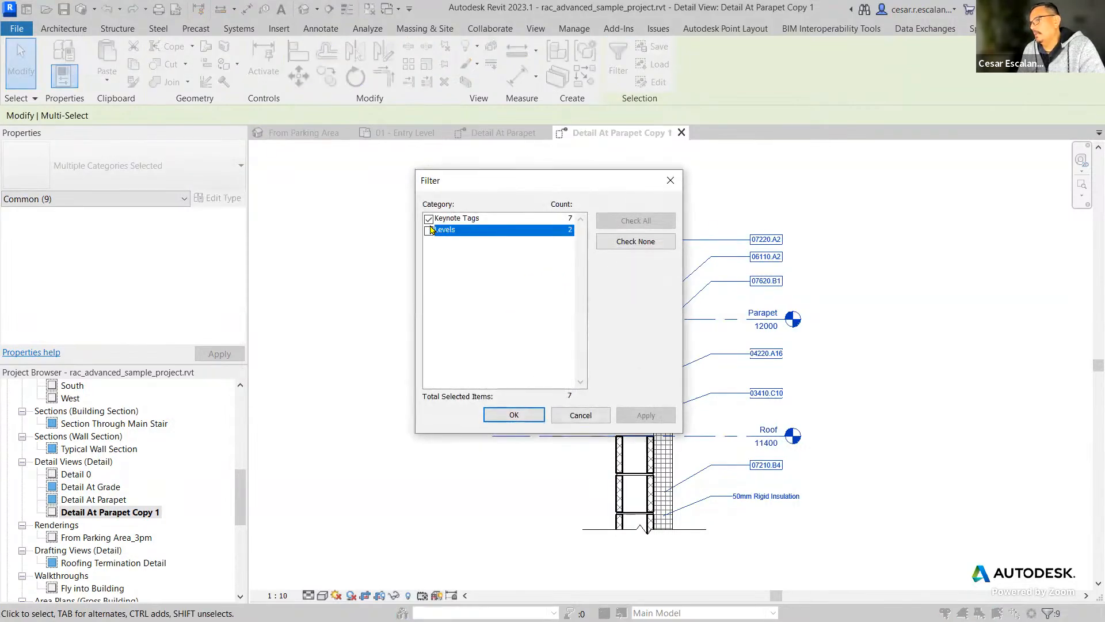
{"action": "left_click", "coordinate": [514, 414]}
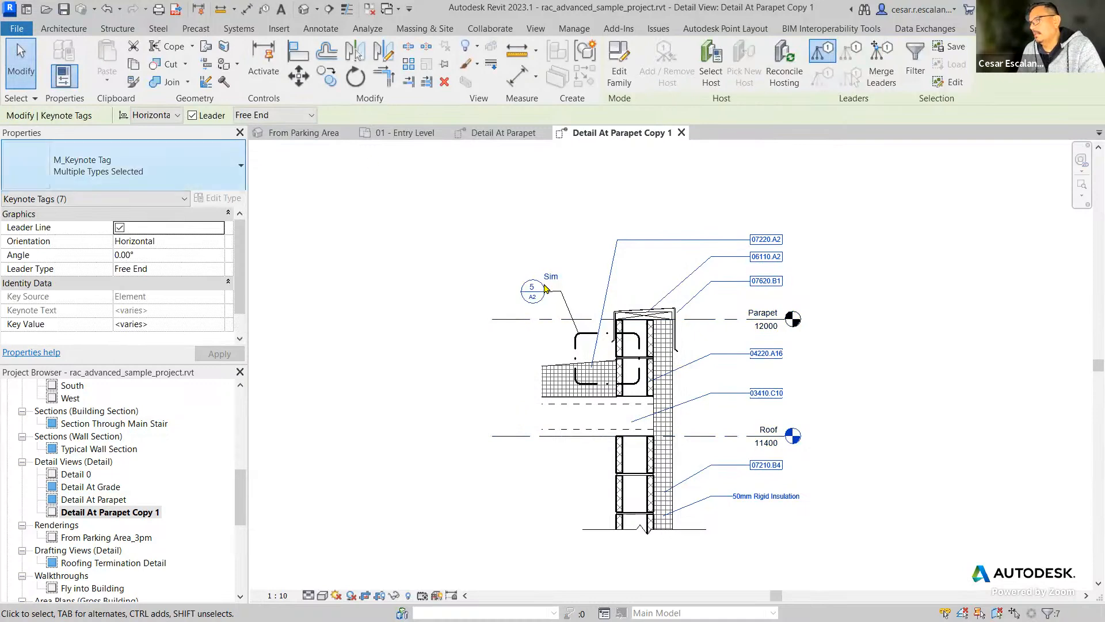
{"action": "left_click", "coordinate": [173, 167]}
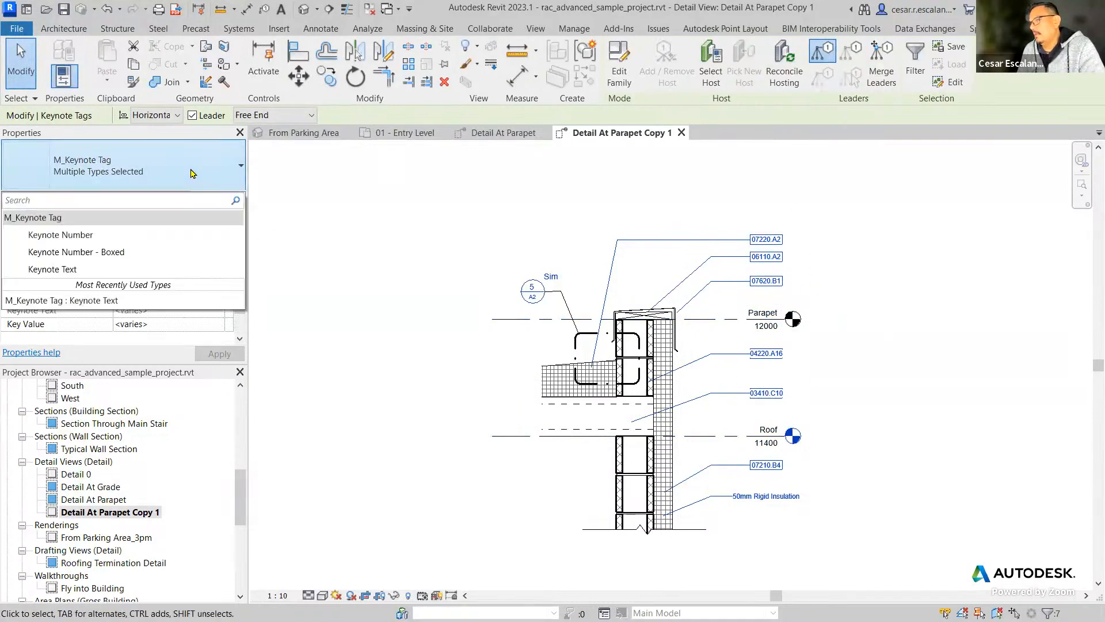
{"action": "left_click", "coordinate": [70, 270]}
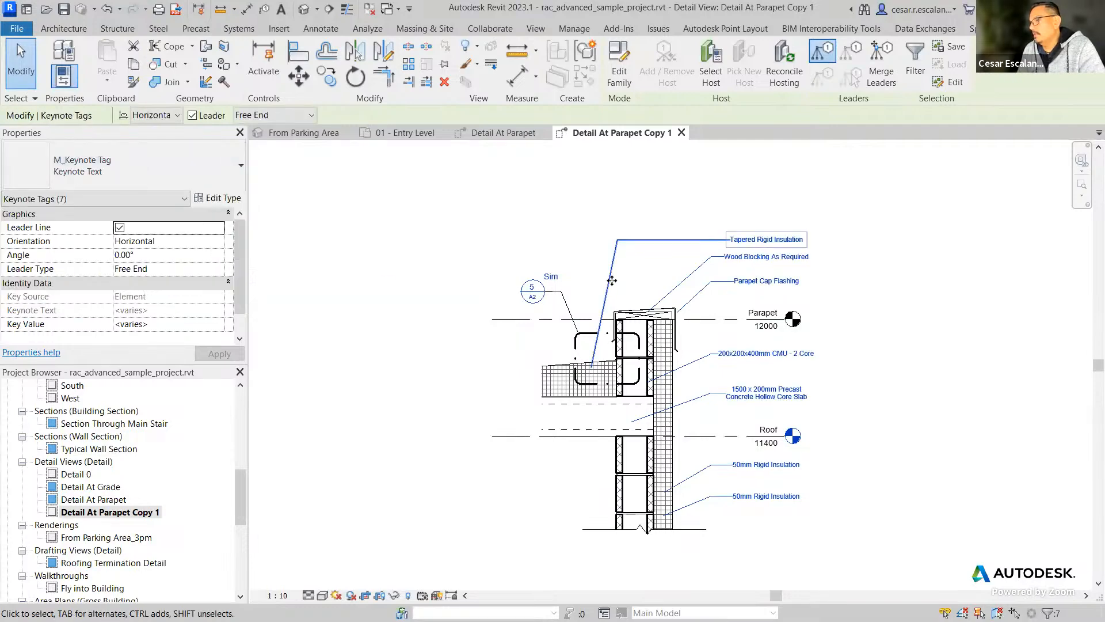
{"action": "scroll", "coordinate": [908, 395], "scroll_direction": "up", "scroll_amount": 3}
{"action": "scroll", "coordinate": [908, 396], "scroll_direction": "down", "scroll_amount": 2}
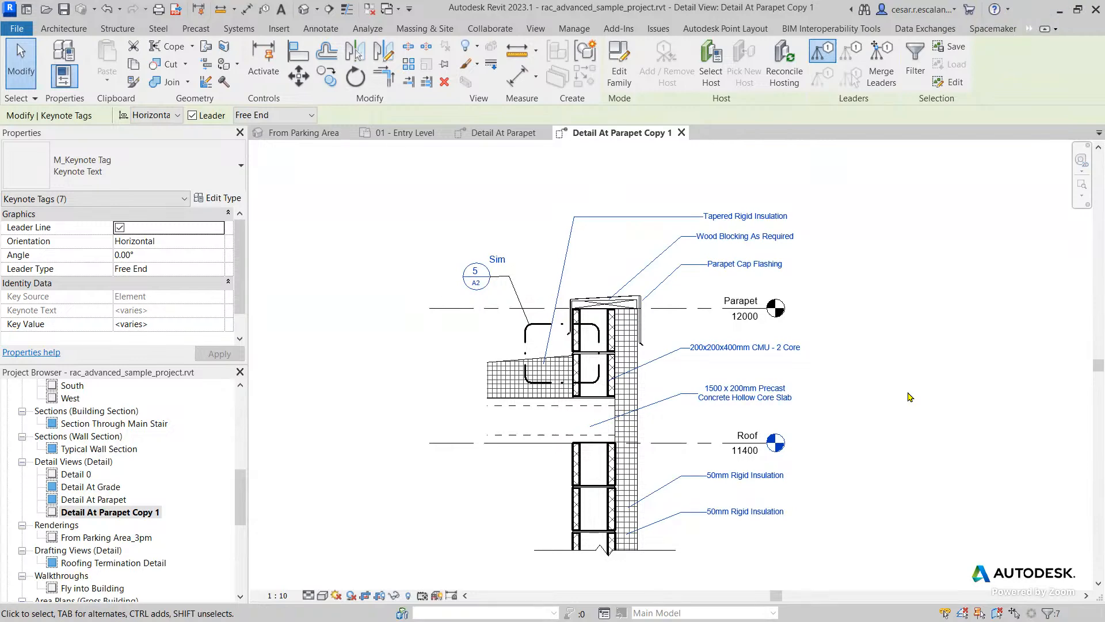
{"action": "key", "text": "Escape"}
Reselect the annotations beside the detail, filter to Keynote Tags only, reapply the Keynote Text type and clear the selection.
{"action": "left_click_drag", "start_coordinate": [886, 568], "coordinate": [685, 166]}
{"action": "left_click", "coordinate": [624, 73]}
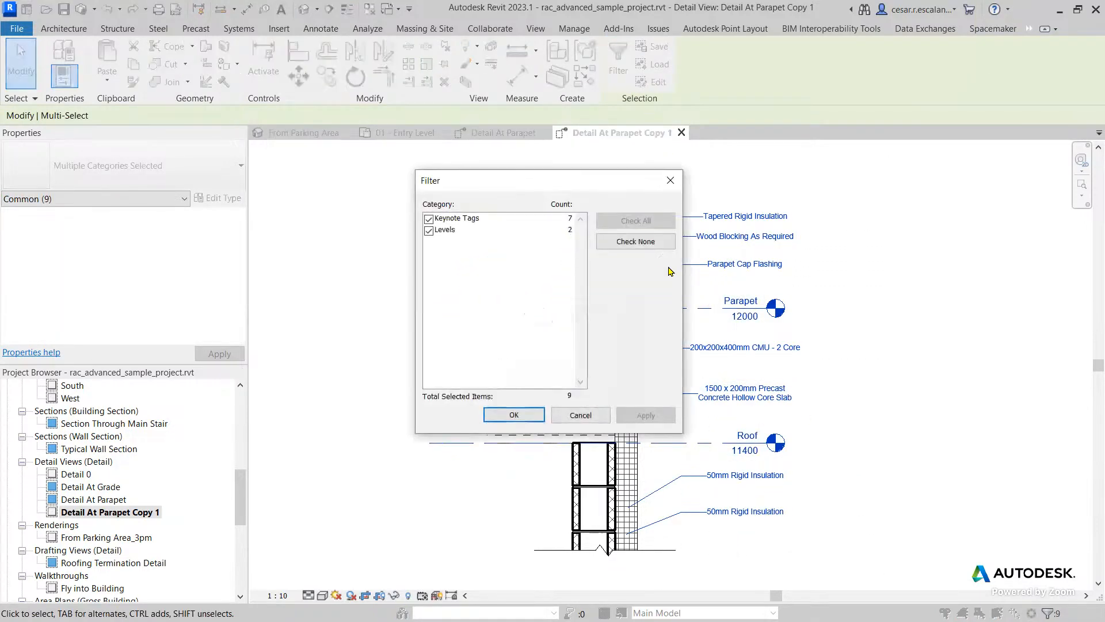
{"action": "left_click", "coordinate": [635, 241]}
{"action": "left_click", "coordinate": [429, 220]}
{"action": "left_click", "coordinate": [514, 415]}
{"action": "left_click", "coordinate": [154, 165]}
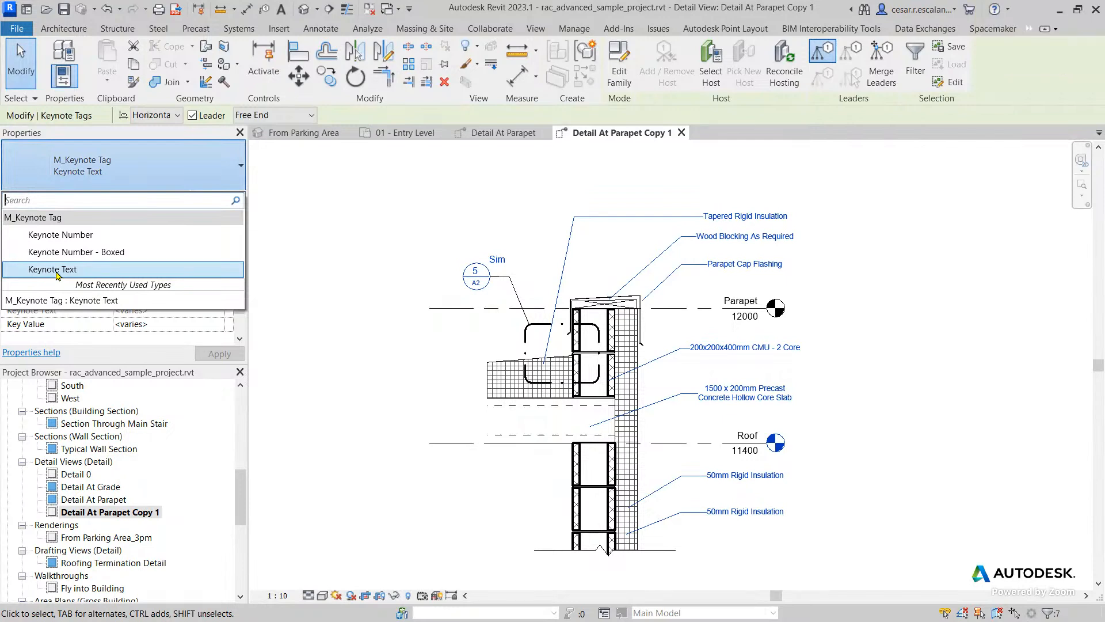
{"action": "left_click", "coordinate": [56, 270]}
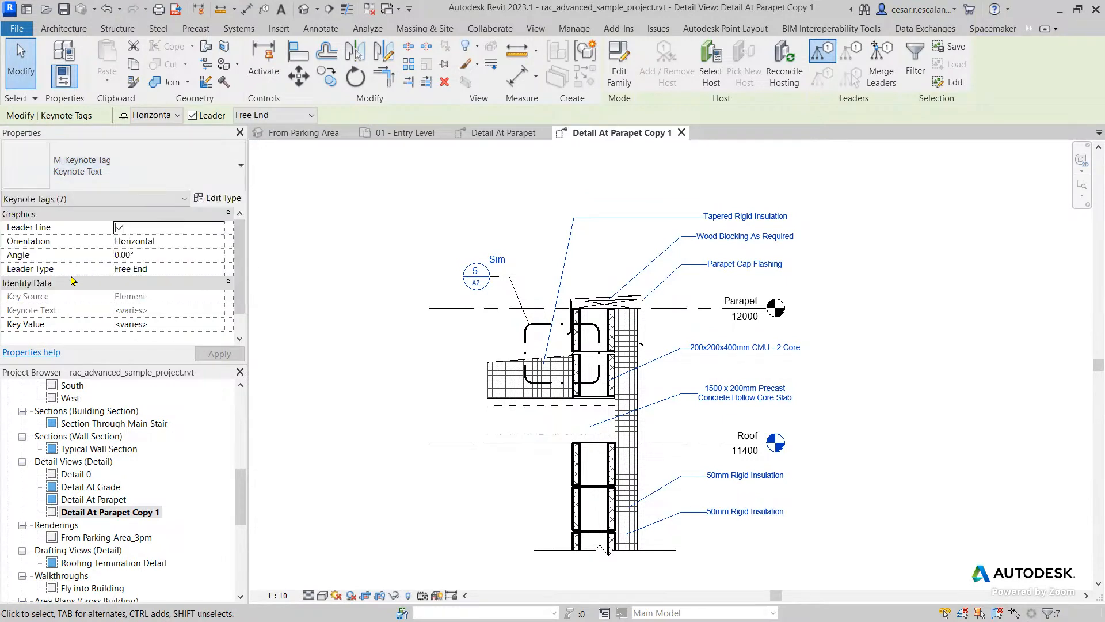
{"action": "left_click", "coordinate": [933, 420]}
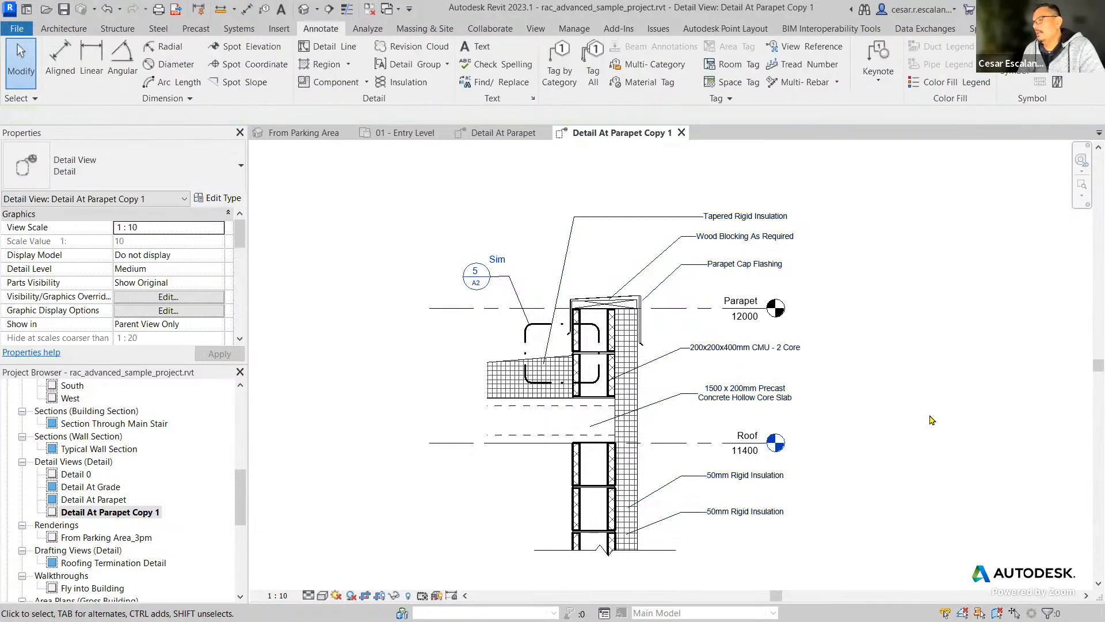
Inspect the upper rigid insulation keynote tag below the roof level and the insulation it tags, then clear the selection.
{"action": "scroll", "coordinate": [800, 525], "scroll_direction": "up", "scroll_amount": 3}
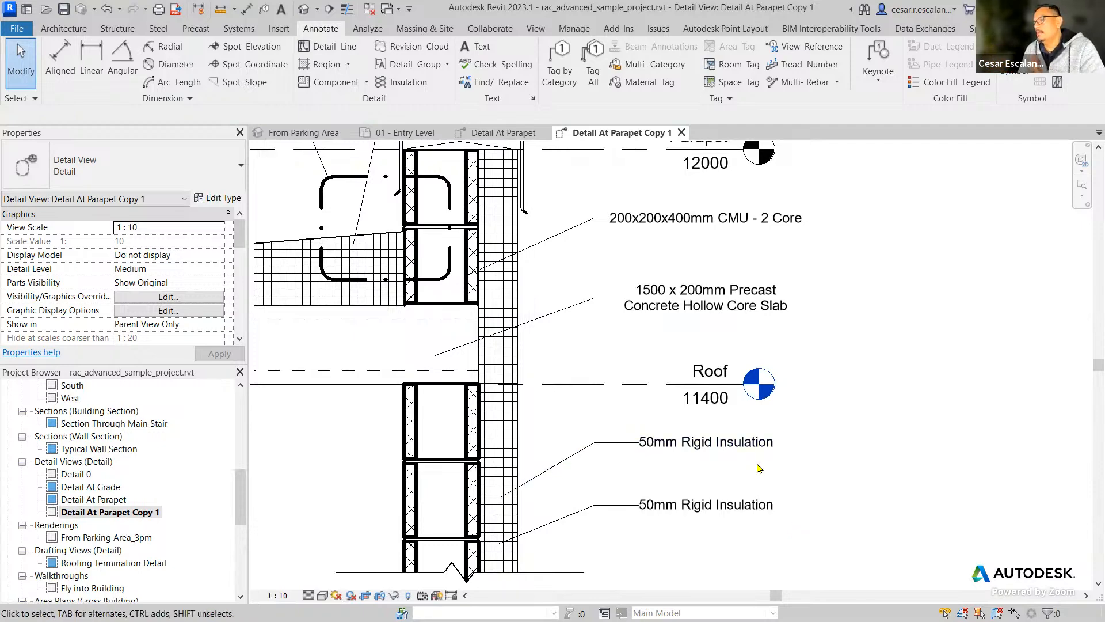
{"action": "left_click", "coordinate": [734, 453]}
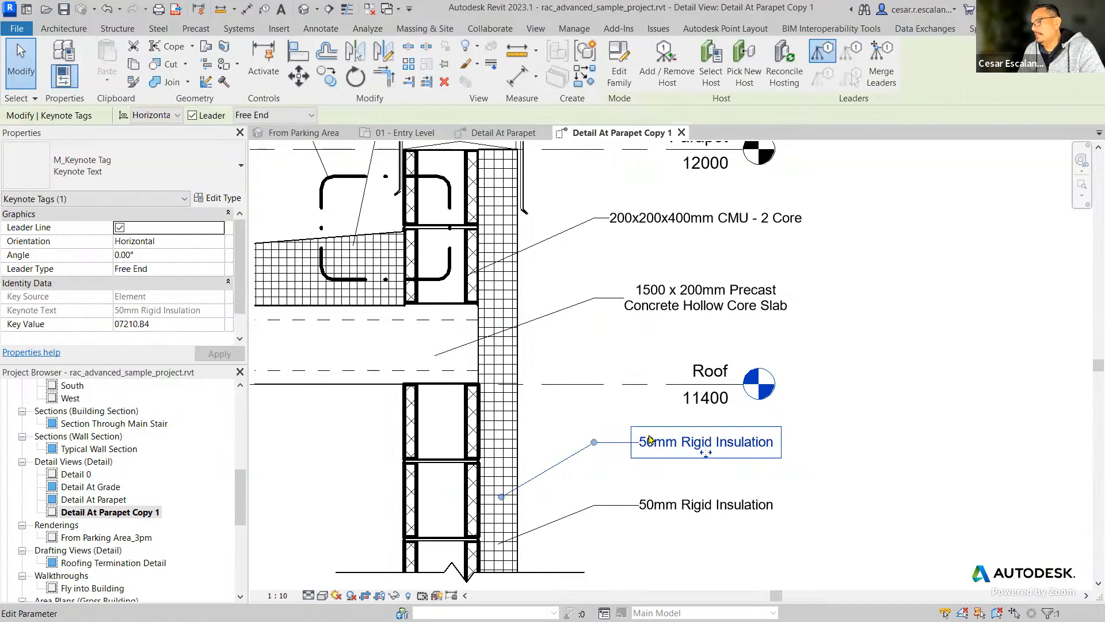
{"action": "key", "text": "Escape"}
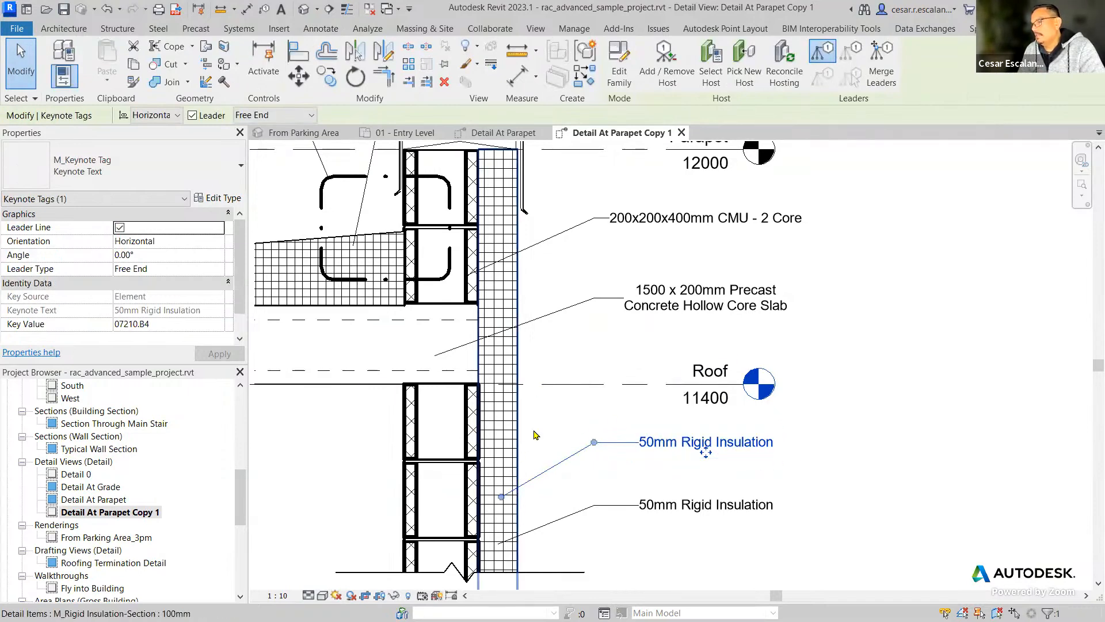
{"action": "left_click", "coordinate": [517, 436]}
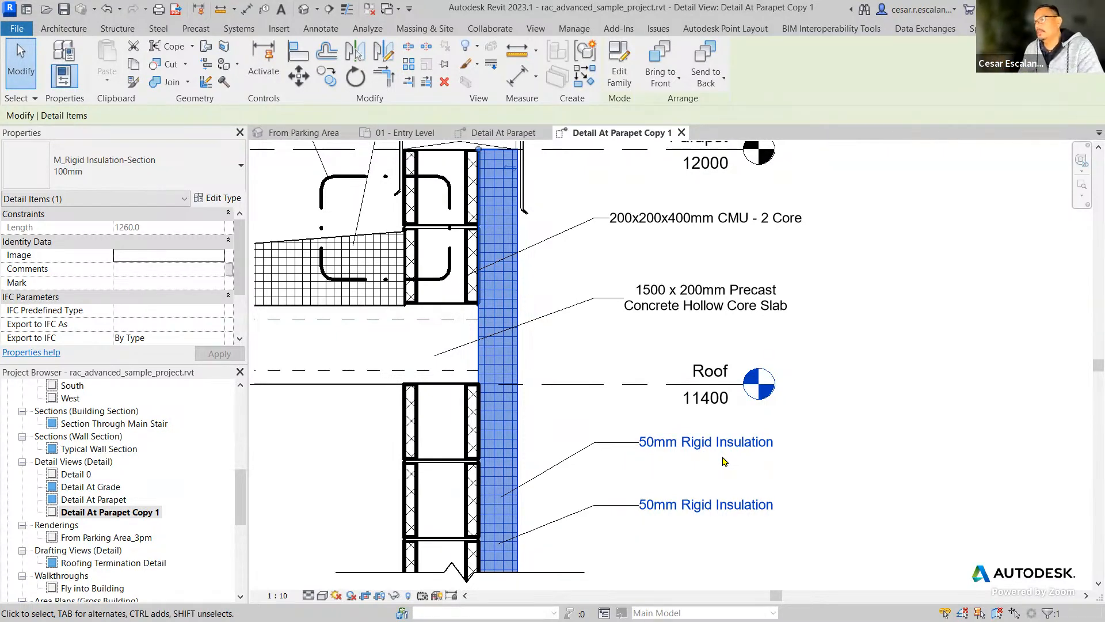
{"action": "key", "text": "Escape"}
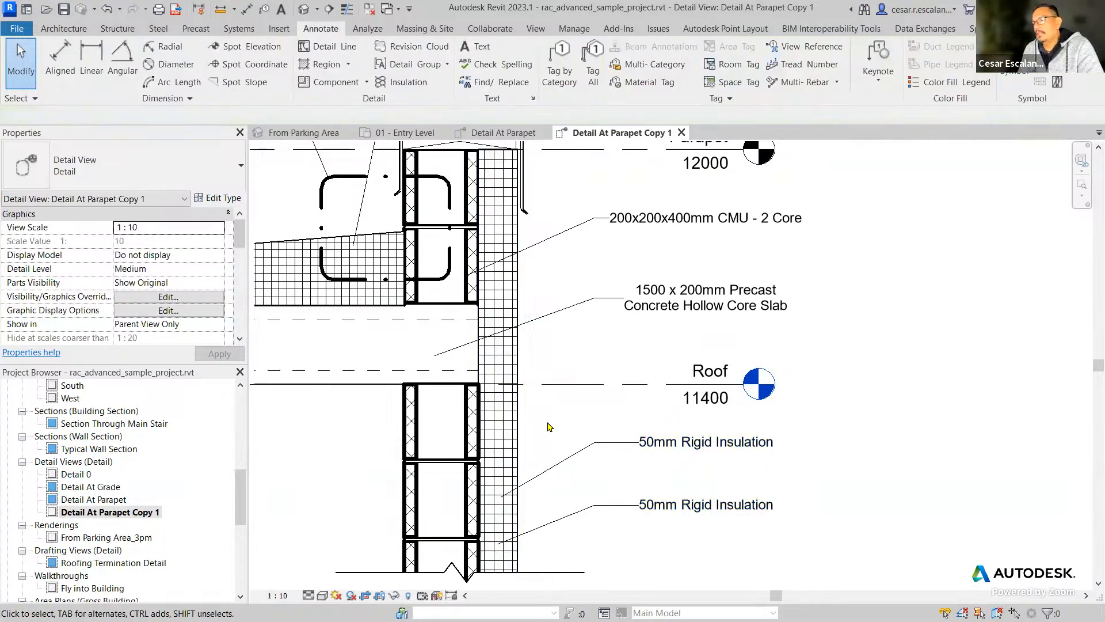
Set the vertical rigid insulation type's Keynote to 07210.A10, Batt Insulation, from the keynote table and accept the type properties.
{"action": "left_click", "coordinate": [517, 416]}
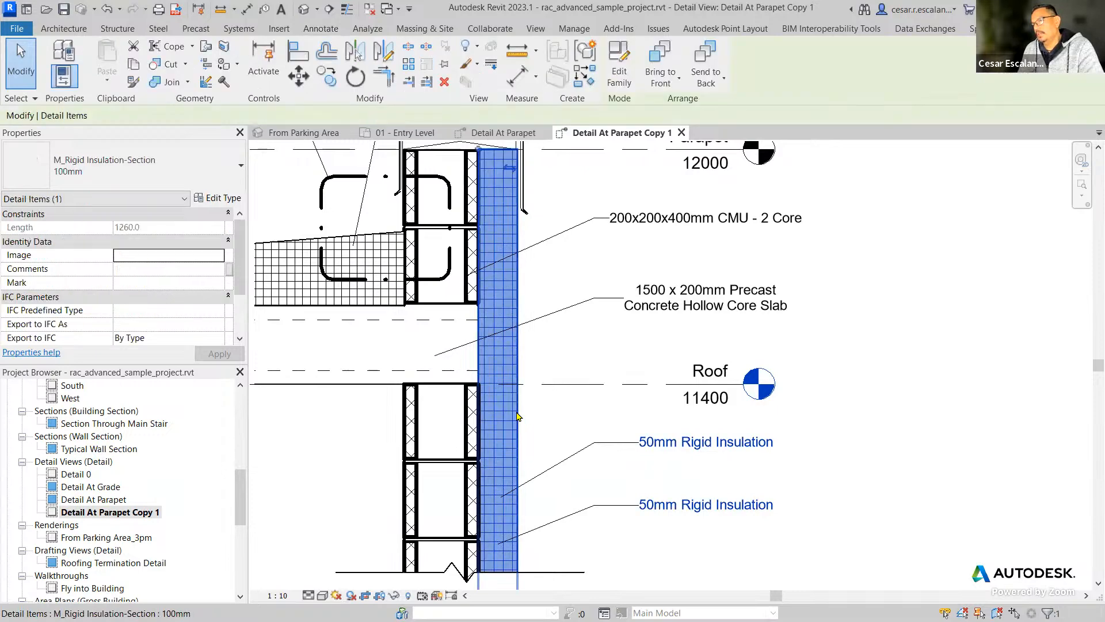
{"action": "left_click", "coordinate": [228, 200]}
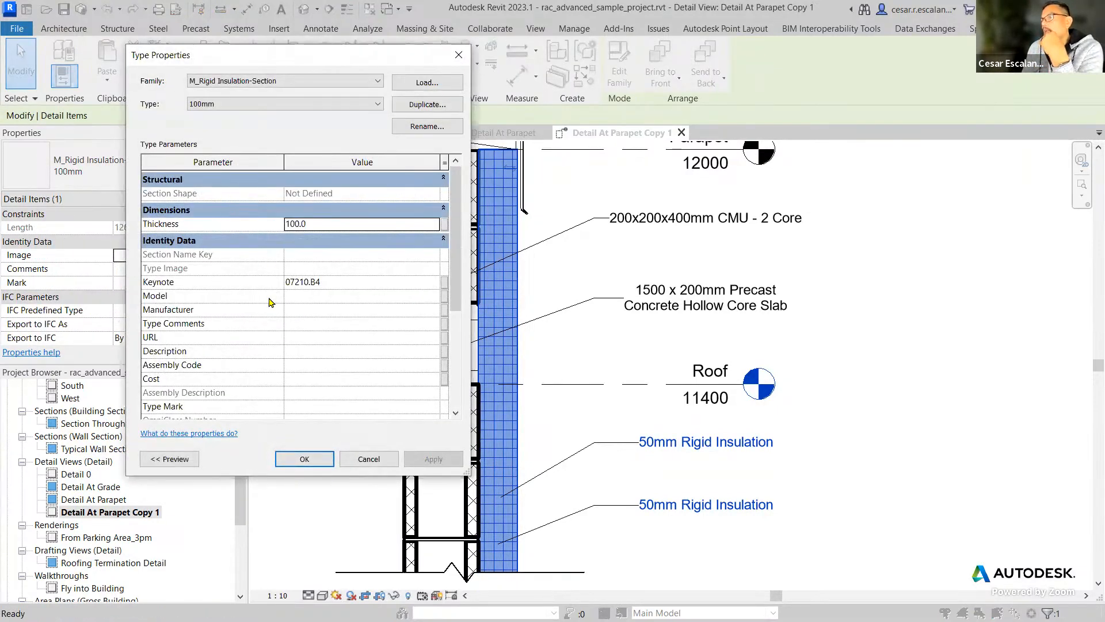
{"action": "left_click", "coordinate": [412, 288]}
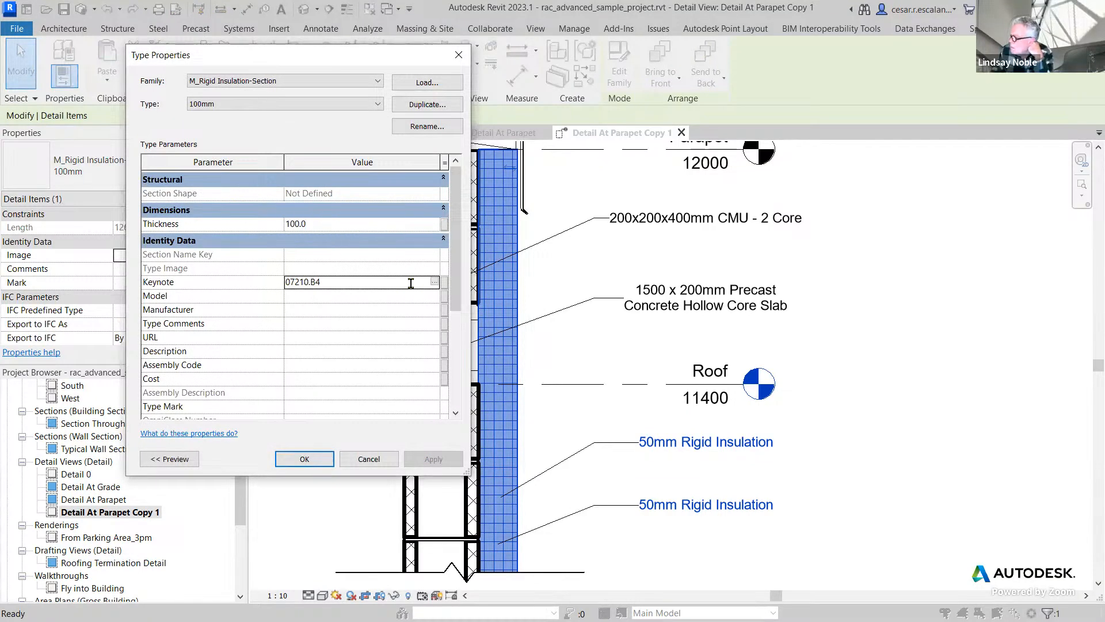
{"action": "left_click", "coordinate": [434, 282]}
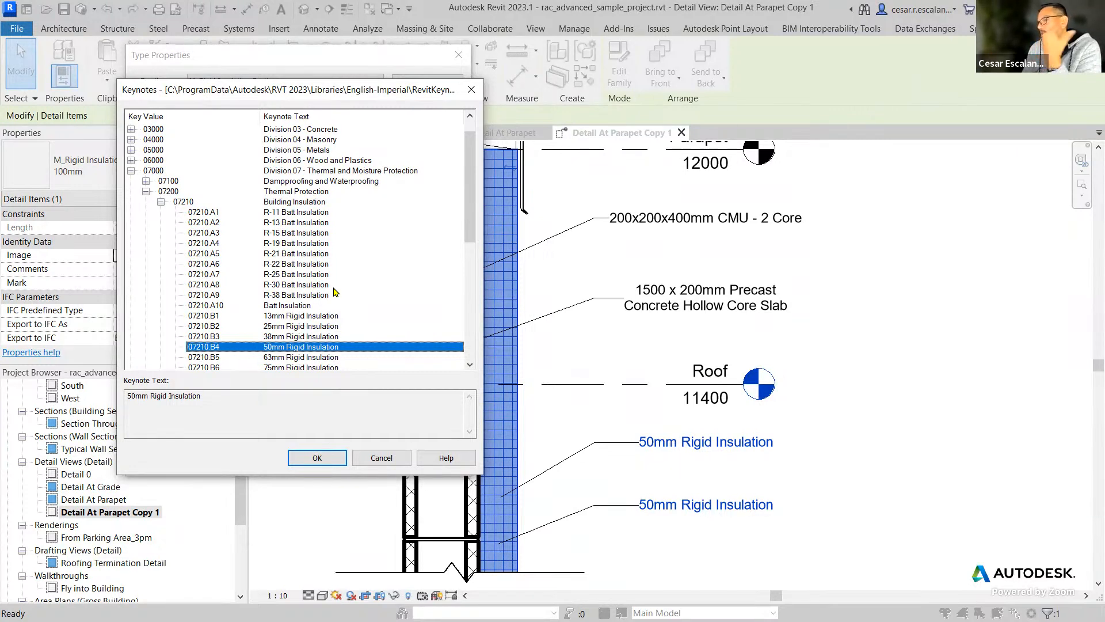
{"action": "left_click", "coordinate": [286, 306]}
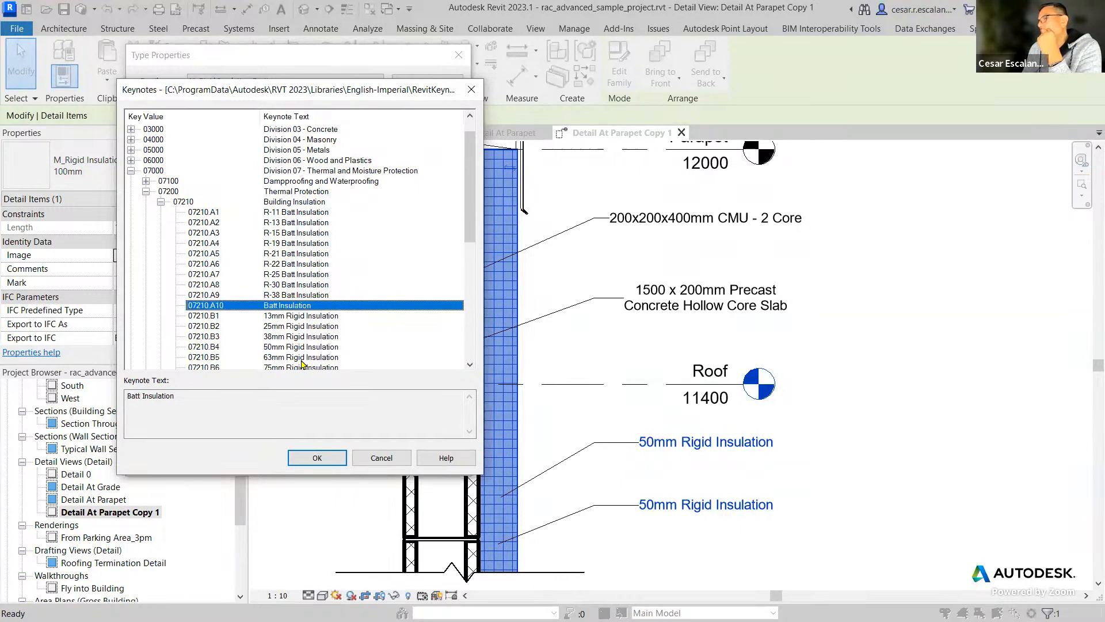
{"action": "left_click", "coordinate": [316, 460]}
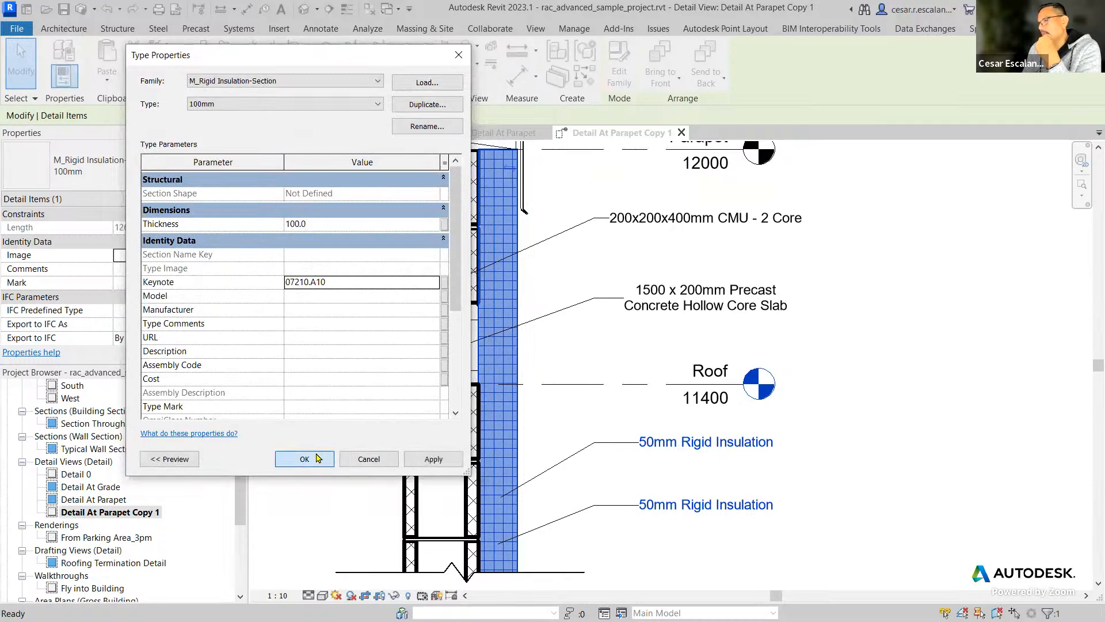
{"action": "left_click", "coordinate": [317, 459]}
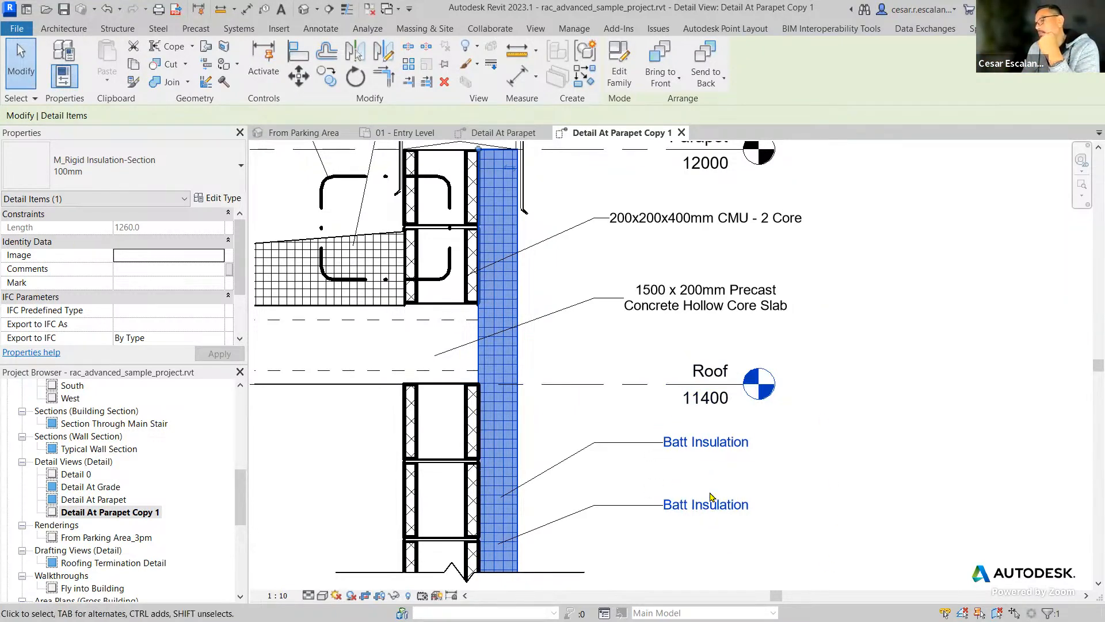
Review the keynote tags across the parapet detail and check the insulation's entry in the keynote table, cancelling without changes.
{"action": "middle_click_drag", "start_coordinate": [814, 464], "coordinate": [784, 504]}
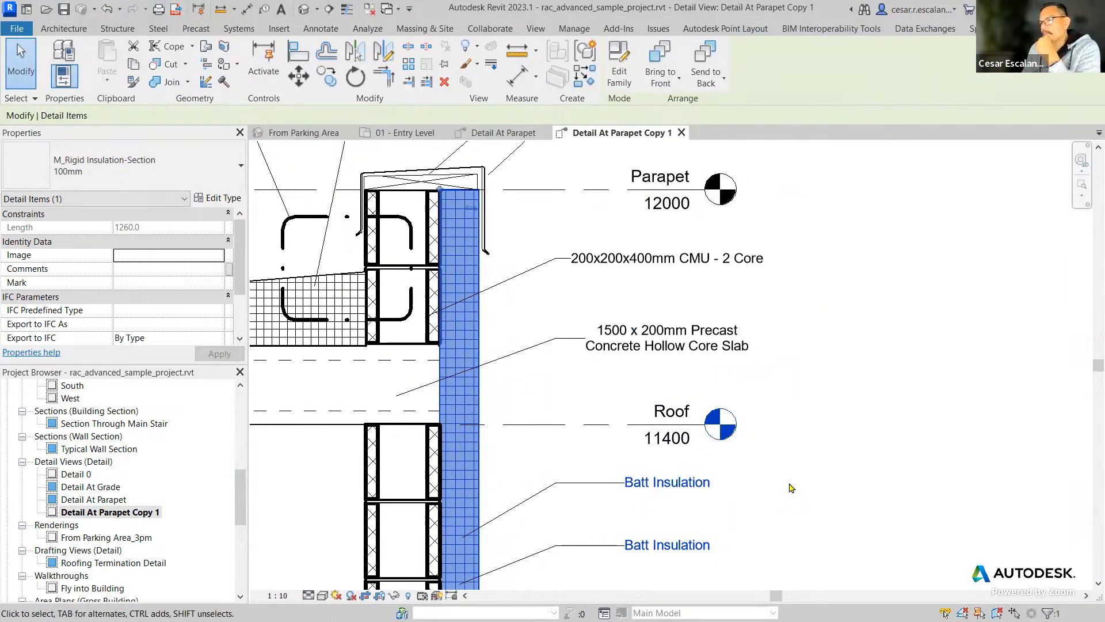
{"action": "scroll", "coordinate": [791, 487], "scroll_direction": "down", "scroll_amount": 2}
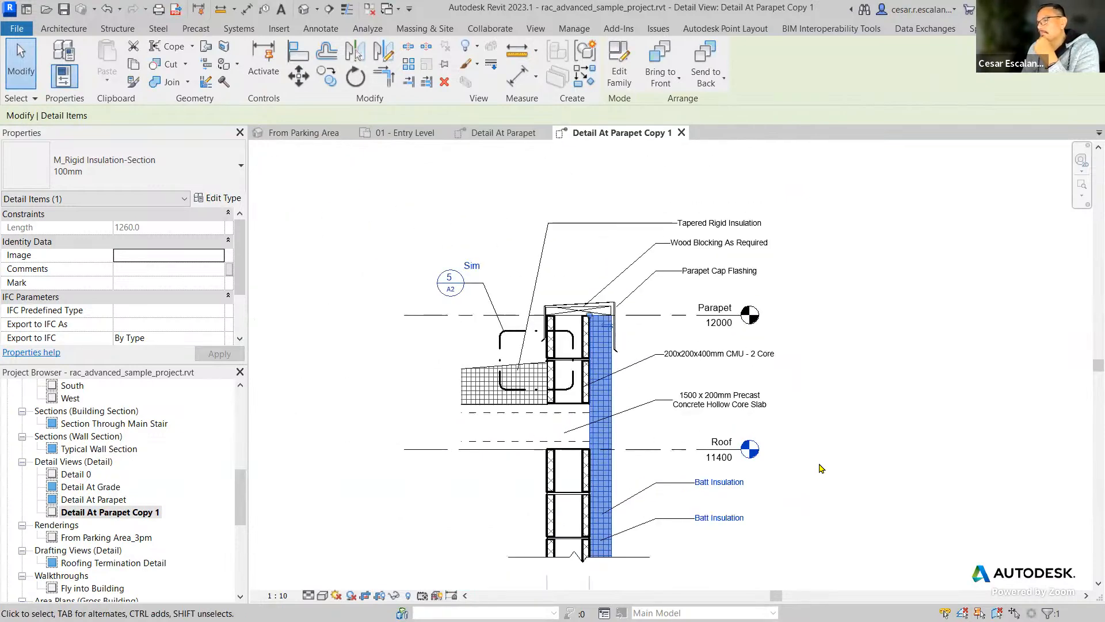
{"action": "scroll", "coordinate": [822, 468], "scroll_direction": "up", "scroll_amount": 2}
{"action": "scroll", "coordinate": [811, 490], "scroll_direction": "down", "scroll_amount": 4}
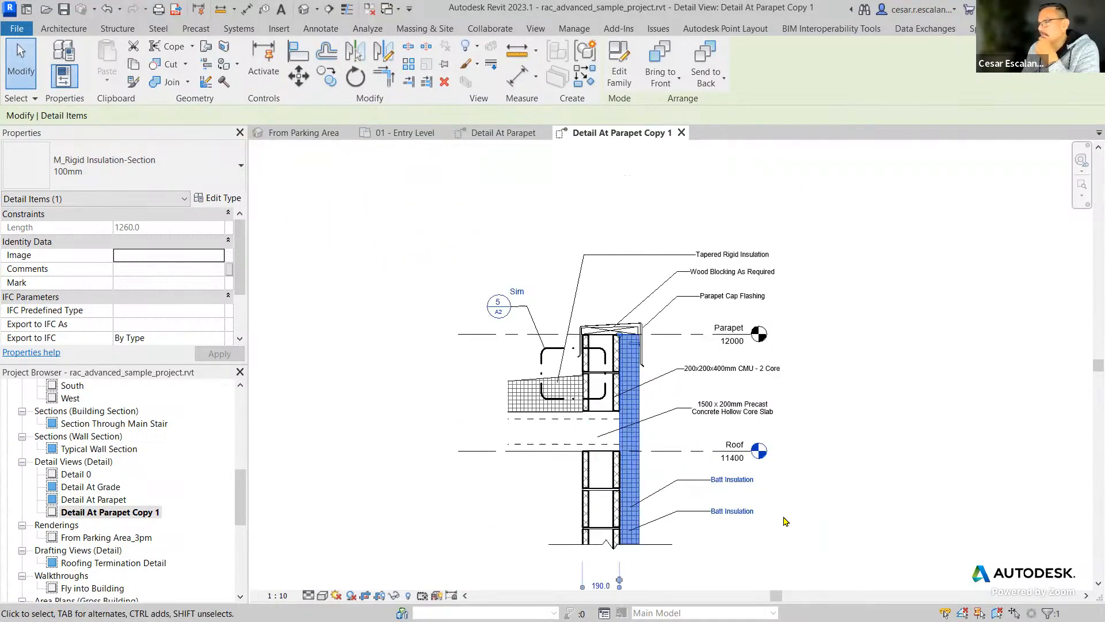
{"action": "scroll", "coordinate": [806, 498], "scroll_direction": "up", "scroll_amount": 4}
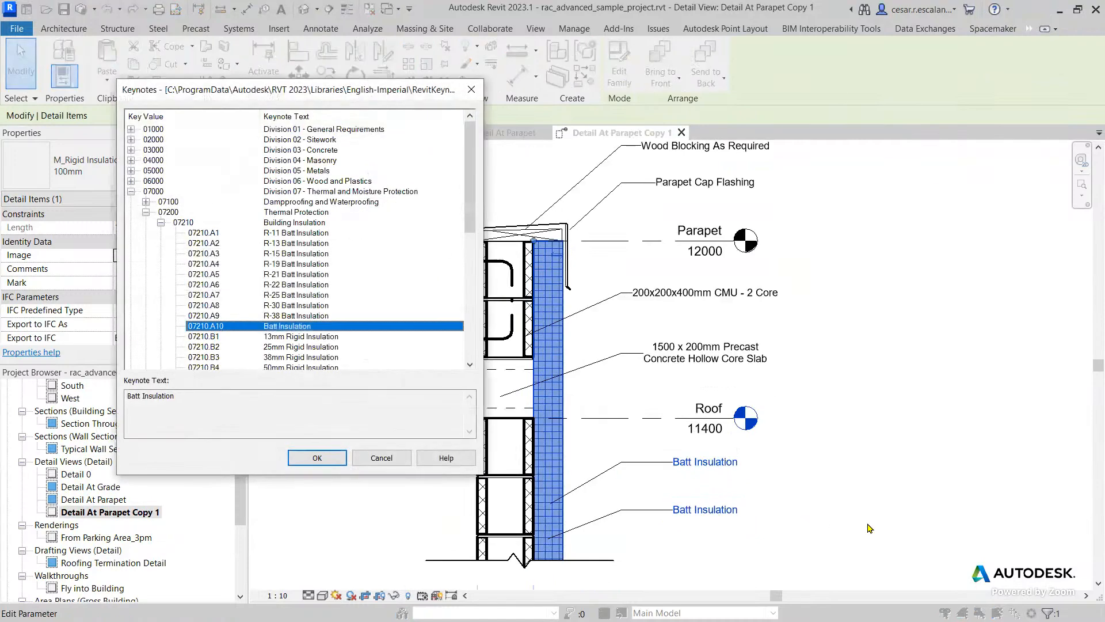
{"action": "left_click", "coordinate": [381, 458]}
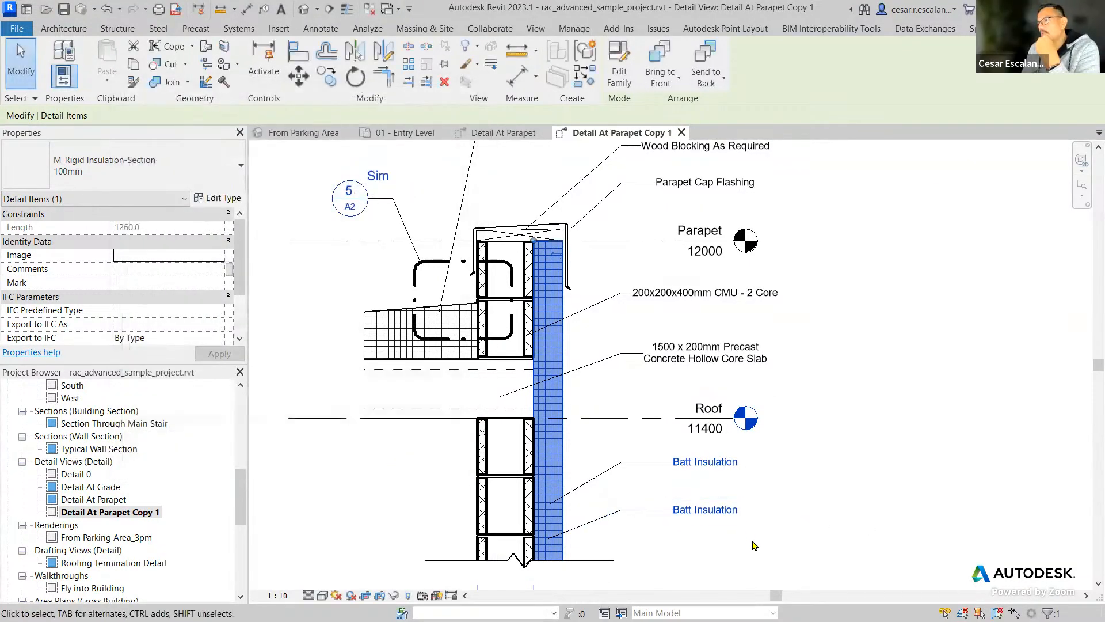
Place a vertical run of batting insulation over the rigid insulation, from the Parapet level down to the break line.
{"action": "scroll", "coordinate": [596, 484], "scroll_direction": "up", "scroll_amount": 2}
{"action": "left_click", "coordinate": [601, 452]}
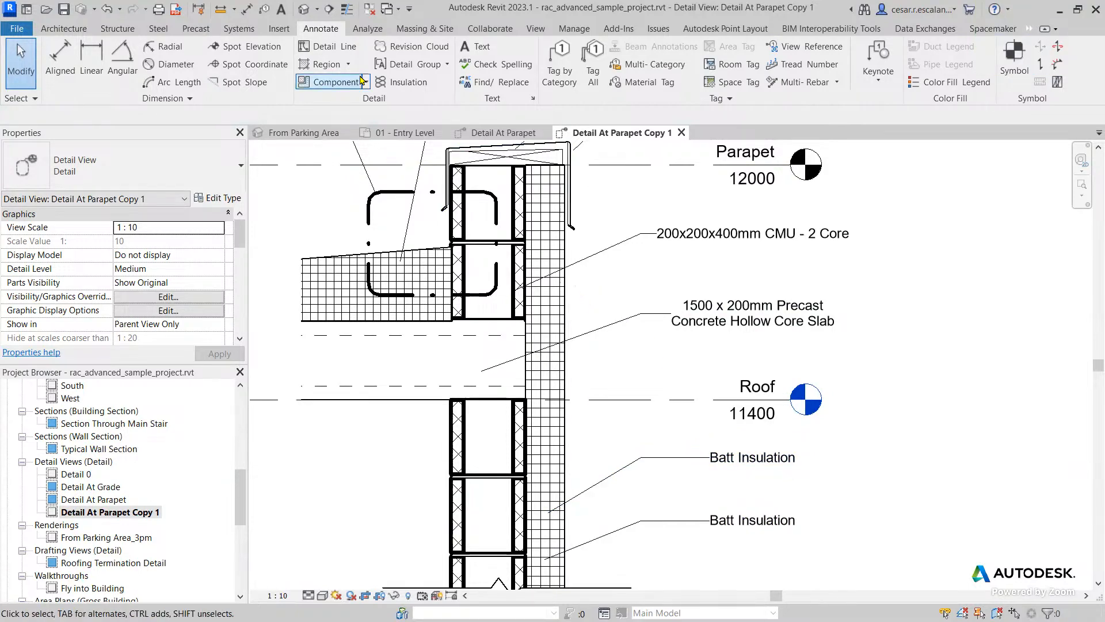
{"action": "left_click", "coordinate": [424, 83]}
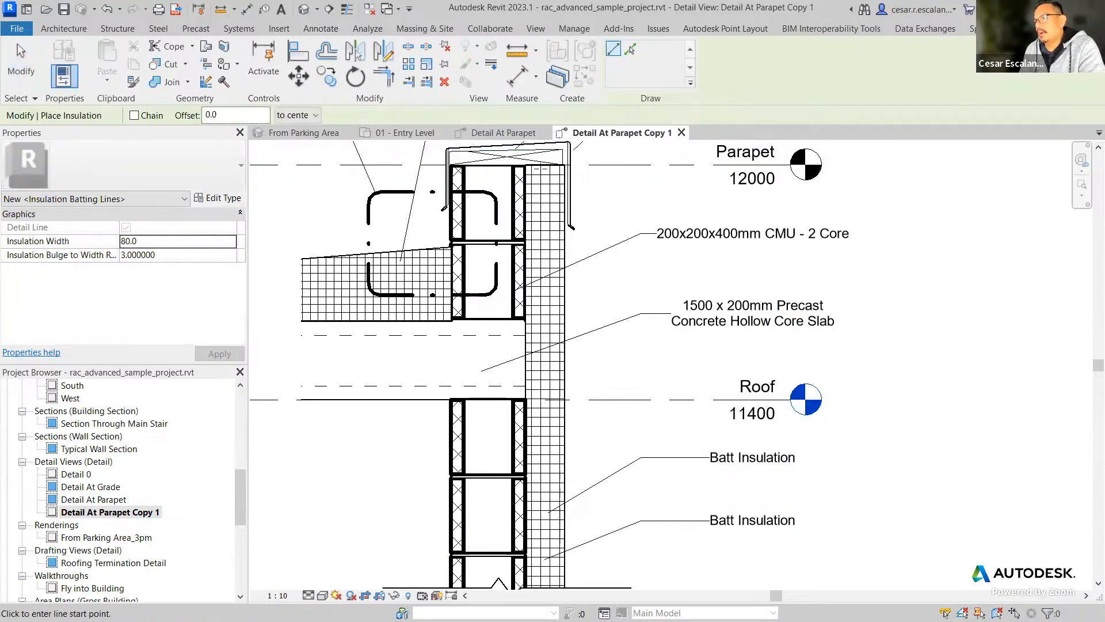
{"action": "left_click", "coordinate": [544, 166]}
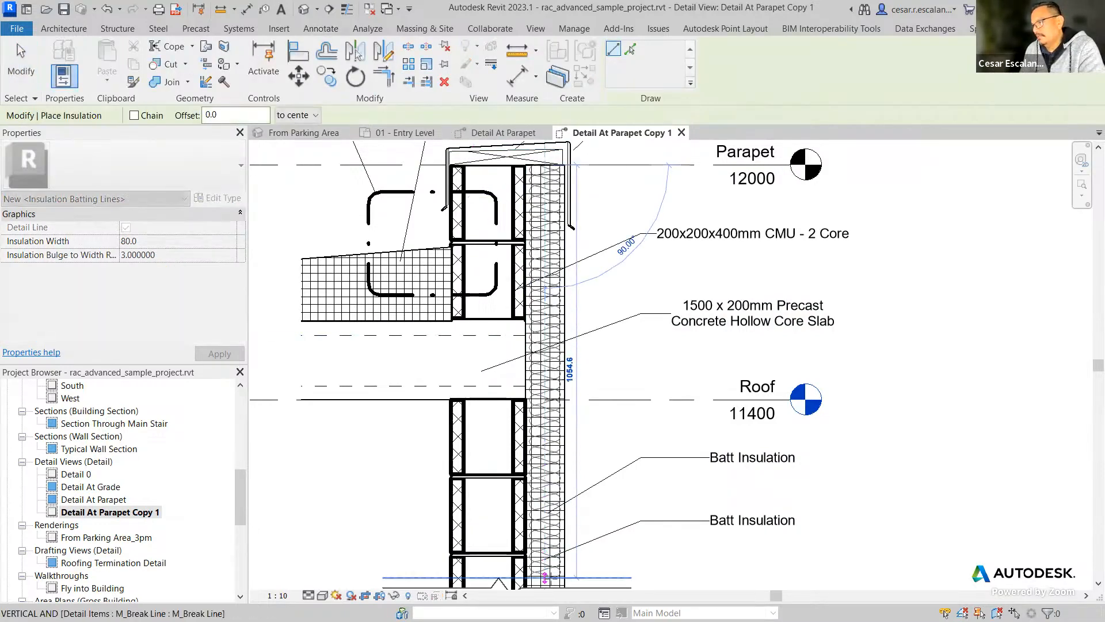
{"action": "left_click", "coordinate": [545, 575]}
{"action": "key", "text": "Escape"}
{"action": "key", "text": "Escape"}
Check the rigid insulation component beneath the batting lines, clear the selection and undo the batting insulation placement.
{"action": "scroll", "coordinate": [545, 432], "scroll_direction": "up", "scroll_amount": 3}
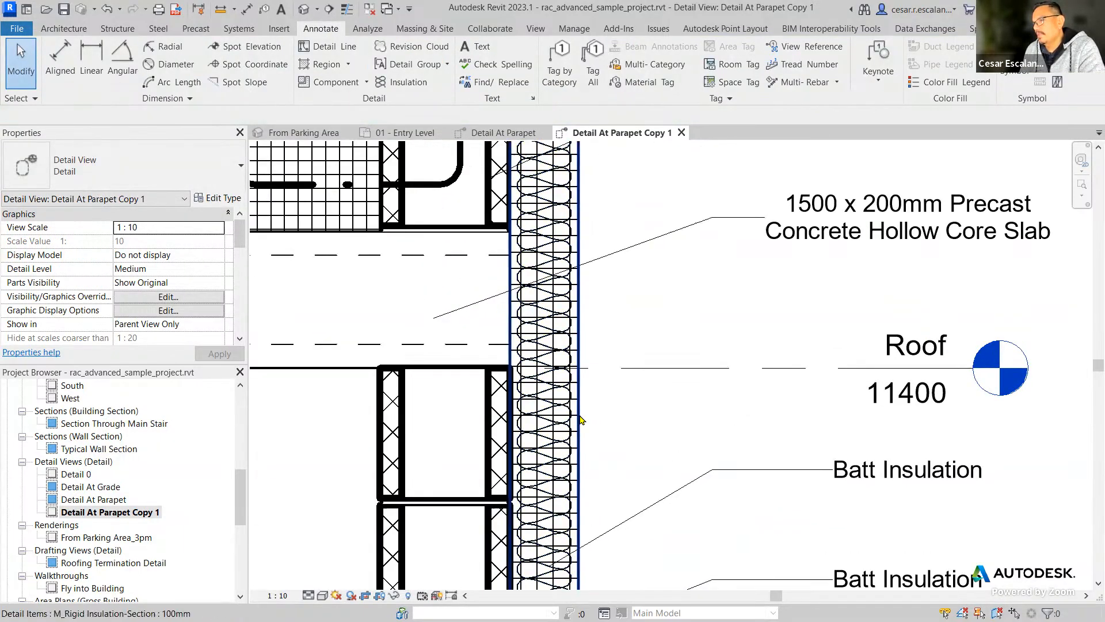
{"action": "left_click", "coordinate": [580, 420]}
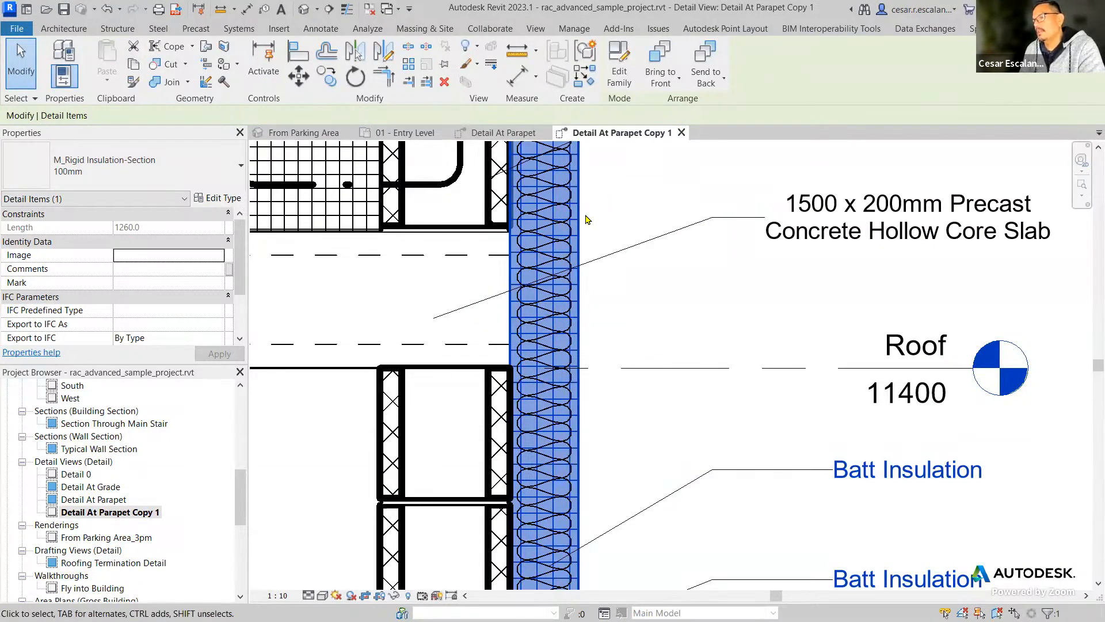
{"action": "left_click", "coordinate": [622, 299]}
{"action": "scroll", "coordinate": [596, 276], "scroll_direction": "down", "scroll_amount": 2}
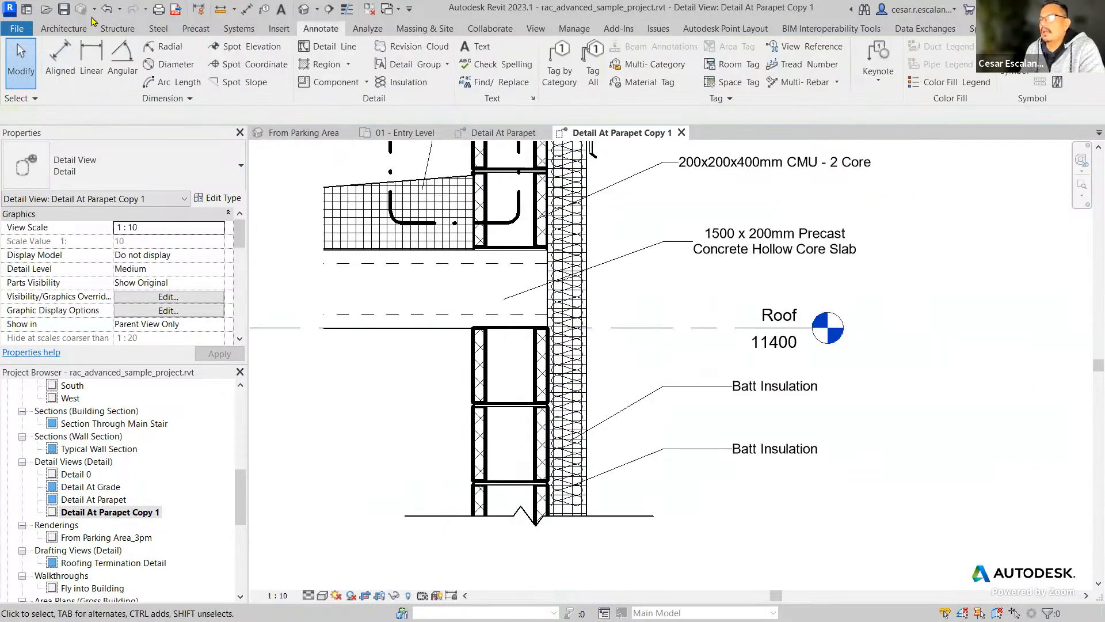
{"action": "left_click", "coordinate": [107, 9]}
{"action": "scroll", "coordinate": [908, 383], "scroll_direction": "down", "scroll_amount": 1}
{"action": "middle_click_drag", "start_coordinate": [911, 356], "coordinate": [858, 429]}
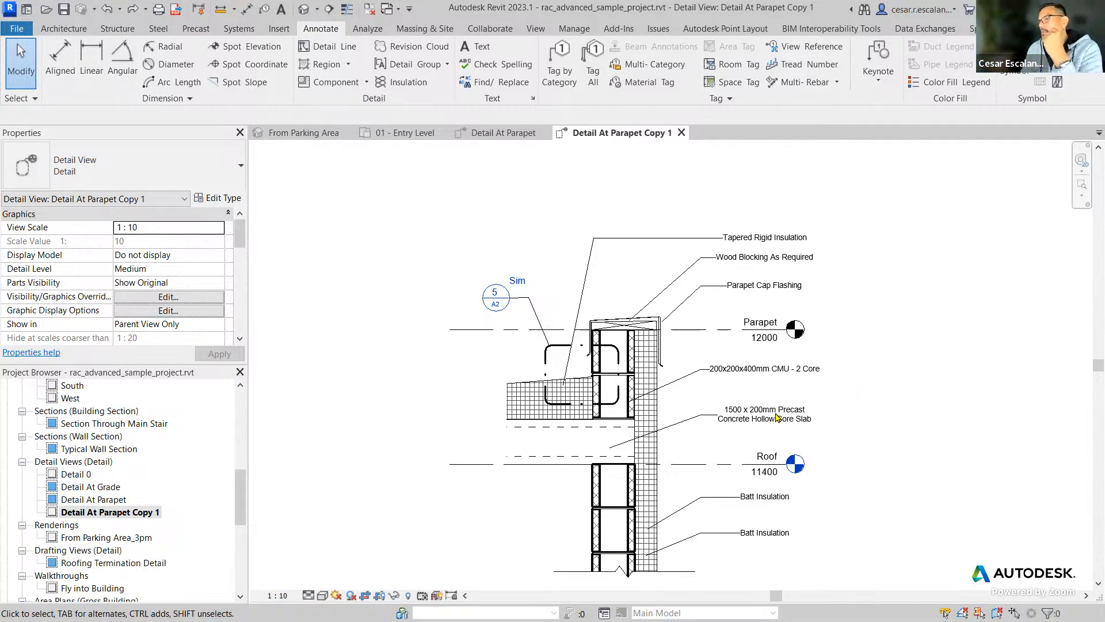
Review the Keynote parameter in the vertical rigid insulation's type properties without changing it, and clear the selection.
{"action": "left_click", "coordinate": [655, 413]}
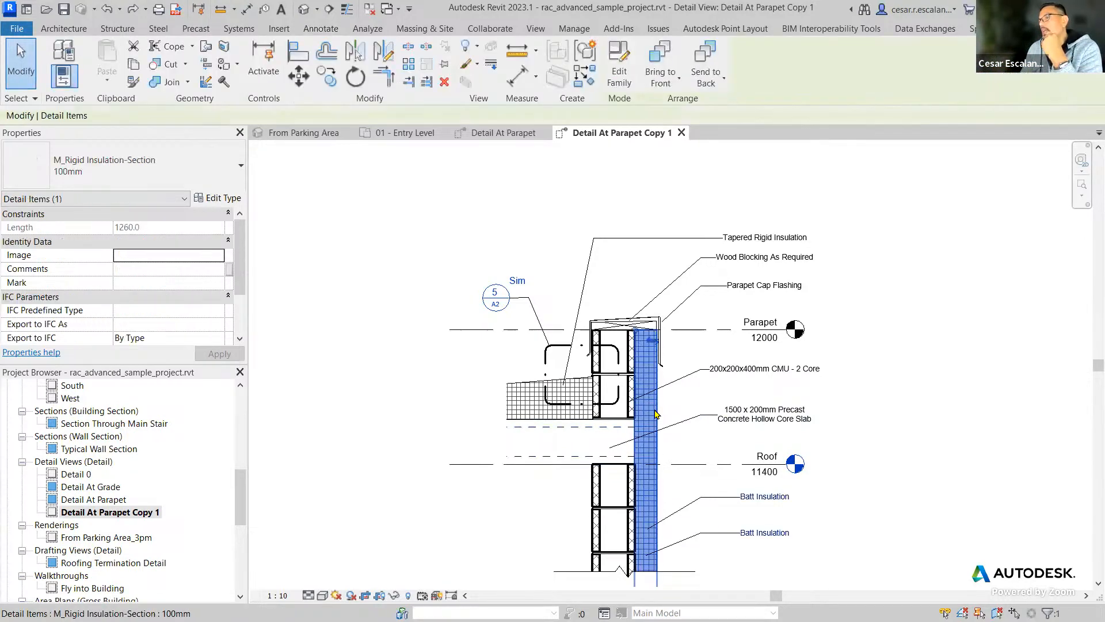
{"action": "left_click", "coordinate": [228, 199]}
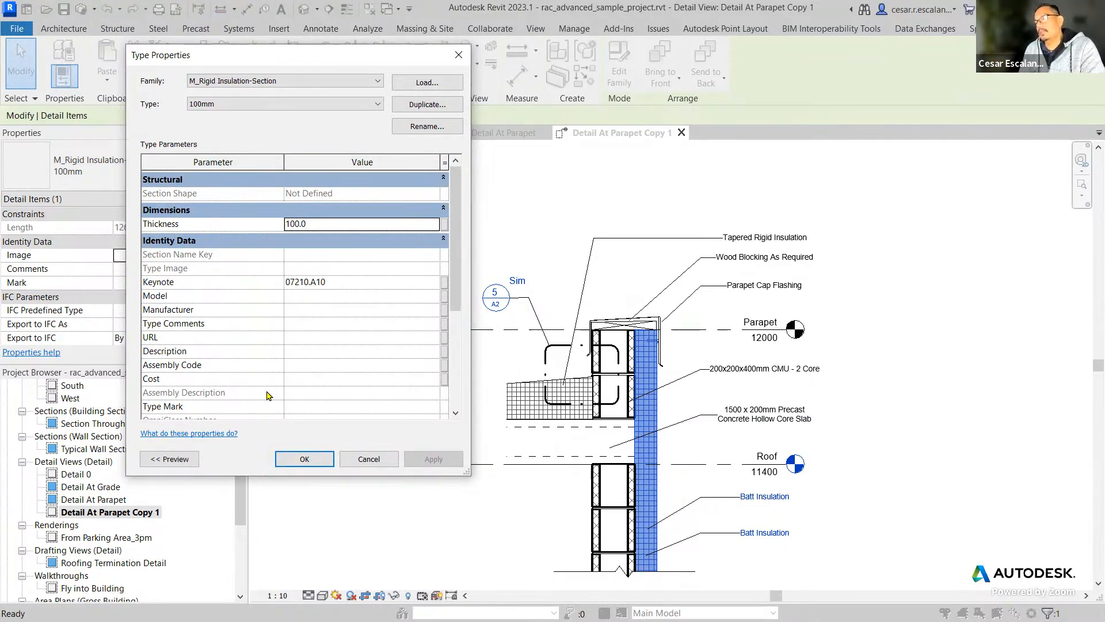
{"action": "left_click", "coordinate": [843, 304]}
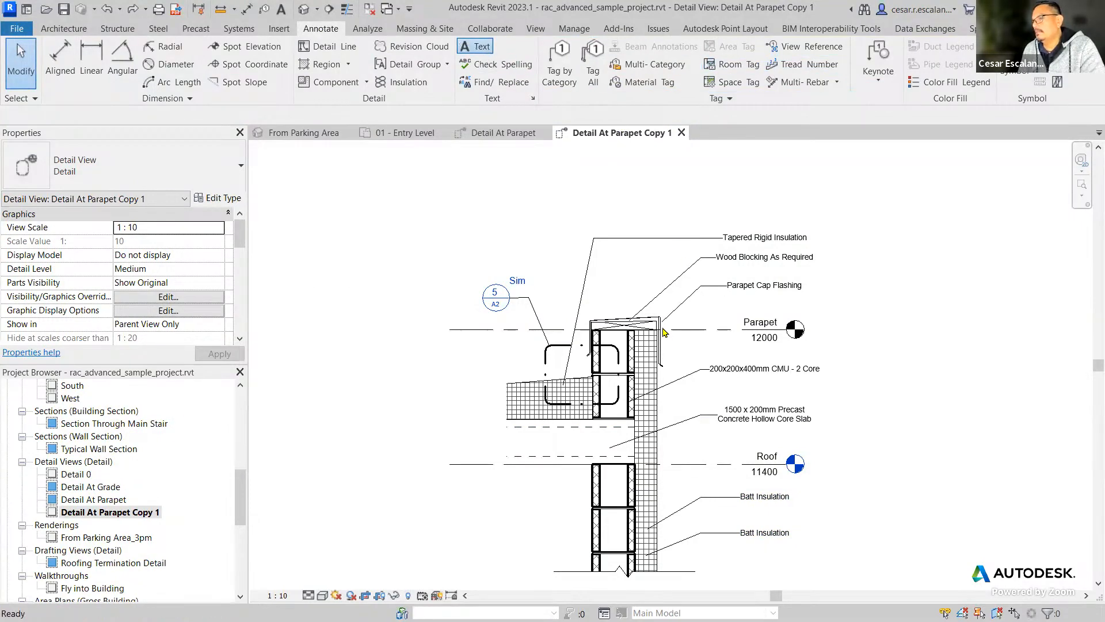
Start a text note with a two-segment leader from the parapet cap to above the Tapered Rigid Insulation tag.
{"action": "left_click", "coordinate": [478, 47]}
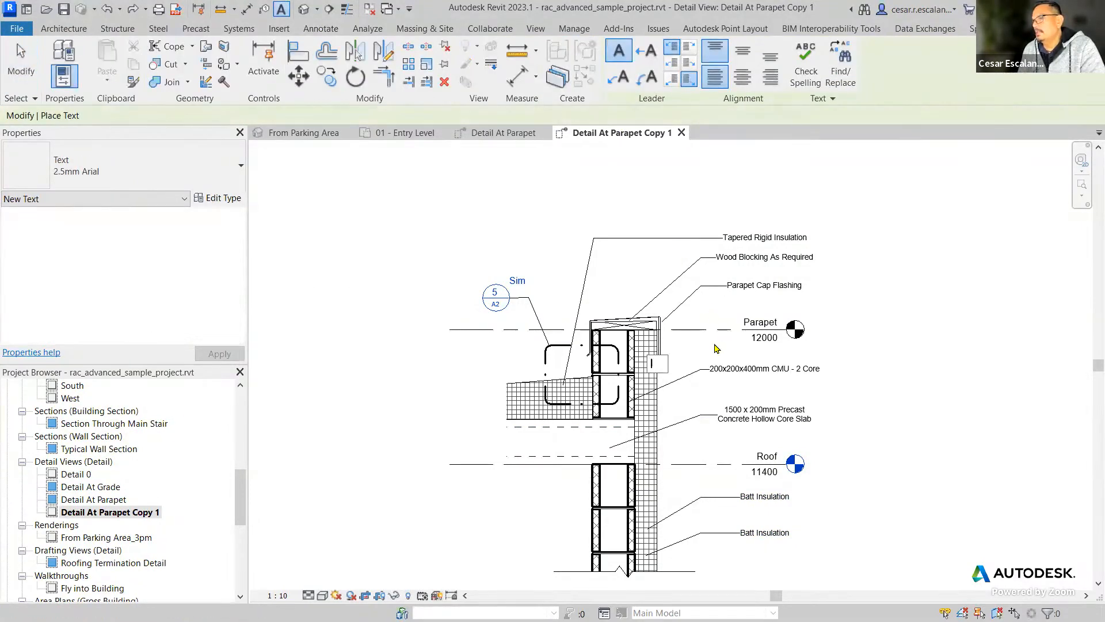
{"action": "left_click", "coordinate": [713, 343]}
{"action": "scroll", "coordinate": [709, 312], "scroll_direction": "up", "scroll_amount": 3}
{"action": "middle_click_drag", "start_coordinate": [710, 312], "coordinate": [665, 407]}
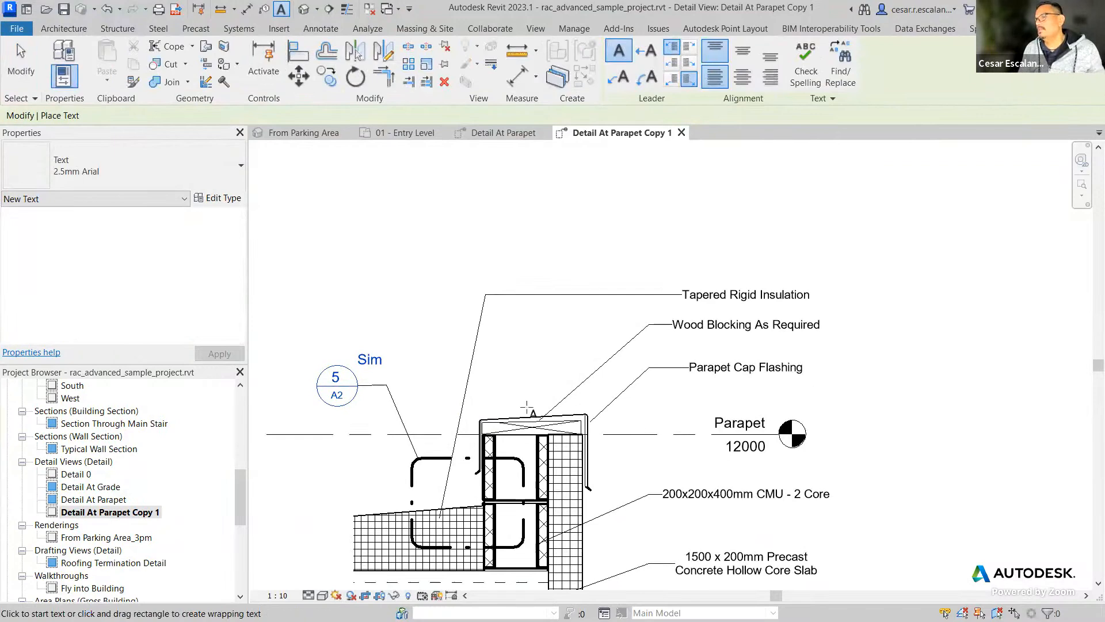
{"action": "left_click", "coordinate": [619, 77]}
{"action": "left_click", "coordinate": [500, 423]}
{"action": "left_click", "coordinate": [590, 246]}
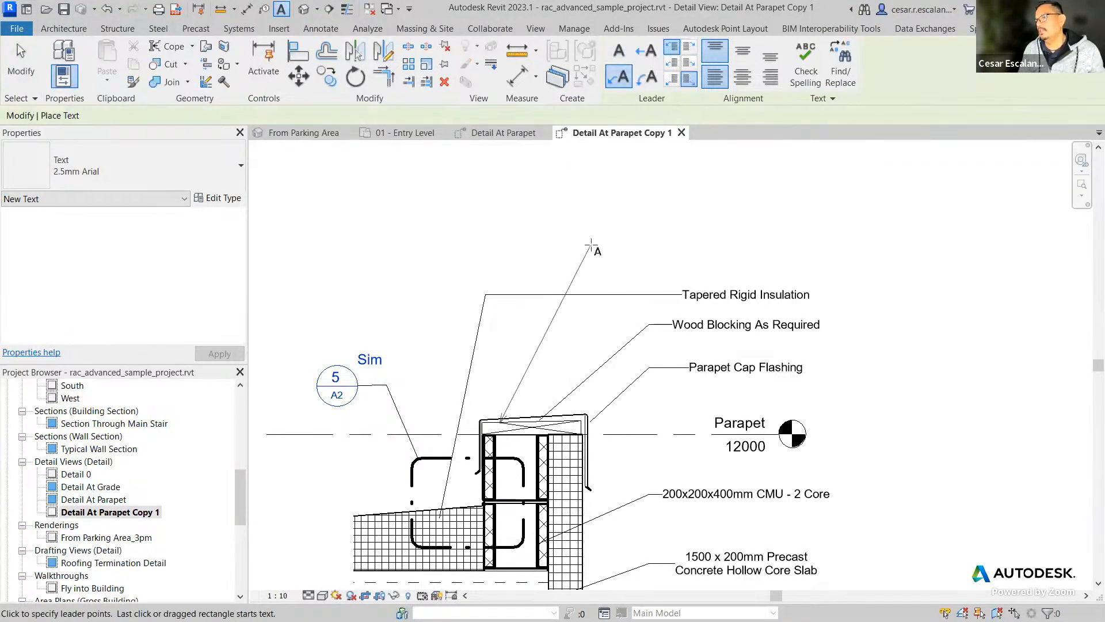
{"action": "left_click", "coordinate": [690, 245]}
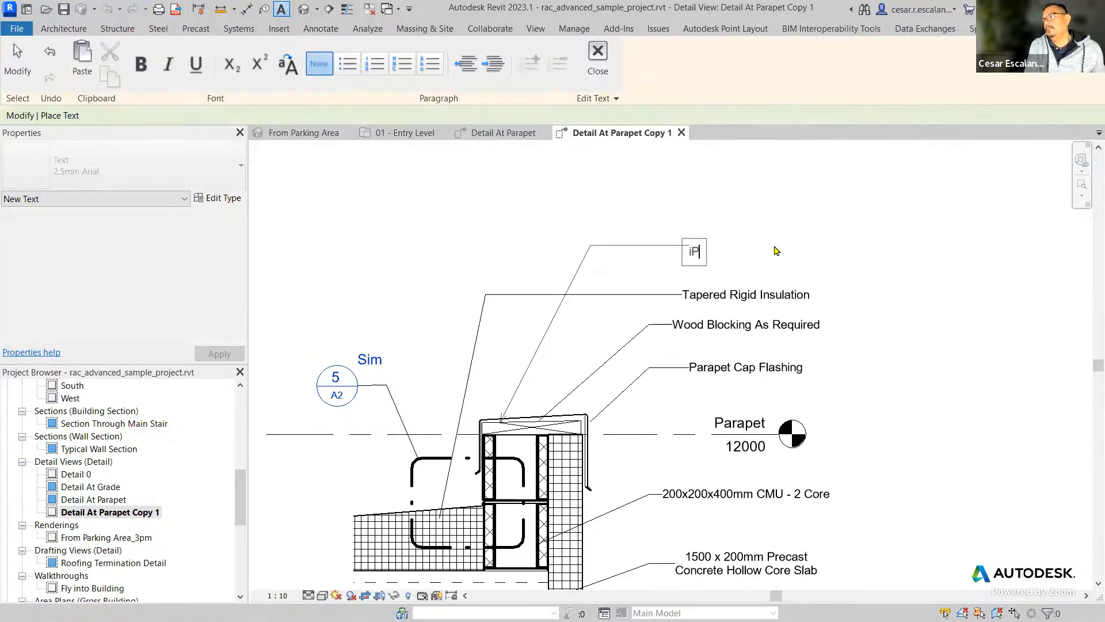
Enter "Parapet Cap" as the note's text and finish placing text.
{"action": "type", "text": "Parap"}
{"action": "key", "text": "BackSpace"}
{"action": "key", "text": "BackSpace"}
{"action": "key", "text": "BackSpace"}
{"action": "type", "text": "ra"}
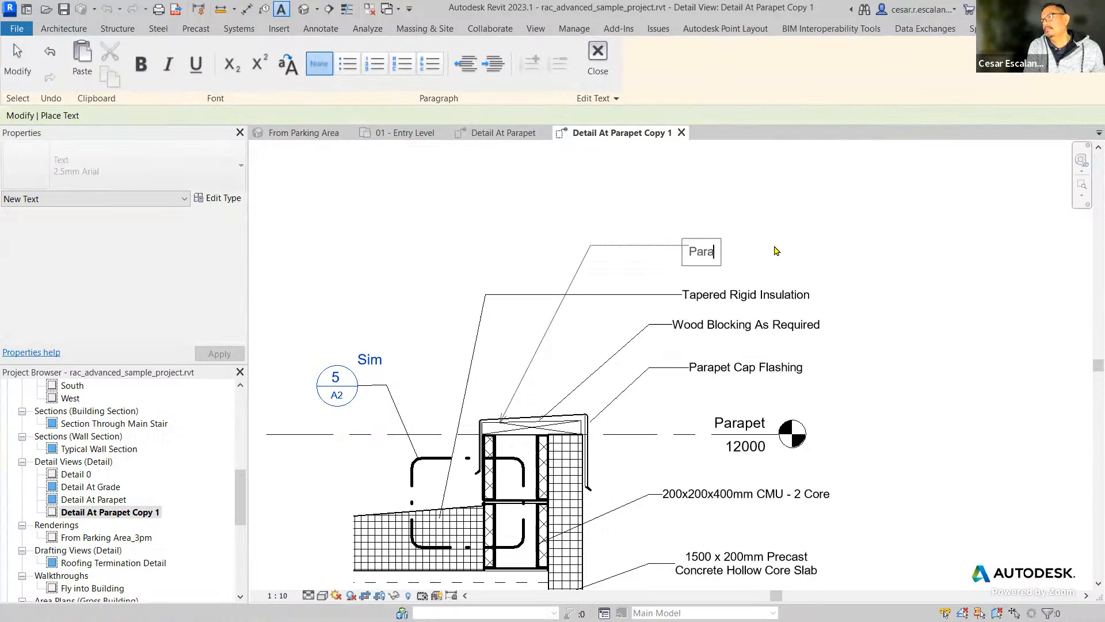
{"action": "type", "text": "pet Cap"}
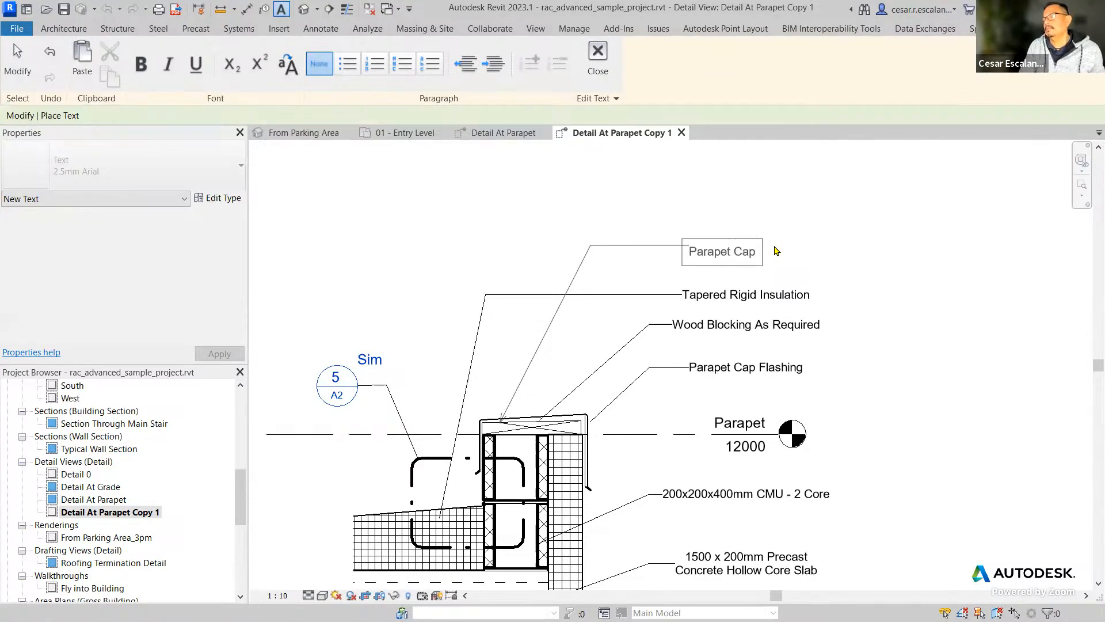
{"action": "left_click", "coordinate": [814, 290]}
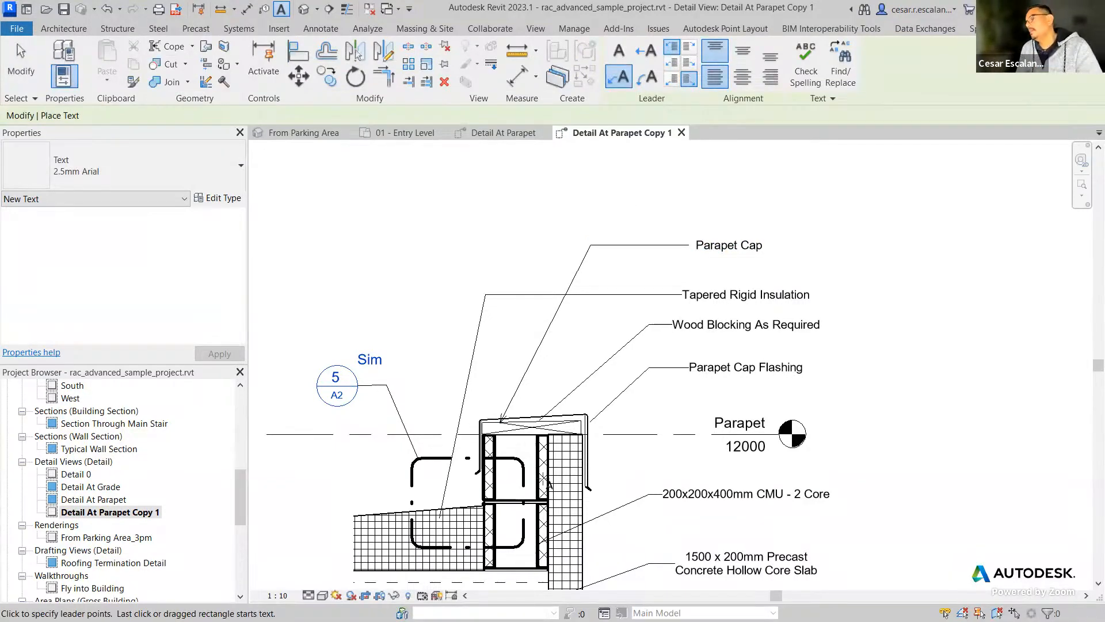
{"action": "key", "text": "Escape"}
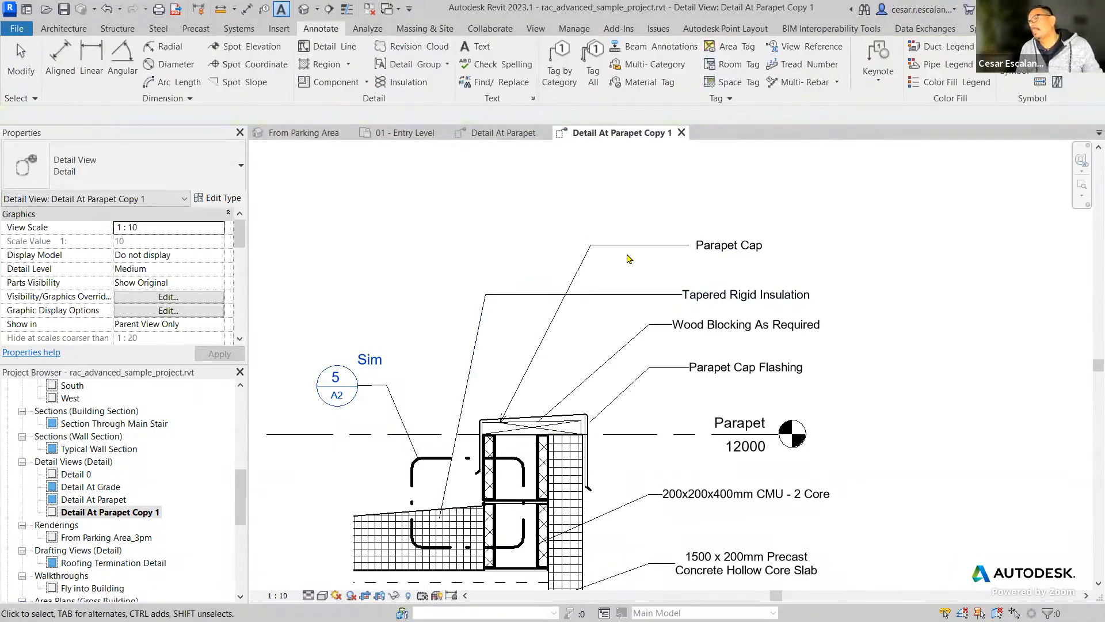
Delete the Parapet Cap text note together with its leader.
{"action": "left_click", "coordinate": [630, 246]}
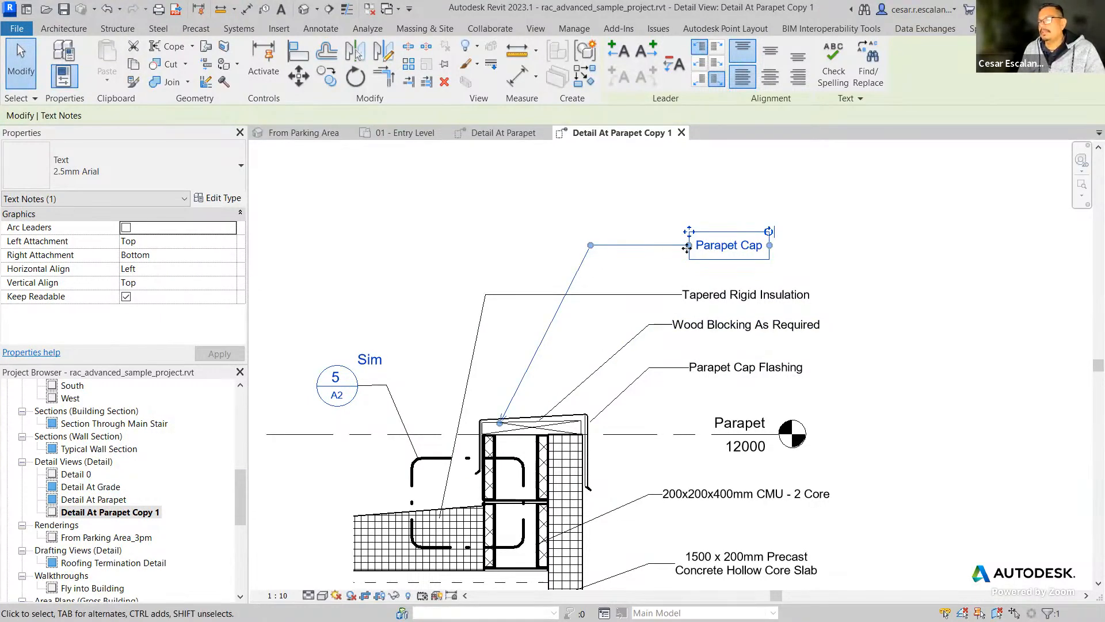
{"action": "key", "text": "Delete"}
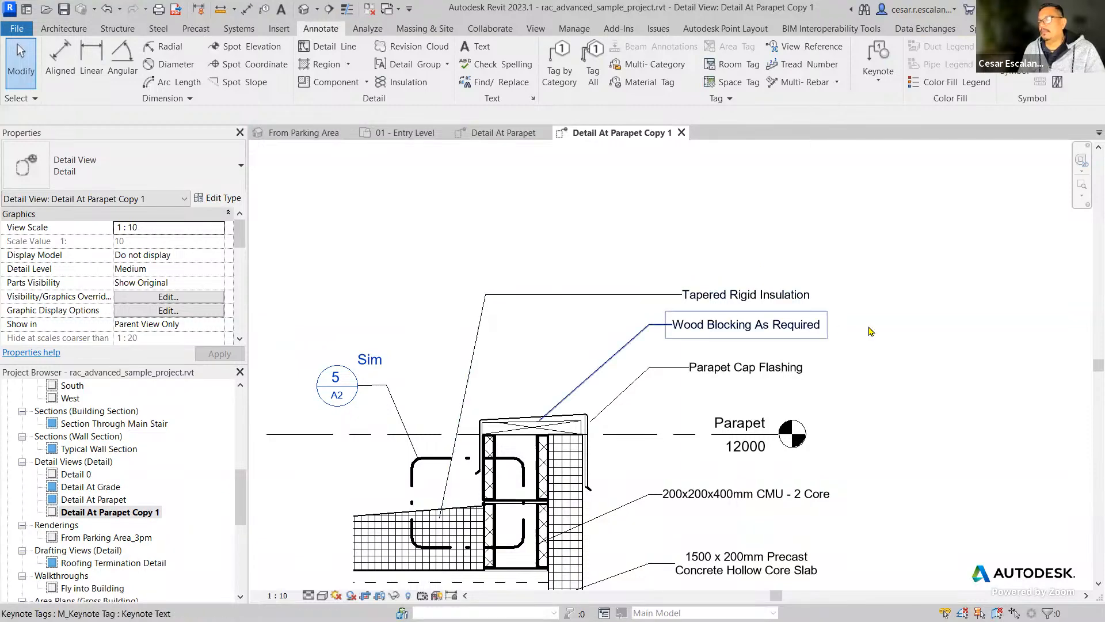
{"action": "scroll", "coordinate": [869, 301], "scroll_direction": "down", "scroll_amount": 4}
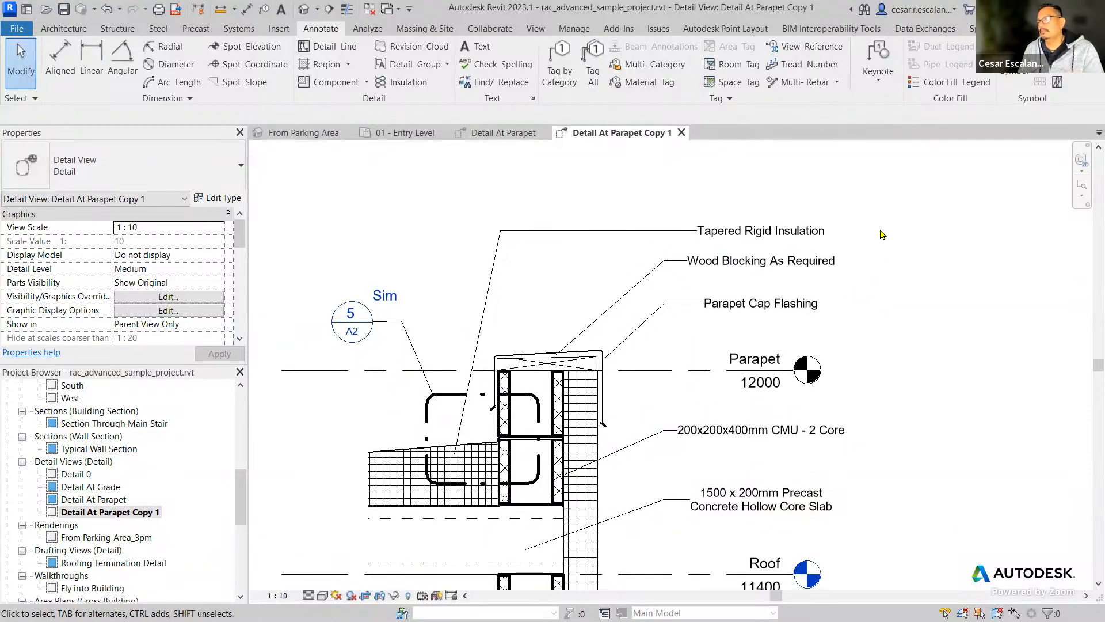
{"action": "scroll", "coordinate": [858, 416], "scroll_direction": "up", "scroll_amount": 1}
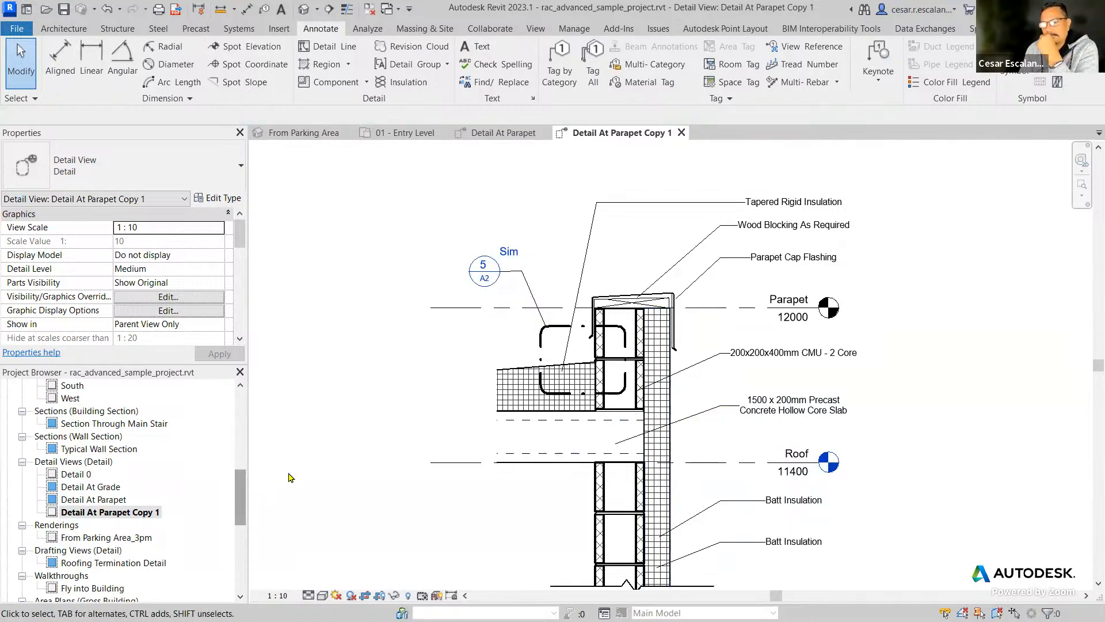
{"action": "middle_click_drag", "start_coordinate": [939, 338], "coordinate": [902, 371]}
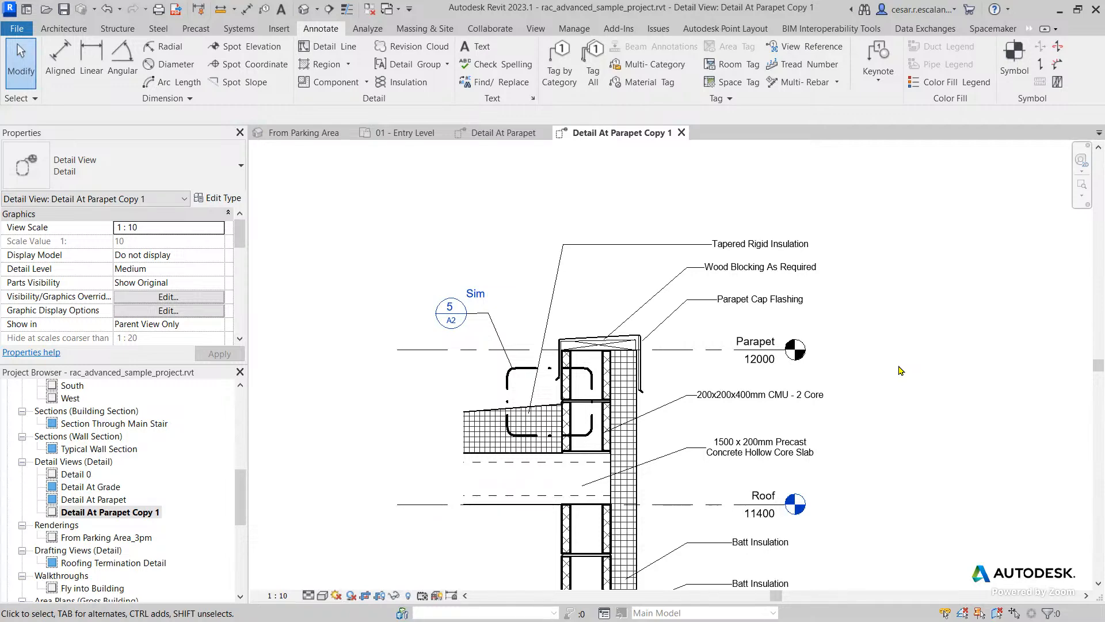
Inspect the type properties of the Concrete Block repeating detail below the Roof level, cancel them and clear the selection.
{"action": "scroll", "coordinate": [699, 437], "scroll_direction": "up", "scroll_amount": 3}
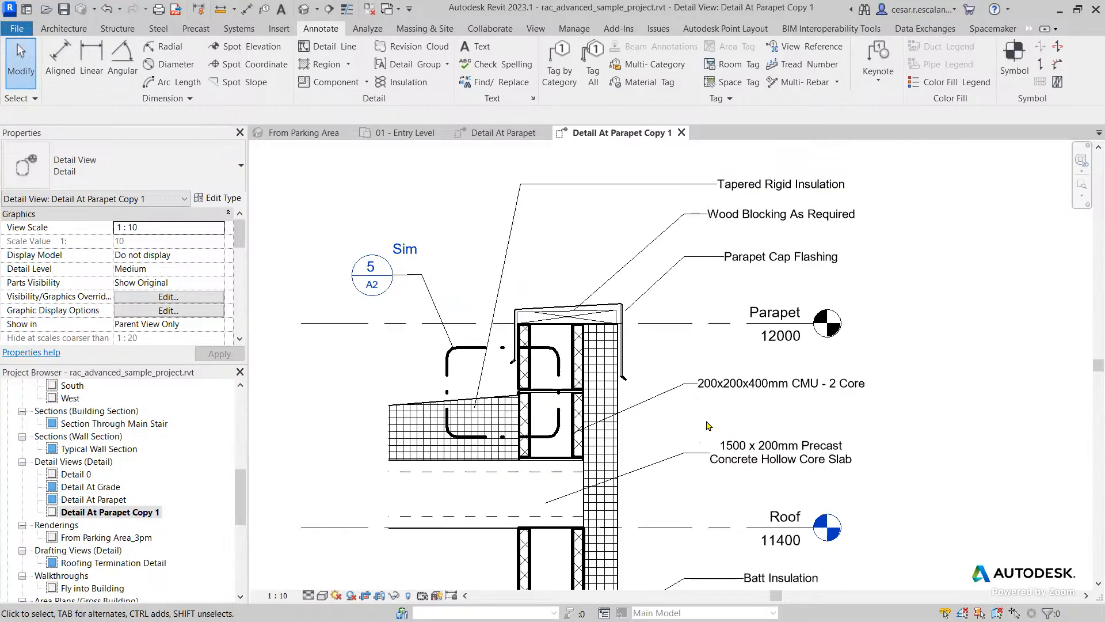
{"action": "middle_click_drag", "start_coordinate": [716, 466], "coordinate": [779, 335]}
{"action": "left_click", "coordinate": [591, 498]}
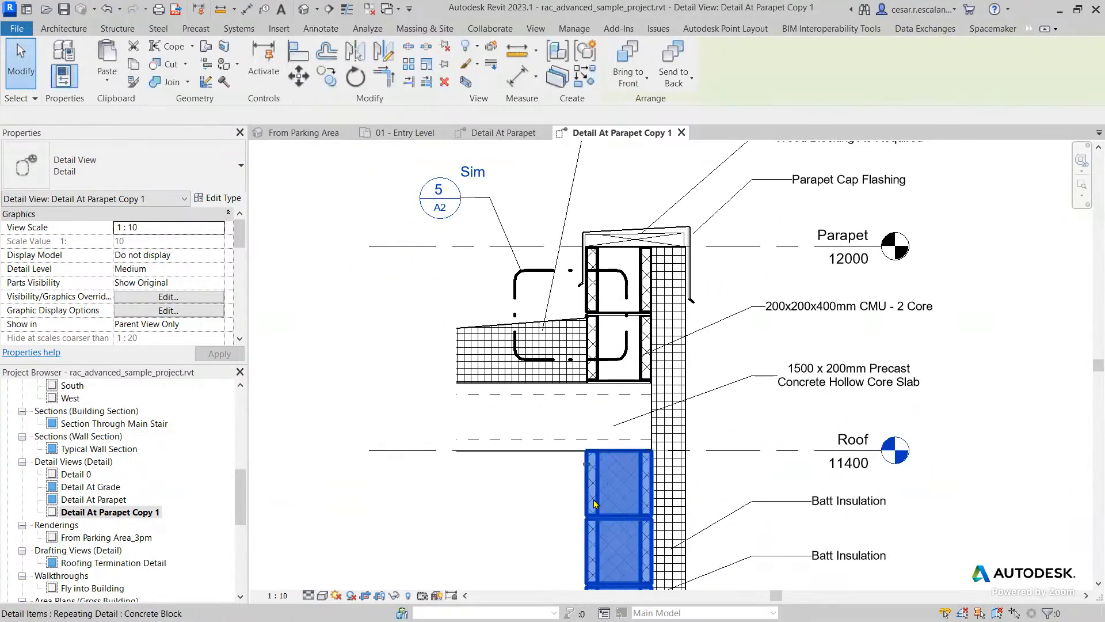
{"action": "left_click", "coordinate": [233, 200]}
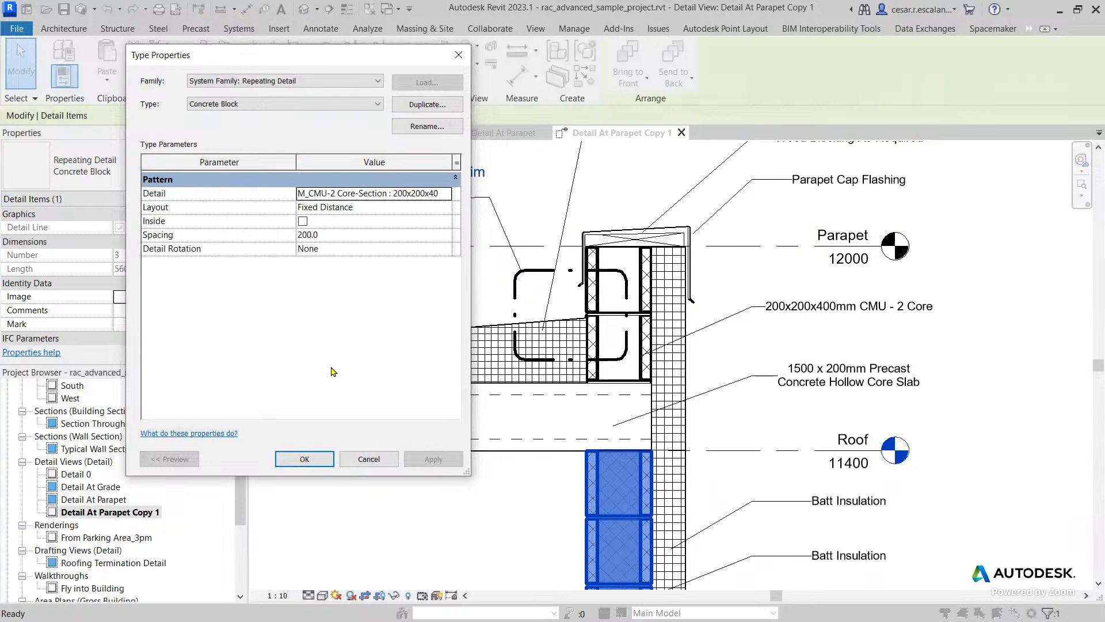
{"action": "left_click", "coordinate": [366, 458]}
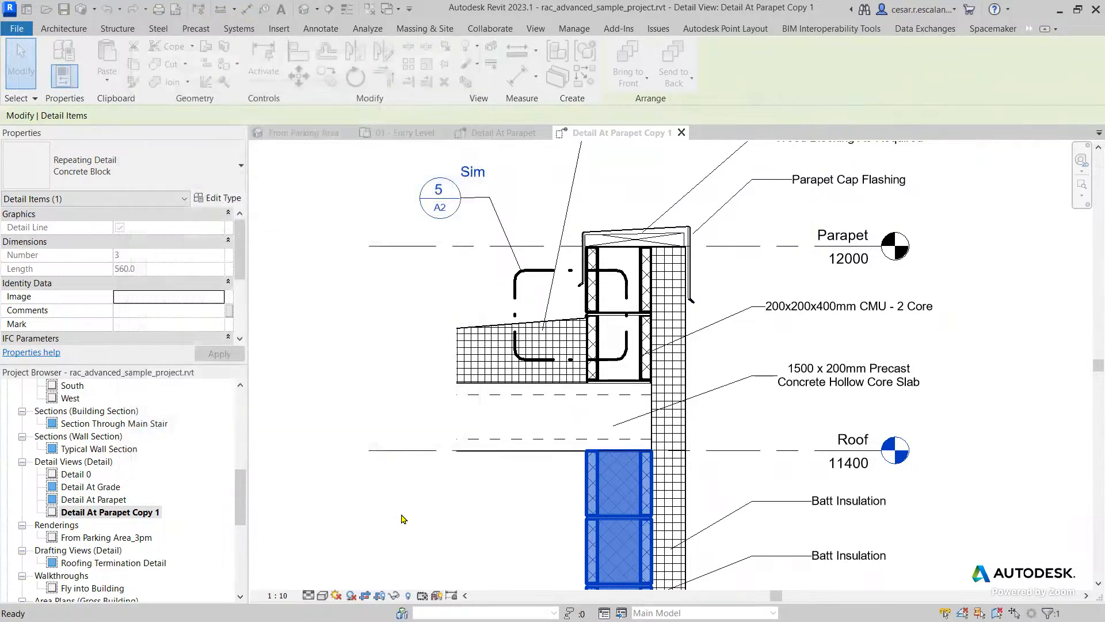
{"action": "left_click", "coordinate": [426, 511]}
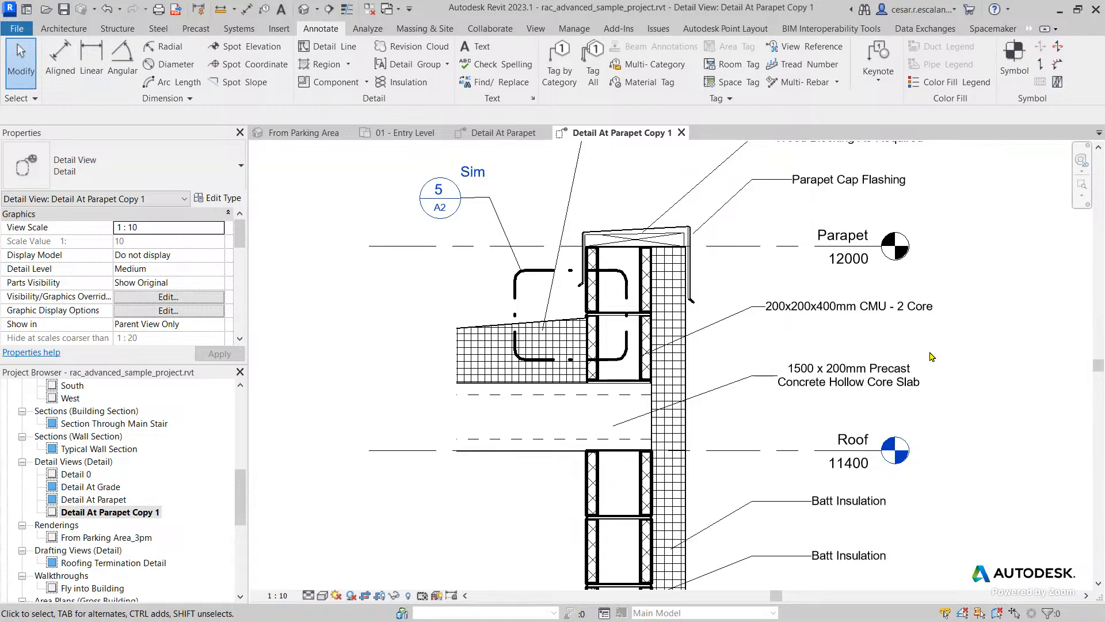
{"action": "middle_click_drag", "start_coordinate": [943, 412], "coordinate": [895, 376]}
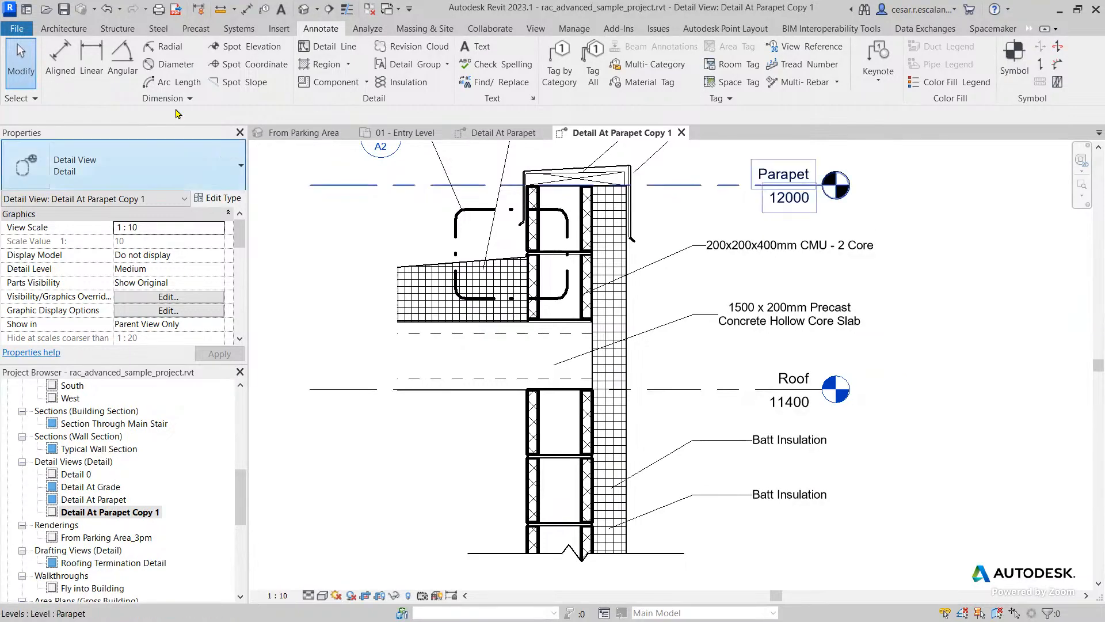
{"action": "left_click", "coordinate": [67, 28]}
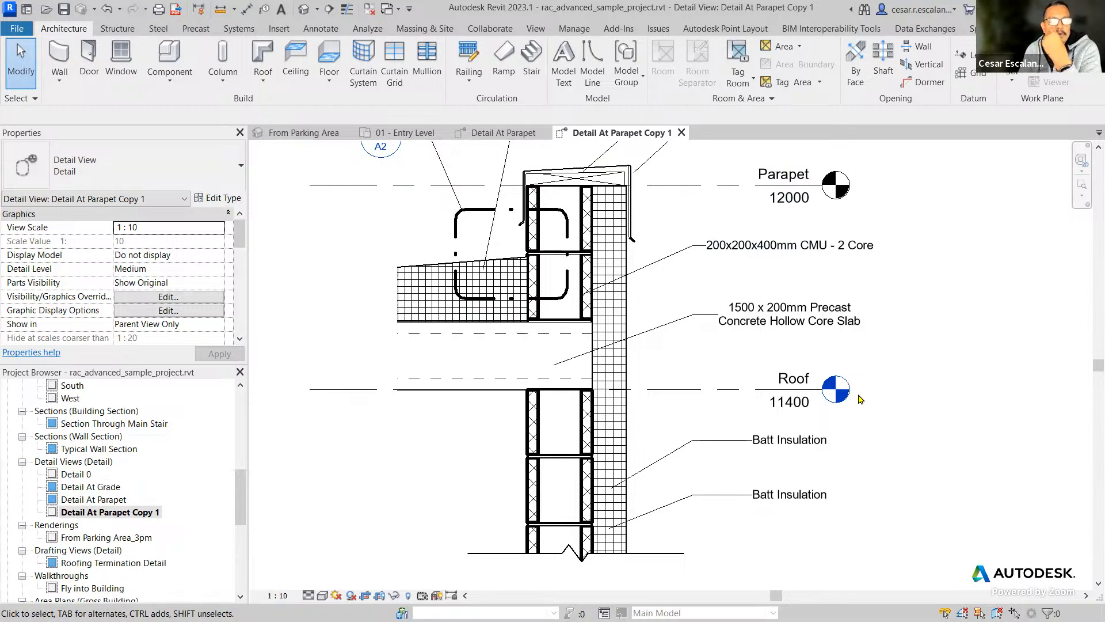
{"action": "left_click", "coordinate": [592, 75]}
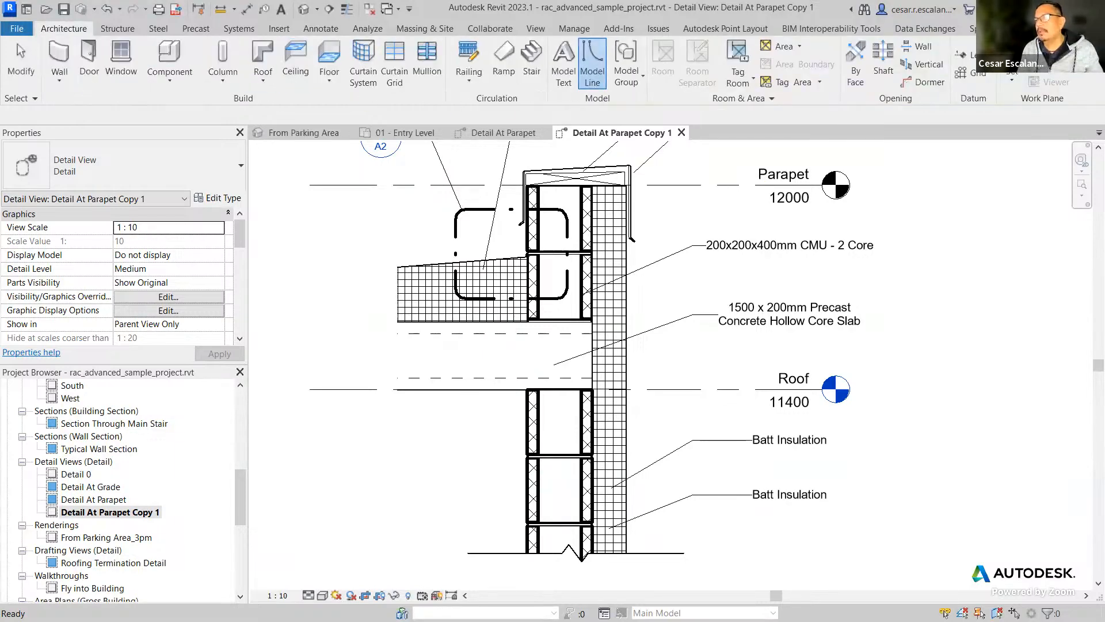
Draw a vertical <Thin Lines> detail line through the concrete block wall, from just below the Parapet level to past the break line.
{"action": "left_click", "coordinate": [320, 29]}
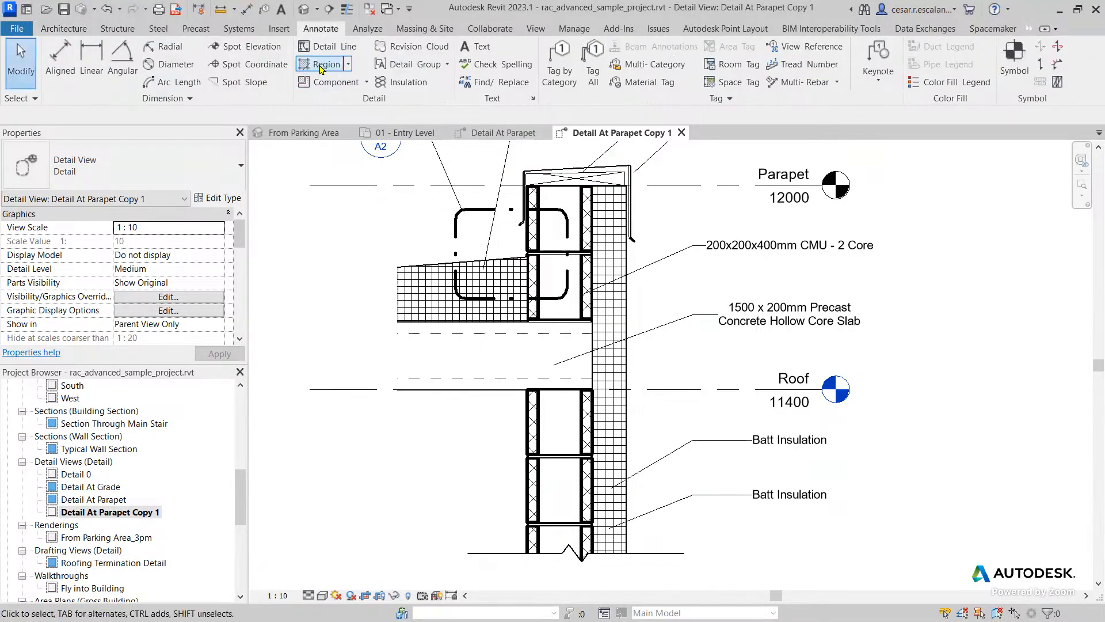
{"action": "left_click", "coordinate": [331, 48]}
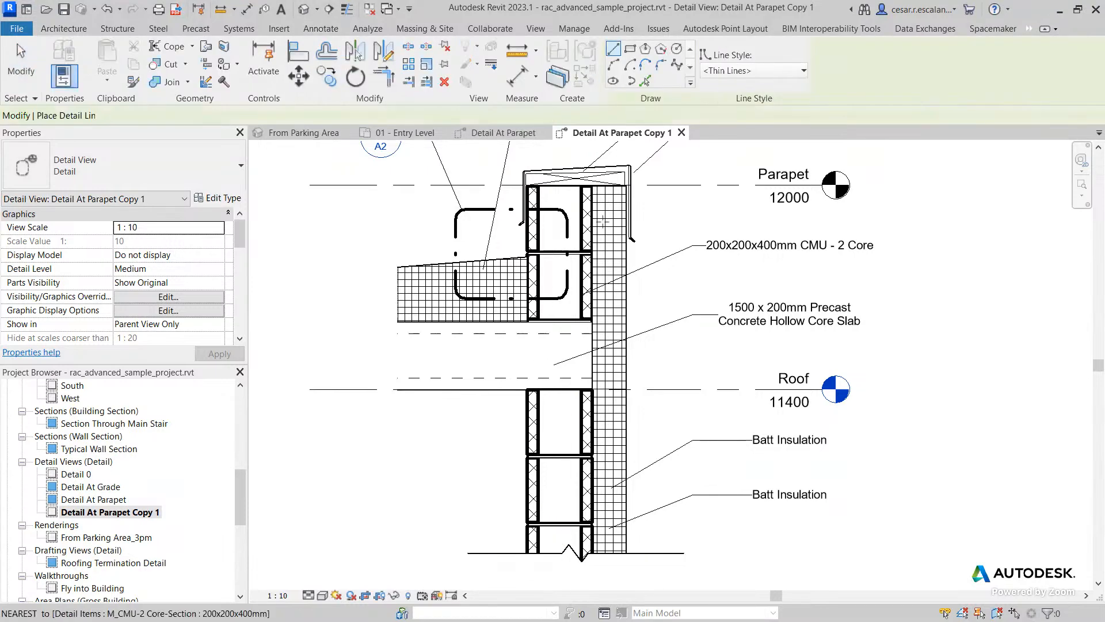
{"action": "left_click", "coordinate": [565, 196]}
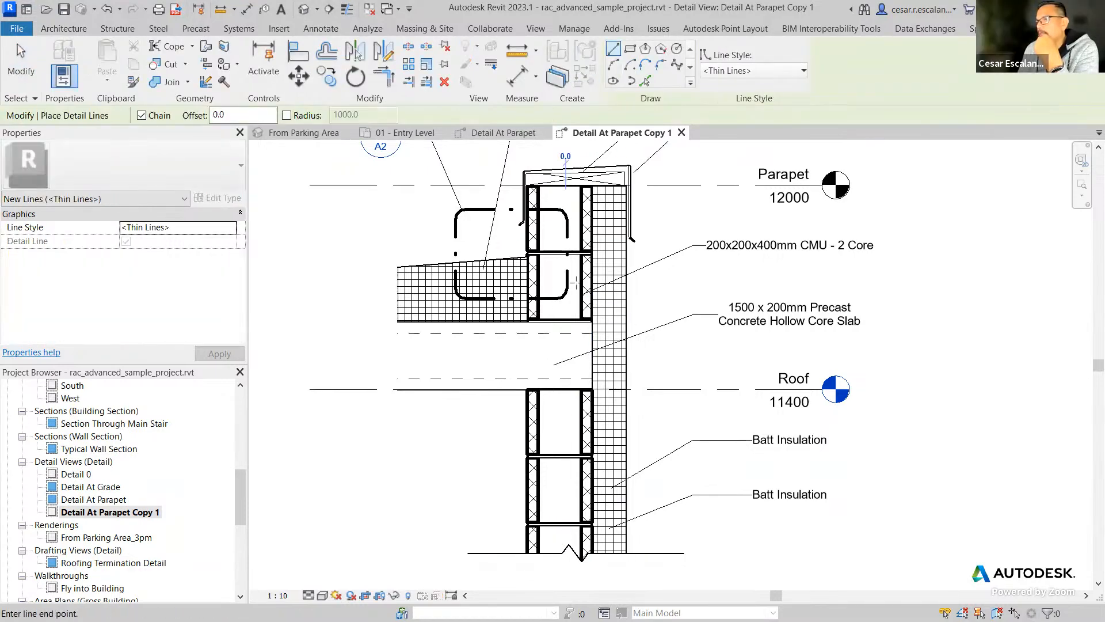
{"action": "left_click", "coordinate": [565, 568]}
{"action": "left_click", "coordinate": [17, 72]}
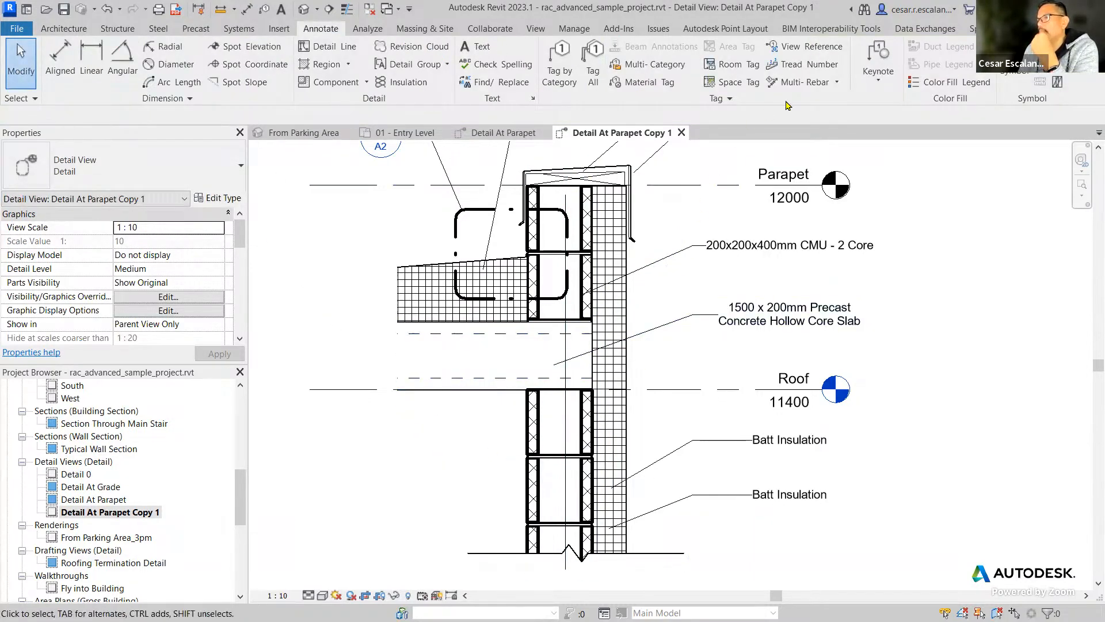
{"action": "left_click", "coordinate": [878, 81]}
{"action": "left_click", "coordinate": [857, 104]}
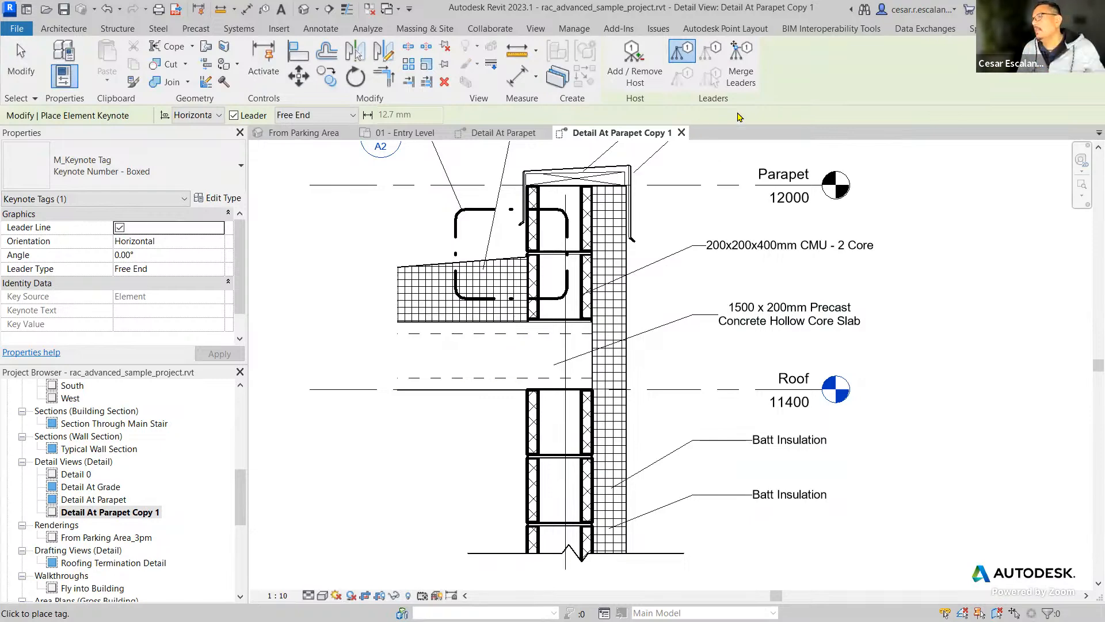
{"action": "key", "text": "Escape"}
{"action": "key", "text": "Escape"}
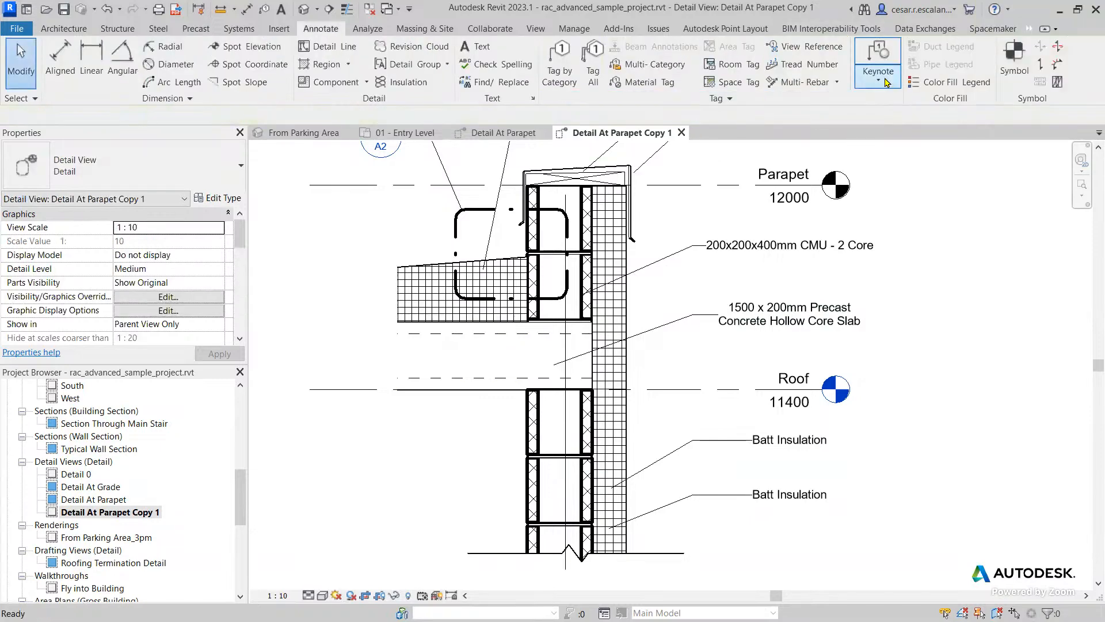
Place a boxed user keynote above the Roof level label, with its leader starting where the vertical detail line crosses the precast slab.
{"action": "left_click", "coordinate": [887, 83]}
{"action": "left_click", "coordinate": [861, 155]}
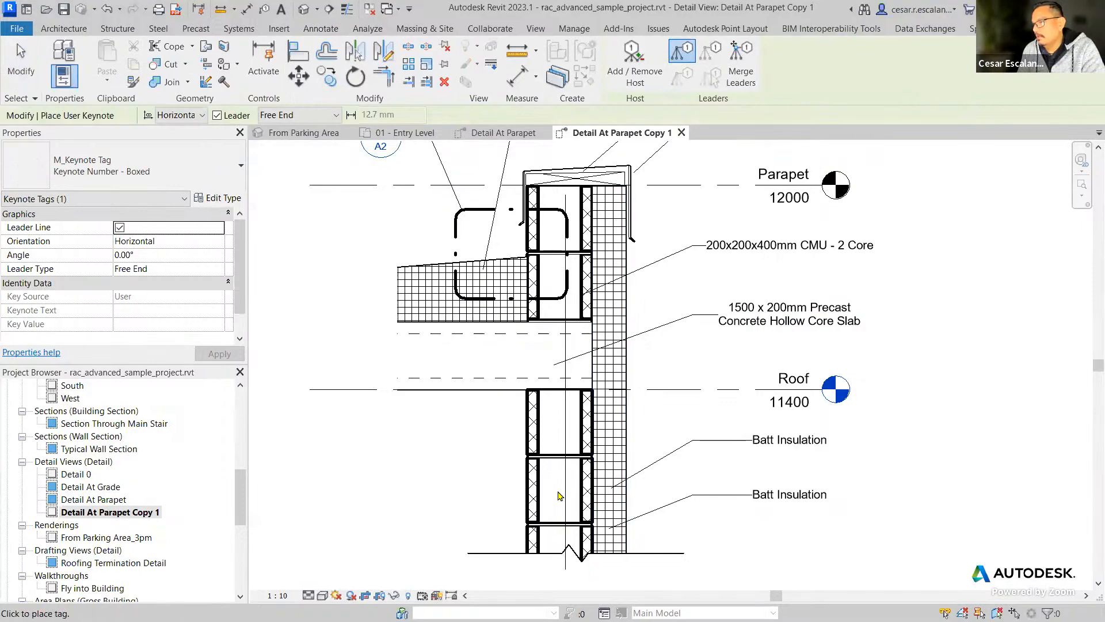
{"action": "scroll", "coordinate": [599, 323], "scroll_direction": "up", "scroll_amount": 6}
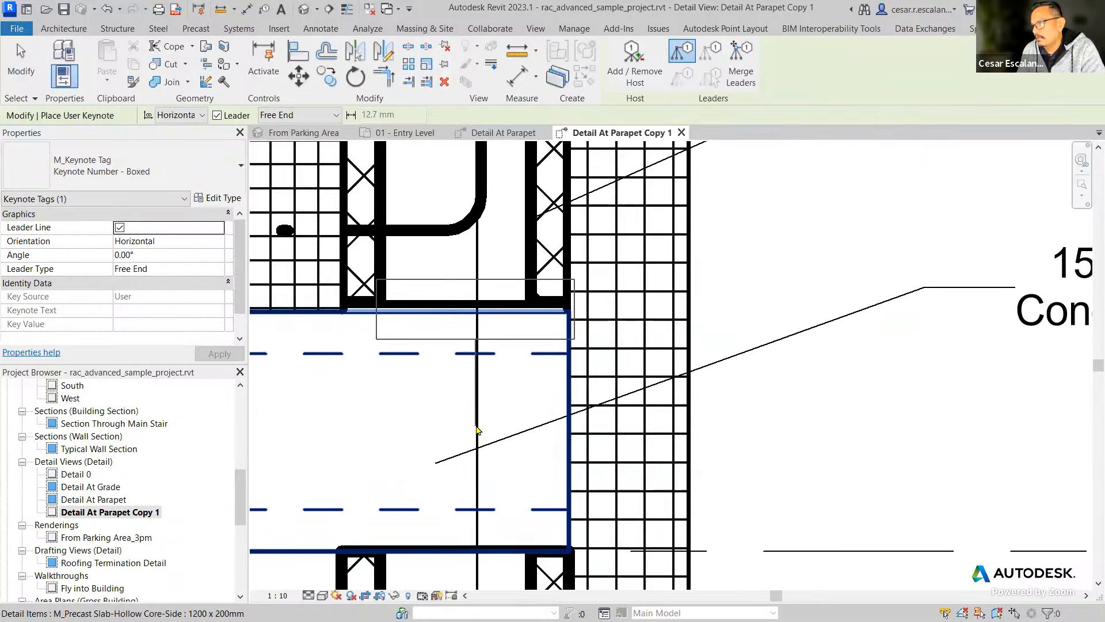
{"action": "left_click", "coordinate": [479, 429]}
{"action": "scroll", "coordinate": [576, 408], "scroll_direction": "down", "scroll_amount": 1}
{"action": "scroll", "coordinate": [730, 387], "scroll_direction": "down", "scroll_amount": 2}
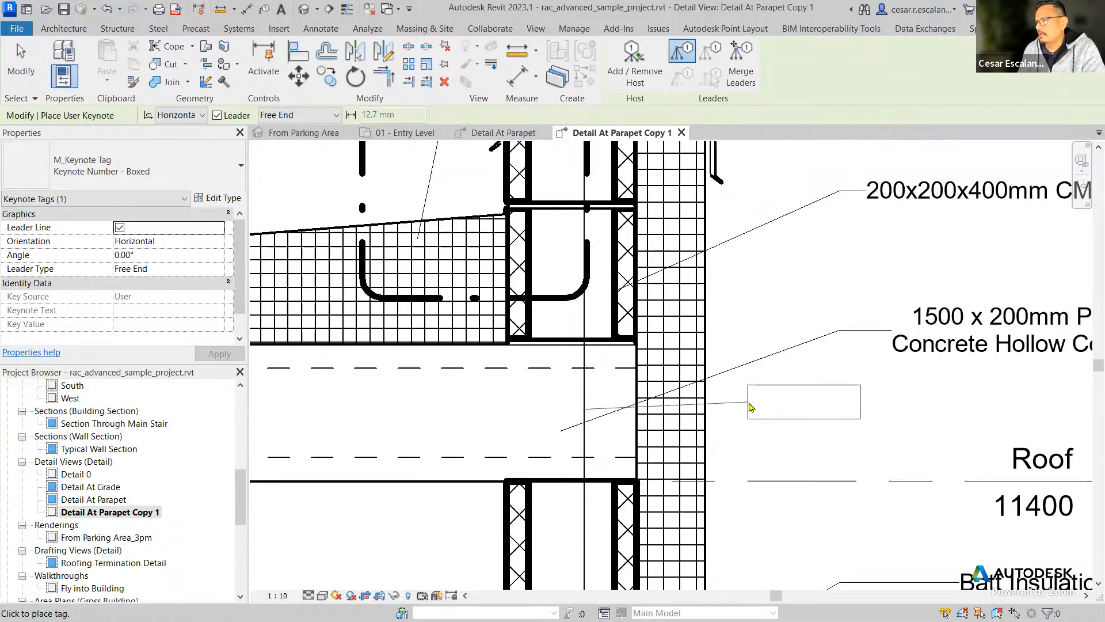
{"action": "left_click", "coordinate": [913, 422]}
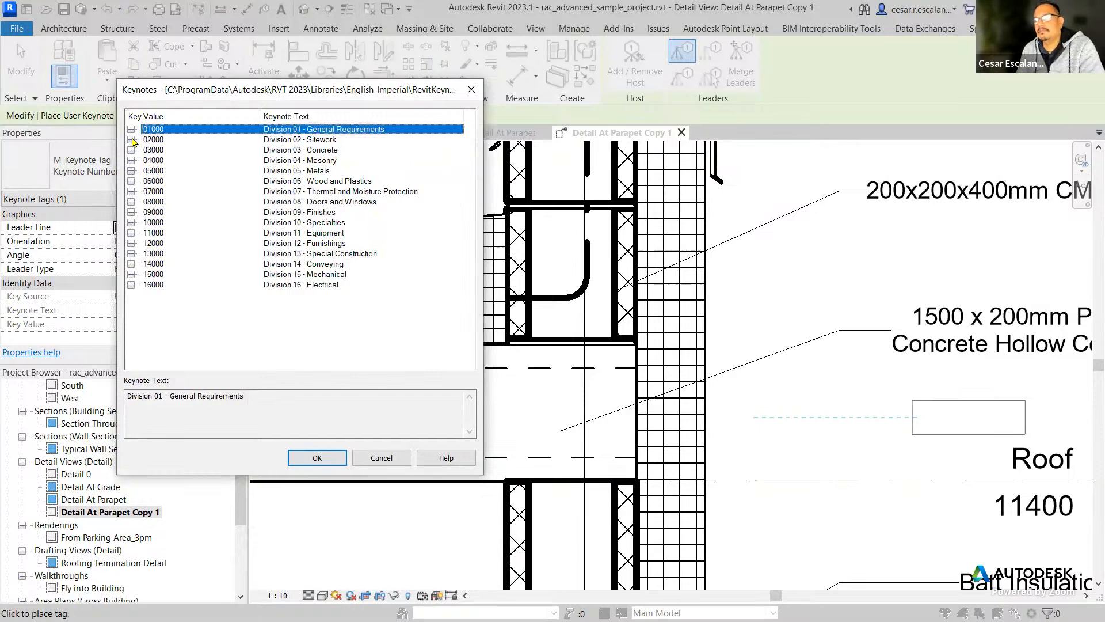
Assign keynote 05500 Metal Fabrications from Division 05 - Metals to the new tag and finish placing keynotes.
{"action": "left_click", "coordinate": [132, 139]}
{"action": "left_click", "coordinate": [169, 173]}
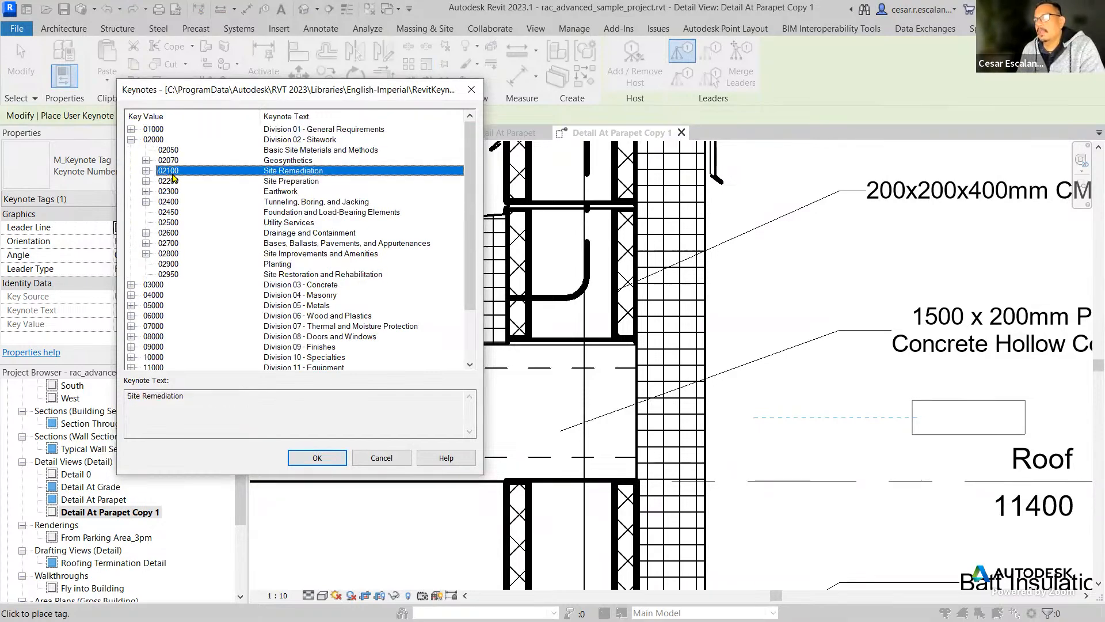
{"action": "scroll", "coordinate": [346, 270], "scroll_direction": "down", "scroll_amount": 2}
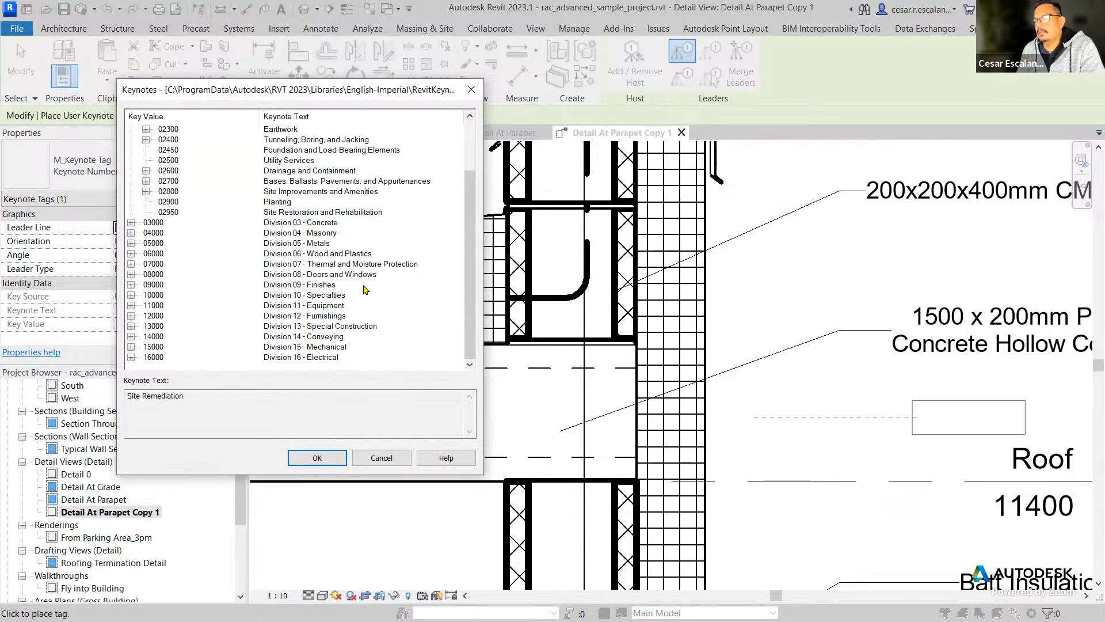
{"action": "left_click", "coordinate": [132, 243]}
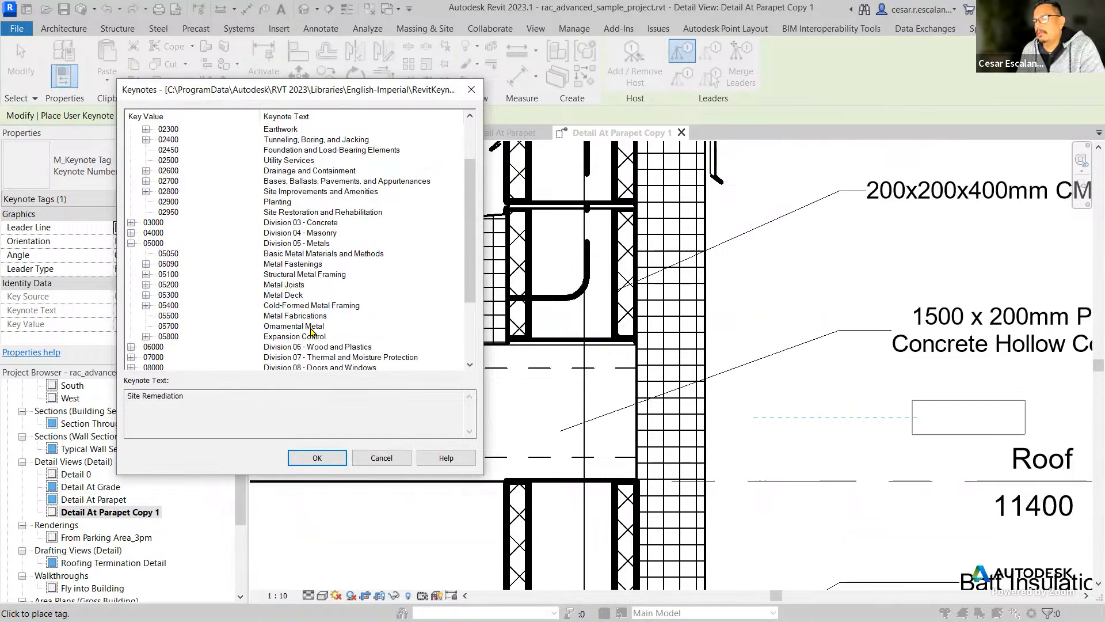
{"action": "left_click", "coordinate": [171, 315]}
{"action": "left_click", "coordinate": [317, 458]}
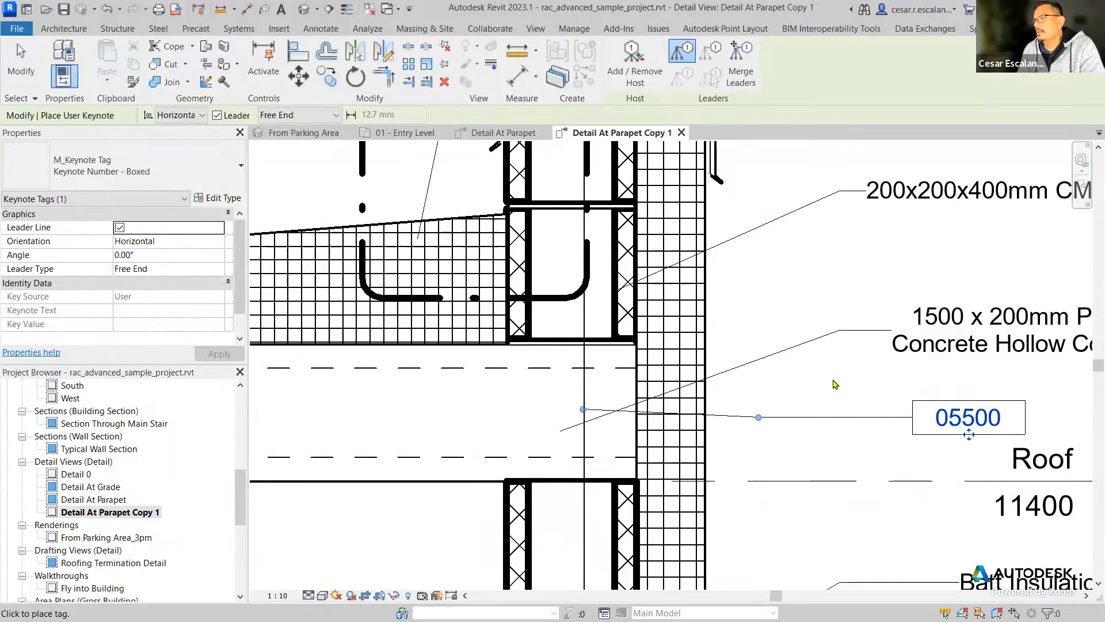
{"action": "scroll", "coordinate": [772, 301], "scroll_direction": "down", "scroll_amount": 2}
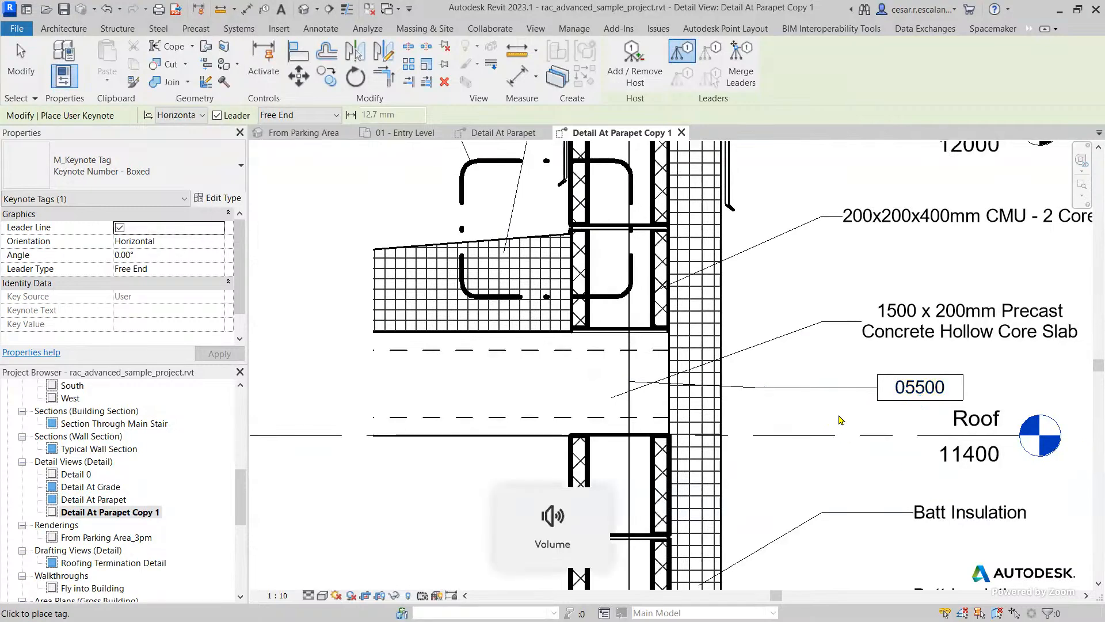
{"action": "key", "text": "Escape"}
Examine the key source, keynote text and key value of the boxed user keynote, ending with nothing selected.
{"action": "left_click", "coordinate": [840, 395]}
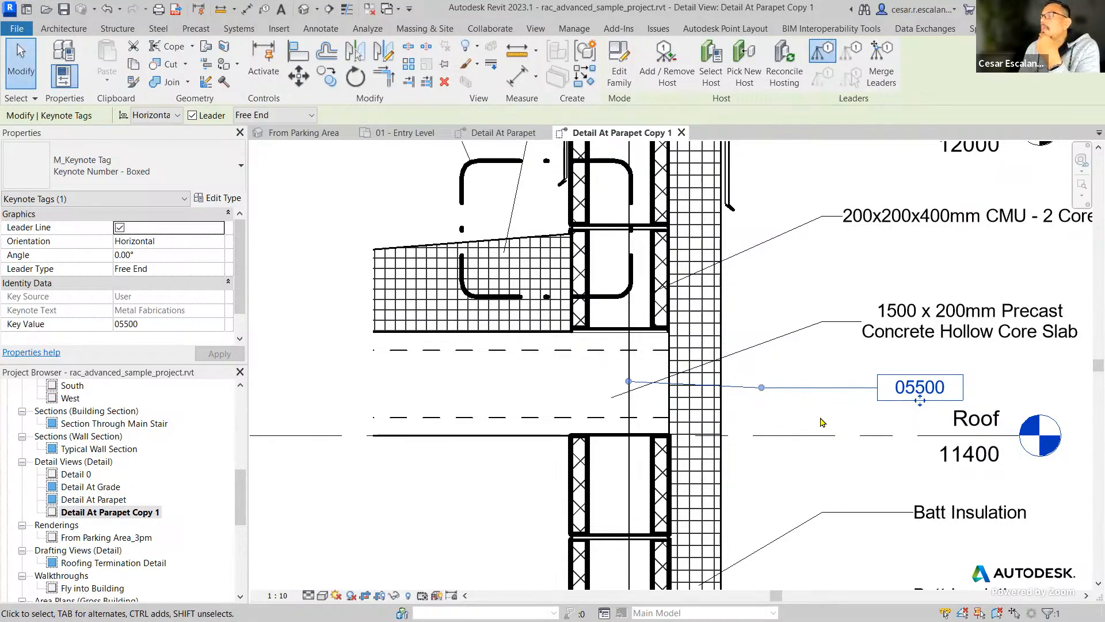
{"action": "middle_click_drag", "start_coordinate": [826, 435], "coordinate": [769, 464]}
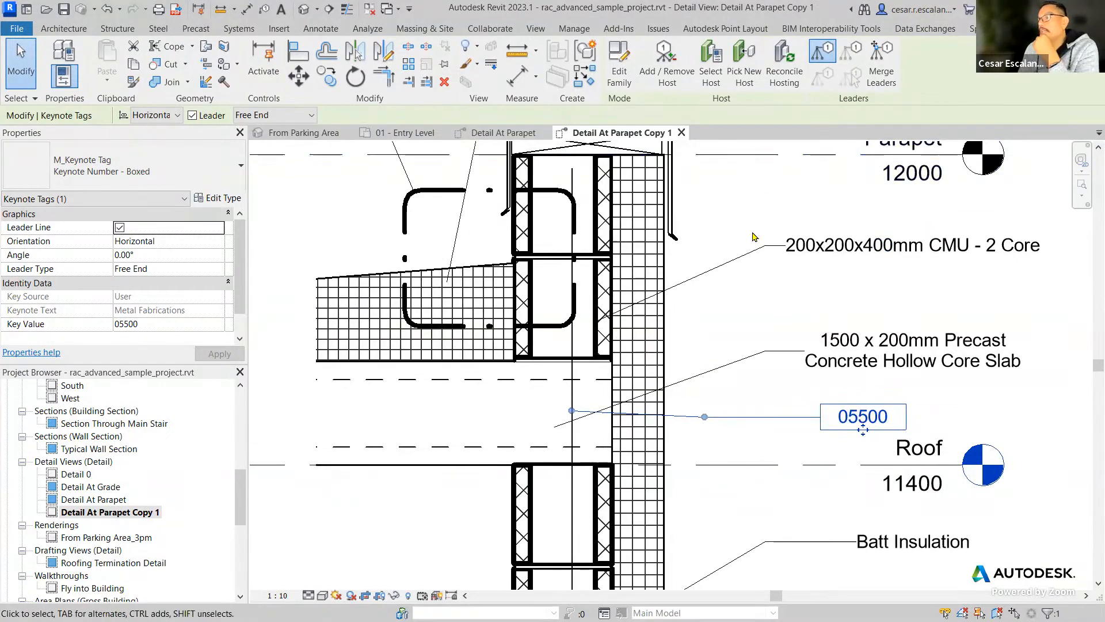
{"action": "left_click", "coordinate": [742, 323]}
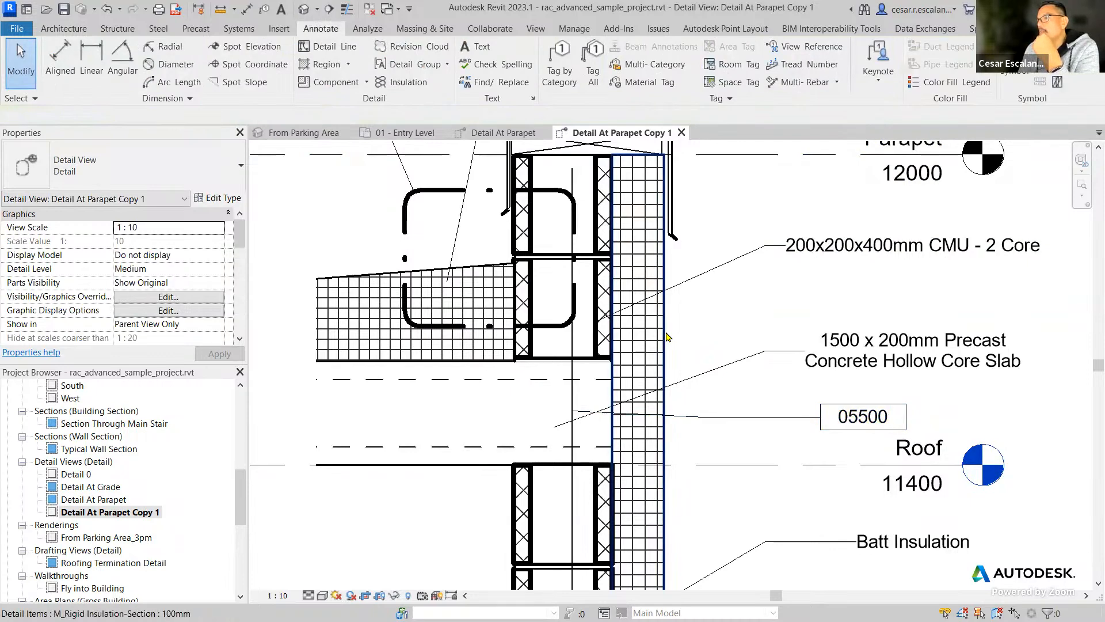
Clear the Keynote value in the type properties of the 100mm M_Rigid Insulation-Section on the wall's outer face.
{"action": "left_click", "coordinate": [662, 344]}
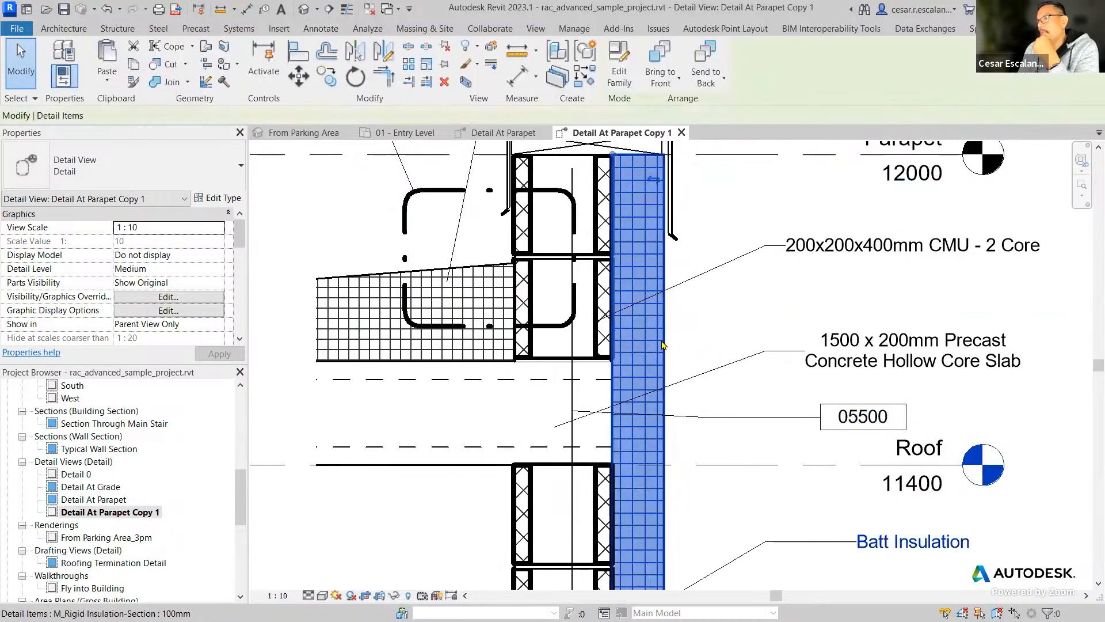
{"action": "middle_click_drag", "start_coordinate": [833, 378], "coordinate": [781, 217]}
{"action": "scroll", "coordinate": [778, 217], "scroll_direction": "down", "scroll_amount": 4}
{"action": "scroll", "coordinate": [711, 382], "scroll_direction": "up", "scroll_amount": 3}
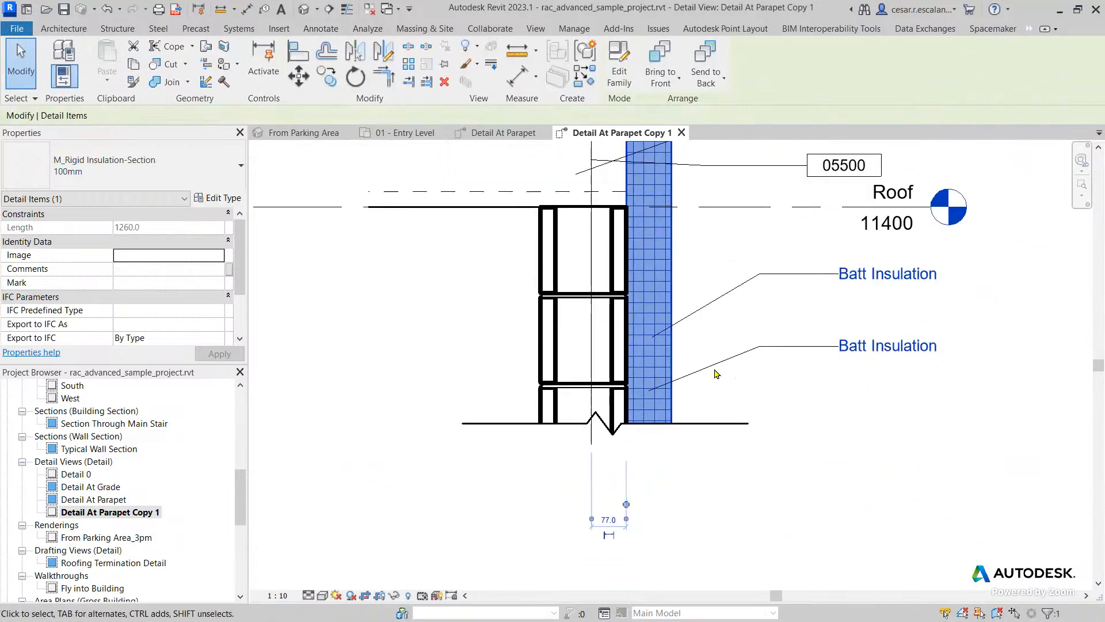
{"action": "left_click", "coordinate": [224, 199]}
{"action": "left_click", "coordinate": [366, 280]}
{"action": "double_click", "coordinate": [366, 281]}
{"action": "key", "text": "Delete"}
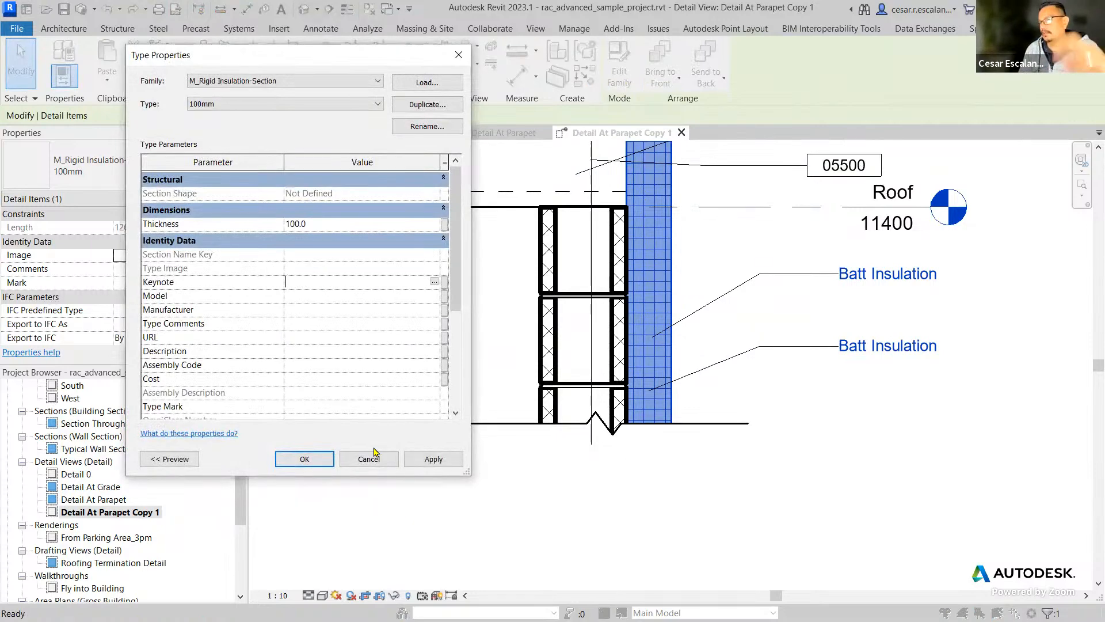
{"action": "left_click", "coordinate": [304, 459]}
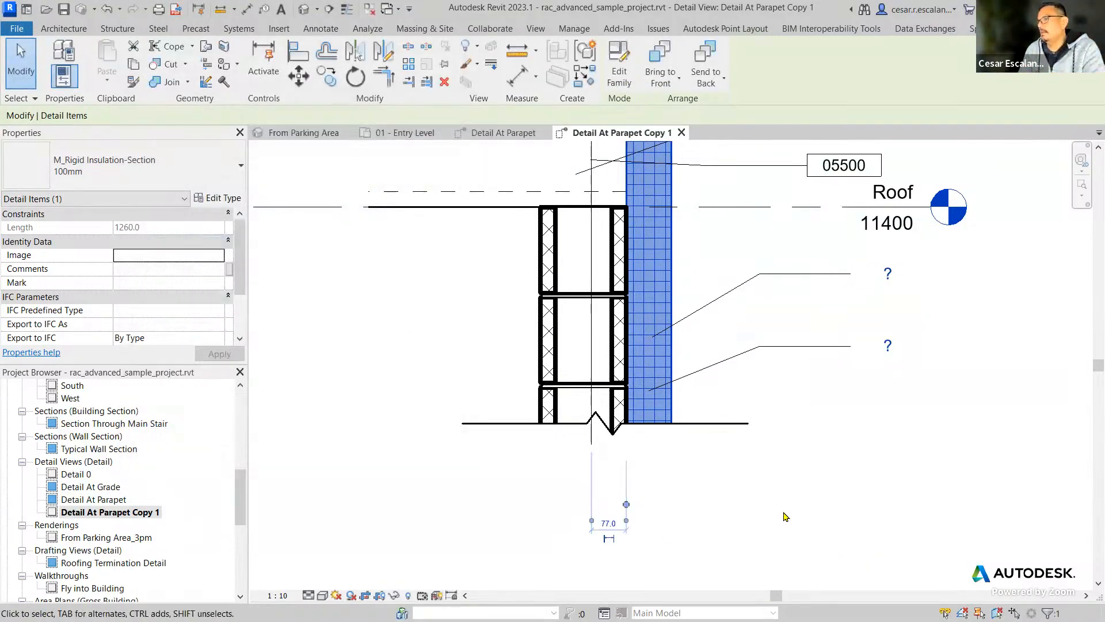
{"action": "left_click", "coordinate": [997, 396]}
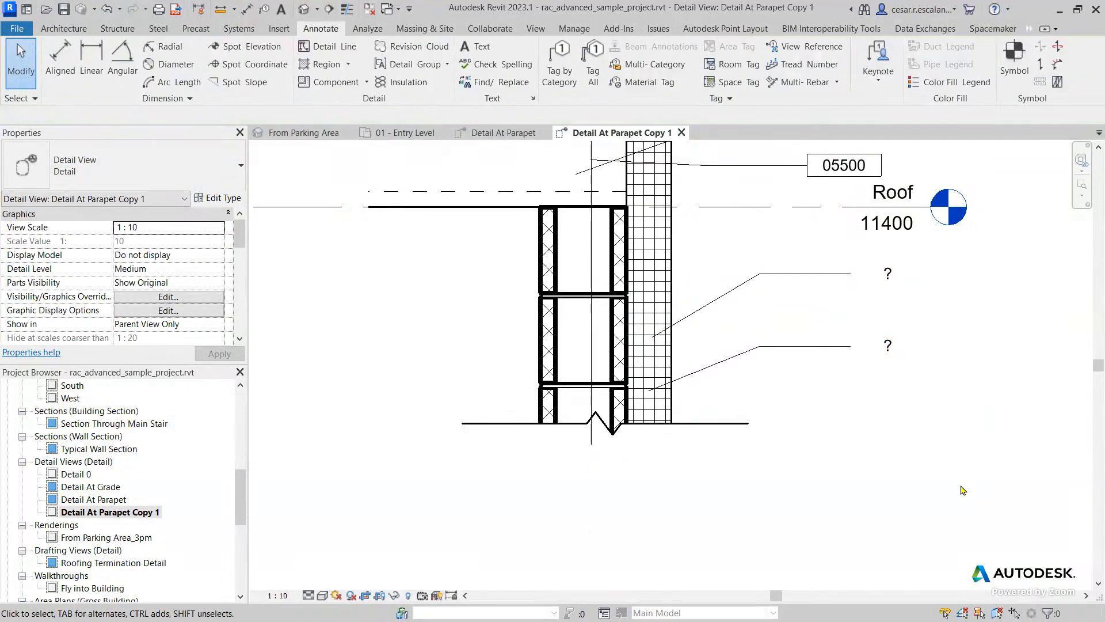
Inspect the type properties of the boxed user keynote below the precast slab note, cancel them and clear the selection.
{"action": "middle_click_drag", "start_coordinate": [984, 417], "coordinate": [950, 458]}
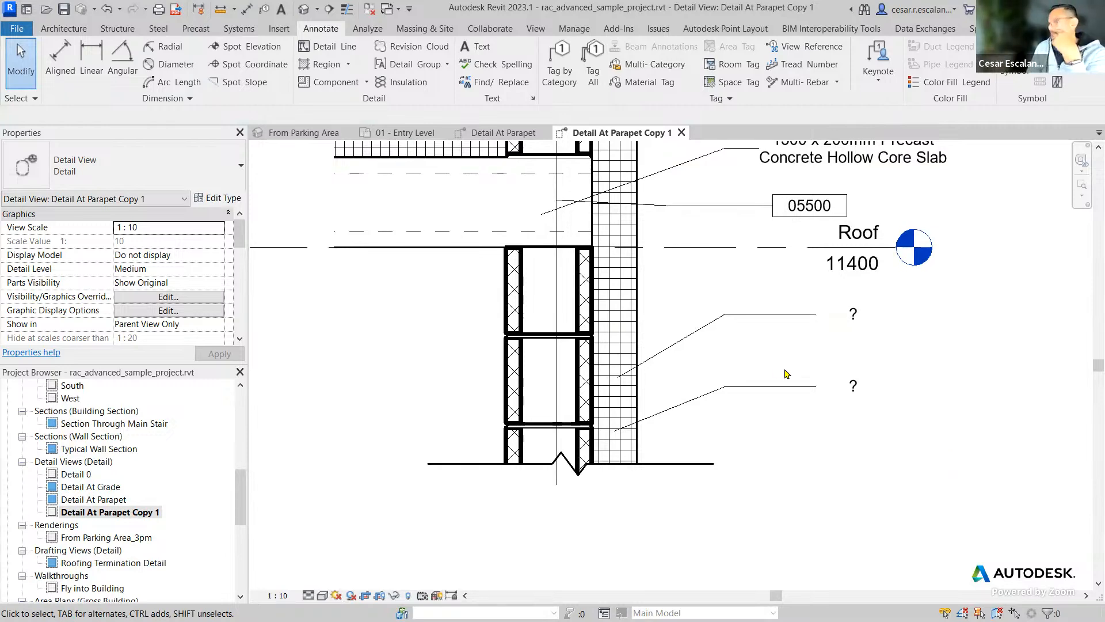
{"action": "middle_click_drag", "start_coordinate": [802, 402], "coordinate": [722, 535]}
{"action": "left_click", "coordinate": [676, 345]}
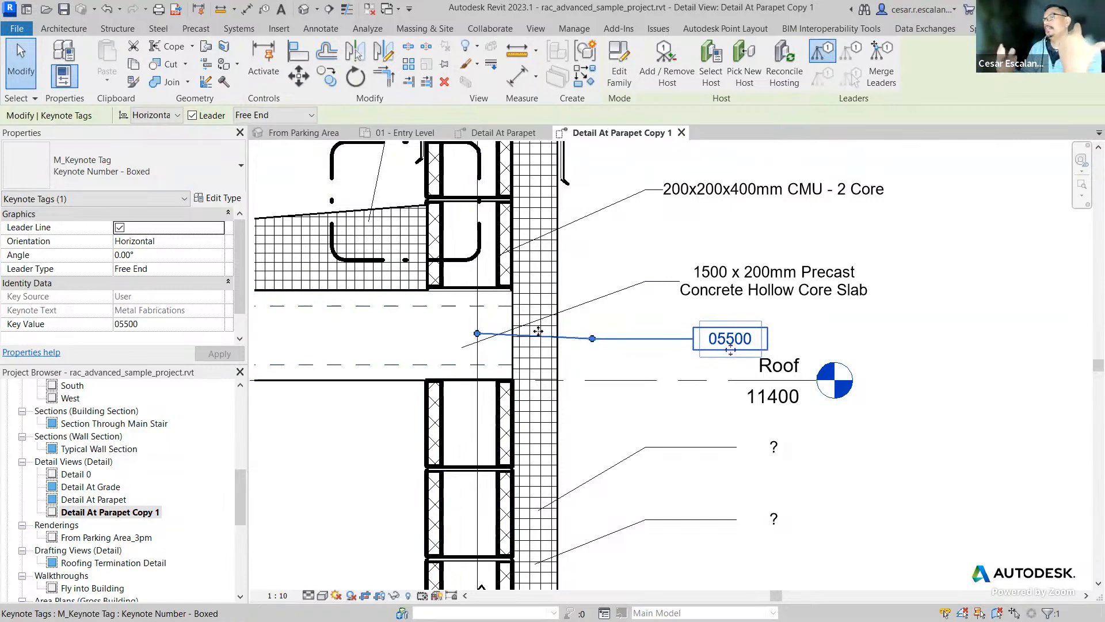
{"action": "left_click", "coordinate": [217, 198]}
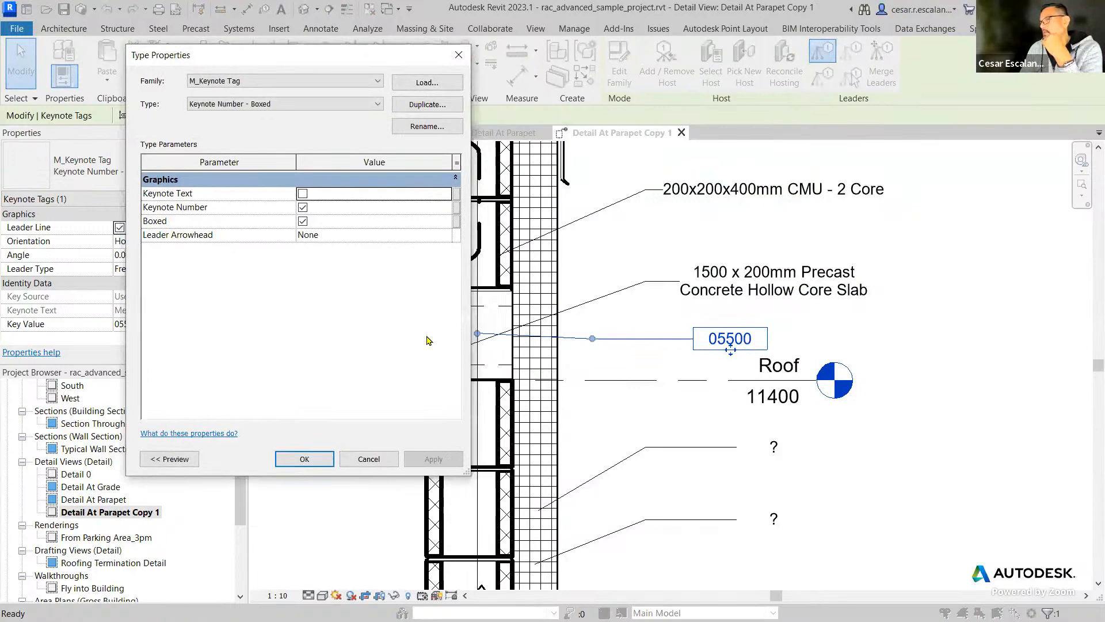
{"action": "left_click", "coordinate": [368, 459]}
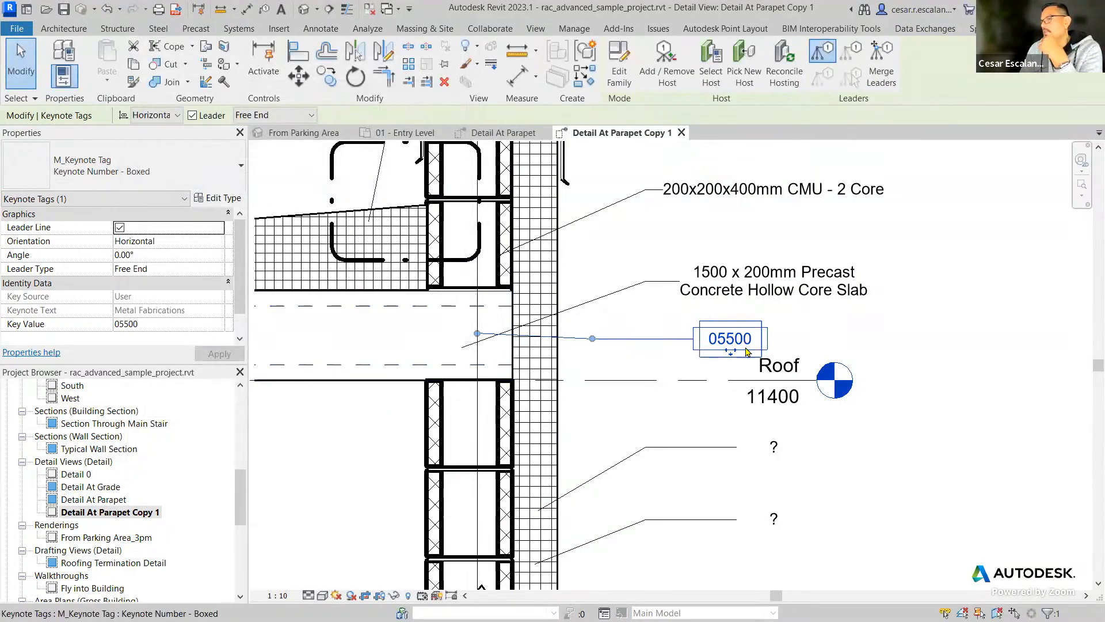
{"action": "left_click", "coordinate": [624, 354]}
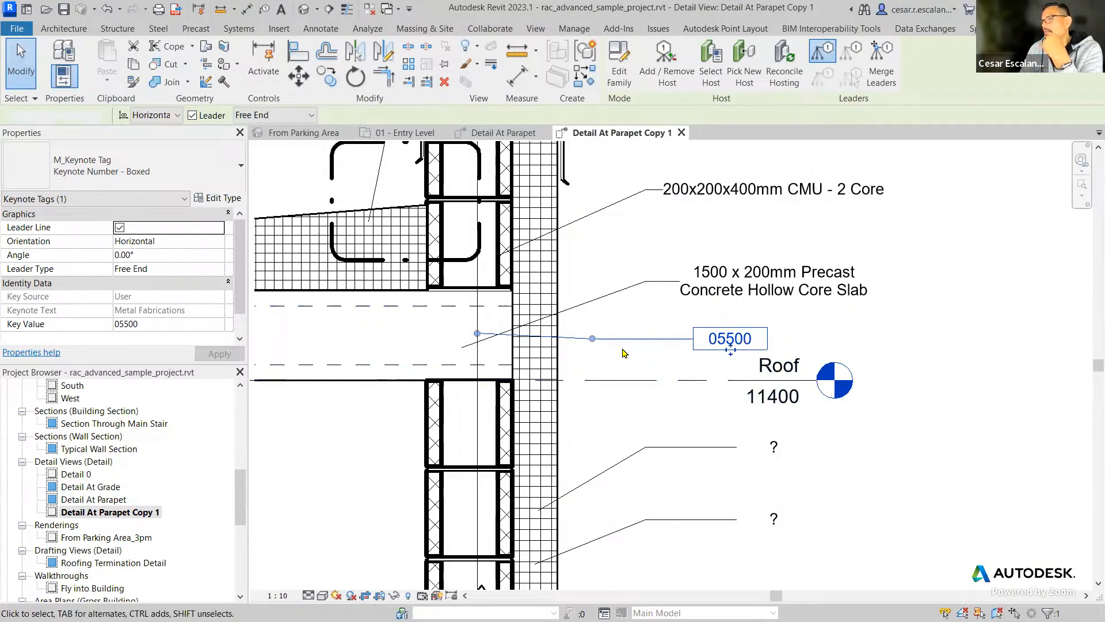
Set the boxed user keynote's key value to 05700 Ornamental Metal.
{"action": "left_click", "coordinate": [662, 339]}
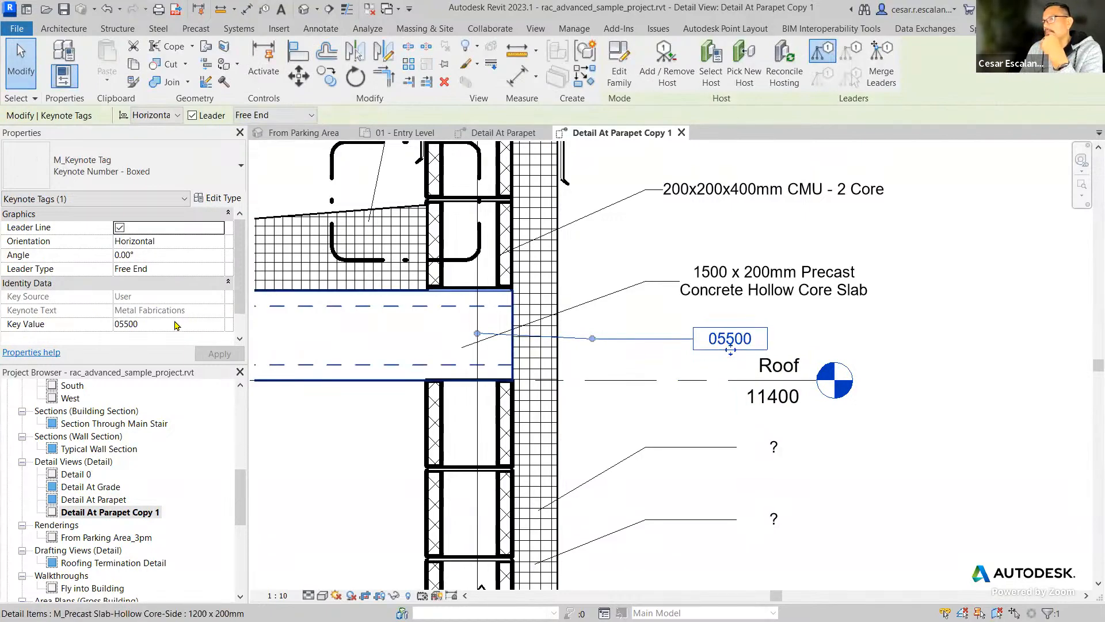
{"action": "left_click", "coordinate": [207, 324]}
{"action": "left_click", "coordinate": [219, 324]}
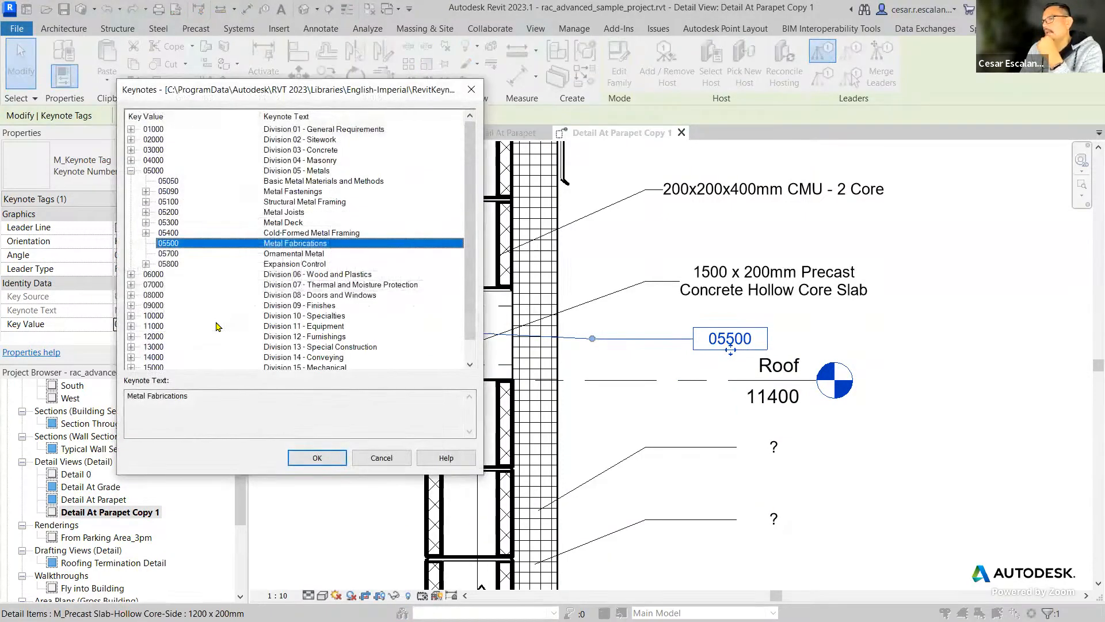
{"action": "left_click", "coordinate": [300, 256]}
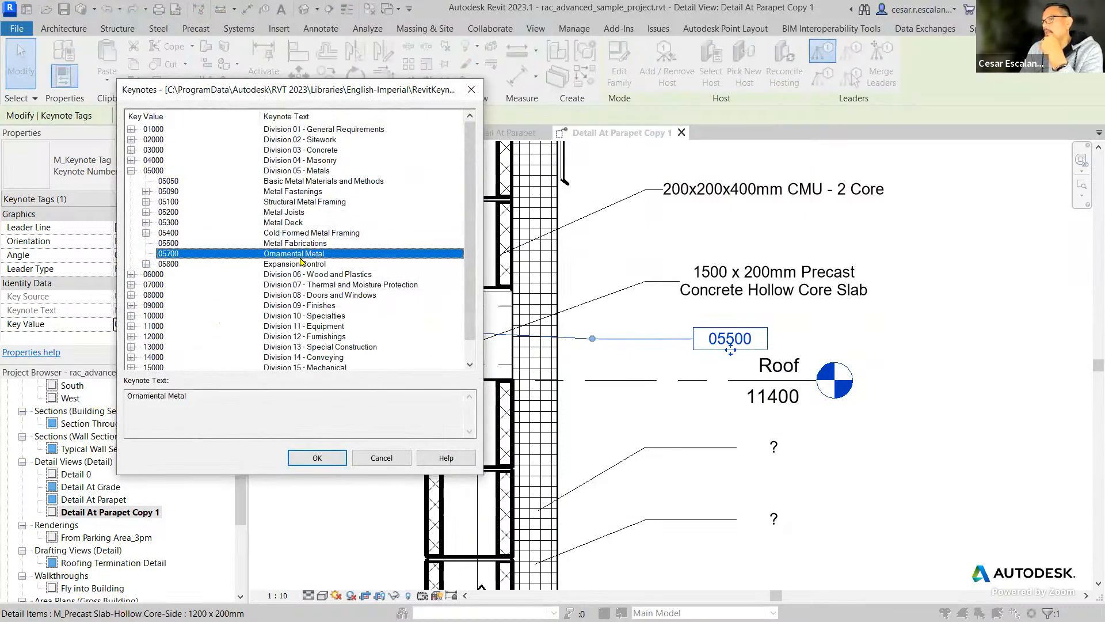
{"action": "left_click", "coordinate": [316, 458]}
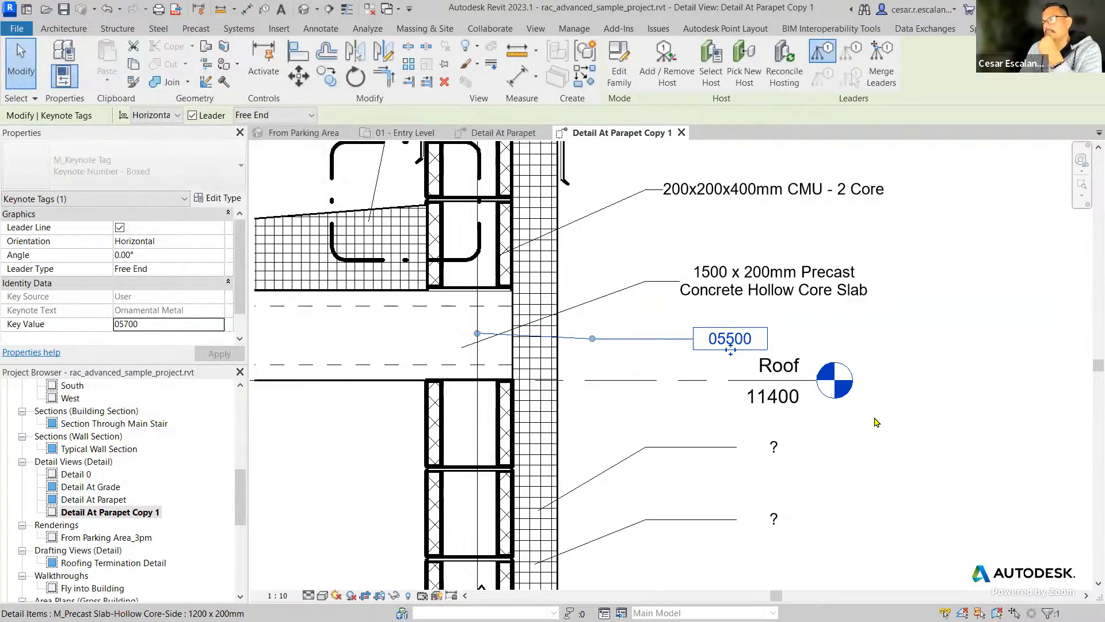
{"action": "left_click", "coordinate": [942, 346]}
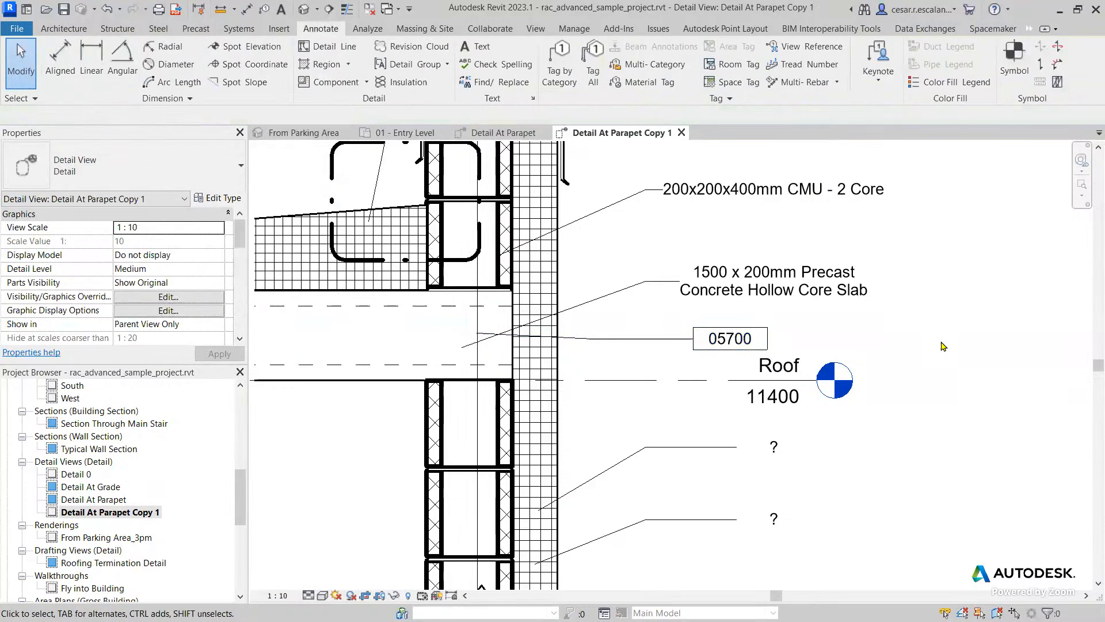
Switch the user keynote's tag type to Keynote Text and clear the selection.
{"action": "left_click", "coordinate": [645, 339]}
{"action": "left_click", "coordinate": [120, 167]}
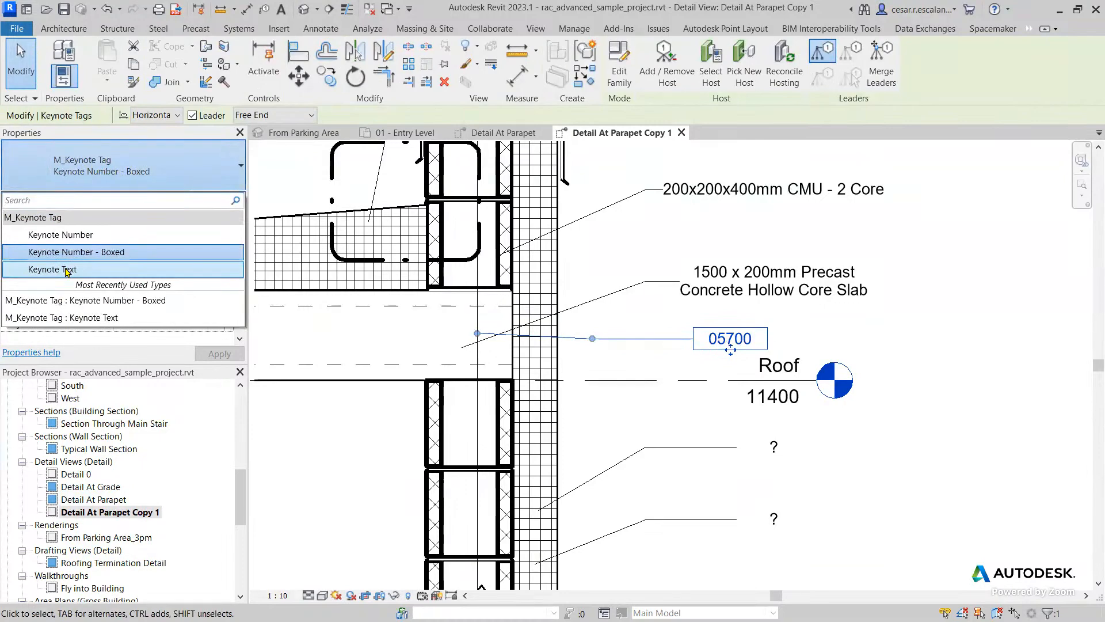
{"action": "left_click", "coordinate": [66, 270]}
{"action": "key", "text": "Escape"}
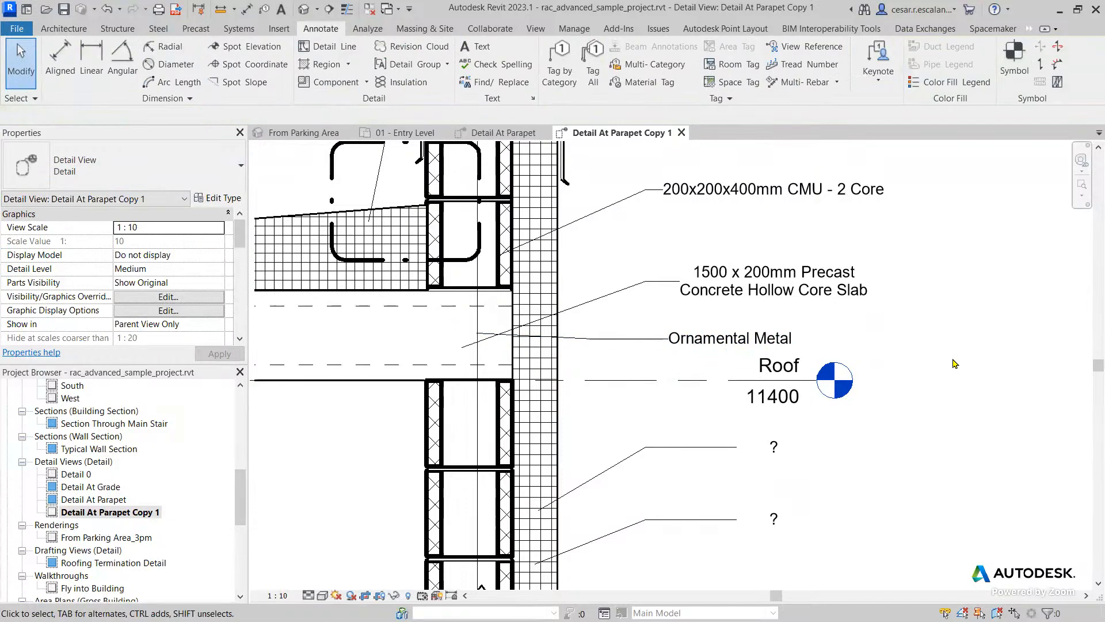
Examine the identity data of the Ornamental Metal keynote tag, ending with nothing selected.
{"action": "scroll", "coordinate": [958, 364], "scroll_direction": "down", "scroll_amount": 1}
{"action": "scroll", "coordinate": [954, 364], "scroll_direction": "down", "scroll_amount": 1}
{"action": "mouse_move", "coordinate": [953, 364]}
{"action": "middle_mouse_down"}
{"action": "mouse_move", "coordinate": [913, 400]}
{"action": "mouse_move", "coordinate": [717, 429]}
{"action": "middle_mouse_up"}
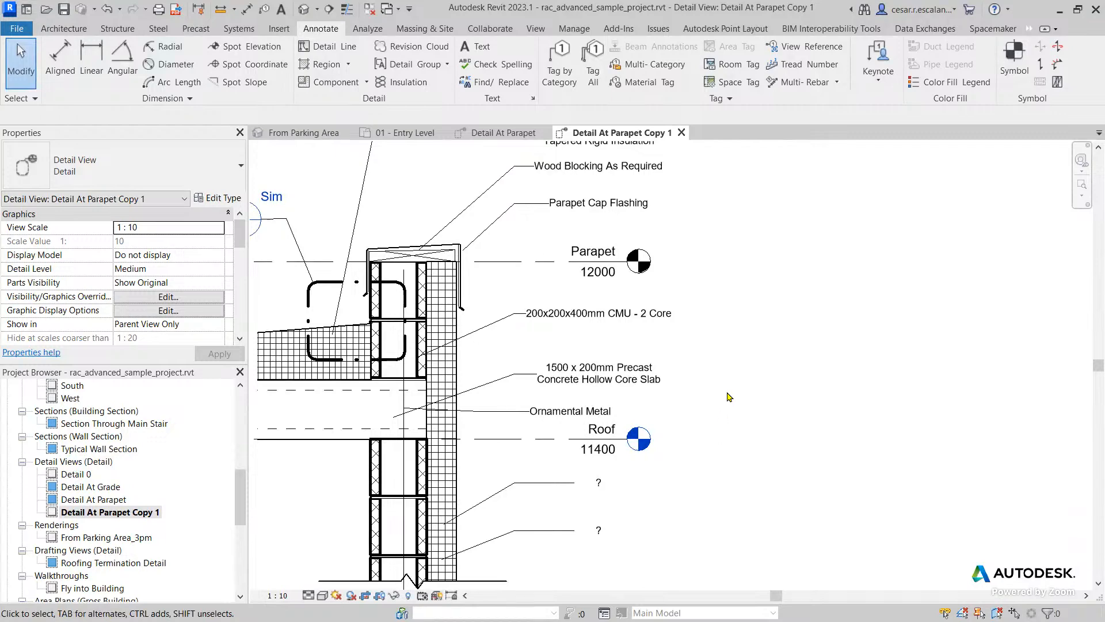
{"action": "left_click", "coordinate": [596, 413]}
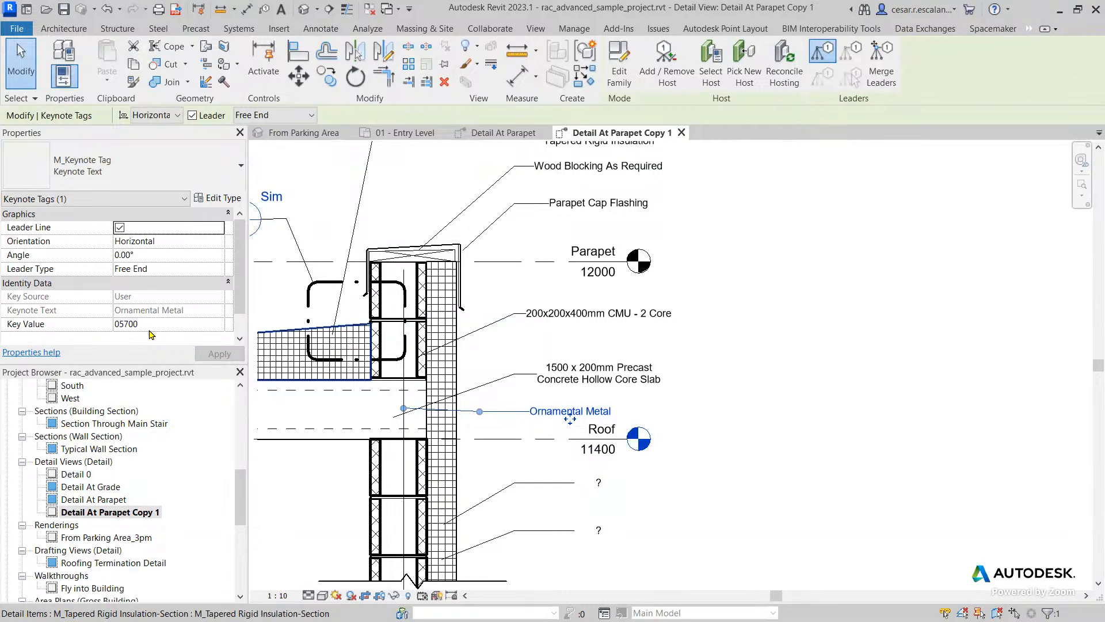
{"action": "left_click", "coordinate": [814, 420]}
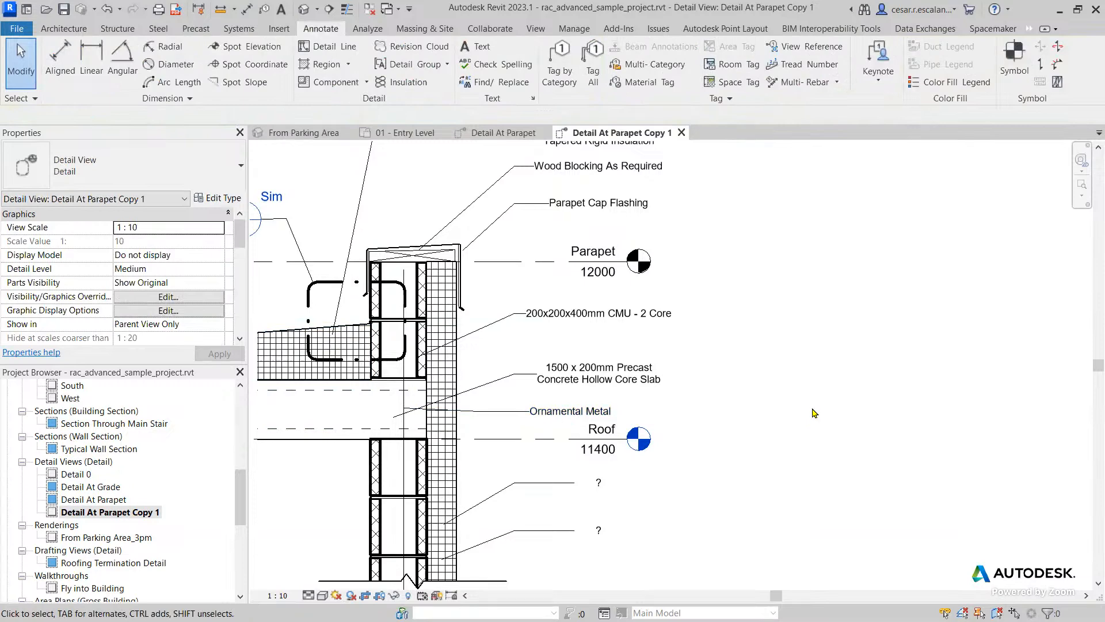
{"action": "left_click", "coordinate": [879, 83]}
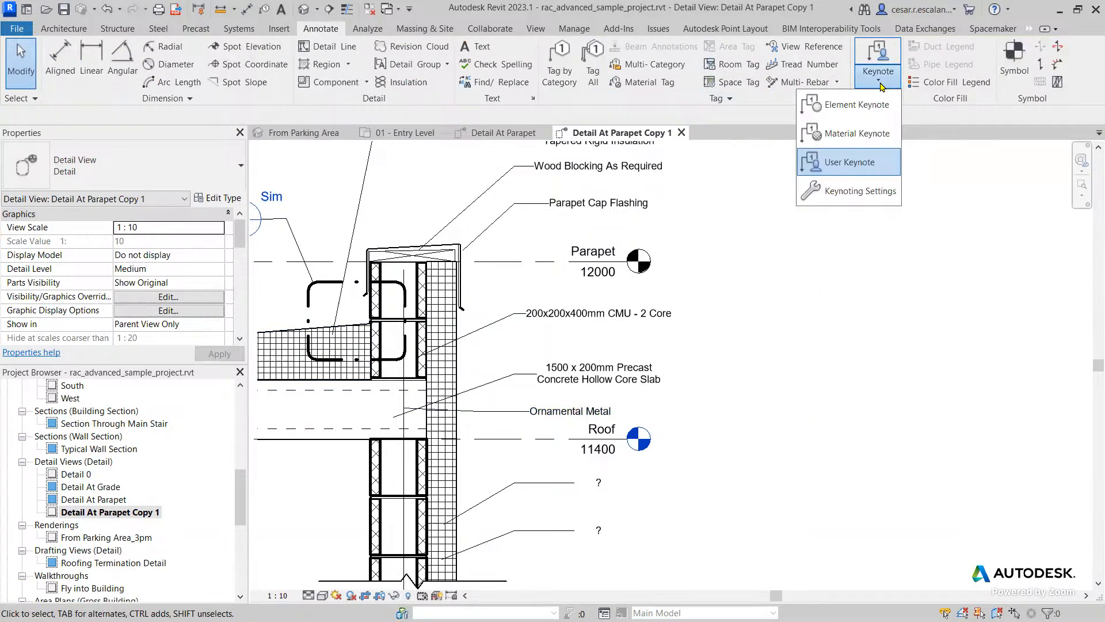
{"action": "left_click", "coordinate": [717, 449]}
{"action": "scroll", "coordinate": [718, 449], "scroll_direction": "down", "scroll_amount": 3}
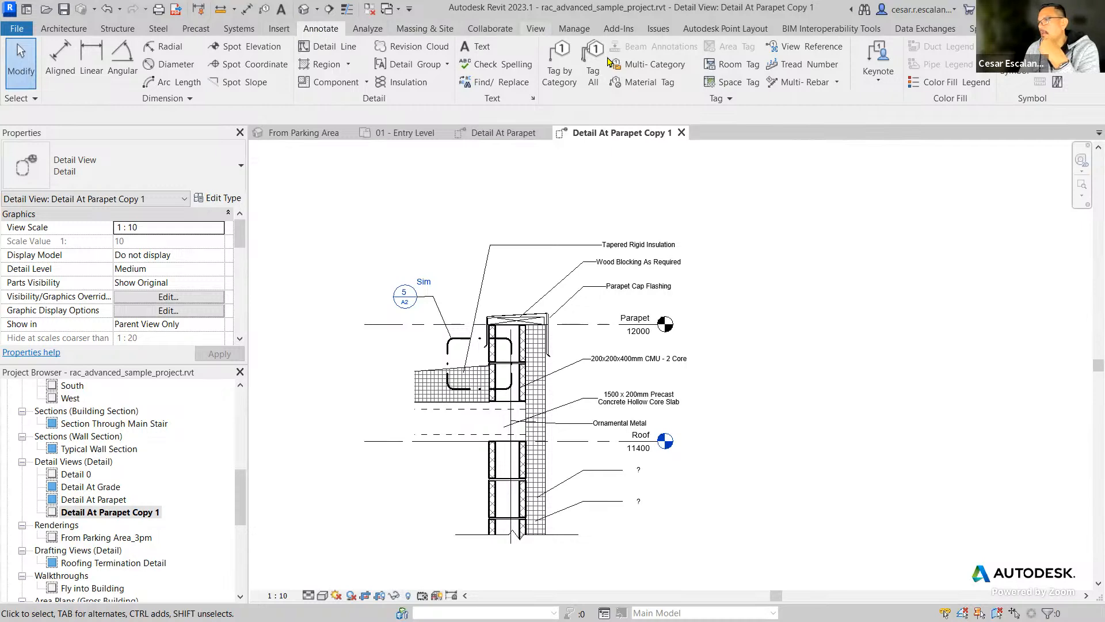
{"action": "left_click", "coordinate": [536, 29]}
{"action": "left_click", "coordinate": [756, 49]}
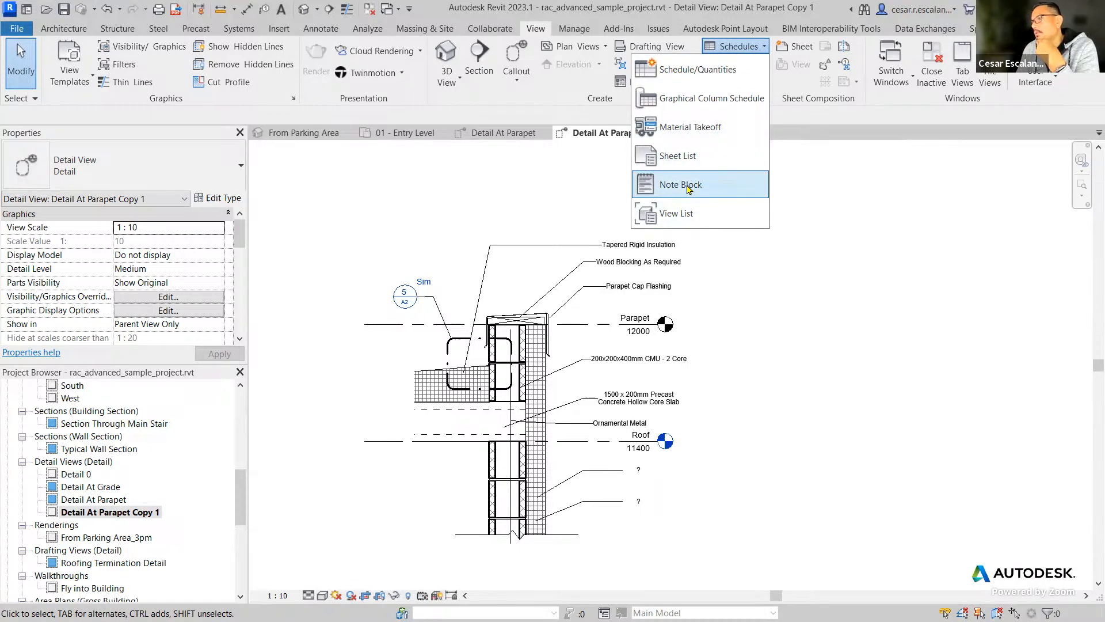
{"action": "left_click", "coordinate": [872, 316]}
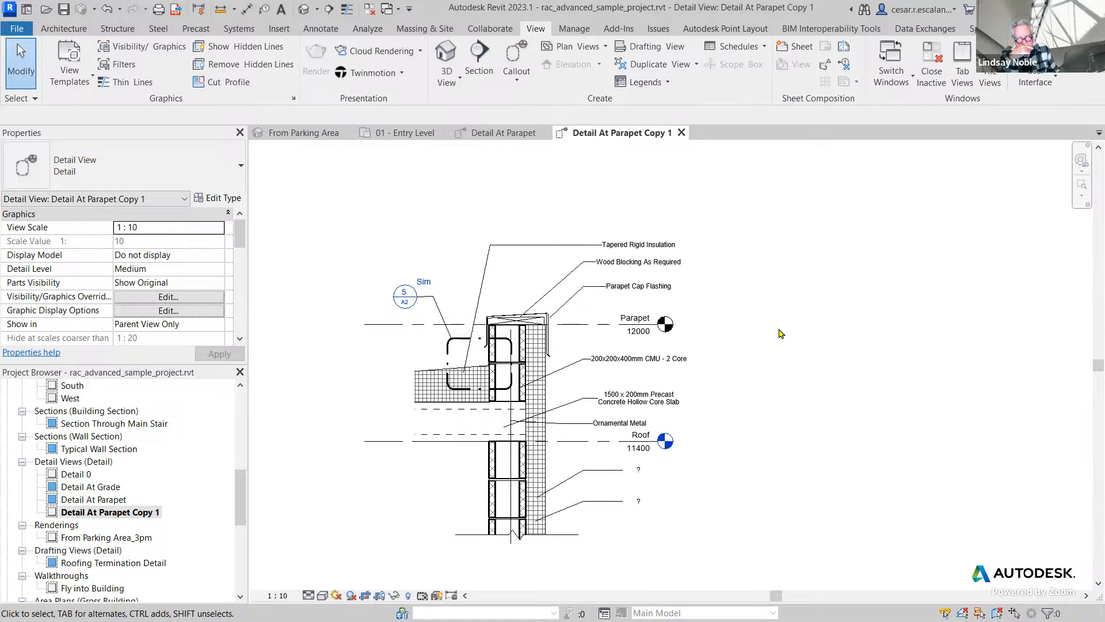
Create a keynote legend named Keynote Legend with the scheduled fields Key Value and Keynote Text.
{"action": "left_click", "coordinate": [667, 84]}
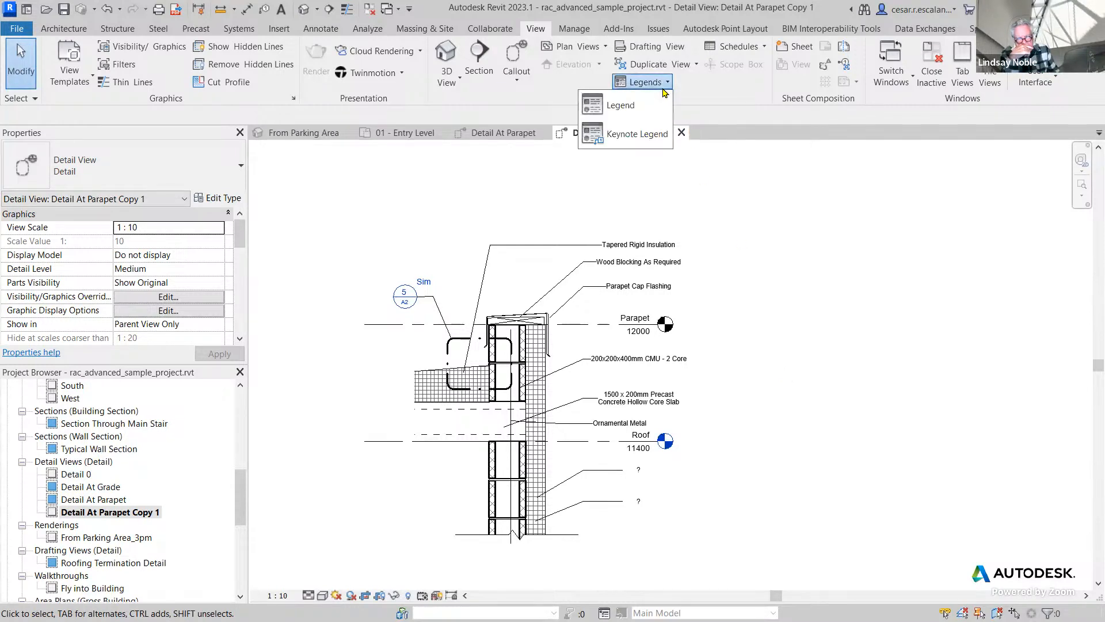
{"action": "left_click", "coordinate": [638, 140]}
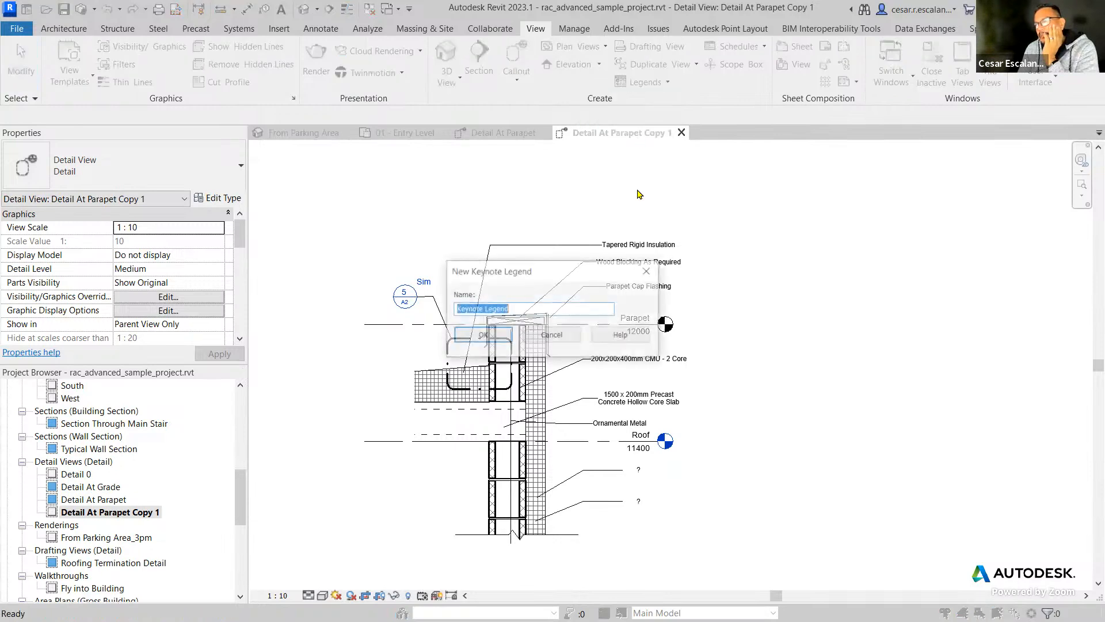
{"action": "left_click", "coordinate": [483, 337]}
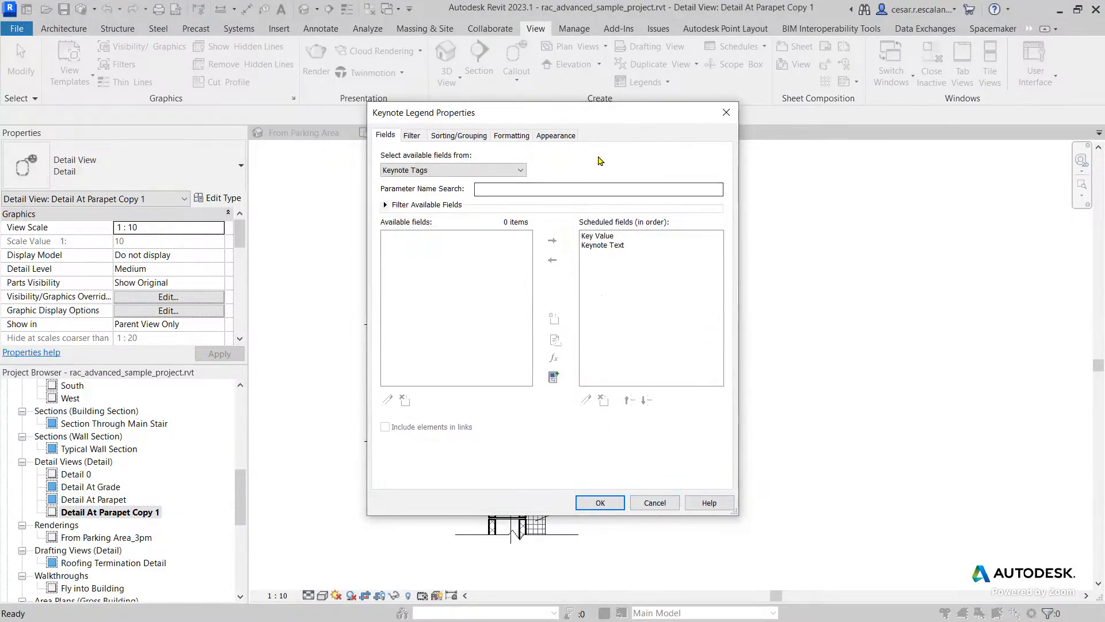
{"action": "left_click", "coordinate": [600, 504]}
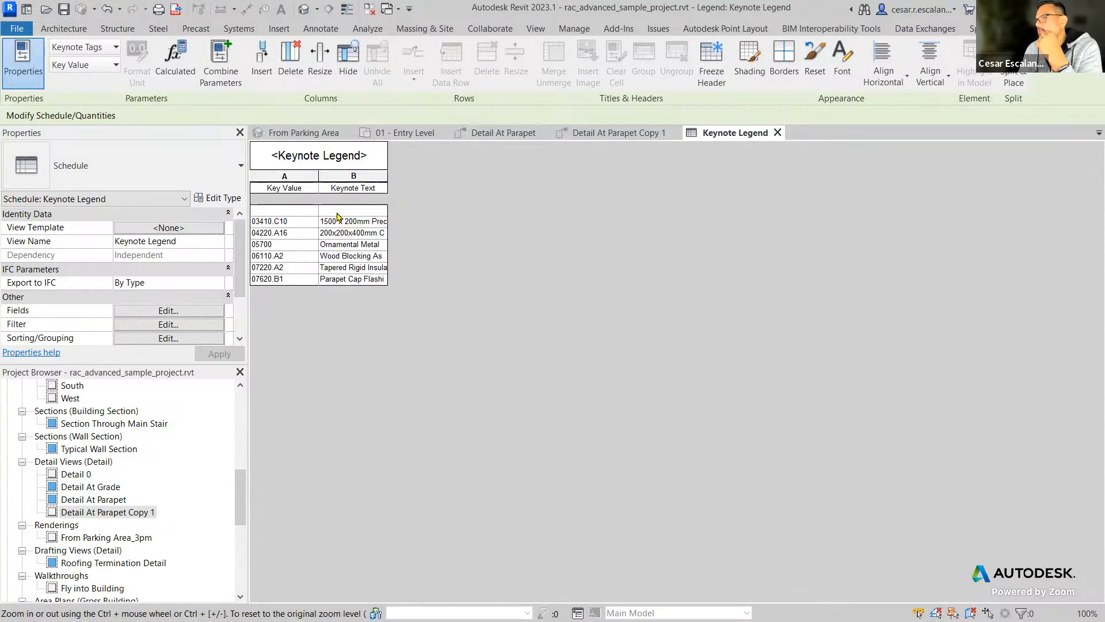
Narrow the Key Value column of the keynote legend and keep the legend's Other properties expanded.
{"action": "left_click_drag", "start_coordinate": [318, 210], "coordinate": [303, 210]}
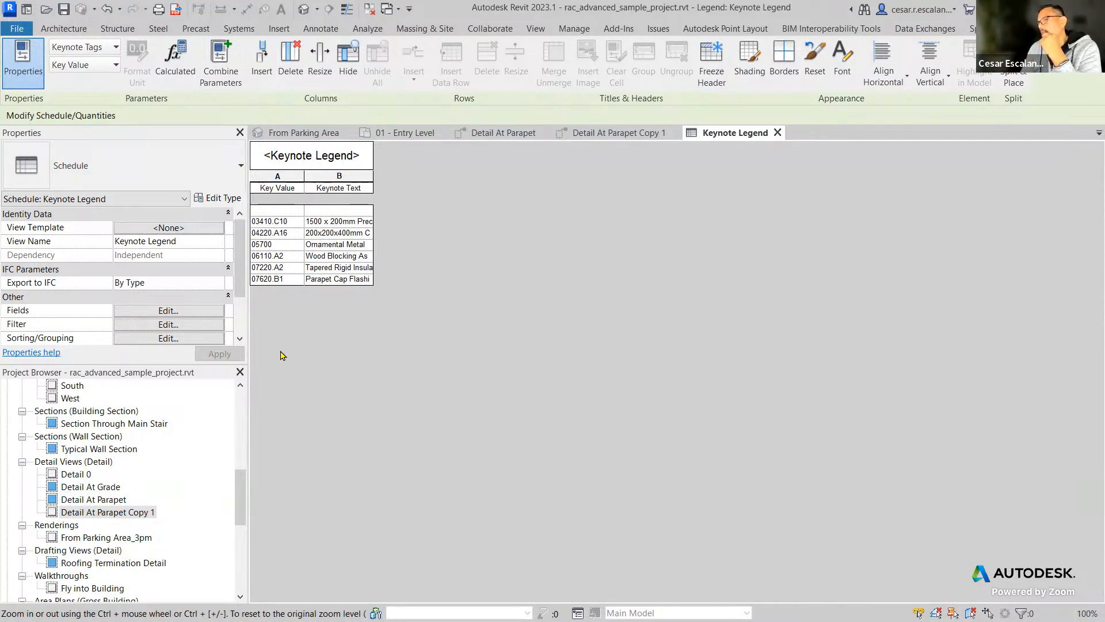
{"action": "left_click", "coordinate": [183, 296]}
{"action": "left_click", "coordinate": [257, 268]}
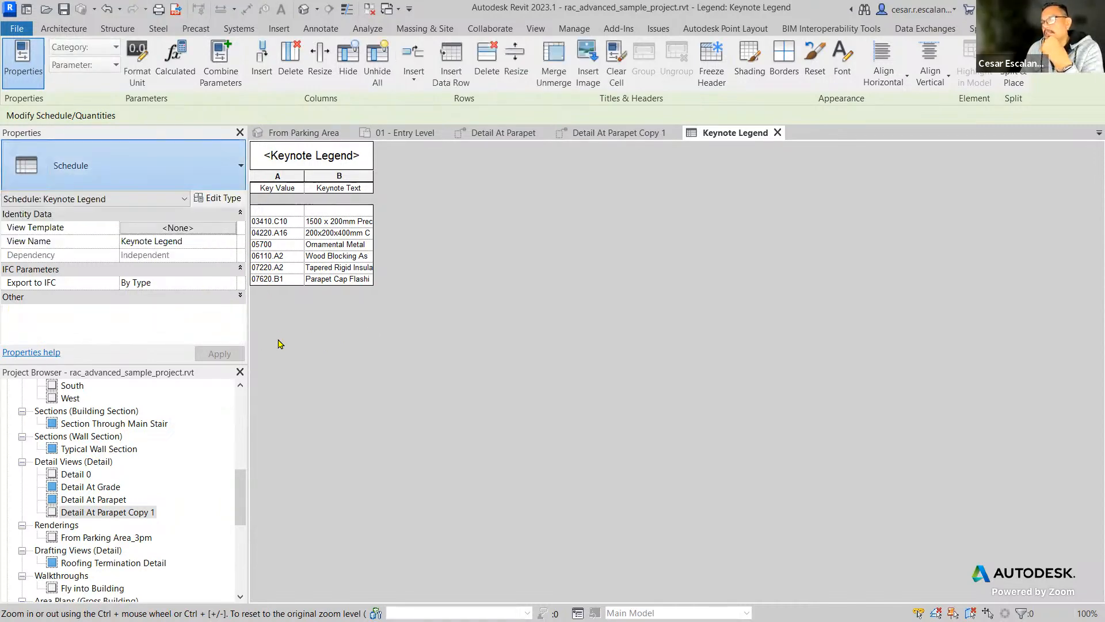
{"action": "left_click", "coordinate": [215, 297]}
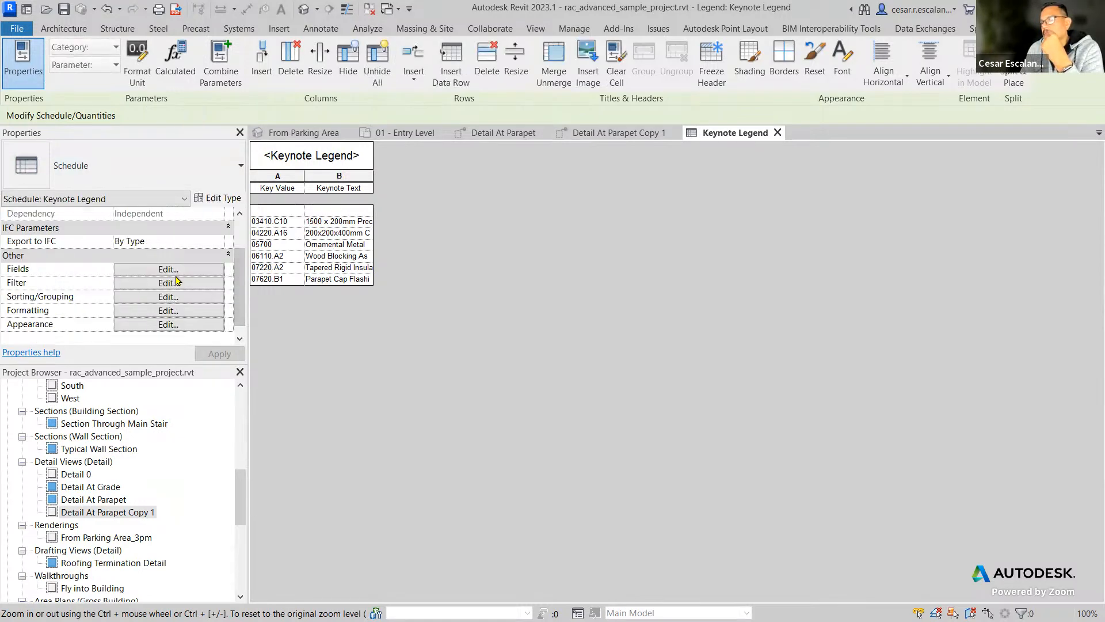
Turn on Filter by sheet in the keynote legend's filter settings and apply it.
{"action": "left_click", "coordinate": [179, 270]}
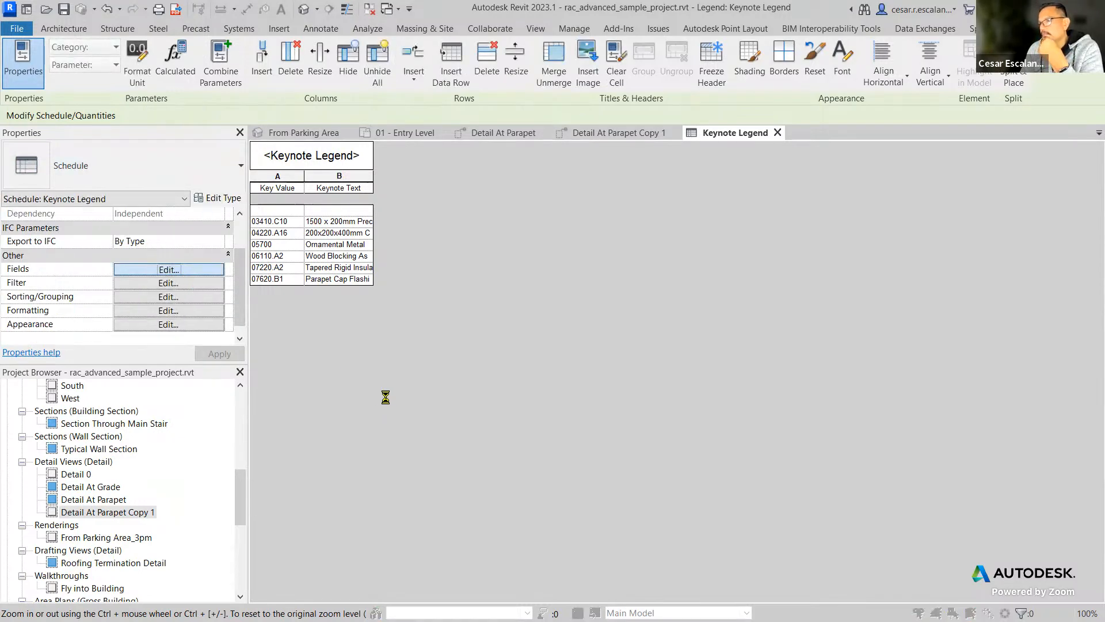
{"action": "left_click", "coordinate": [417, 139]}
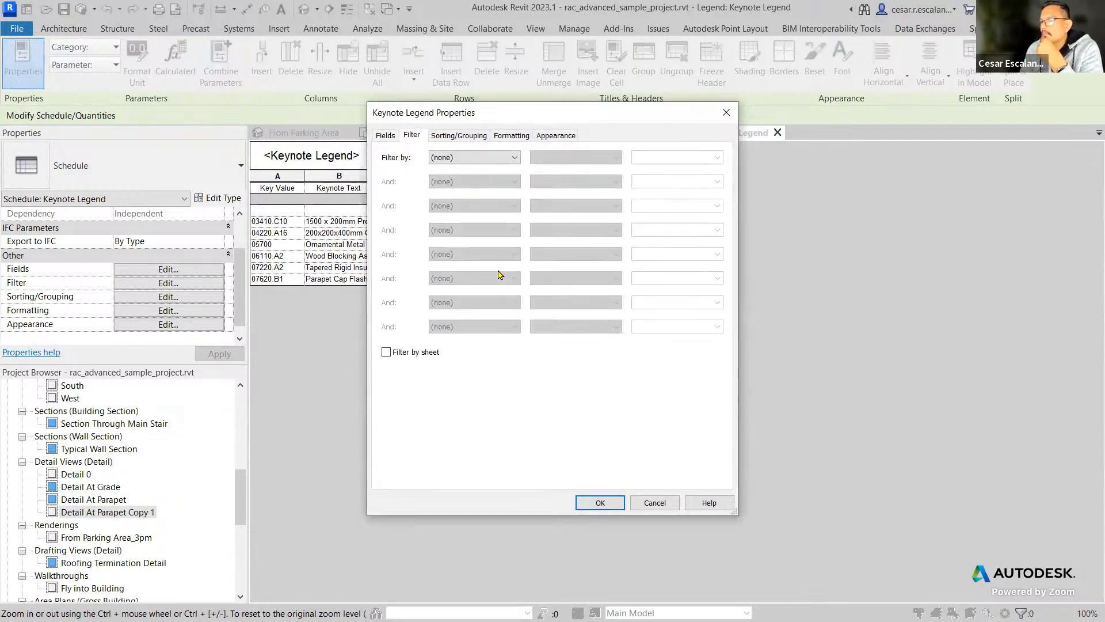
{"action": "left_click", "coordinate": [385, 353]}
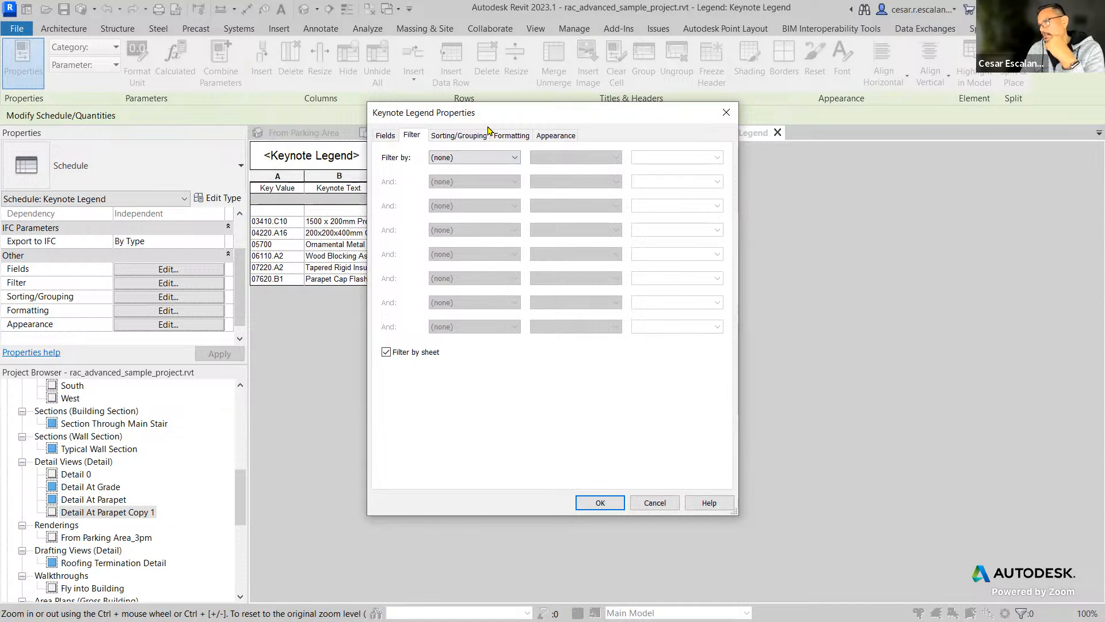
{"action": "left_click_drag", "start_coordinate": [491, 115], "coordinate": [694, 148]}
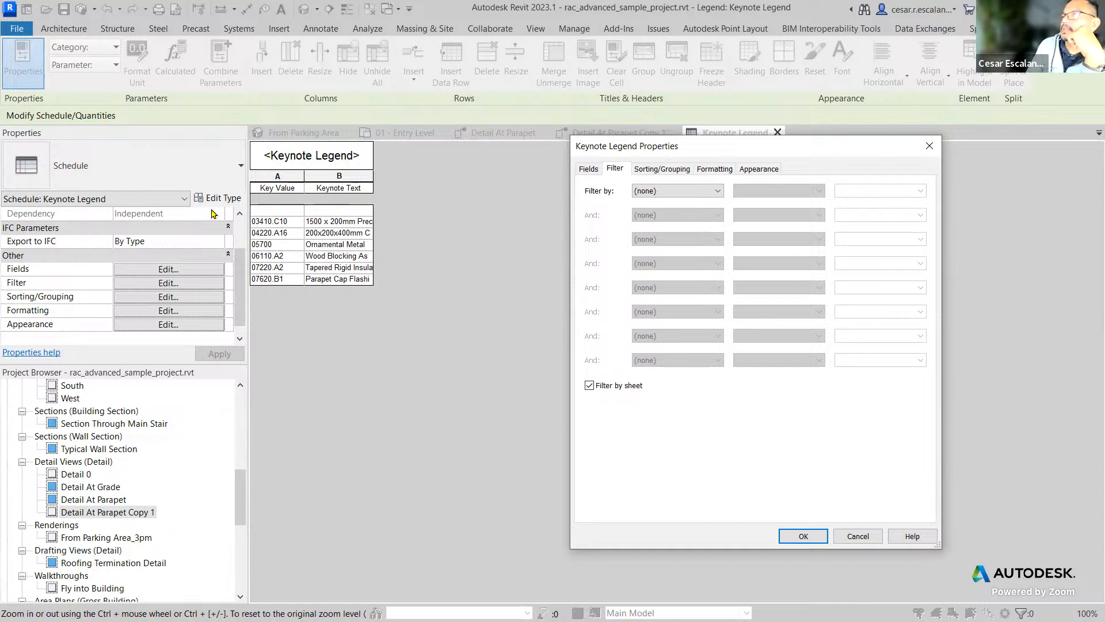
{"action": "left_click", "coordinate": [804, 536]}
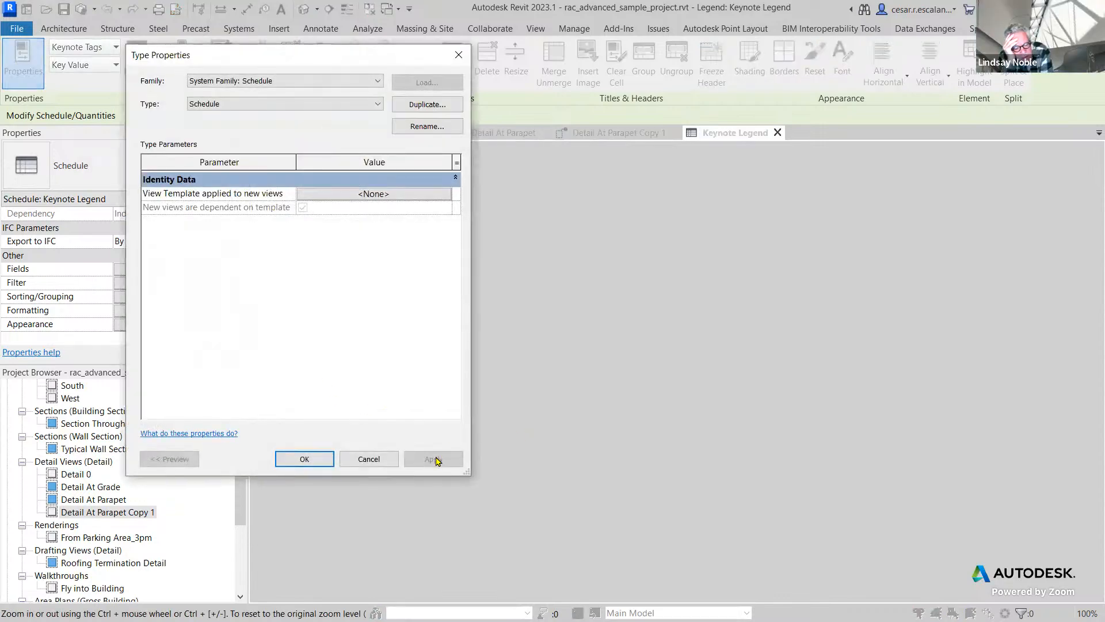
Dismiss the legend's type properties unchanged and turn off Filter by sheet in its filter settings.
{"action": "left_click", "coordinate": [369, 459]}
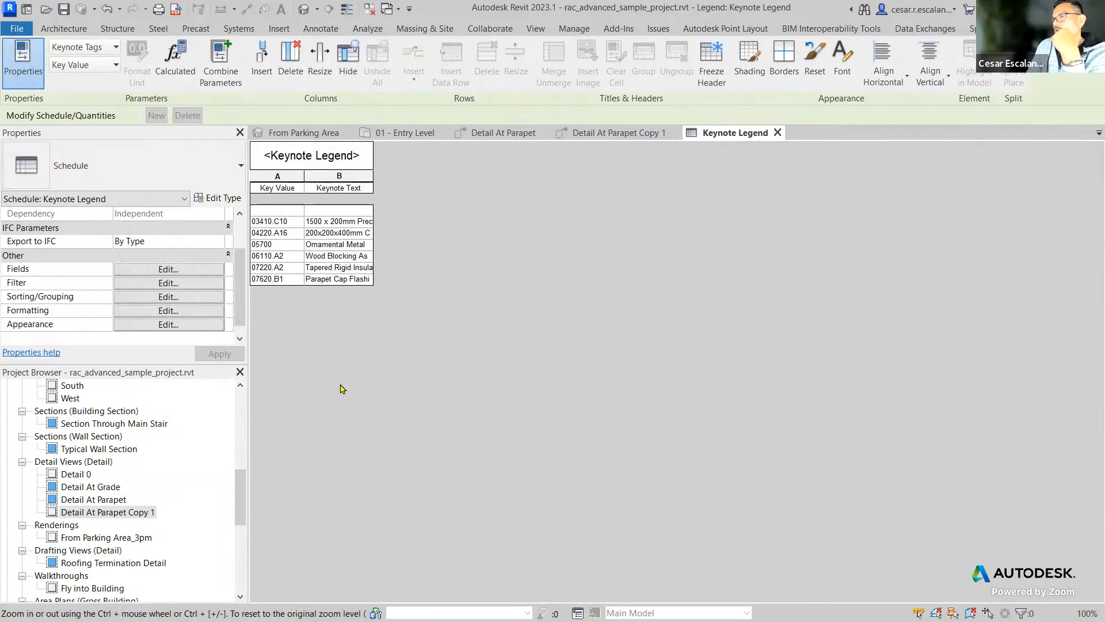
{"action": "left_click", "coordinate": [185, 271]}
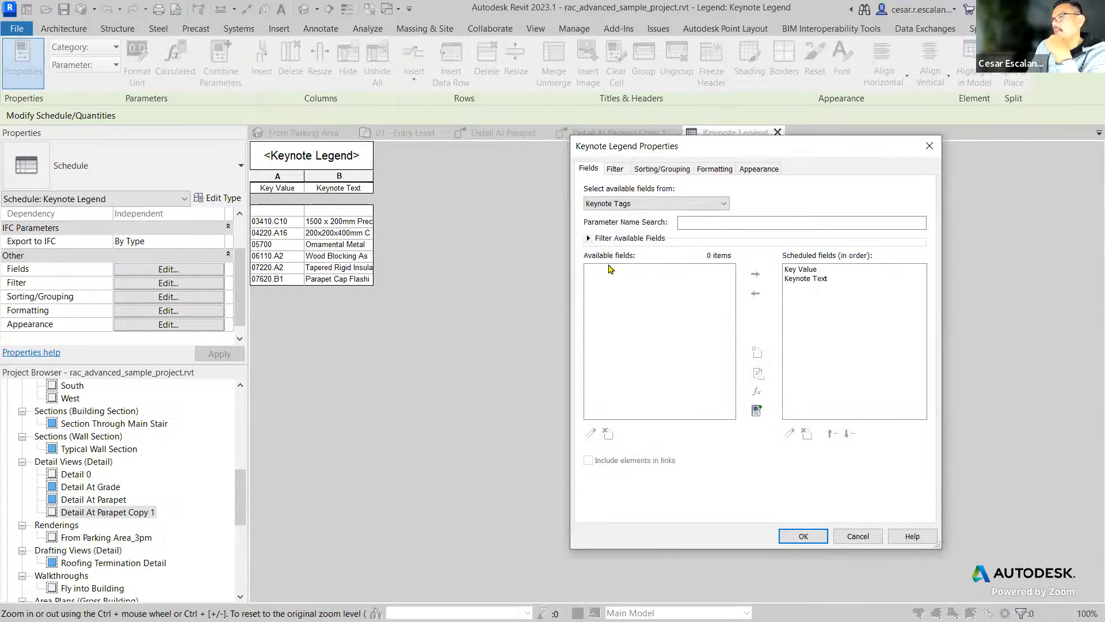
{"action": "left_click", "coordinate": [615, 168]}
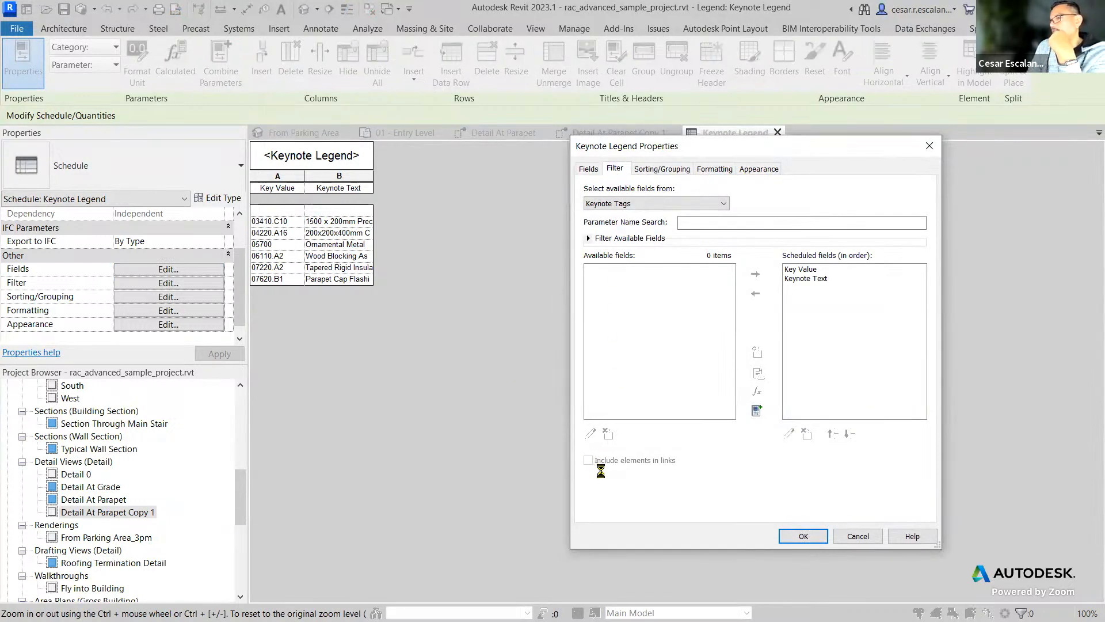
{"action": "left_click", "coordinate": [590, 385]}
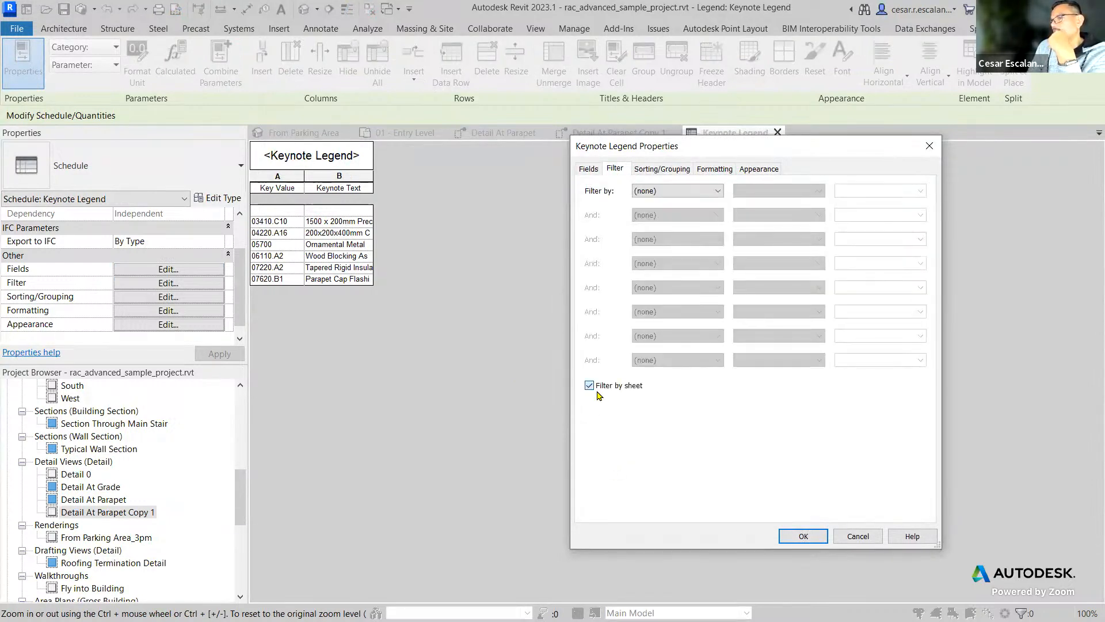
{"action": "left_click", "coordinate": [803, 536]}
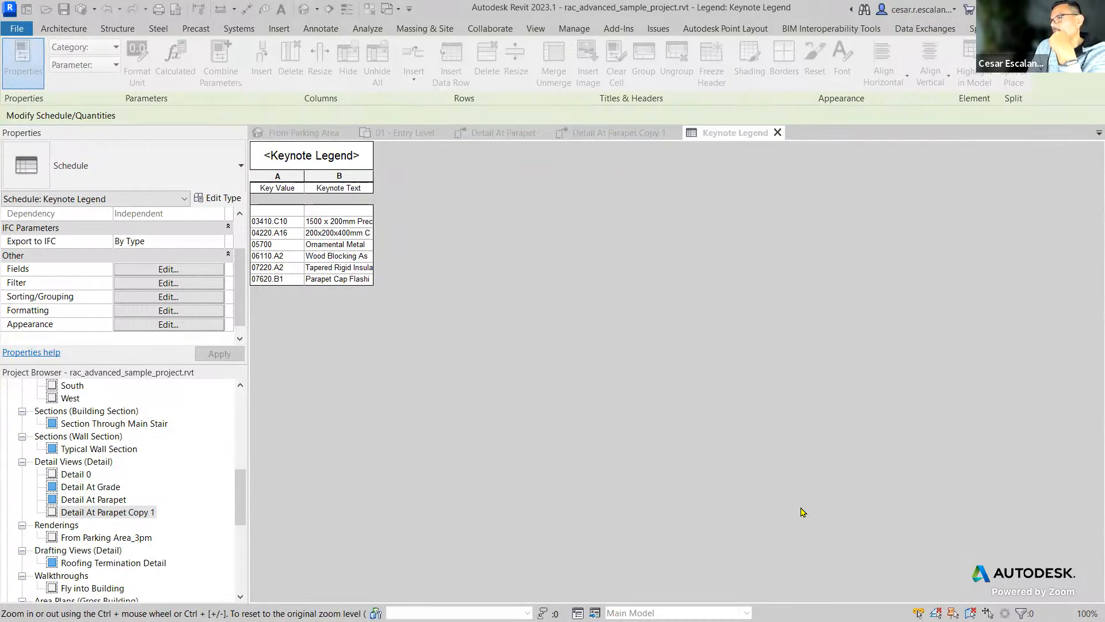
Close the keynote legend view and inspect the Ornamental Metal tag's key value in the parapet detail, ending with nothing selected.
{"action": "left_click", "coordinate": [777, 133]}
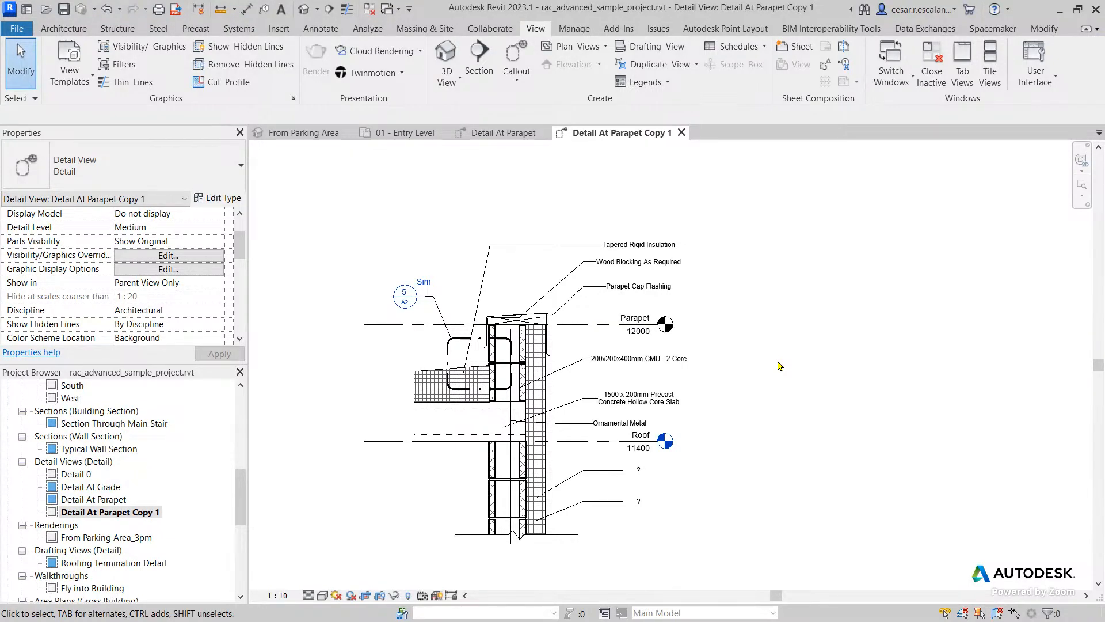
{"action": "left_click", "coordinate": [613, 424]}
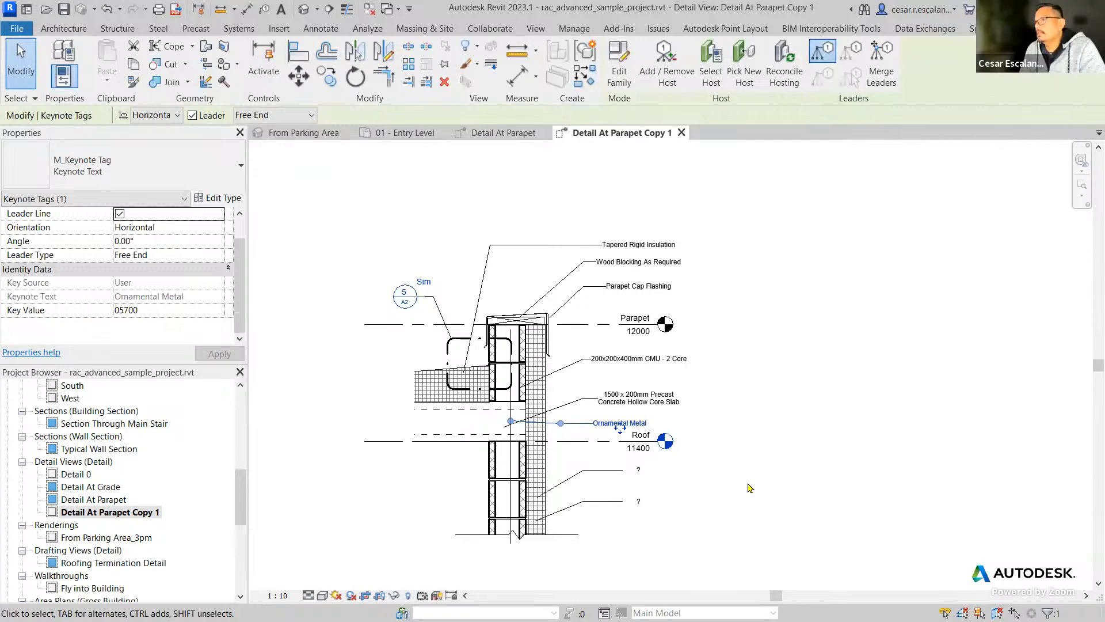
{"action": "left_click", "coordinate": [756, 490]}
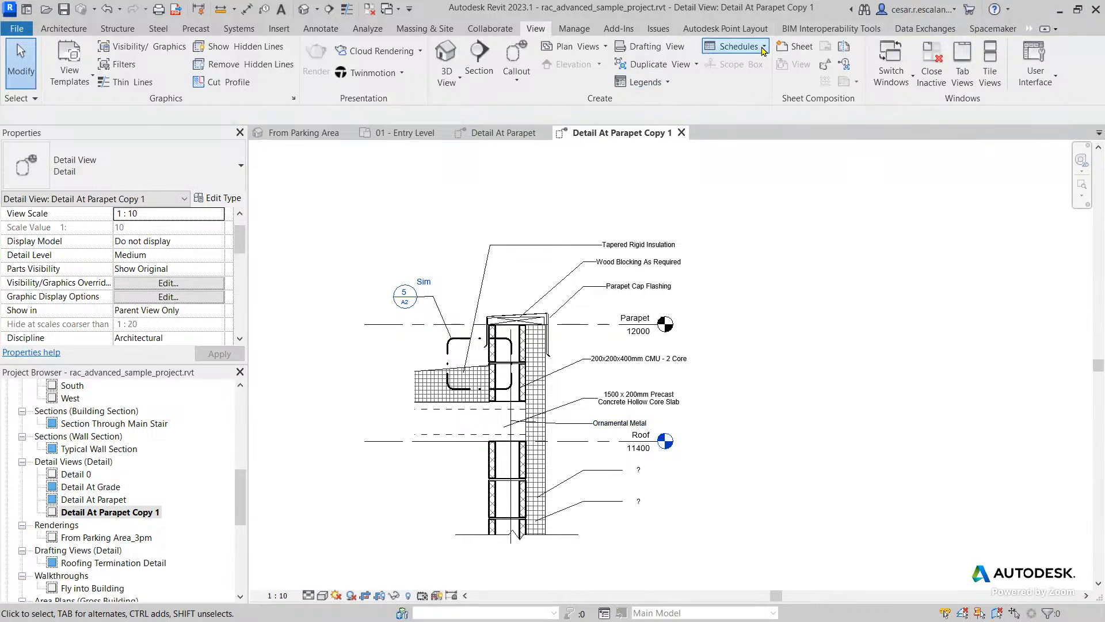
Locate the Keynote Legend under Legends in the project browser and reopen it.
{"action": "left_click", "coordinate": [644, 81]}
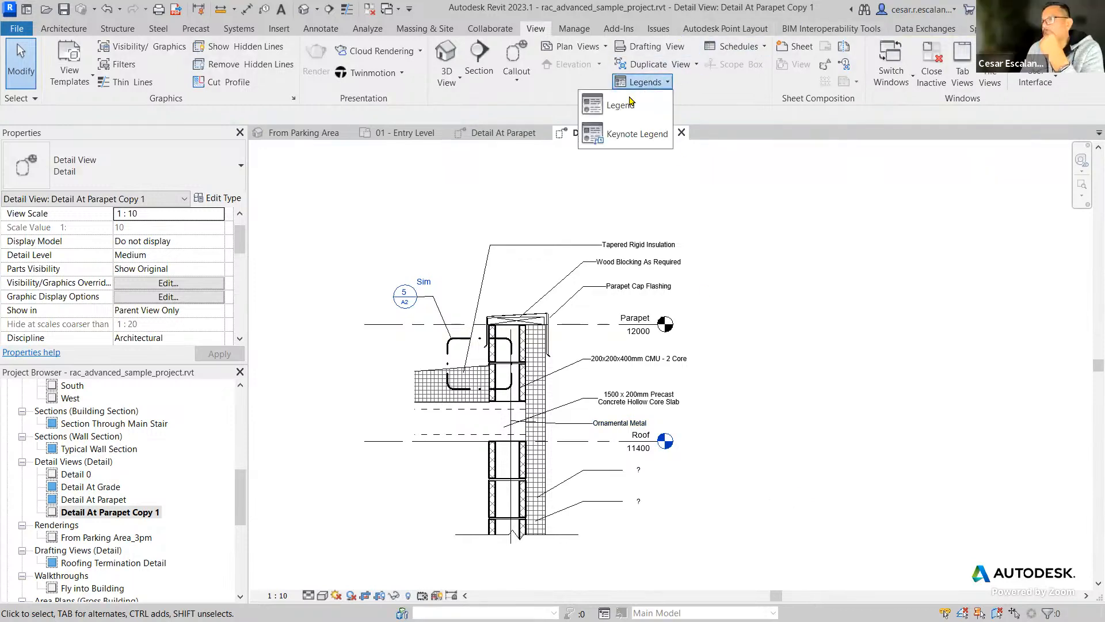
{"action": "left_click", "coordinate": [240, 521]}
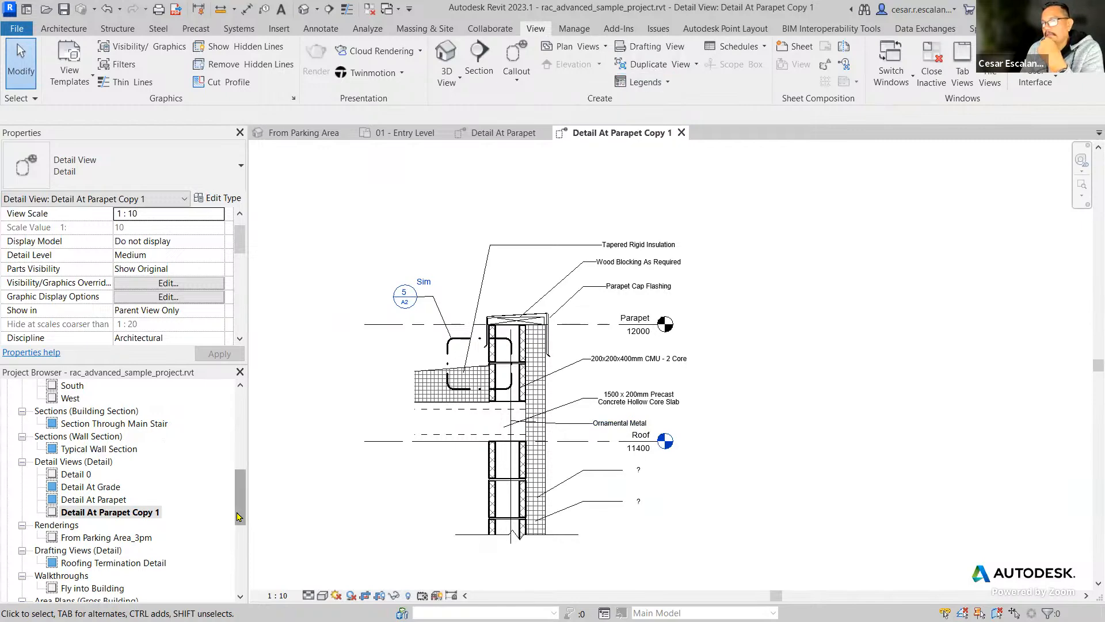
{"action": "scroll", "coordinate": [240, 535], "scroll_direction": "down", "scroll_amount": 5}
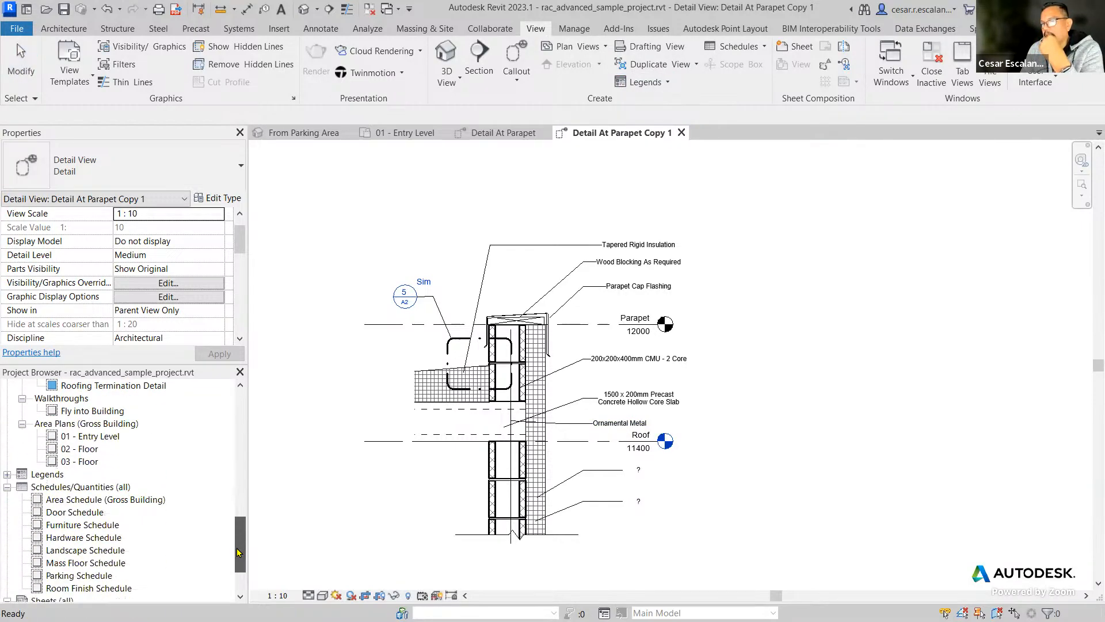
{"action": "left_click", "coordinate": [8, 474]}
{"action": "left_click", "coordinate": [45, 486]}
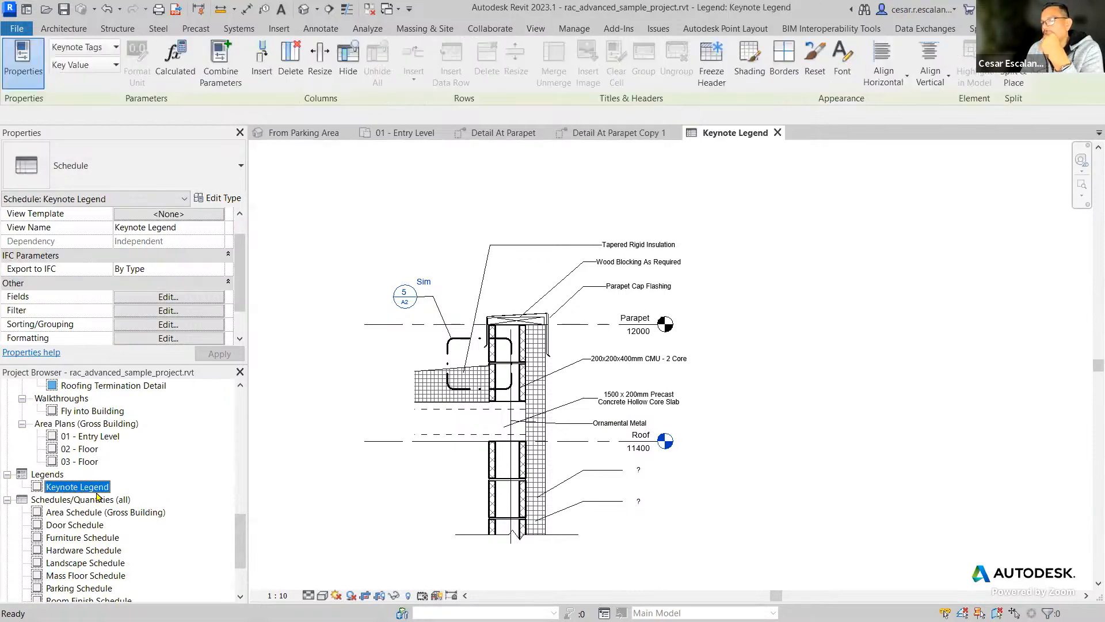
{"action": "double_click", "coordinate": [74, 488]}
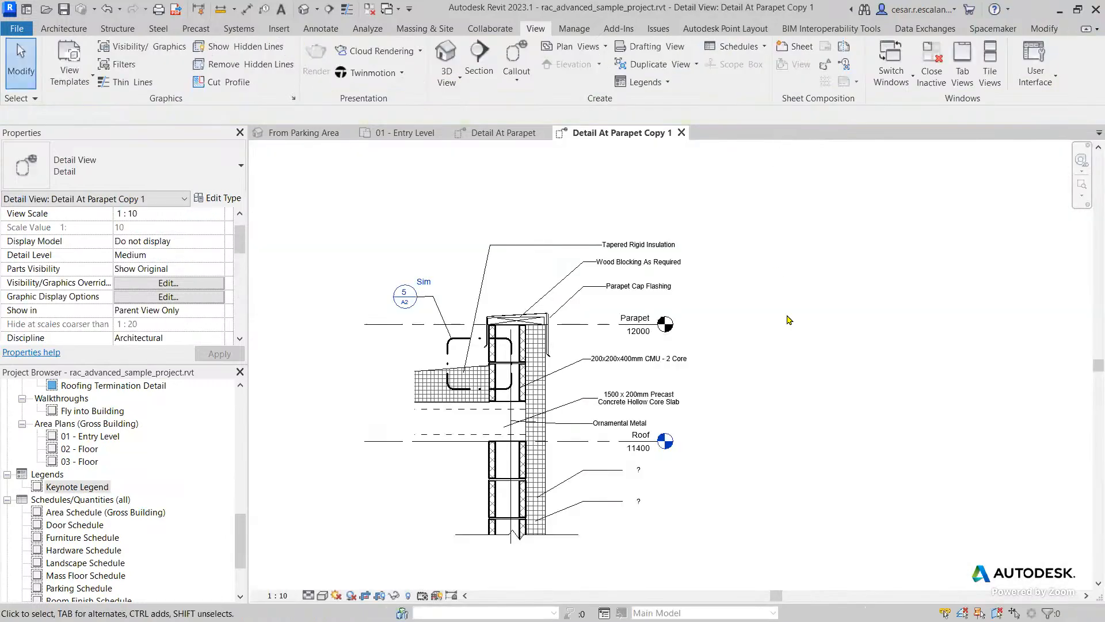
Examine the vertical detail line that the Ornamental Metal keynote points to and the surrounding parapet detail components.
{"action": "scroll", "coordinate": [788, 320], "scroll_direction": "down", "scroll_amount": 2}
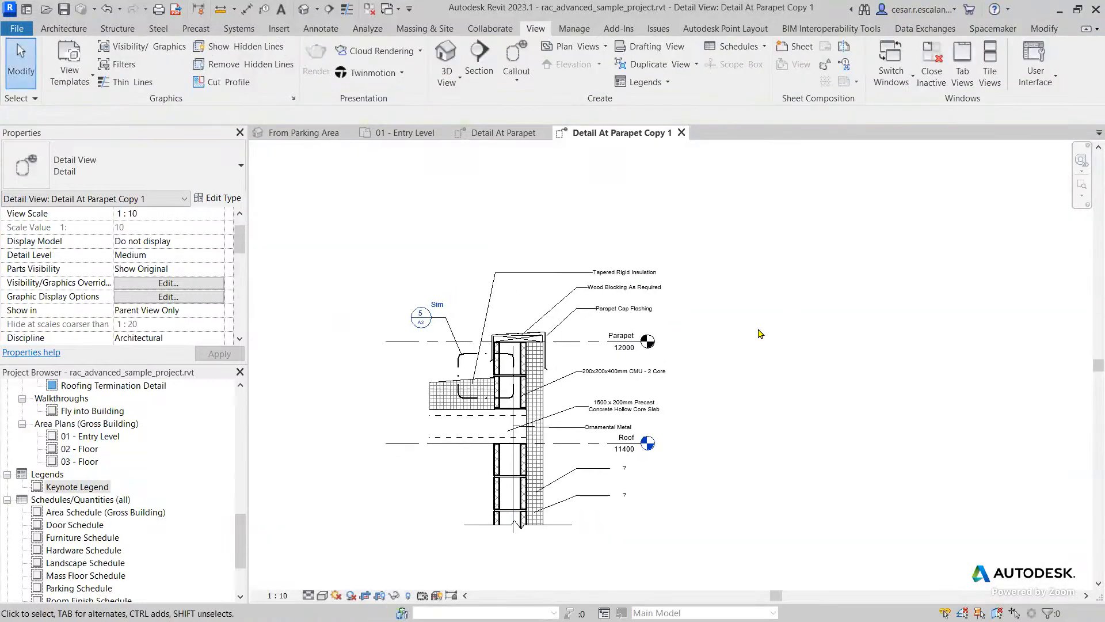
{"action": "scroll", "coordinate": [763, 417], "scroll_direction": "up", "scroll_amount": 2}
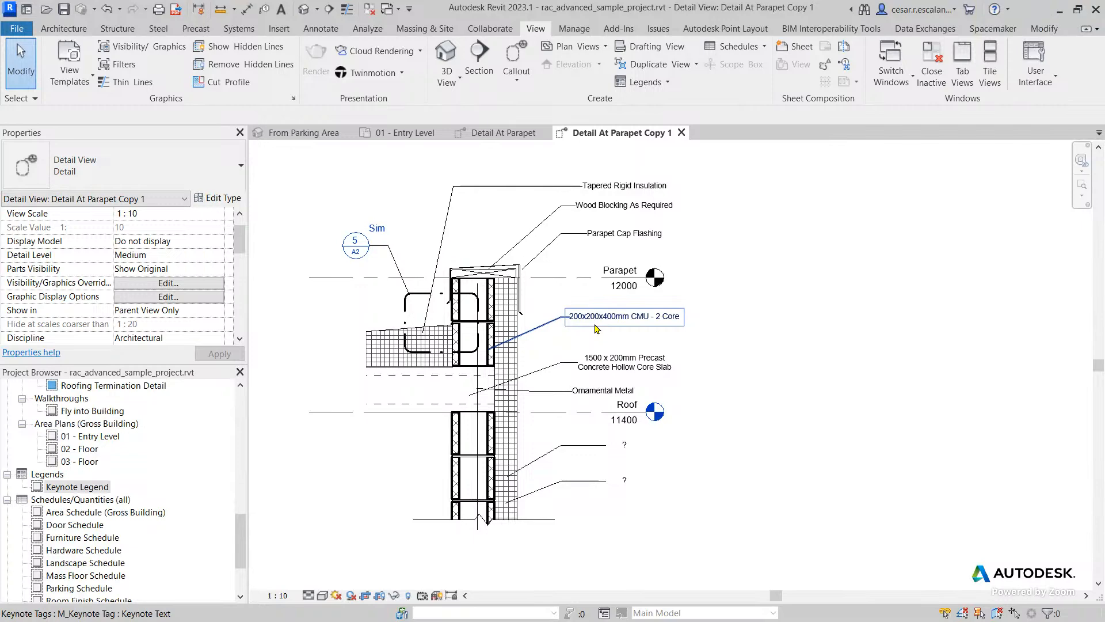
{"action": "scroll", "coordinate": [564, 400], "scroll_direction": "up", "scroll_amount": 5}
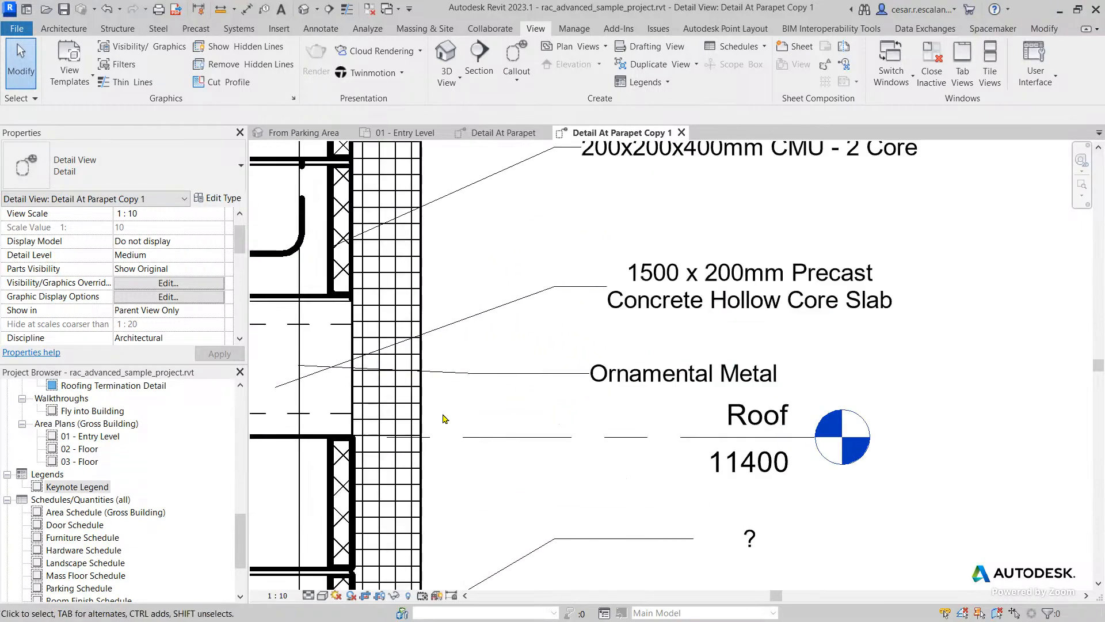
{"action": "left_click", "coordinate": [300, 461]}
{"action": "middle_click_drag", "start_coordinate": [456, 412], "coordinate": [598, 442]}
{"action": "scroll", "coordinate": [597, 442], "scroll_direction": "down", "scroll_amount": 3}
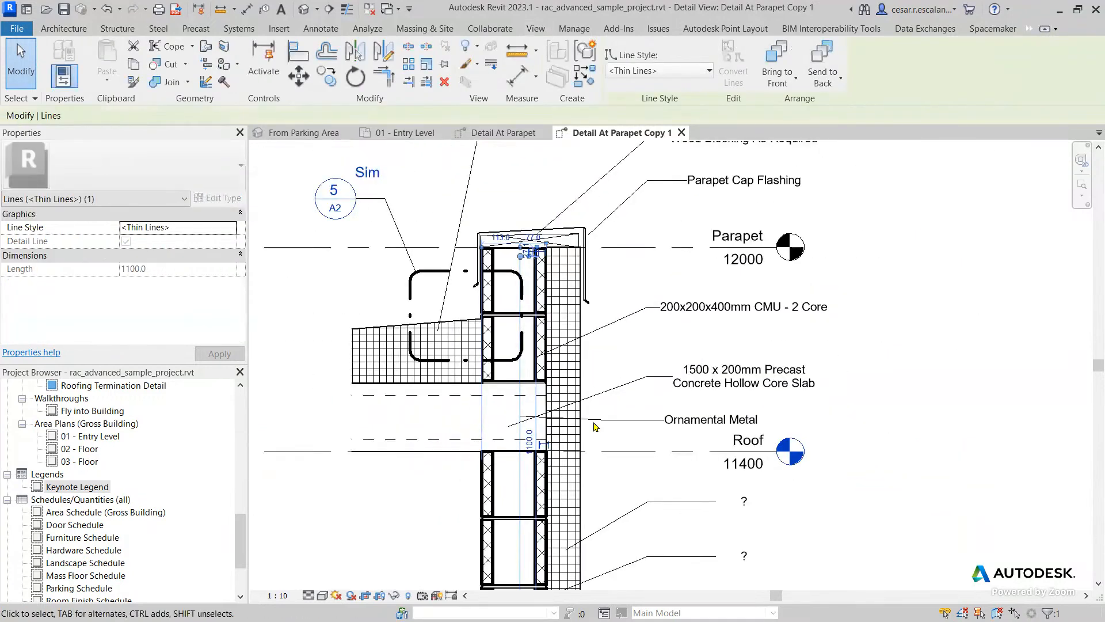
{"action": "scroll", "coordinate": [593, 423], "scroll_direction": "up", "scroll_amount": 1}
{"action": "middle_click_drag", "start_coordinate": [567, 346], "coordinate": [709, 407]}
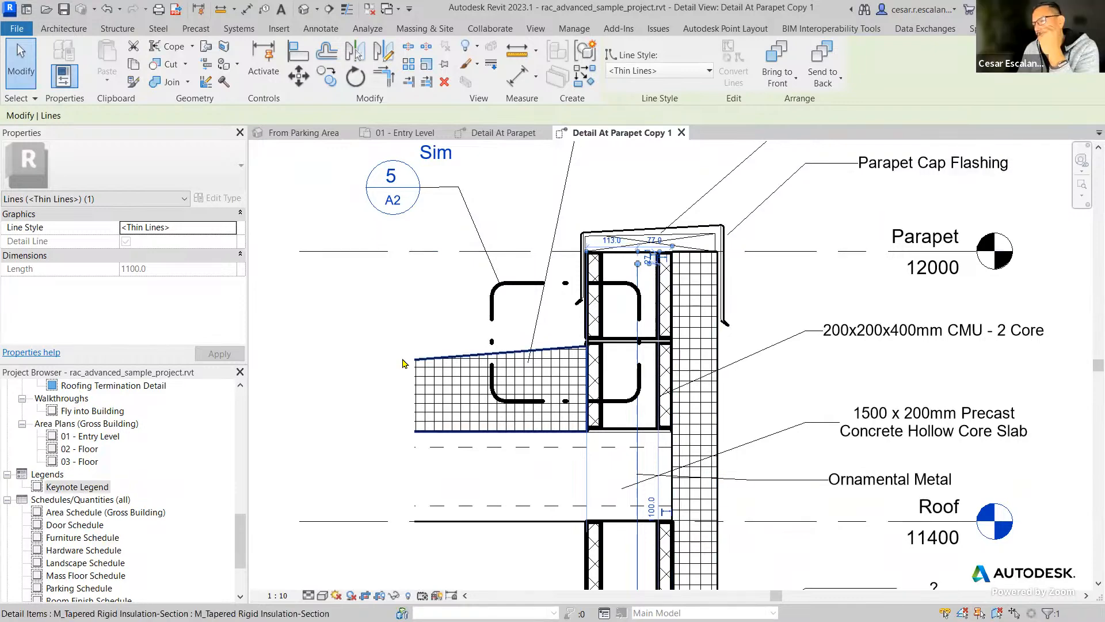
{"action": "scroll", "coordinate": [582, 304], "scroll_direction": "up", "scroll_amount": 6}
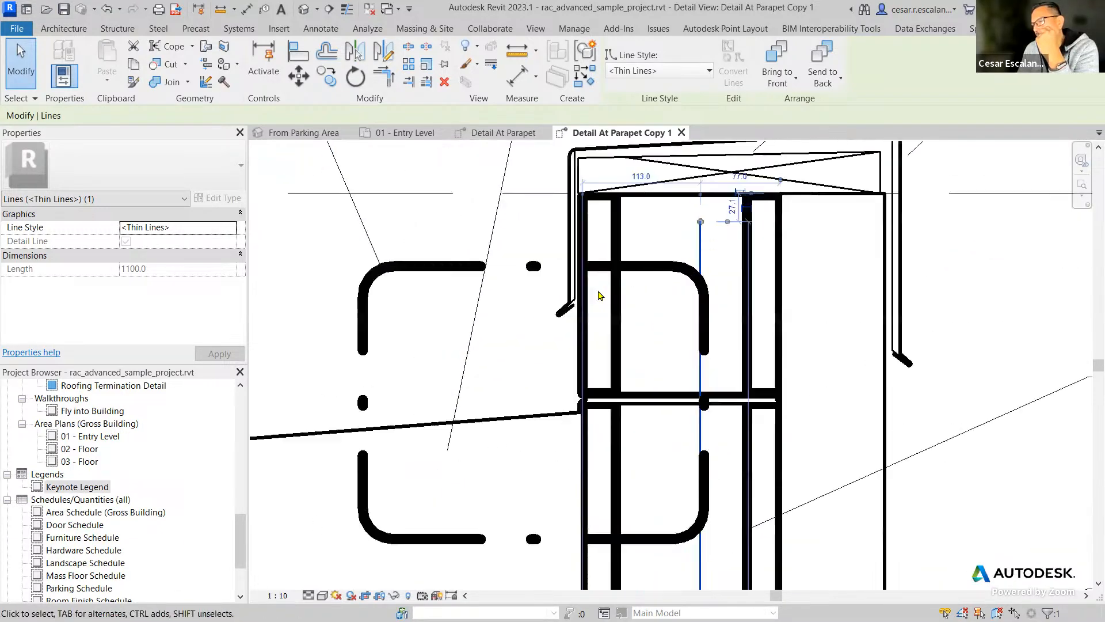
Examine the coping detail component at the top of the parapet wall by selecting it.
{"action": "scroll", "coordinate": [556, 342], "scroll_direction": "down", "scroll_amount": 3}
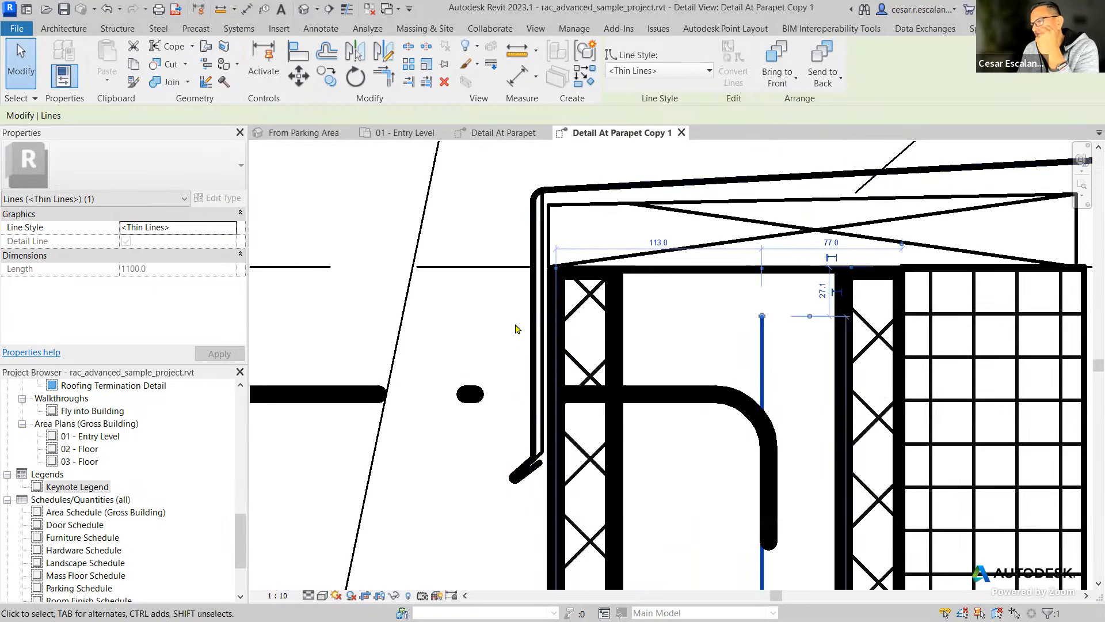
{"action": "scroll", "coordinate": [517, 328], "scroll_direction": "up", "scroll_amount": 5}
{"action": "left_click", "coordinate": [566, 218]}
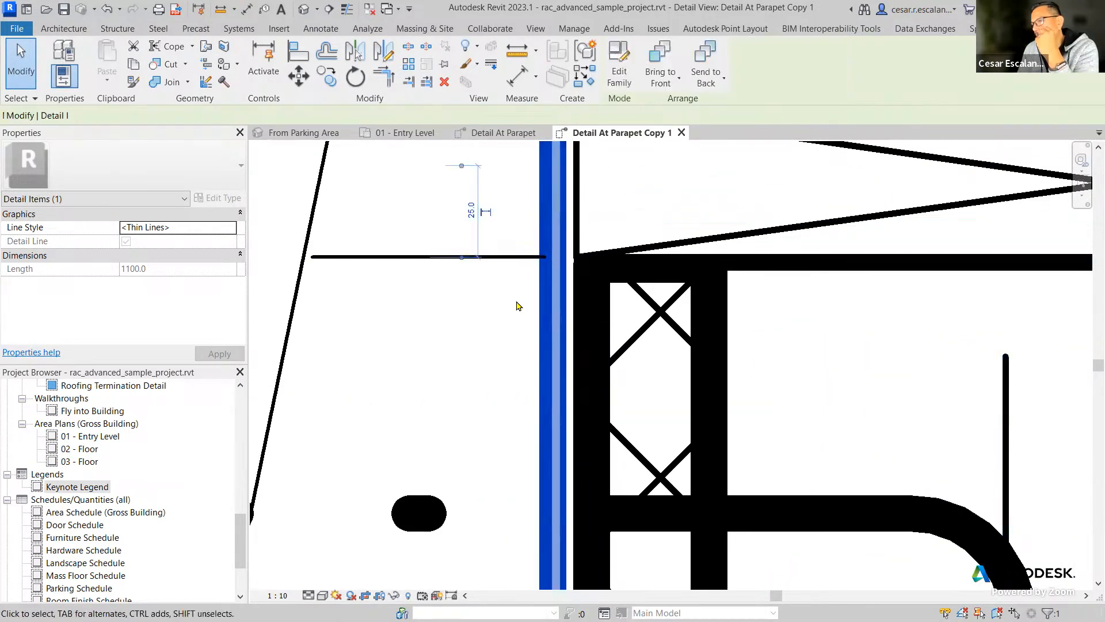
{"action": "scroll", "coordinate": [518, 314], "scroll_direction": "down", "scroll_amount": 4}
{"action": "scroll", "coordinate": [519, 353], "scroll_direction": "up", "scroll_amount": 1}
{"action": "scroll", "coordinate": [761, 375], "scroll_direction": "down", "scroll_amount": 3}
{"action": "middle_click_drag", "start_coordinate": [830, 422], "coordinate": [844, 241]}
{"action": "scroll", "coordinate": [841, 239], "scroll_direction": "down", "scroll_amount": 2}
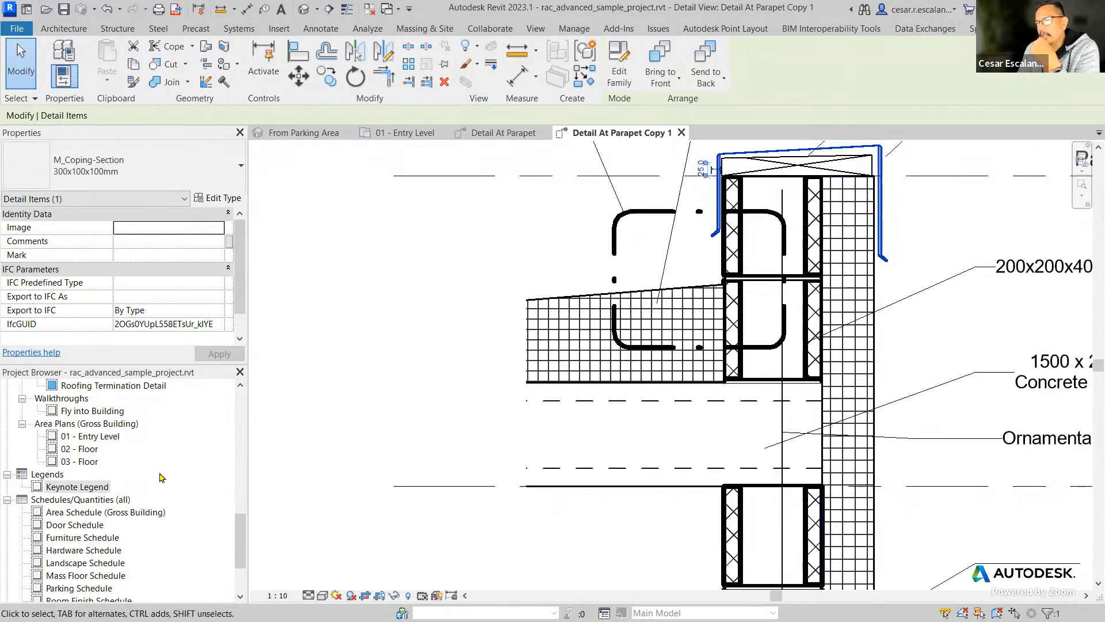
Open the Detail At Grade view and dismiss the save reminder without saving, with the whole grade detail in view.
{"action": "left_click_drag", "start_coordinate": [239, 526], "coordinate": [235, 498]}
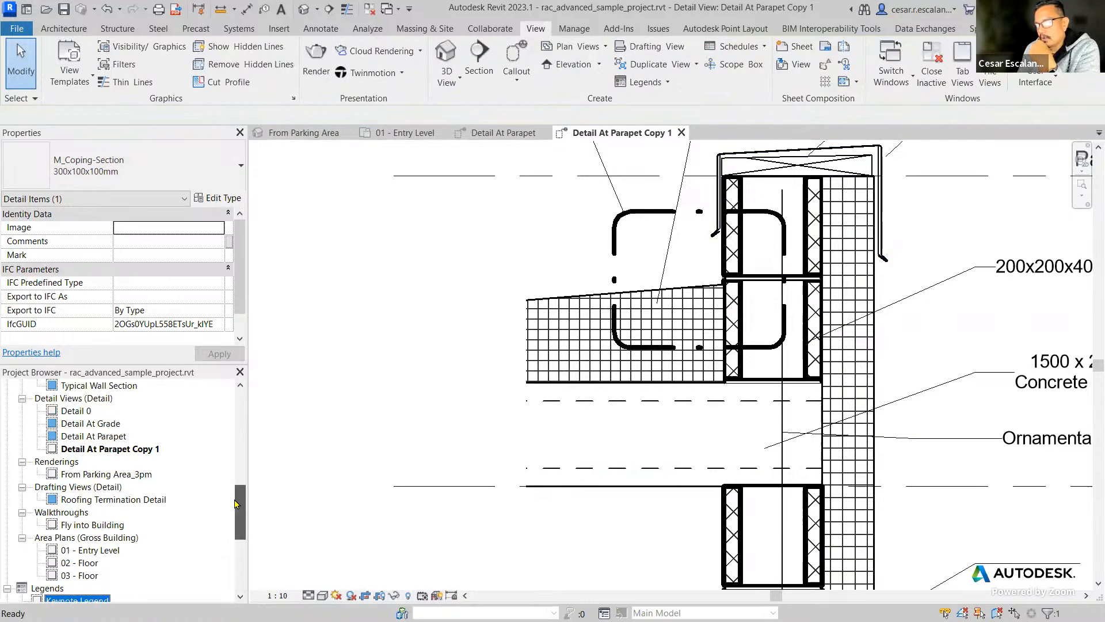
{"action": "double_click", "coordinate": [94, 424]}
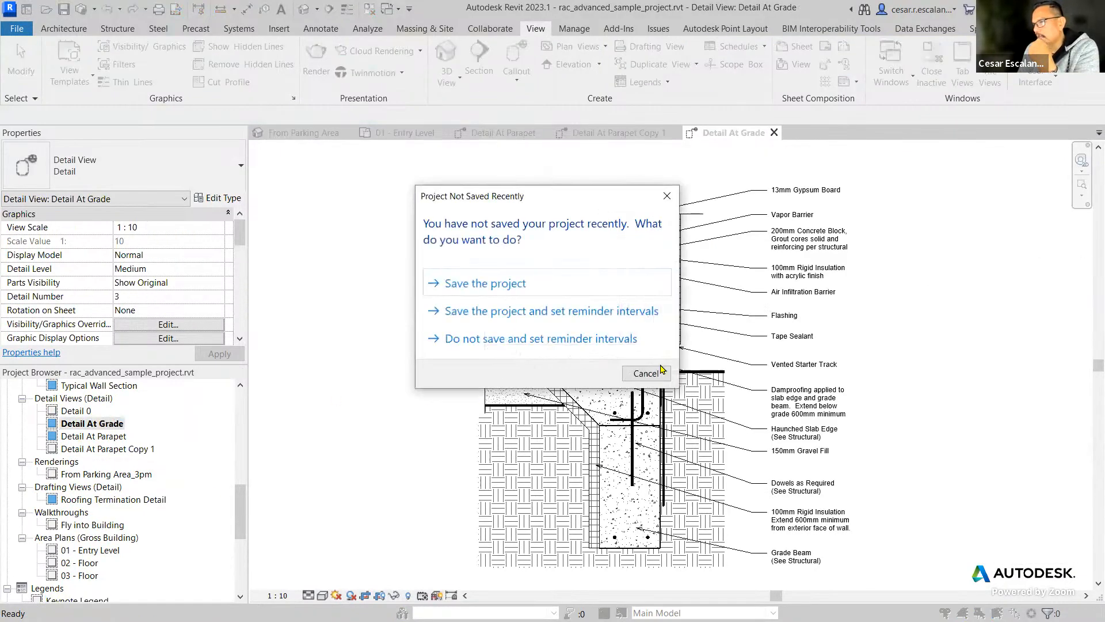
{"action": "left_click", "coordinate": [646, 373]}
{"action": "left_click", "coordinate": [725, 373]}
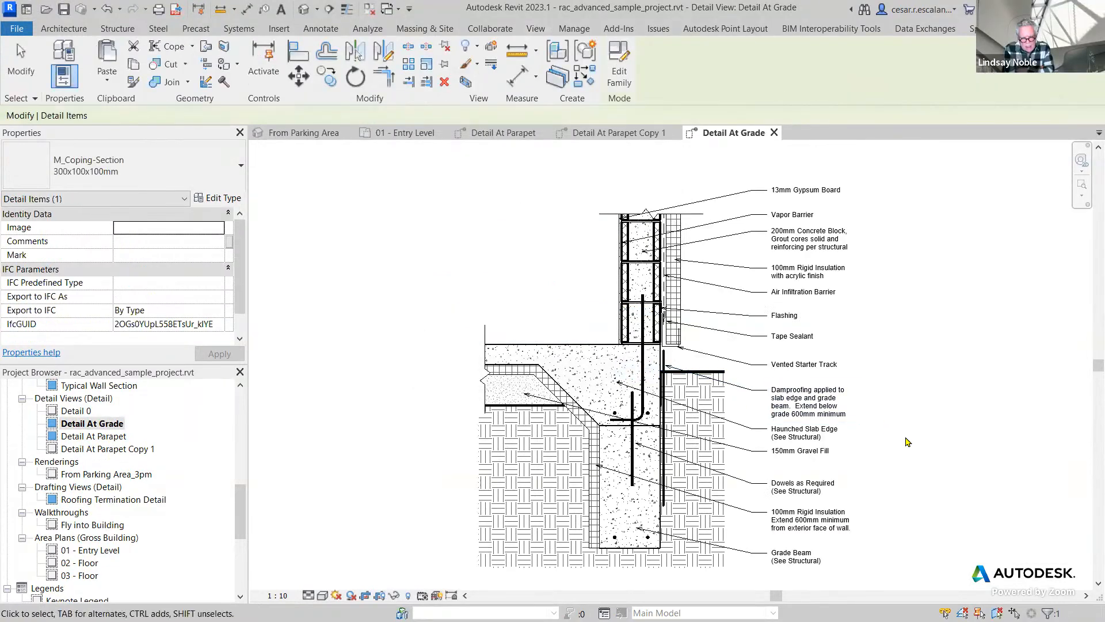
{"action": "scroll", "coordinate": [906, 440], "scroll_direction": "up", "scroll_amount": 2}
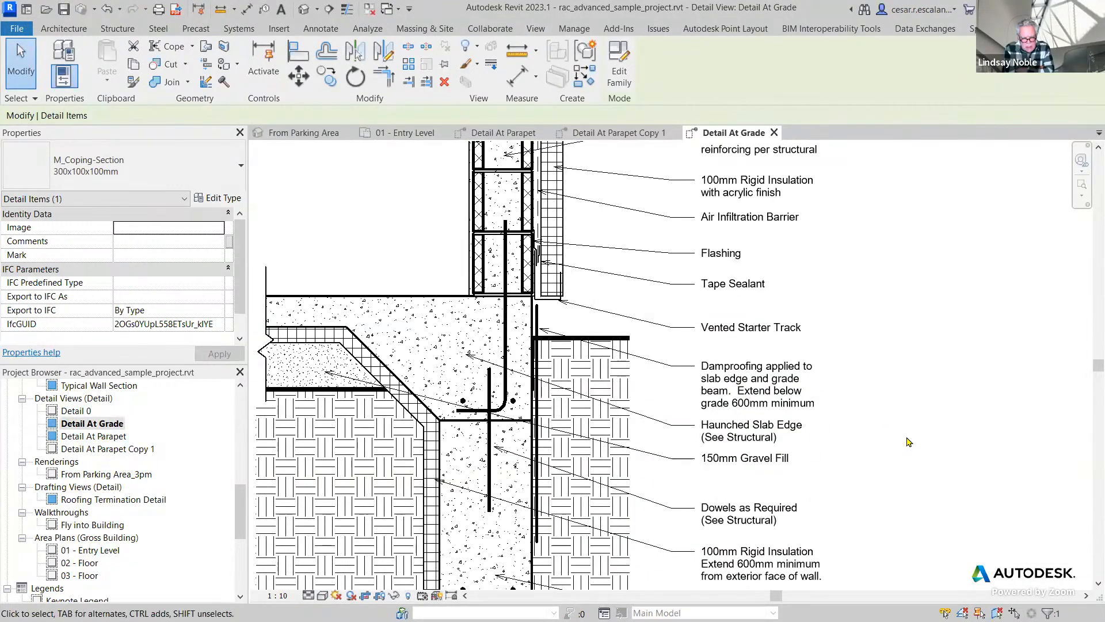
{"action": "scroll", "coordinate": [907, 441], "scroll_direction": "down", "scroll_amount": 2}
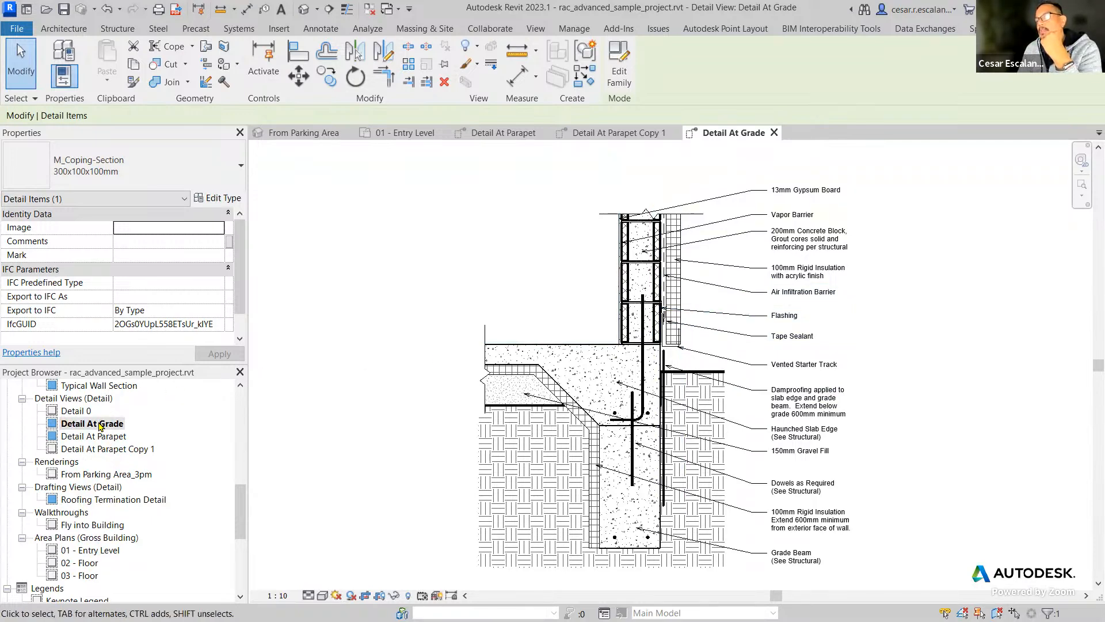
Inspect what the linework at the slab edge and beneath the slab belongs to, selecting the Starter Track and Under Slab groups.
{"action": "scroll", "coordinate": [598, 329], "scroll_direction": "up", "scroll_amount": 8}
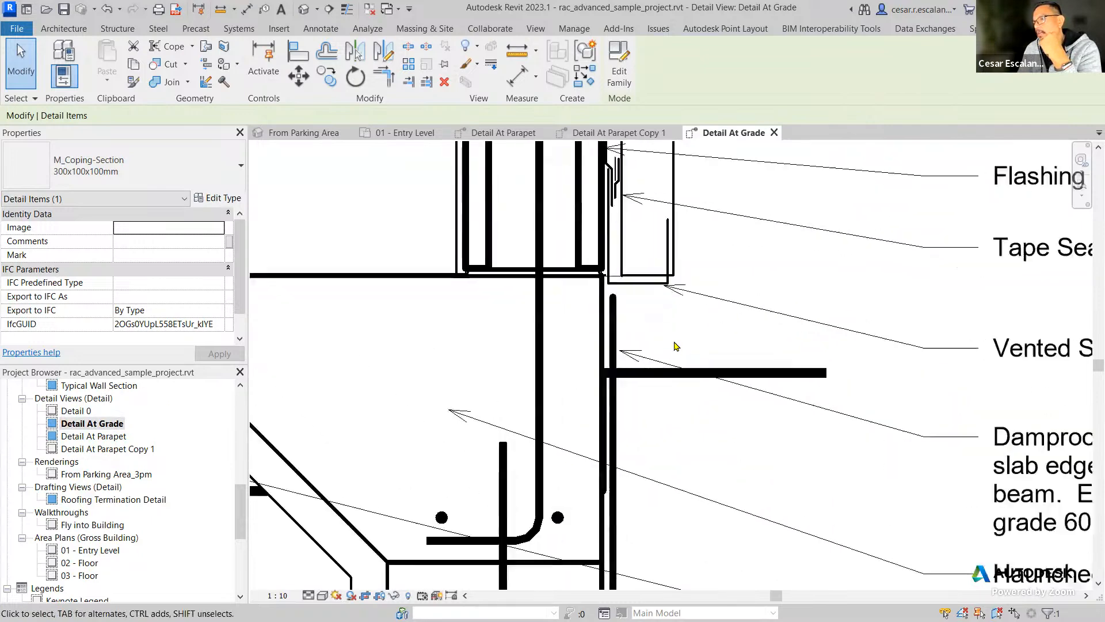
{"action": "left_click", "coordinate": [585, 316]}
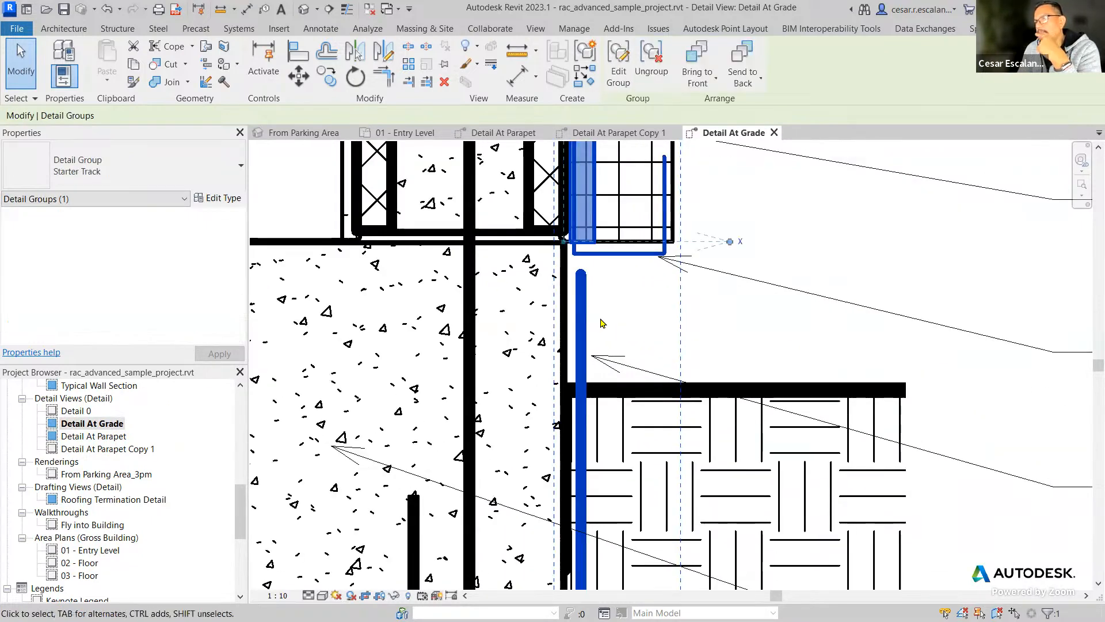
{"action": "scroll", "coordinate": [601, 319], "scroll_direction": "down", "scroll_amount": 3}
{"action": "scroll", "coordinate": [601, 323], "scroll_direction": "down", "scroll_amount": 3}
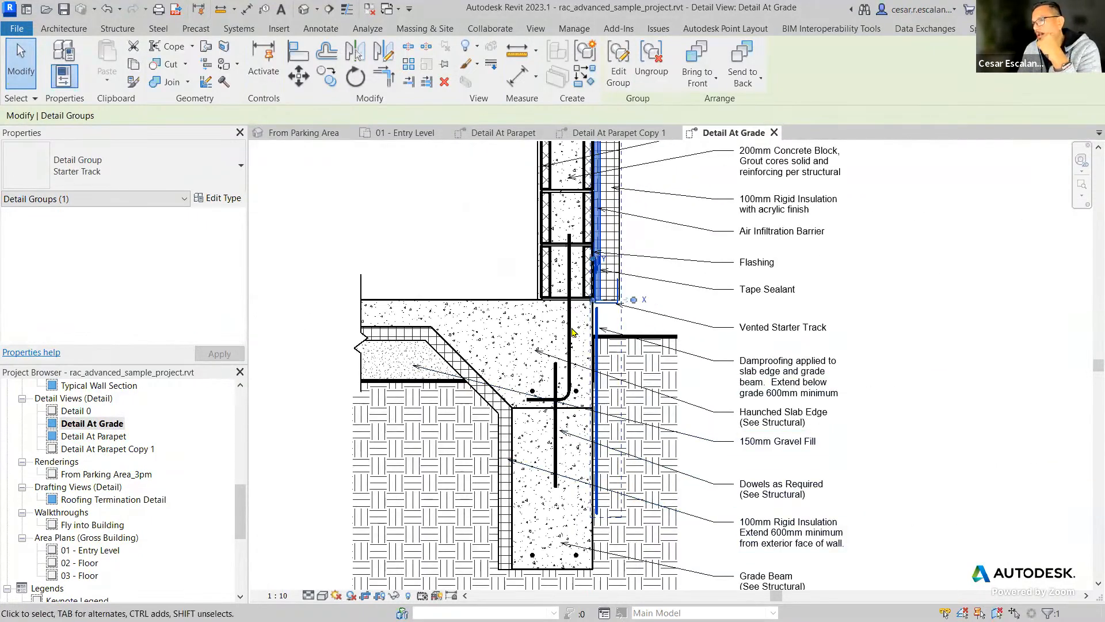
{"action": "left_click", "coordinate": [417, 384]}
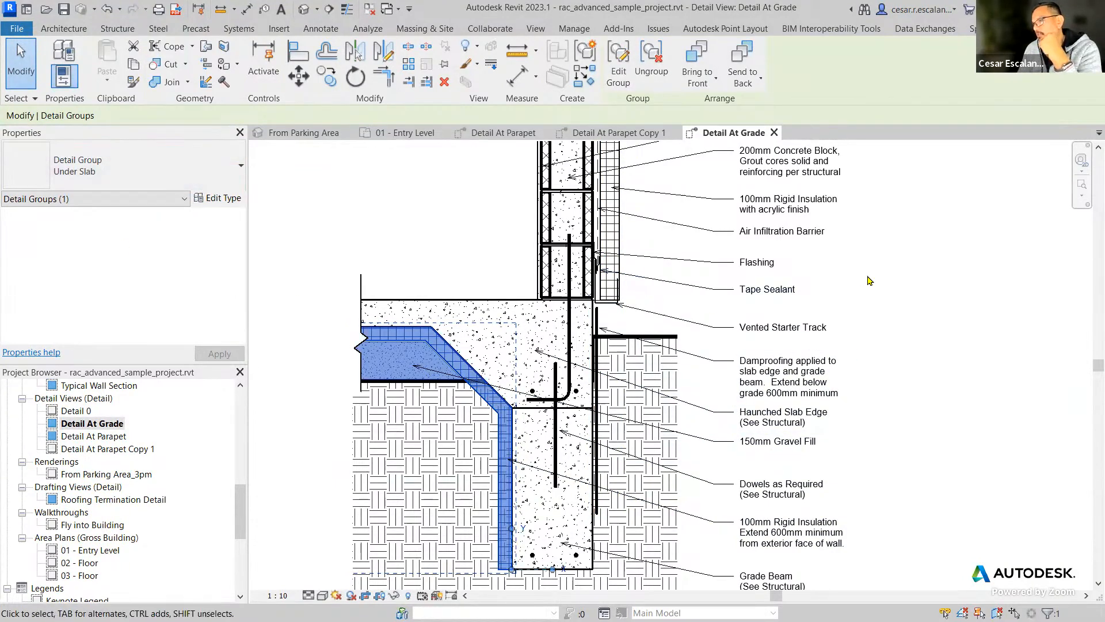
Examine the wall linework that the Air Infiltration Barrier text note points to, ending with nothing selected.
{"action": "middle_click_drag", "start_coordinate": [869, 280], "coordinate": [831, 476]}
{"action": "scroll", "coordinate": [572, 409], "scroll_direction": "up", "scroll_amount": 4}
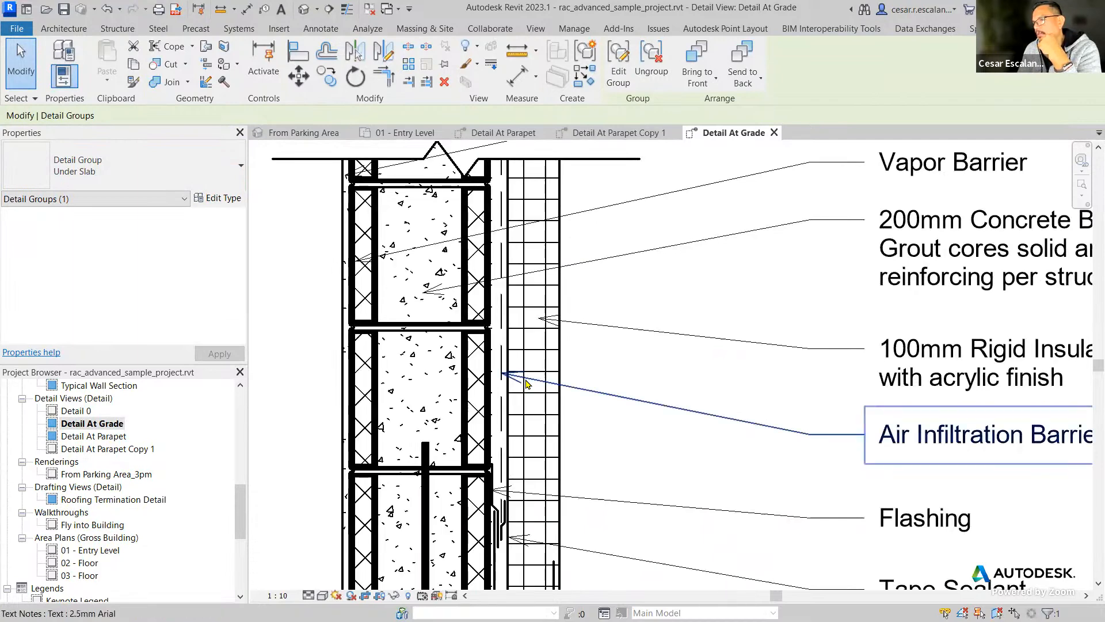
{"action": "left_click", "coordinate": [509, 396]}
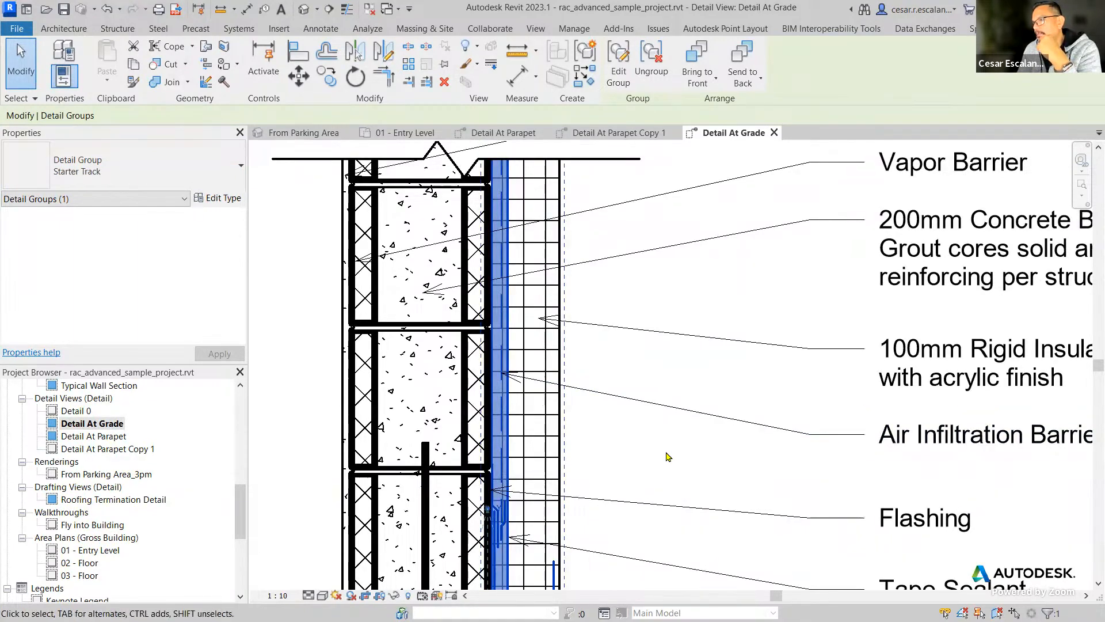
{"action": "scroll", "coordinate": [668, 457], "scroll_direction": "down", "scroll_amount": 2}
{"action": "scroll", "coordinate": [710, 440], "scroll_direction": "up", "scroll_amount": 1}
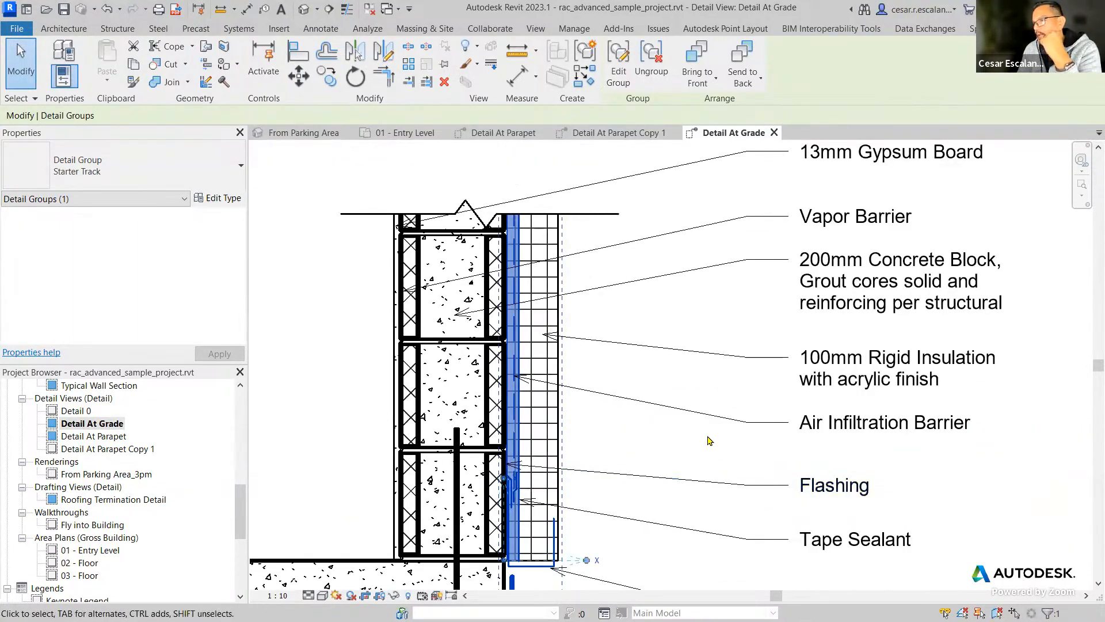
{"action": "scroll", "coordinate": [660, 431], "scroll_direction": "up", "scroll_amount": 3}
{"action": "left_click", "coordinate": [685, 435]}
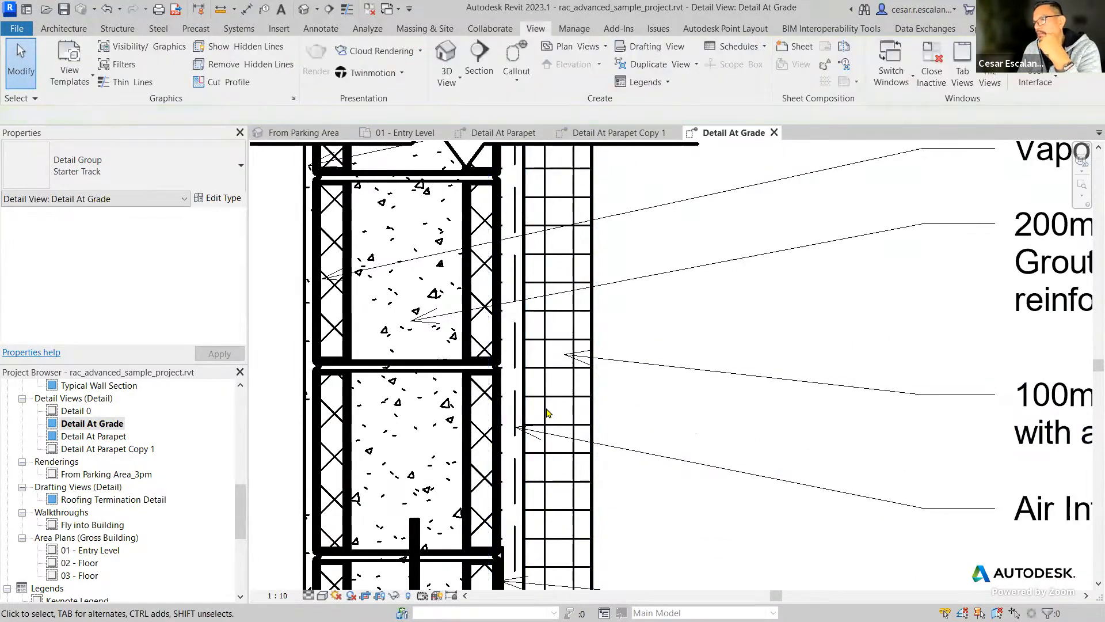
Move the Starter Track detail group out of the wall into the clear area between the rigid insulation and the text notes.
{"action": "left_click", "coordinate": [518, 409]}
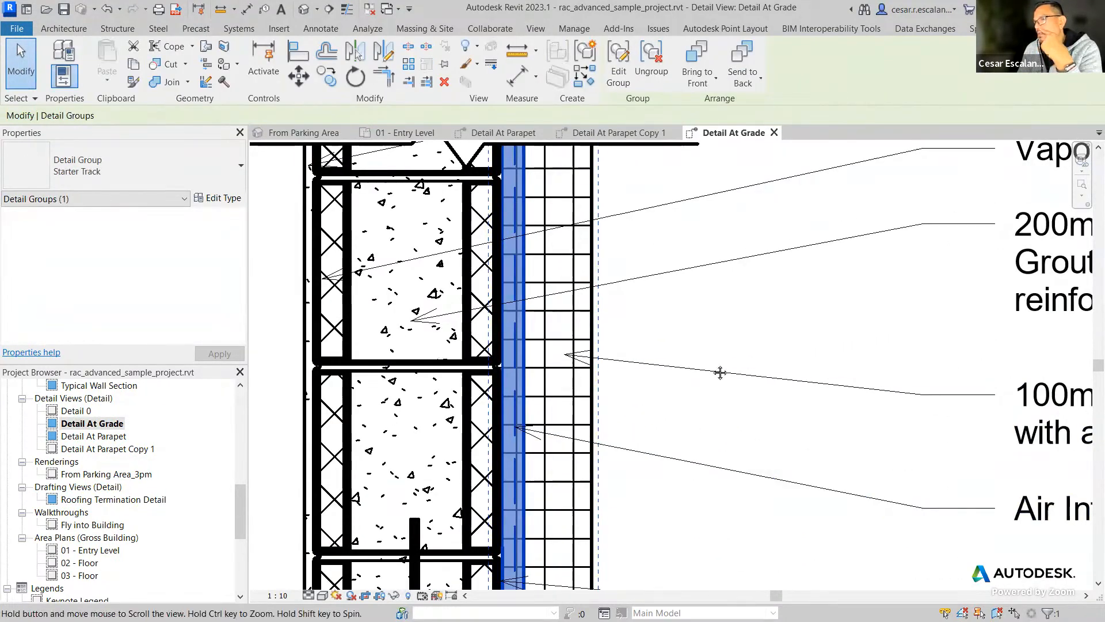
{"action": "scroll", "coordinate": [685, 378], "scroll_direction": "down", "scroll_amount": 2}
{"action": "scroll", "coordinate": [685, 378], "scroll_direction": "down", "scroll_amount": 1}
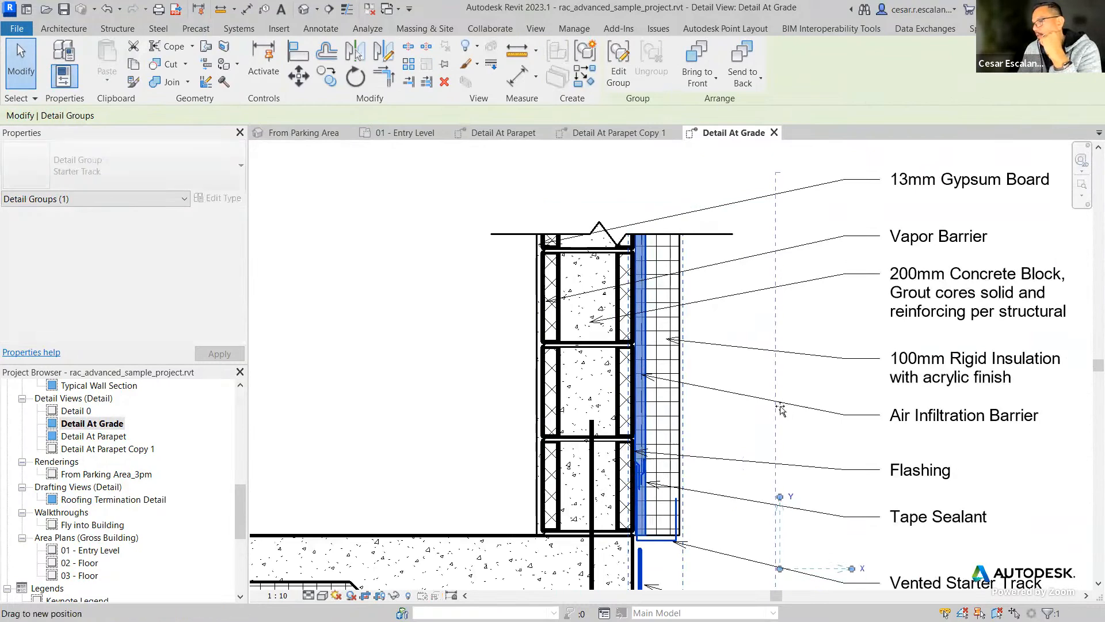
{"action": "left_click_drag", "start_coordinate": [640, 390], "coordinate": [742, 426]}
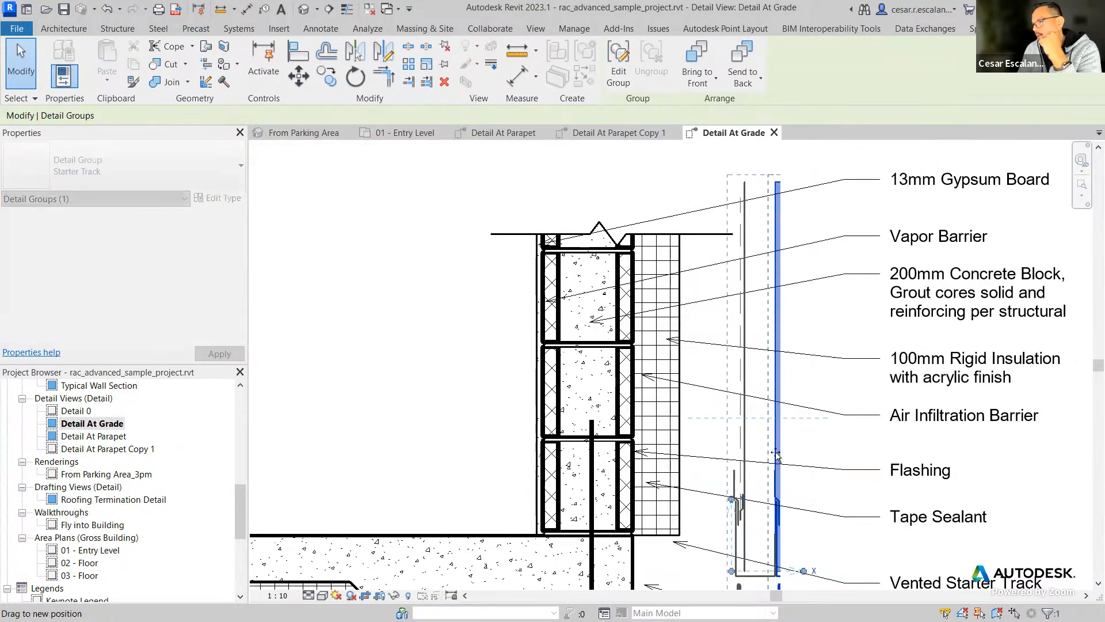
{"action": "left_click", "coordinate": [771, 448]}
{"action": "scroll", "coordinate": [799, 445], "scroll_direction": "up", "scroll_amount": 3}
{"action": "middle_click_drag", "start_coordinate": [799, 445], "coordinate": [667, 475]}
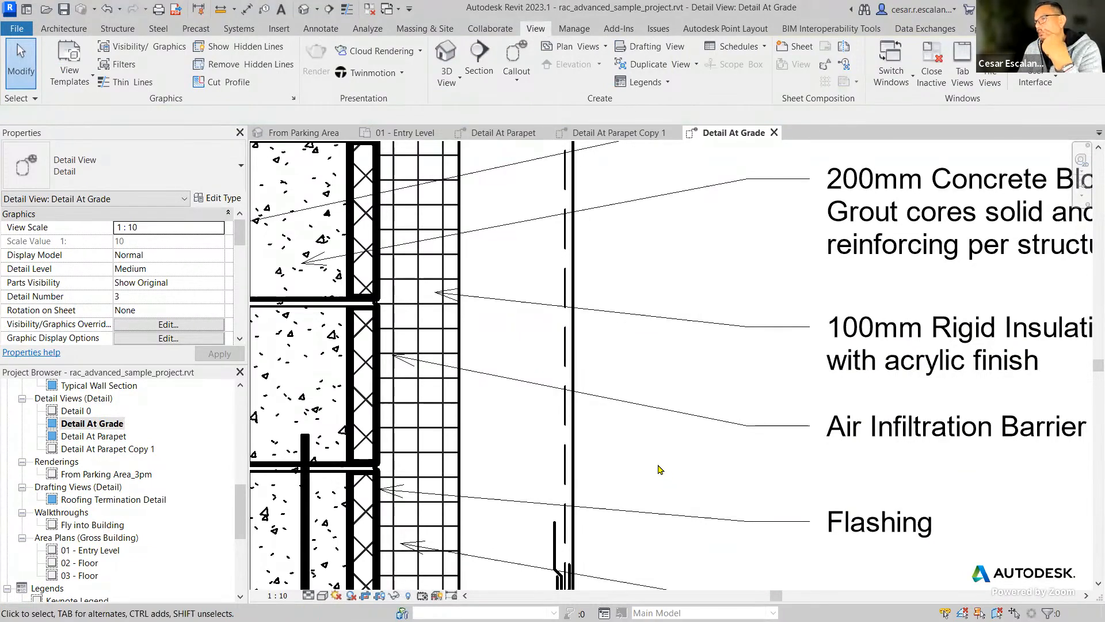
Undo the last move of the Starter Track detail group, and reselect the group beside the wall.
{"action": "scroll", "coordinate": [651, 464], "scroll_direction": "up", "scroll_amount": 3}
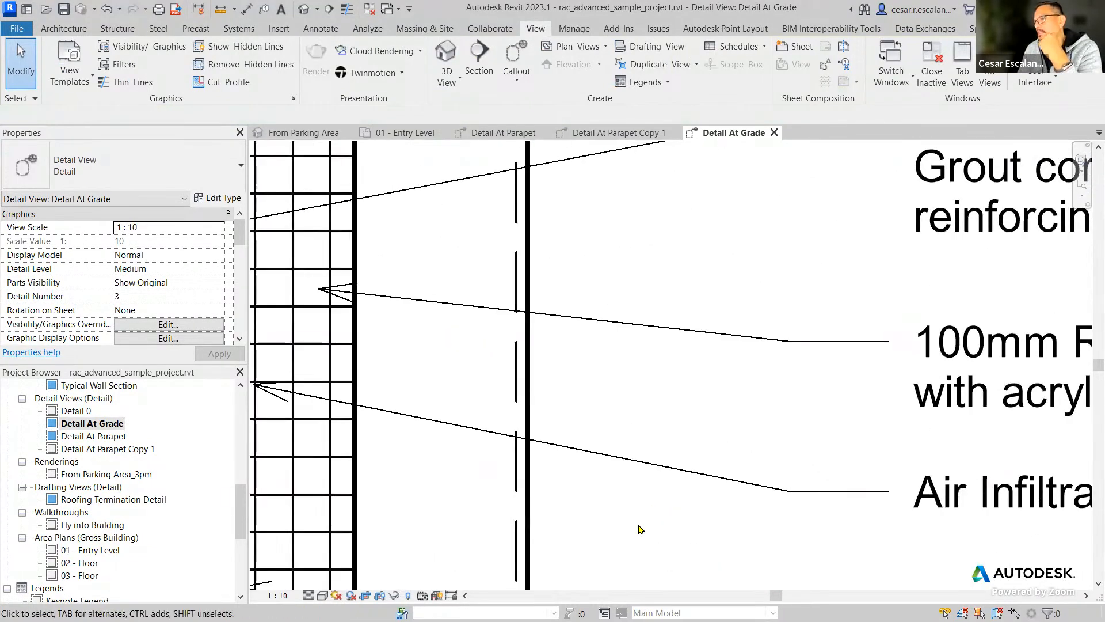
{"action": "scroll", "coordinate": [641, 528], "scroll_direction": "down", "scroll_amount": 2}
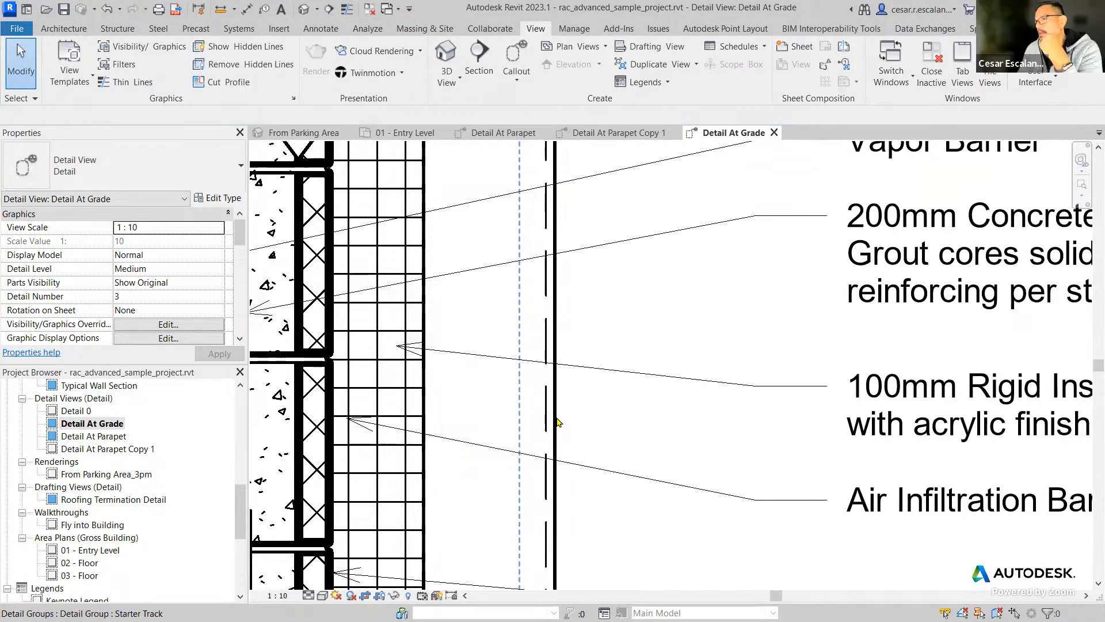
{"action": "left_click", "coordinate": [557, 422]}
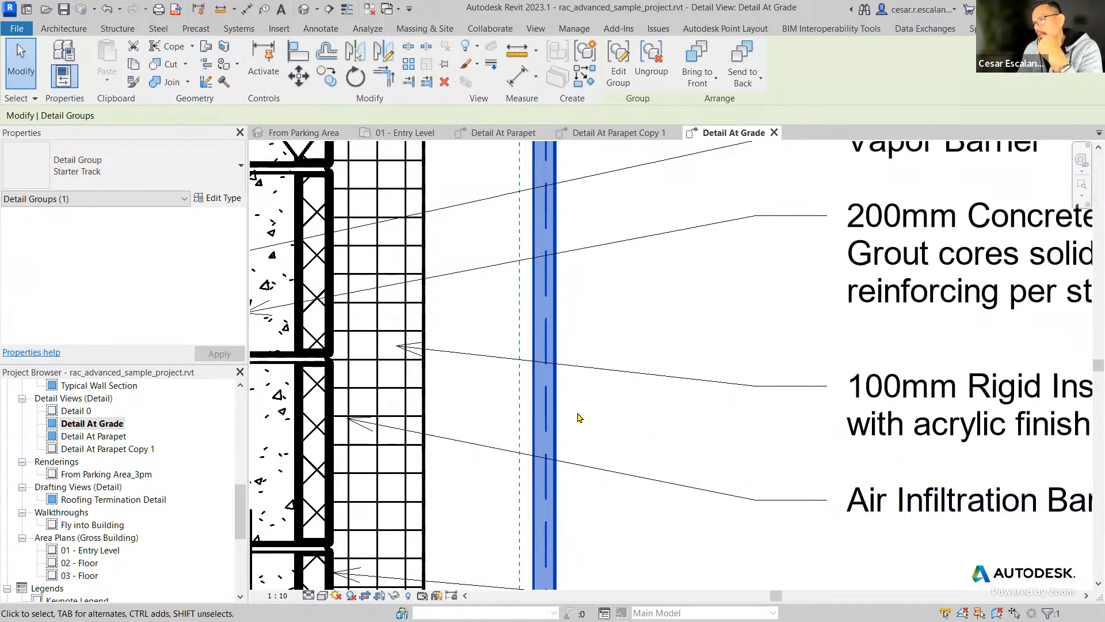
{"action": "scroll", "coordinate": [578, 416], "scroll_direction": "down", "scroll_amount": 2}
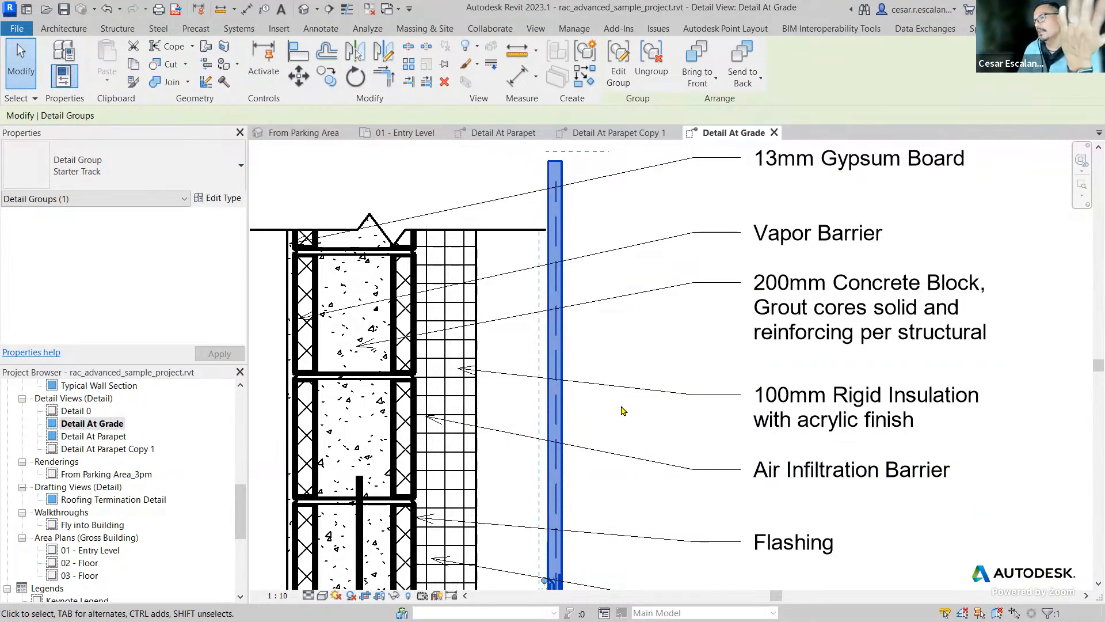
{"action": "left_click", "coordinate": [109, 13]}
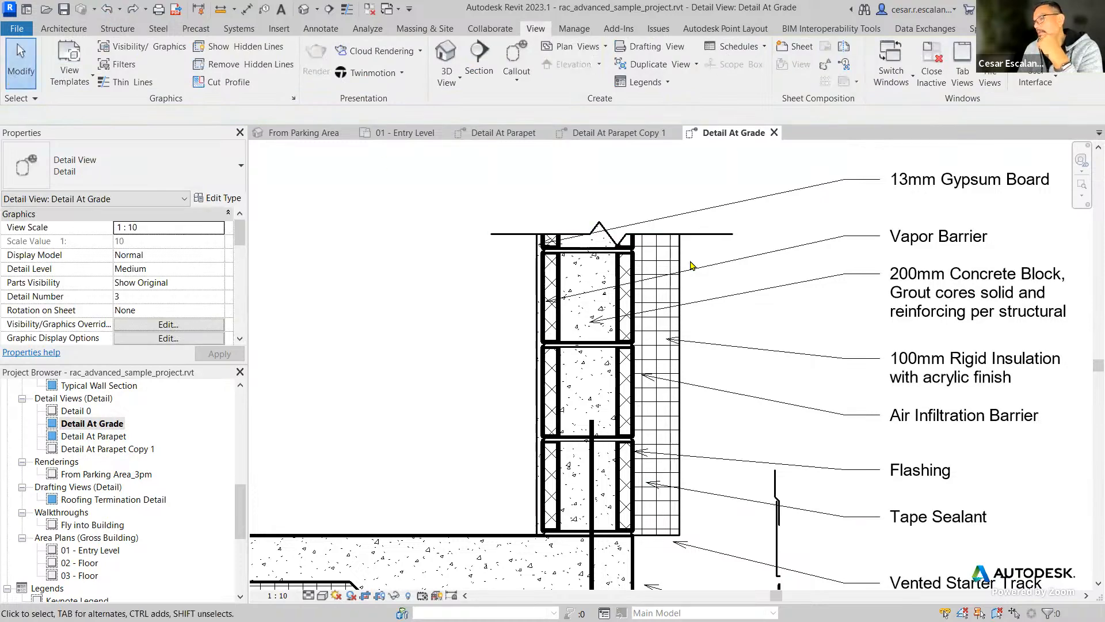
{"action": "scroll", "coordinate": [693, 265], "scroll_direction": "down", "scroll_amount": 2}
{"action": "middle_click_drag", "start_coordinate": [693, 350], "coordinate": [697, 195]}
{"action": "middle_click_drag", "start_coordinate": [712, 261], "coordinate": [640, 369]}
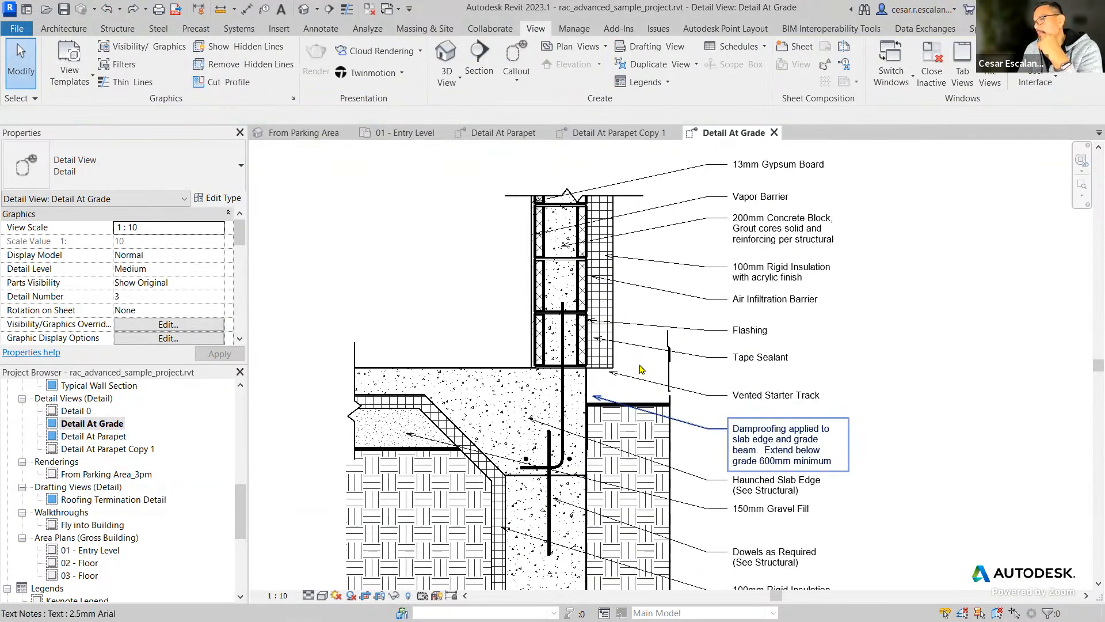
{"action": "left_click", "coordinate": [674, 371]}
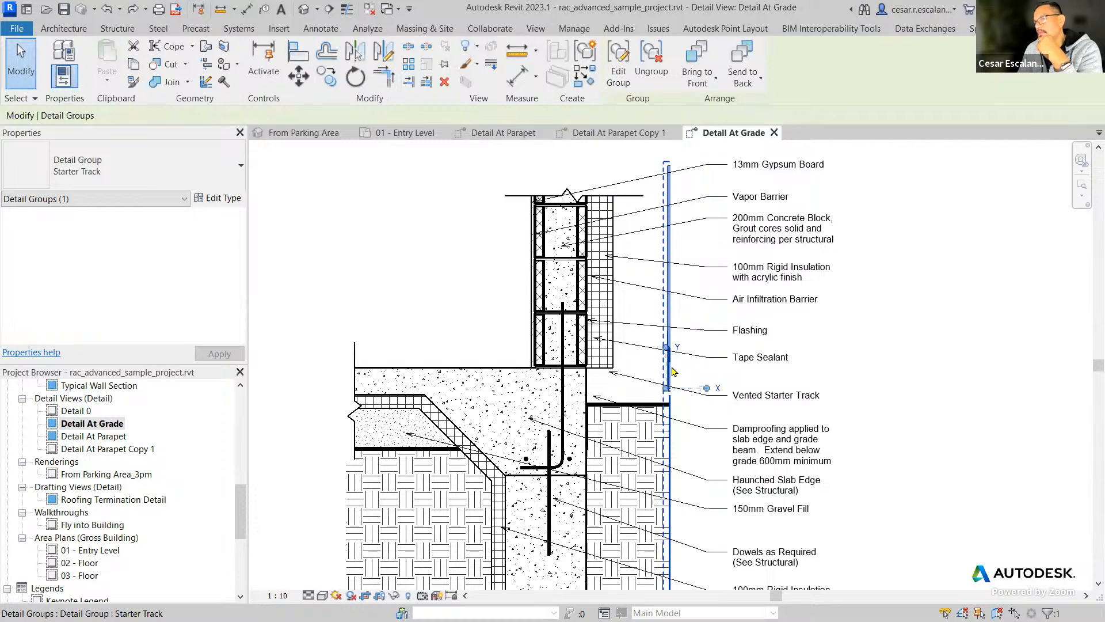
View the keynoted Detail At Parapet for comparison, and return to the Detail At Grade view.
{"action": "double_click", "coordinate": [114, 437]}
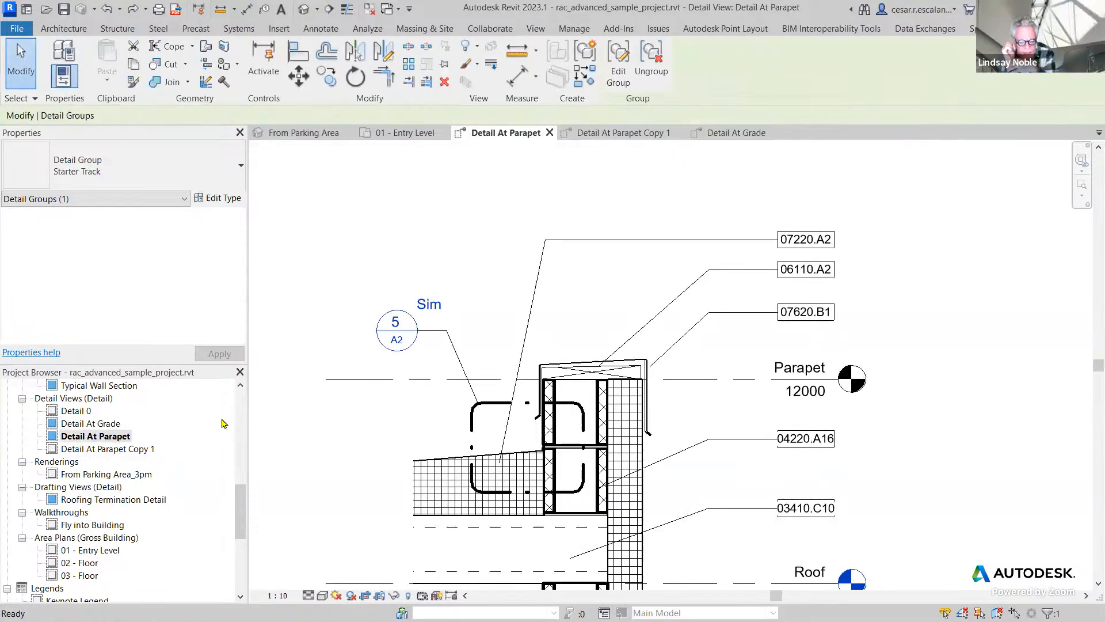
{"action": "middle_click_drag", "start_coordinate": [642, 318], "coordinate": [650, 272]}
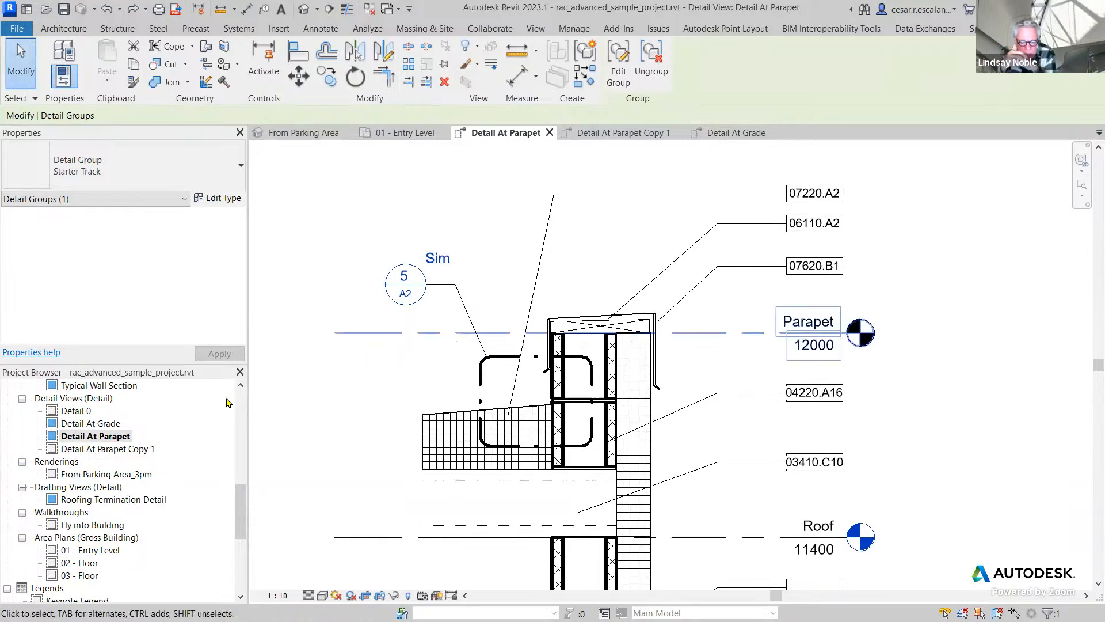
{"action": "left_click", "coordinate": [104, 450]}
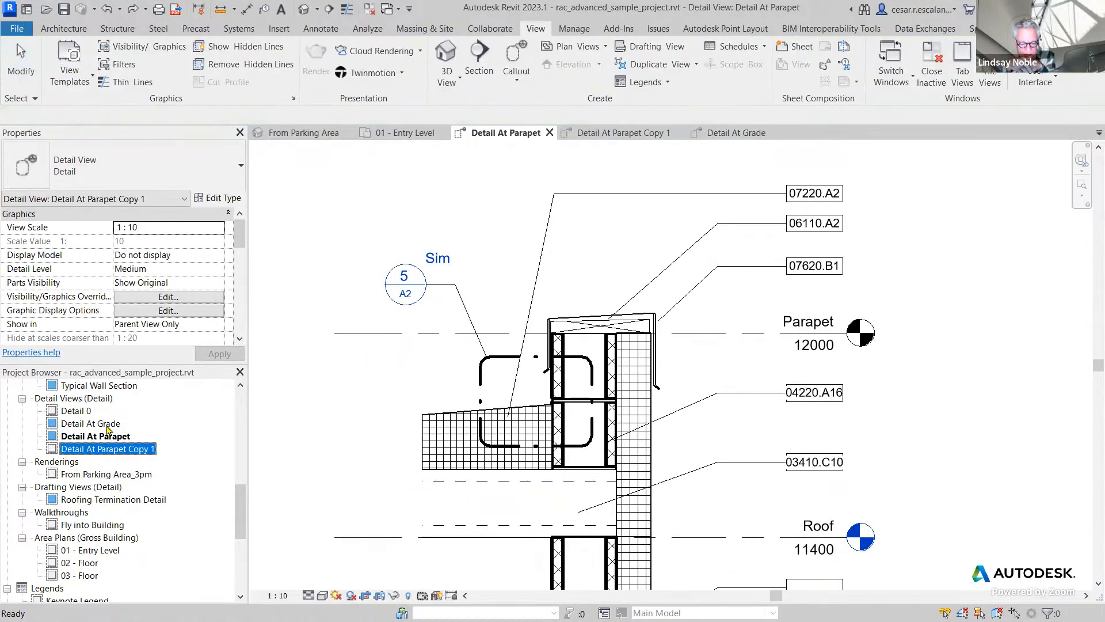
{"action": "double_click", "coordinate": [107, 426]}
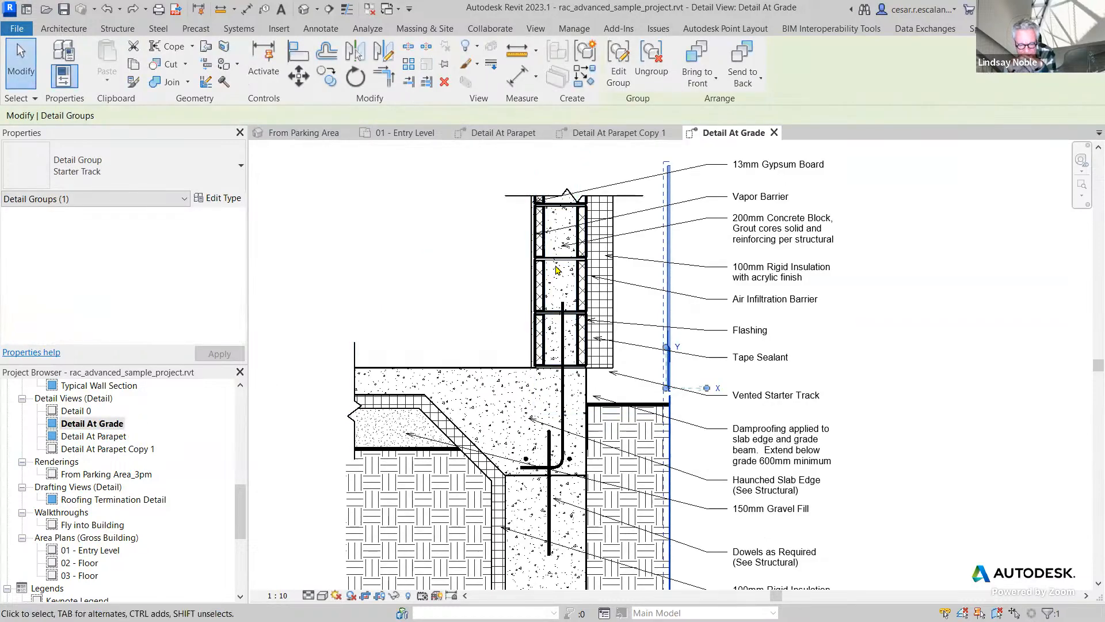
Review the type properties of the Concrete Block repeating detail in the wall, closing them unchanged with nothing selected.
{"action": "left_click", "coordinate": [543, 266]}
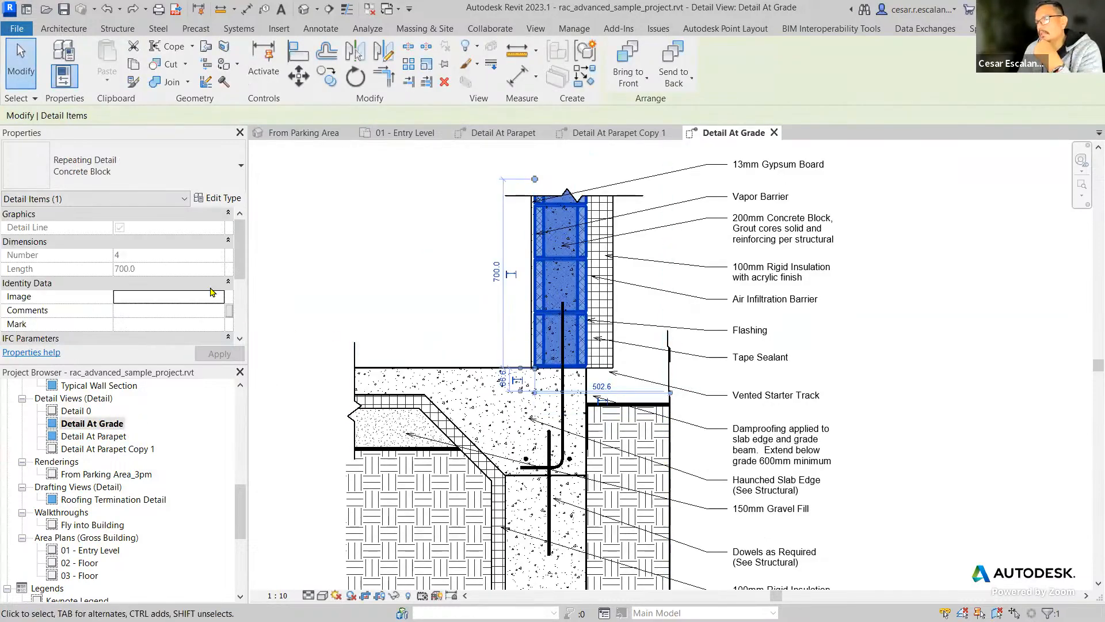
{"action": "mouse_move", "coordinate": [236, 277]}
{"action": "left_mouse_down"}
{"action": "mouse_move", "coordinate": [236, 329]}
{"action": "mouse_move", "coordinate": [236, 274]}
{"action": "left_mouse_up"}
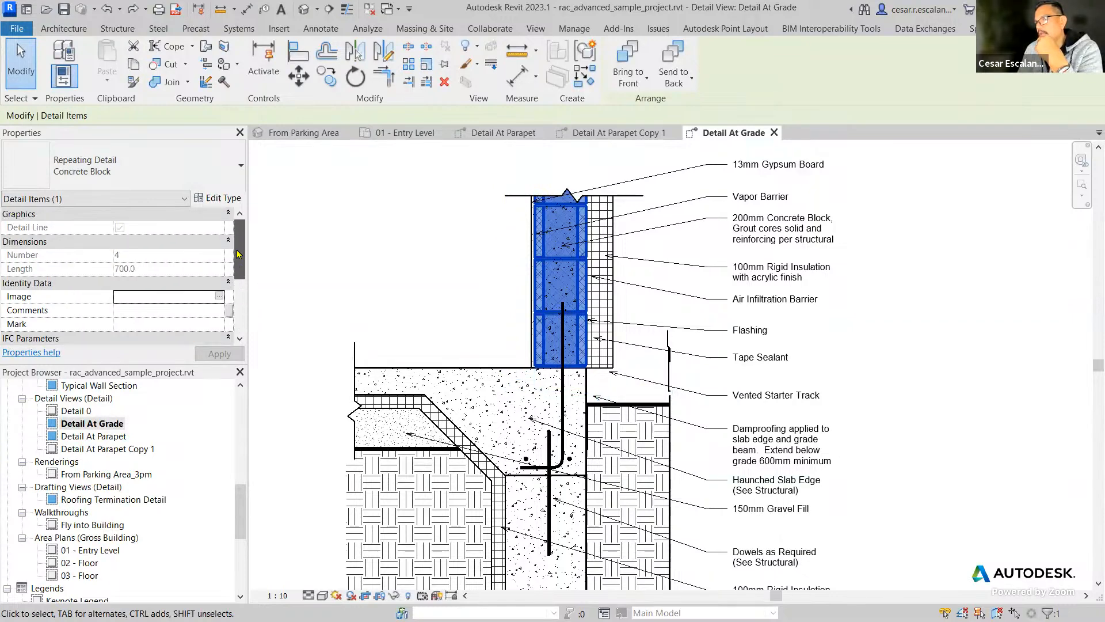
{"action": "left_click", "coordinate": [221, 200]}
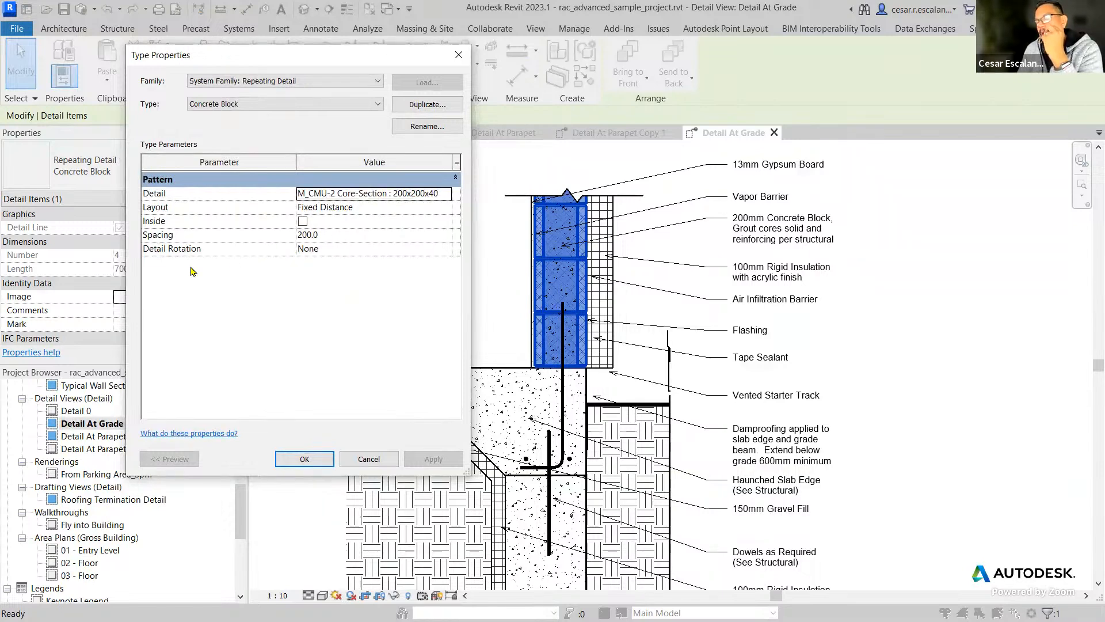
{"action": "left_click", "coordinate": [375, 460]}
{"action": "left_click", "coordinate": [392, 261]}
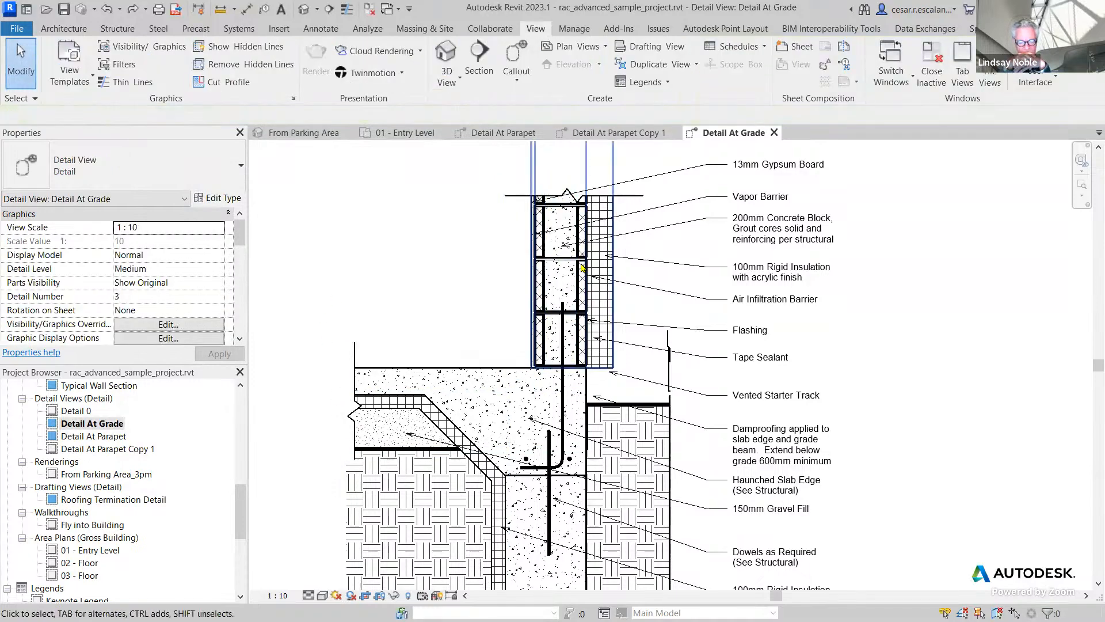
{"action": "scroll", "coordinate": [580, 282], "scroll_direction": "up", "scroll_amount": 3}
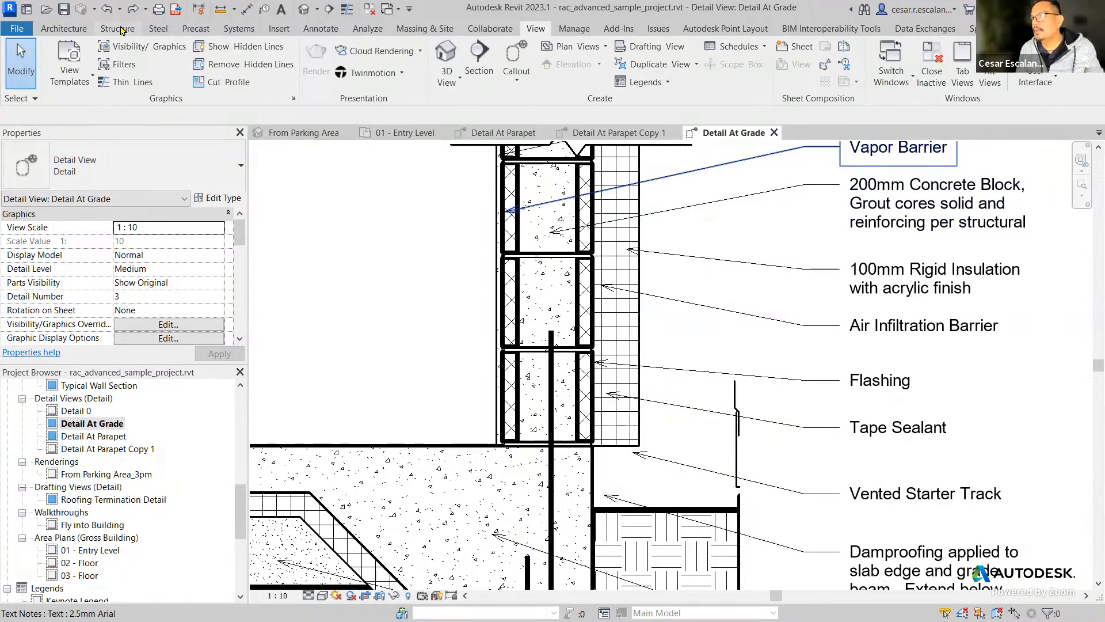
{"action": "left_click", "coordinate": [321, 28]}
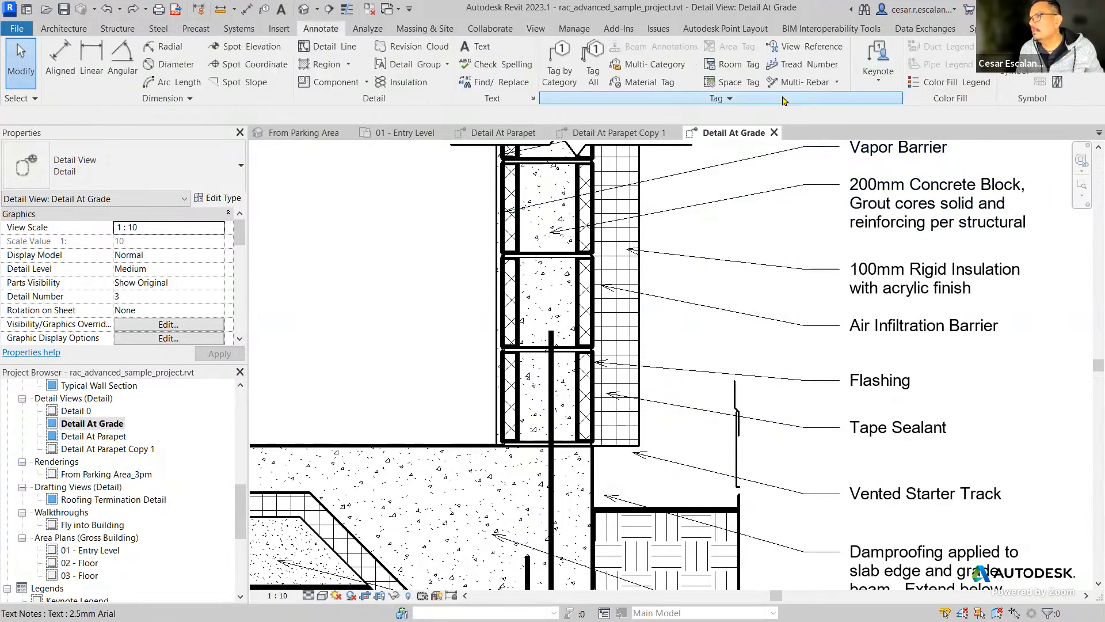
{"action": "left_click", "coordinate": [879, 81]}
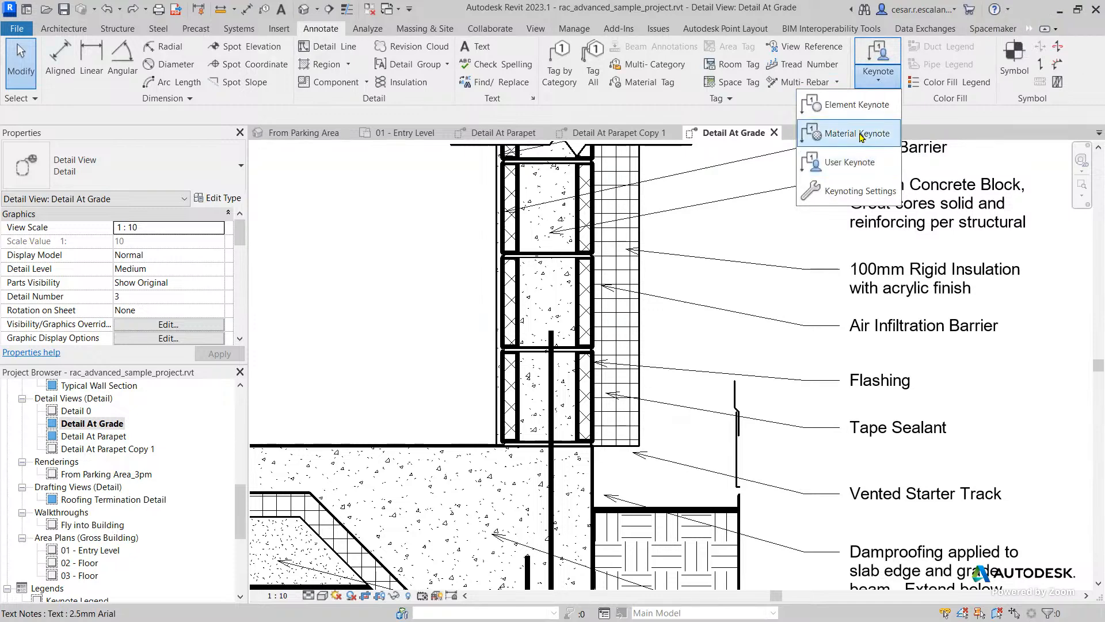
{"action": "left_click", "coordinate": [858, 162]}
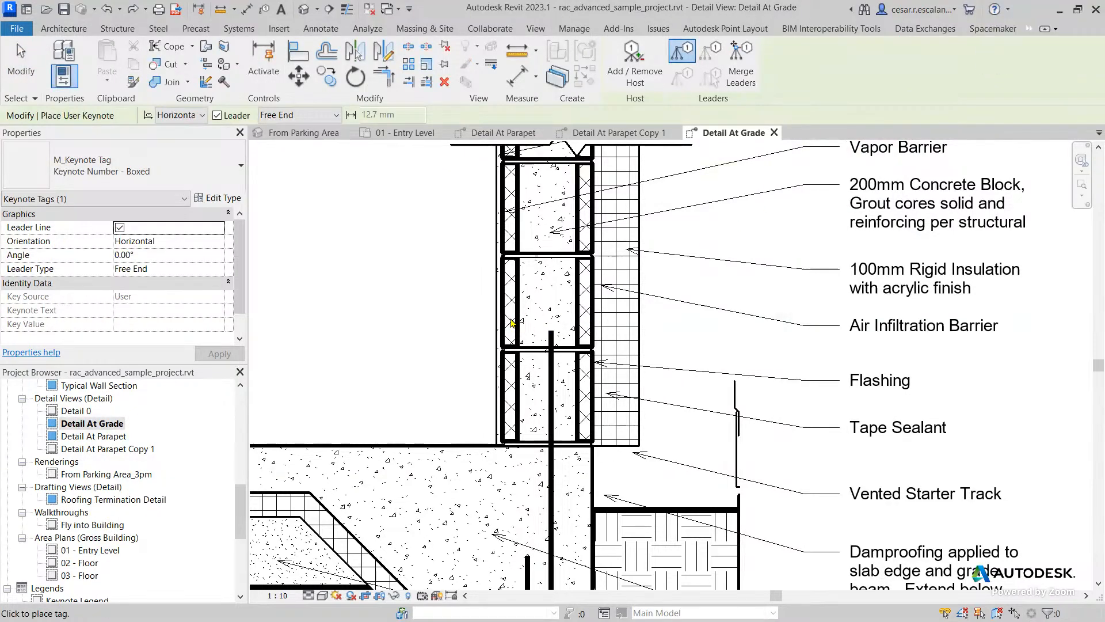
{"action": "key", "text": "Escape"}
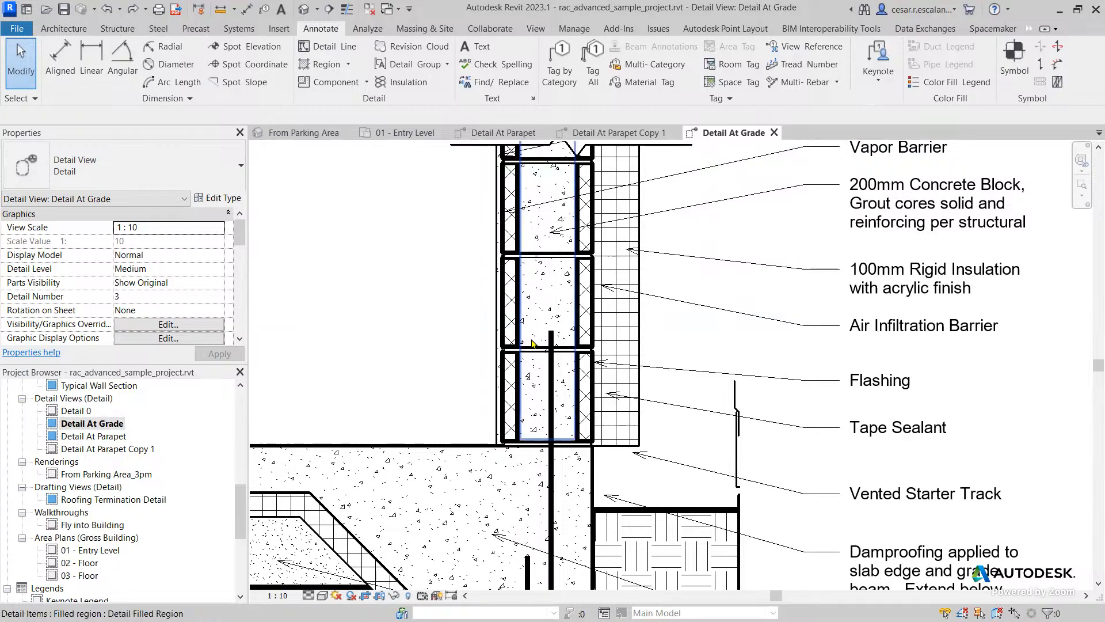
Check the instance and type properties of the wall's Concrete Block repeating detail, then cancel without changes and clear the selection.
{"action": "left_click", "coordinate": [593, 327]}
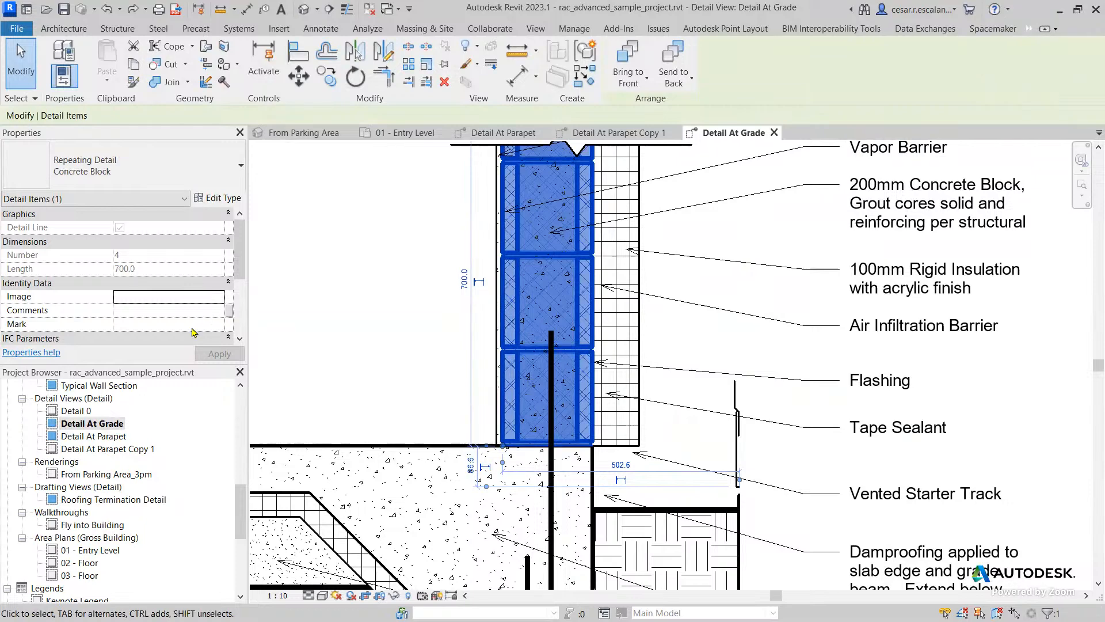
{"action": "scroll", "coordinate": [122, 331], "scroll_direction": "down", "scroll_amount": 3}
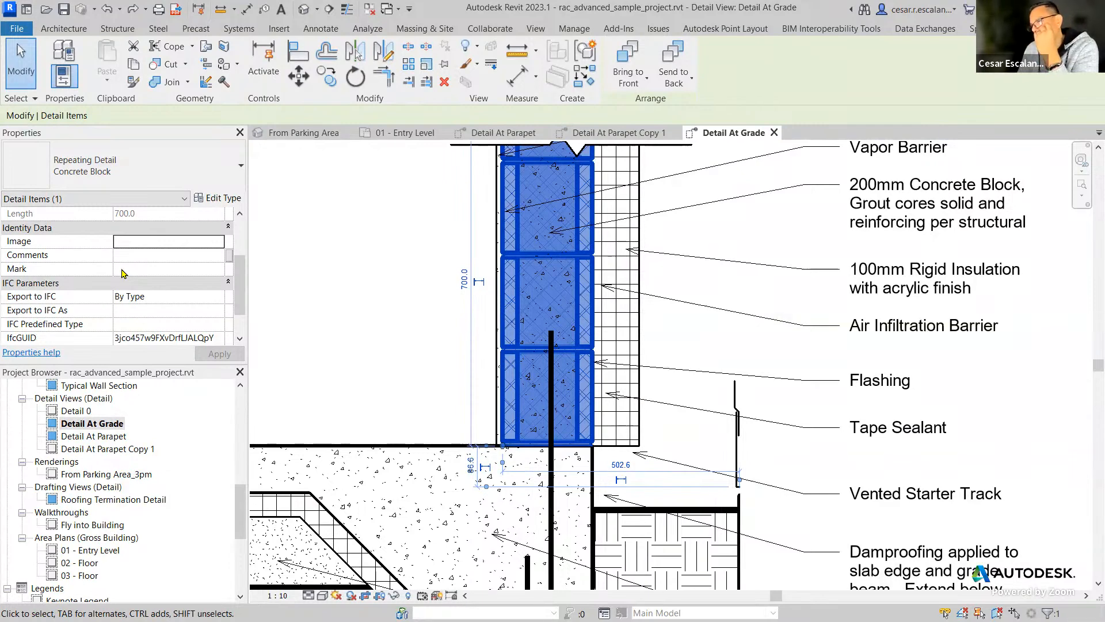
{"action": "left_click", "coordinate": [228, 198]}
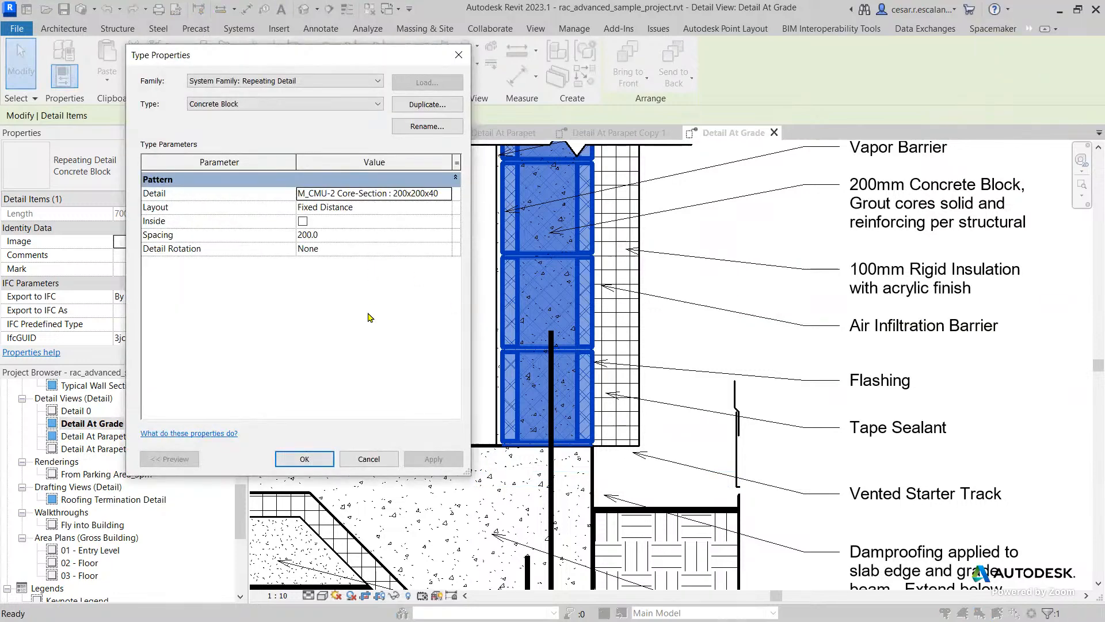
{"action": "left_click", "coordinate": [369, 464]}
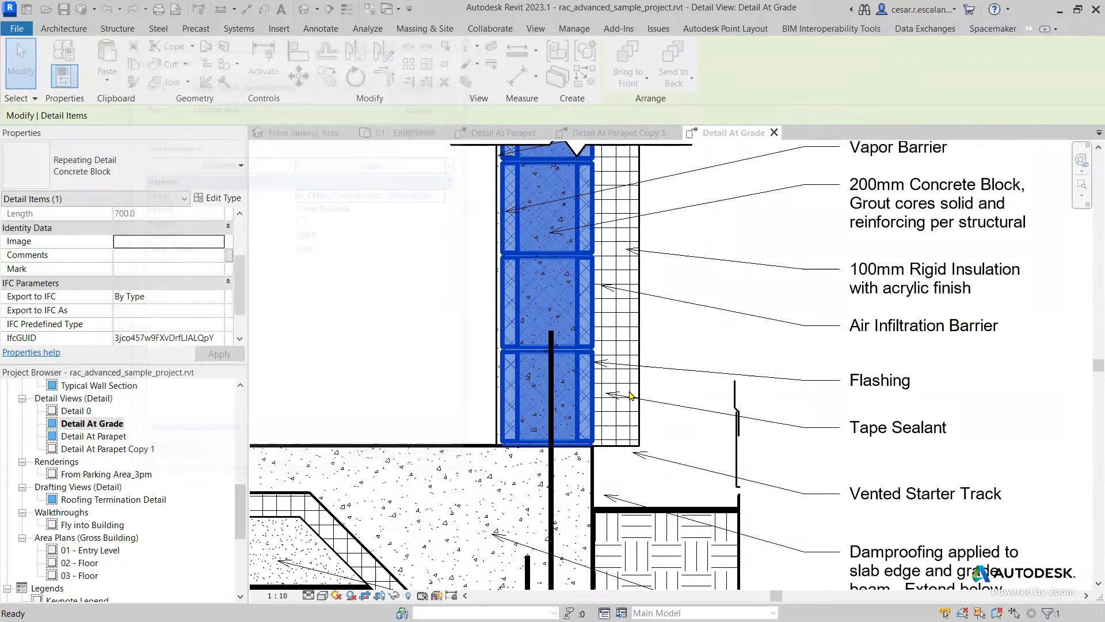
{"action": "left_click", "coordinate": [368, 320]}
Expand the M_CMU-2 Core-Section family under Families, Detail Items in the project browser to list its types.
{"action": "scroll", "coordinate": [373, 319], "scroll_direction": "down", "scroll_amount": 2}
{"action": "middle_click_drag", "start_coordinate": [373, 318], "coordinate": [371, 403]}
{"action": "middle_click_drag", "start_coordinate": [369, 358], "coordinate": [436, 237]}
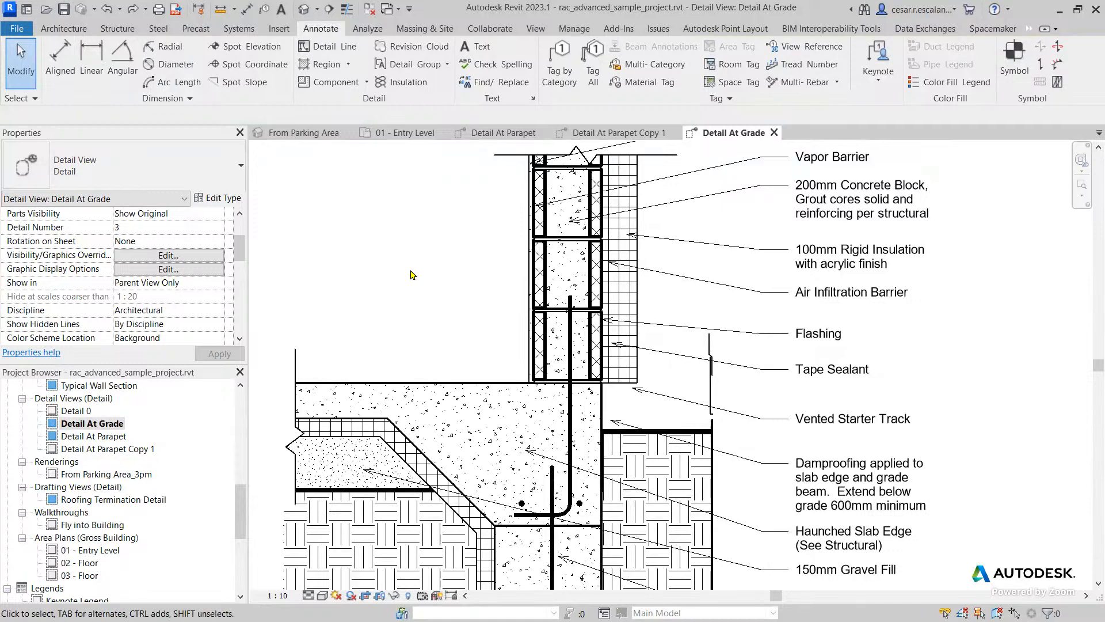
{"action": "scroll", "coordinate": [31, 581], "scroll_direction": "down", "scroll_amount": 5}
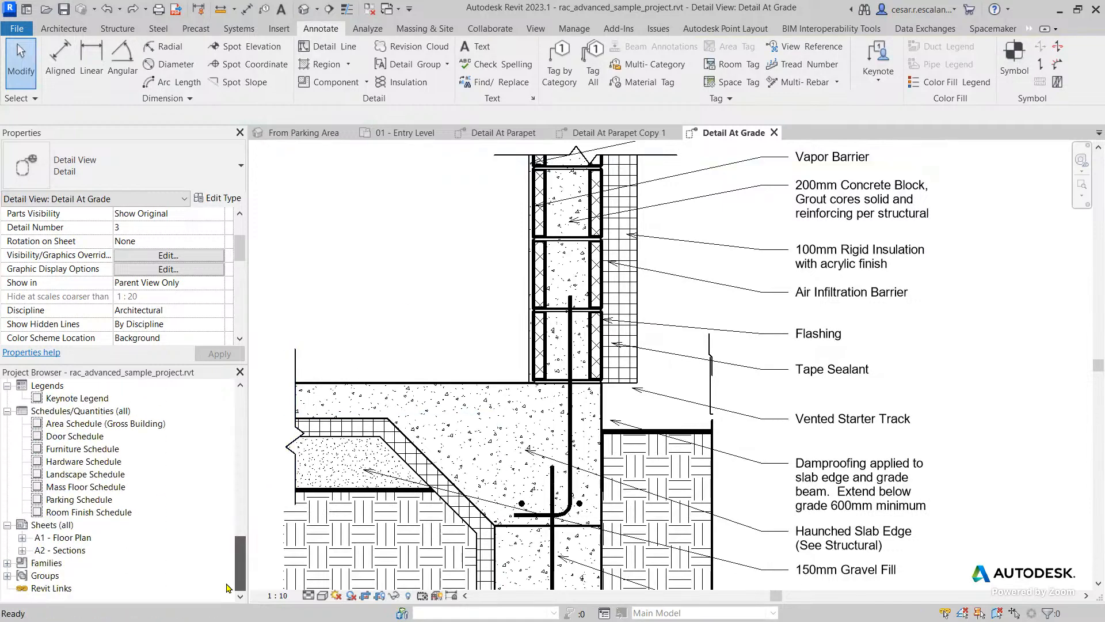
{"action": "left_click", "coordinate": [7, 563]}
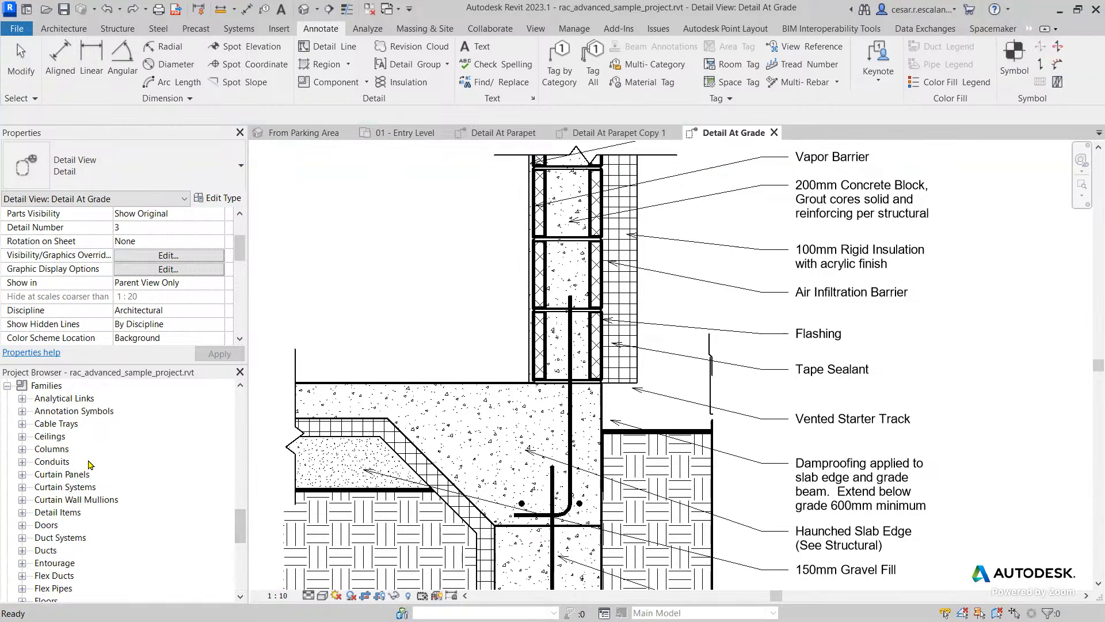
{"action": "scroll", "coordinate": [90, 464], "scroll_direction": "down", "scroll_amount": 3}
{"action": "mouse_move", "coordinate": [237, 542]}
{"action": "left_mouse_down"}
{"action": "mouse_move", "coordinate": [236, 515]}
{"action": "mouse_move", "coordinate": [236, 532]}
{"action": "left_mouse_up"}
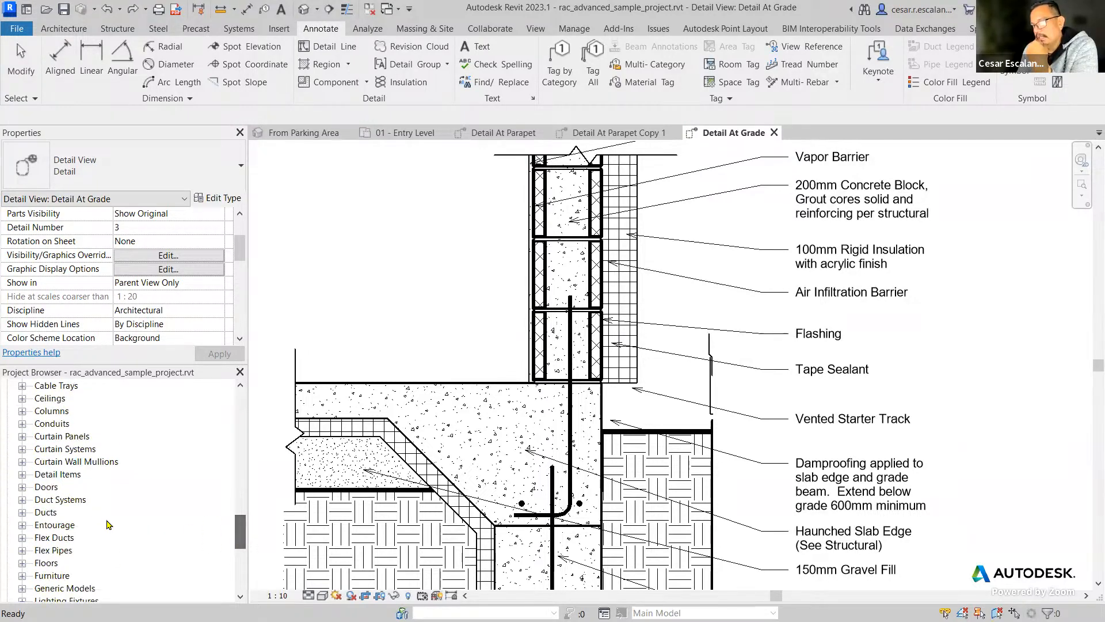
{"action": "left_click", "coordinate": [21, 474]}
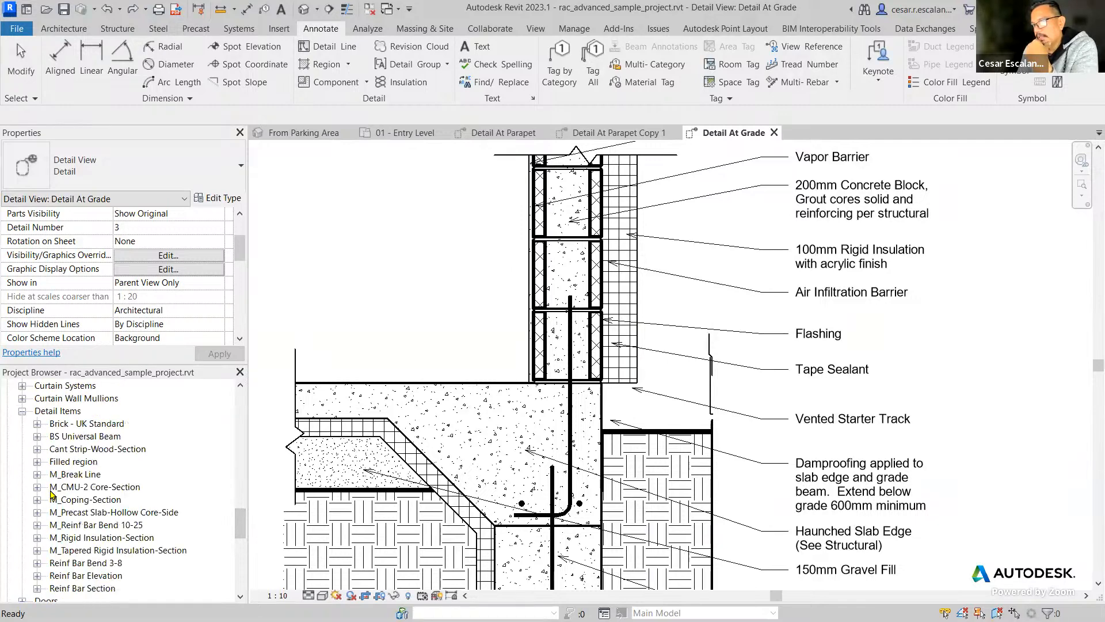
{"action": "left_click", "coordinate": [38, 487]}
Place one 50x200x200mm M_CMU-2 Core-Section detail component at the outer edge of the wall's lowest concrete block, and end placement.
{"action": "left_click_drag", "start_coordinate": [104, 437], "coordinate": [632, 321]}
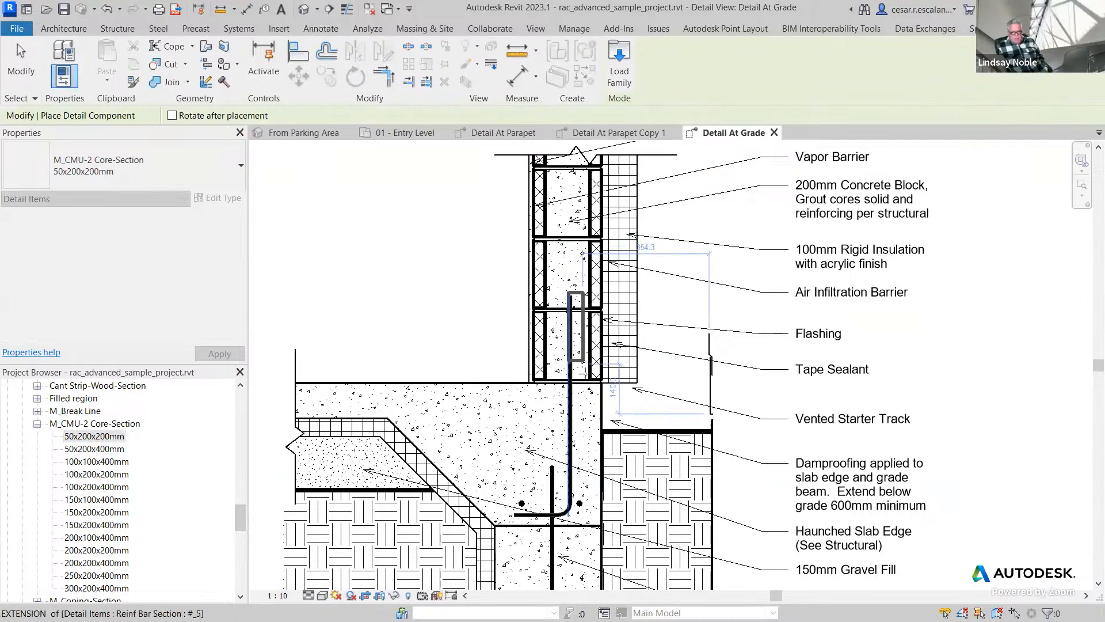
{"action": "scroll", "coordinate": [576, 364], "scroll_direction": "up", "scroll_amount": 2}
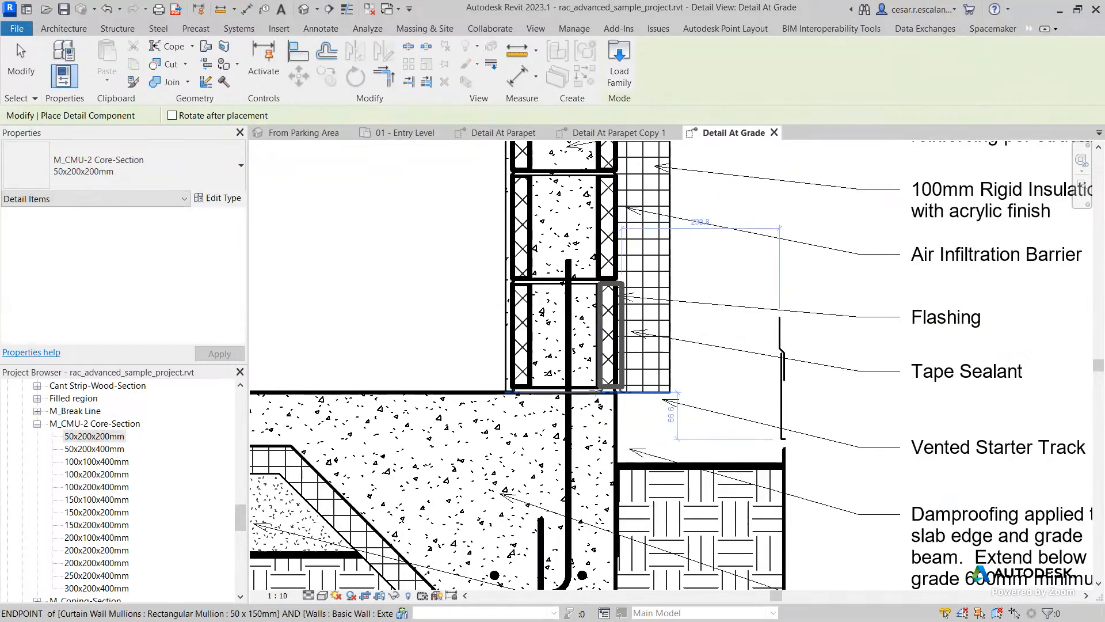
{"action": "left_click", "coordinate": [671, 380]}
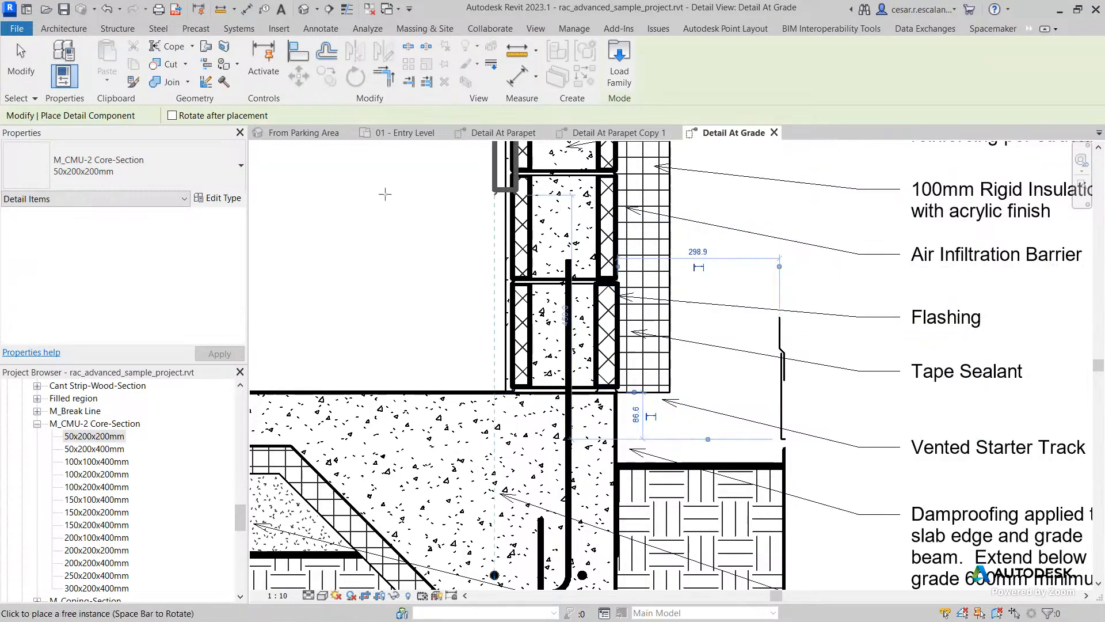
{"action": "key", "text": "Escape"}
{"action": "key", "text": "Escape"}
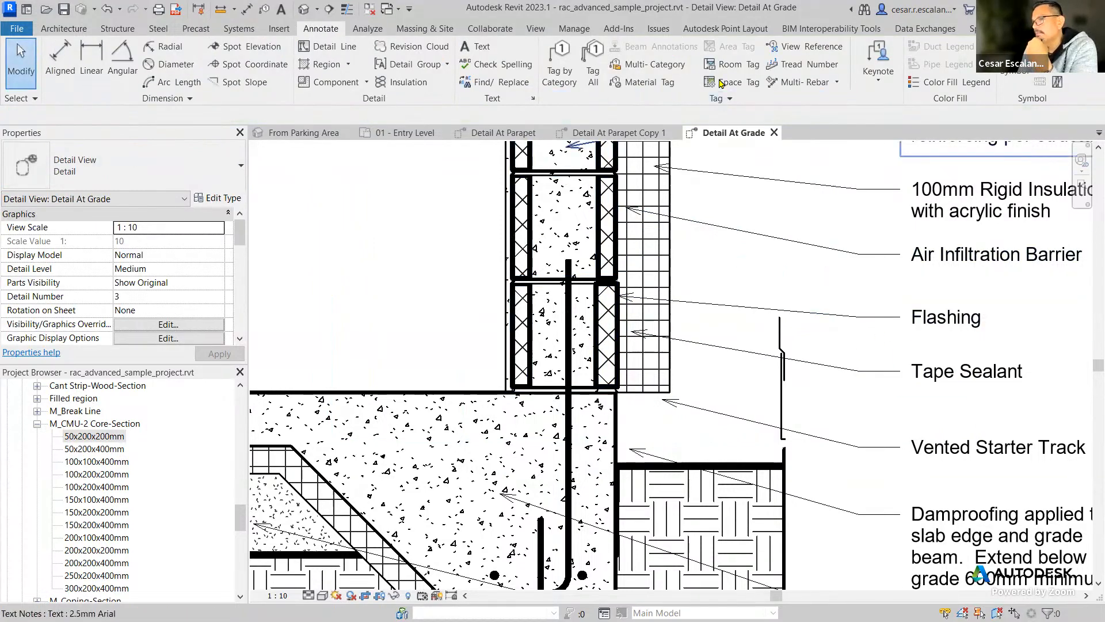
Add an element keynote to the placed 50x200x200mm block component, with its tag below the Tape Sealant note, using 11000 Division 11 - Equipment.
{"action": "left_click", "coordinate": [886, 87]}
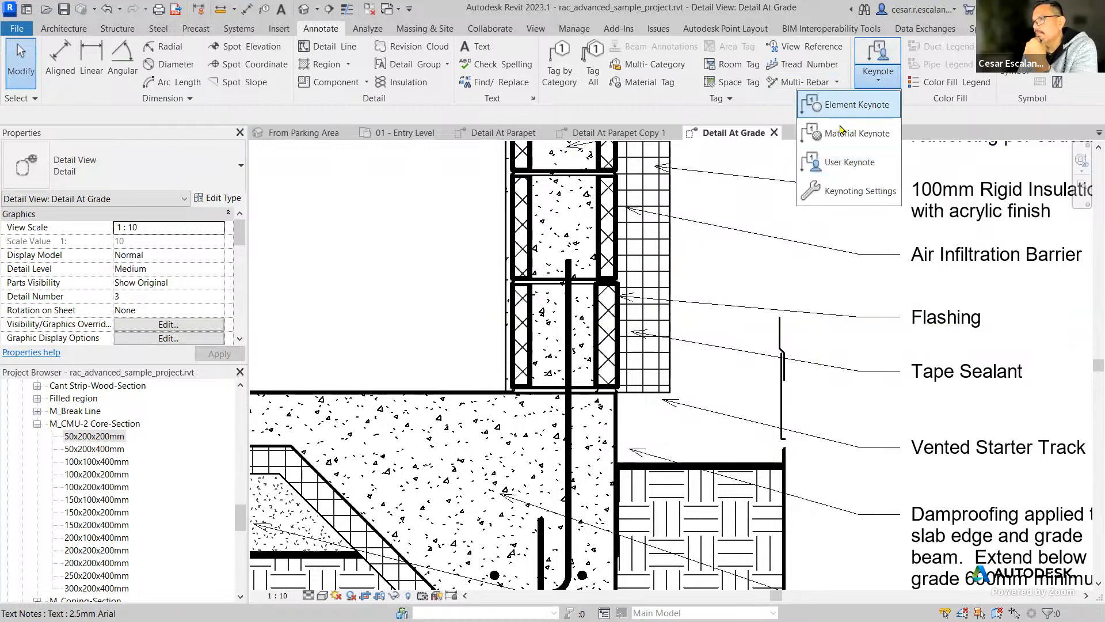
{"action": "left_click", "coordinate": [872, 105]}
{"action": "left_click", "coordinate": [670, 372]}
{"action": "left_click", "coordinate": [796, 399]}
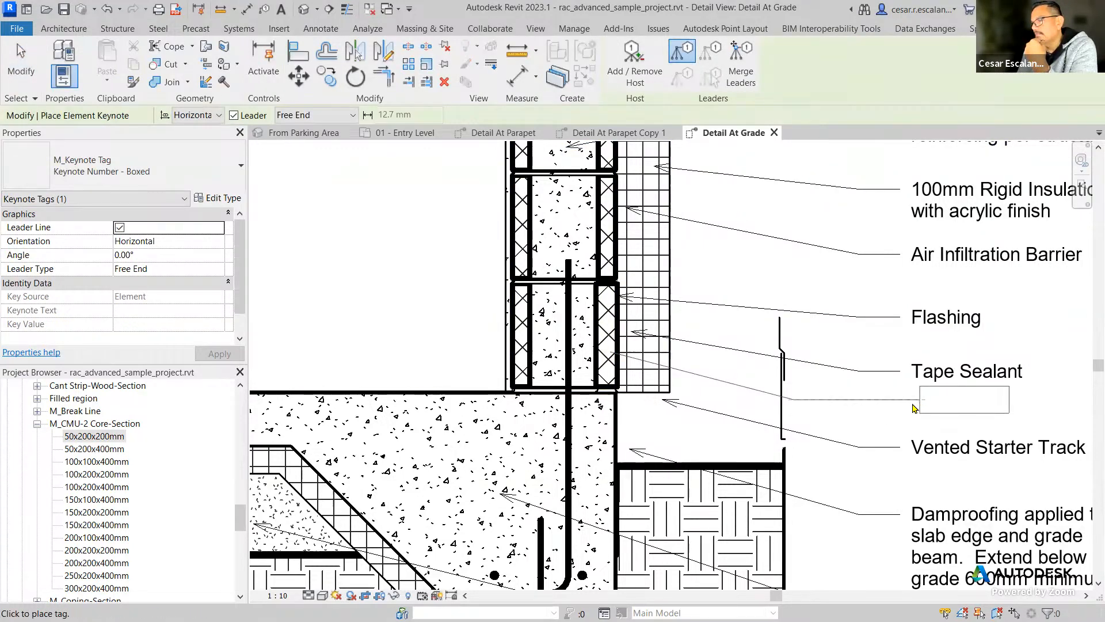
{"action": "left_click", "coordinate": [912, 405]}
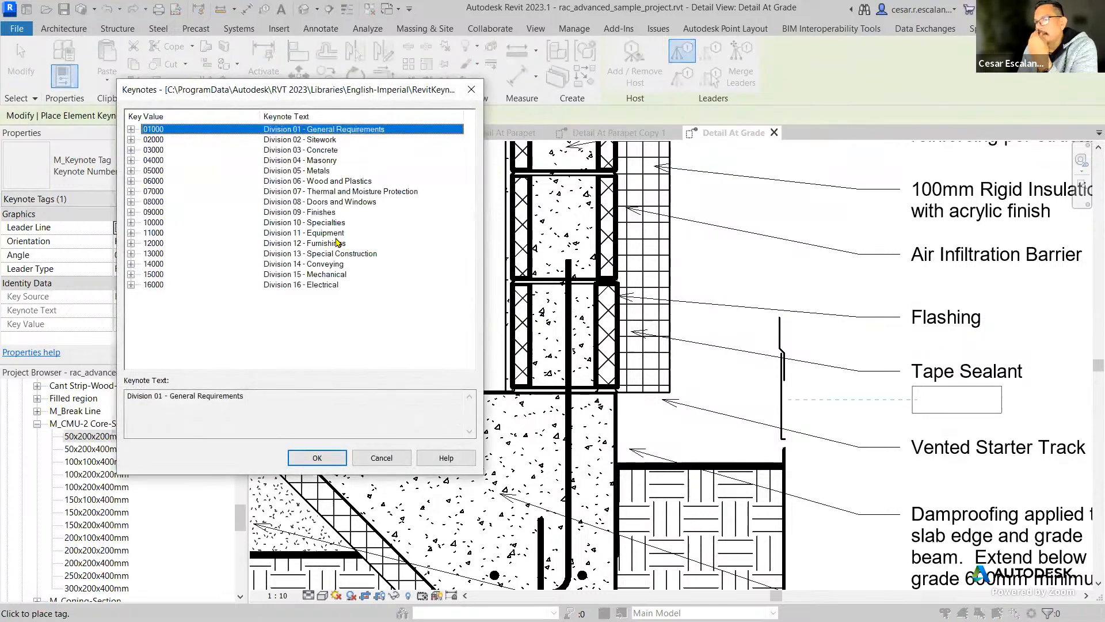
{"action": "left_click", "coordinate": [337, 234]}
{"action": "left_click", "coordinate": [316, 453]}
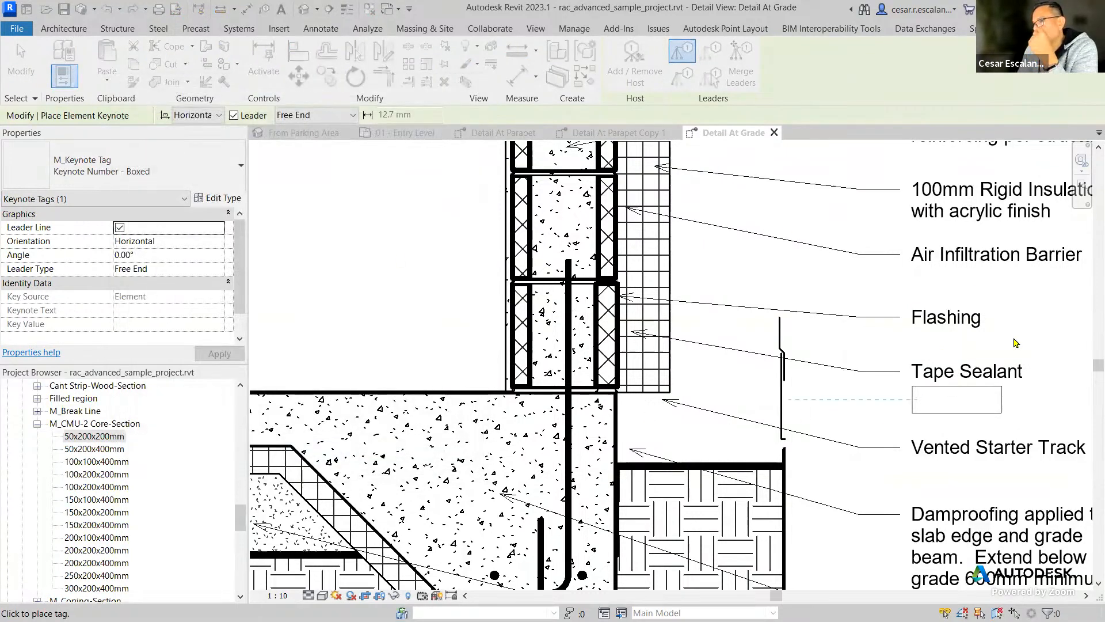
{"action": "middle_click_drag", "start_coordinate": [949, 334], "coordinate": [809, 341]}
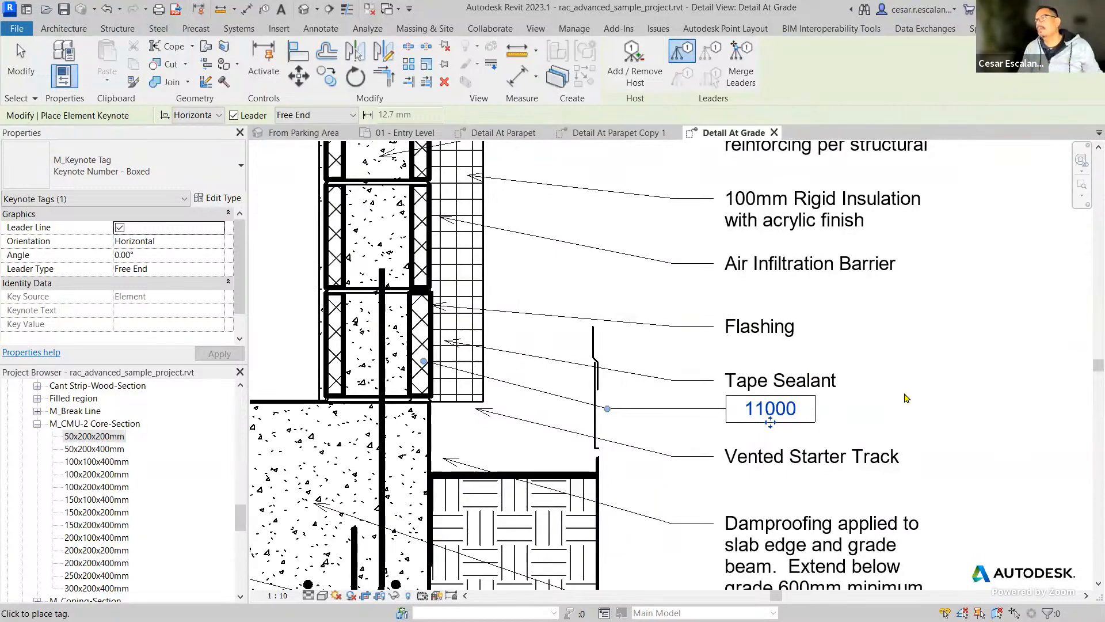
{"action": "key", "text": "Escape"}
{"action": "key", "text": "Escape"}
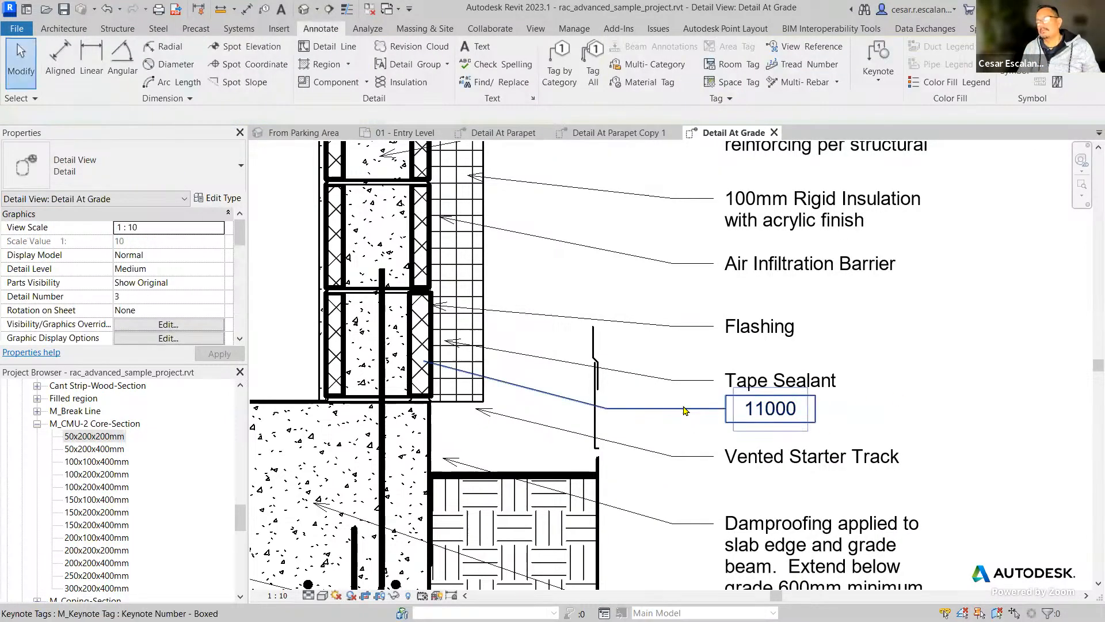
Delete the 11000 keynote tag below the Tape Sealant note.
{"action": "left_click", "coordinate": [685, 410]}
{"action": "key", "text": "Delete"}
{"action": "scroll", "coordinate": [895, 306], "scroll_direction": "down", "scroll_amount": 4}
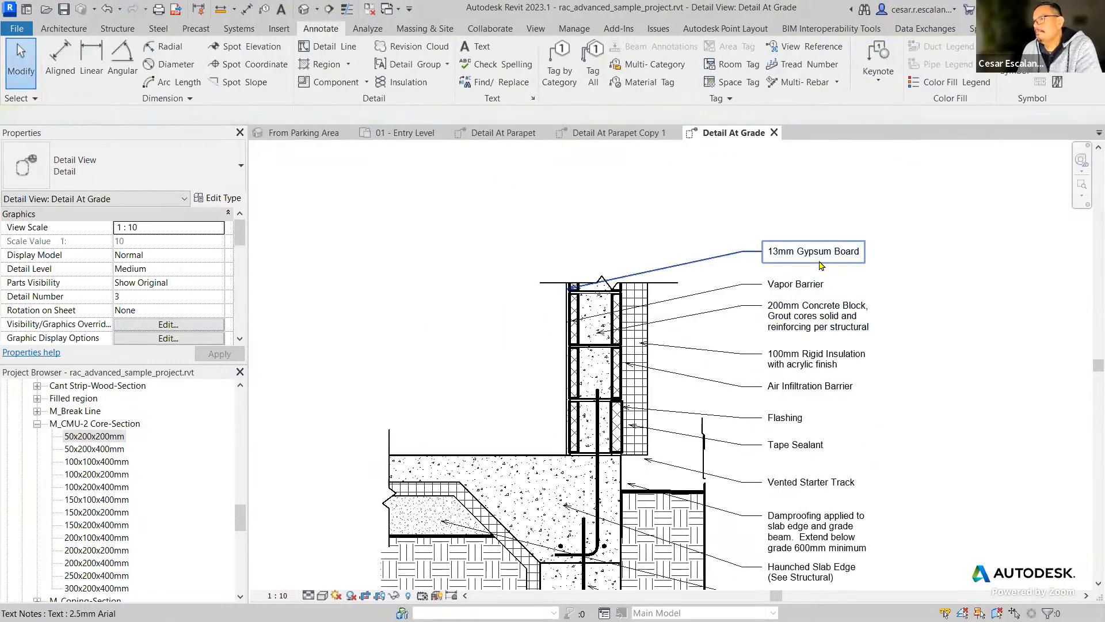
Select the 13mm Gypsum Board text note, and collapse the M_CMU-2 Core-Section family in the project browser.
{"action": "left_click", "coordinate": [821, 265]}
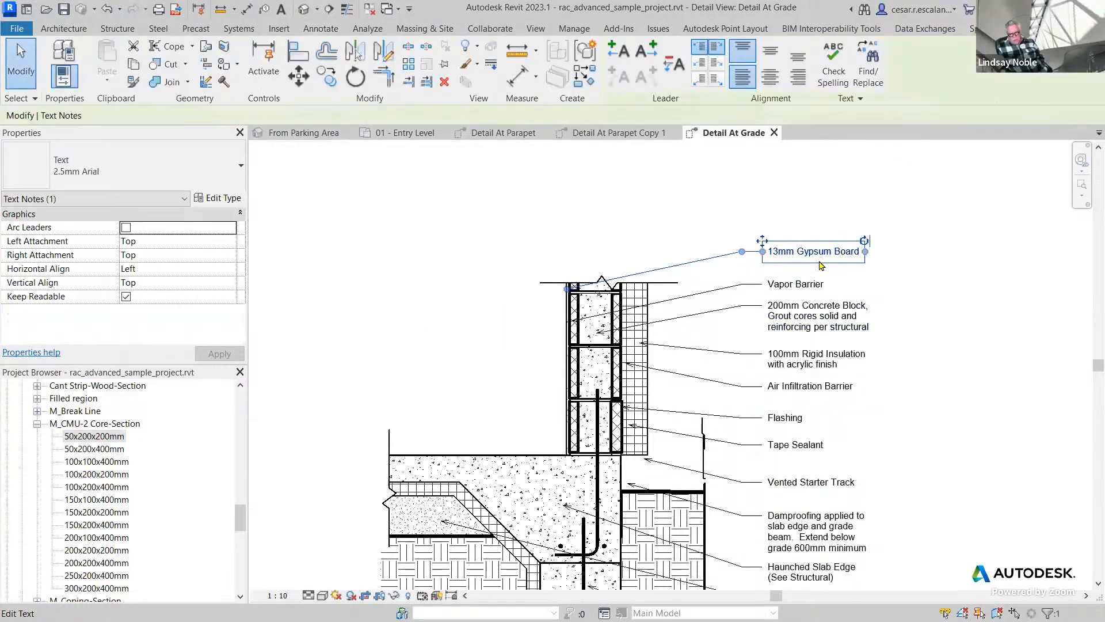
{"action": "left_click", "coordinate": [46, 435]}
{"action": "left_click", "coordinate": [37, 424]}
{"action": "left_click_drag", "start_coordinate": [238, 532], "coordinate": [236, 512]}
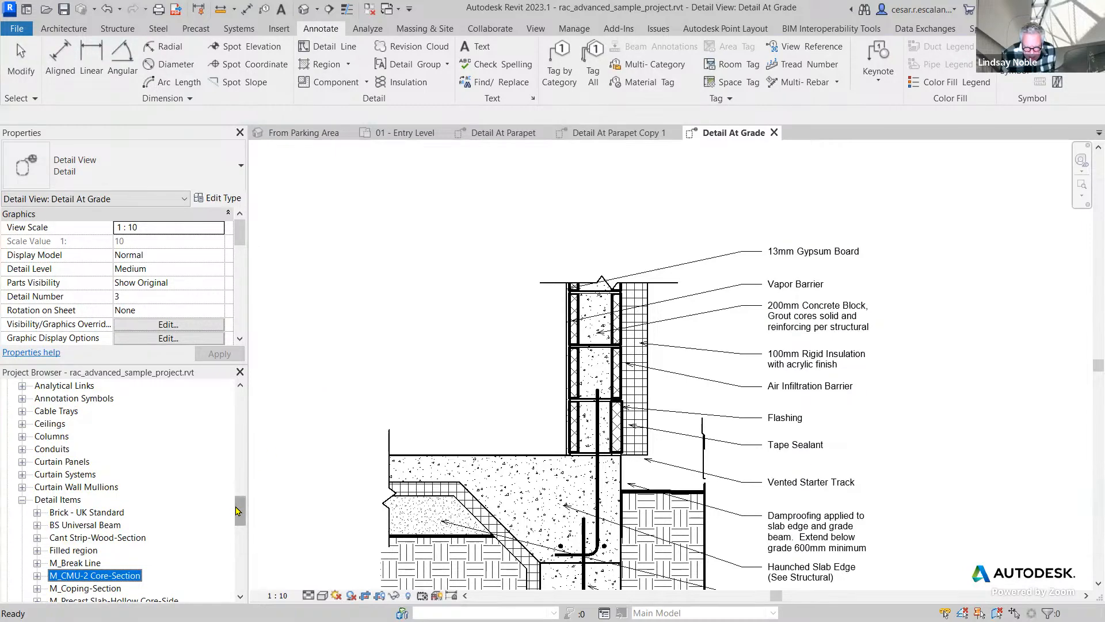
{"action": "scroll", "coordinate": [236, 511], "scroll_direction": "down", "scroll_amount": 6}
{"action": "left_click_drag", "start_coordinate": [241, 525], "coordinate": [244, 498]}
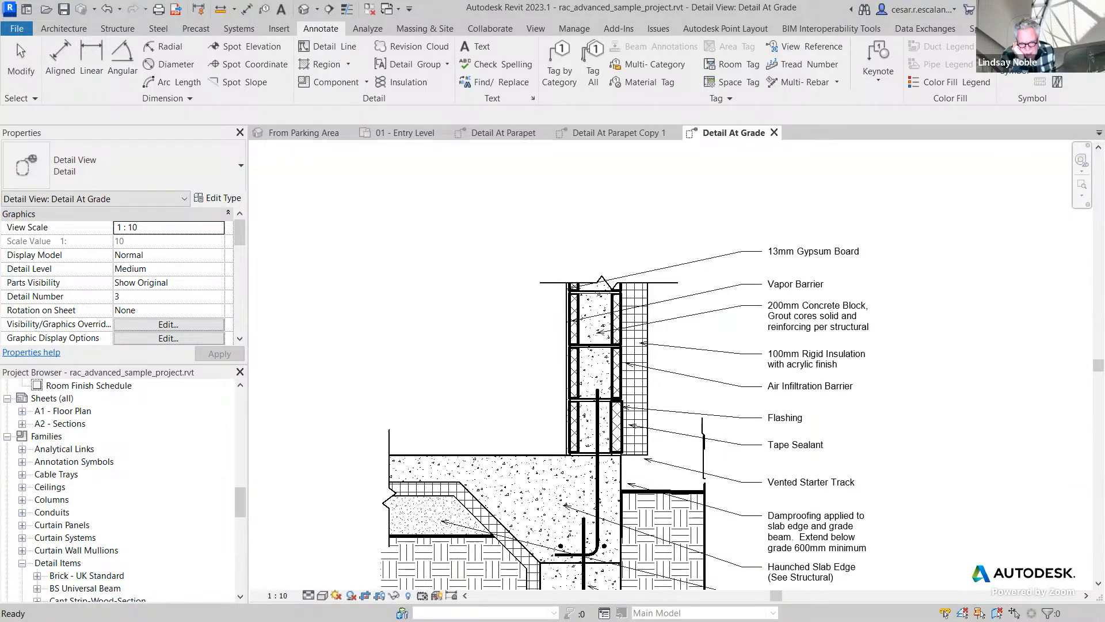
Switch to Chrome to view the Google Drive folder holding the sample project files, and return to Revit.
{"action": "key", "text": "alt+Tab"}
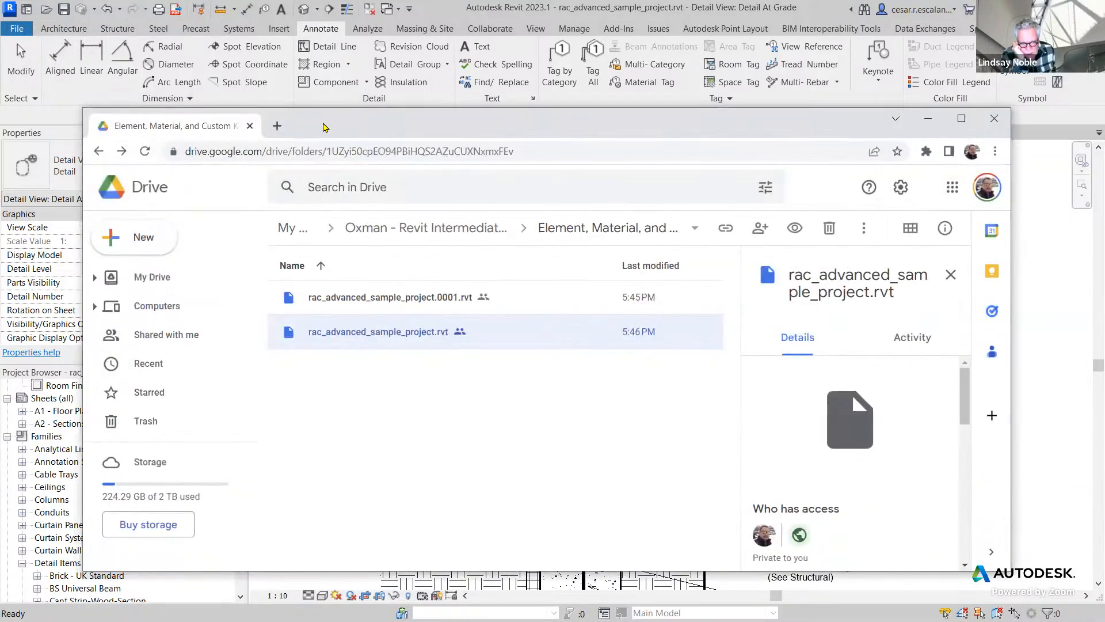
{"action": "key", "text": "alt+Tab"}
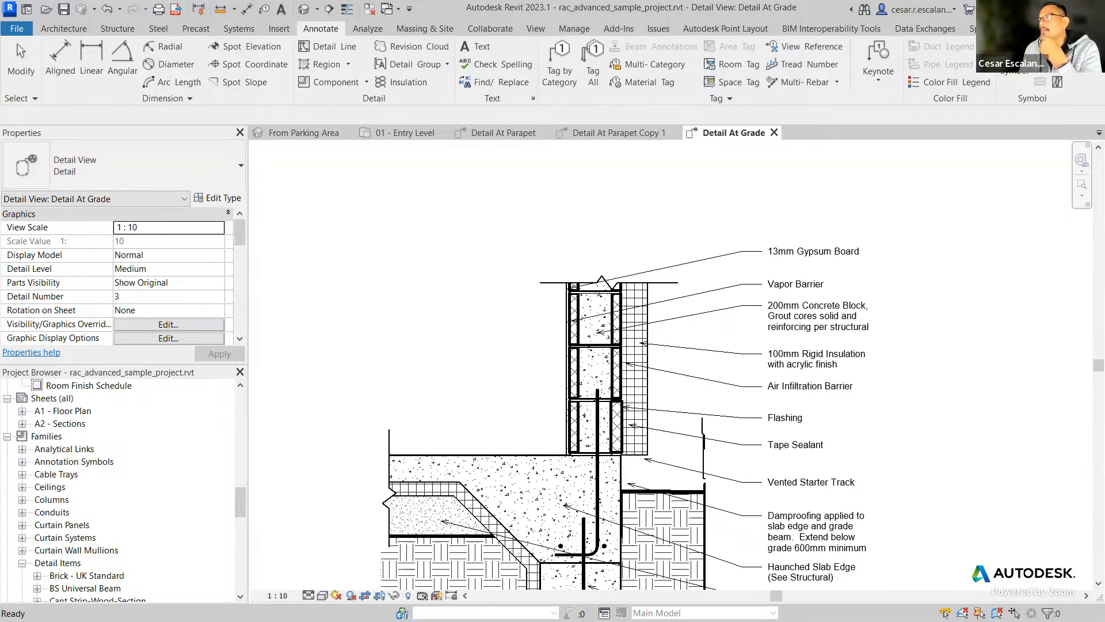
Switch to Chrome, open the Keynote Manager Features page on the Revolution Design website, and look through it.
{"action": "key", "text": "alt+Tab"}
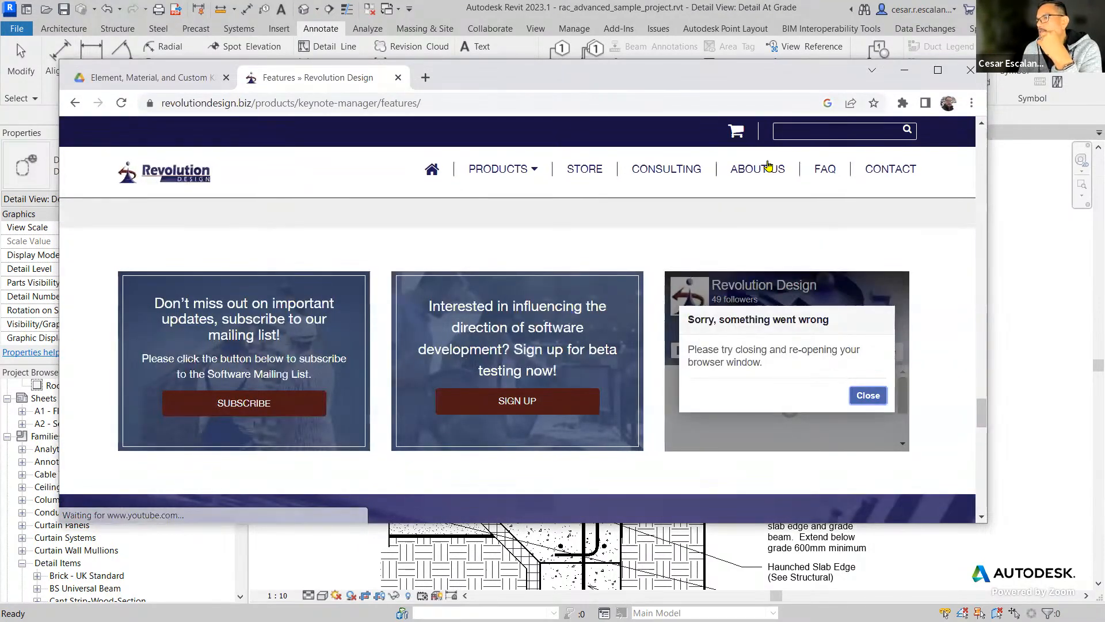
{"action": "mouse_move", "coordinate": [511, 177]}
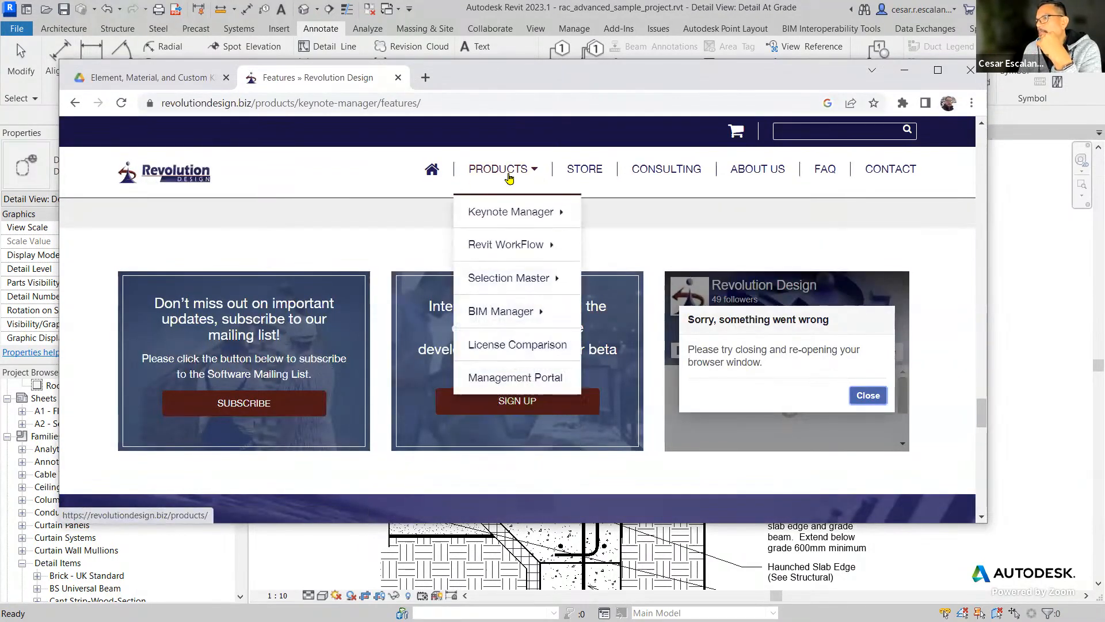
{"action": "mouse_move", "coordinate": [521, 207]}
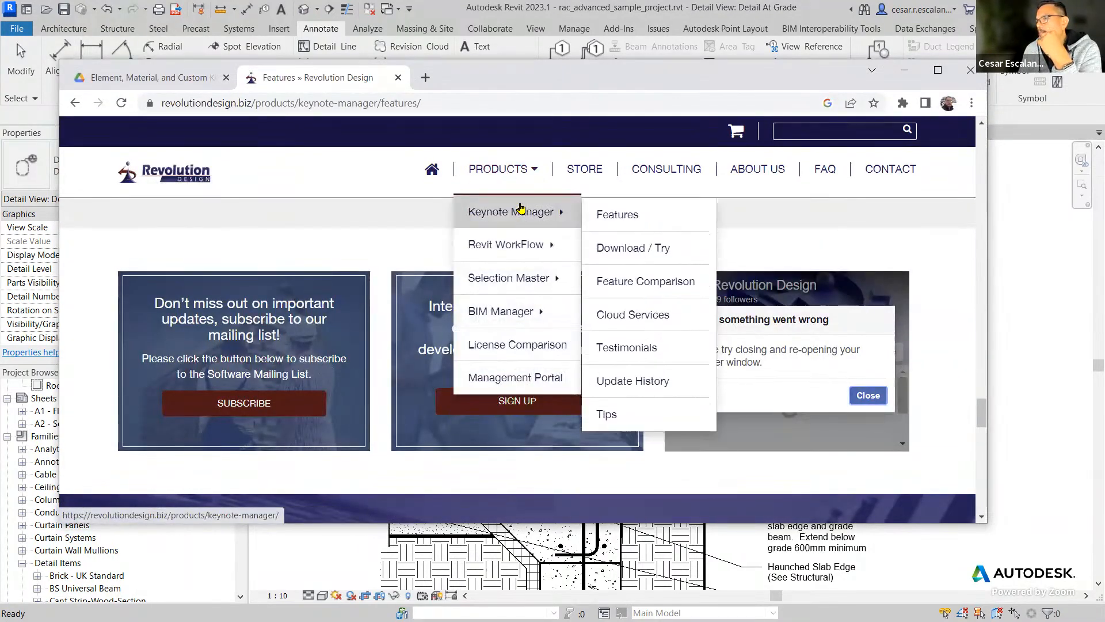
{"action": "left_click", "coordinate": [606, 215]}
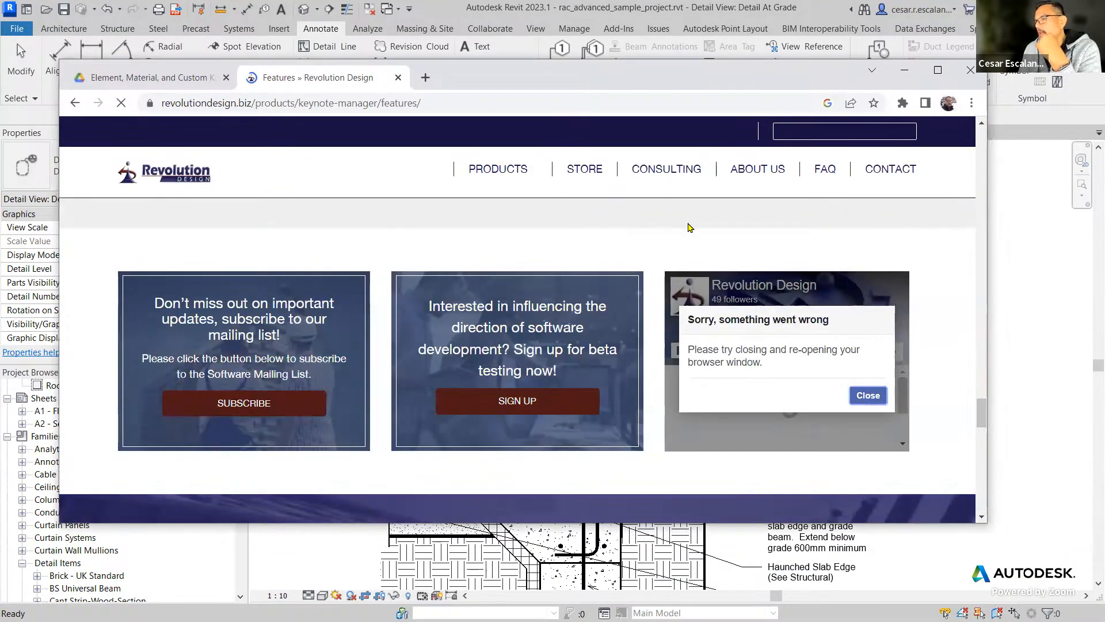
{"action": "scroll", "coordinate": [708, 229], "scroll_direction": "down", "scroll_amount": 5}
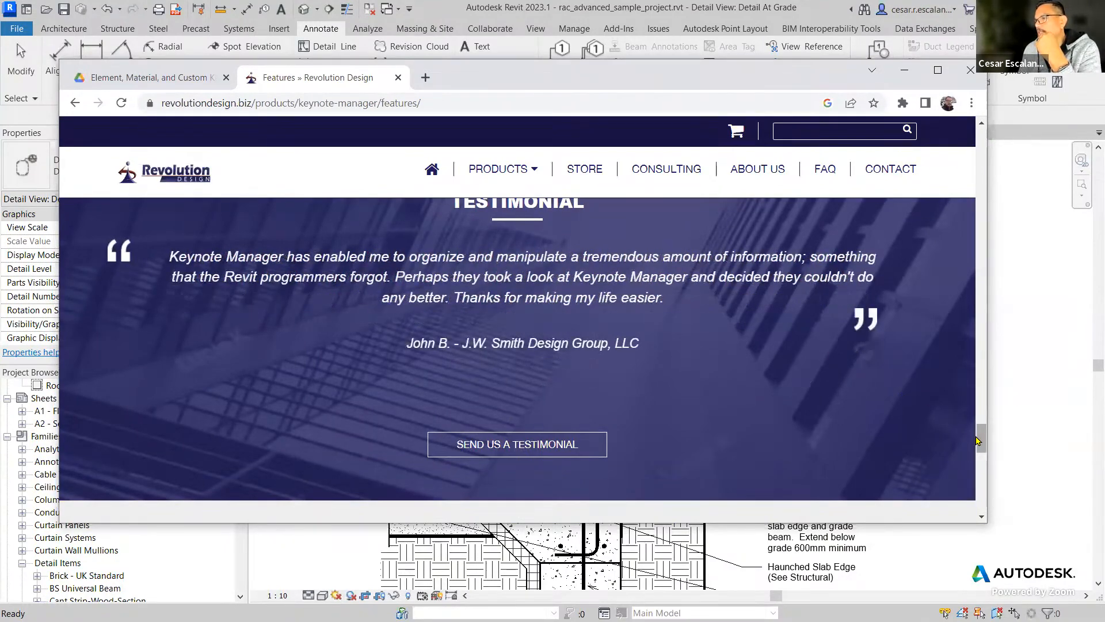
Find the Revit Integration (Plus Only) section on the Keynote Manager Features page and play its promo video full screen.
{"action": "left_click_drag", "start_coordinate": [977, 441], "coordinate": [974, 387]}
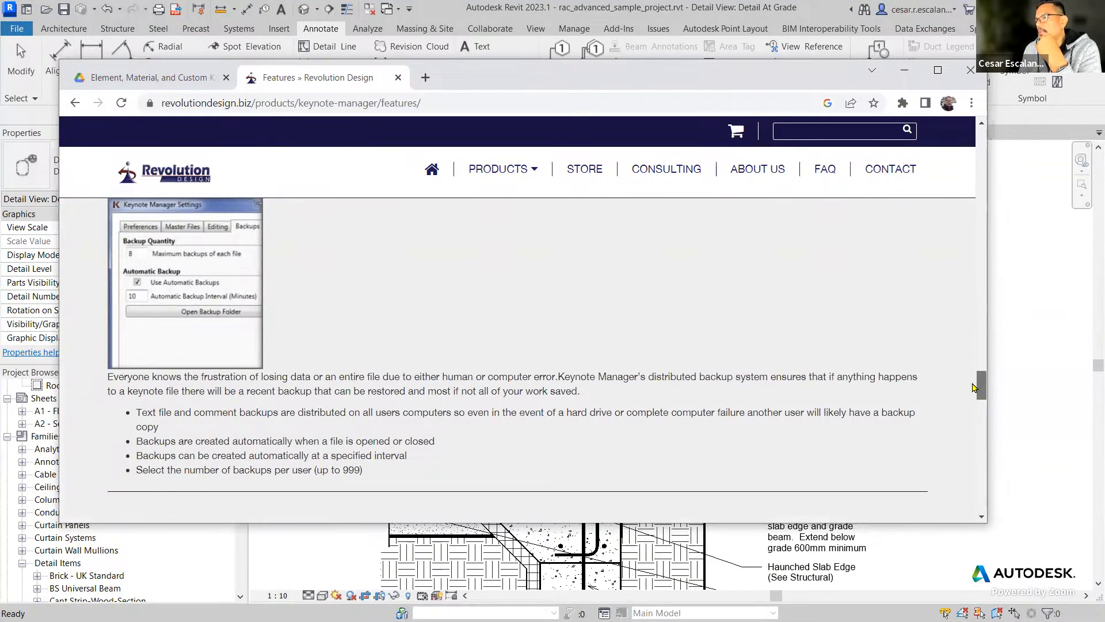
{"action": "left_click_drag", "start_coordinate": [974, 387], "coordinate": [989, 318]}
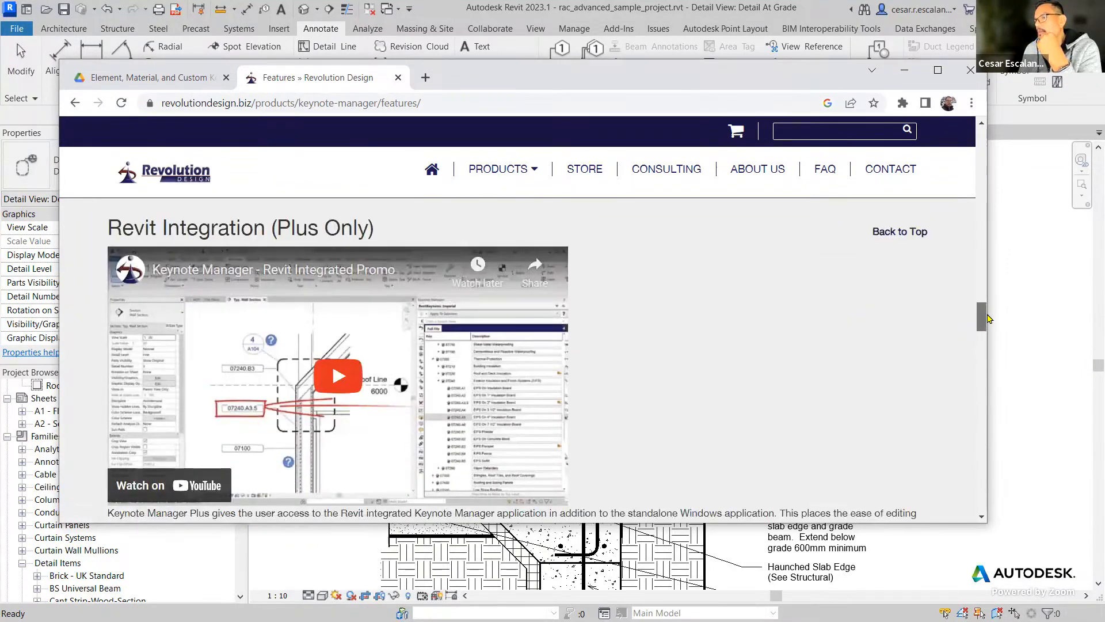
{"action": "left_click", "coordinate": [343, 375]}
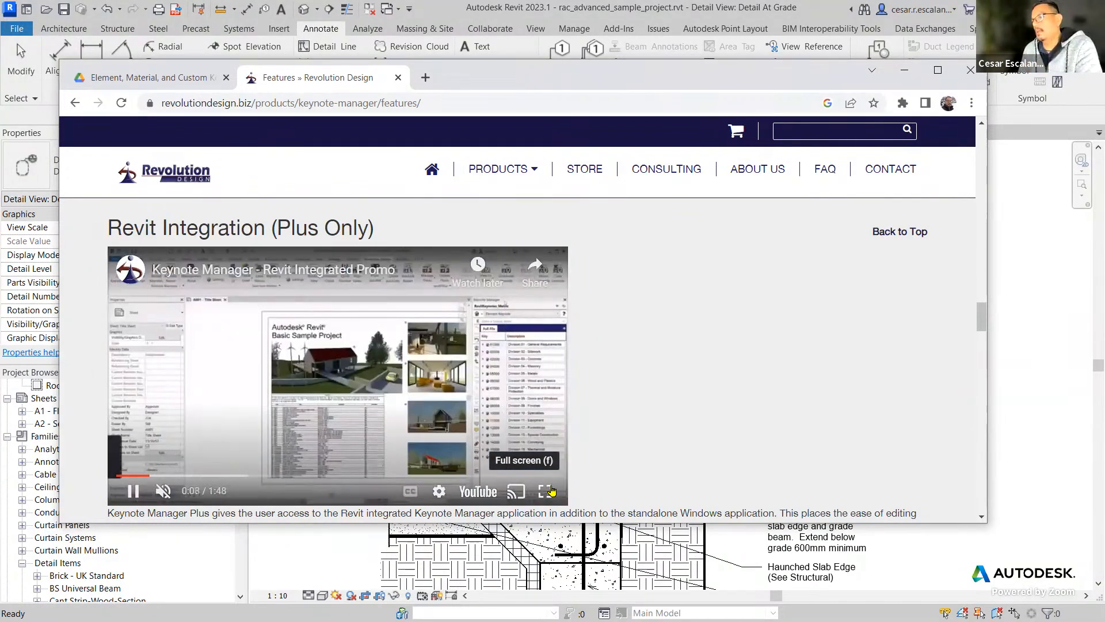
{"action": "left_click", "coordinate": [548, 491]}
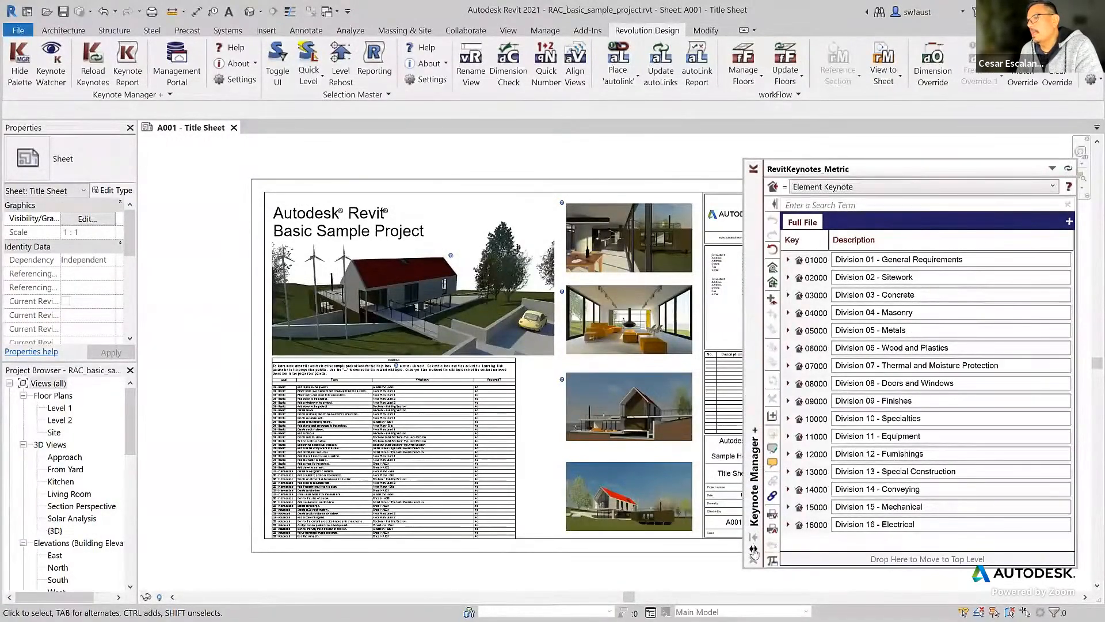
Flip the floating Keynote Manager palette to its other side and collapse it.
{"action": "left_click", "coordinate": [754, 551]}
{"action": "left_click", "coordinate": [755, 541]}
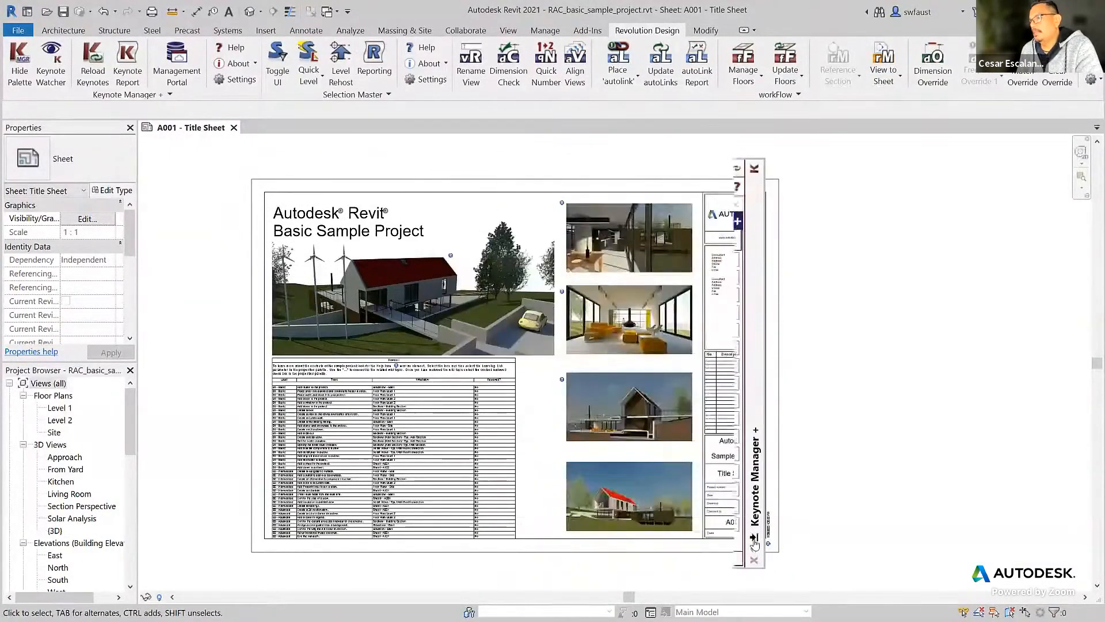
{"action": "left_click", "coordinate": [755, 543]}
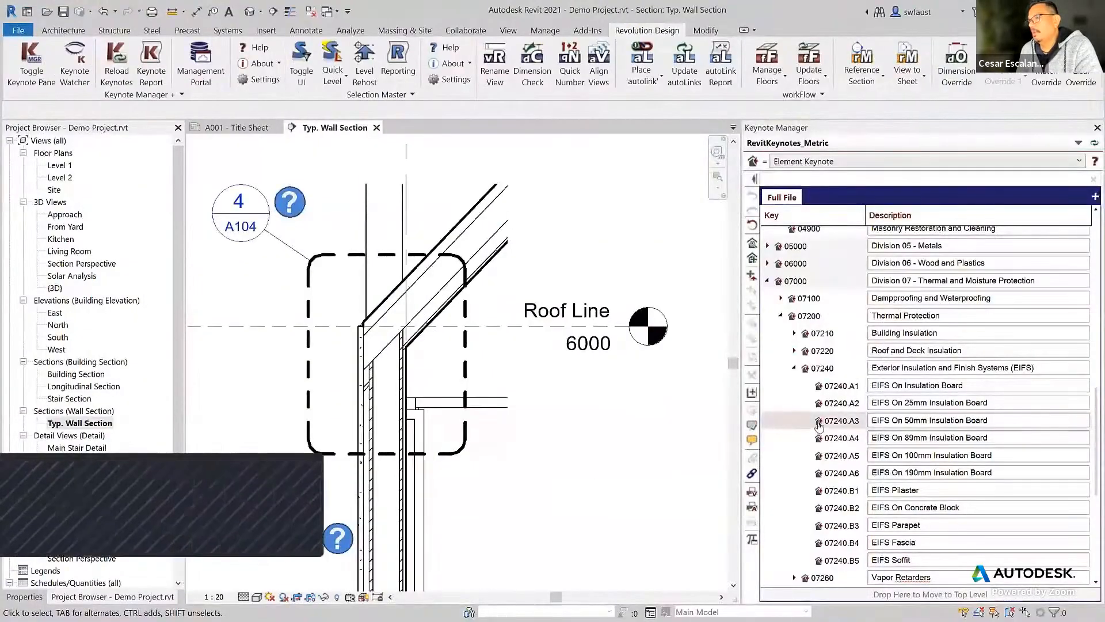
Place an element keynote with key 07240.A3 on the exterior wall in the Typ. Wall Section view.
{"action": "left_click", "coordinate": [820, 423]}
{"action": "left_click", "coordinate": [358, 436]}
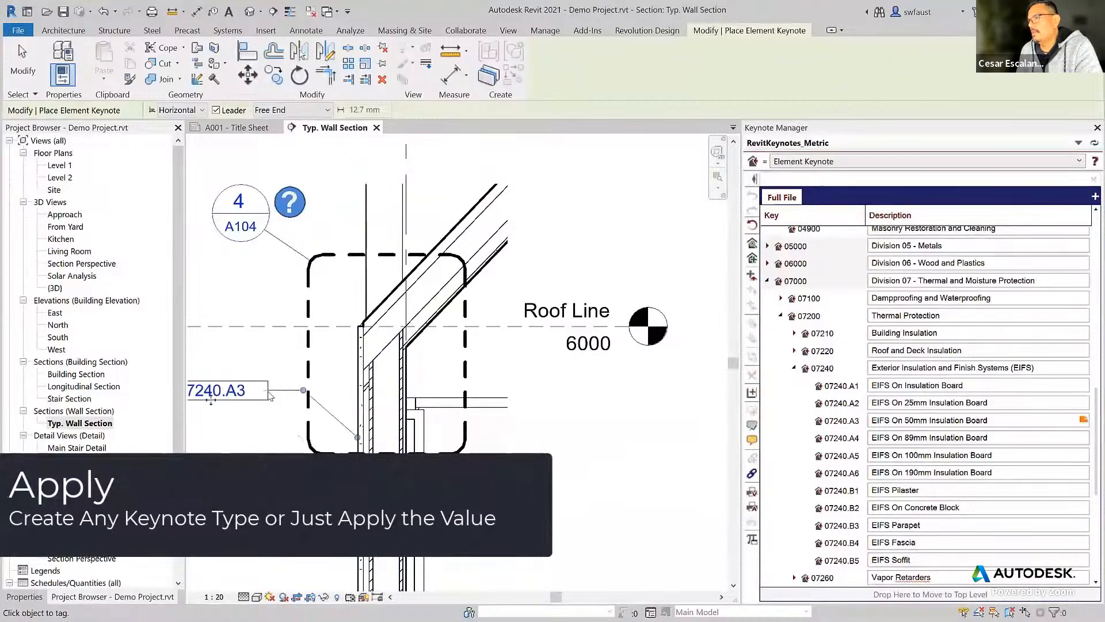
{"action": "left_click", "coordinate": [270, 396]}
{"action": "middle_click_drag", "start_coordinate": [270, 395], "coordinate": [342, 380]}
Place a user keynote with key 07200 on the wall, with its tag above the 07240.A3 tag.
{"action": "left_click", "coordinate": [832, 161]}
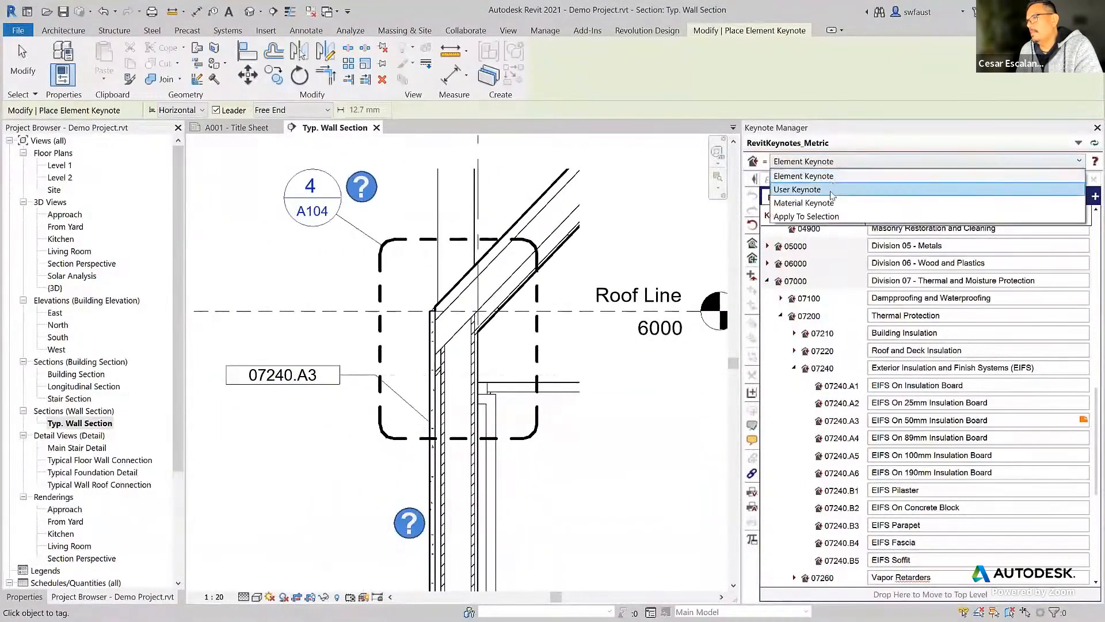
{"action": "left_click", "coordinate": [832, 190]}
{"action": "left_click", "coordinate": [433, 332]}
{"action": "left_click", "coordinate": [375, 265]}
{"action": "left_click", "coordinate": [342, 265]}
Place a material keynote with key 07100 on the wall, with its tag below the 07240.A3 tag.
{"action": "left_click", "coordinate": [808, 161]}
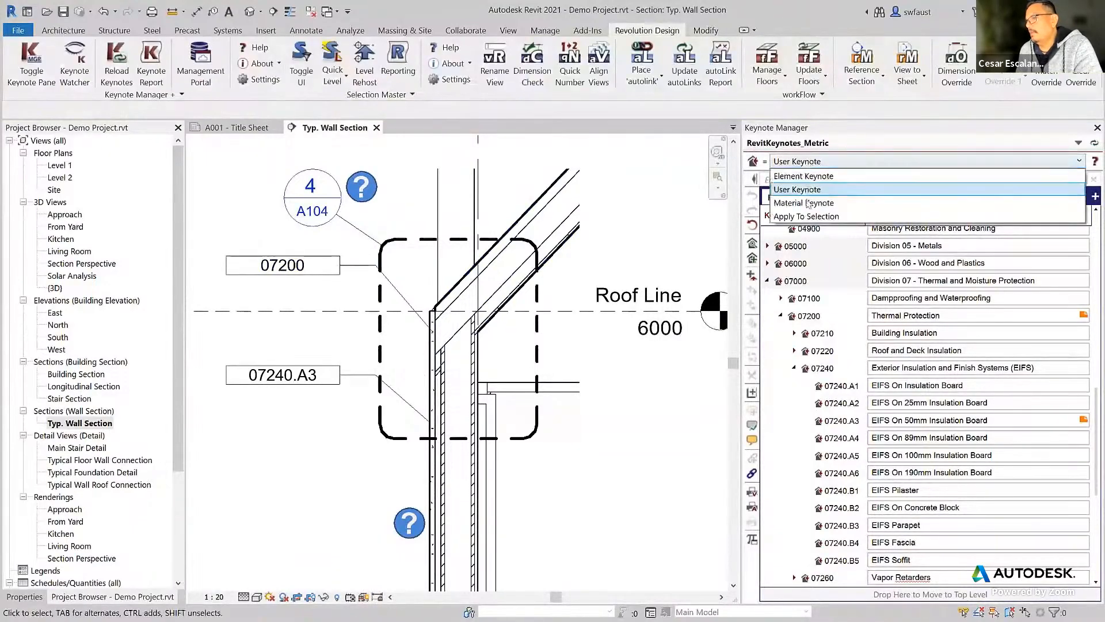
{"action": "left_click", "coordinate": [805, 202]}
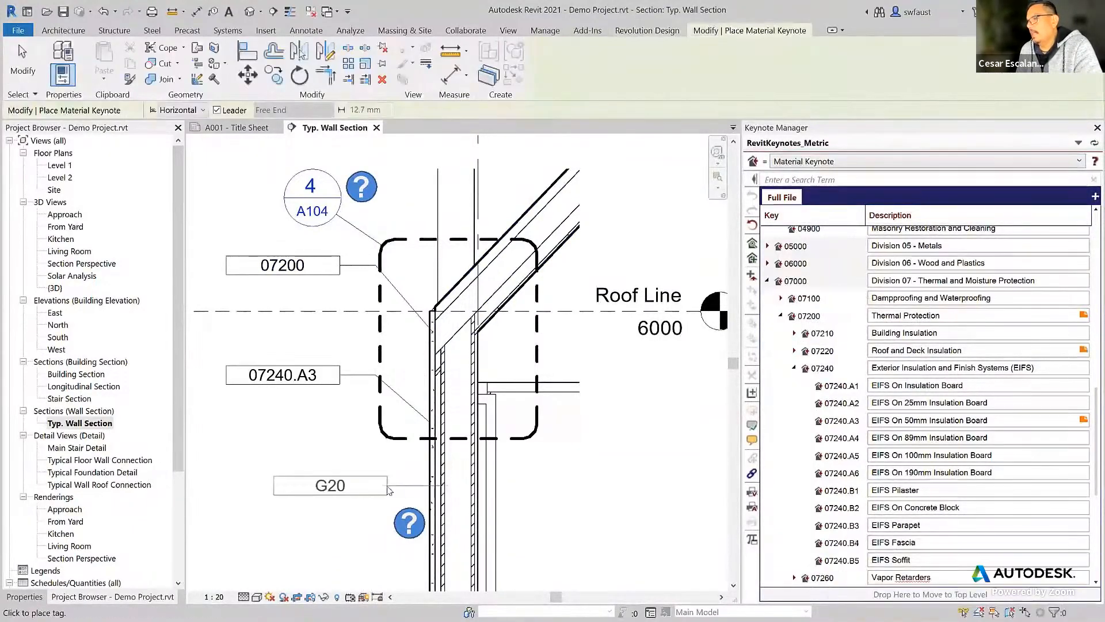
{"action": "left_click", "coordinate": [340, 489]}
Use Apply To Selection to assign the EIFS Parapet key 07240.B3 to the 07200 keynote tag.
{"action": "left_click", "coordinate": [826, 163]}
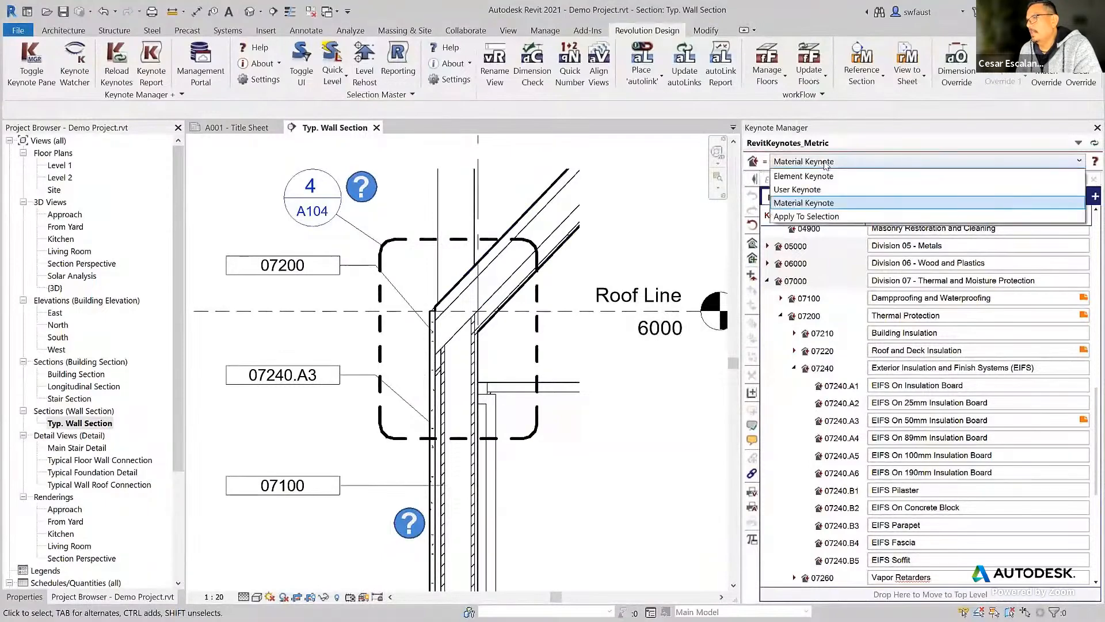
{"action": "left_click", "coordinate": [806, 215]}
{"action": "left_click", "coordinate": [328, 269]}
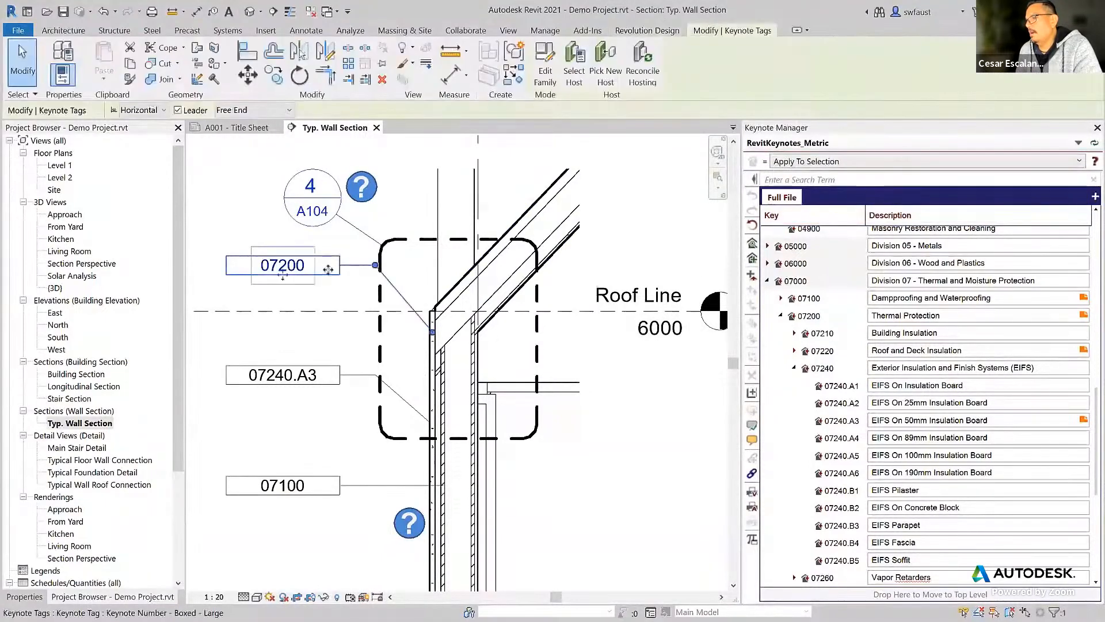
{"action": "double_click", "coordinate": [841, 525]}
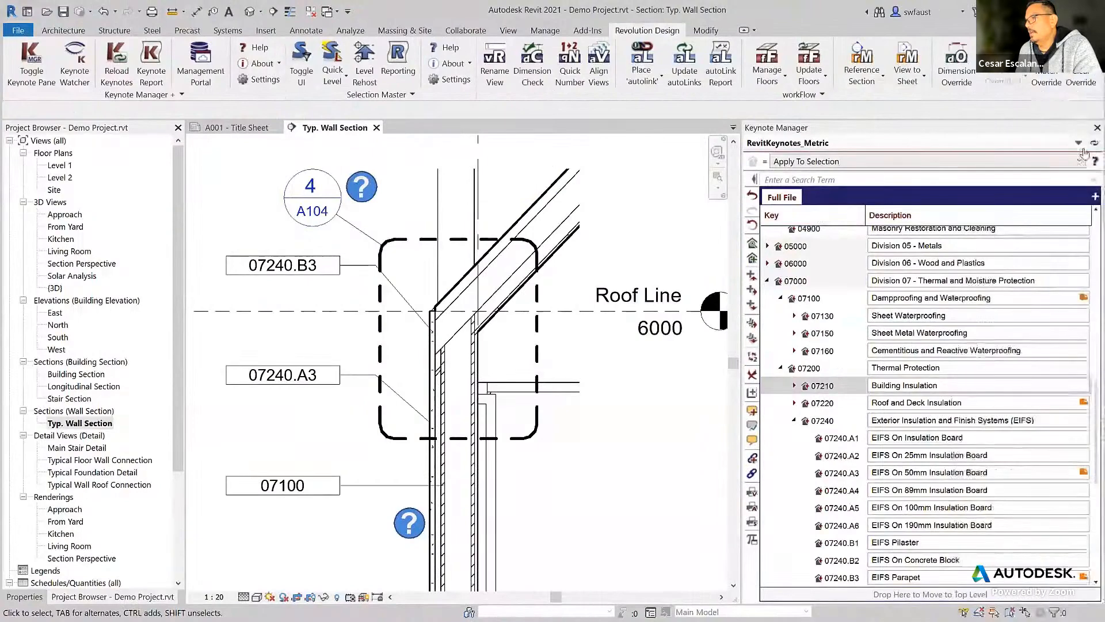
Open RevitKeynotes_Imperial.txt from the Software Videos folder as the project's keynote file.
{"action": "left_click", "coordinate": [1078, 143]}
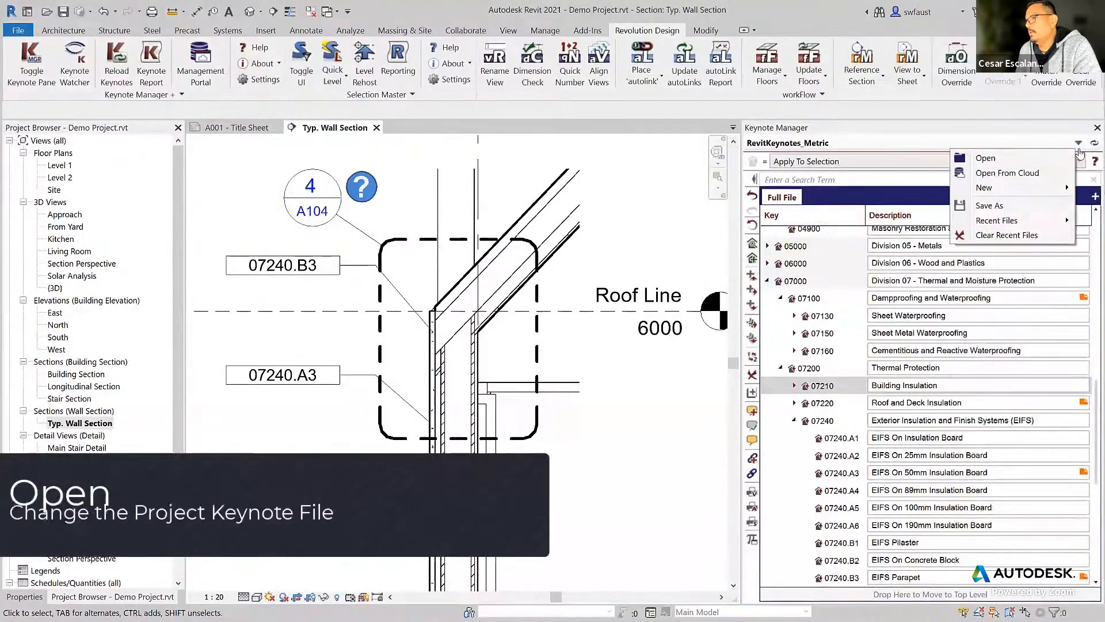
{"action": "left_click", "coordinate": [985, 158]}
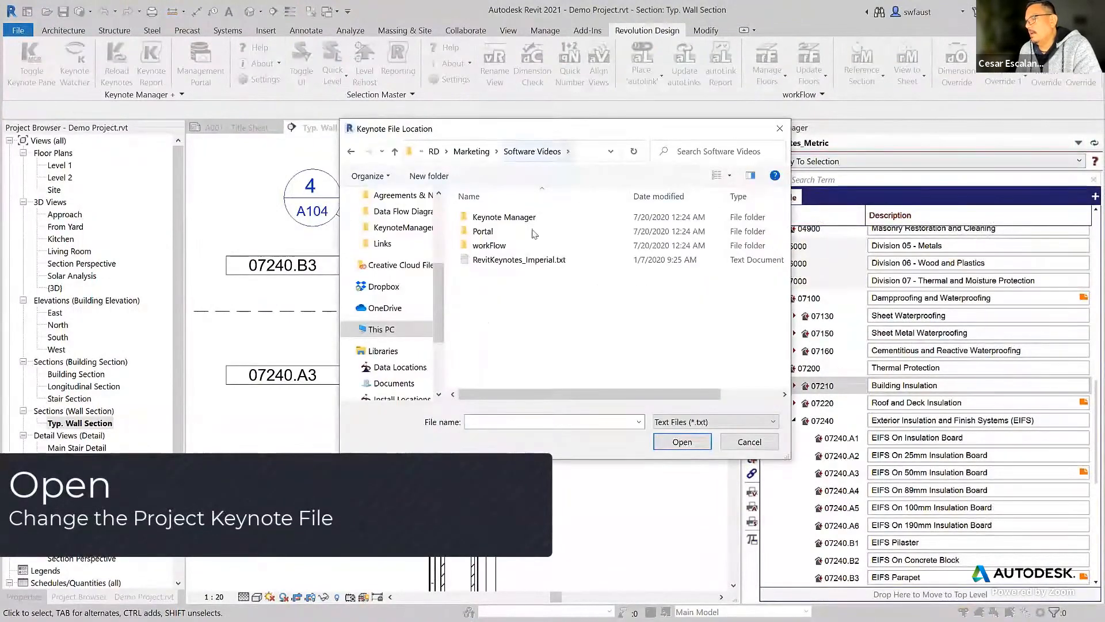
{"action": "left_click", "coordinate": [518, 260]}
{"action": "left_click", "coordinate": [682, 441]}
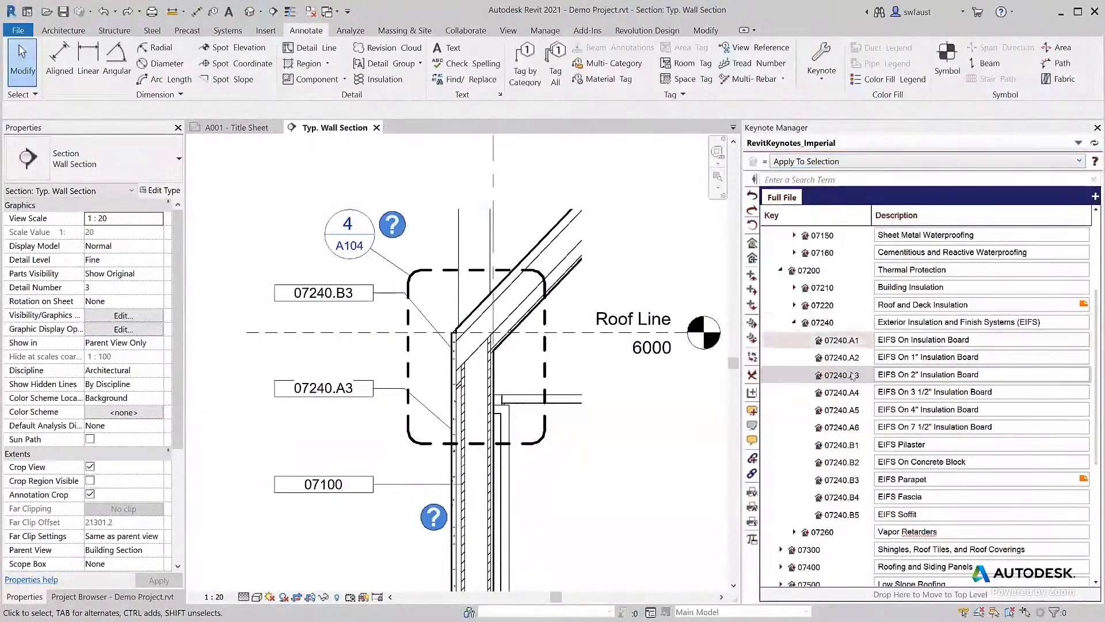
Change the key of the EIFS On 2" Insulation Board keynote to 07240.A3.5.
{"action": "double_click", "coordinate": [853, 375]}
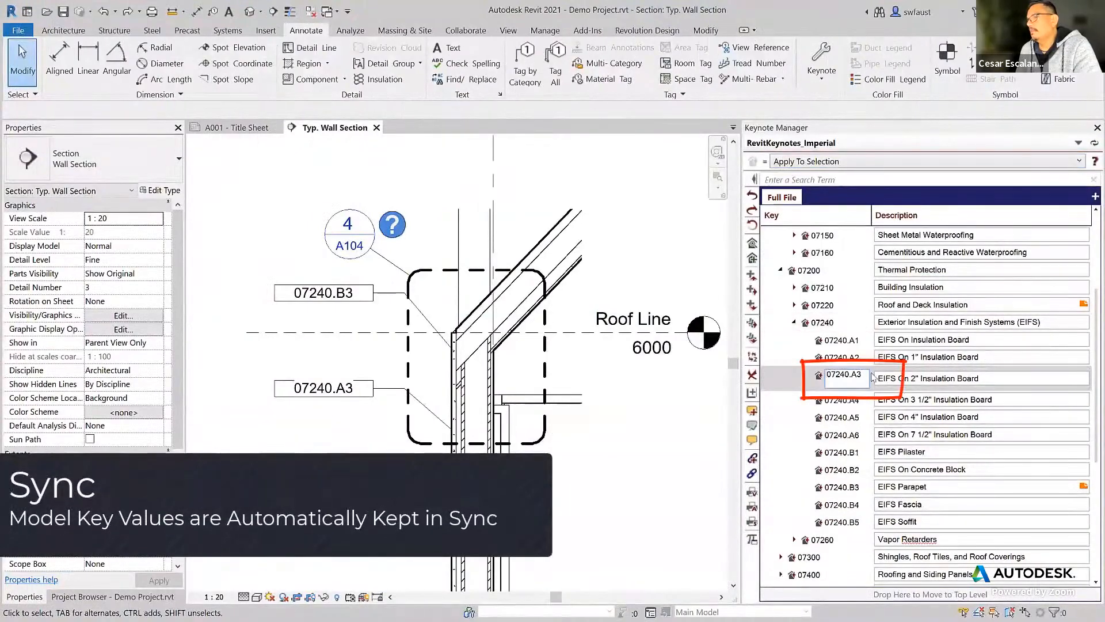
{"action": "type", "text": ".5"}
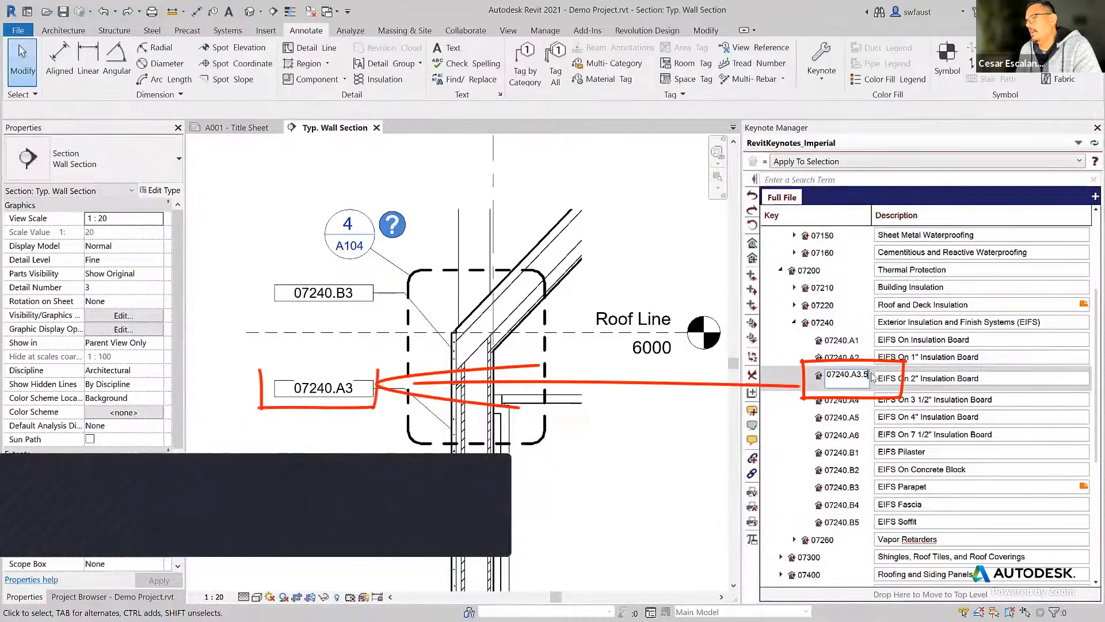
{"action": "key", "text": "Tab"}
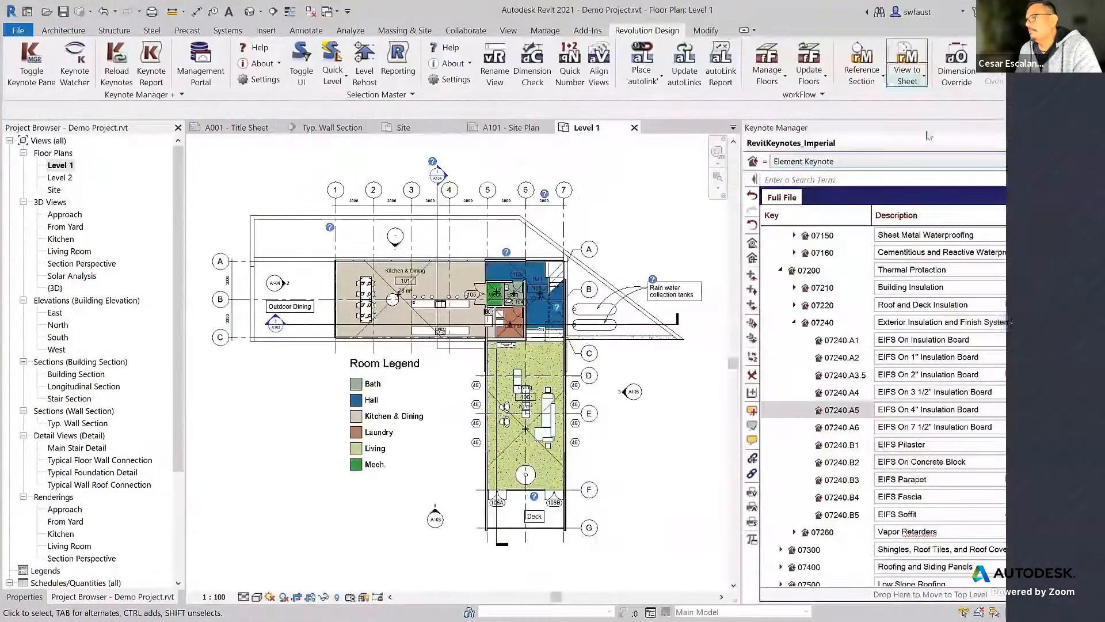
Select all elements using the EIFS Soffit keynote 07240.B5, and locate its keynote tag and roof from the element list.
{"action": "mouse_move", "coordinate": [1084, 255]}
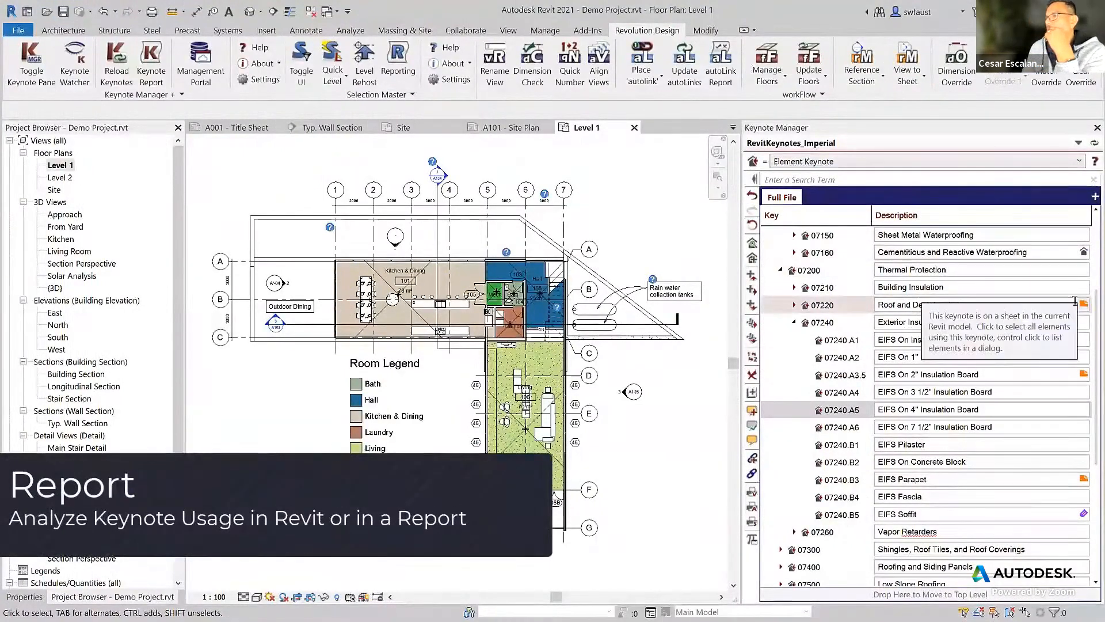
{"action": "left_click", "coordinate": [1085, 514]}
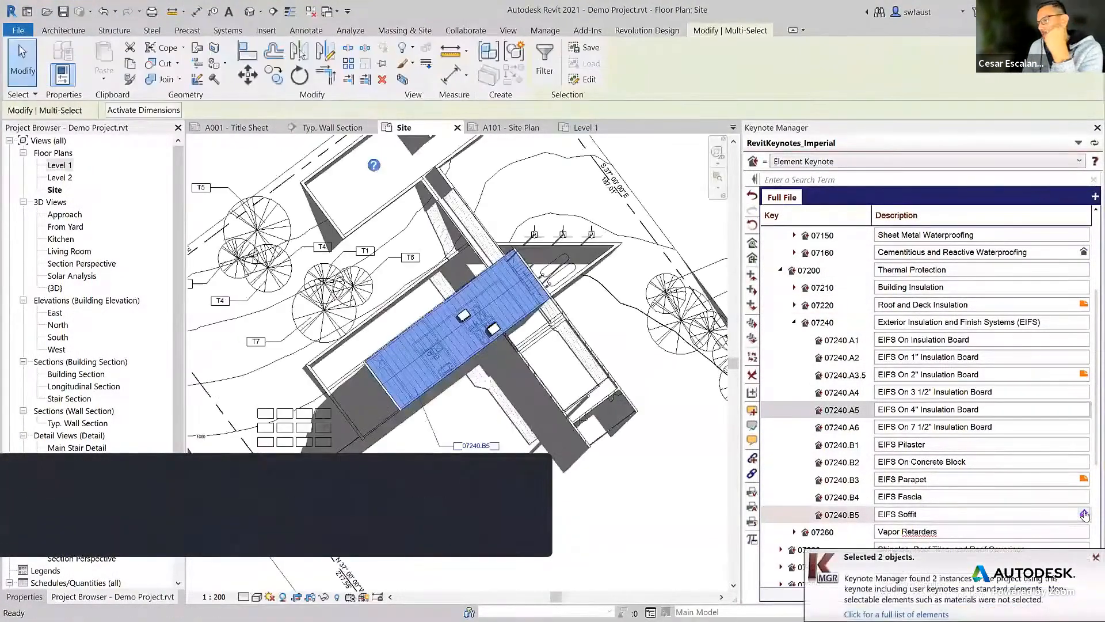
{"action": "left_click", "coordinate": [938, 613]}
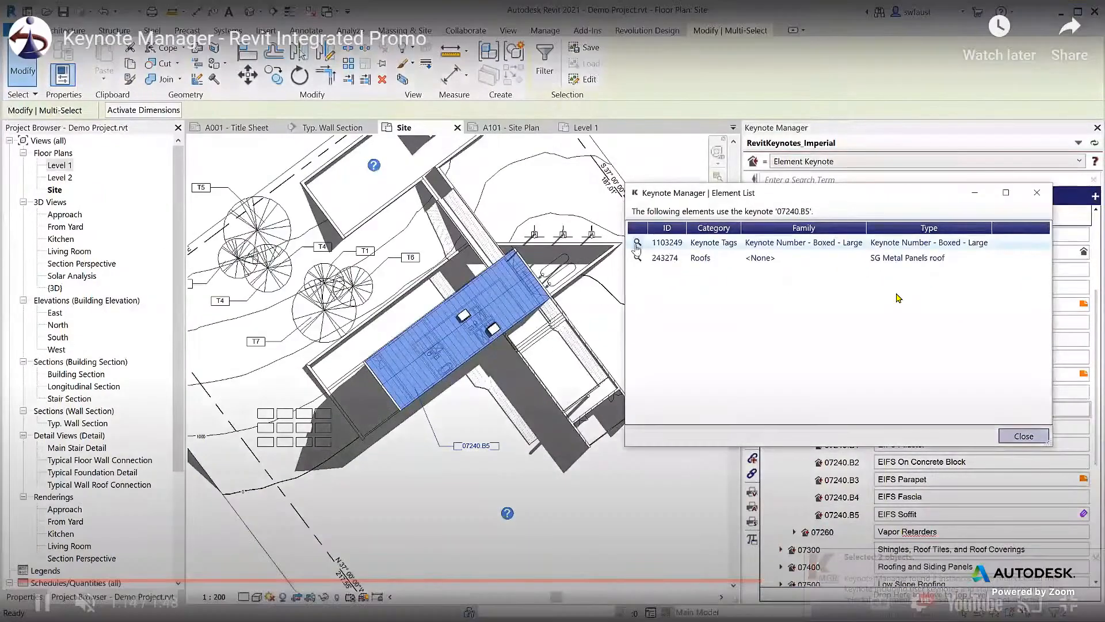
{"action": "left_click", "coordinate": [637, 242]}
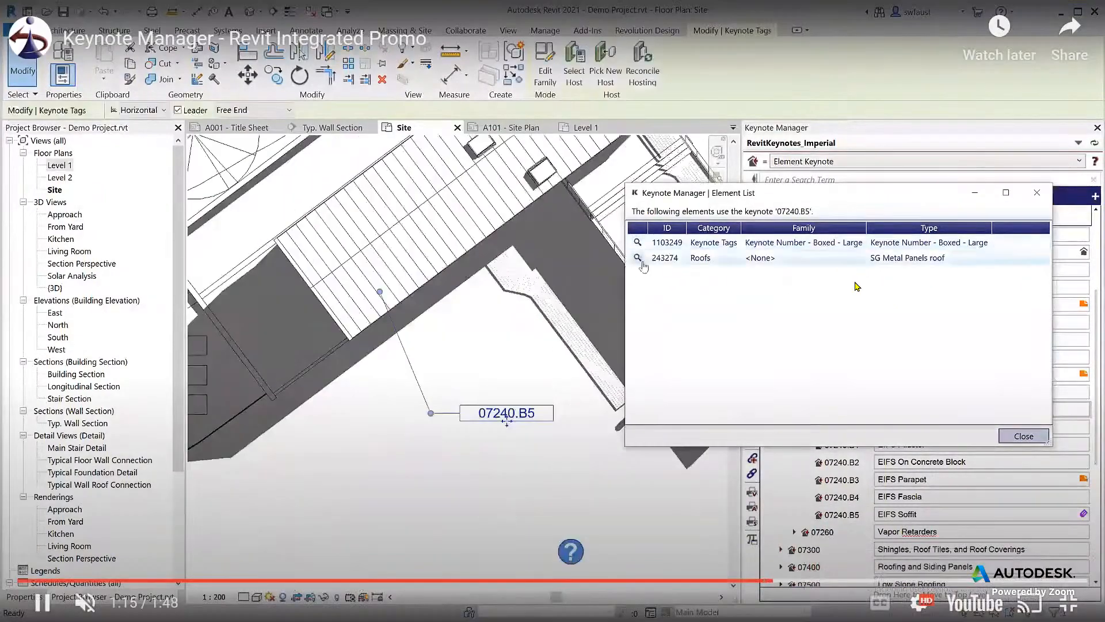
{"action": "left_click", "coordinate": [638, 257]}
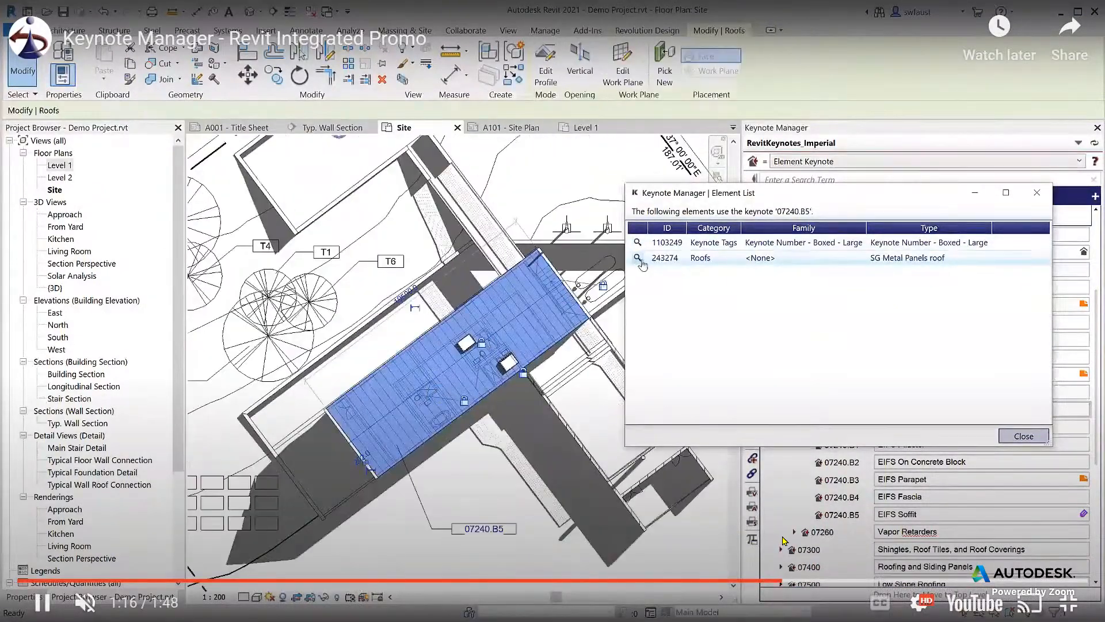
{"action": "left_click", "coordinate": [1021, 436]}
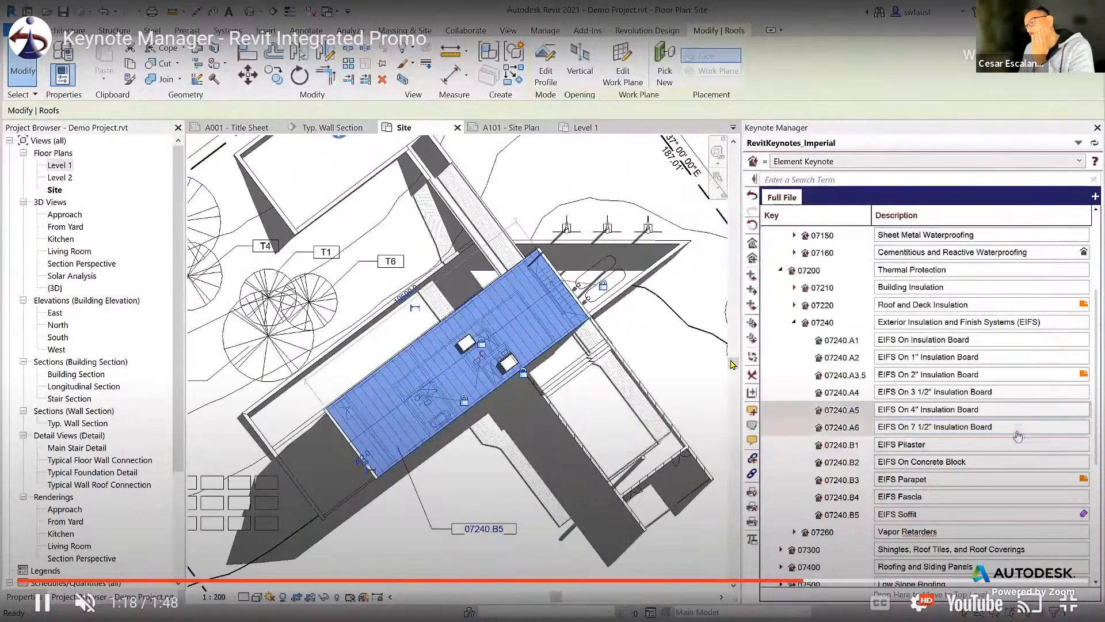
Run the Keynote Report, filter it to sheet A104, and export the filtered list.
{"action": "left_click", "coordinate": [647, 30]}
{"action": "left_click", "coordinate": [152, 70]}
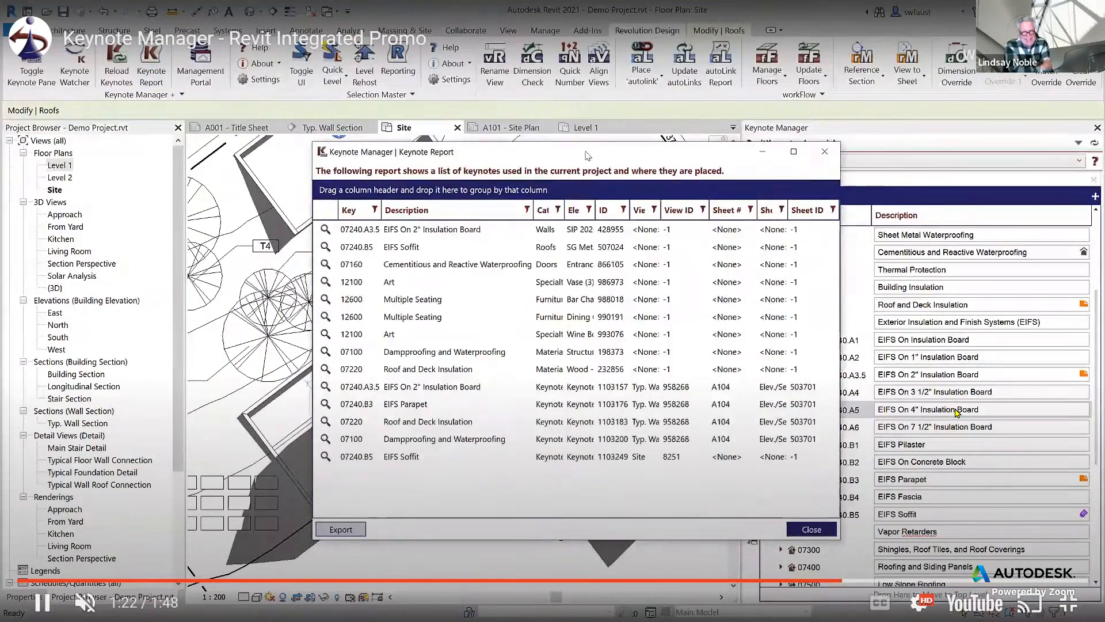
{"action": "left_click", "coordinate": [750, 210]}
{"action": "left_click", "coordinate": [756, 263]}
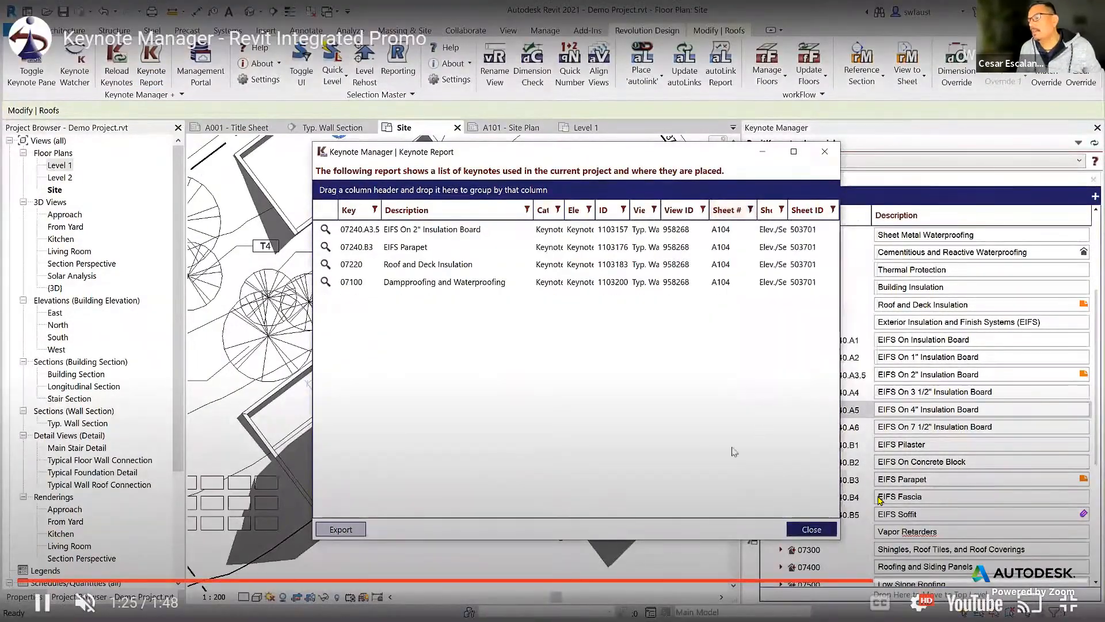
{"action": "left_click", "coordinate": [340, 530]}
{"action": "key", "text": "Return"}
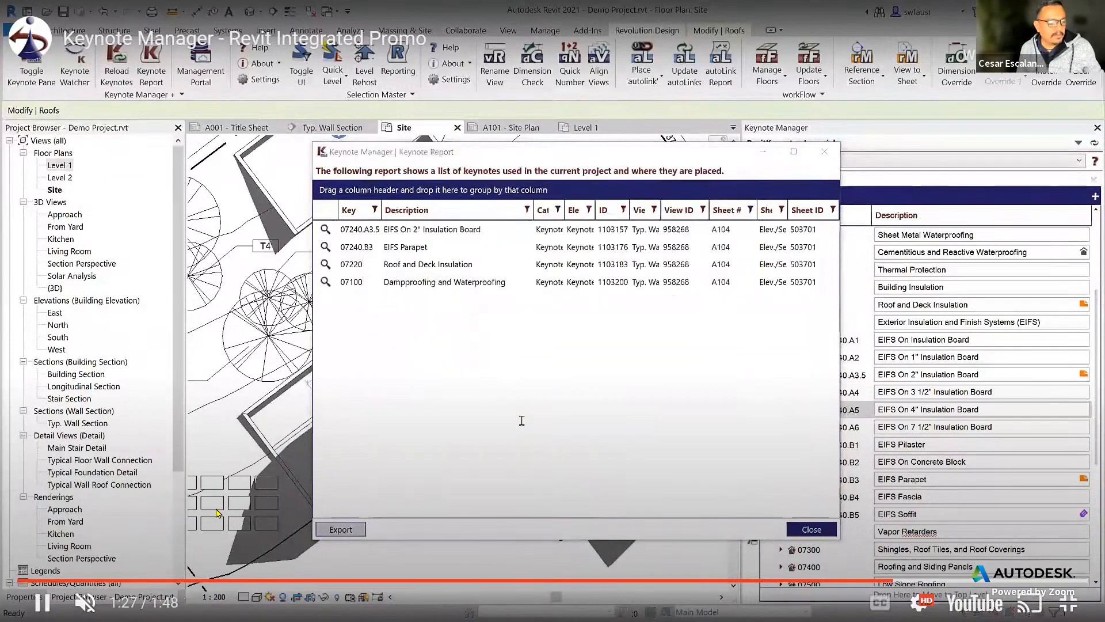
{"action": "left_click", "coordinate": [406, 248]}
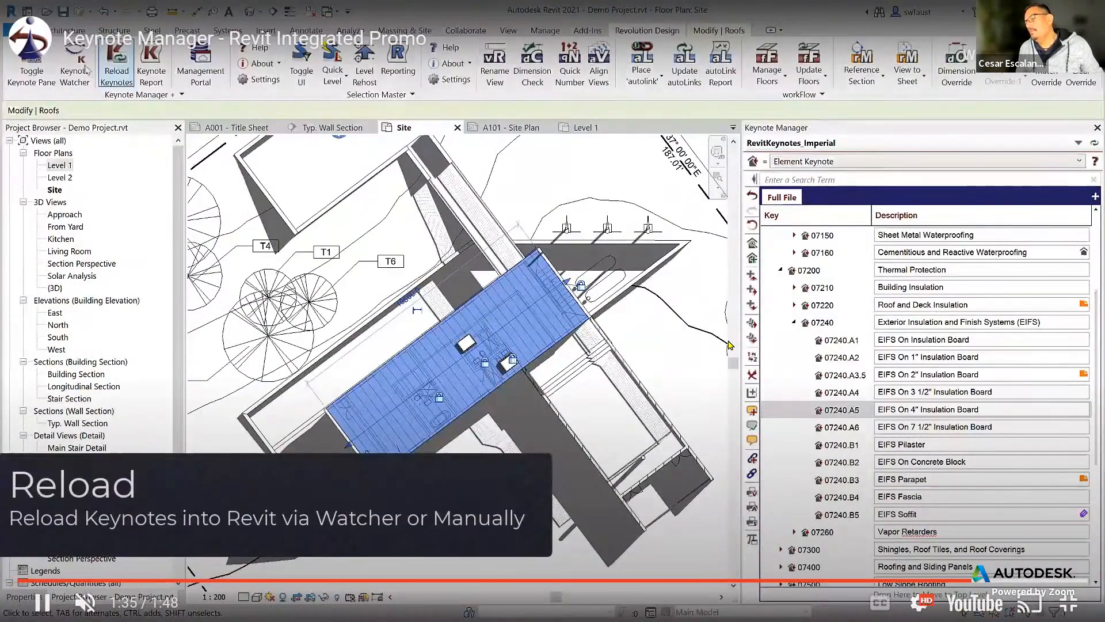
Leave the full-screen video, return to Revit's Detail At Grade view, and select the 13mm Gypsum Board text note.
{"action": "key", "text": "Escape"}
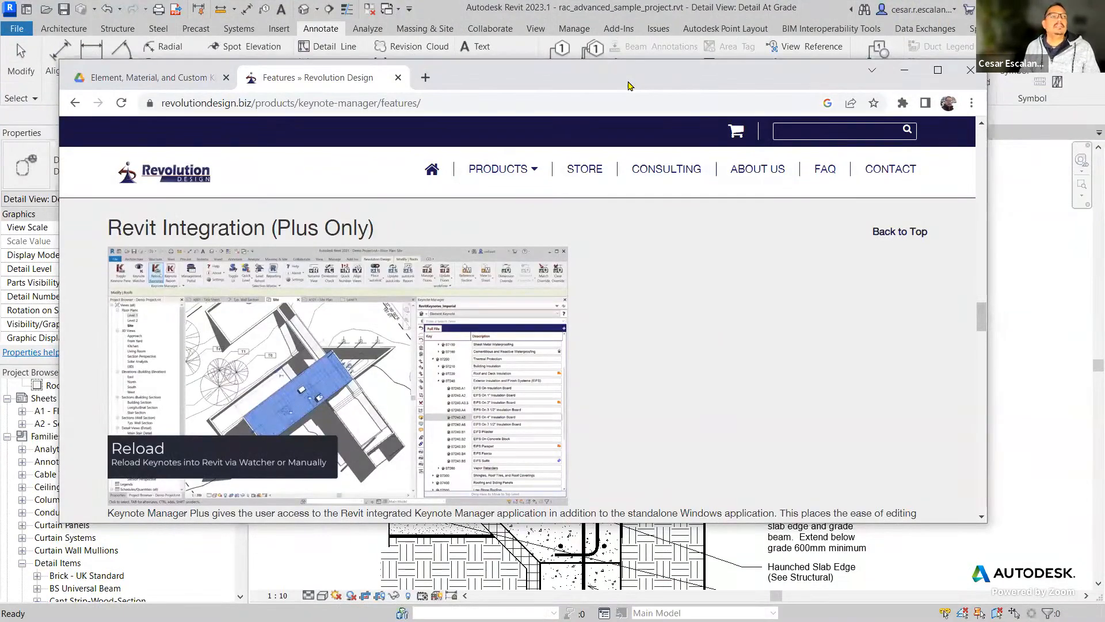
{"action": "left_click", "coordinate": [904, 69]}
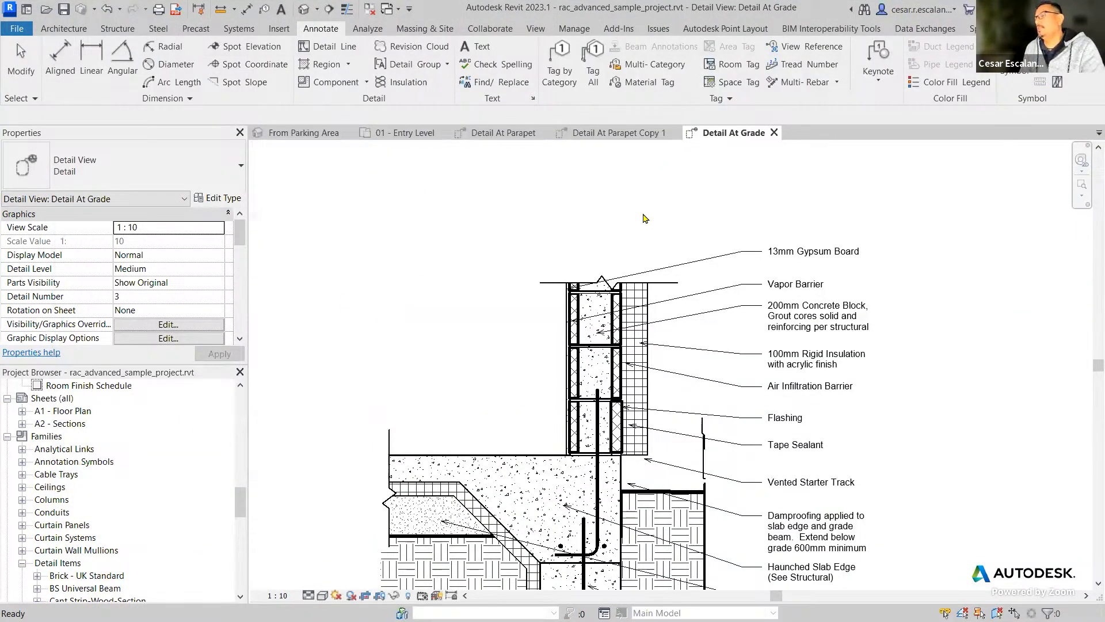
{"action": "left_click", "coordinate": [762, 240]}
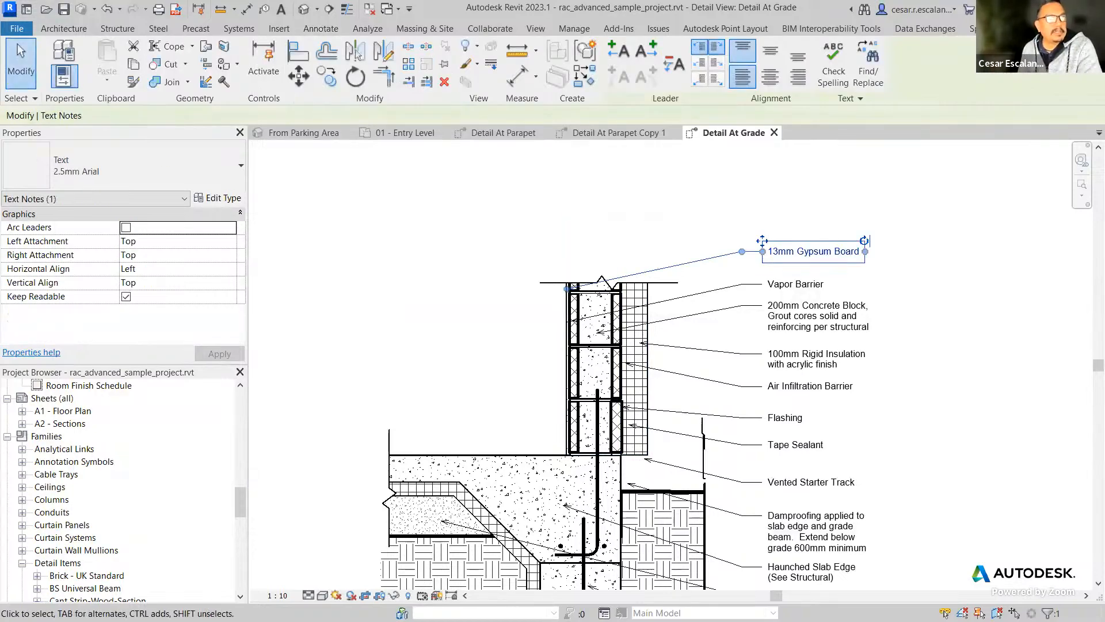
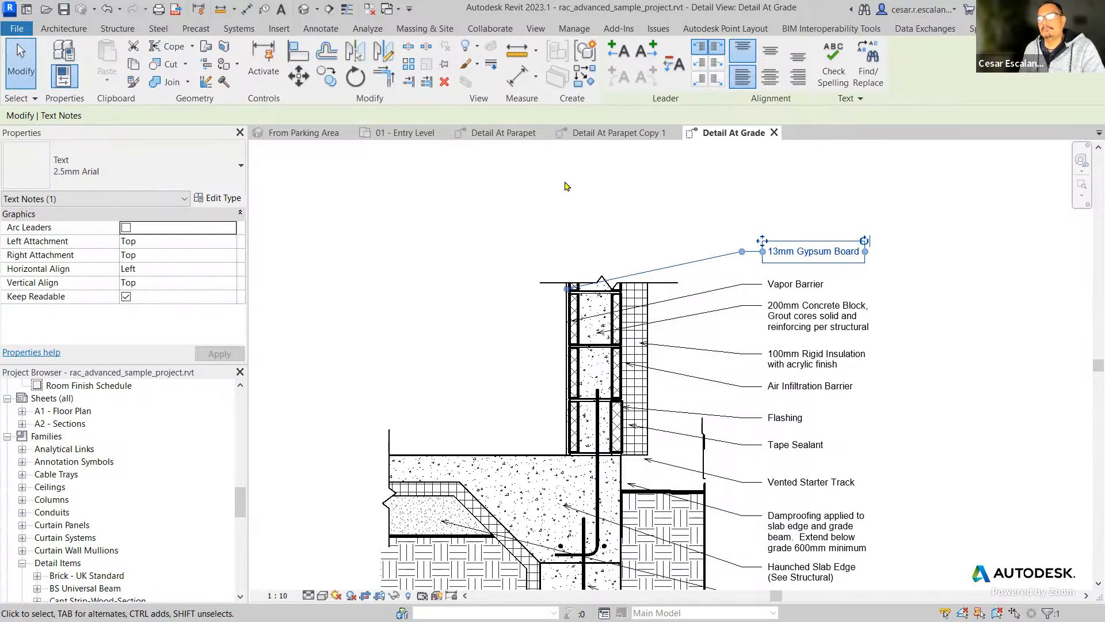
Open the folder C:\ProgramData\Autodesk\RVT 2023\Libraries\English-Imperial in File Explorer.
{"action": "key", "text": "super+e"}
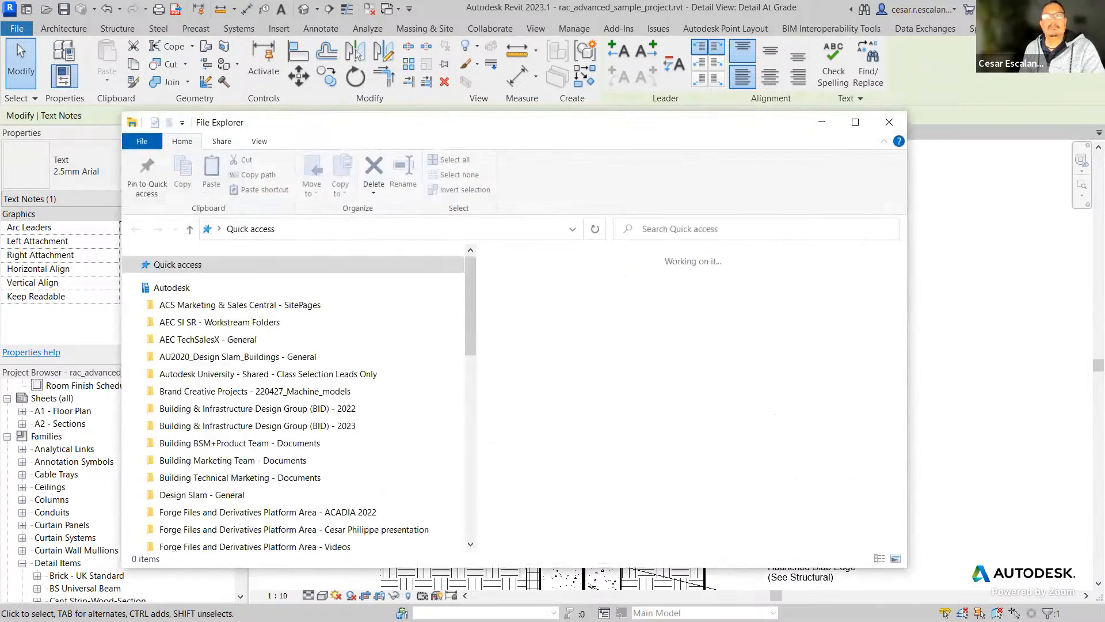
{"action": "left_click", "coordinate": [393, 236]}
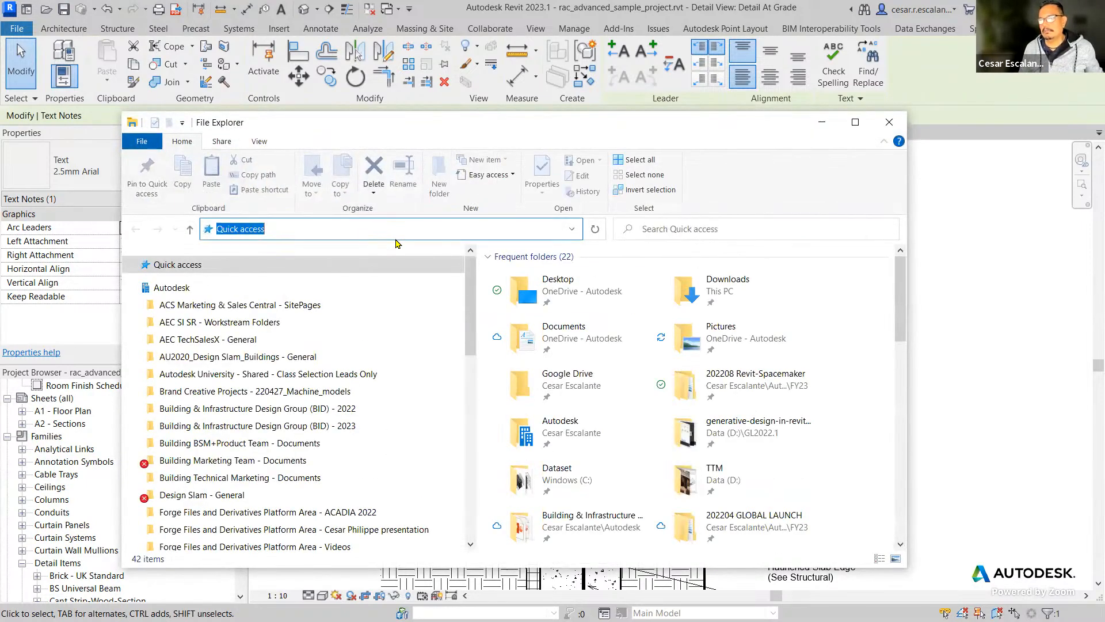
{"action": "type", "text": "C:\\ProgramData\\Autodesk\\RVT 2023\\Libraries\\English-Imperi"}
{"action": "key", "text": "ctrl+a"}
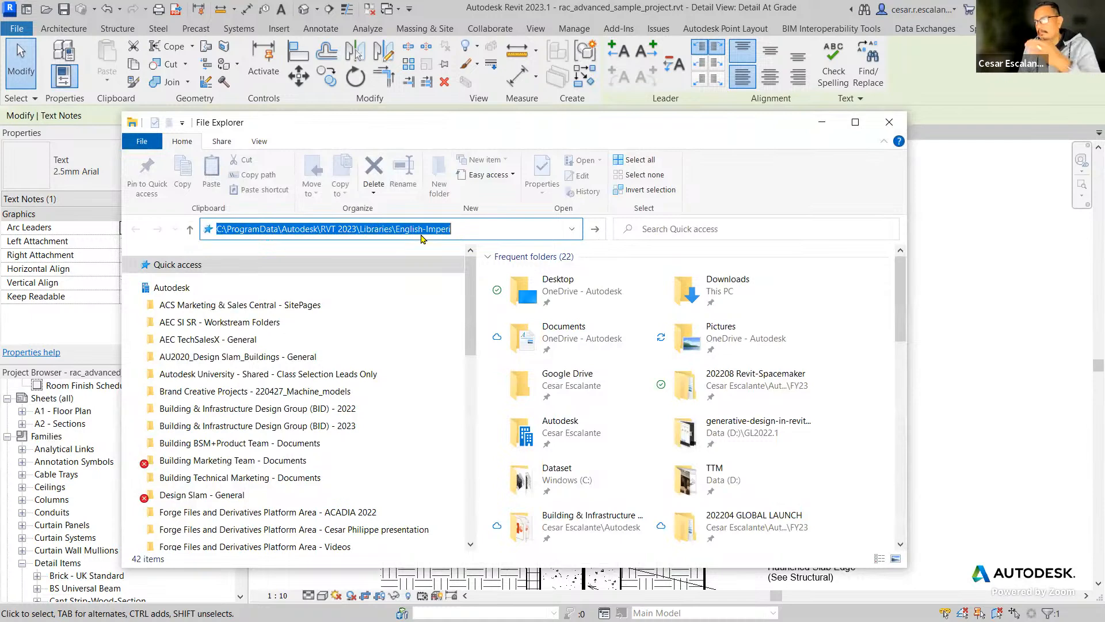
{"action": "key", "text": "Return"}
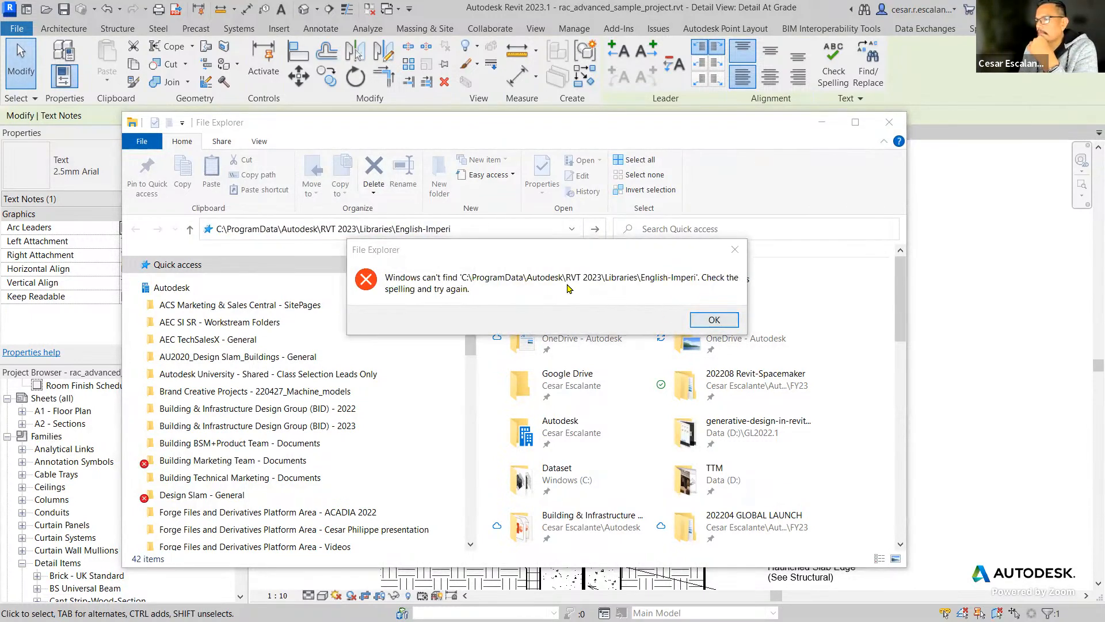
{"action": "left_click", "coordinate": [714, 319]}
{"action": "left_click", "coordinate": [481, 229]}
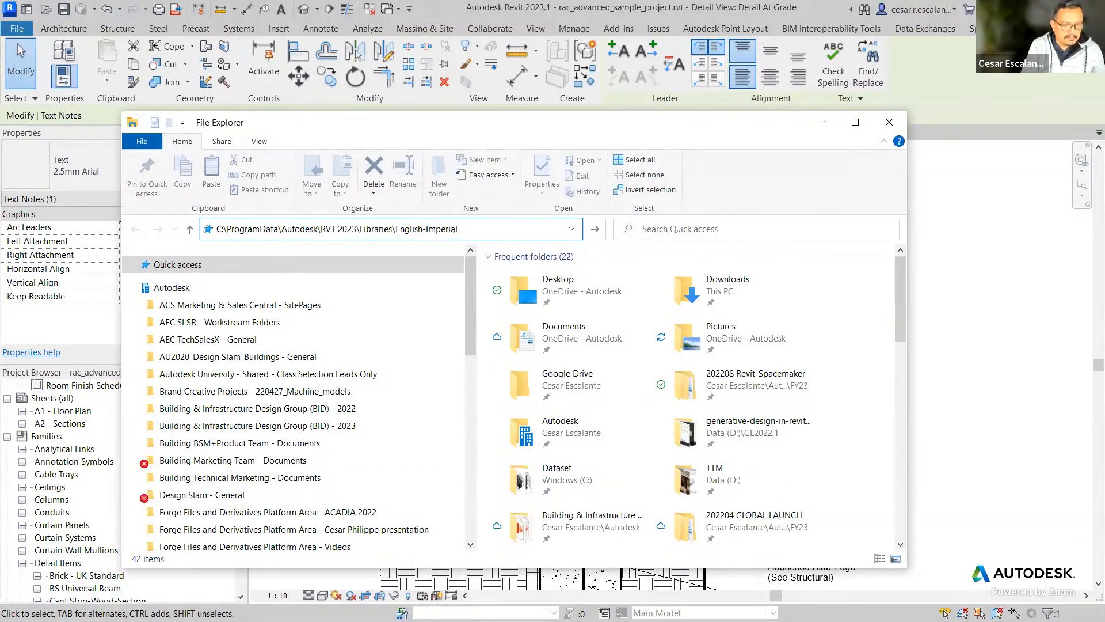
{"action": "key", "text": "Return"}
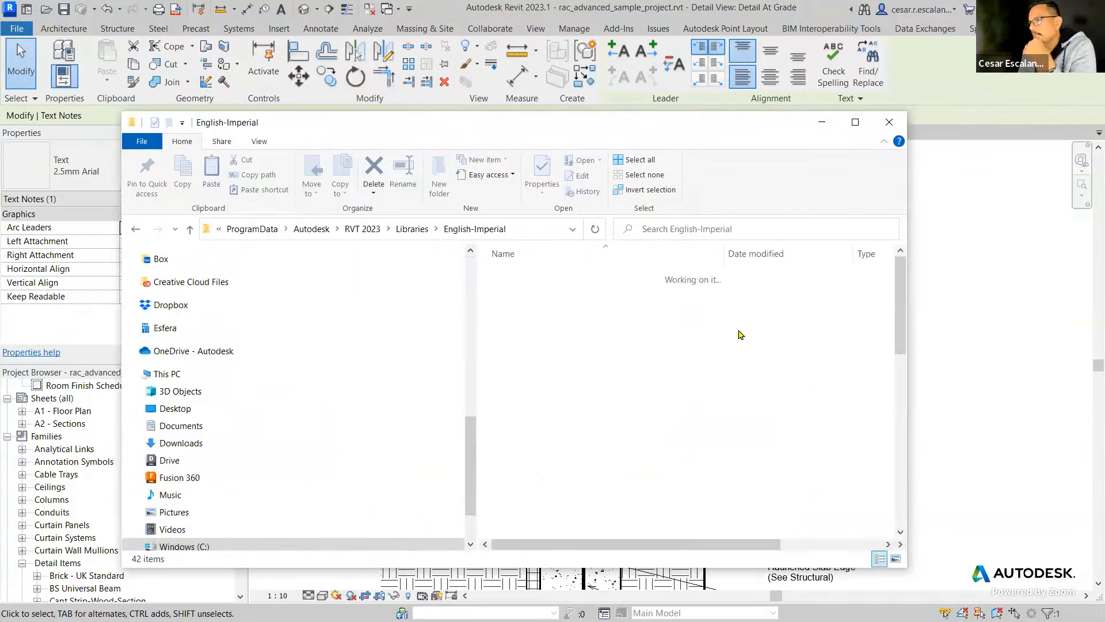
Open RevitKeynotes_Metric.txt from the English-Imperial folder in Notepad, and resize and reposition its window.
{"action": "left_click_drag", "start_coordinate": [902, 330], "coordinate": [895, 539]}
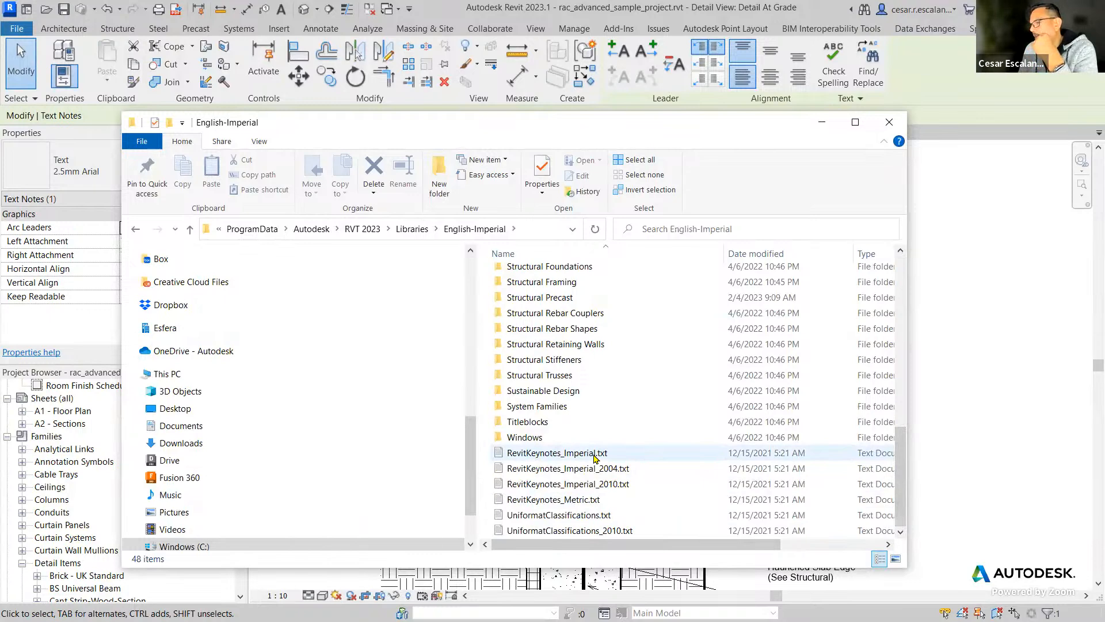
{"action": "left_click", "coordinate": [594, 505]}
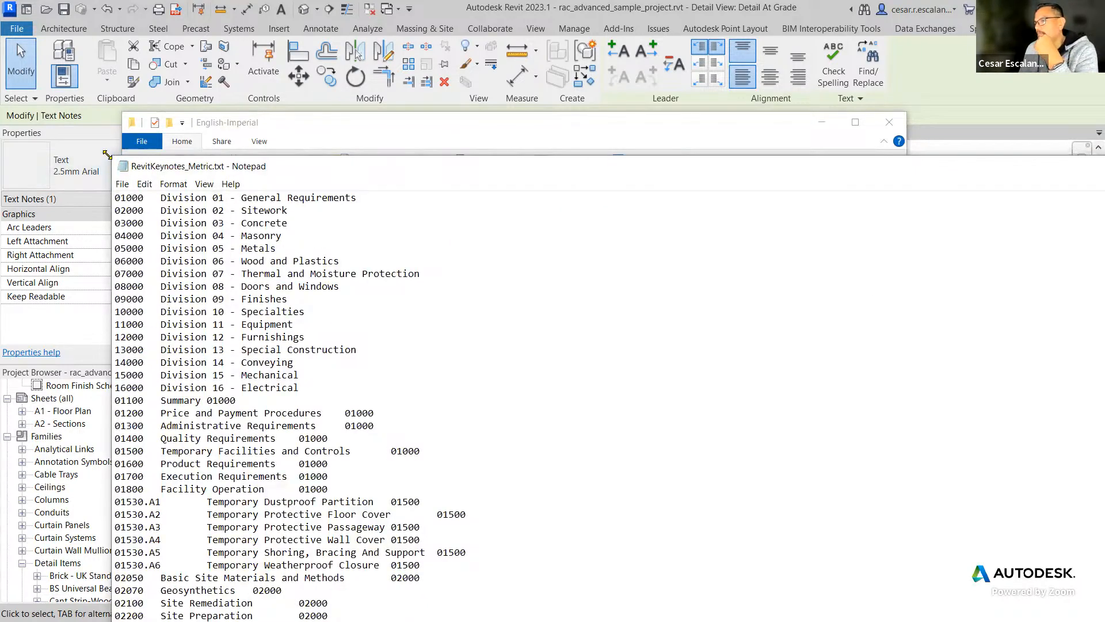
{"action": "left_click_drag", "start_coordinate": [107, 155], "coordinate": [663, 247]}
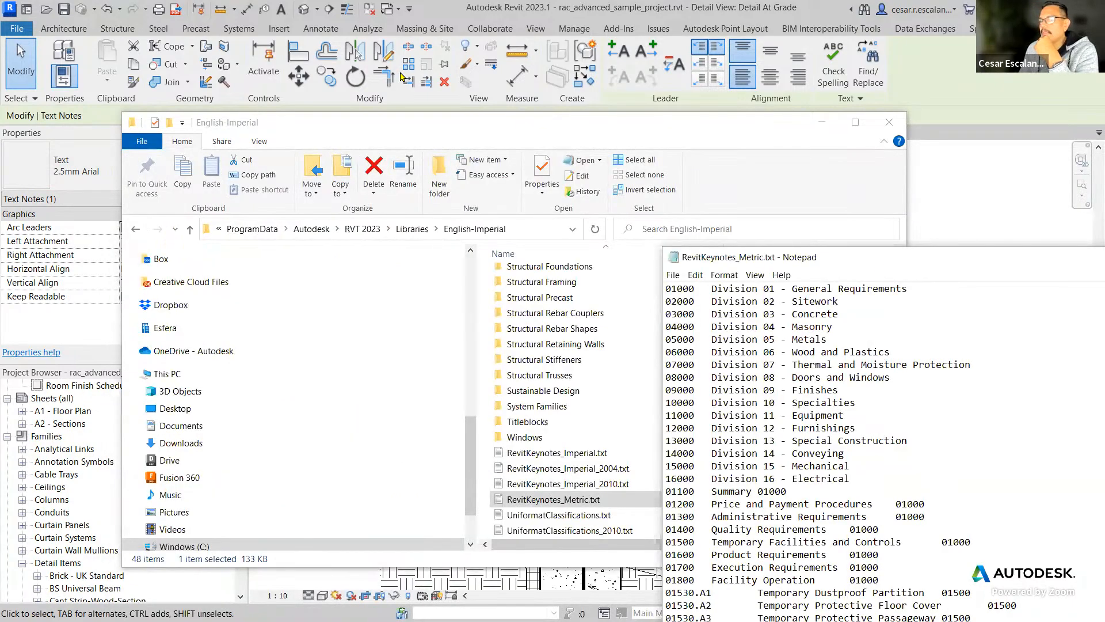
{"action": "left_click_drag", "start_coordinate": [879, 261], "coordinate": [392, 69]}
{"action": "left_click_drag", "start_coordinate": [920, 128], "coordinate": [936, 106]}
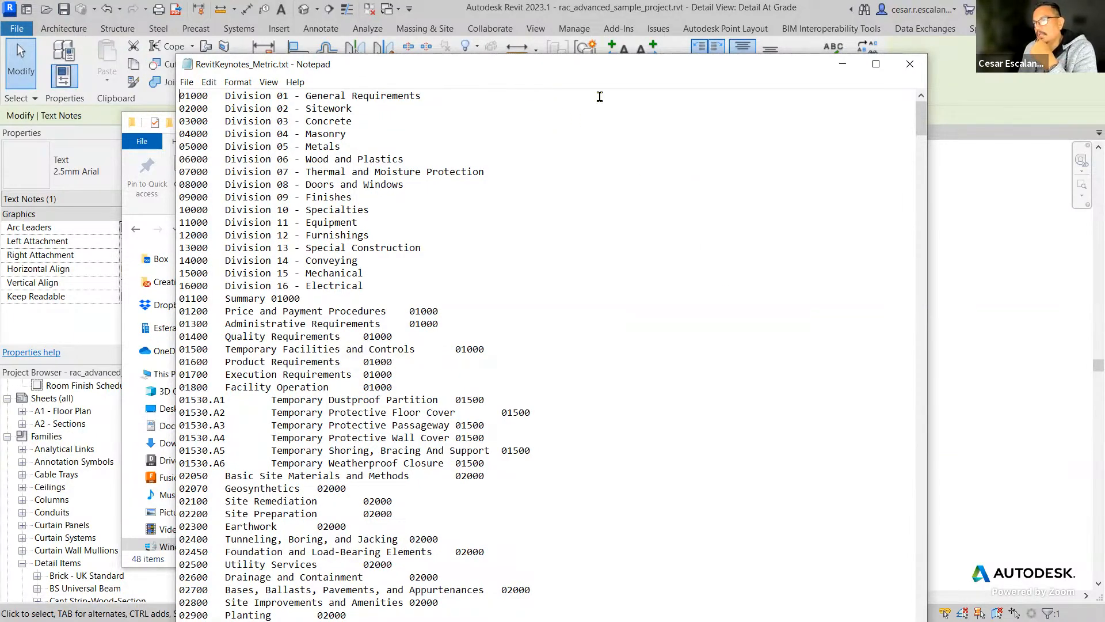
{"action": "left_click_drag", "start_coordinate": [554, 68], "coordinate": [814, 304]}
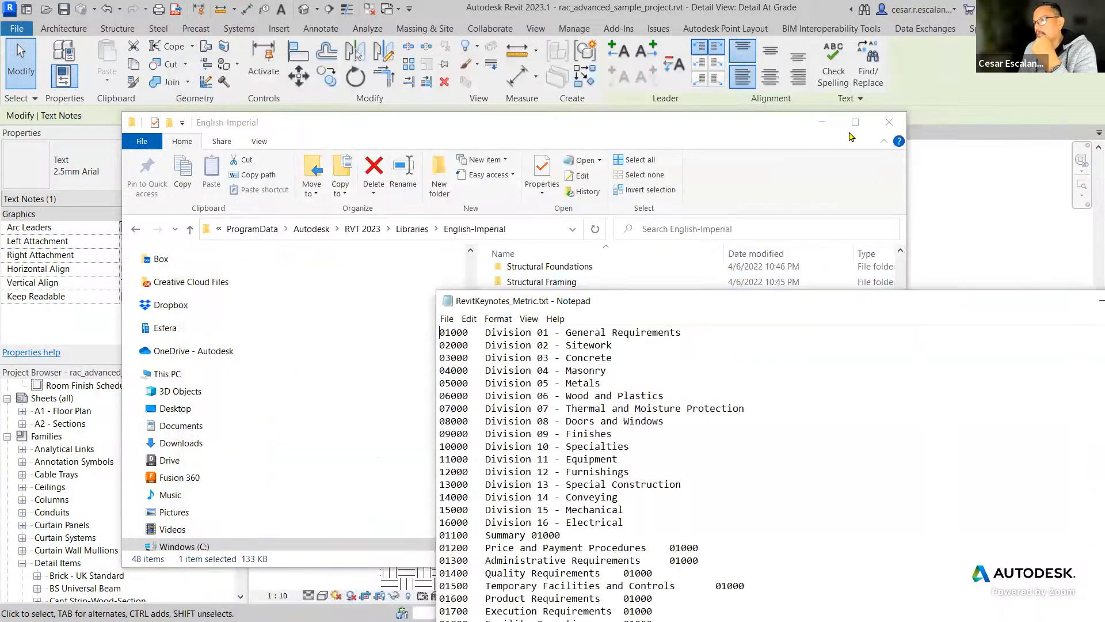
Close the File Explorer window, return to Revit, and close the Detail At Grade view.
{"action": "left_click", "coordinate": [889, 125]}
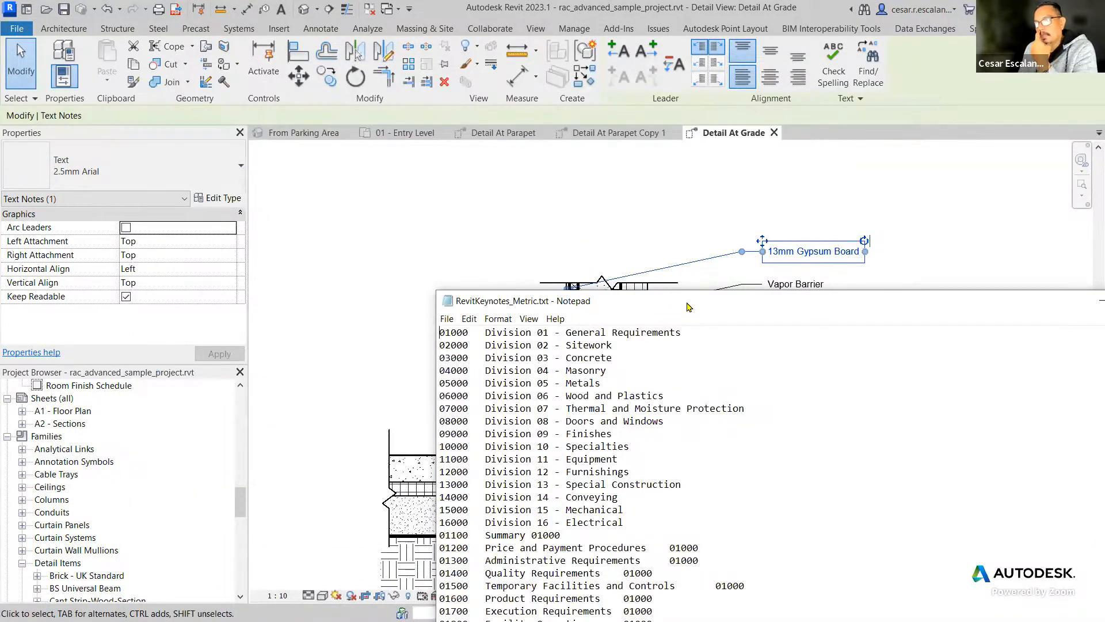
{"action": "left_click_drag", "start_coordinate": [708, 303], "coordinate": [861, 314]}
{"action": "left_click", "coordinate": [350, 337]}
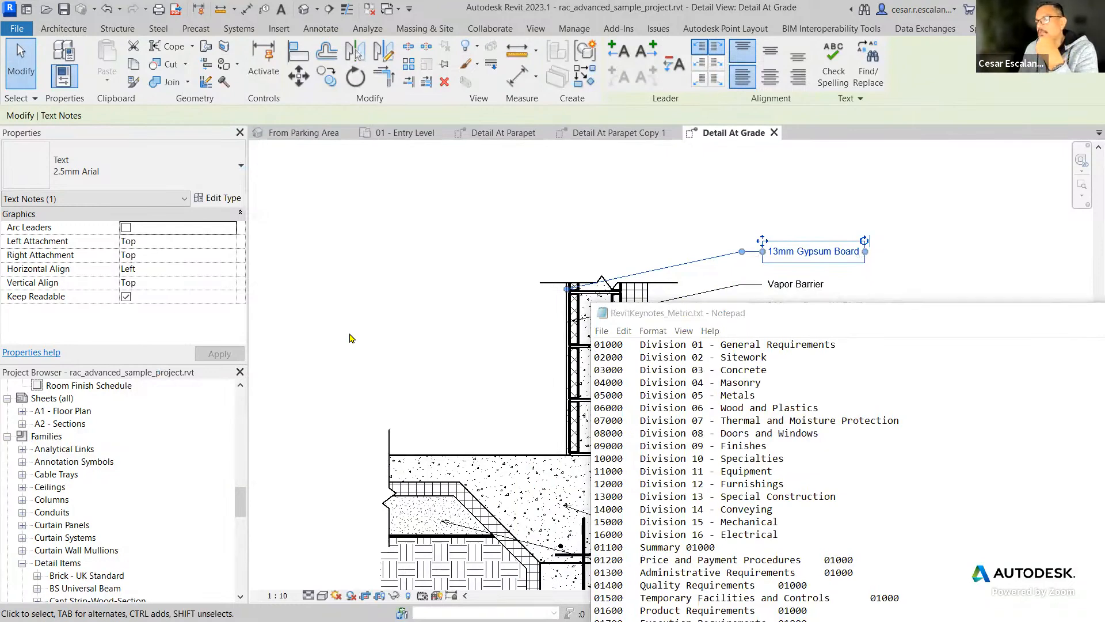
{"action": "left_click", "coordinate": [509, 318]}
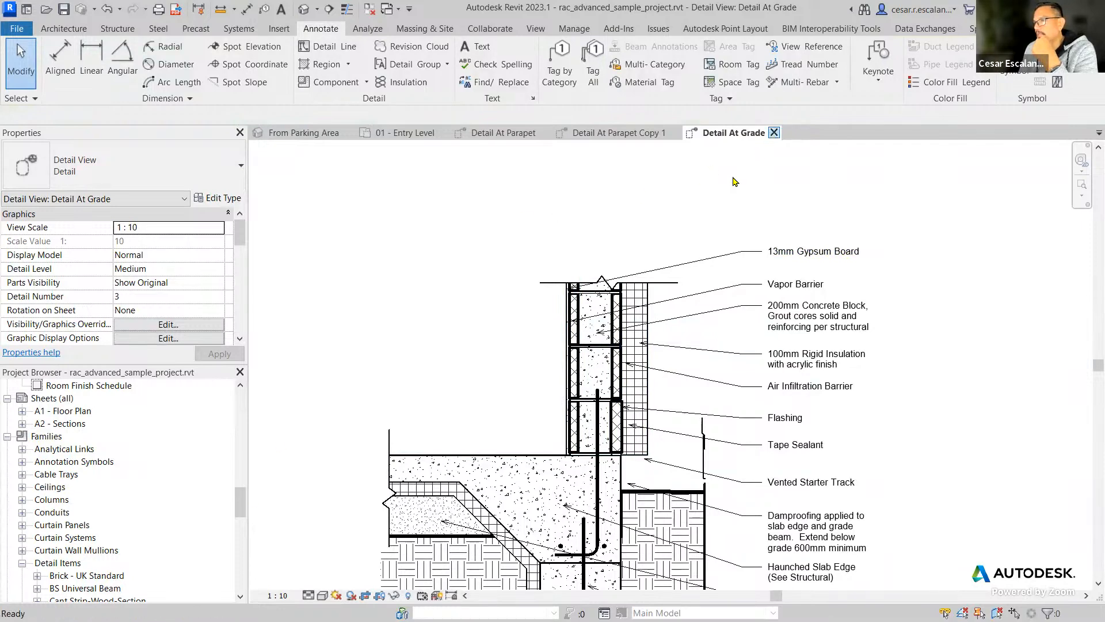
{"action": "left_click", "coordinate": [775, 132]}
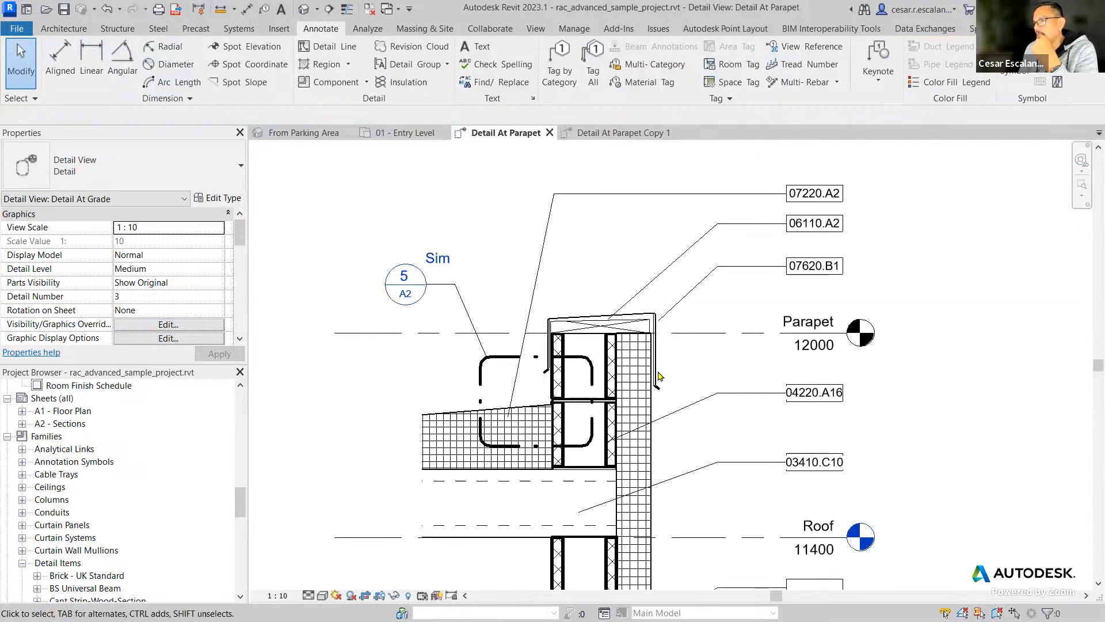
Open the keynote list for the Keynote type parameter of the 100mm rigid insulation in Detail At Parapet.
{"action": "left_click", "coordinate": [650, 450]}
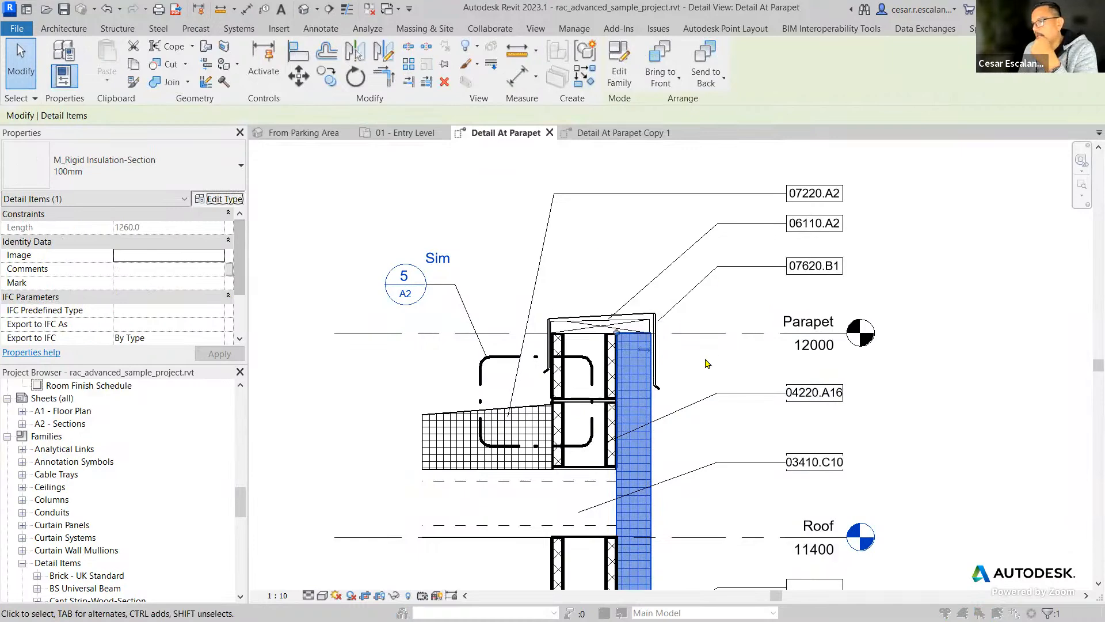
{"action": "left_click", "coordinate": [219, 198]}
{"action": "scroll", "coordinate": [389, 276], "scroll_direction": "up", "scroll_amount": 2}
{"action": "left_click", "coordinate": [384, 251]}
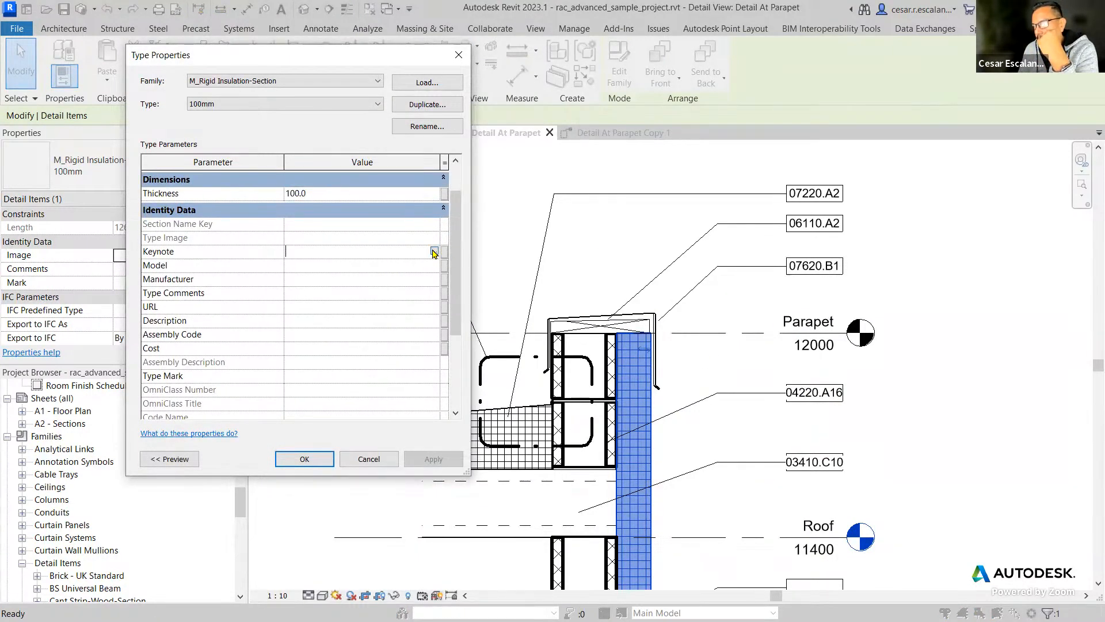
{"action": "left_click", "coordinate": [434, 252]}
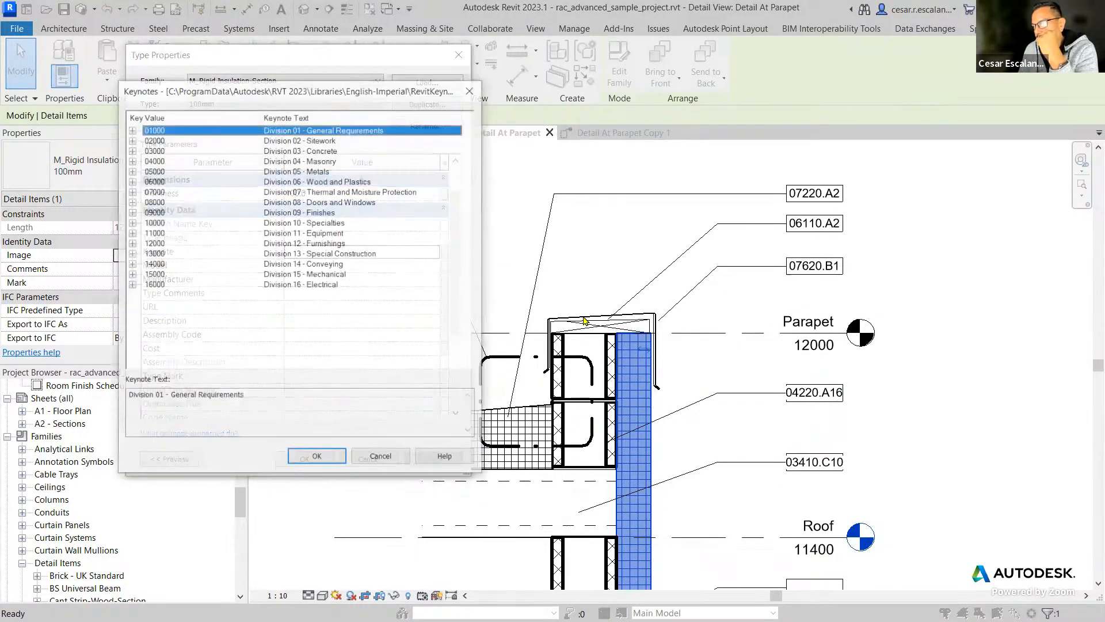
Examine the keynote hierarchy under Division 01 and Division 03, down to the Temporary Facilities and Concrete Accessories entries.
{"action": "left_click", "coordinate": [131, 129]}
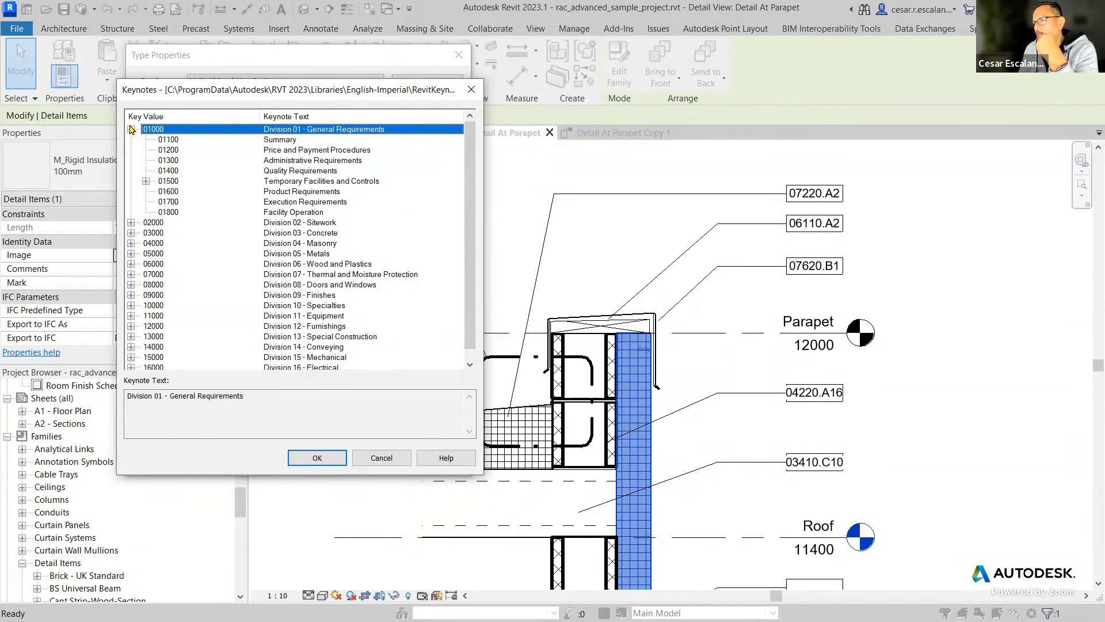
{"action": "left_click", "coordinate": [131, 130]}
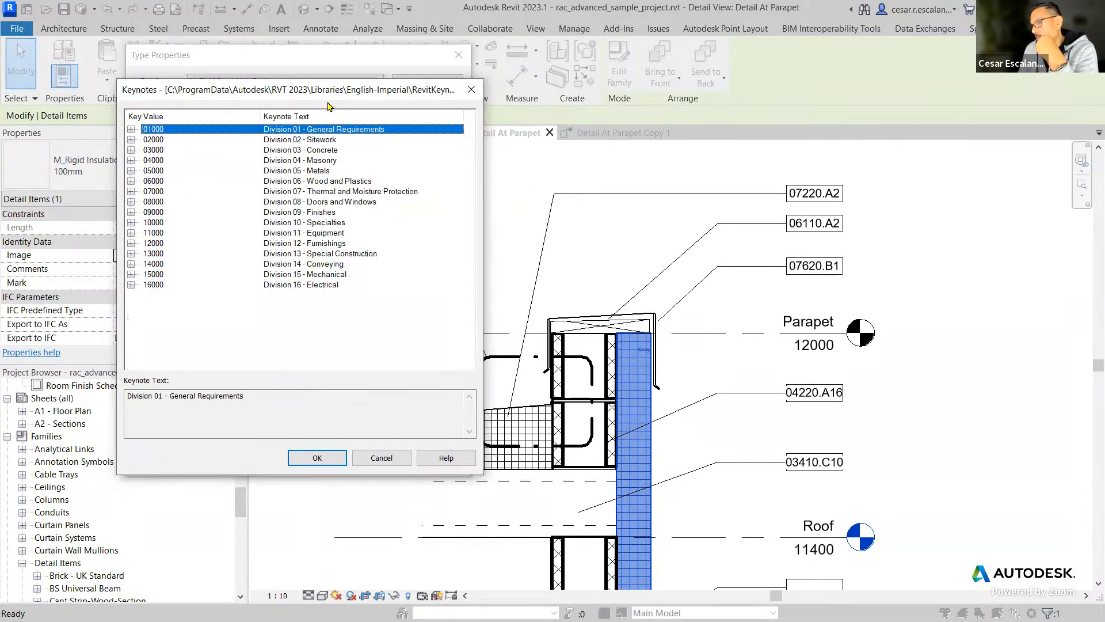
{"action": "left_click", "coordinate": [131, 130]}
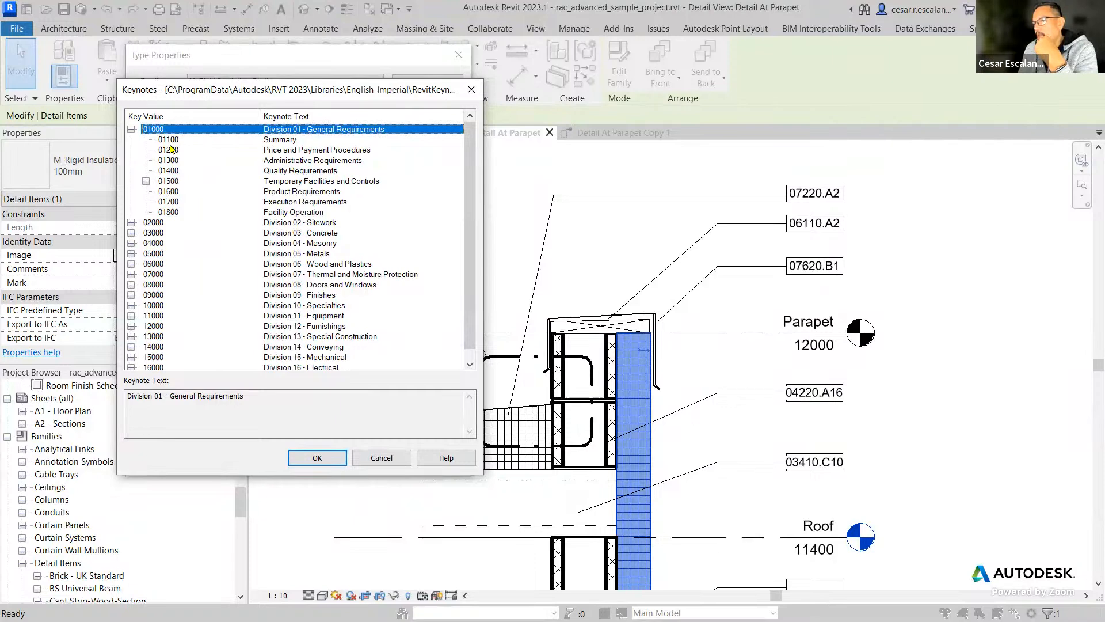
{"action": "left_click", "coordinate": [146, 181]}
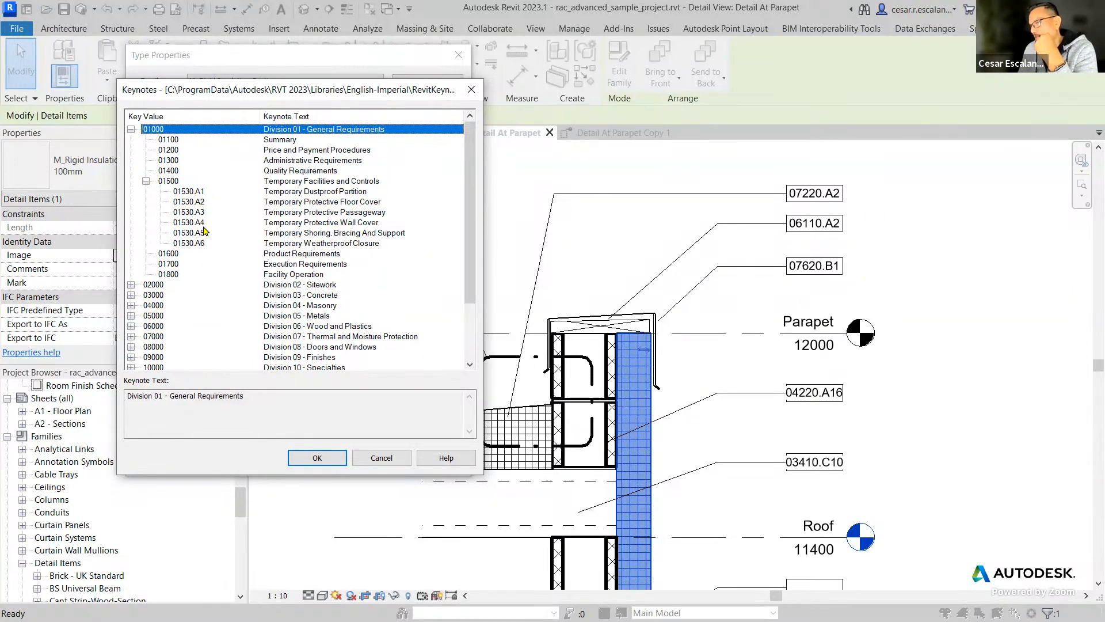
{"action": "left_click", "coordinate": [131, 295]}
{"action": "left_click", "coordinate": [146, 295]}
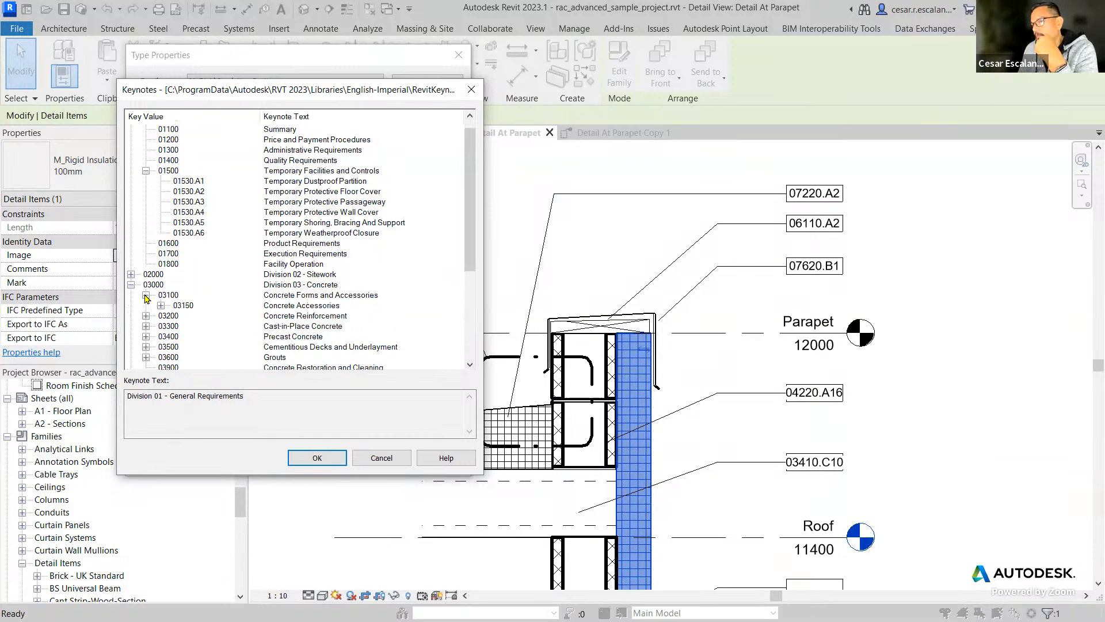
{"action": "left_click", "coordinate": [160, 305]}
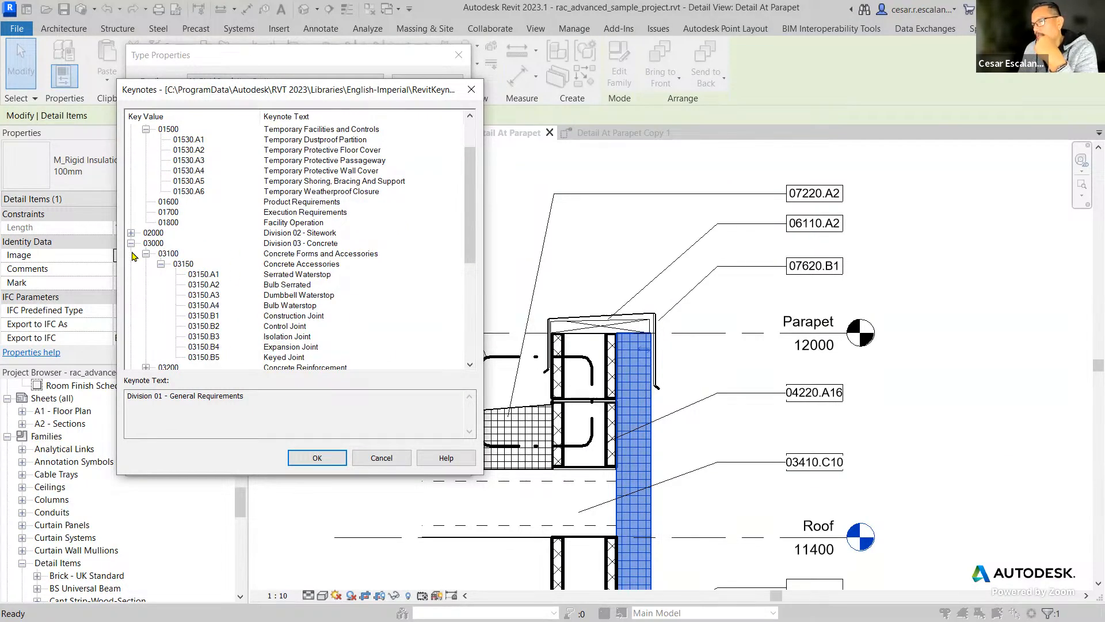
{"action": "left_click", "coordinate": [151, 243]}
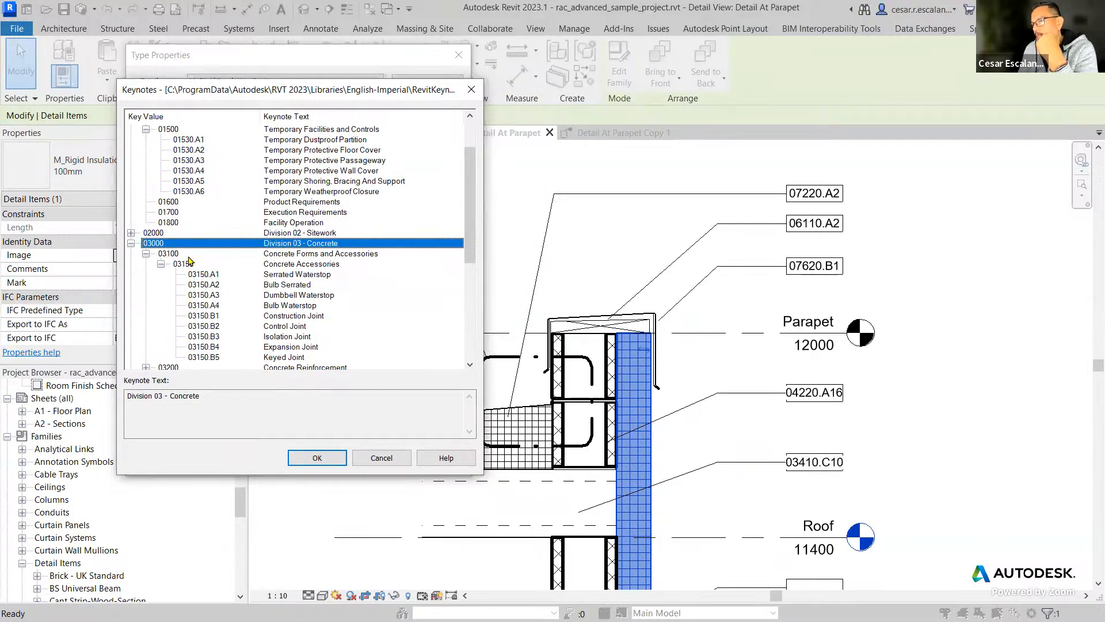
{"action": "left_click", "coordinate": [173, 254]}
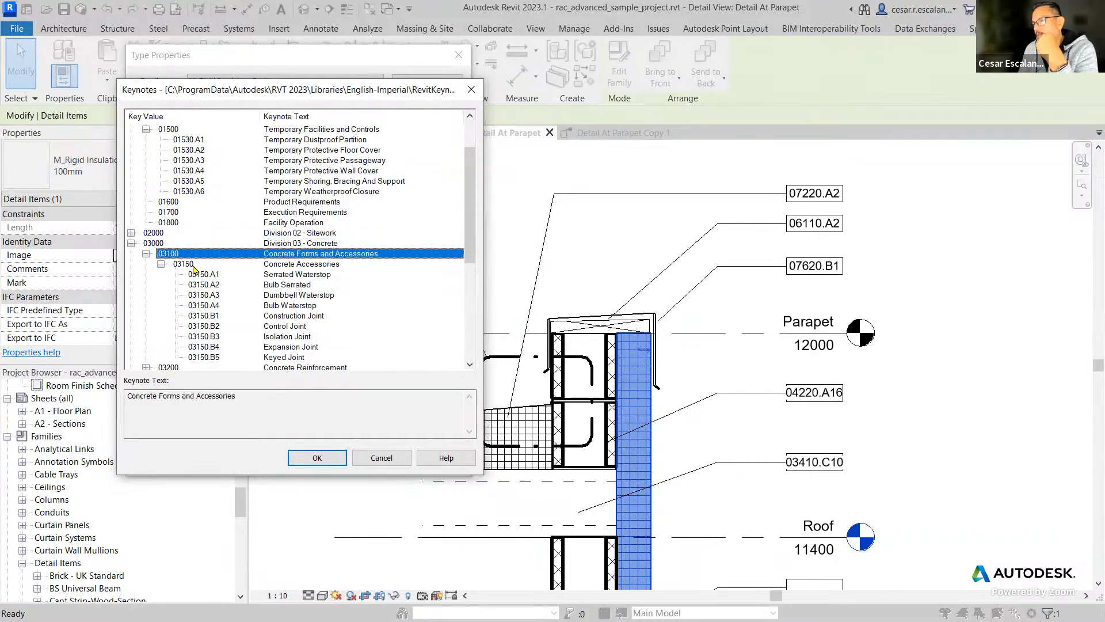
{"action": "left_click", "coordinate": [187, 266]}
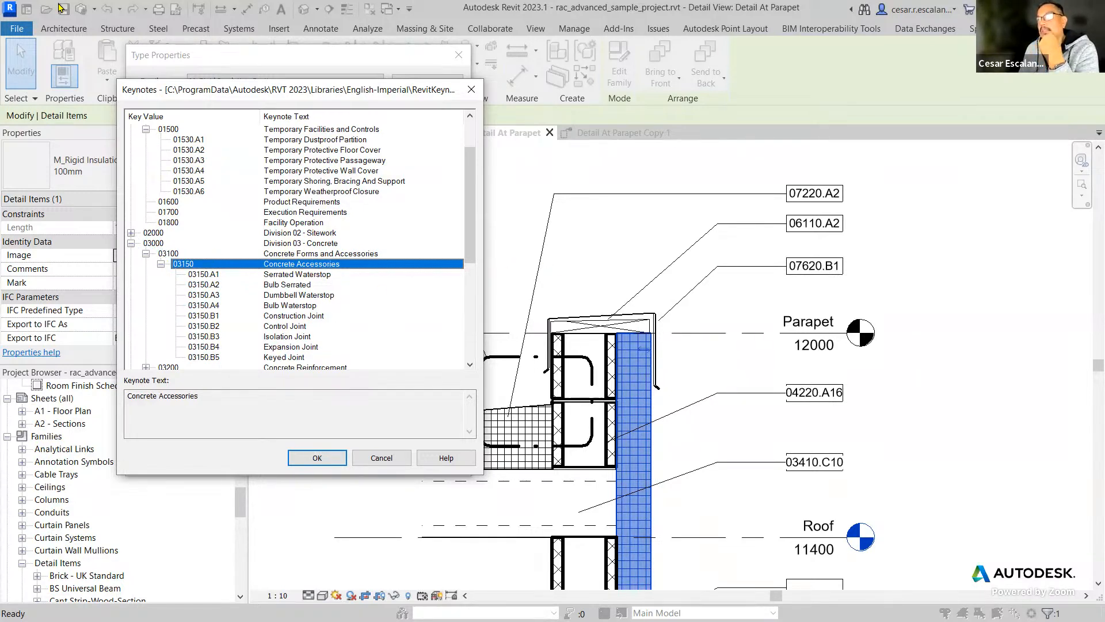
Switch to RevitKeynotes_Metric.txt in Notepad, highlight the Division 01 to 16 lines, and place the window beside the Keynotes dialog.
{"action": "key", "text": "alt+Tab"}
{"action": "left_click_drag", "start_coordinate": [903, 307], "coordinate": [548, 94]}
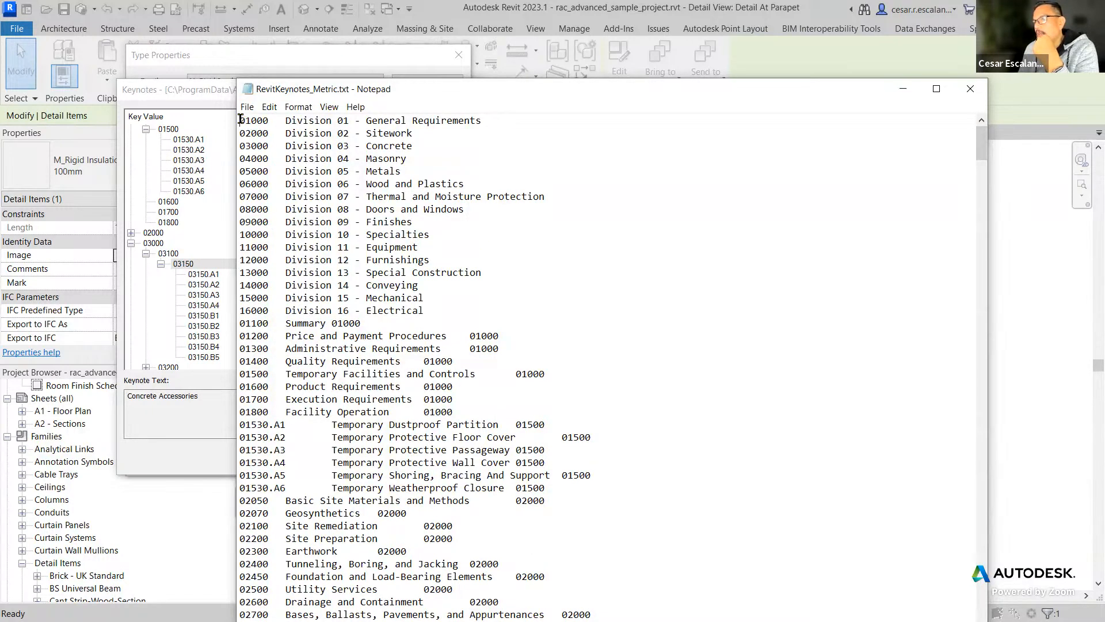
{"action": "left_click_drag", "start_coordinate": [243, 121], "coordinate": [424, 307]}
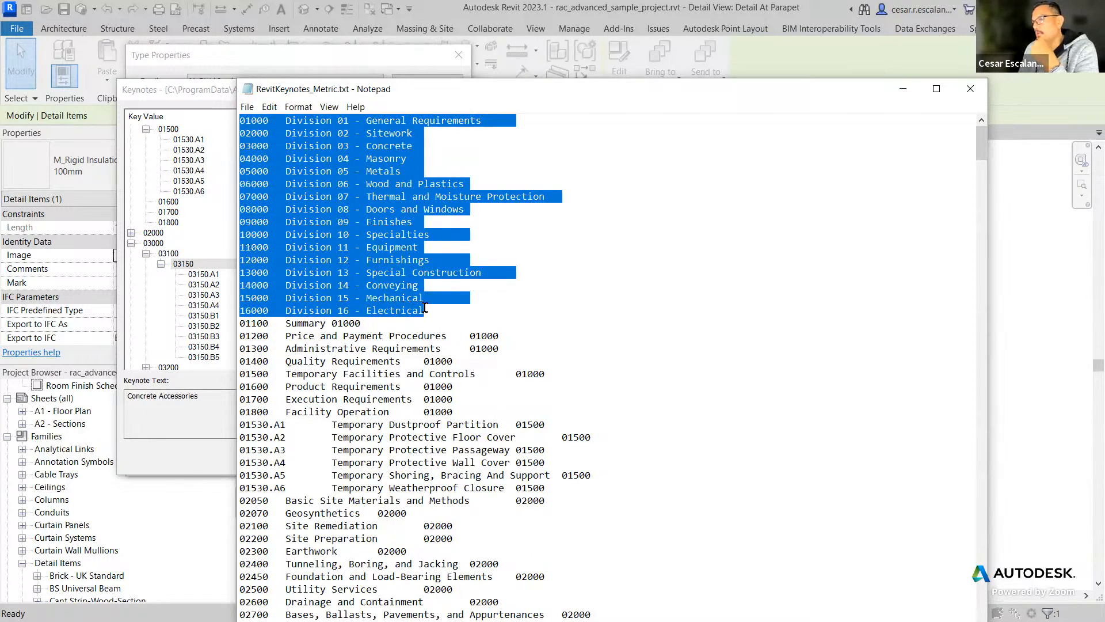
{"action": "left_click_drag", "start_coordinate": [515, 92], "coordinate": [800, 62]}
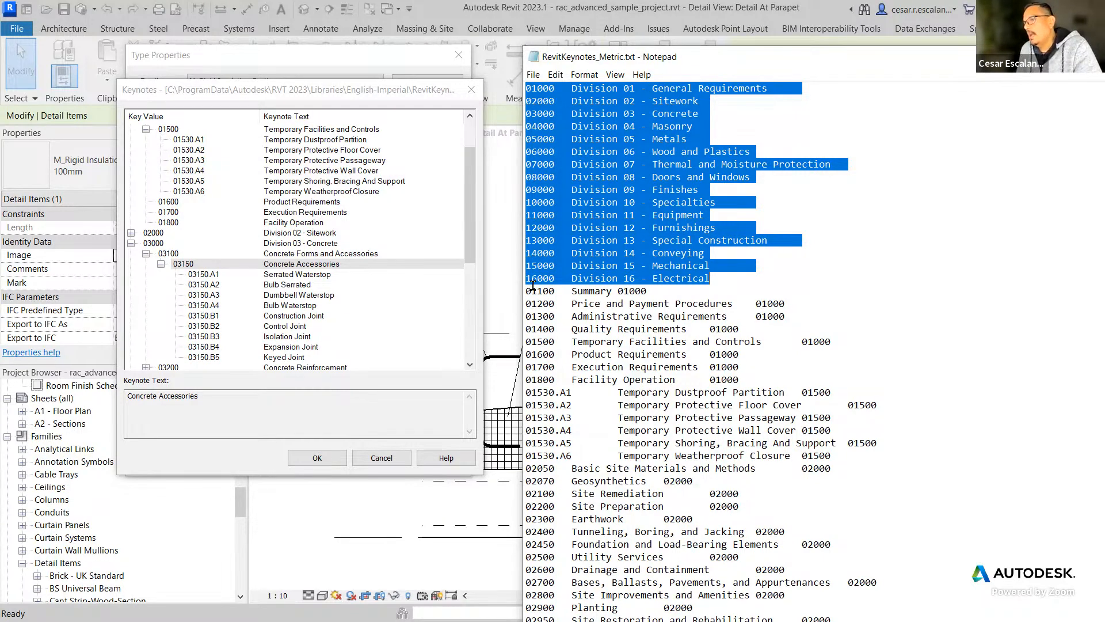
Highlight the key, description and parent code in turn on the 01100 Summary and 01200 Price and Payment Procedures lines.
{"action": "left_click", "coordinate": [595, 291]}
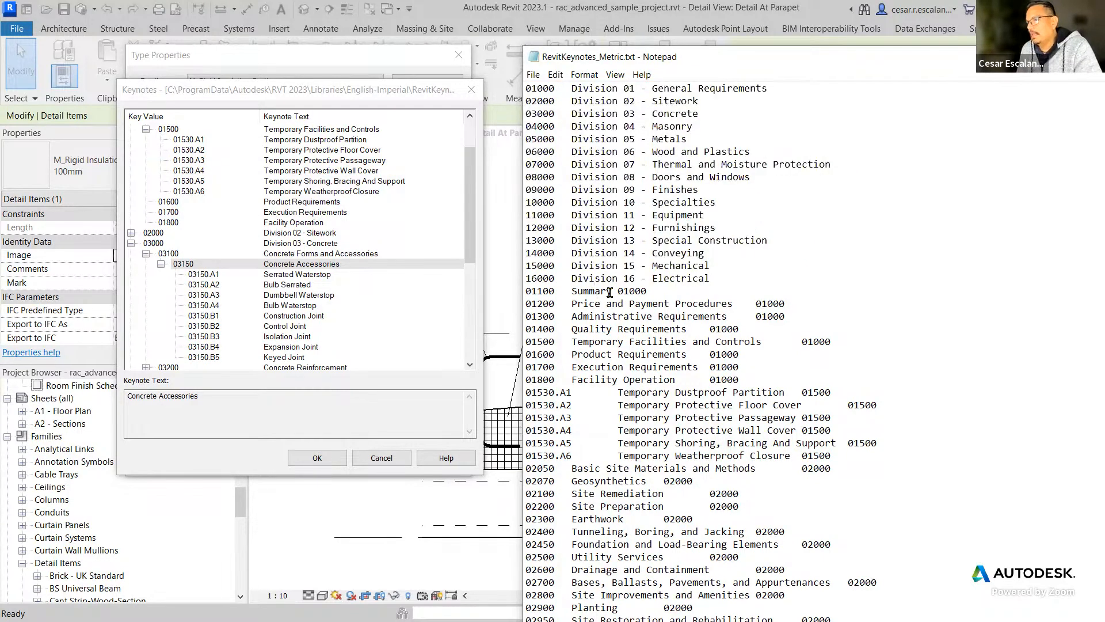
{"action": "left_click_drag", "start_coordinate": [526, 291], "coordinate": [553, 292]}
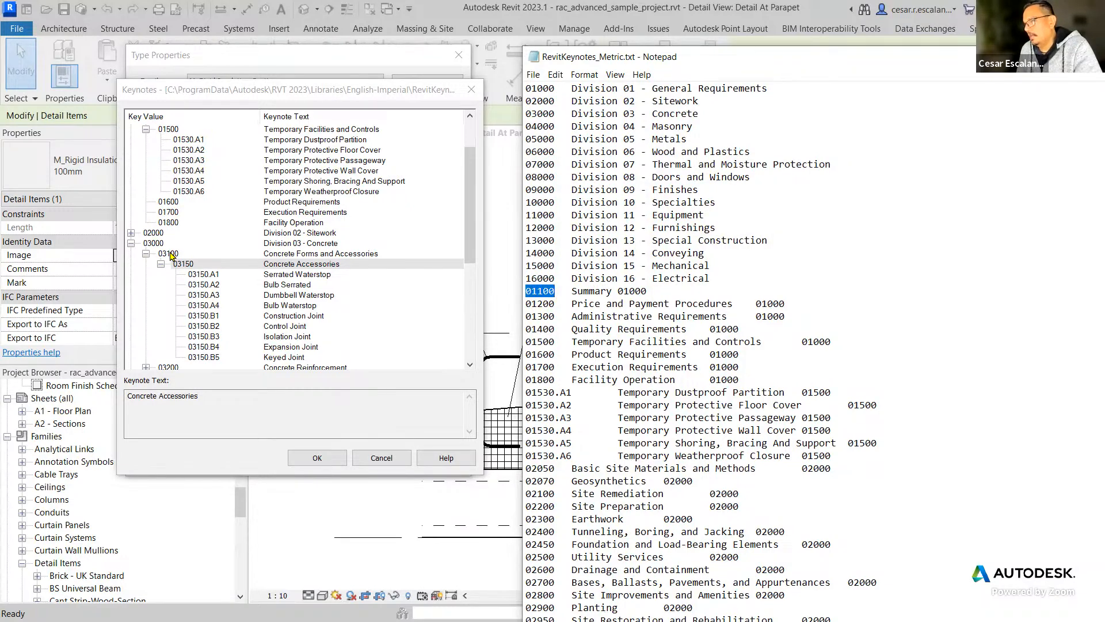
{"action": "left_click_drag", "start_coordinate": [612, 290], "coordinate": [575, 293]}
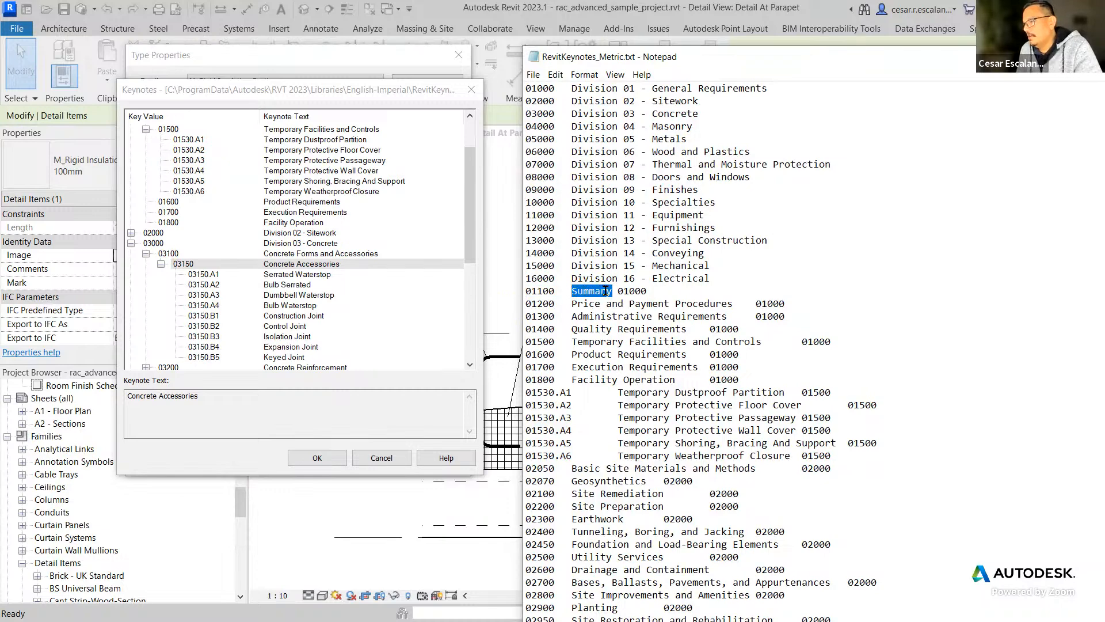
{"action": "left_click_drag", "start_coordinate": [618, 291], "coordinate": [647, 291]}
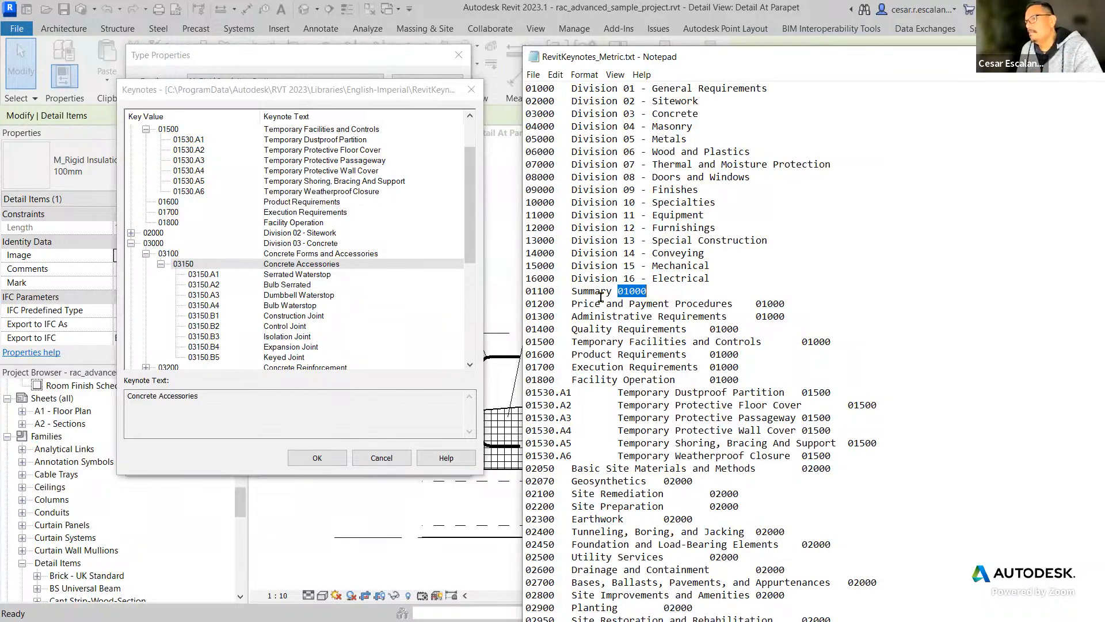
{"action": "left_click_drag", "start_coordinate": [572, 305], "coordinate": [732, 307]}
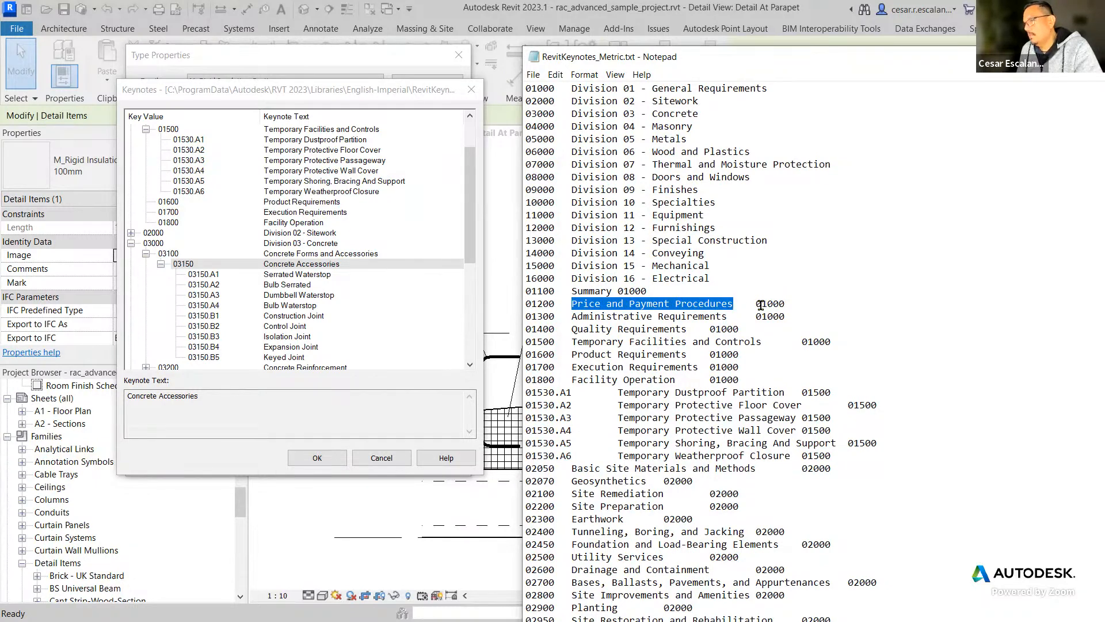
{"action": "left_click_drag", "start_coordinate": [555, 304], "coordinate": [508, 306]}
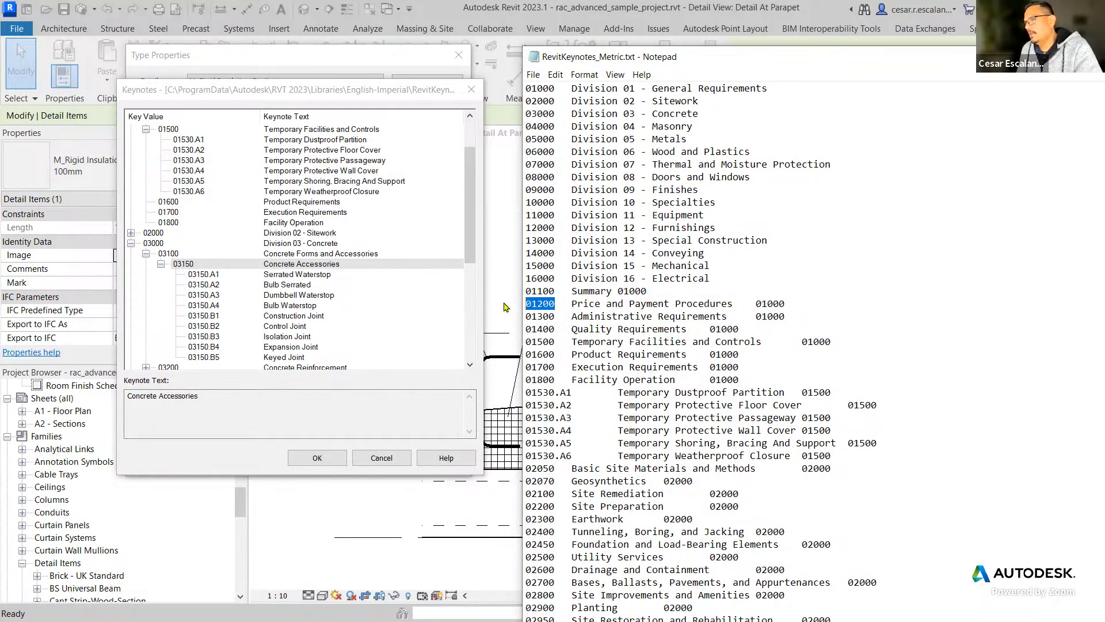
{"action": "left_click_drag", "start_coordinate": [756, 303], "coordinate": [801, 303]}
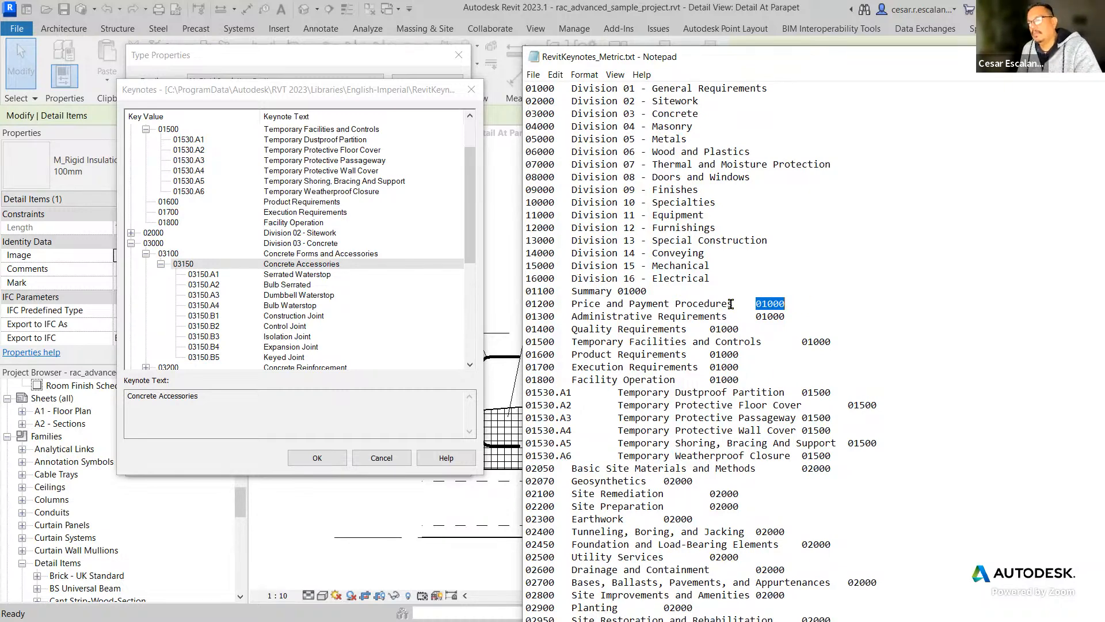
Compare the 01530.A1 to 01530.A6 lines and their parent line 01500 with the Temporary Facilities and Controls entry in the Keynotes dialog.
{"action": "scroll", "coordinate": [747, 366], "scroll_direction": "down", "scroll_amount": 3}
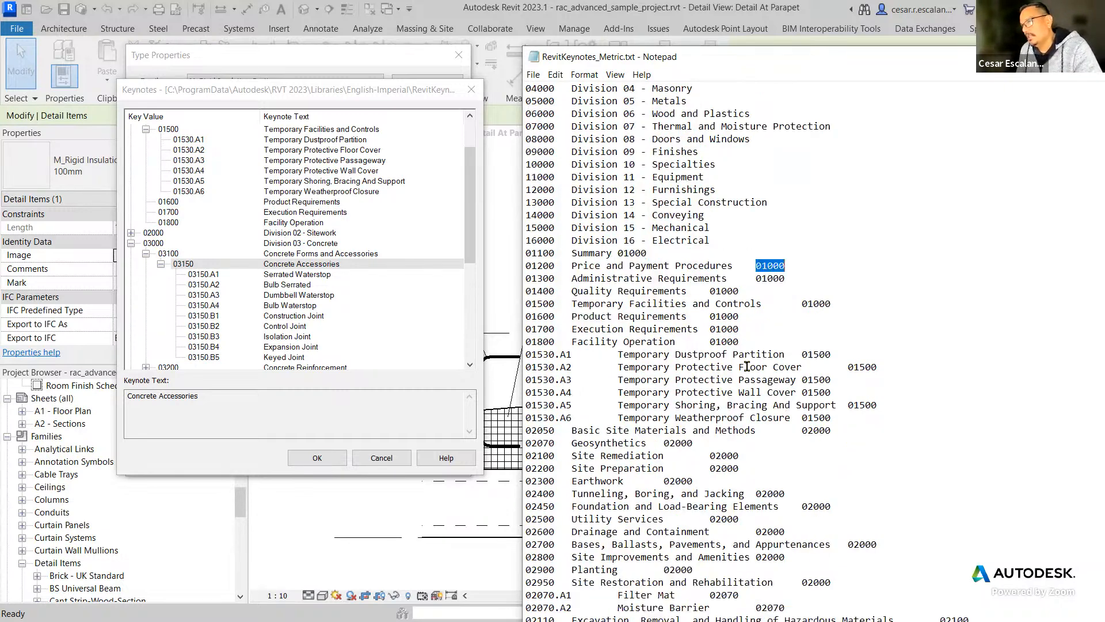
{"action": "scroll", "coordinate": [747, 366], "scroll_direction": "up", "scroll_amount": 1}
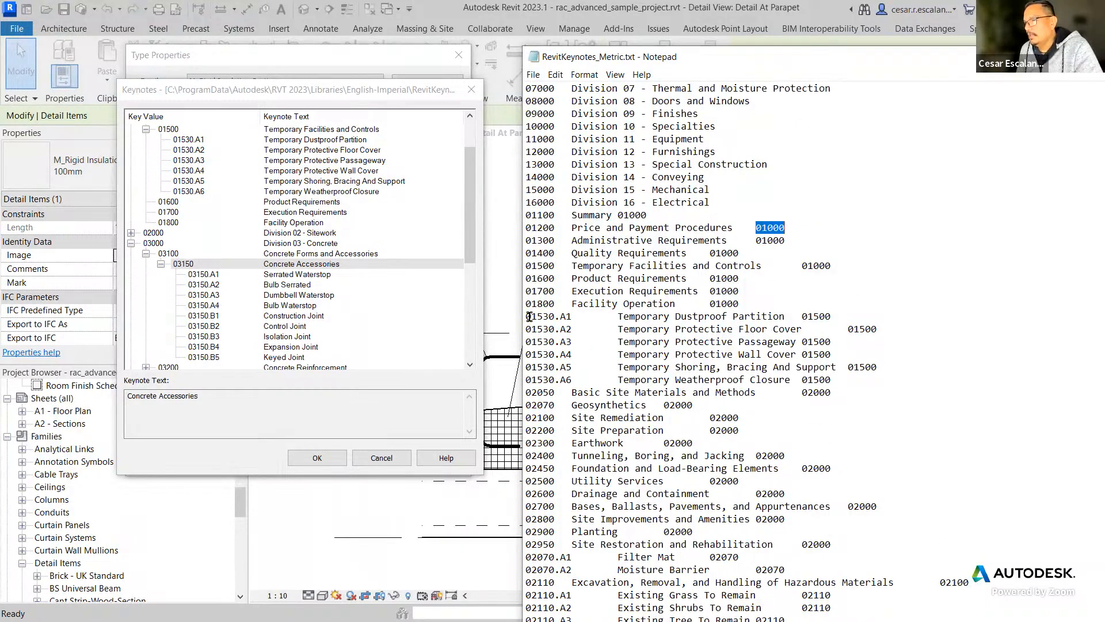
{"action": "left_click_drag", "start_coordinate": [530, 317], "coordinate": [872, 380]}
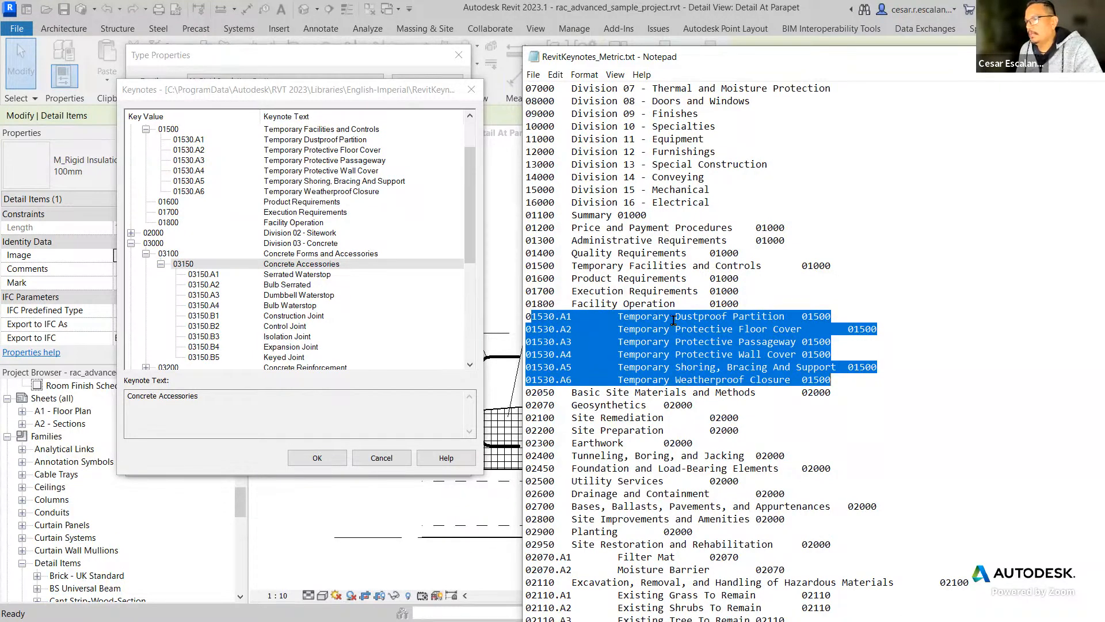
{"action": "left_click_drag", "start_coordinate": [470, 237], "coordinate": [476, 171]}
{"action": "left_click", "coordinate": [299, 182]}
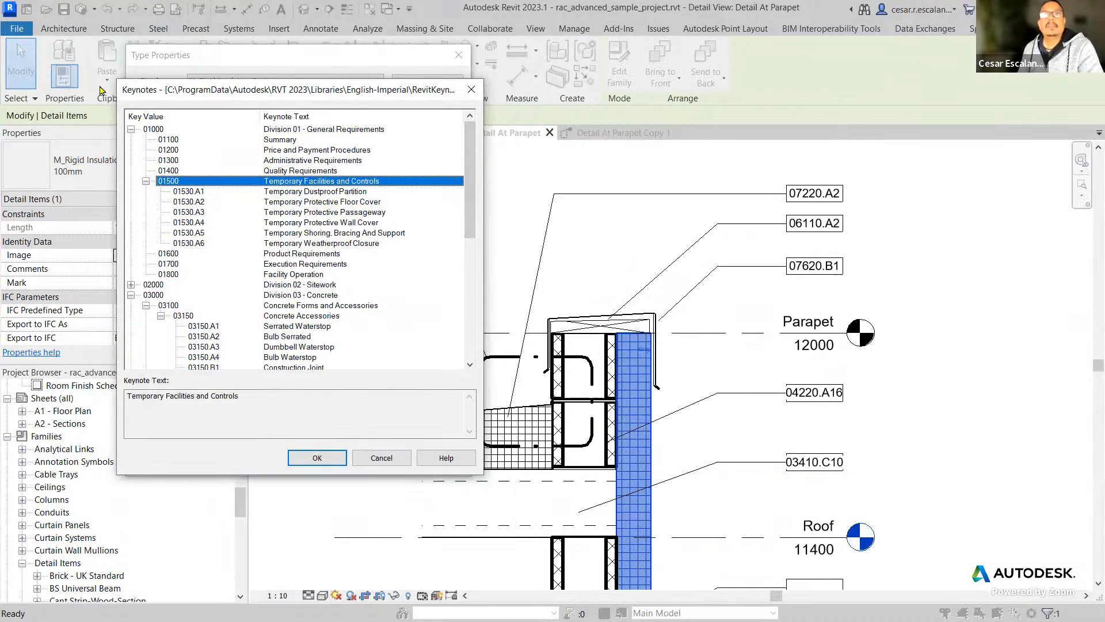
{"action": "key", "text": "alt+Tab"}
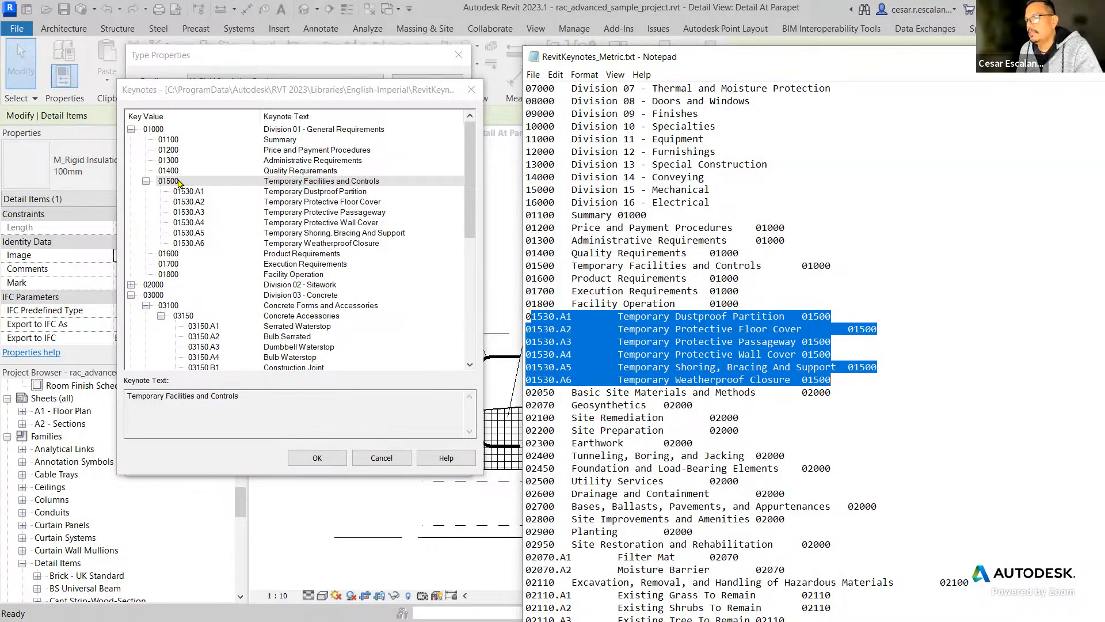
{"action": "left_click_drag", "start_coordinate": [526, 266], "coordinate": [831, 264]}
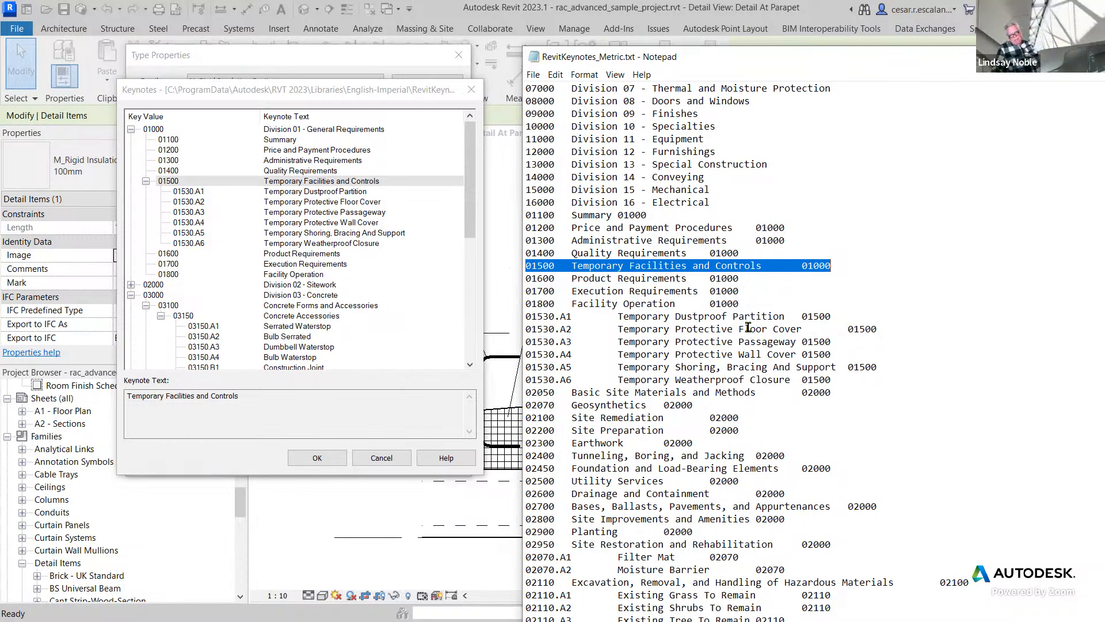
{"action": "left_click", "coordinate": [800, 268]}
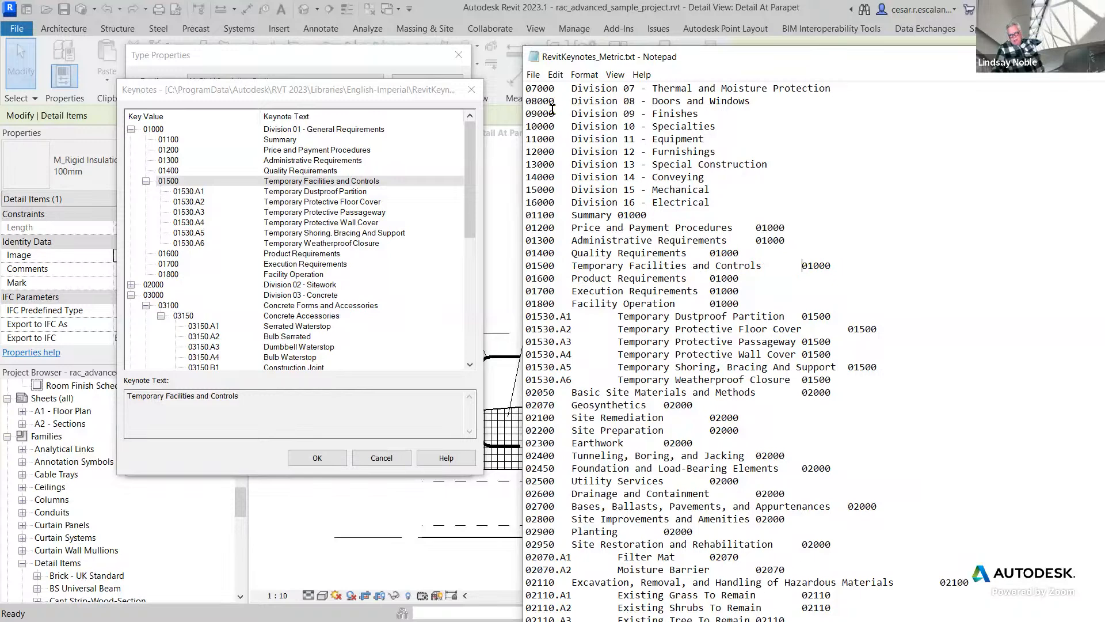
Reposition the Notepad window and highlight the division lines, the 01100 to 01800 lines, and the 01530.A1 to 01530.A6 lines in turn.
{"action": "left_click_drag", "start_coordinate": [520, 49], "coordinate": [659, 176]}
{"action": "mouse_move", "coordinate": [587, 39]}
{"action": "left_mouse_down"}
{"action": "mouse_move", "coordinate": [481, 29]}
{"action": "mouse_move", "coordinate": [631, 269]}
{"action": "mouse_move", "coordinate": [547, 30]}
{"action": "mouse_move", "coordinate": [609, 266]}
{"action": "mouse_move", "coordinate": [594, 33]}
{"action": "left_mouse_up"}
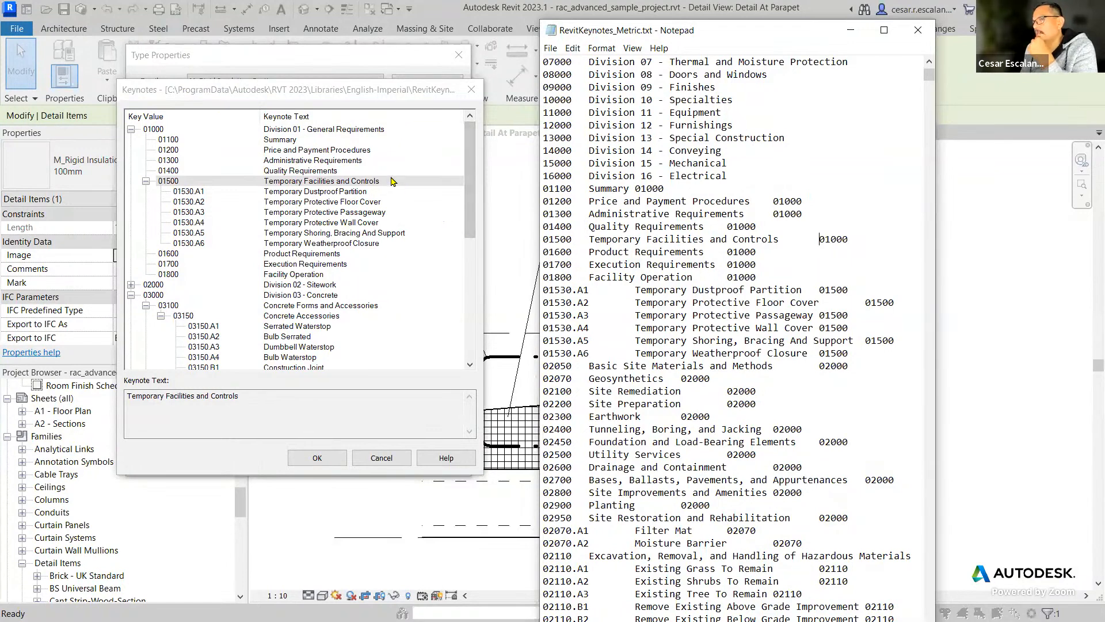
{"action": "left_click_drag", "start_coordinate": [728, 176], "coordinate": [540, 62]}
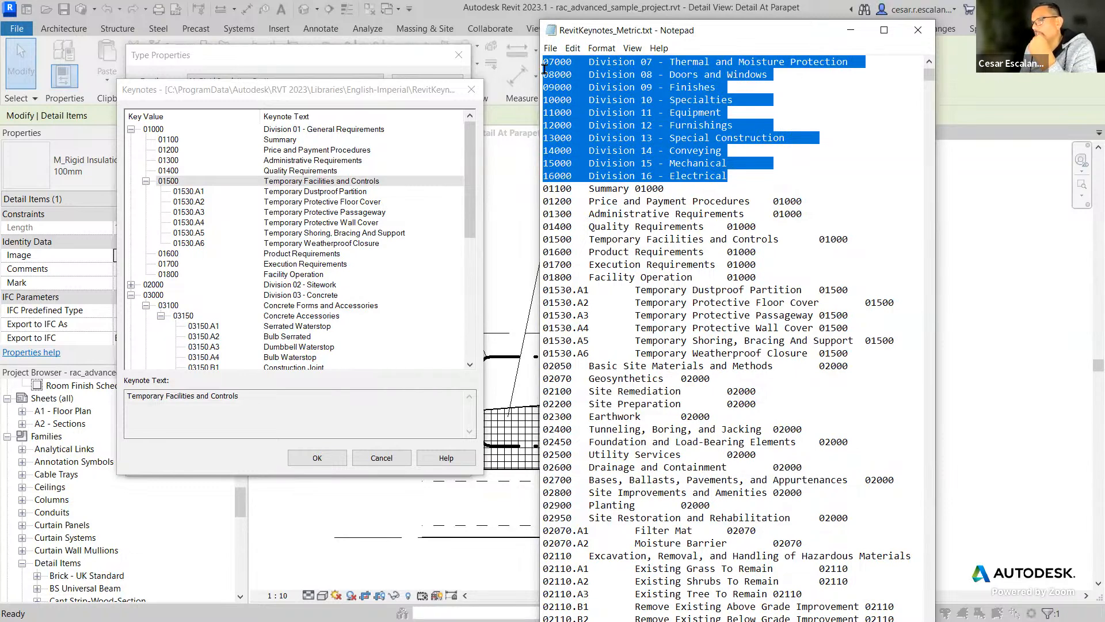
{"action": "left_click_drag", "start_coordinate": [543, 188], "coordinate": [757, 277]}
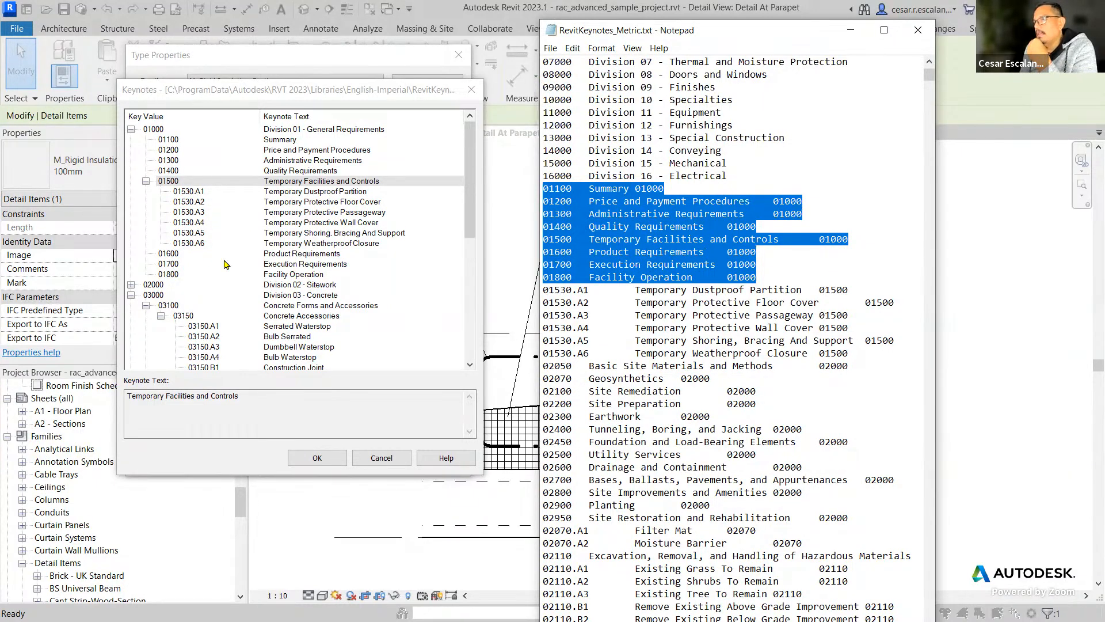
{"action": "left_click_drag", "start_coordinate": [543, 290], "coordinate": [868, 358]}
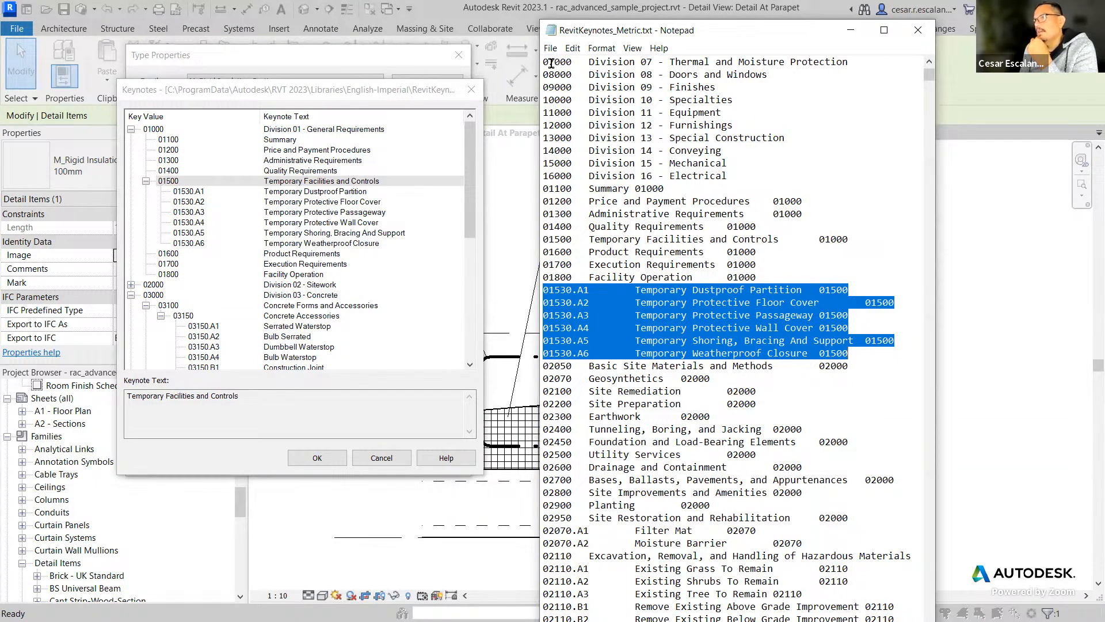
{"action": "left_click_drag", "start_coordinate": [544, 62], "coordinate": [733, 175]}
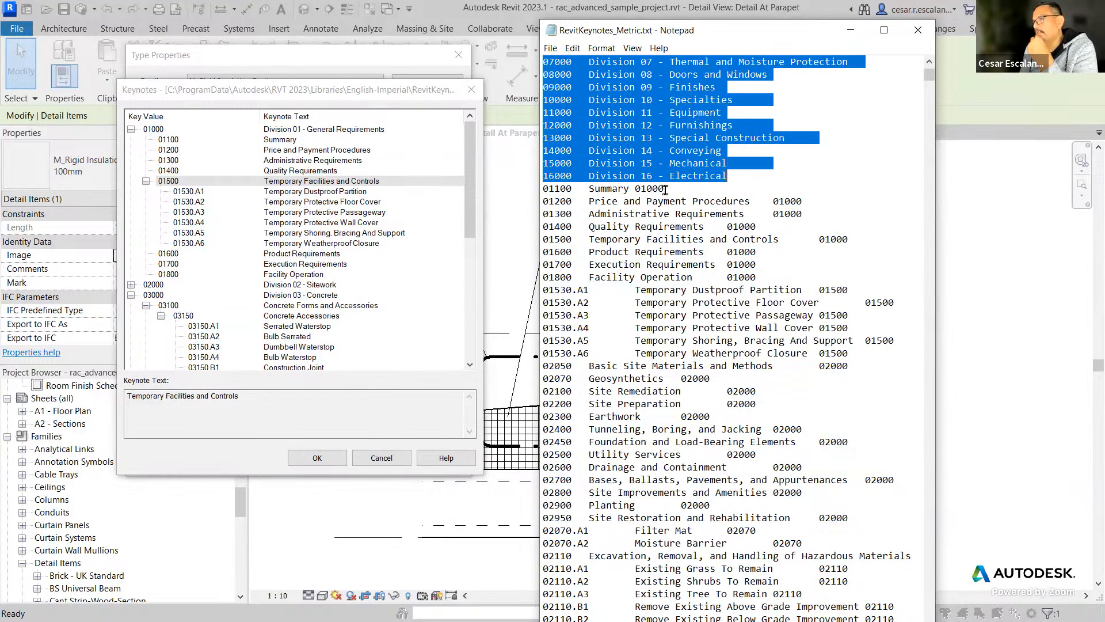
{"action": "left_click_drag", "start_coordinate": [545, 188], "coordinate": [764, 276]}
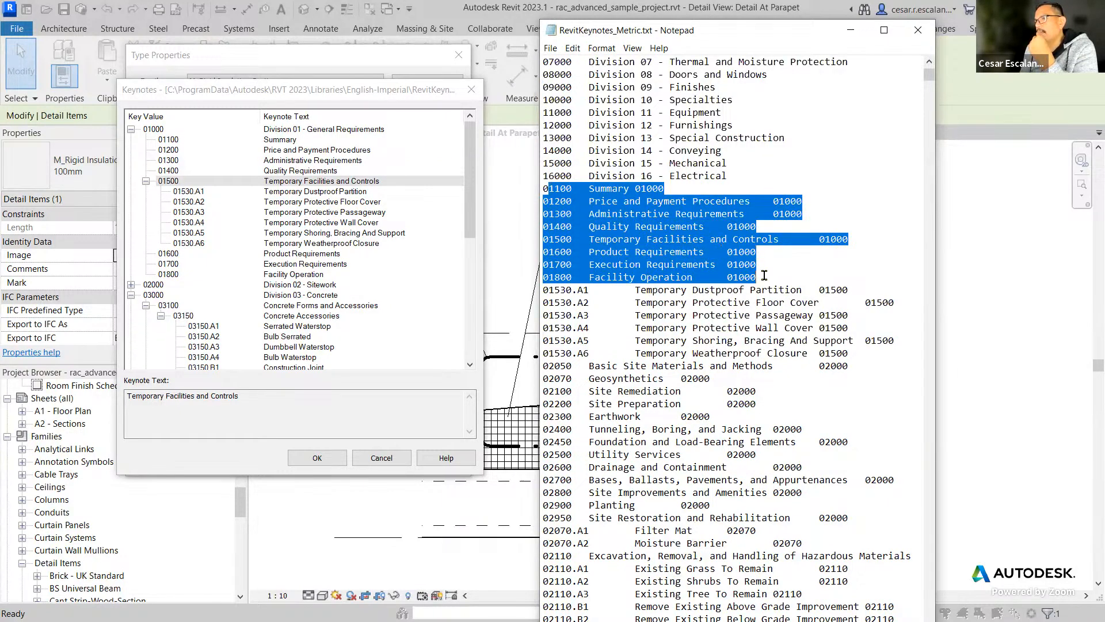
{"action": "left_click_drag", "start_coordinate": [852, 353], "coordinate": [542, 289]}
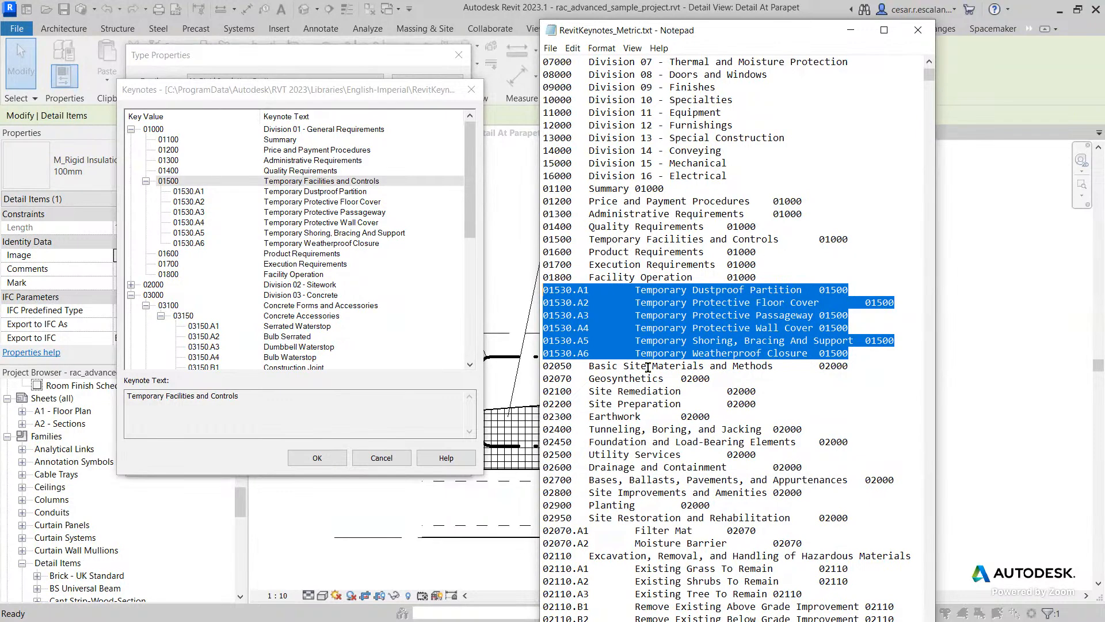
Copy the 01530.A6 Temporary Weatherproof Closure line onto a new line between 02700 and 02800 in the keynote file.
{"action": "left_click", "coordinate": [709, 377]}
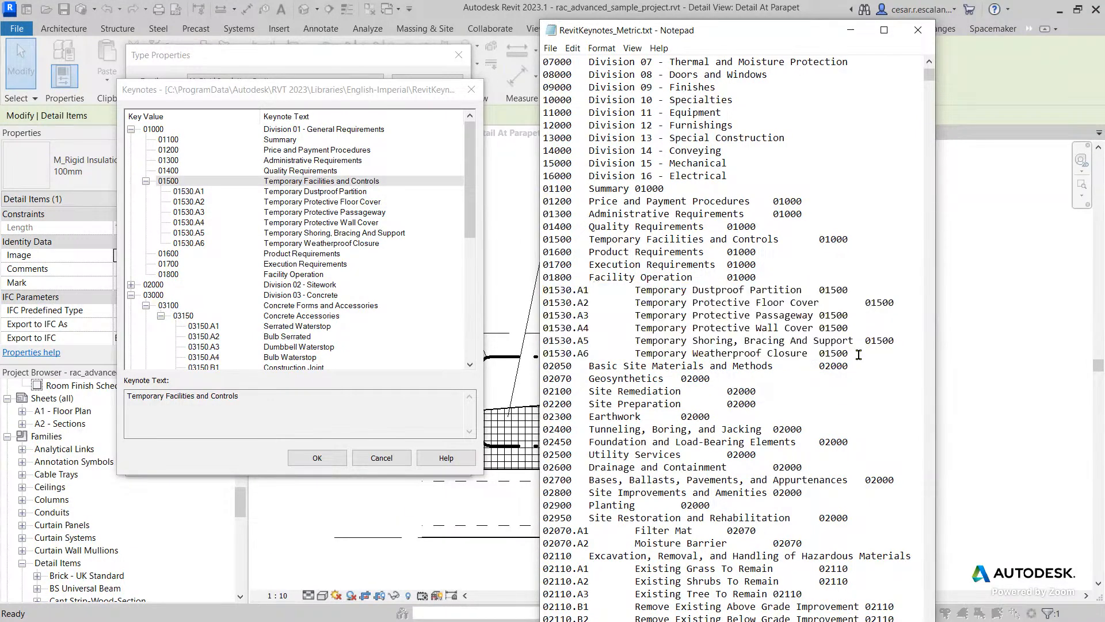
{"action": "left_click_drag", "start_coordinate": [855, 353], "coordinate": [541, 353]}
{"action": "key", "text": "ctrl+c"}
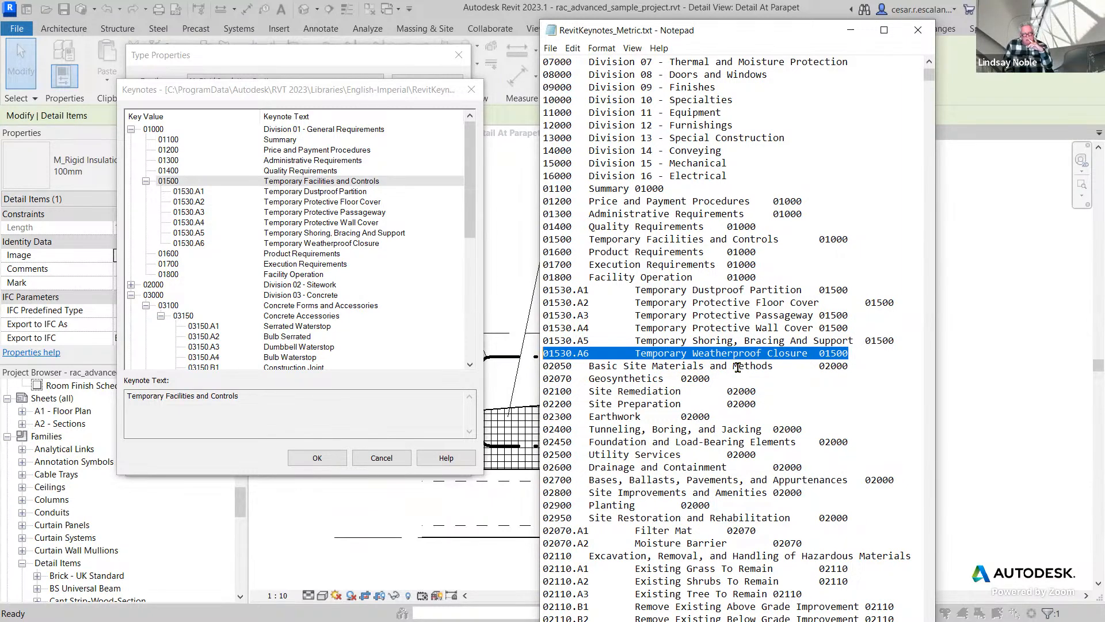
{"action": "scroll", "coordinate": [738, 367], "scroll_direction": "down", "scroll_amount": 13}
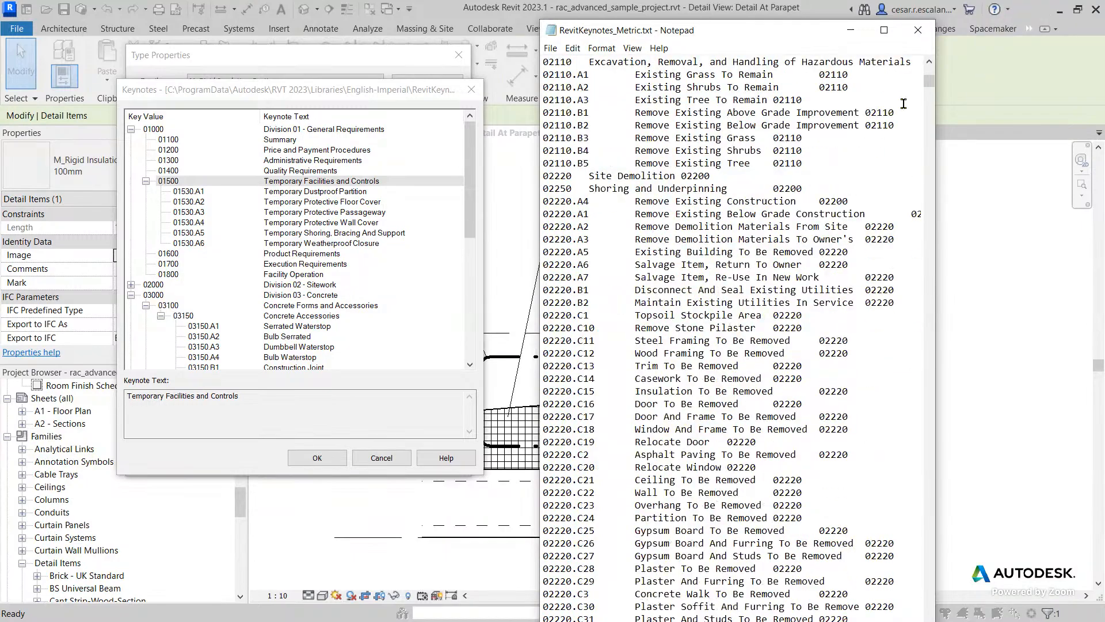
{"action": "mouse_move", "coordinate": [930, 80]}
{"action": "left_mouse_down"}
{"action": "mouse_move", "coordinate": [915, 537]}
{"action": "mouse_move", "coordinate": [928, 72]}
{"action": "left_mouse_up"}
{"action": "scroll", "coordinate": [643, 341], "scroll_direction": "down", "scroll_amount": 6}
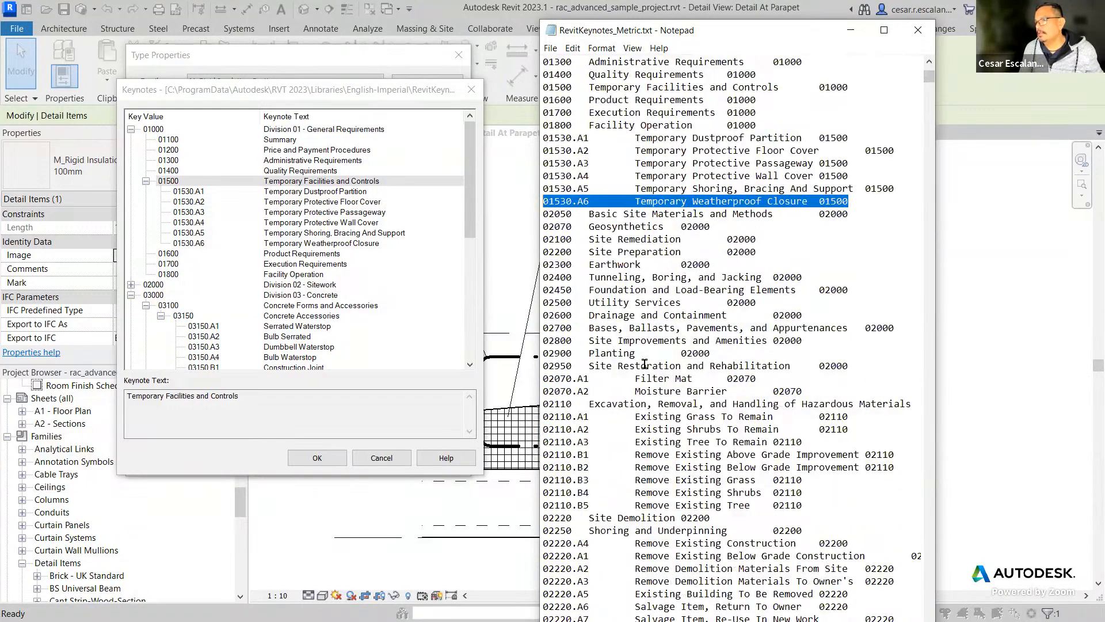
{"action": "left_click", "coordinate": [590, 340]}
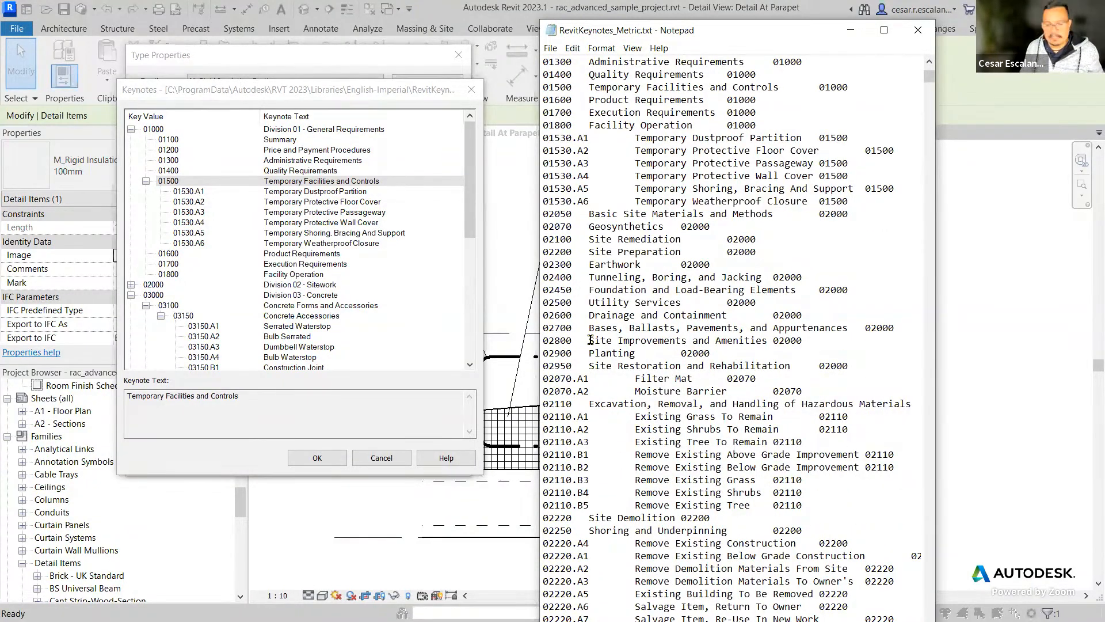
{"action": "key", "text": "Return"}
{"action": "key", "text": "Up"}
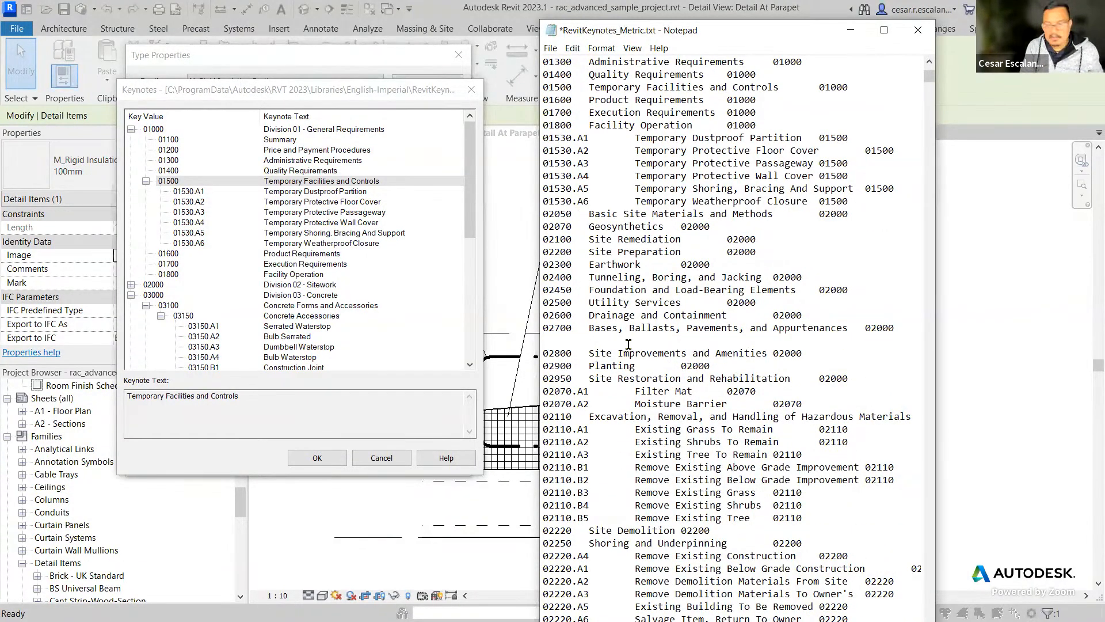
{"action": "key", "text": "ctrl+v"}
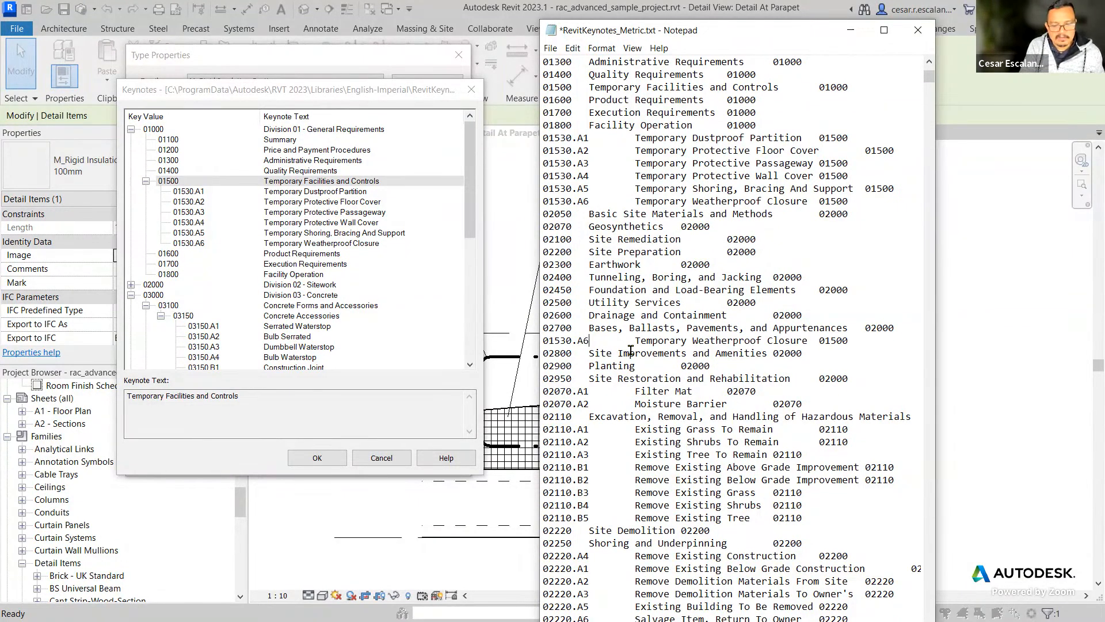
Change the copied line's key to 01530.A7 and its description to Temporary Weatherproof Closure 2, keeping parent code 01500.
{"action": "key", "text": "BackSpace"}
{"action": "type", "text": "7"}
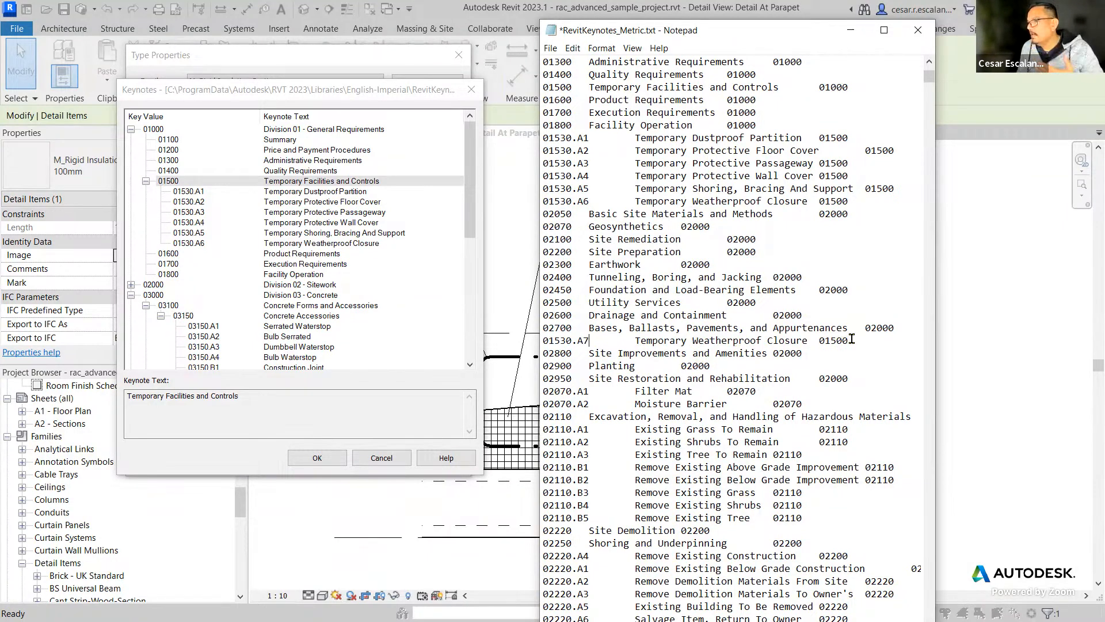
{"action": "left_click", "coordinate": [809, 340]}
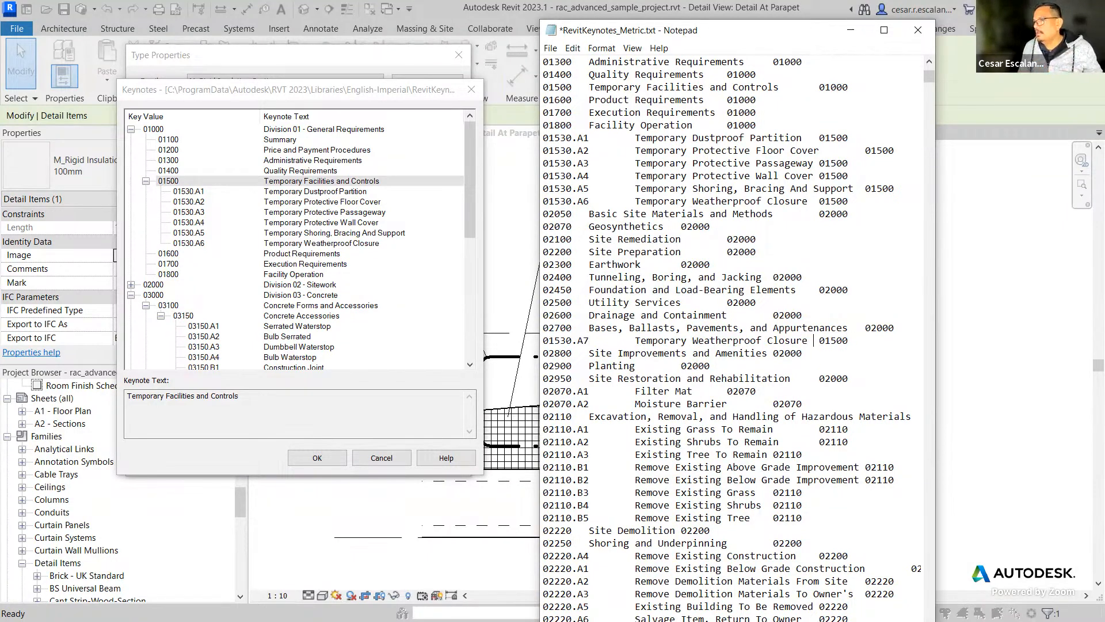
{"action": "type", "text": "2"}
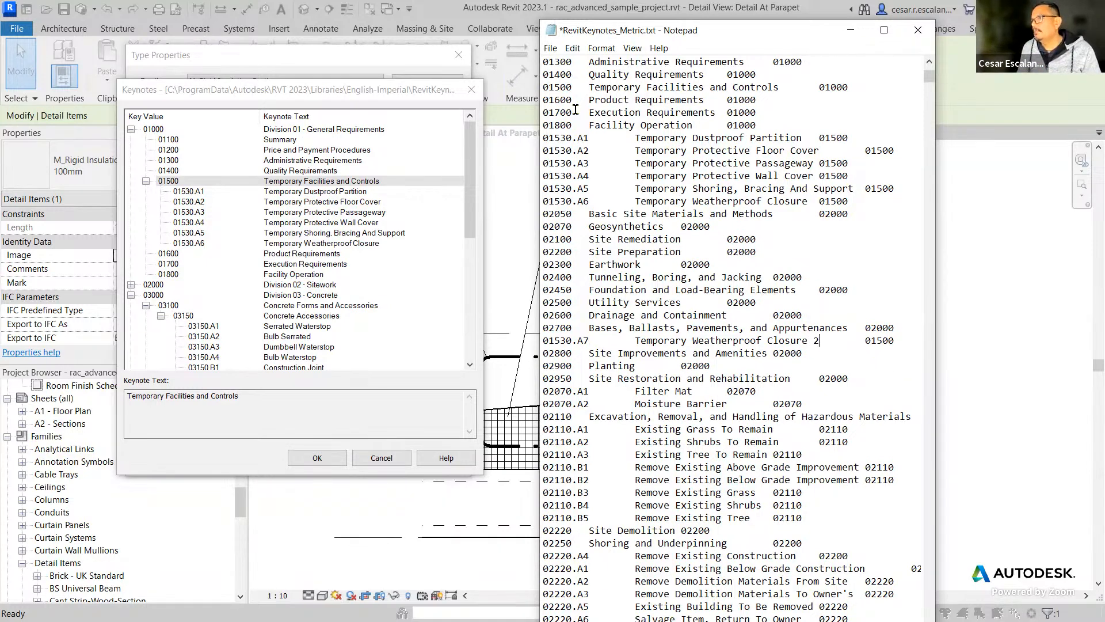
Save and close the keynote text file, and accept the Keynotes dialog in Revit with 01500 Temporary Facilities and Controls selected.
{"action": "left_click", "coordinate": [550, 49]}
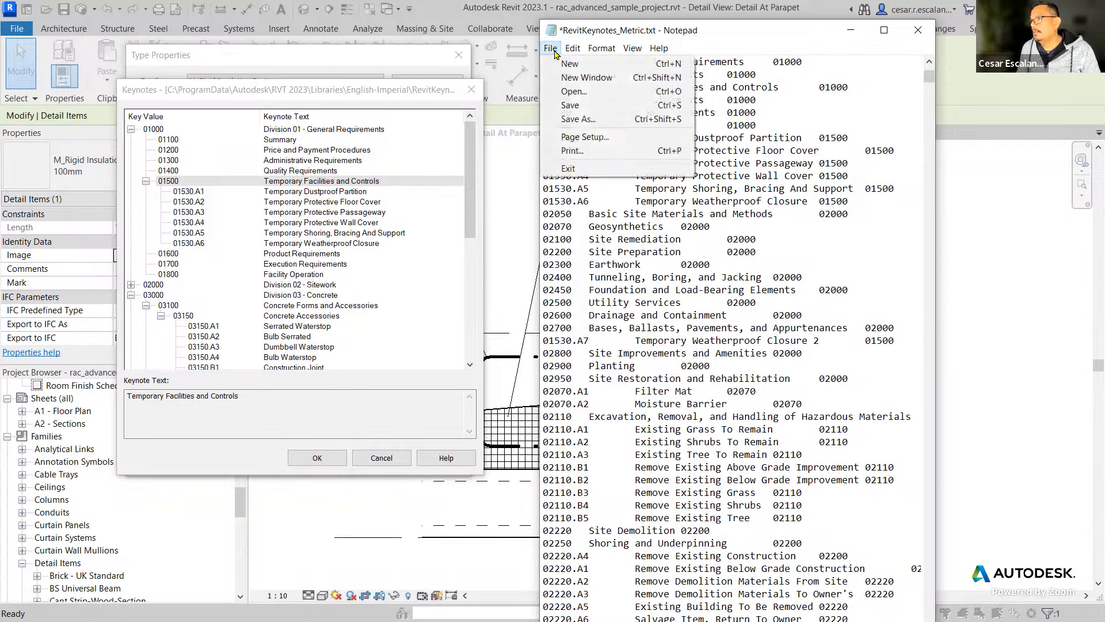
{"action": "left_click", "coordinate": [579, 106]}
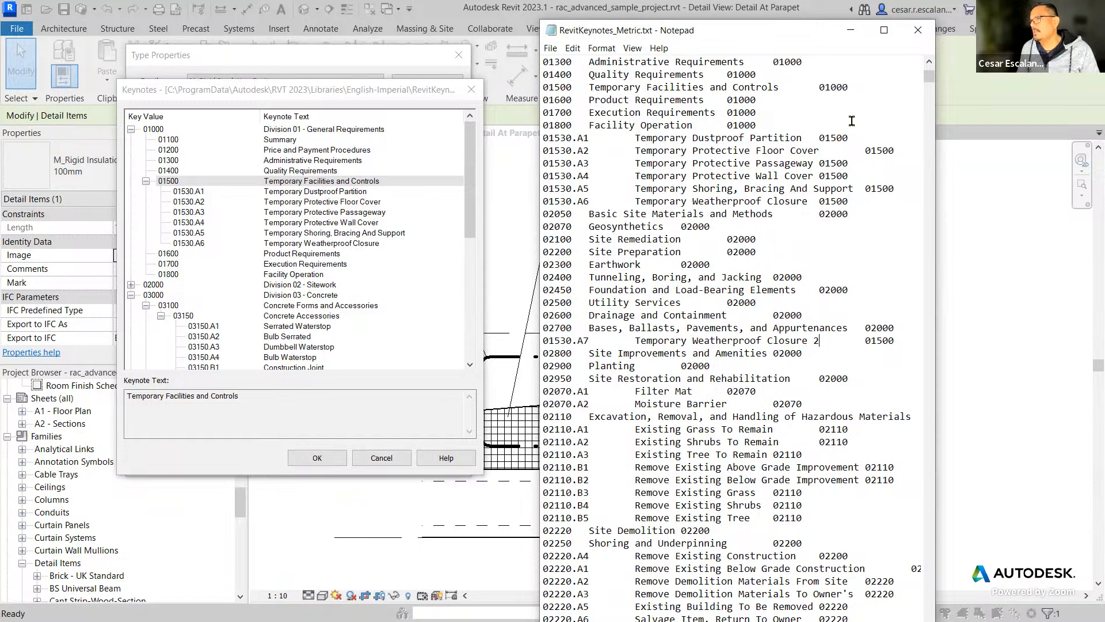
{"action": "left_click", "coordinate": [918, 35]}
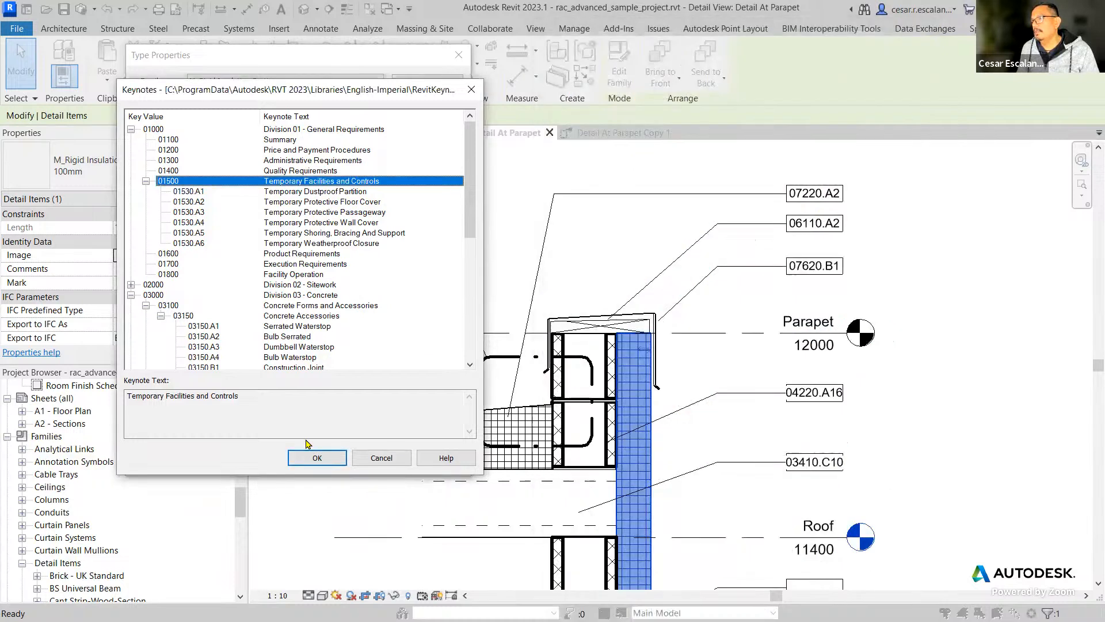
{"action": "left_click", "coordinate": [332, 459]}
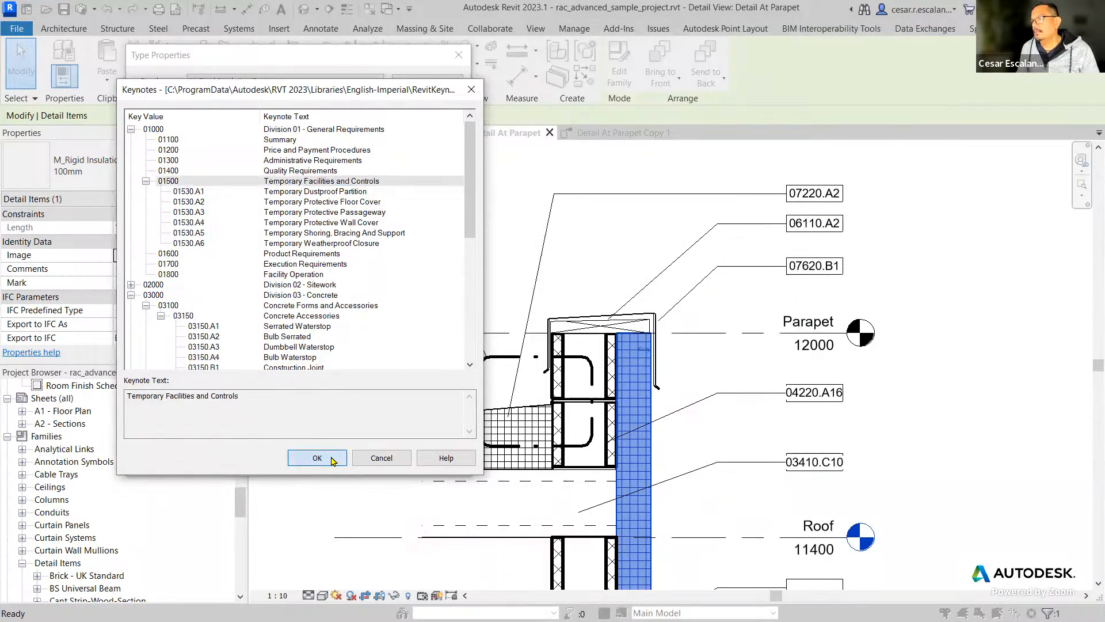
Dismiss the Keynotes and Type Properties dialogs, then reload the RevitKeynotes_Metric.txt keynote table in Keynoting Settings and accept the dialog.
{"action": "left_click", "coordinate": [369, 459]}
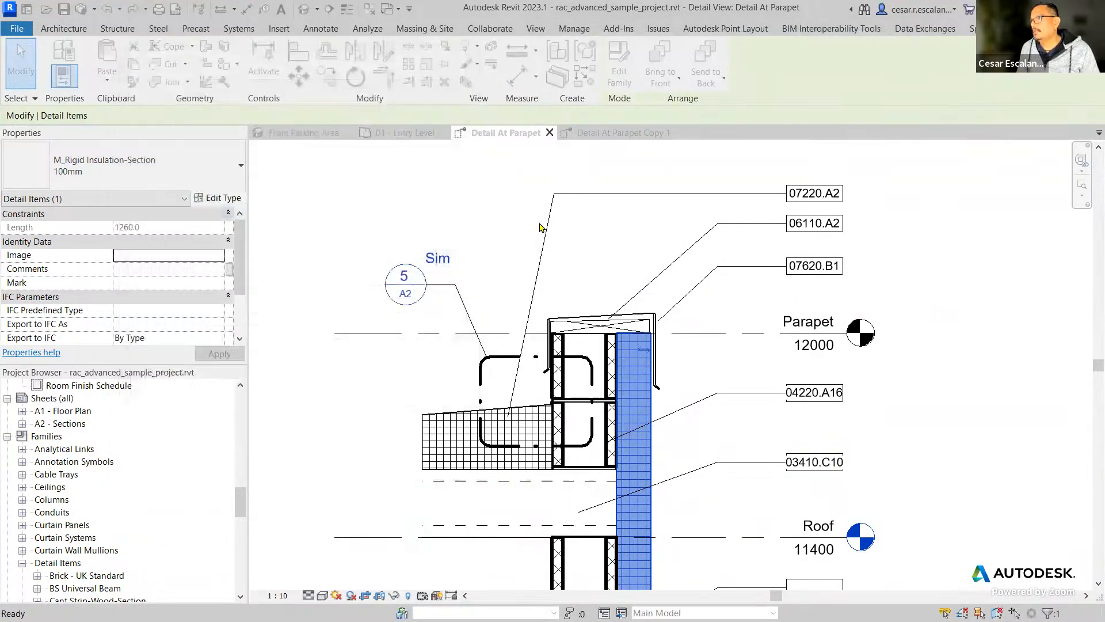
{"action": "key", "text": "Escape"}
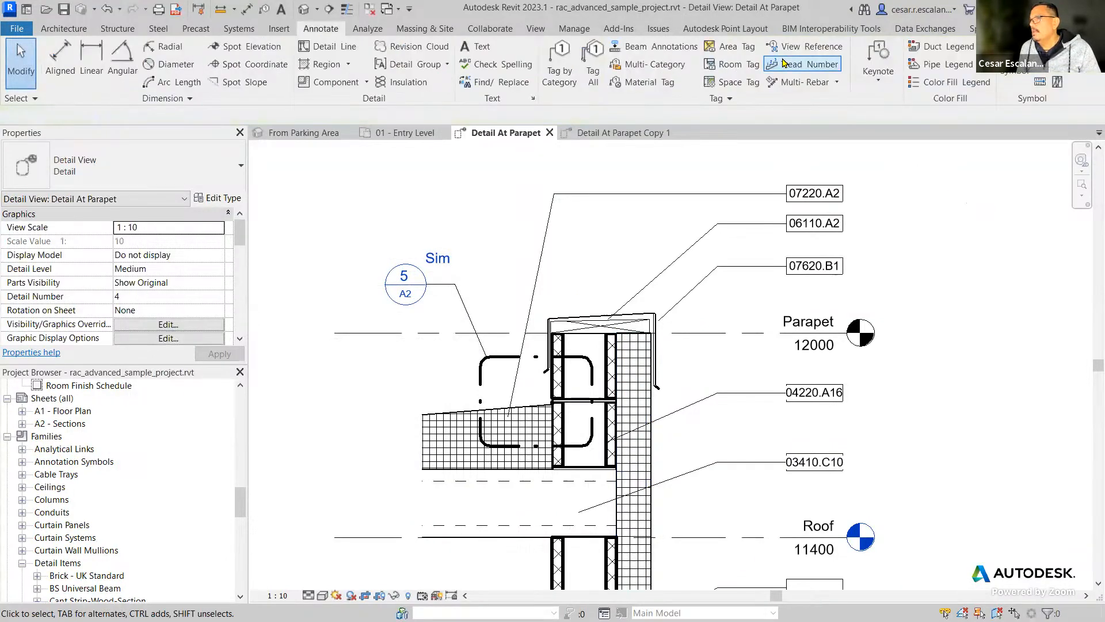
{"action": "left_click", "coordinate": [870, 81]}
{"action": "left_click", "coordinate": [868, 192]}
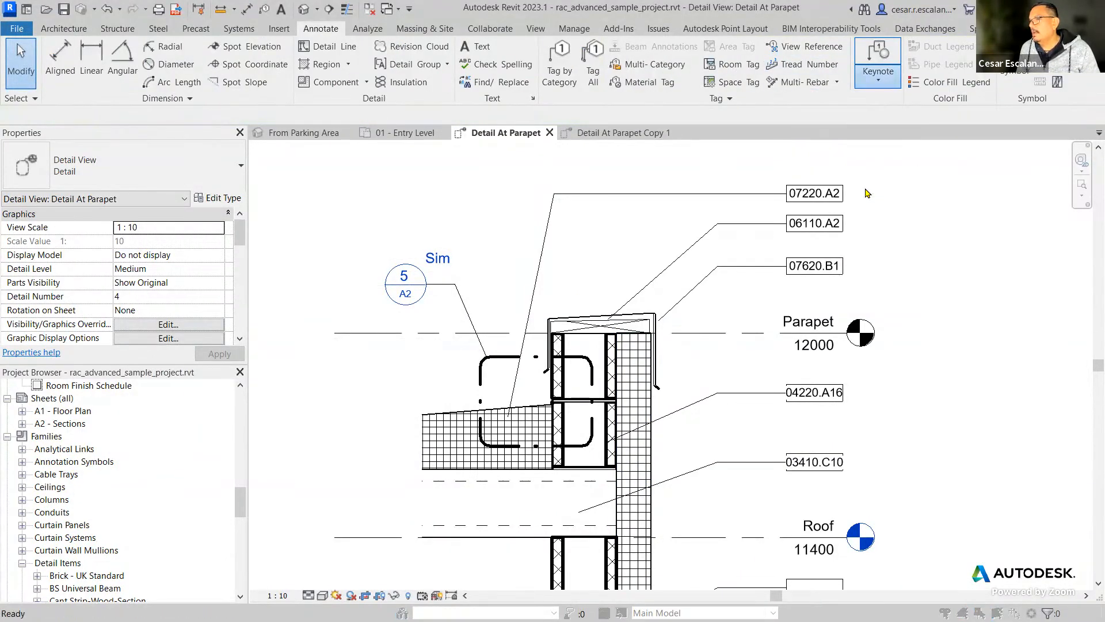
{"action": "left_click", "coordinate": [717, 304]}
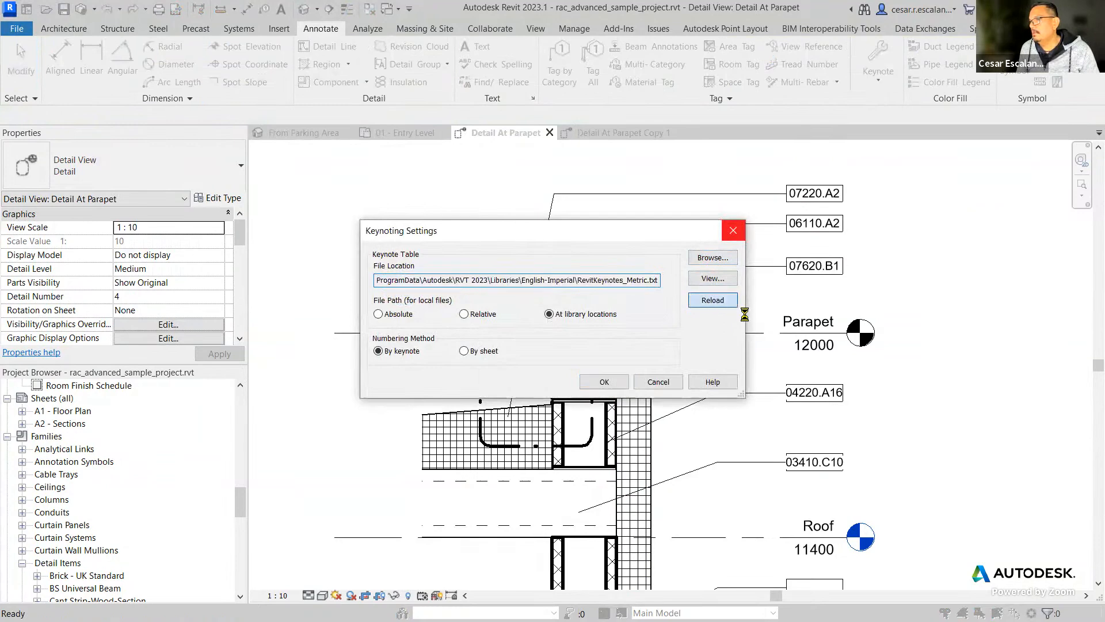
{"action": "left_click", "coordinate": [643, 320]}
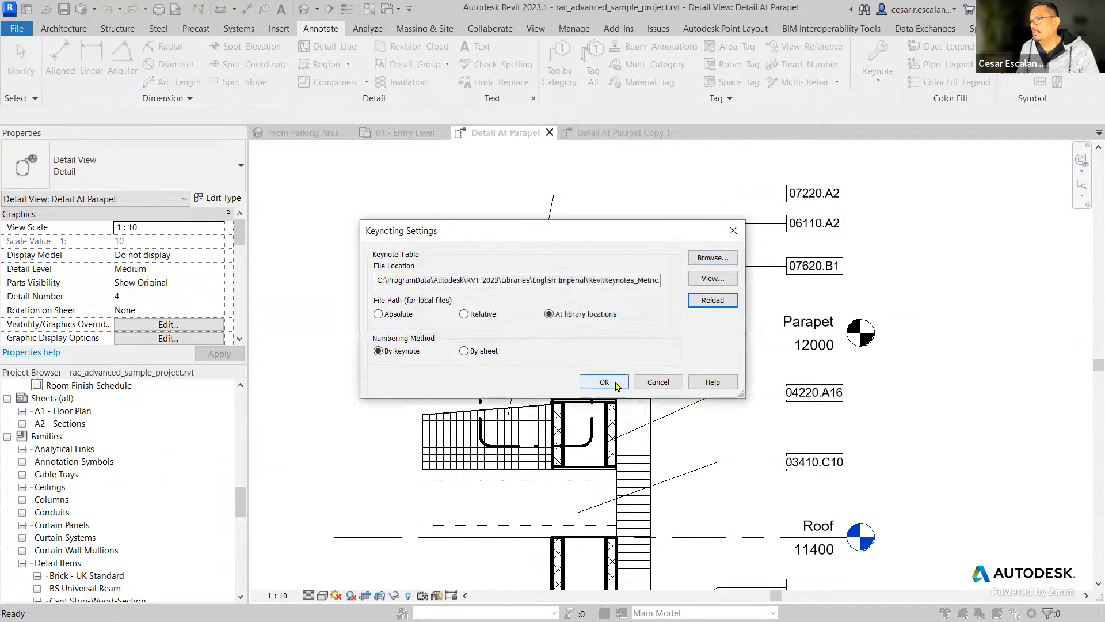
{"action": "left_click", "coordinate": [604, 381]}
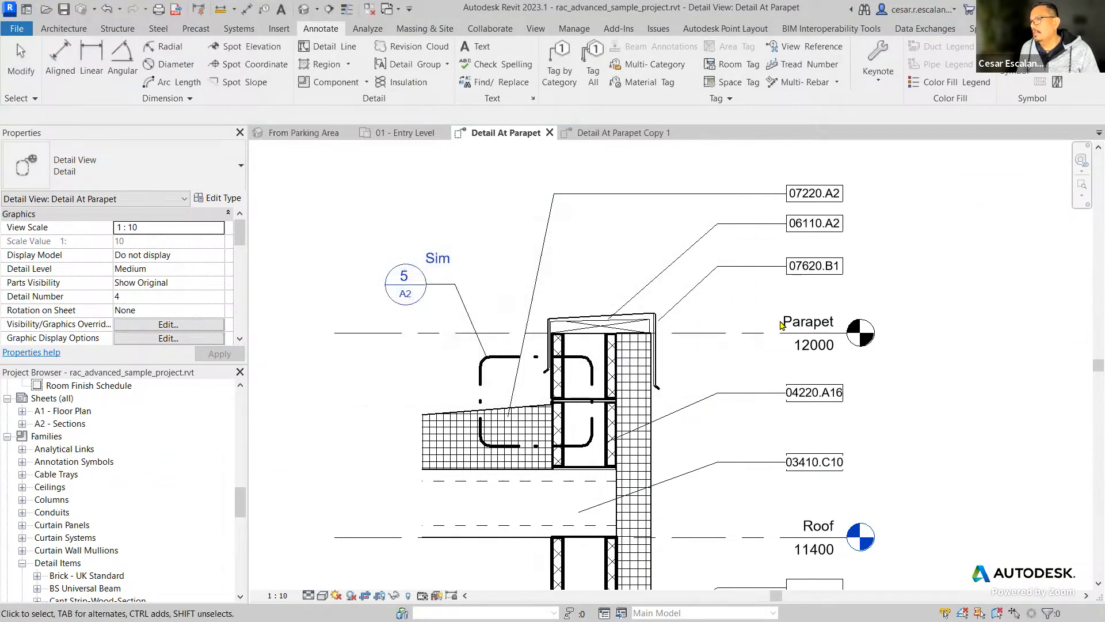
Open the keynote table from the Keynote type parameter of the 100mm M_Rigid Insulation-Section detail item beside the parapet wall.
{"action": "left_click", "coordinate": [645, 386]}
{"action": "left_click", "coordinate": [216, 202]}
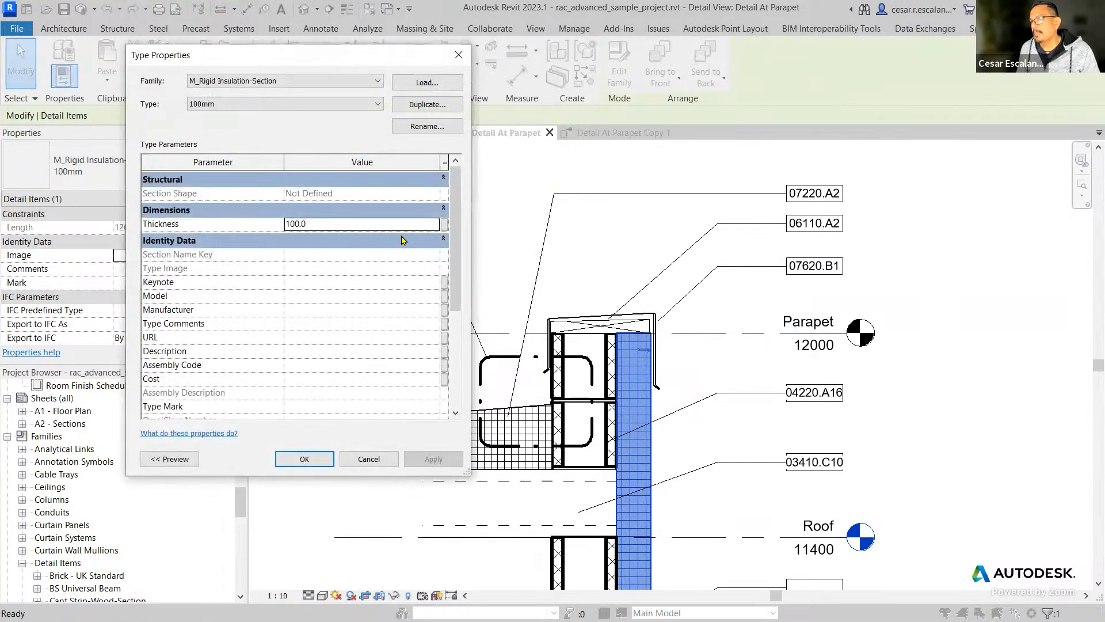
{"action": "key", "text": "Escape"}
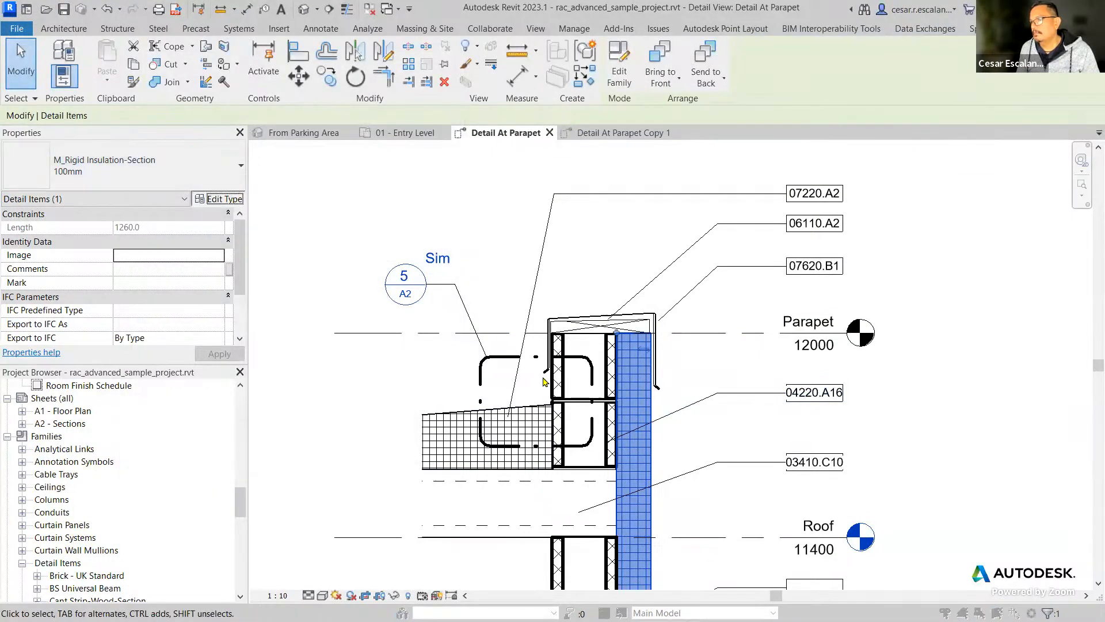
{"action": "left_click", "coordinate": [233, 201]}
{"action": "scroll", "coordinate": [405, 371], "scroll_direction": "down", "scroll_amount": 5}
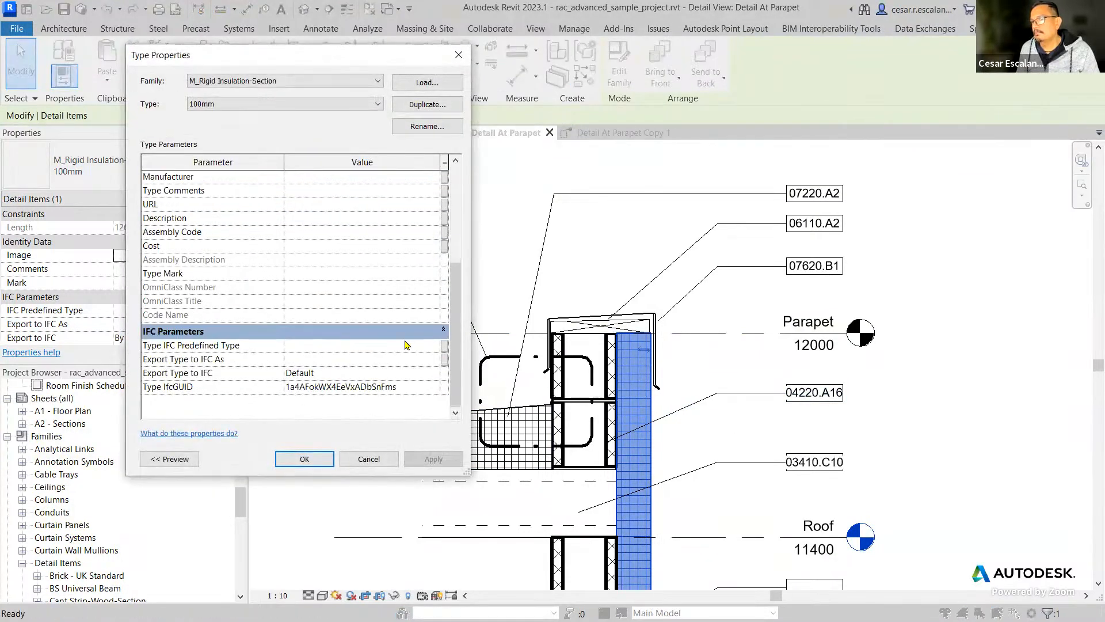
{"action": "scroll", "coordinate": [407, 345], "scroll_direction": "up", "scroll_amount": 2}
{"action": "left_click", "coordinate": [430, 223]}
{"action": "left_click", "coordinate": [433, 222]}
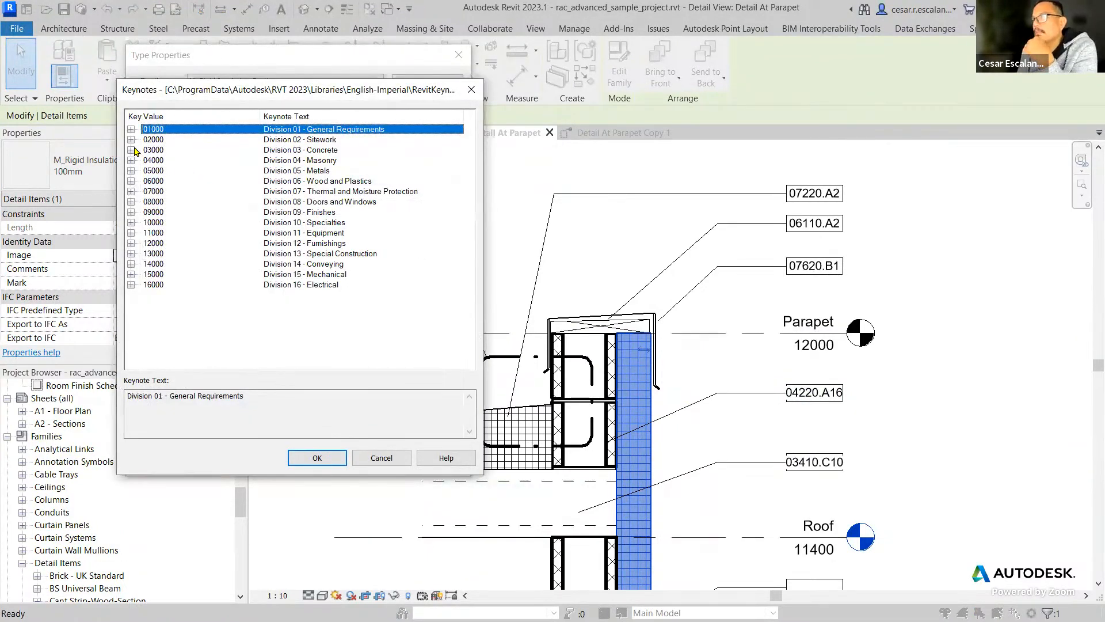
Expand 01000 General Requirements and 01500 Temporary Facilities and Controls, and select keynote 01530.A7 Temporary Weatherproof Closure 2.
{"action": "left_click", "coordinate": [131, 129]}
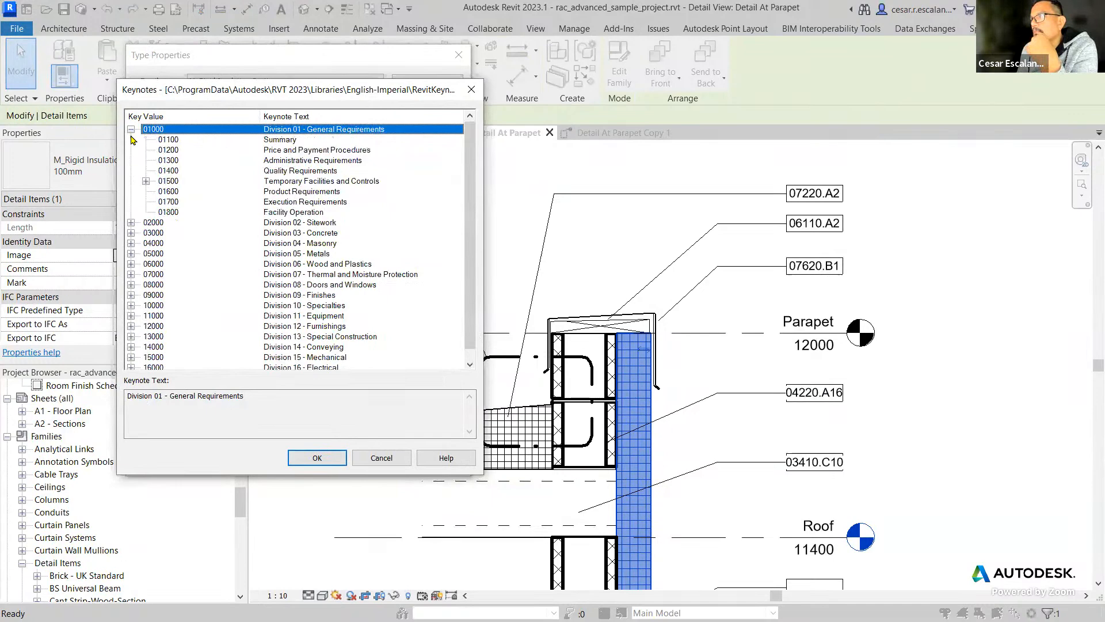
{"action": "left_click", "coordinate": [146, 182]}
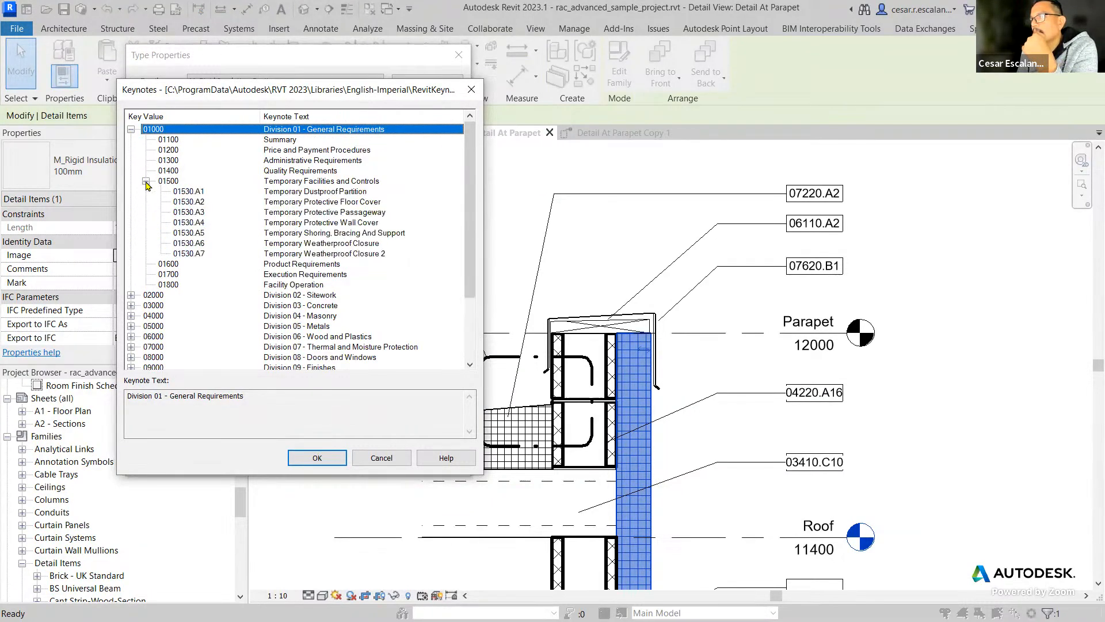
{"action": "left_click", "coordinate": [205, 257]}
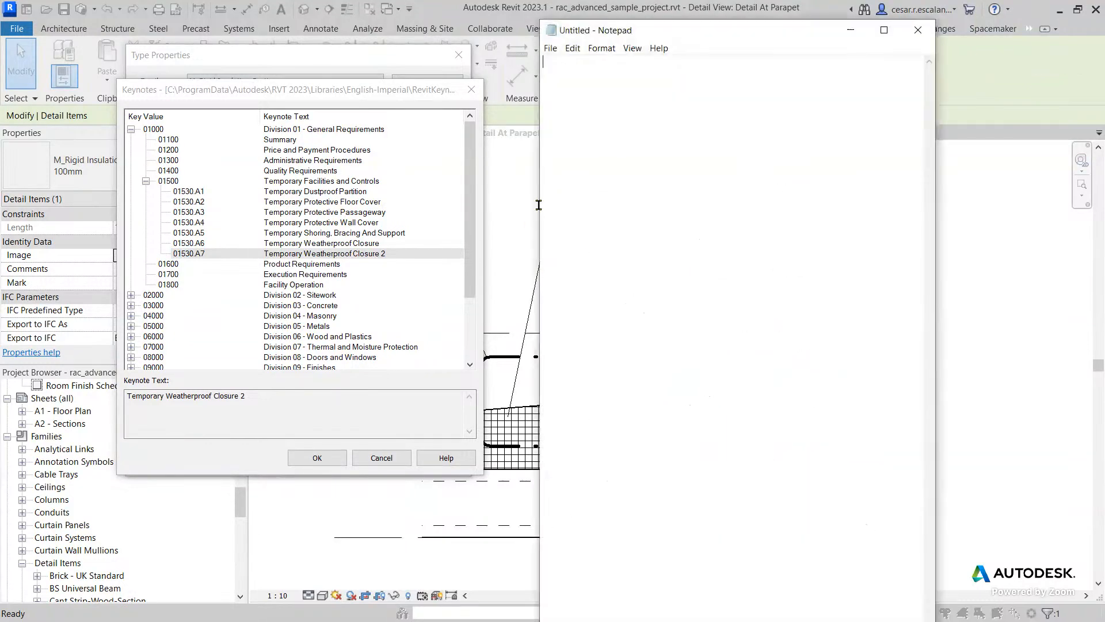
Move the Keynotes dialog clear of the Type Properties dialog and close the empty untitled Notepad window.
{"action": "left_click", "coordinate": [554, 49]}
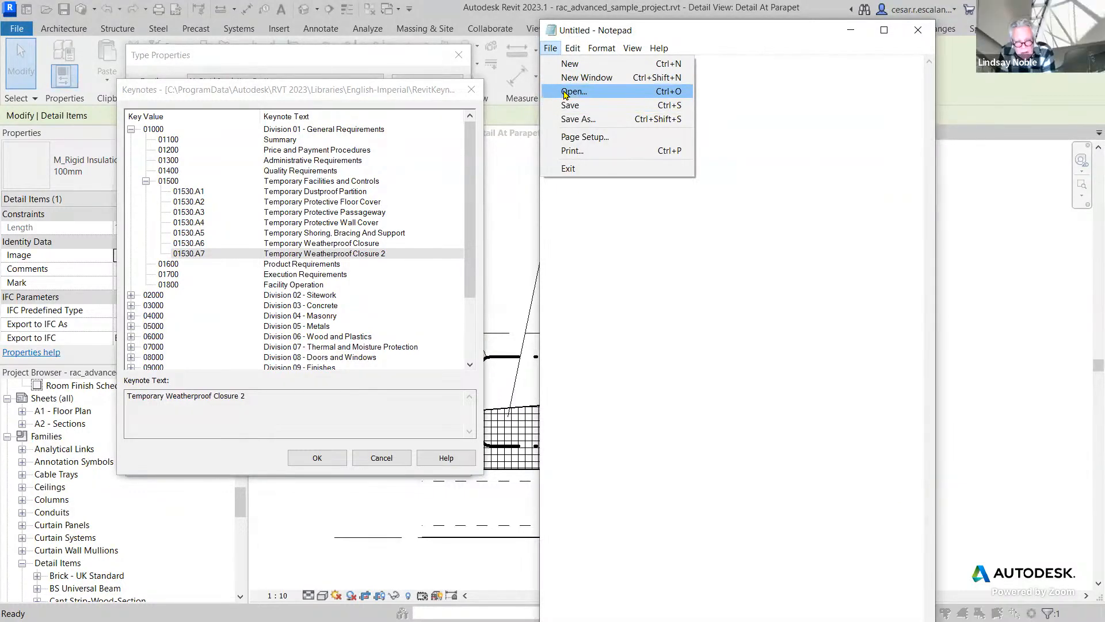
{"action": "left_click", "coordinate": [304, 93]}
{"action": "left_click_drag", "start_coordinate": [288, 89], "coordinate": [786, 87]}
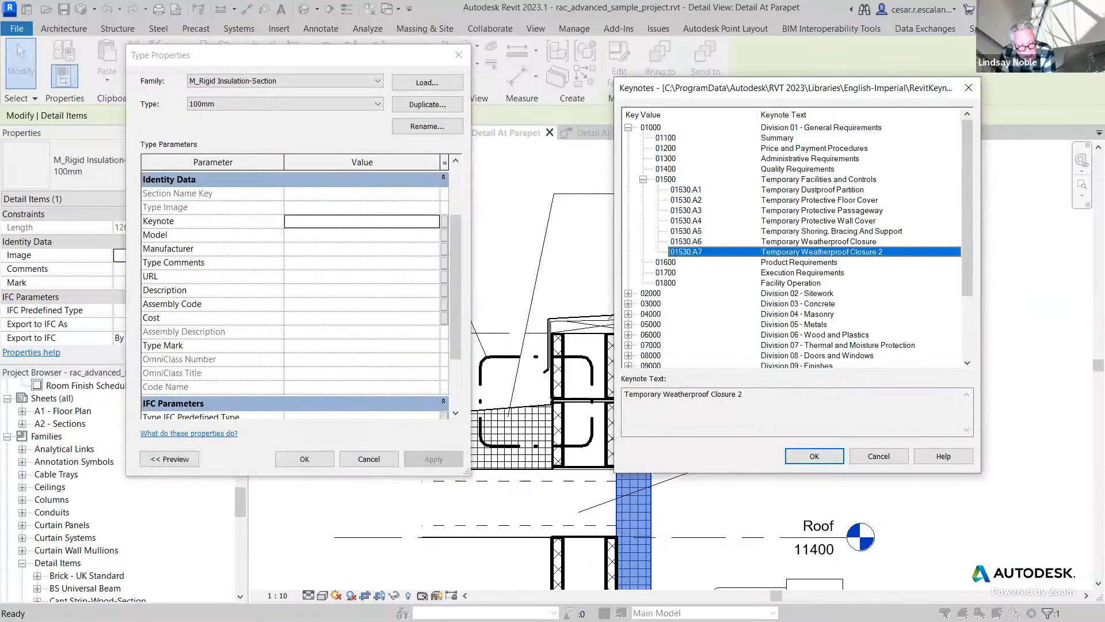
{"action": "key", "text": "alt+Tab"}
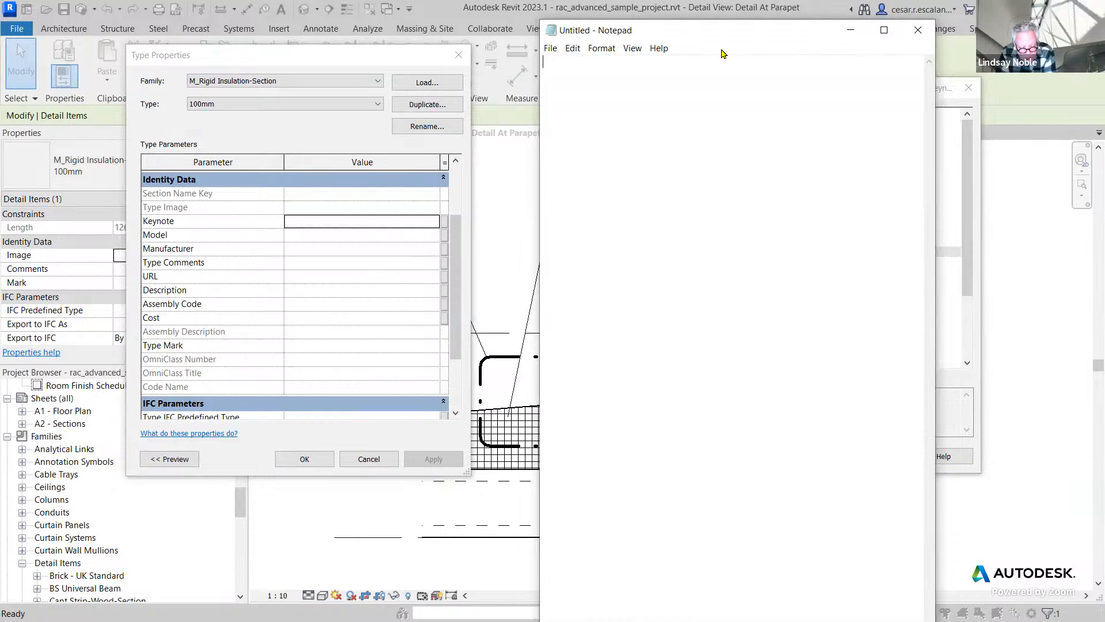
{"action": "left_click", "coordinate": [918, 31]}
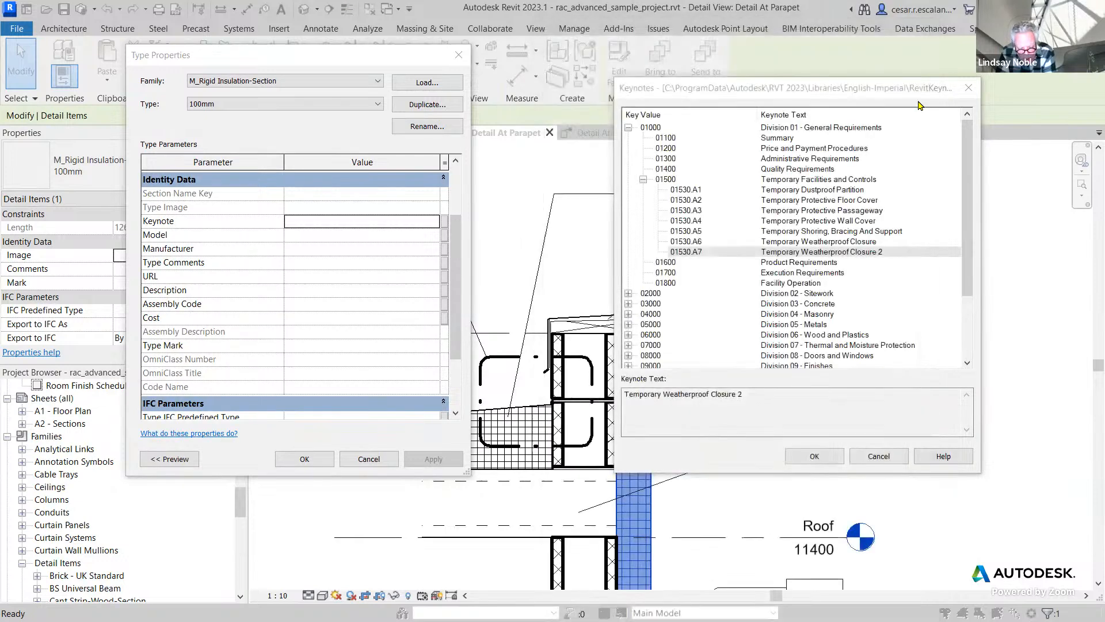
Cancel the Keynotes and Type Properties dialogs and deselect the rigid insulation.
{"action": "left_click", "coordinate": [880, 459]}
{"action": "left_click", "coordinate": [371, 458]}
{"action": "left_click", "coordinate": [346, 210]}
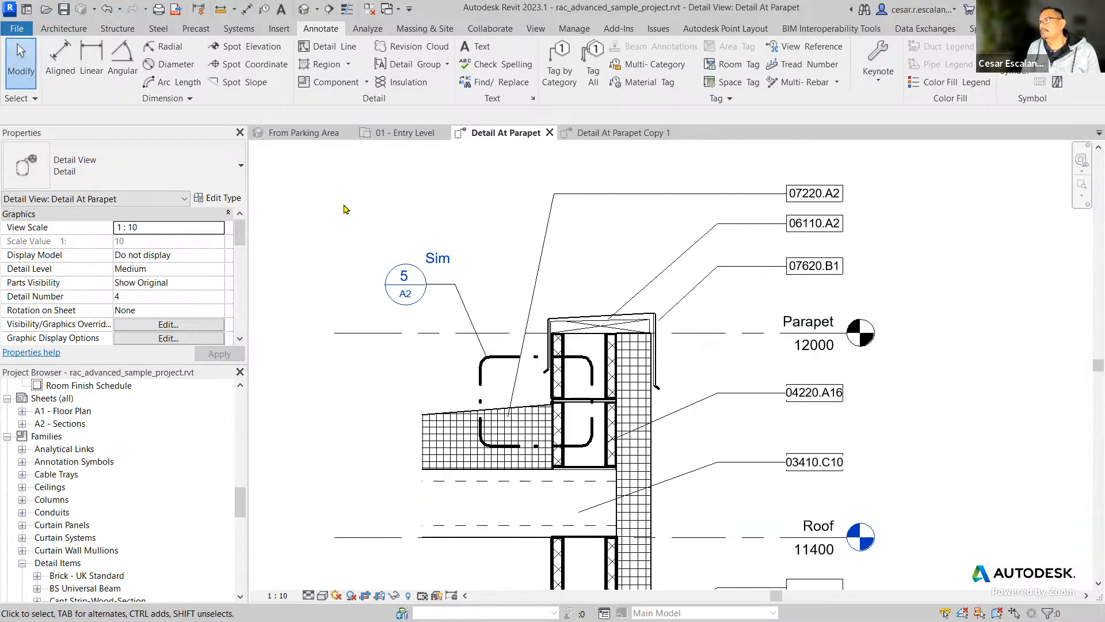
Copy the keynote file's folder path, C:\ProgramData\Autodesk\RVT 2023\Libraries\English-Imperial\, from Keynoting Settings and close the dialog.
{"action": "left_click", "coordinate": [885, 85]}
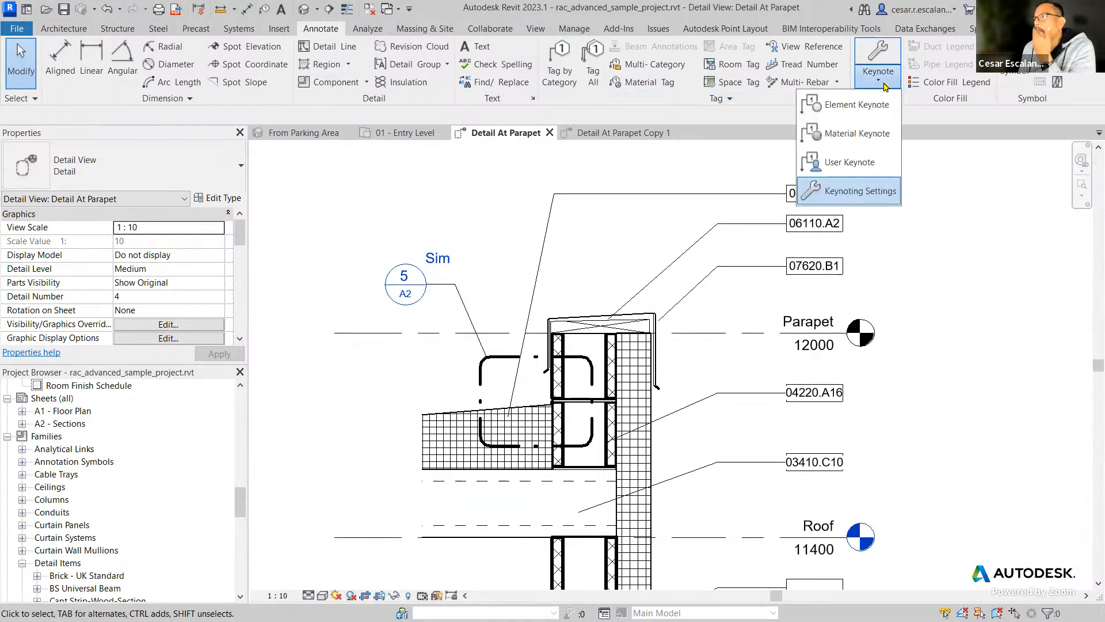
{"action": "left_click", "coordinate": [820, 190]}
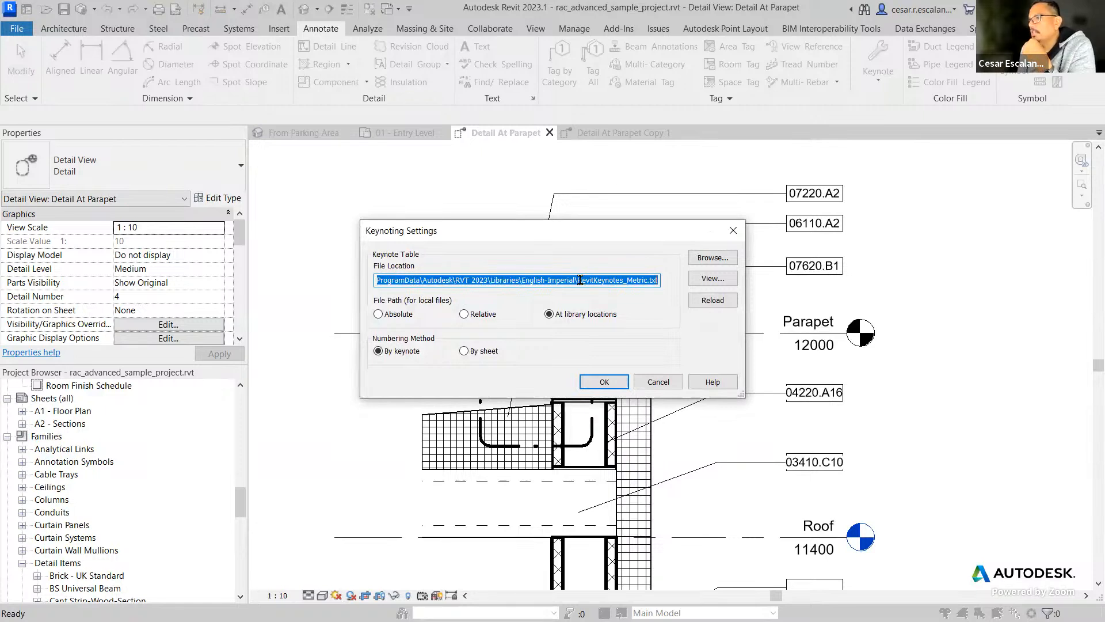
{"action": "left_click_drag", "start_coordinate": [577, 280], "coordinate": [230, 255]}
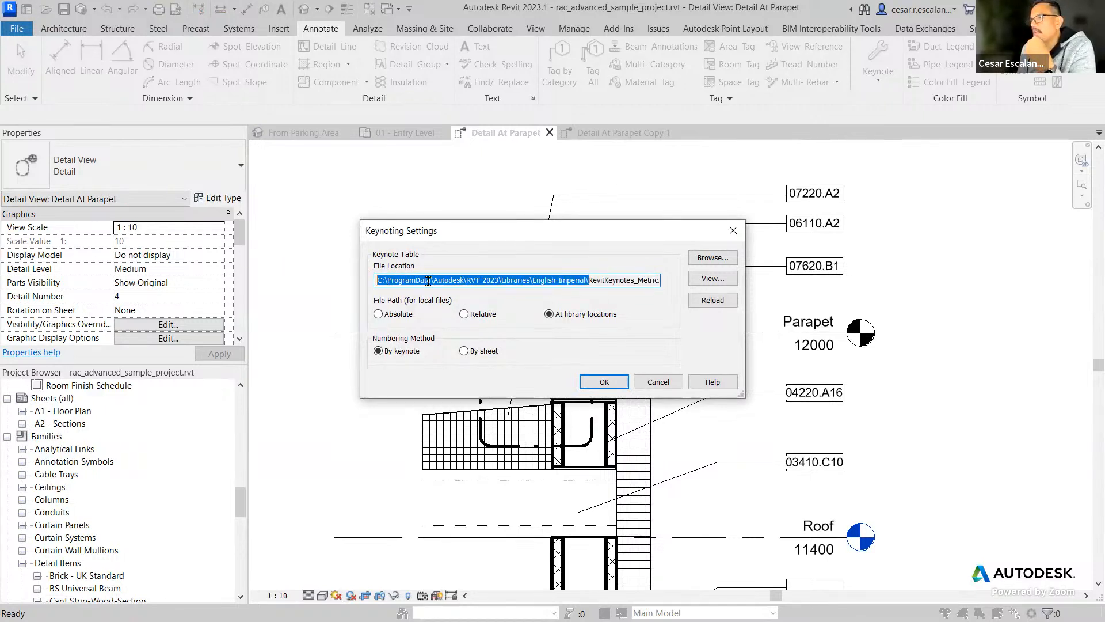
{"action": "right_click", "coordinate": [445, 284]}
{"action": "left_click", "coordinate": [357, 322]}
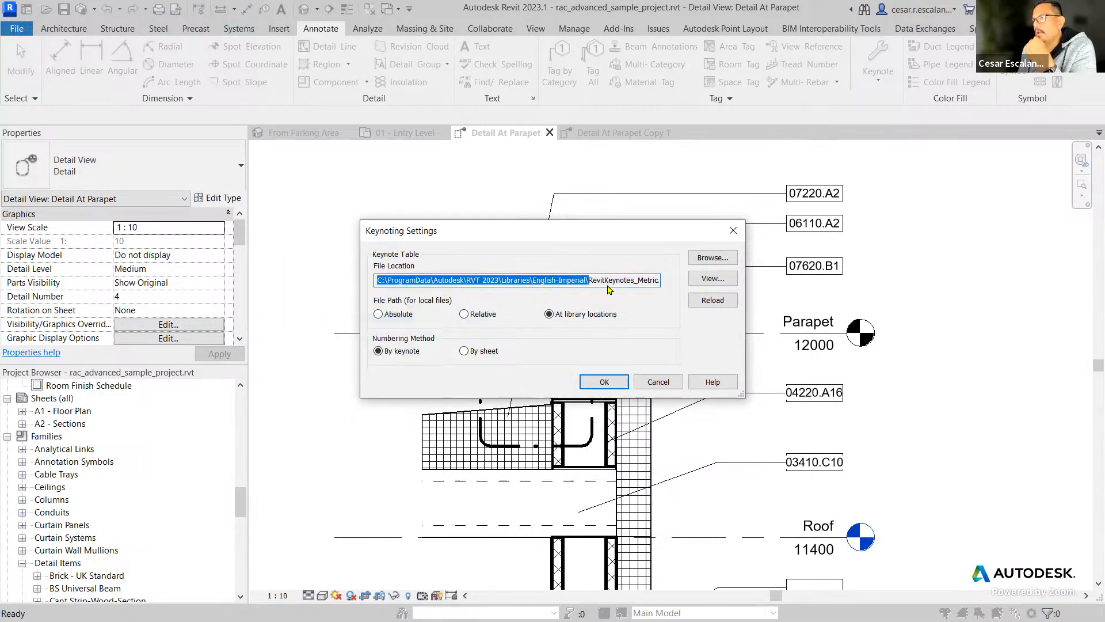
{"action": "left_click", "coordinate": [604, 382]}
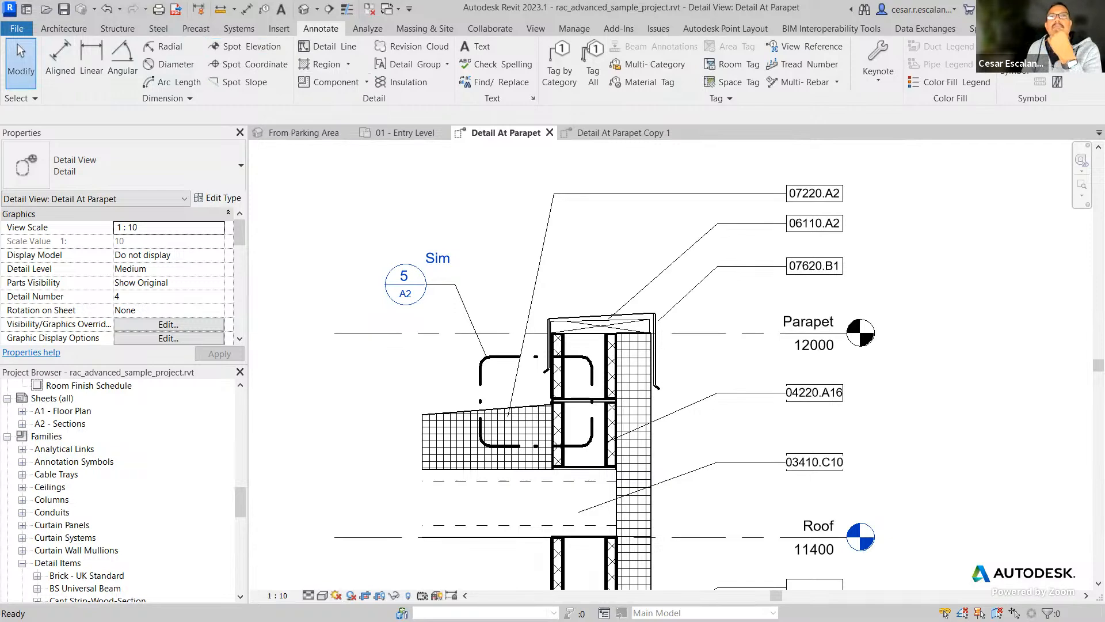
In File Explorer, go to C:\ProgramData\Autodesk\RVT 2023\Libraries\English-Imperial using the copied path and open RevitKeynotes_Metric.txt in Notepad.
{"action": "key", "text": "super+e"}
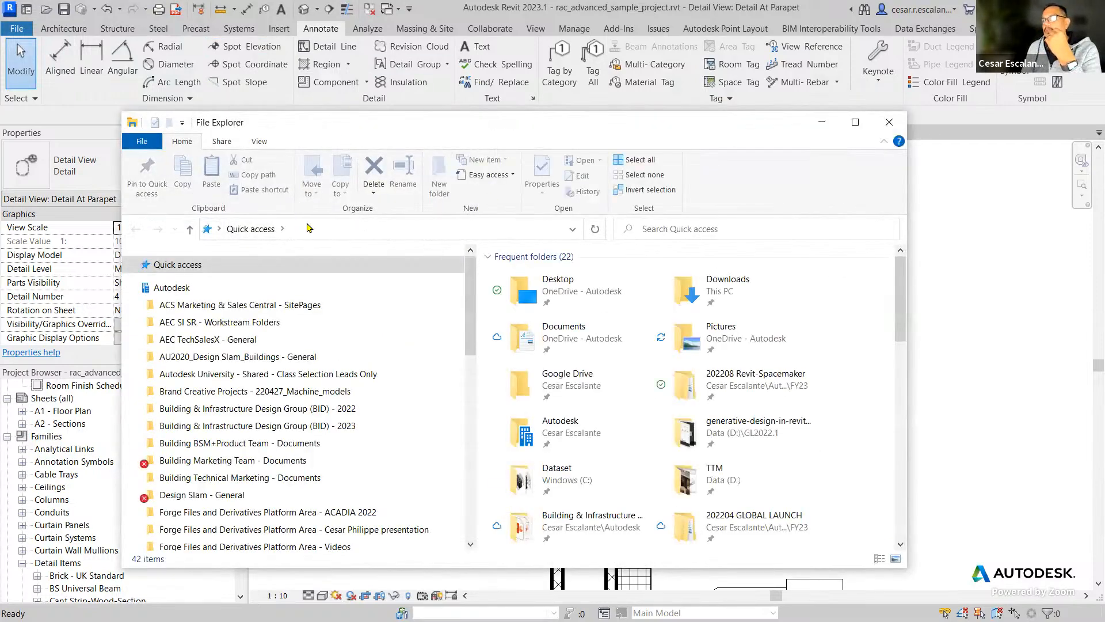
{"action": "left_click", "coordinate": [363, 233]}
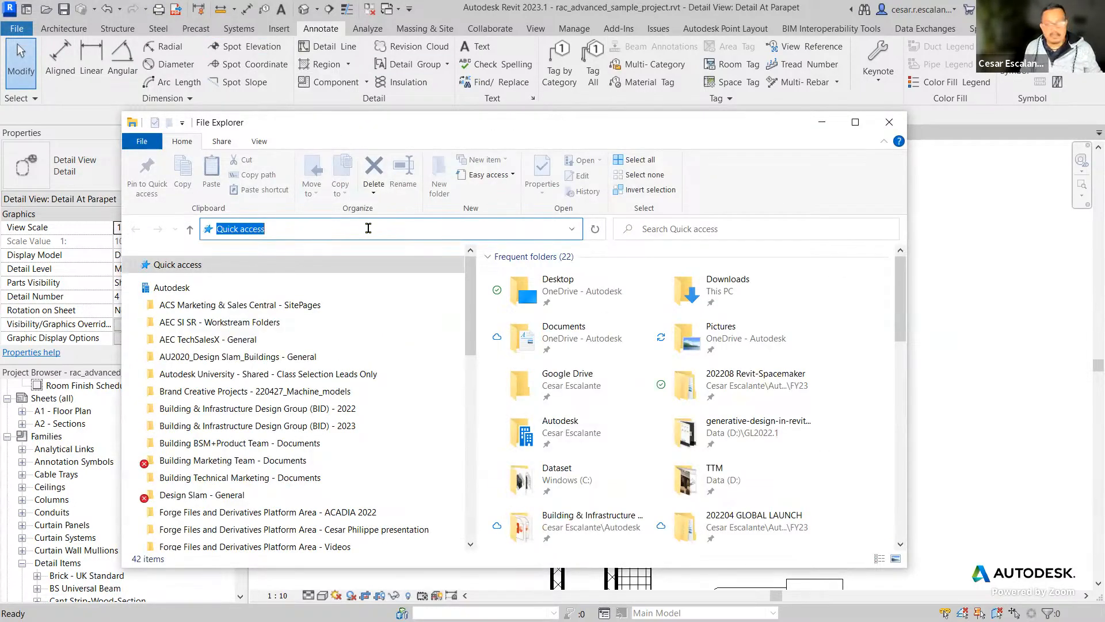
{"action": "key", "text": "ctrl+v"}
{"action": "key", "text": "BackSpace"}
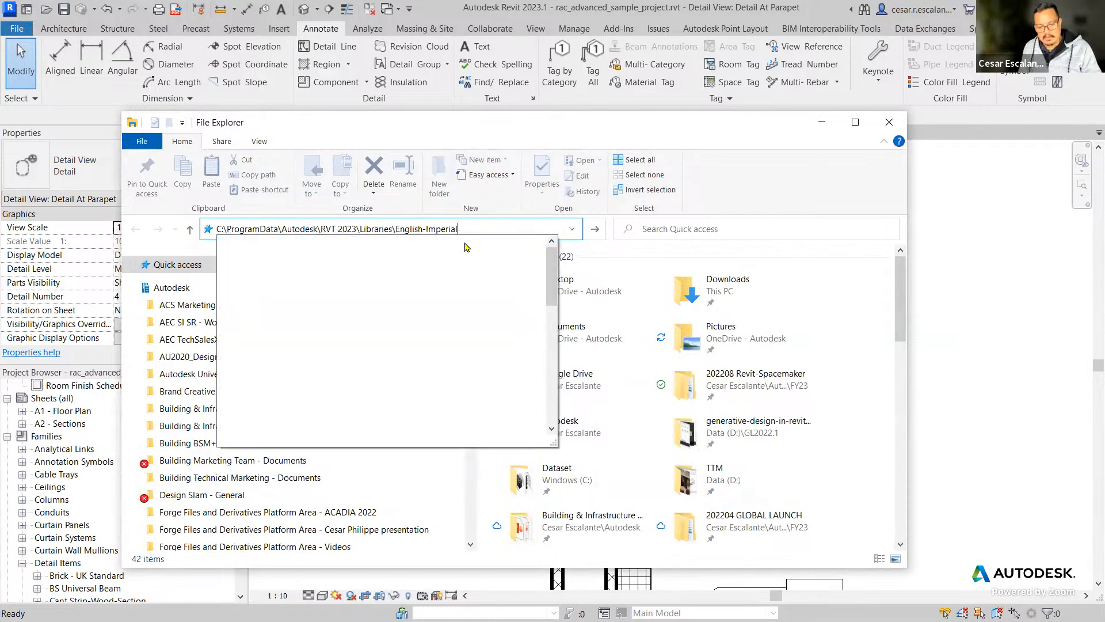
{"action": "key", "text": "Return"}
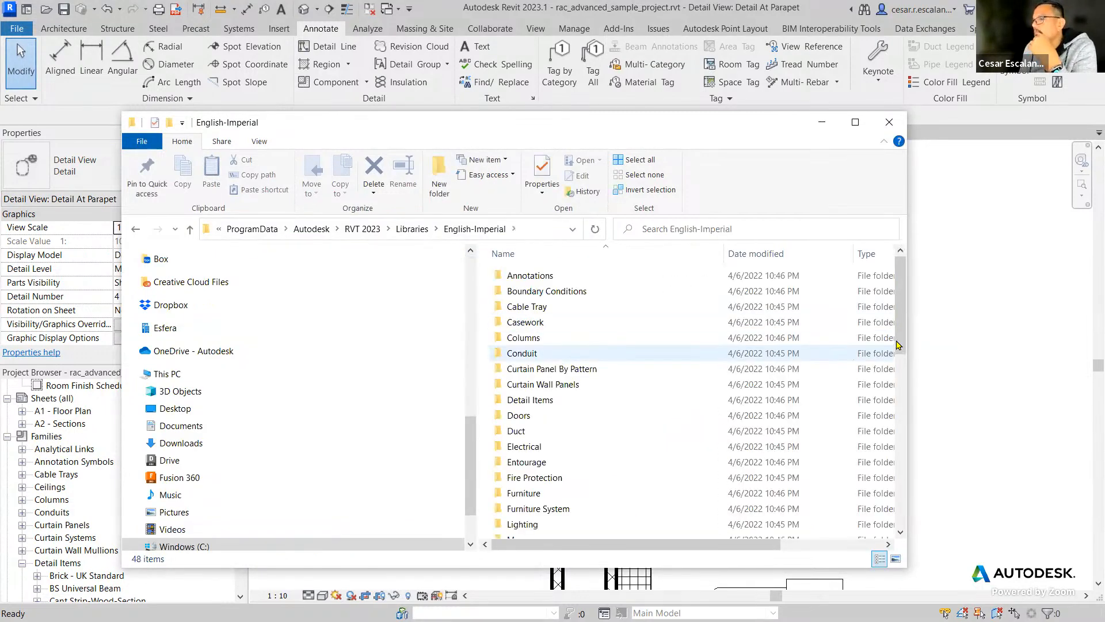
{"action": "left_click_drag", "start_coordinate": [901, 344], "coordinate": [900, 521]}
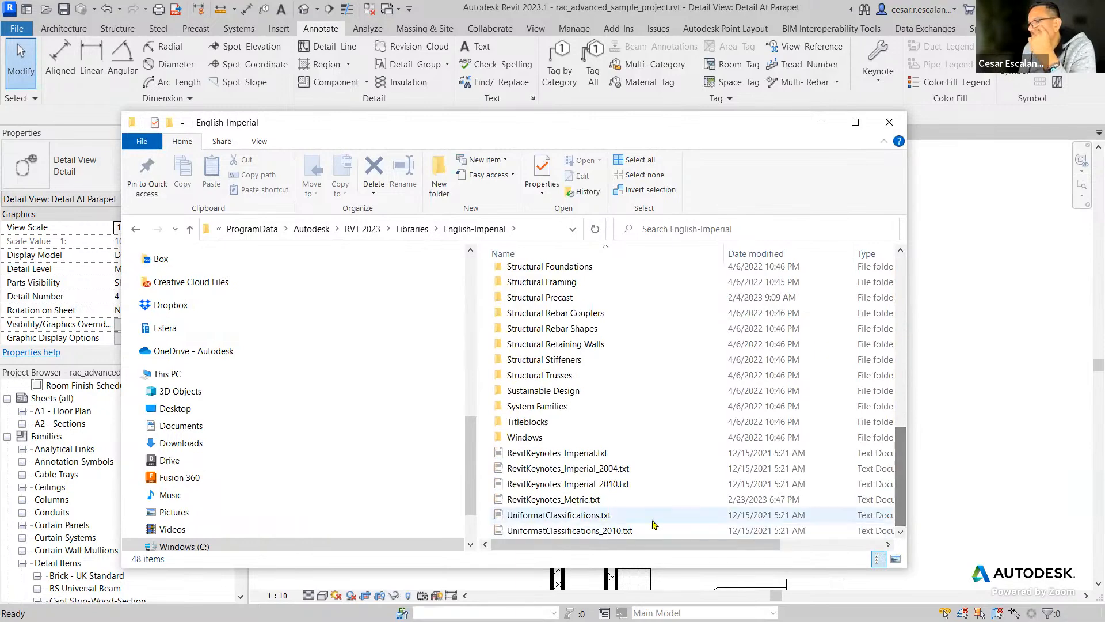
{"action": "double_click", "coordinate": [593, 506]}
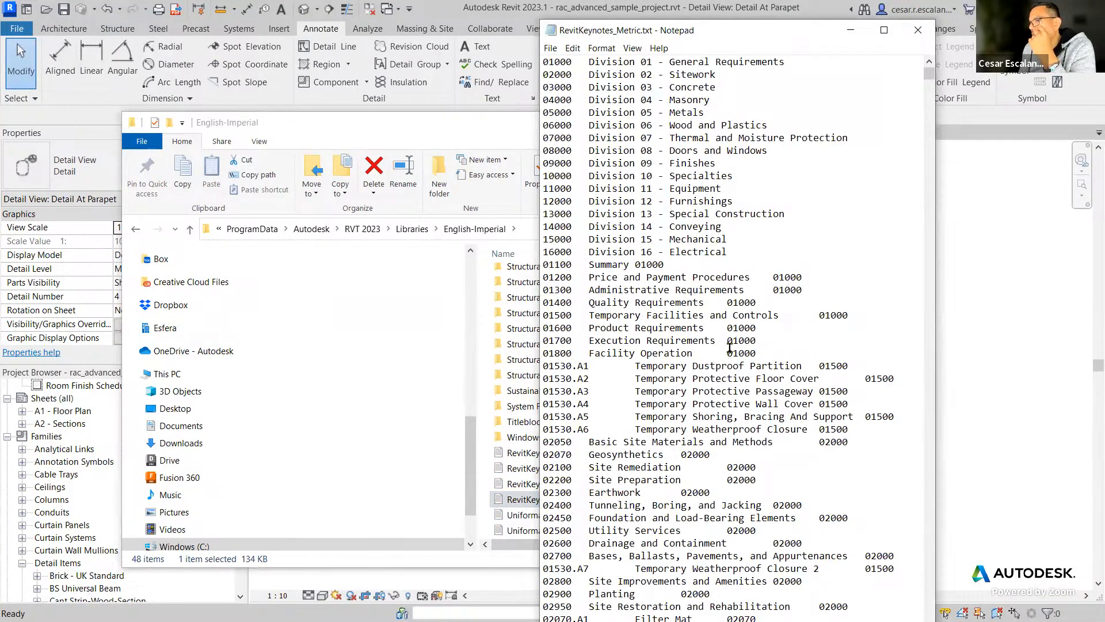
Highlight the 01530.A6 key and the 01530.A7 line in the keynote file, and examine the 02110 and 02220 entries below them.
{"action": "left_click_drag", "start_coordinate": [590, 427], "coordinate": [542, 427]}
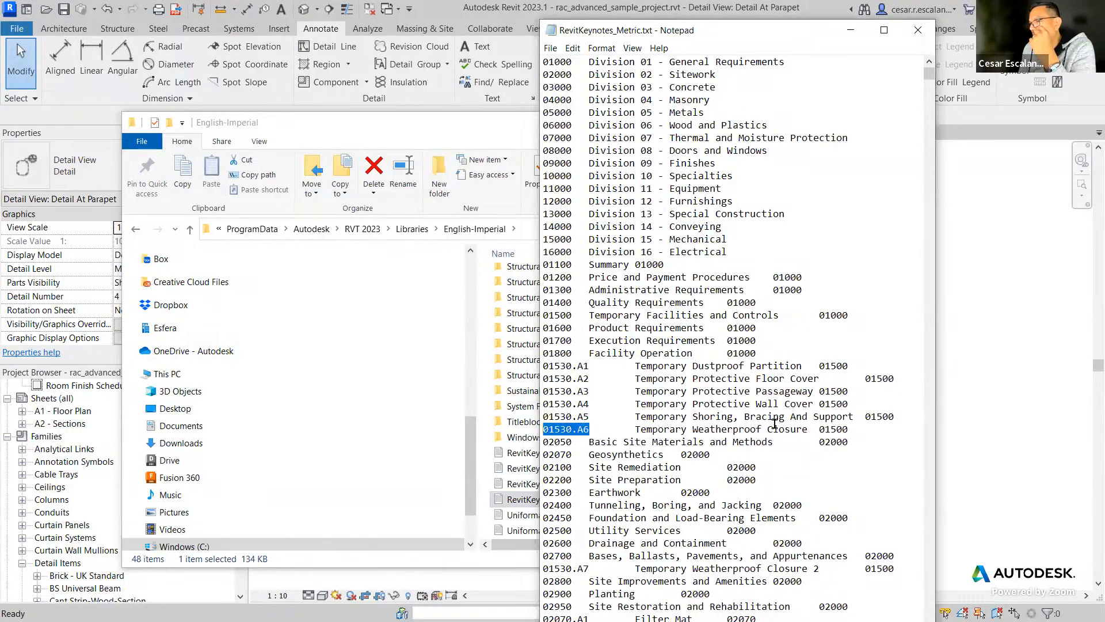
{"action": "scroll", "coordinate": [775, 425], "scroll_direction": "down", "scroll_amount": 3}
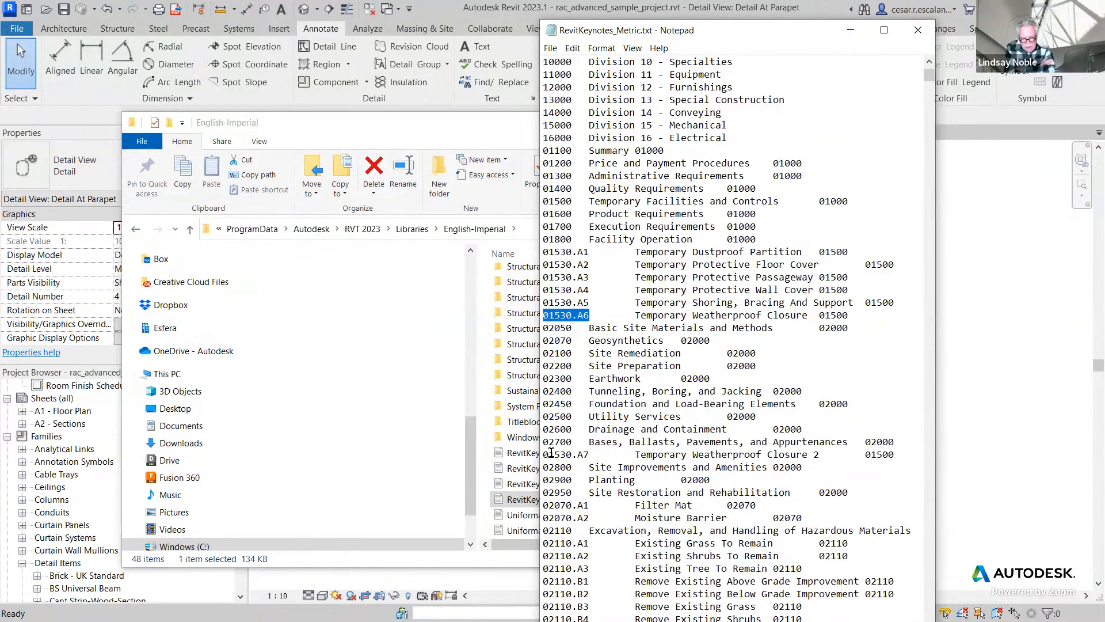
{"action": "left_click_drag", "start_coordinate": [548, 455], "coordinate": [899, 458]}
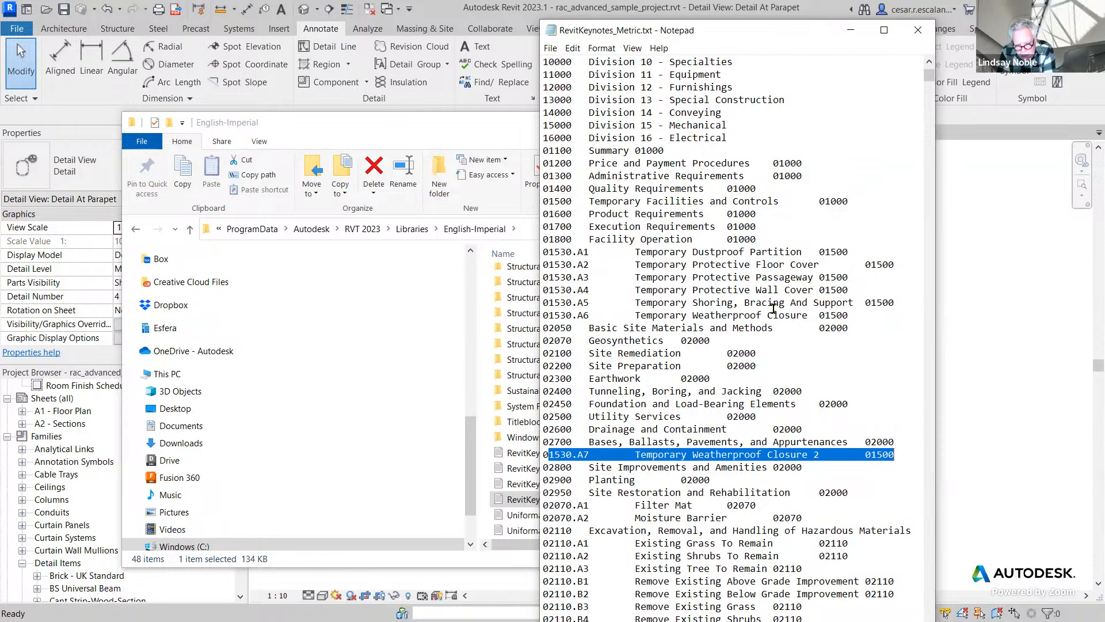
{"action": "scroll", "coordinate": [773, 309], "scroll_direction": "down", "scroll_amount": 12}
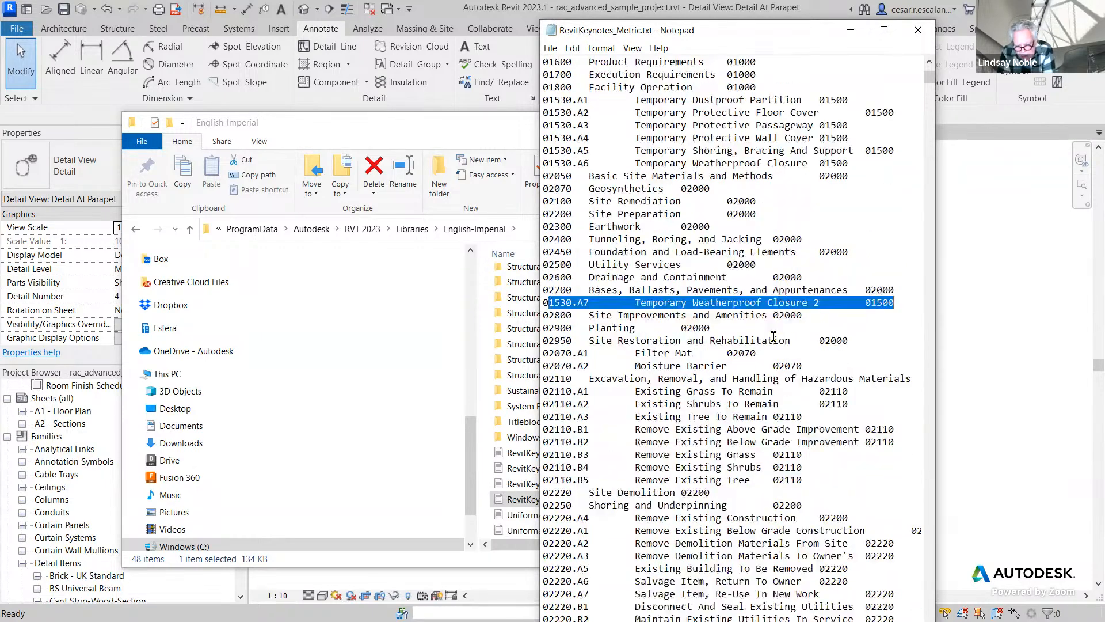
{"action": "scroll", "coordinate": [773, 335], "scroll_direction": "down", "scroll_amount": 8}
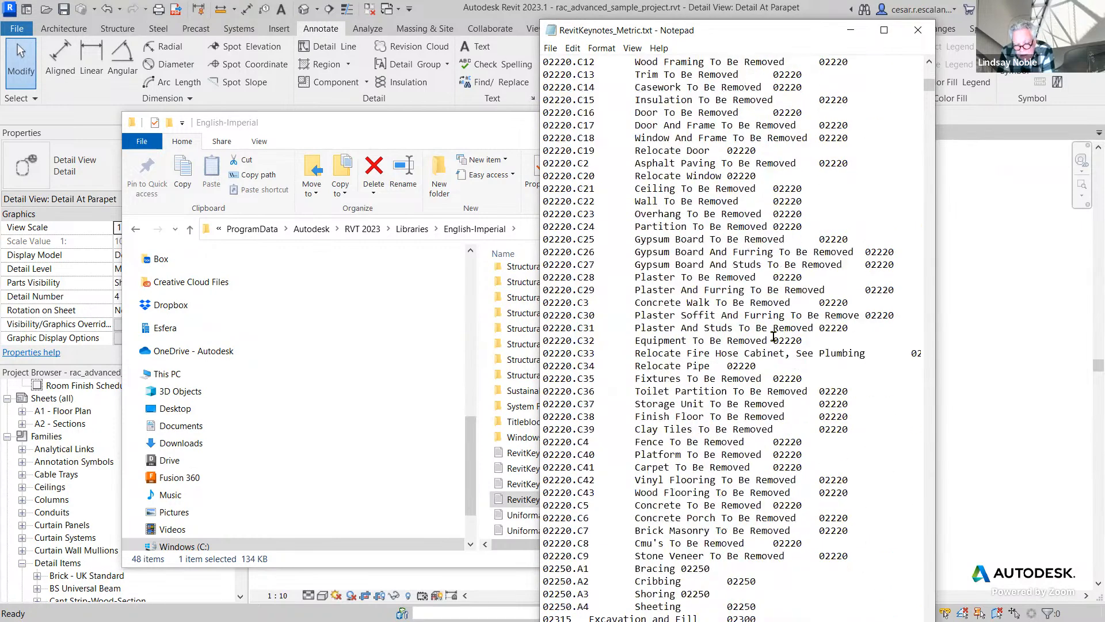
{"action": "scroll", "coordinate": [773, 336], "scroll_direction": "up", "scroll_amount": 10}
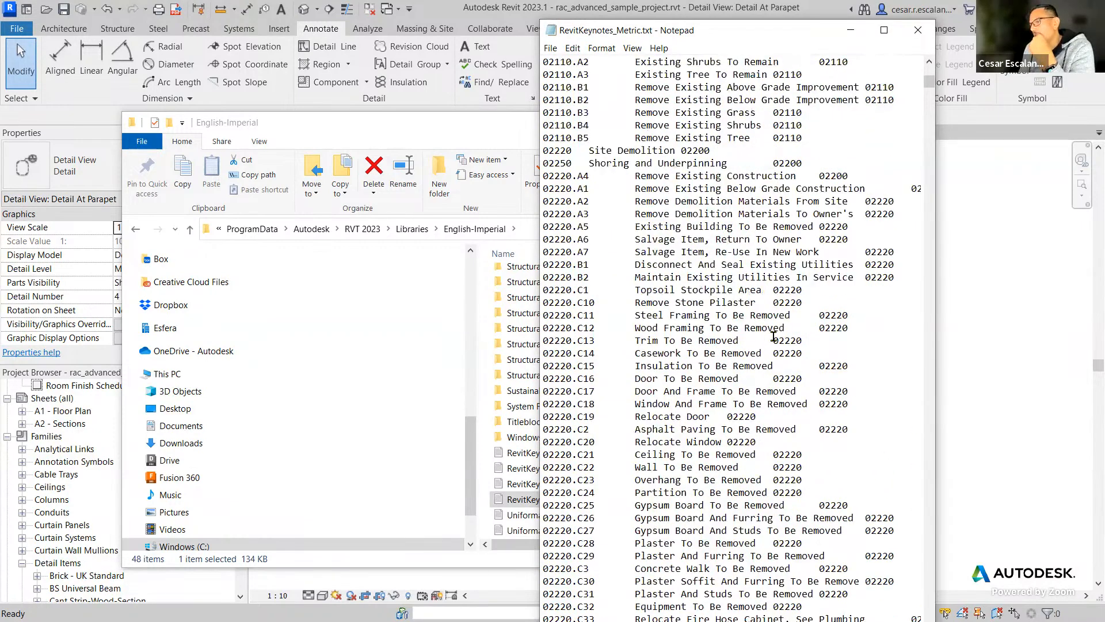
Highlight the whole 01530.A7 Temporary Weatherproof Closure 2 line in the keynote file and close Notepad.
{"action": "scroll", "coordinate": [773, 335], "scroll_direction": "up", "scroll_amount": 3}
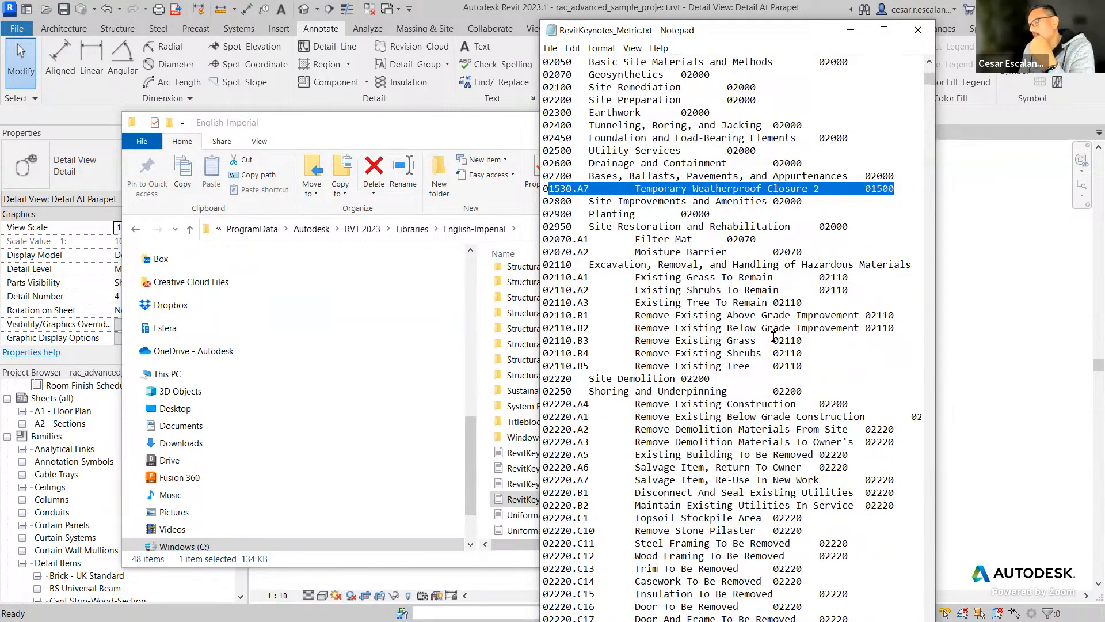
{"action": "left_click_drag", "start_coordinate": [543, 188], "coordinate": [899, 189]}
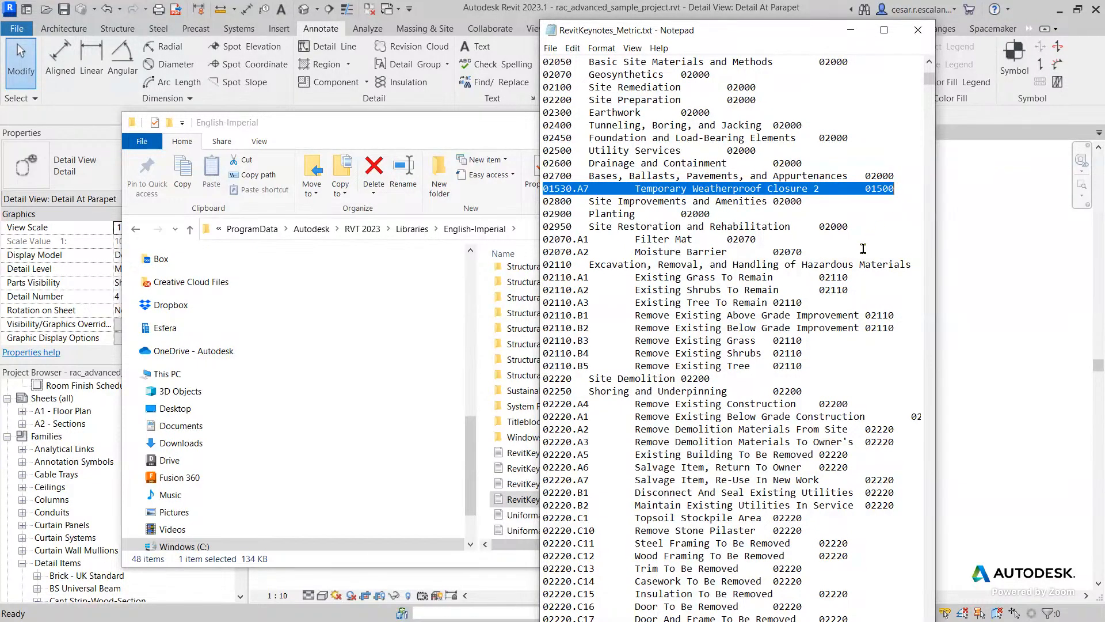
{"action": "scroll", "coordinate": [860, 254], "scroll_direction": "down", "scroll_amount": 3}
{"action": "scroll", "coordinate": [847, 279], "scroll_direction": "up", "scroll_amount": 4}
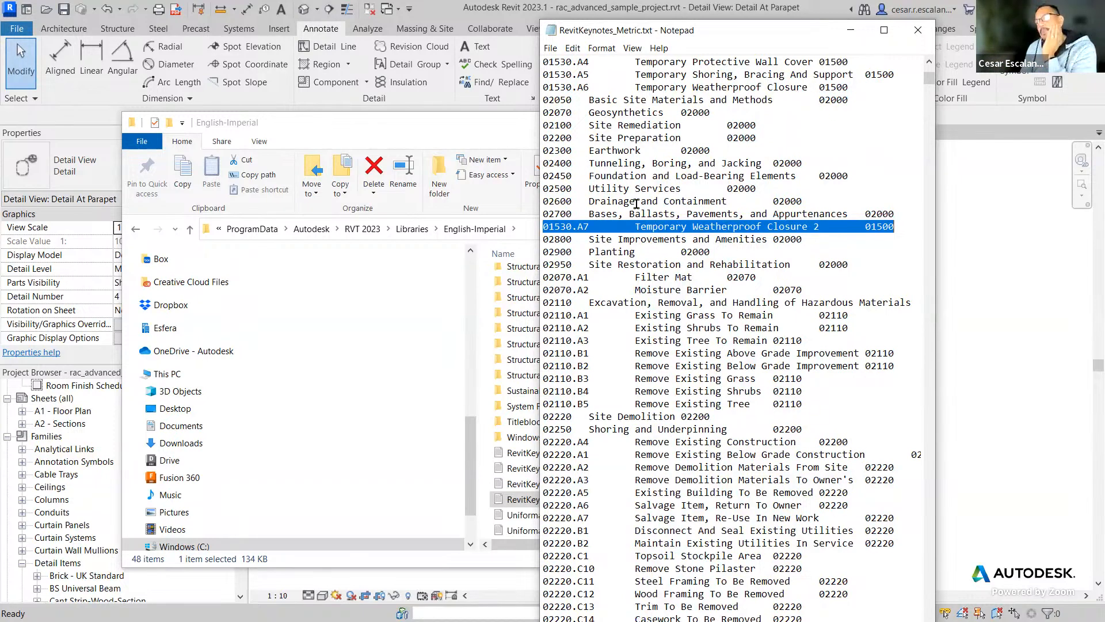
{"action": "left_click", "coordinate": [918, 33]}
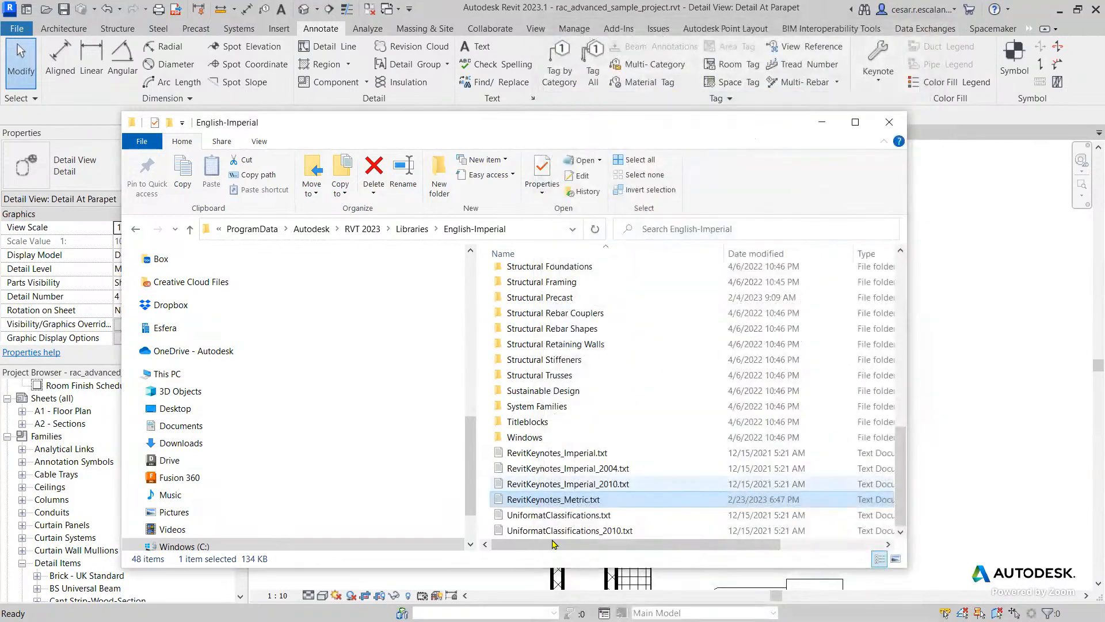
{"action": "right_click", "coordinate": [594, 501]}
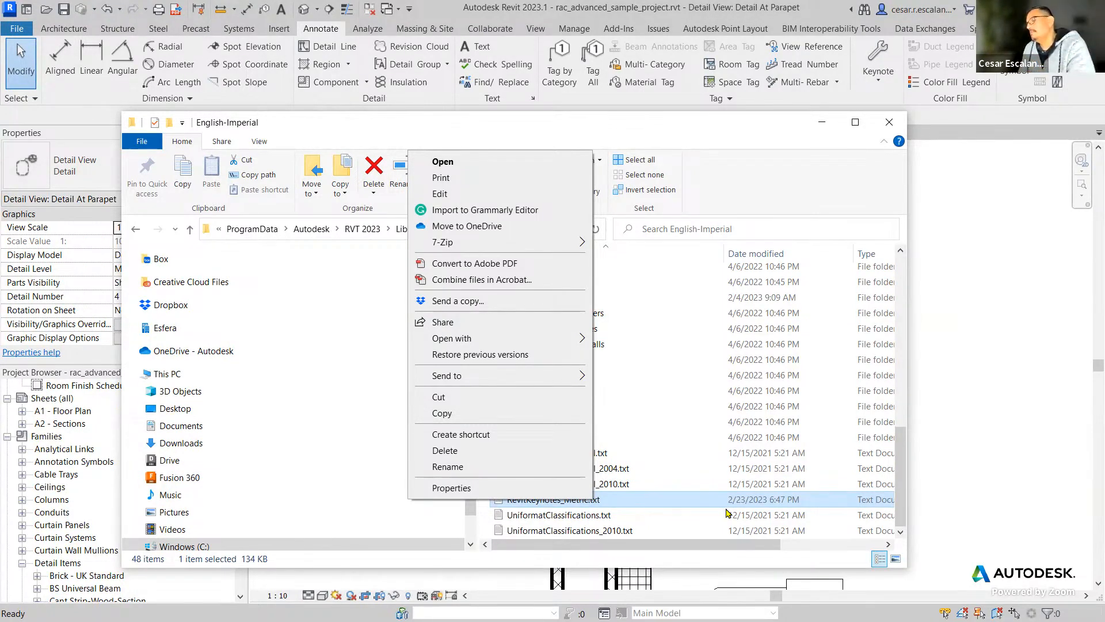
{"action": "left_click", "coordinate": [611, 505]}
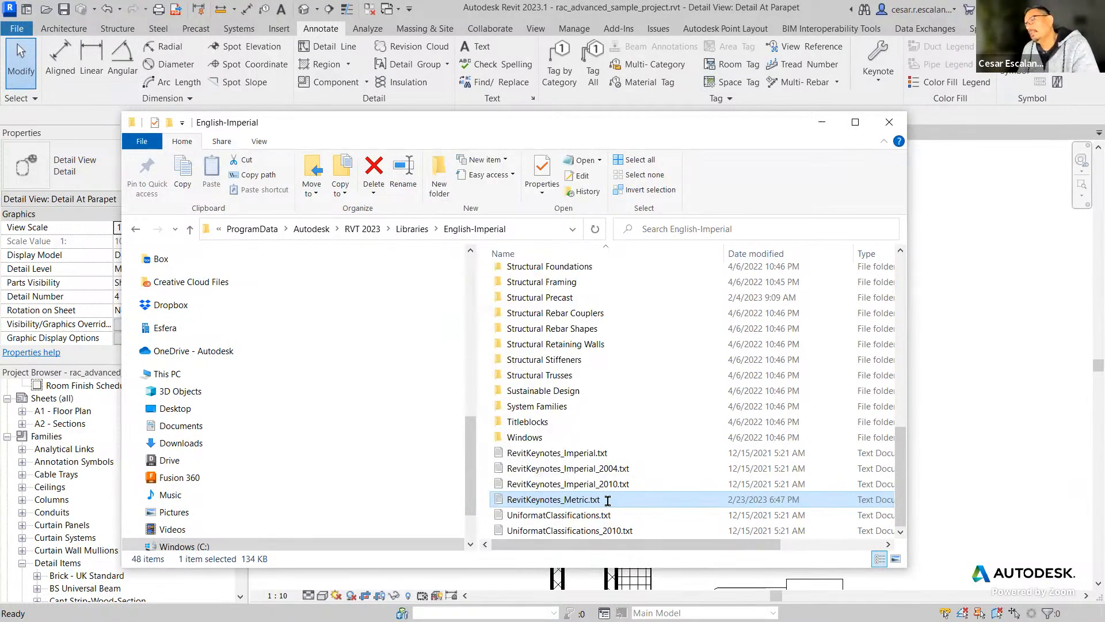
{"action": "left_click", "coordinate": [633, 504]}
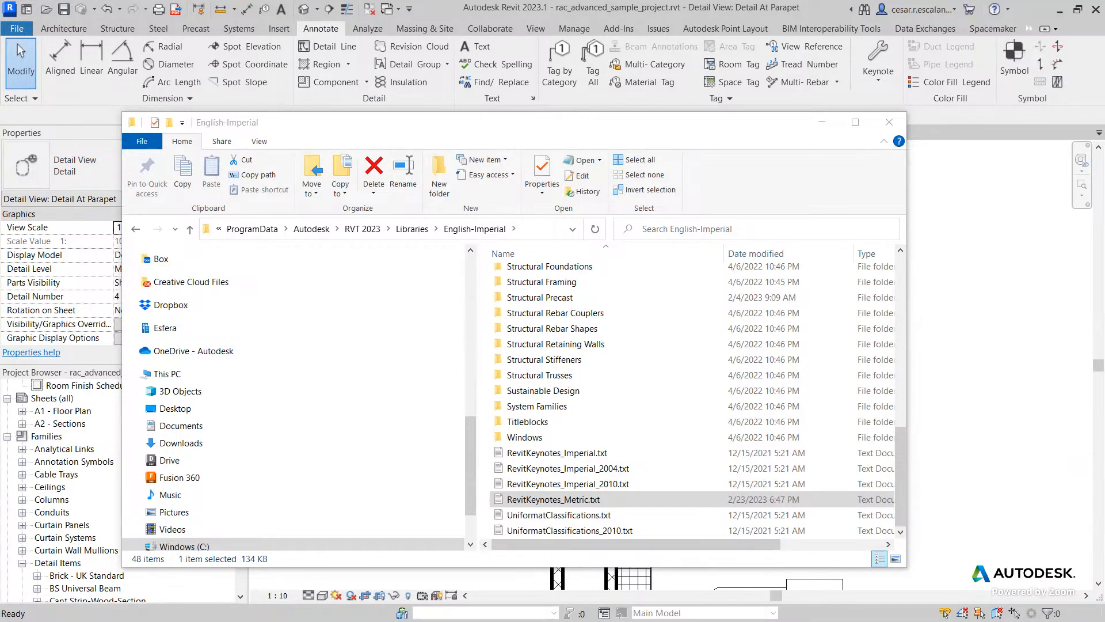
In Excel, filter the English-Imperial folder to Text Files (*.prn;*.txt;*.csv) and open RevitKeynotes_Metric.txt.
{"action": "left_click_drag", "start_coordinate": [788, 58], "coordinate": [606, 47]}
{"action": "left_click_drag", "start_coordinate": [929, 278], "coordinate": [933, 468]}
{"action": "left_click", "coordinate": [880, 480]}
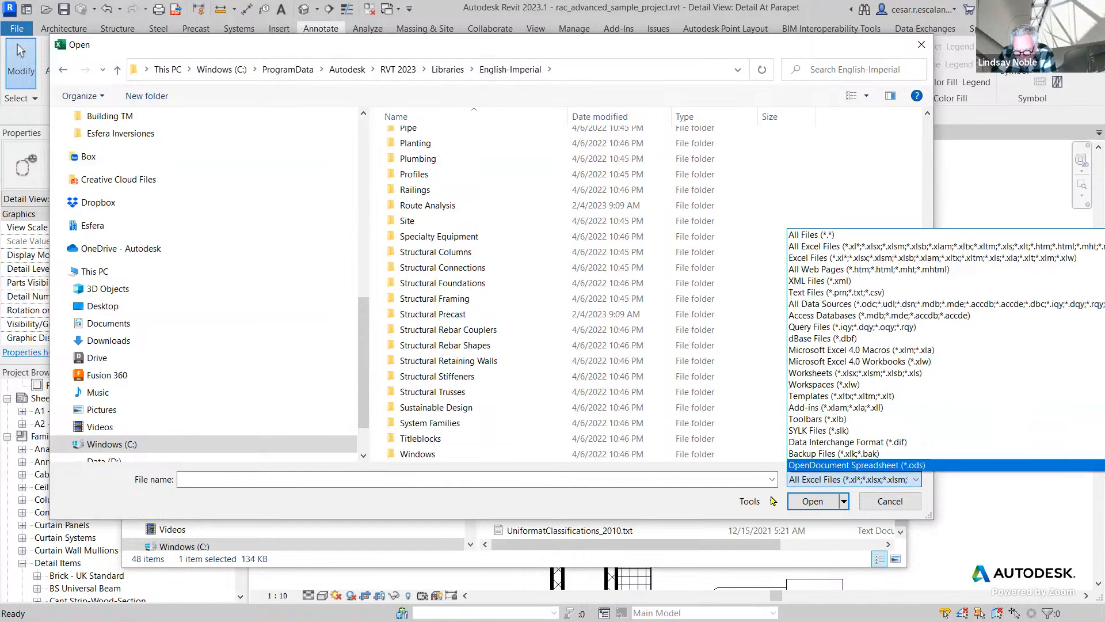
{"action": "left_click", "coordinate": [692, 502]}
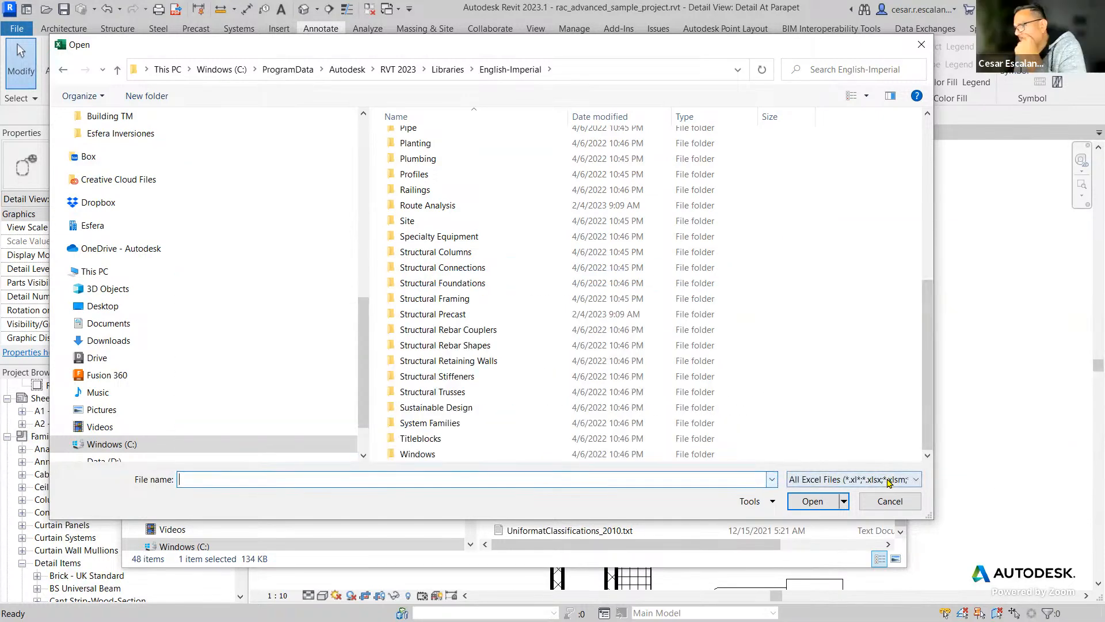
{"action": "left_click", "coordinate": [889, 481]}
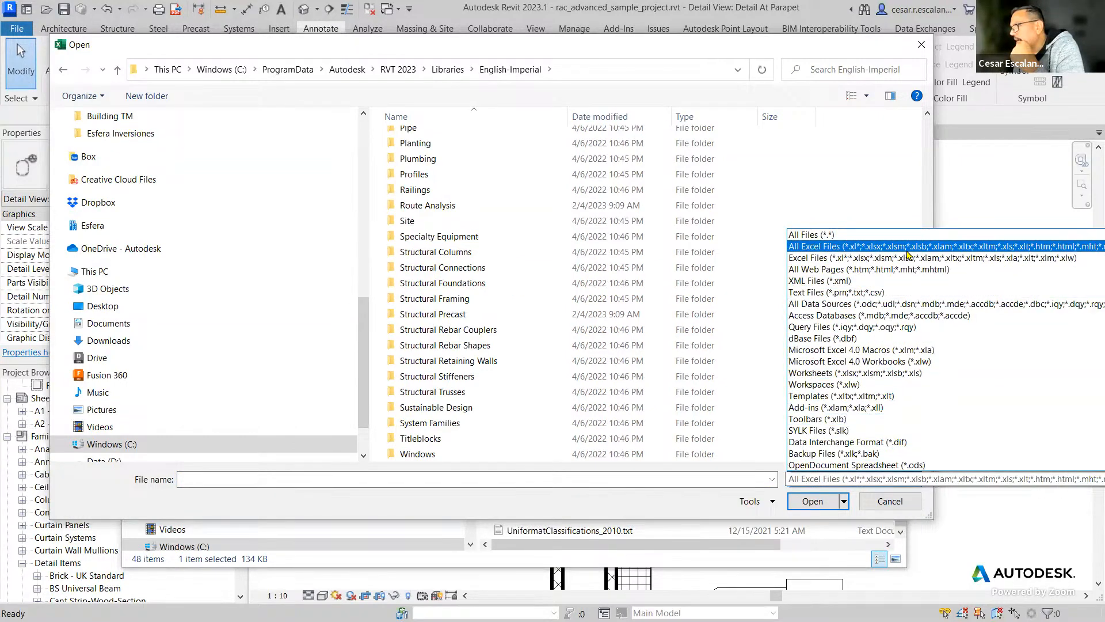
{"action": "left_click", "coordinate": [896, 293]}
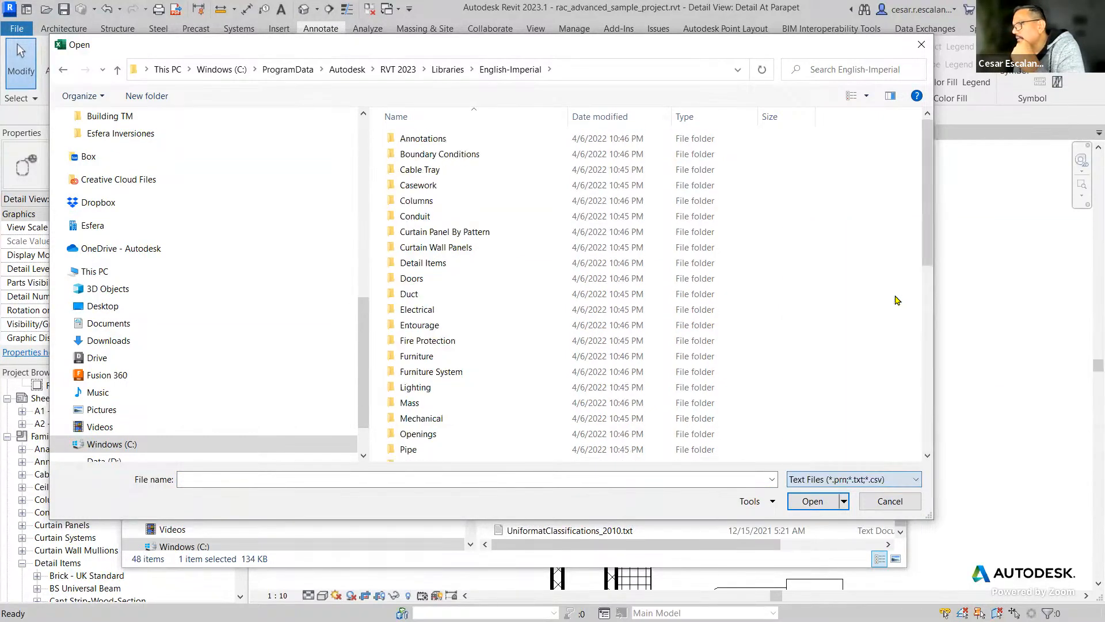
{"action": "scroll", "coordinate": [806, 247], "scroll_direction": "down", "scroll_amount": 10}
{"action": "left_click", "coordinate": [489, 423]}
{"action": "left_click", "coordinate": [813, 501]}
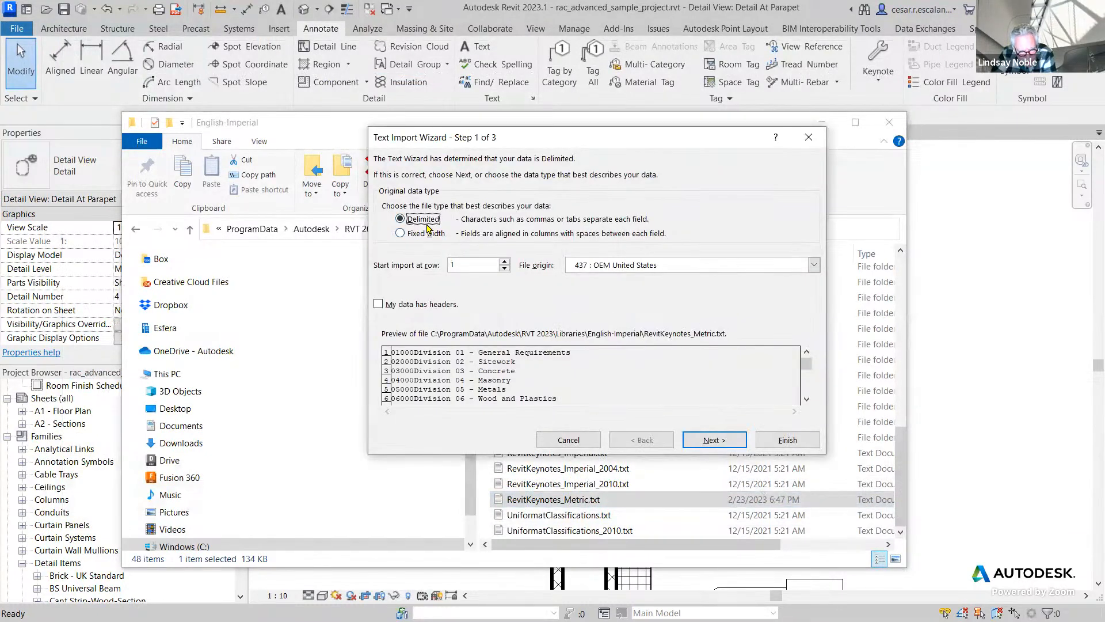
Import the keynote text as delimited data, using the General format for its columns.
{"action": "left_click", "coordinate": [712, 432]}
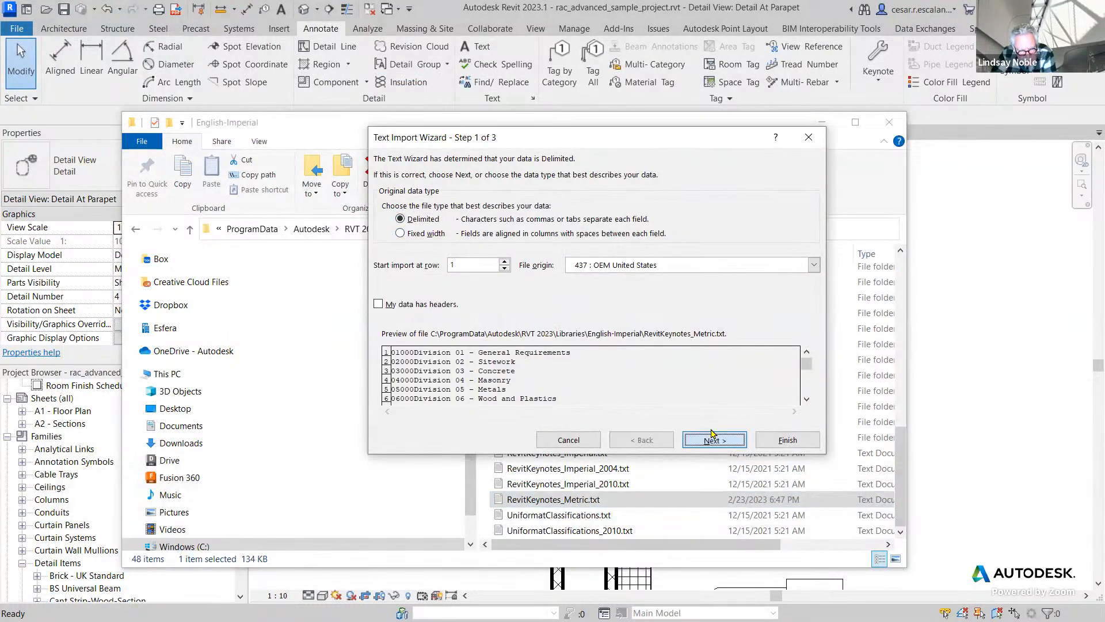
{"action": "left_click", "coordinate": [692, 444]}
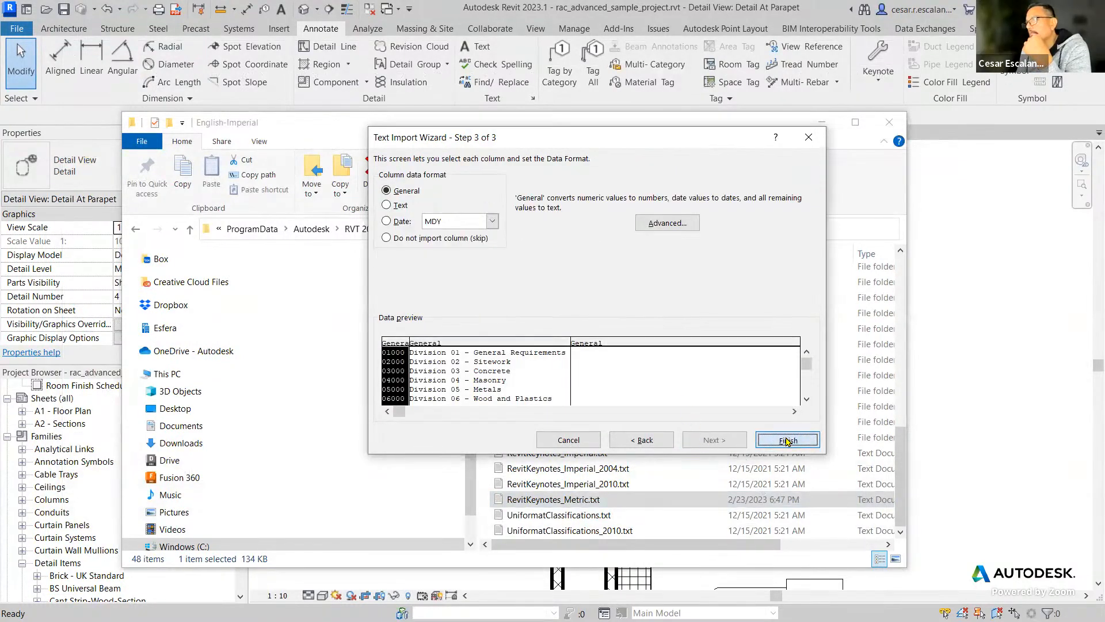
{"action": "left_click", "coordinate": [787, 440]}
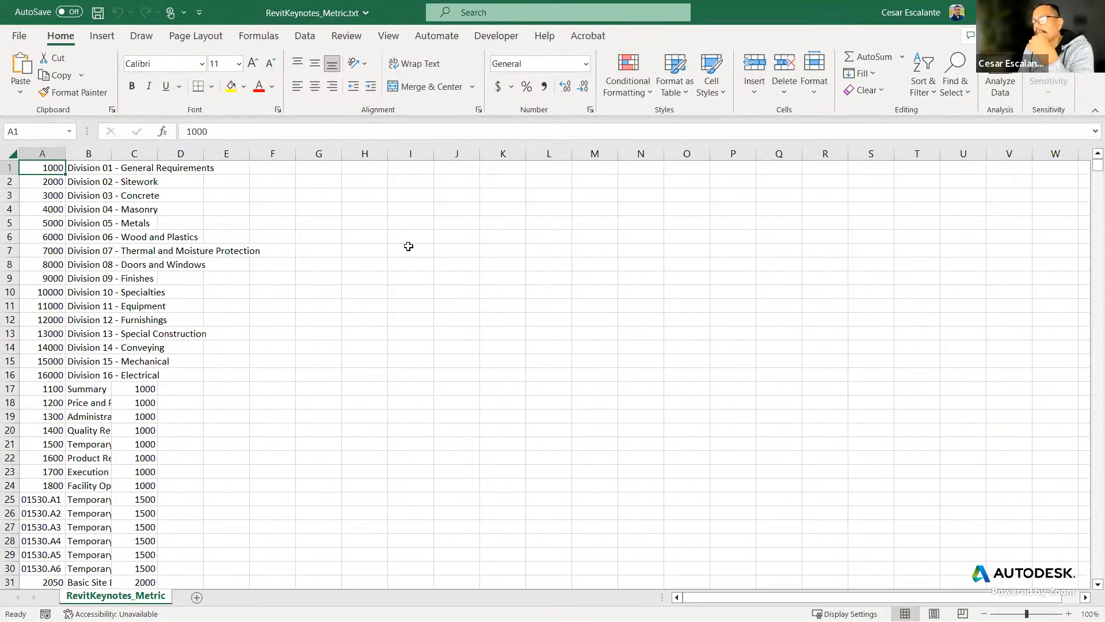
Widen columns A to C together so the full keynote descriptions can be read.
{"action": "left_click", "coordinate": [60, 153]}
{"action": "left_click_drag", "start_coordinate": [64, 153], "coordinate": [157, 153]}
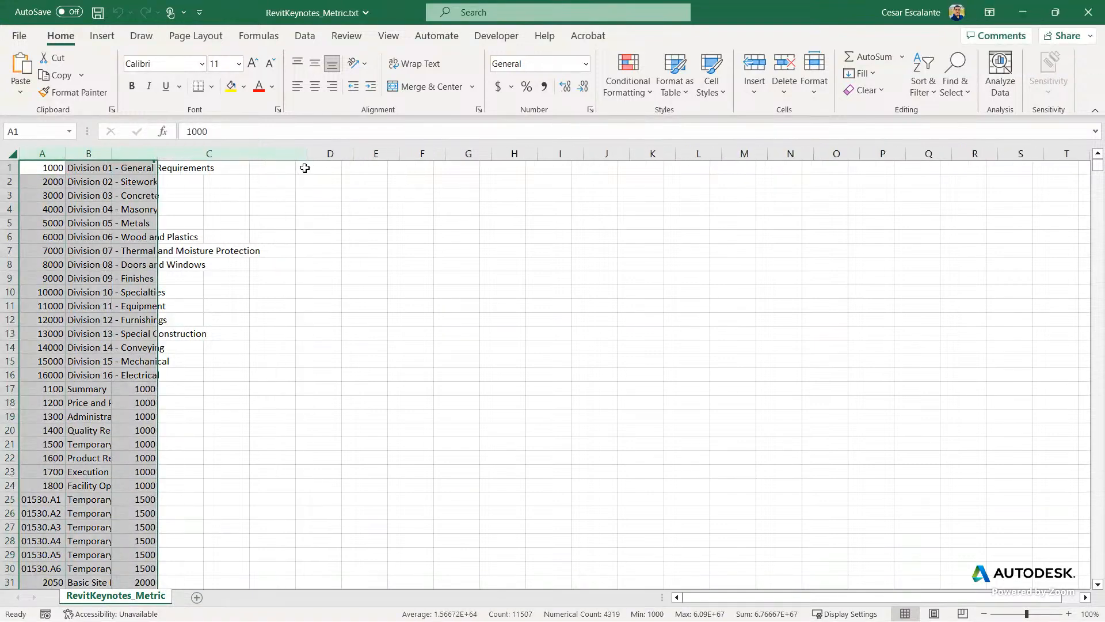
{"action": "double_click", "coordinate": [307, 154]}
{"action": "left_click", "coordinate": [754, 266]}
Review the imported keynote rows, check the Save As settings for Text (Tab delimited) (*.txt), and return to the sheet.
{"action": "scroll", "coordinate": [770, 316], "scroll_direction": "down", "scroll_amount": 3}
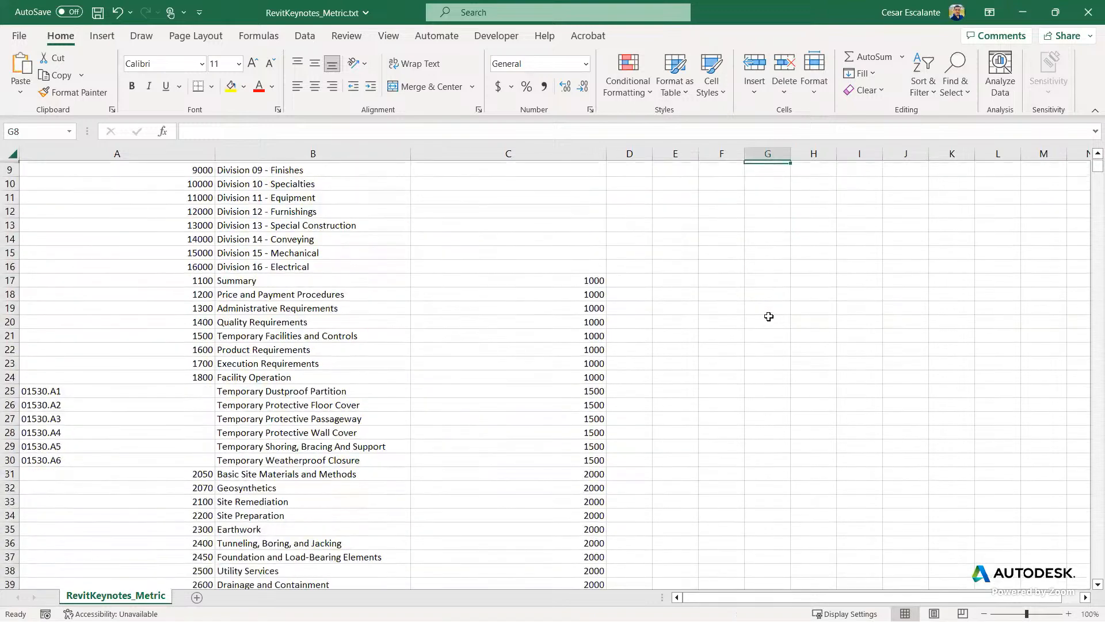
{"action": "scroll", "coordinate": [769, 317], "scroll_direction": "down", "scroll_amount": 2}
{"action": "scroll", "coordinate": [769, 317], "scroll_direction": "down", "scroll_amount": 10}
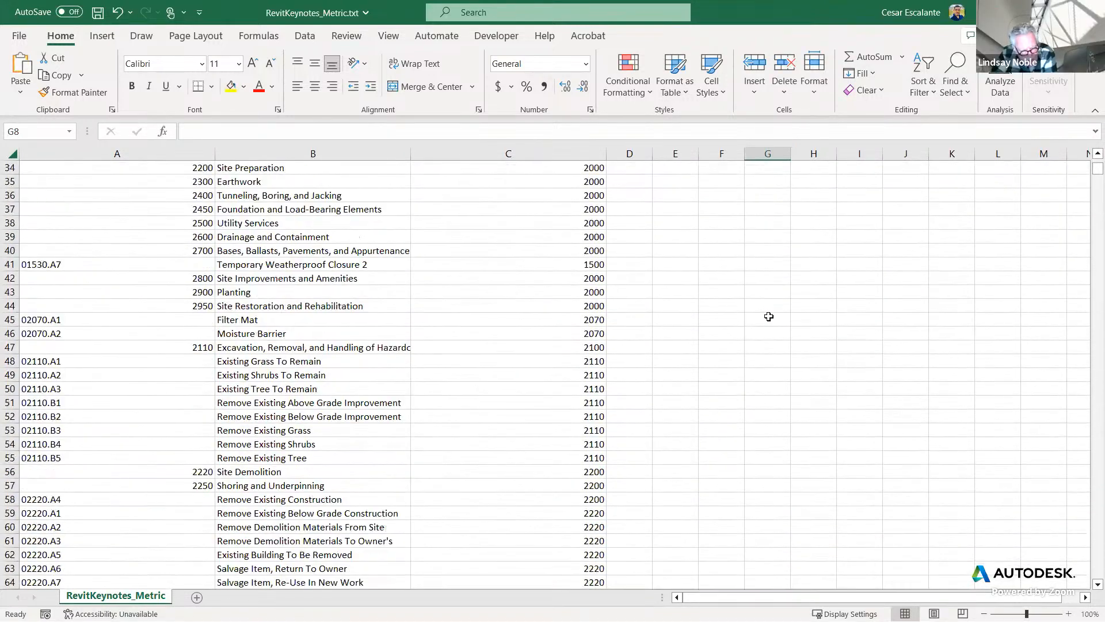
{"action": "scroll", "coordinate": [770, 309], "scroll_direction": "down", "scroll_amount": 13}
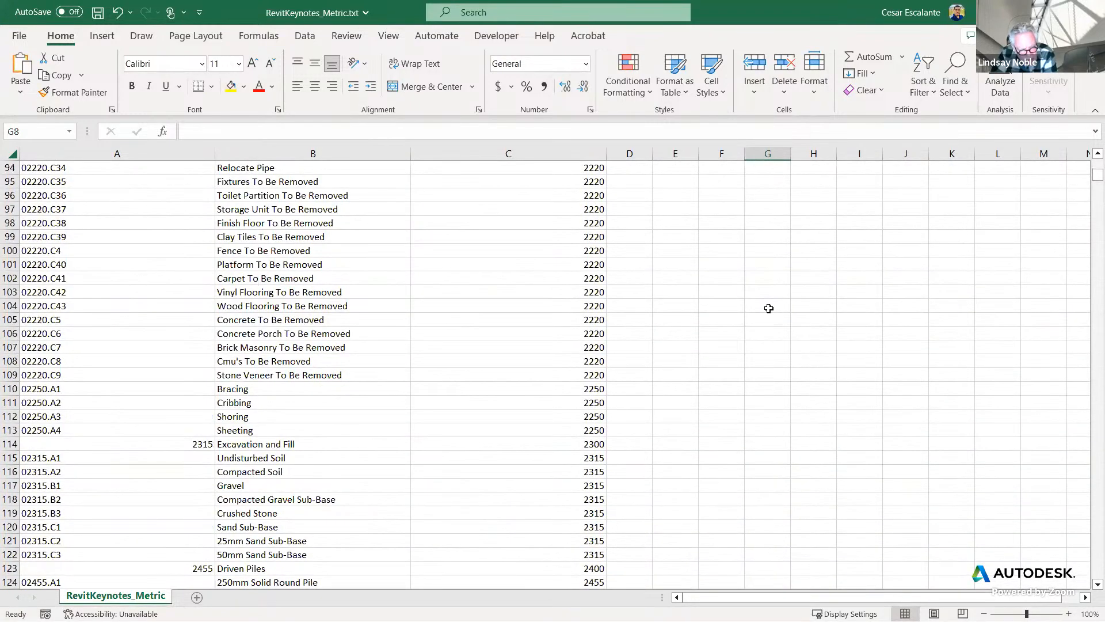
{"action": "scroll", "coordinate": [770, 308], "scroll_direction": "down", "scroll_amount": 9}
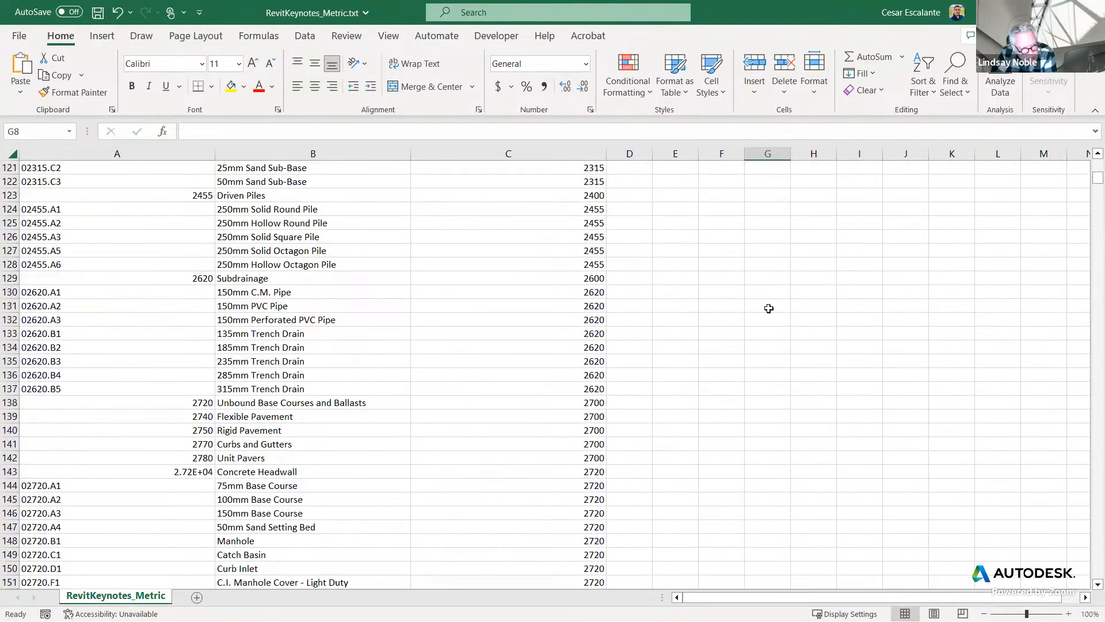
{"action": "scroll", "coordinate": [769, 309], "scroll_direction": "down", "scroll_amount": 3}
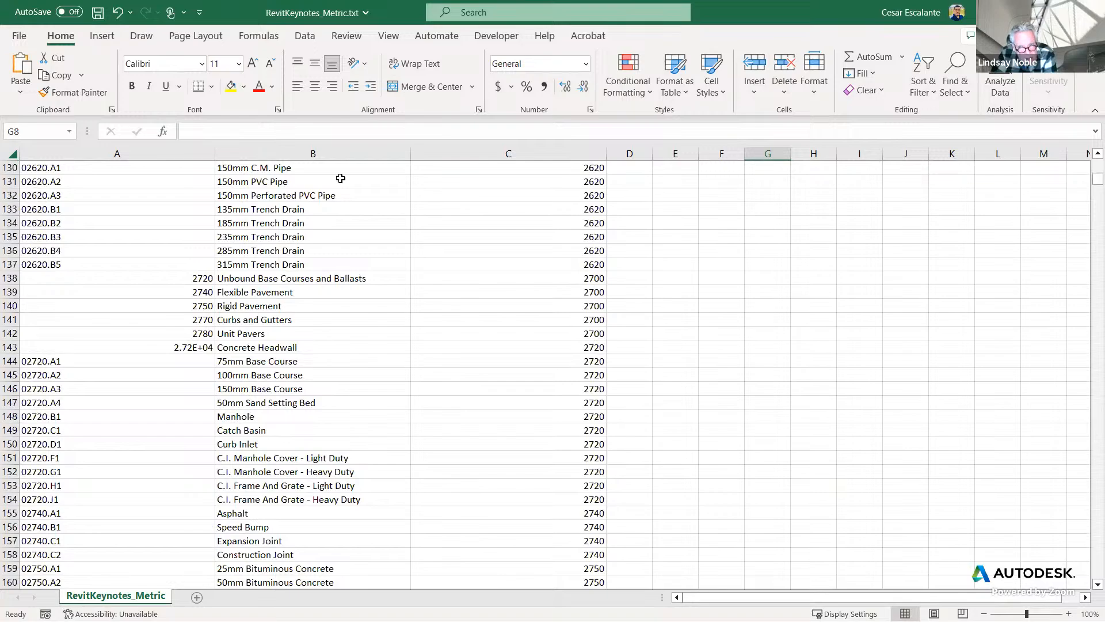
{"action": "left_click", "coordinate": [23, 36]}
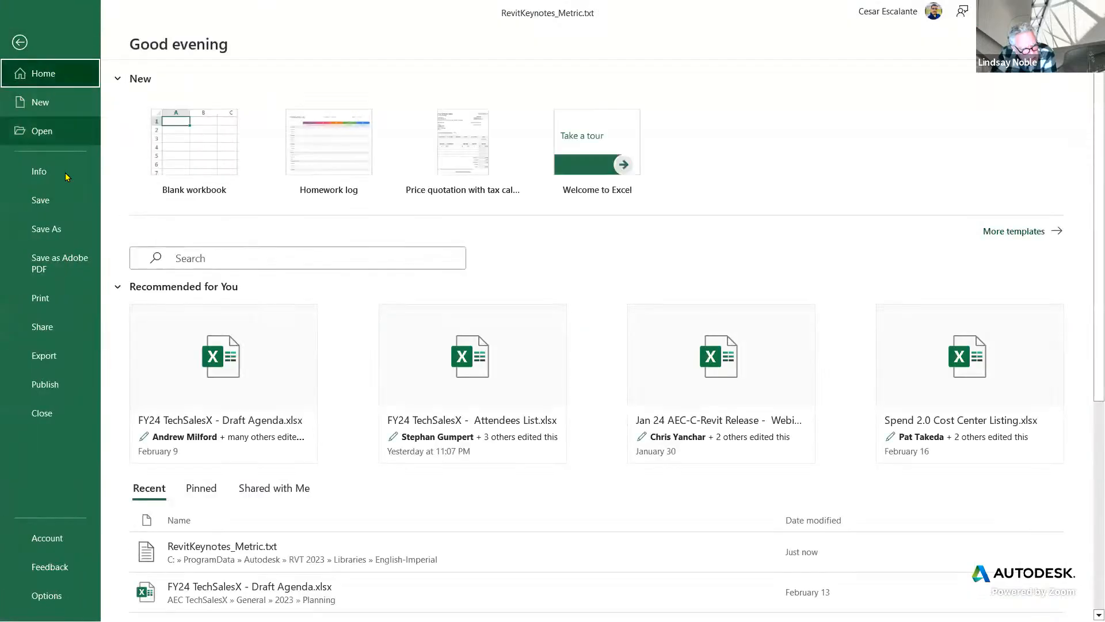
{"action": "left_click", "coordinate": [49, 229]}
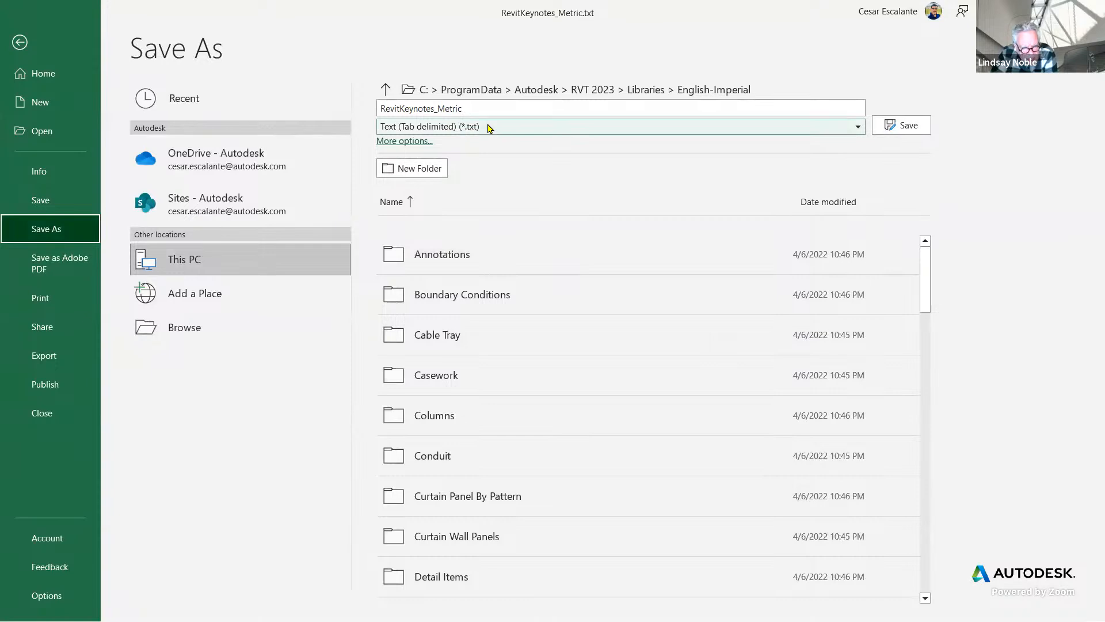
{"action": "left_click", "coordinate": [908, 125]}
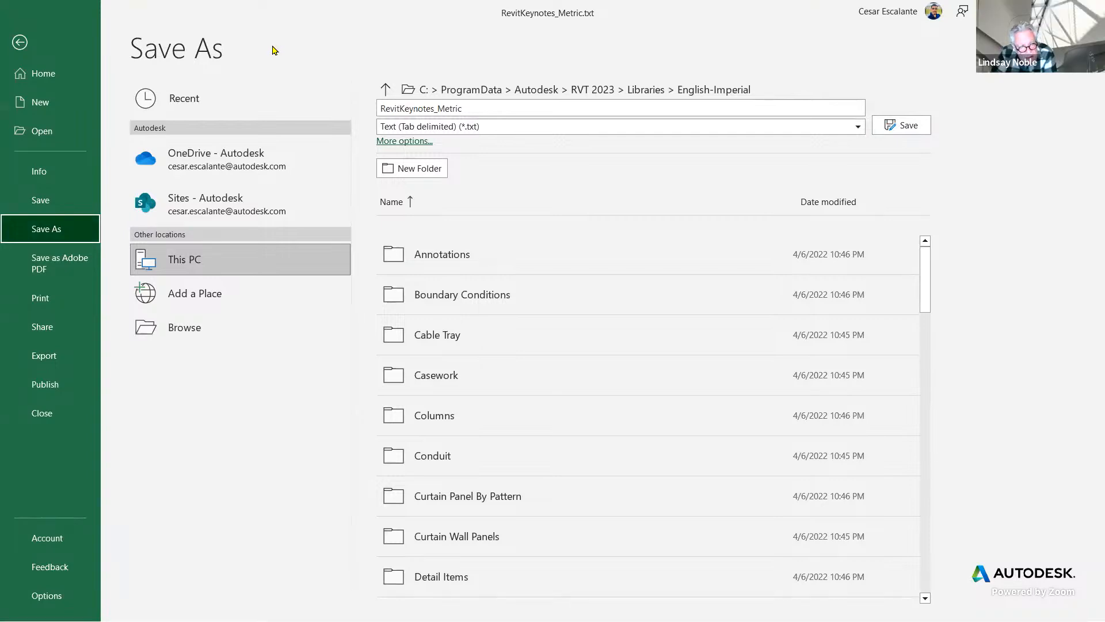
{"action": "left_click", "coordinate": [21, 42]}
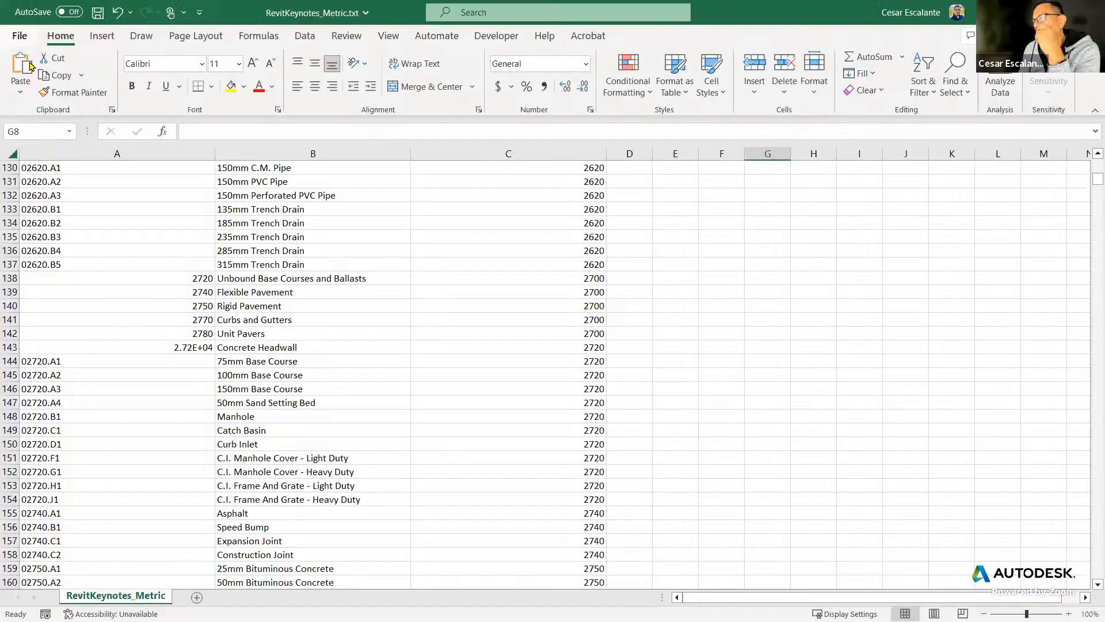
Examine the keynote rows from the division headings down to the 02780 paver entries, and go back to row 1.
{"action": "scroll", "coordinate": [738, 318], "scroll_direction": "up", "scroll_amount": 12}
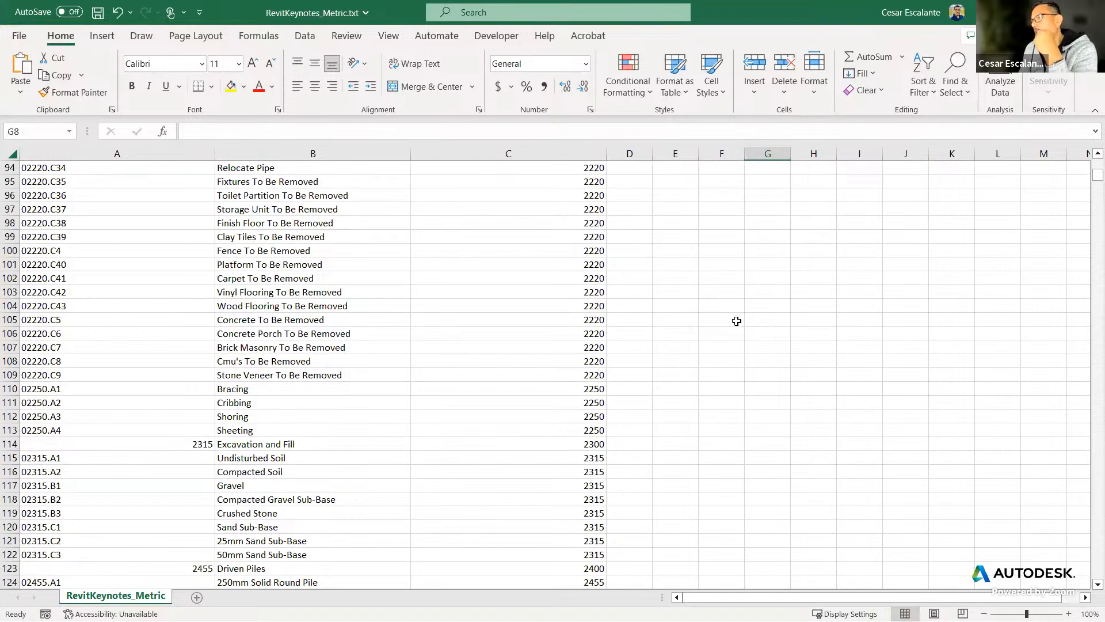
{"action": "scroll", "coordinate": [736, 322], "scroll_direction": "up", "scroll_amount": 4}
{"action": "scroll", "coordinate": [736, 323], "scroll_direction": "up", "scroll_amount": 18}
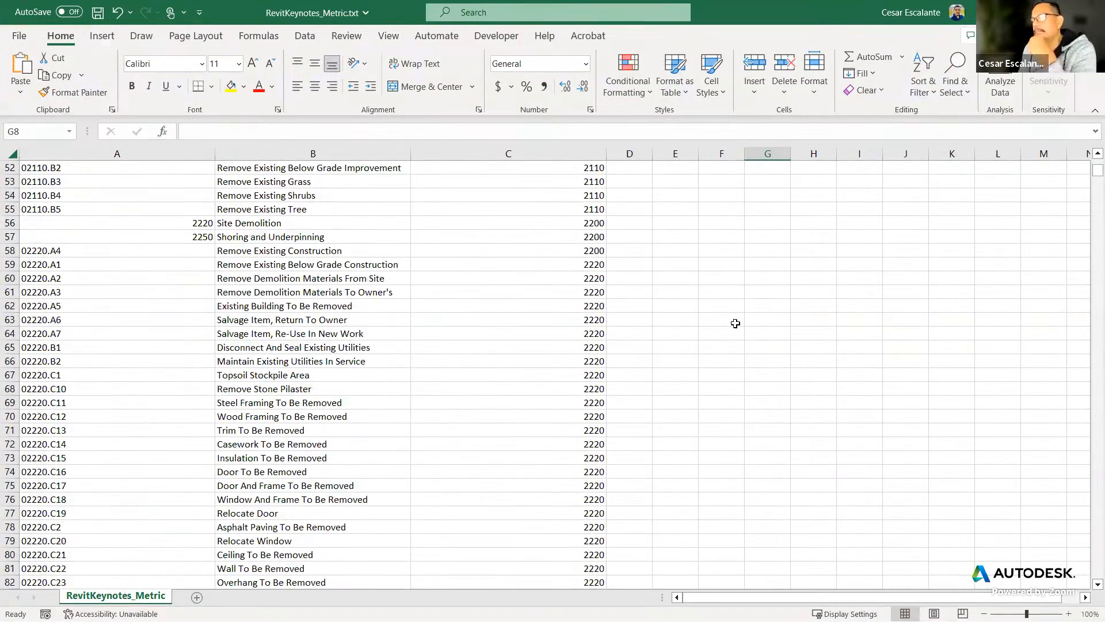
{"action": "scroll", "coordinate": [736, 323], "scroll_direction": "up", "scroll_amount": 9}
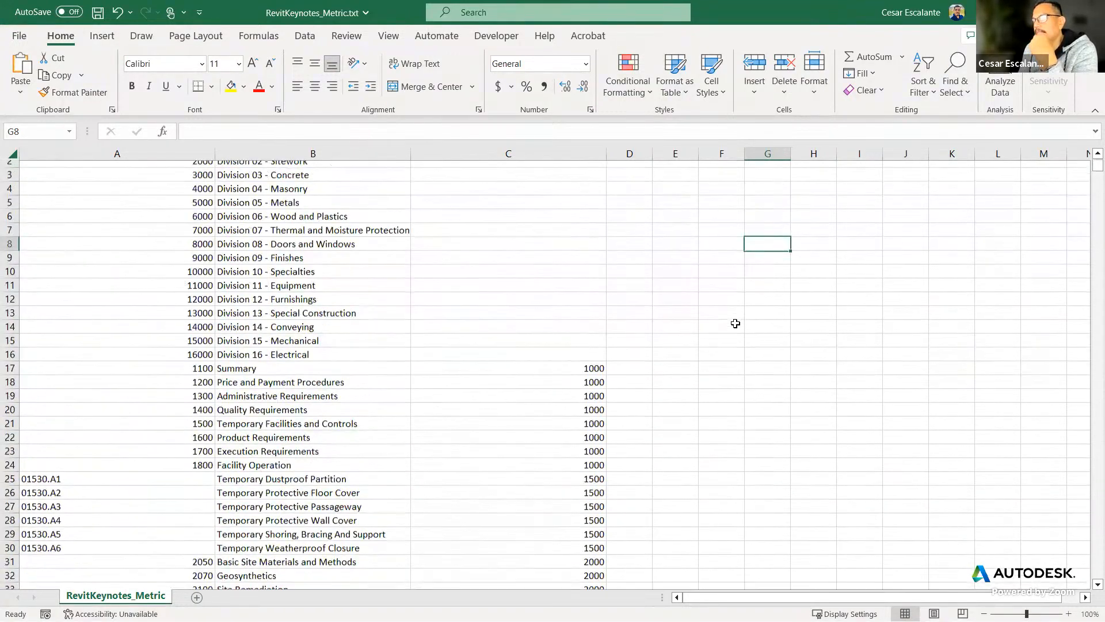
{"action": "scroll", "coordinate": [735, 323], "scroll_direction": "down", "scroll_amount": 20}
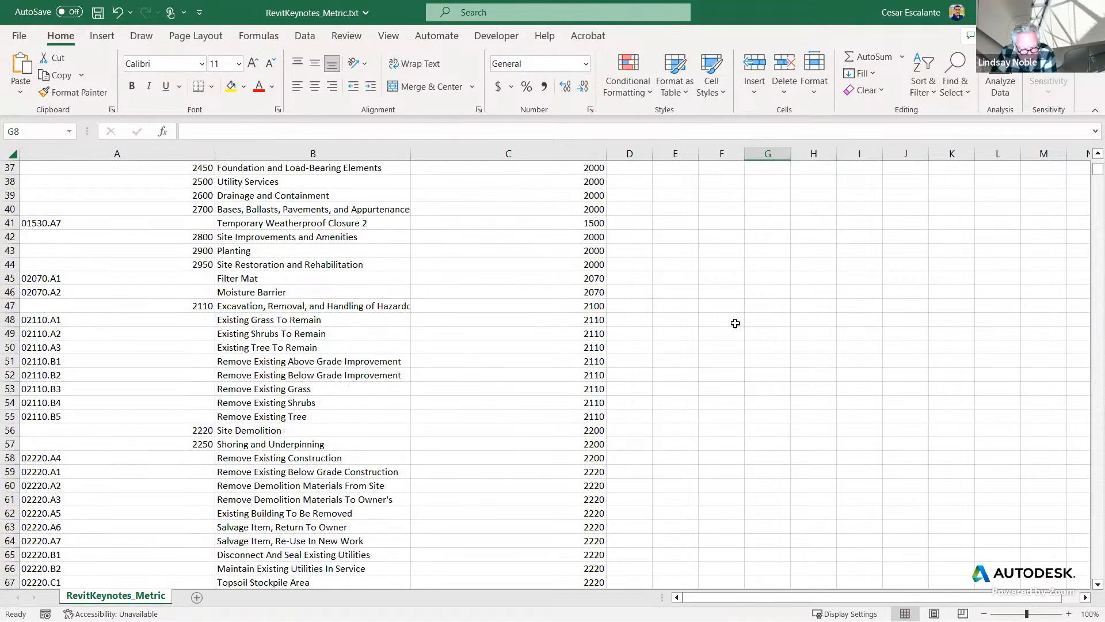
{"action": "scroll", "coordinate": [736, 323], "scroll_direction": "down", "scroll_amount": 20}
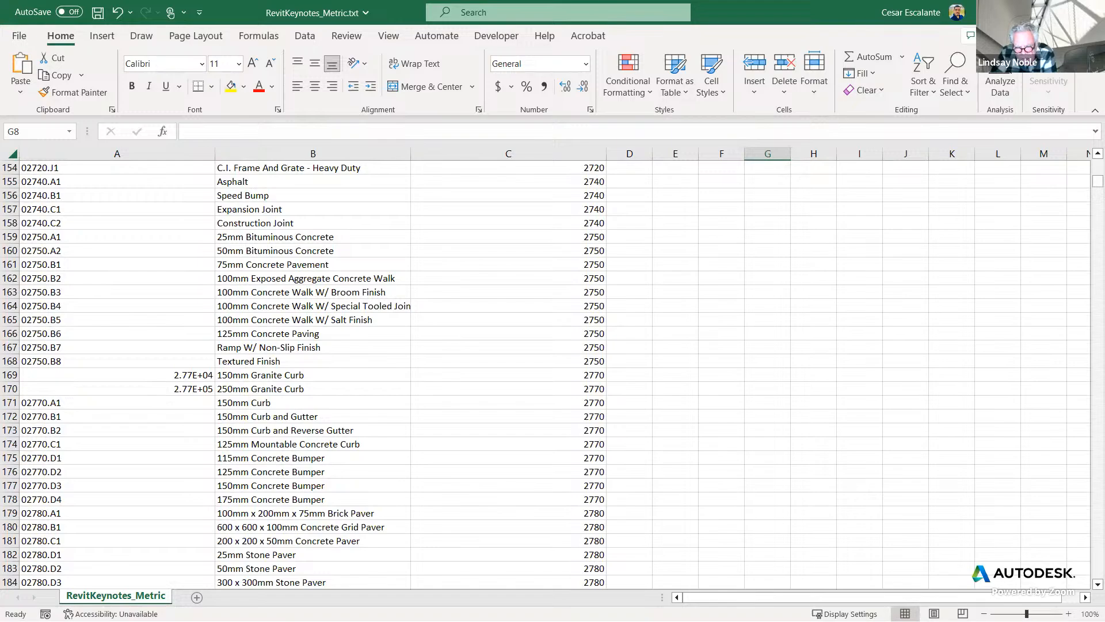
{"action": "left_click_drag", "start_coordinate": [1098, 181], "coordinate": [1071, 170]}
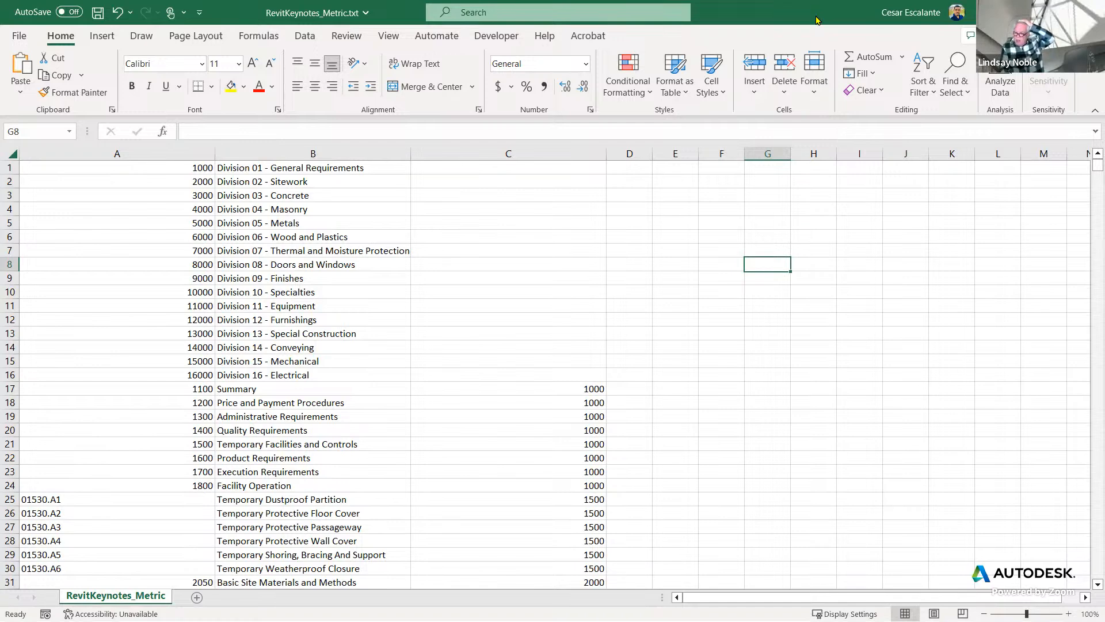
Close the Excel keynote sheet without saving changes and reopen RevitKeynotes_Metric.txt from File Explorer in Notepad.
{"action": "double_click", "coordinate": [816, 21]}
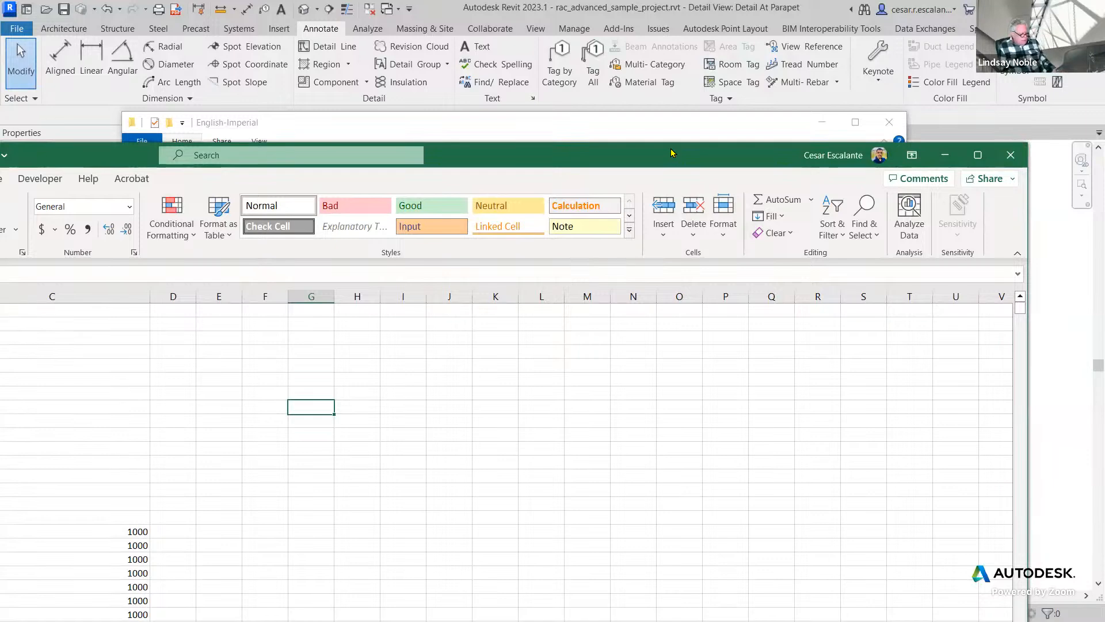
{"action": "left_click_drag", "start_coordinate": [672, 153], "coordinate": [601, 124]}
{"action": "left_click", "coordinate": [940, 126]}
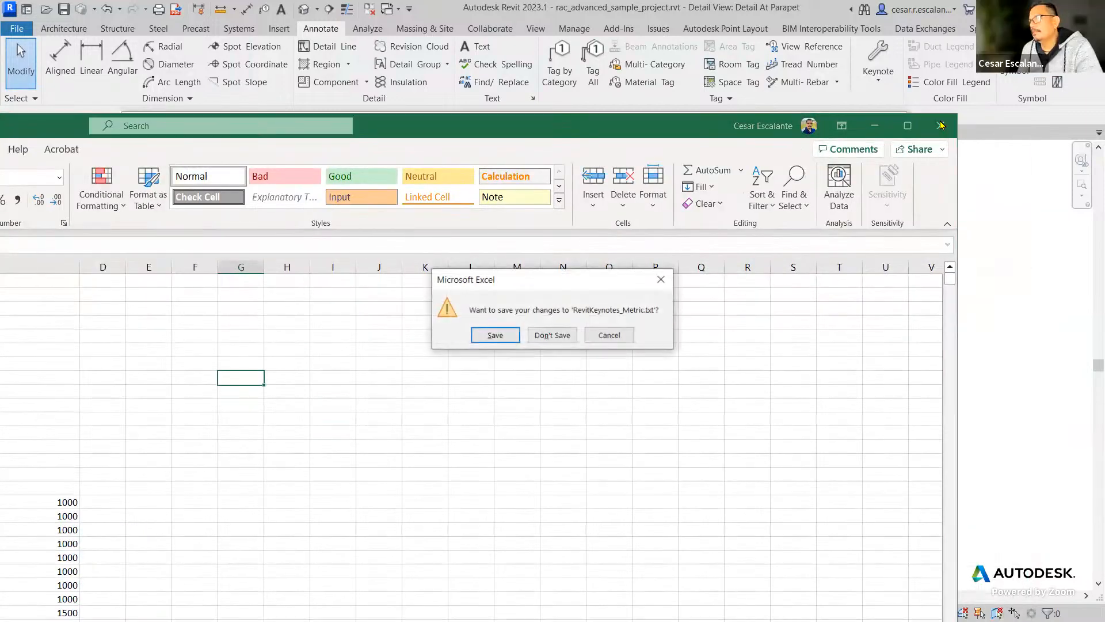
{"action": "left_click", "coordinate": [564, 337]}
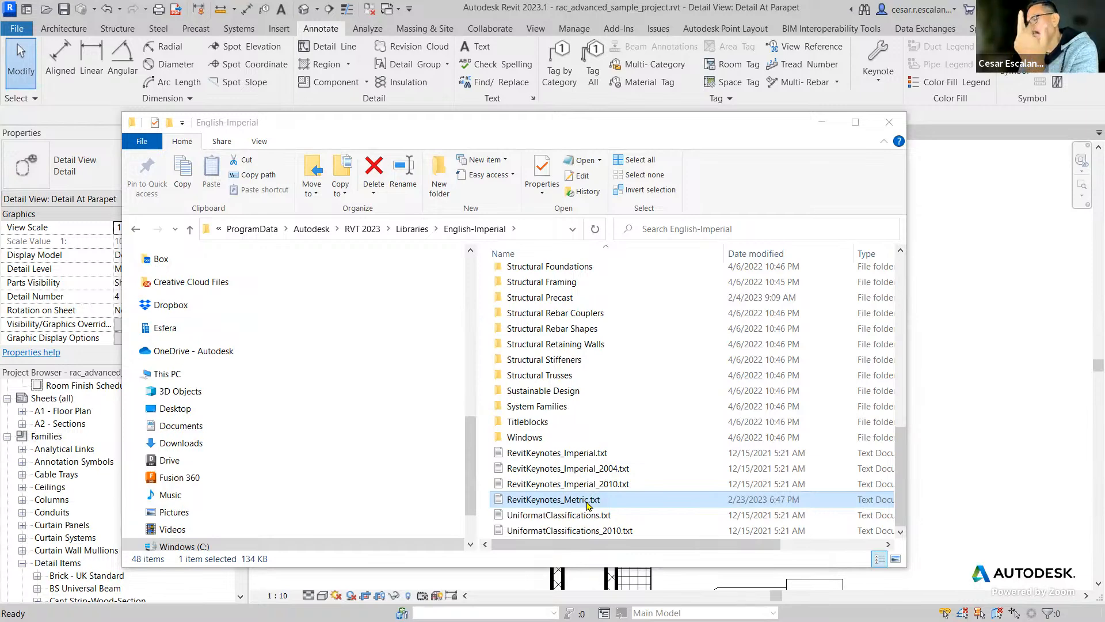
{"action": "double_click", "coordinate": [588, 499]}
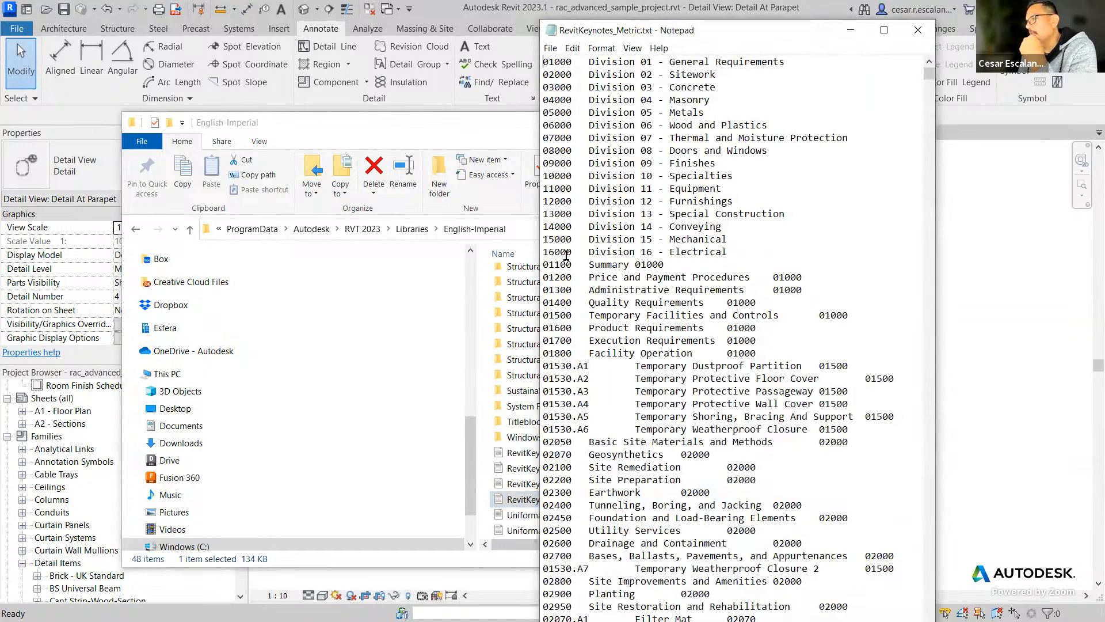
Highlight the 16000 key in the keynote text file, then close Notepad and return to the Detail At Parapet view in Revit.
{"action": "left_click_drag", "start_coordinate": [574, 248], "coordinate": [533, 250]}
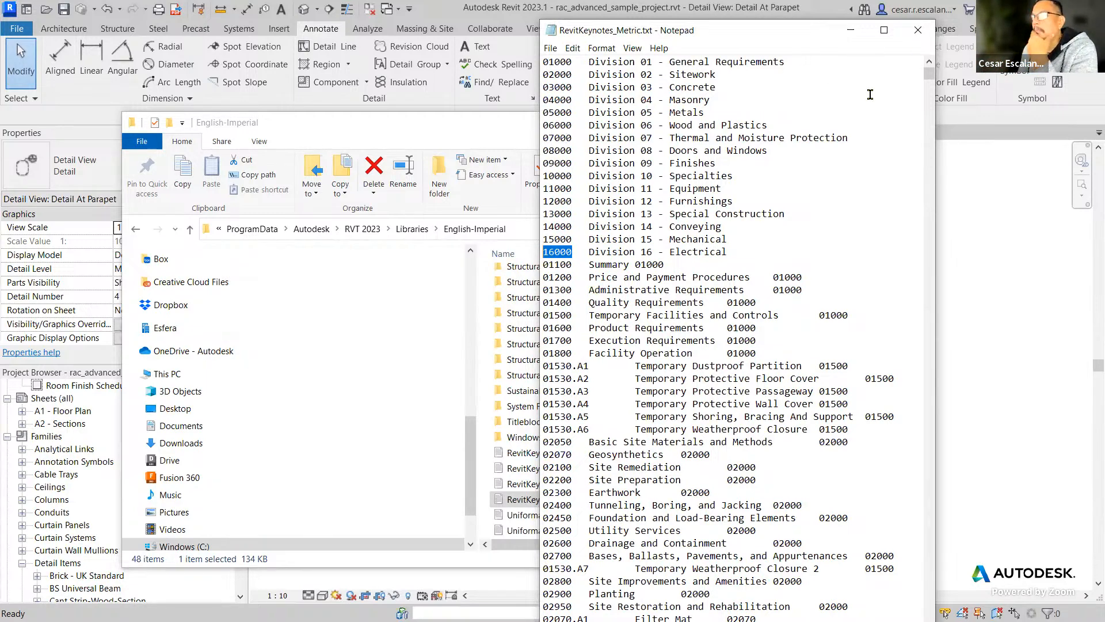
{"action": "left_click", "coordinate": [923, 29]}
{"action": "left_click", "coordinate": [901, 122]}
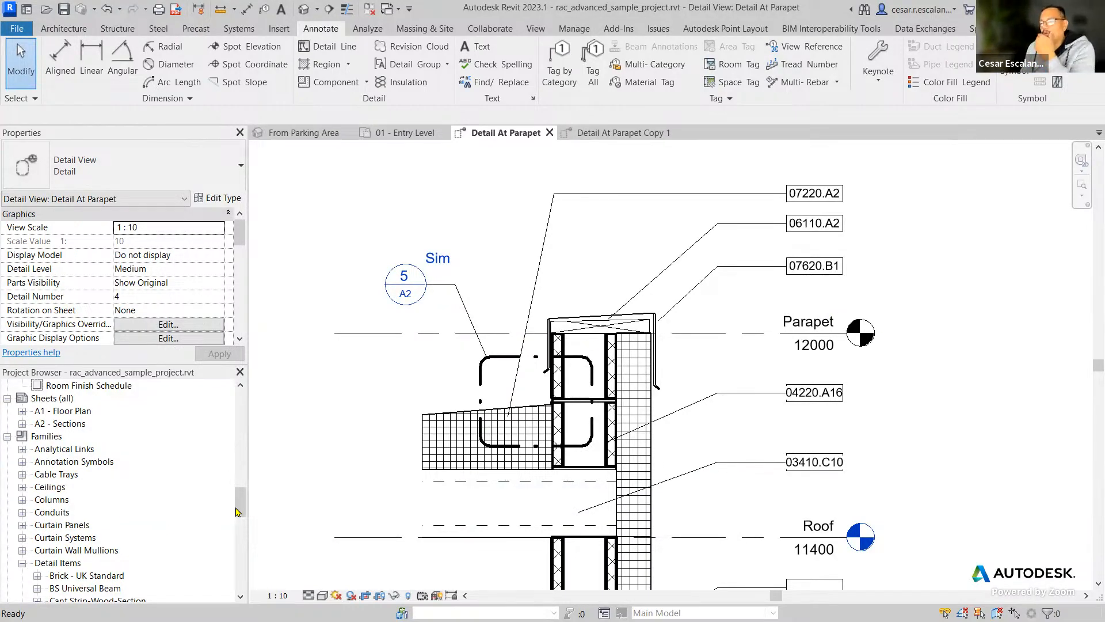
Open the 01 - Entry Level floor plan and the Section Through Main Stair building section.
{"action": "left_click_drag", "start_coordinate": [241, 502], "coordinate": [249, 411]}
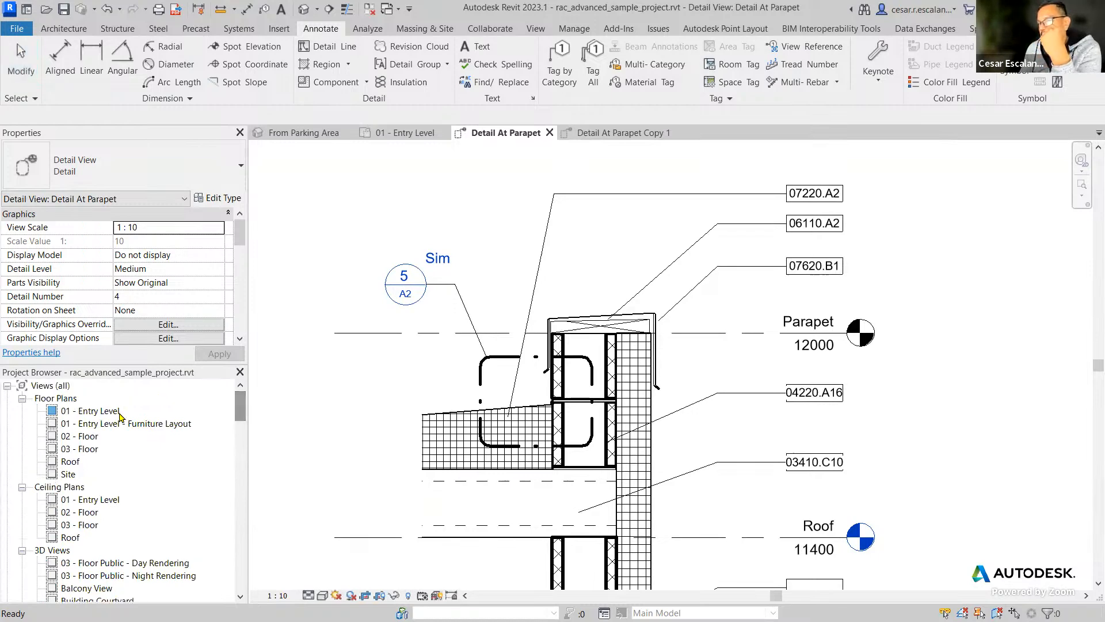
{"action": "double_click", "coordinate": [121, 412]}
{"action": "scroll", "coordinate": [133, 480], "scroll_direction": "down", "scroll_amount": 3}
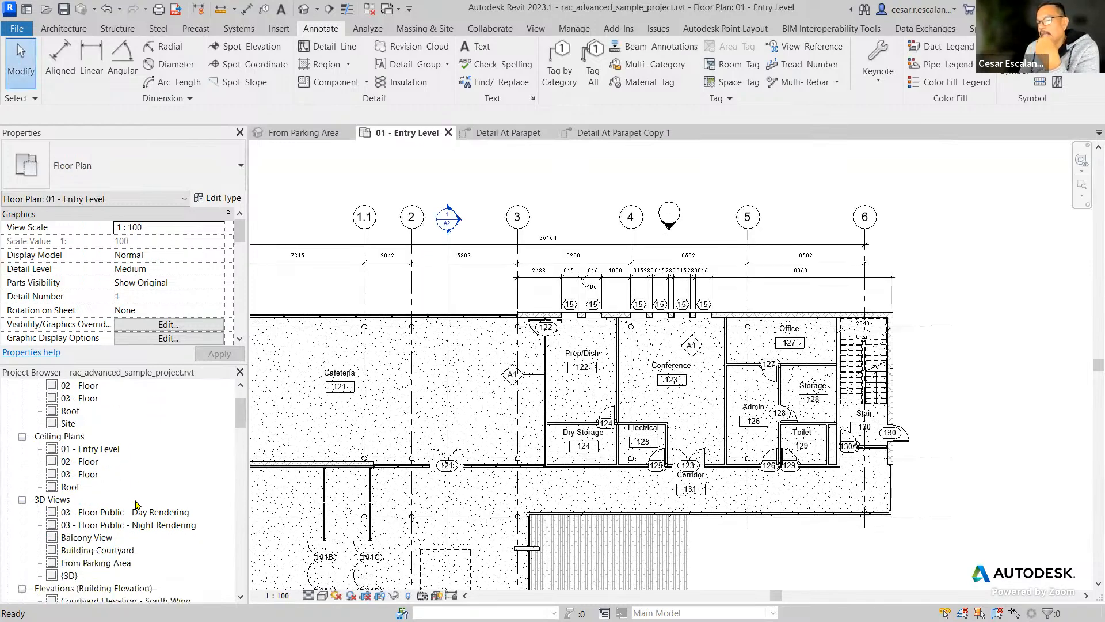
{"action": "left_click_drag", "start_coordinate": [241, 419], "coordinate": [241, 445]}
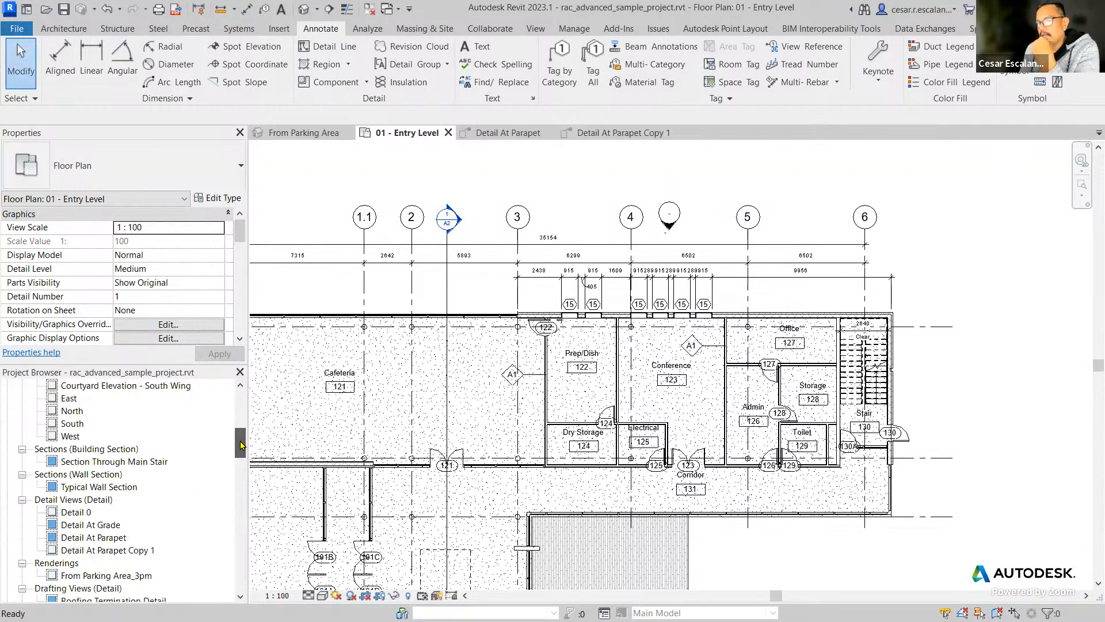
{"action": "left_click", "coordinate": [118, 462]}
{"action": "double_click", "coordinate": [123, 467]}
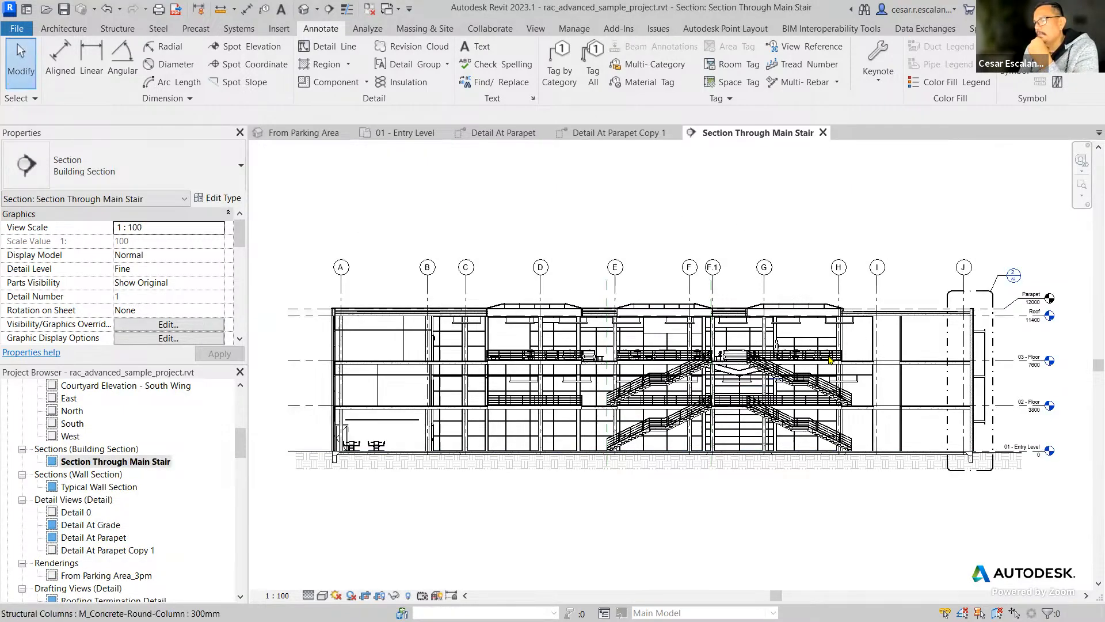
Turn on Thin Lines in the section and check the Exterior - Insulation on Masonry wall below the roof edge.
{"action": "scroll", "coordinate": [945, 324], "scroll_direction": "up", "scroll_amount": 2}
{"action": "scroll", "coordinate": [996, 325], "scroll_direction": "up", "scroll_amount": 6}
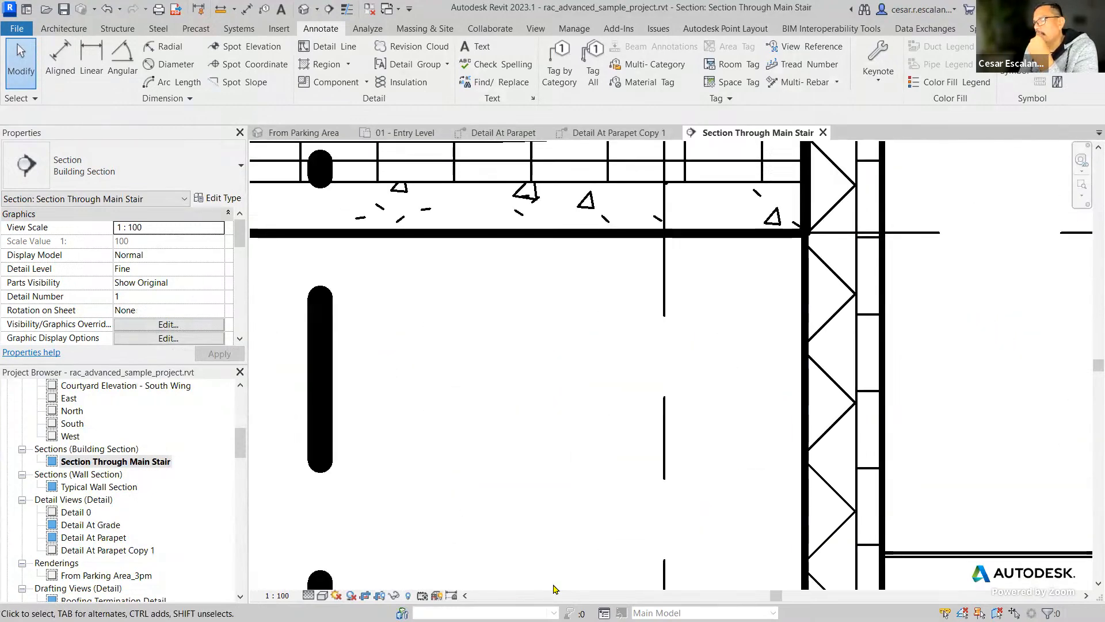
{"action": "left_click", "coordinate": [347, 8]}
{"action": "middle_click_drag", "start_coordinate": [926, 397], "coordinate": [698, 416]}
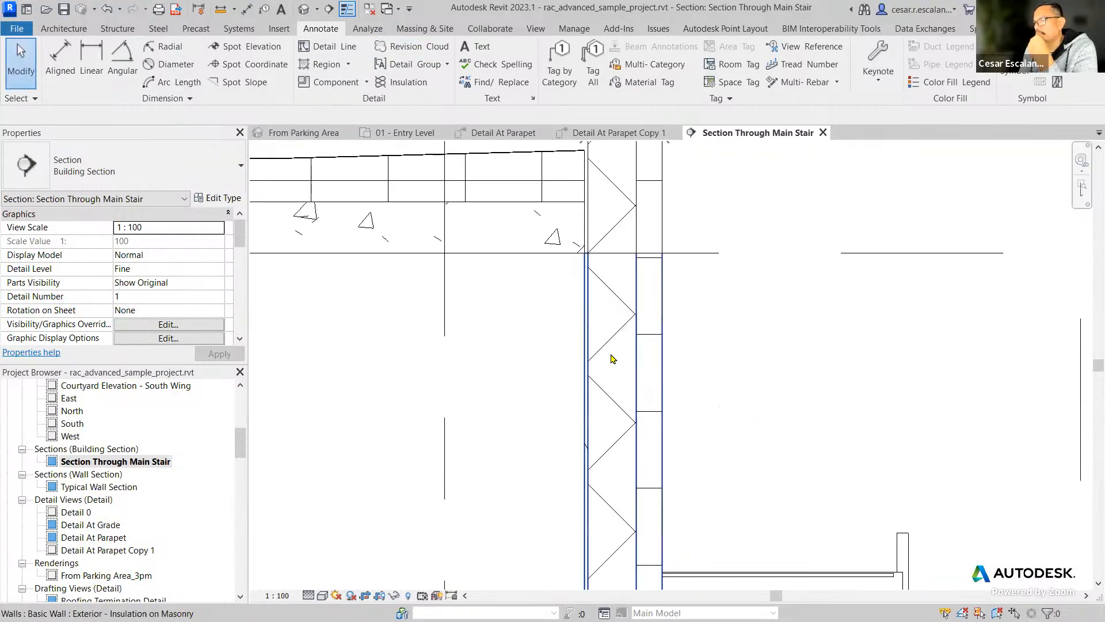
{"action": "left_click", "coordinate": [593, 376]}
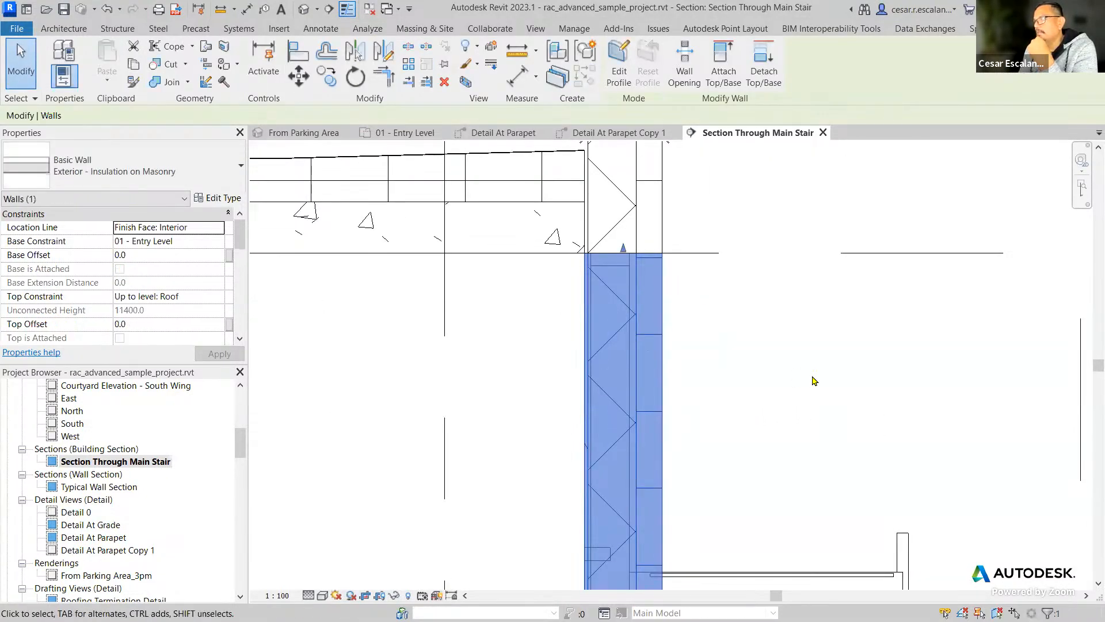
{"action": "left_click", "coordinate": [772, 371]}
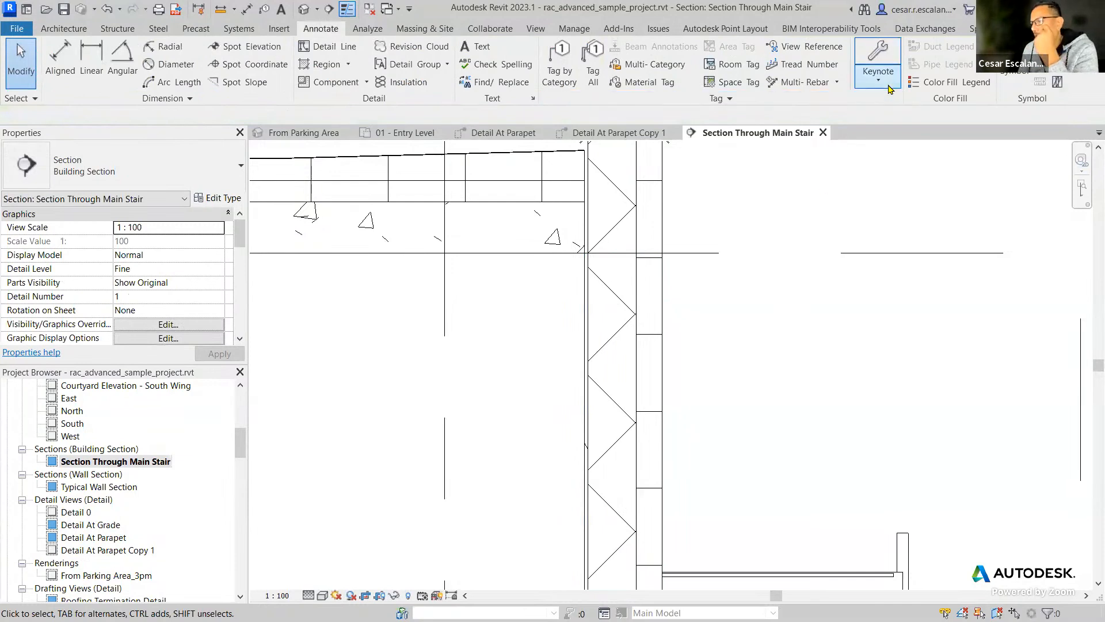
Try to place an element keynote on the exterior wall without choosing a key value, and delete the blank tag.
{"action": "left_click", "coordinate": [879, 75]}
{"action": "left_click", "coordinate": [861, 104]}
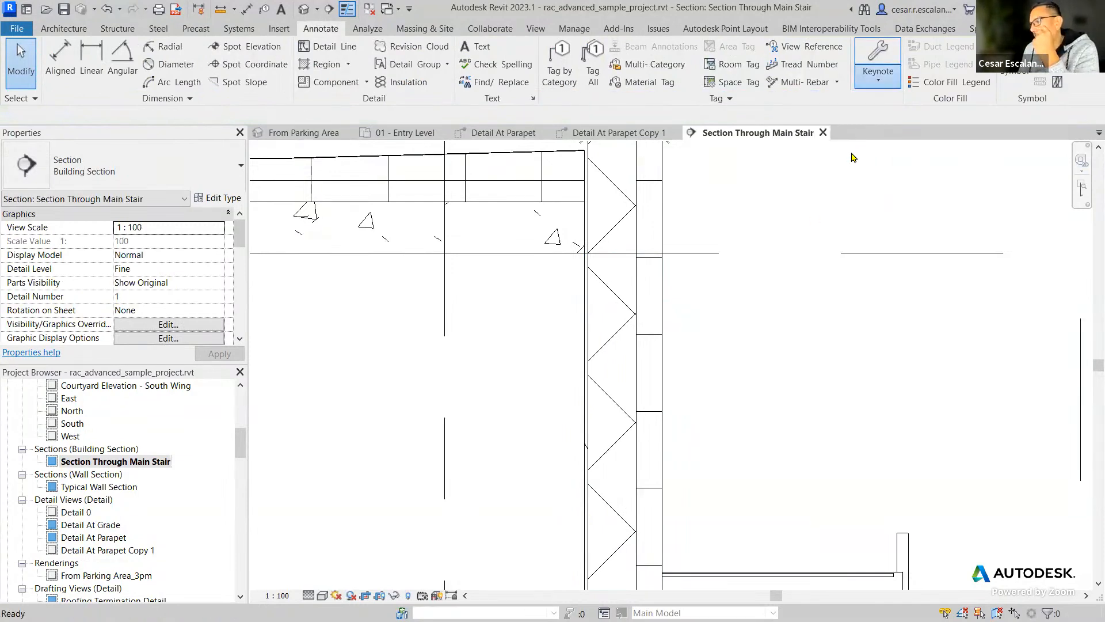
{"action": "left_click", "coordinate": [626, 378]}
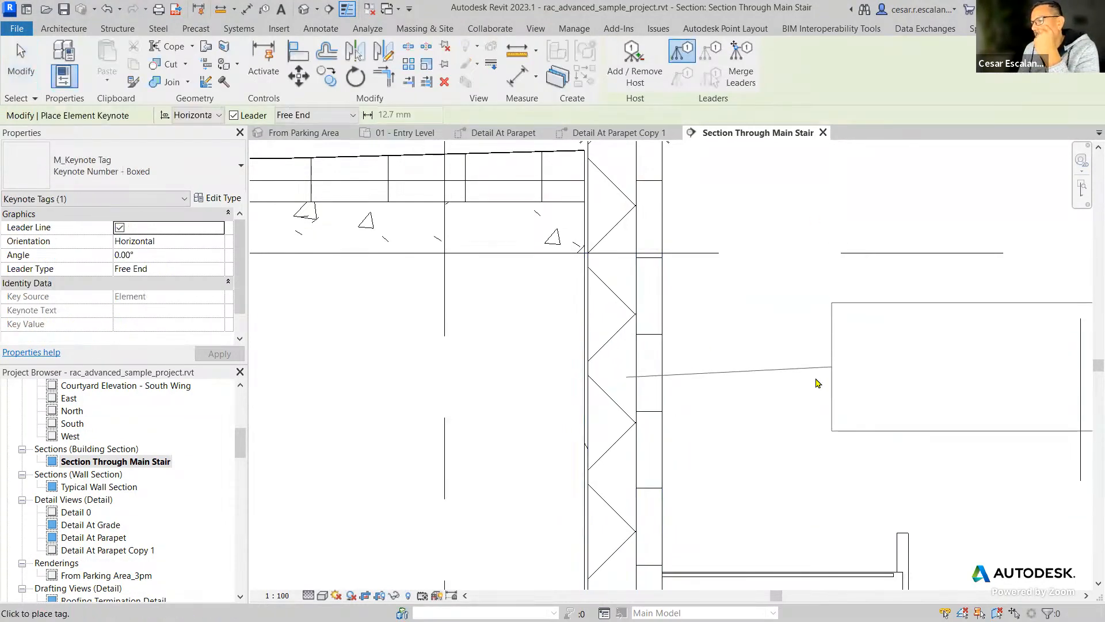
{"action": "left_click", "coordinate": [854, 385]}
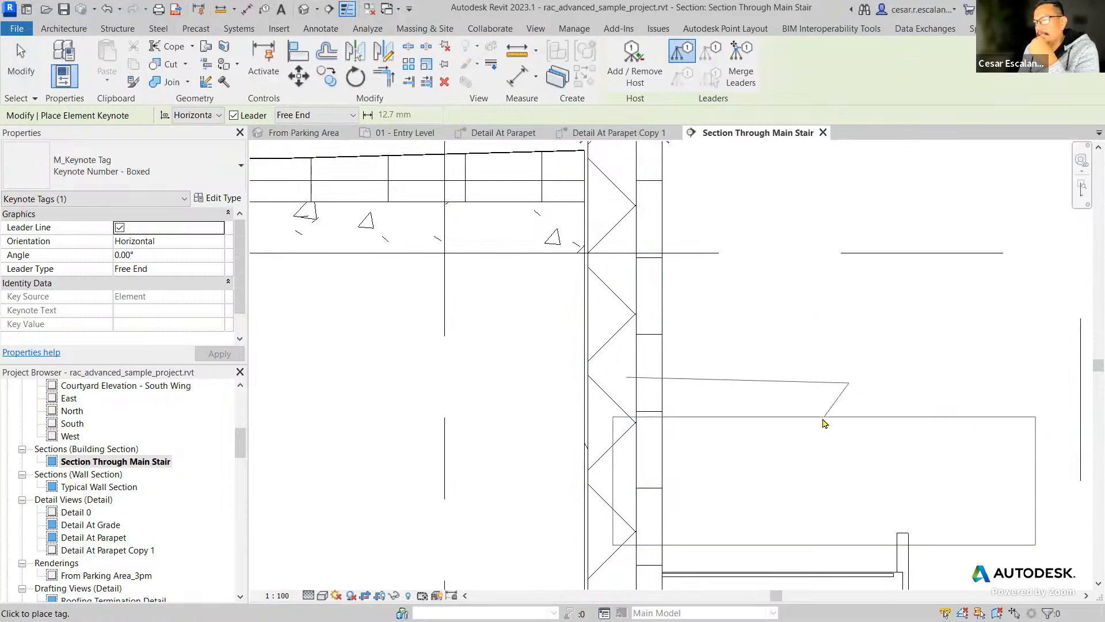
{"action": "middle_click_drag", "start_coordinate": [929, 357], "coordinate": [653, 387]}
{"action": "left_click", "coordinate": [717, 415]}
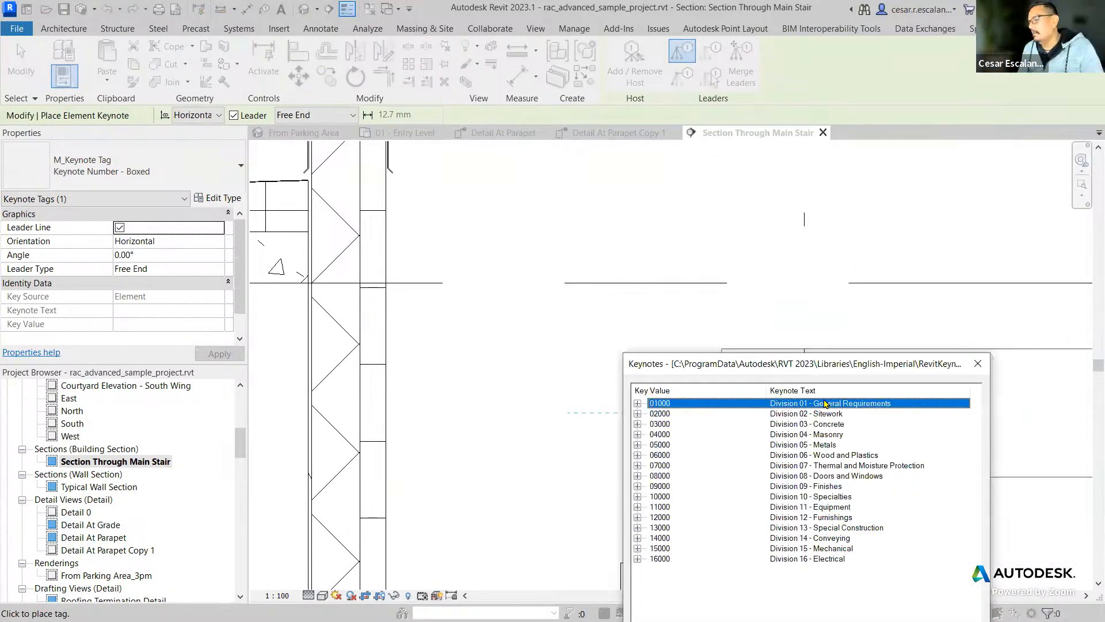
{"action": "left_click", "coordinate": [978, 364]}
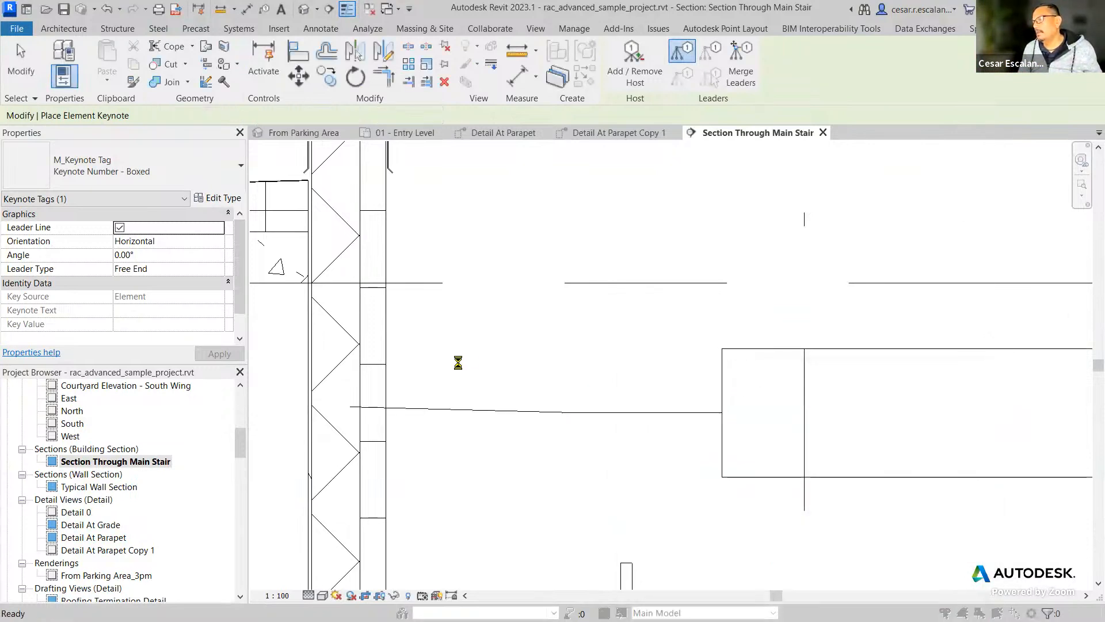
{"action": "left_click", "coordinate": [628, 373]}
{"action": "key", "text": "Escape"}
{"action": "key", "text": "Escape"}
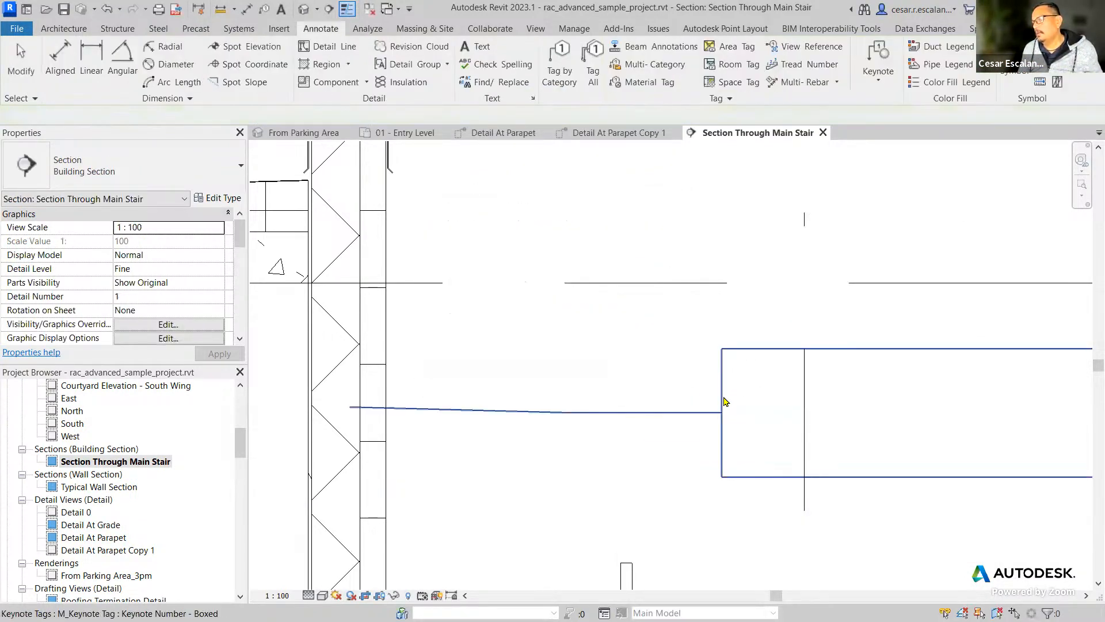
{"action": "left_click", "coordinate": [723, 400]}
{"action": "key", "text": "Delete"}
Check the Keynote parameter in the exterior wall's type properties and leave without changes.
{"action": "left_click", "coordinate": [387, 367]}
{"action": "left_click", "coordinate": [208, 198]}
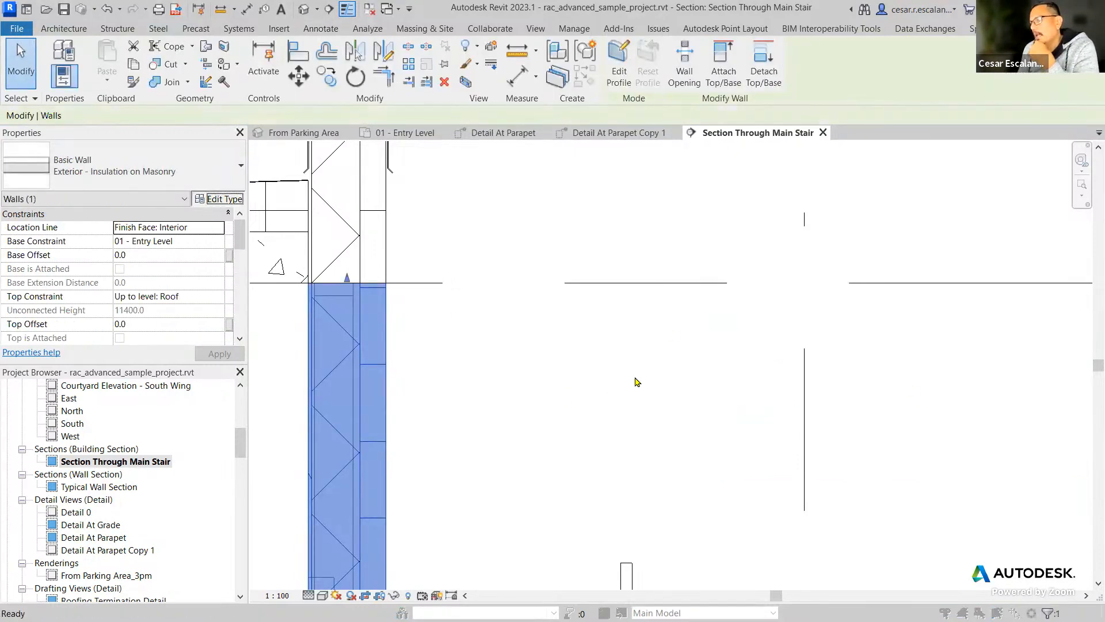
{"action": "left_click_drag", "start_coordinate": [458, 240], "coordinate": [460, 317]}
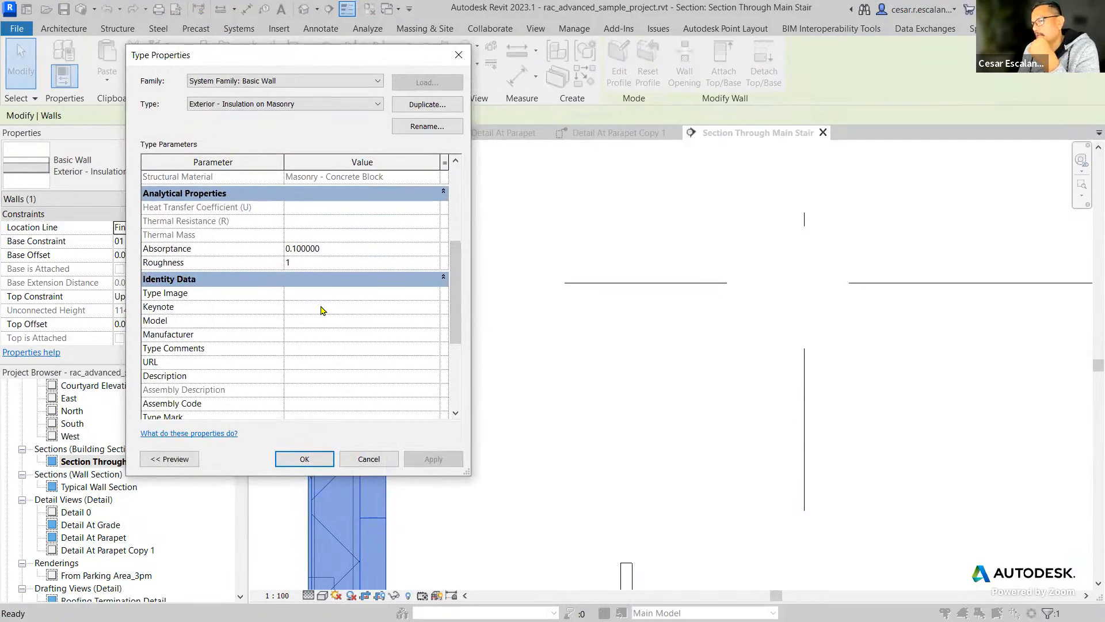
{"action": "left_click", "coordinate": [386, 460]}
{"action": "left_click", "coordinate": [623, 423]}
{"action": "middle_click_drag", "start_coordinate": [624, 422], "coordinate": [756, 394]}
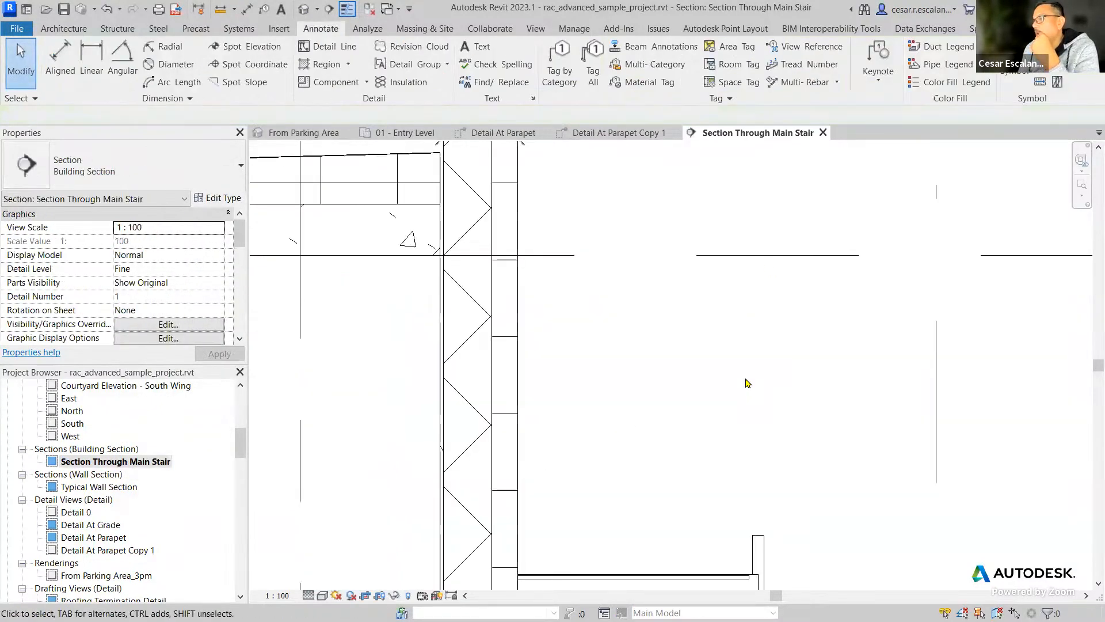
Place an element keynote with a horizontal leader on the exterior wall, using 05090 Metal Fastenings from Division 05 - Metals.
{"action": "left_click", "coordinate": [878, 54]}
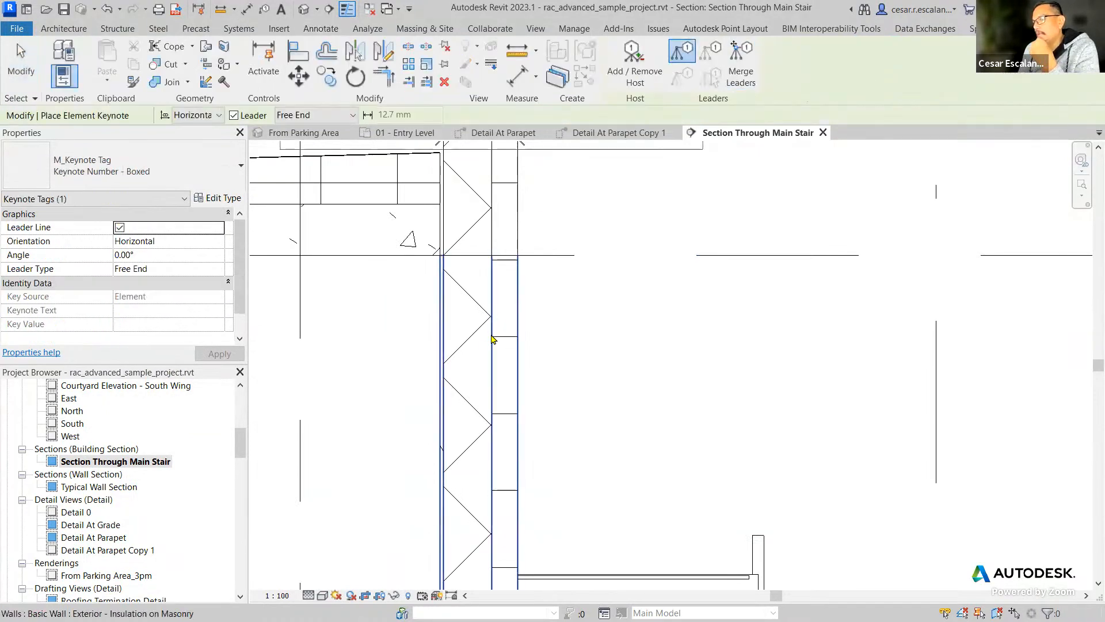
{"action": "left_click", "coordinate": [470, 375]}
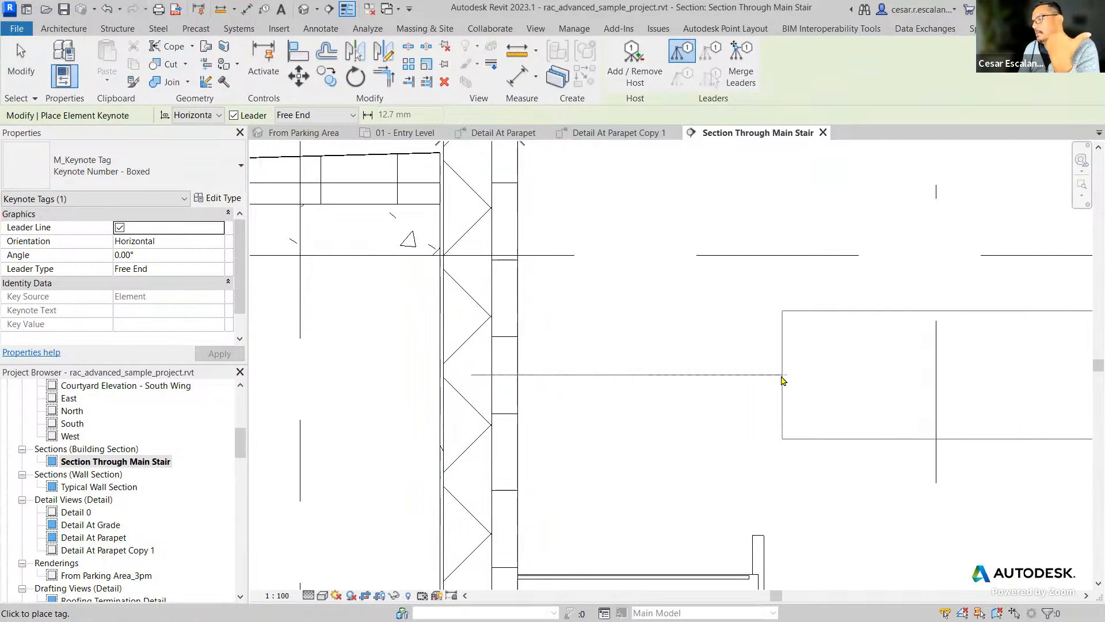
{"action": "left_click", "coordinate": [783, 380]}
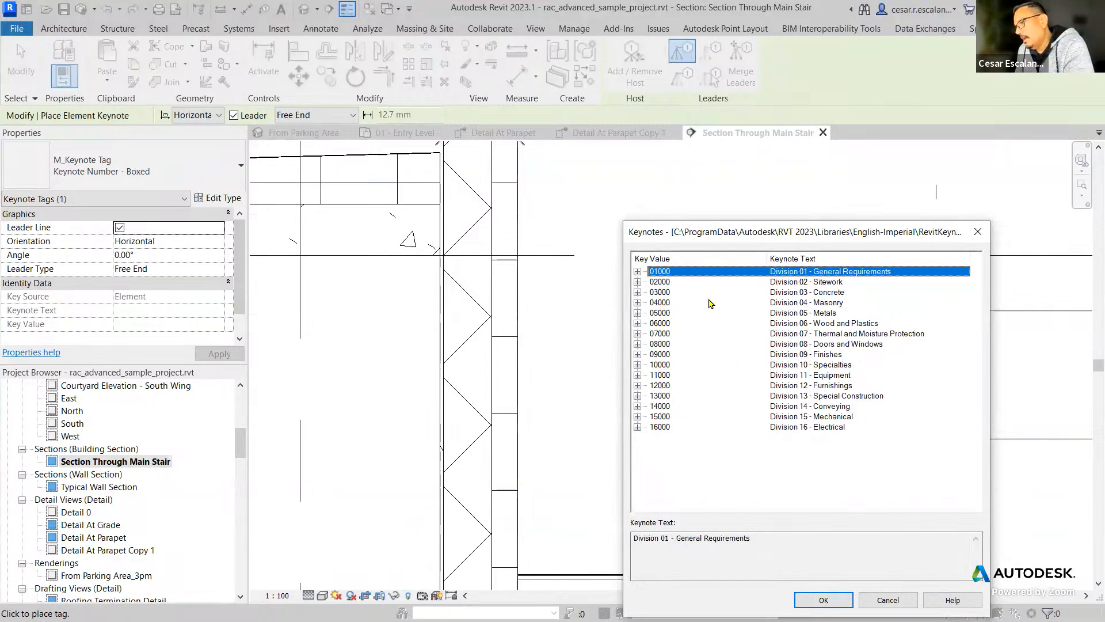
{"action": "left_click", "coordinate": [638, 312]}
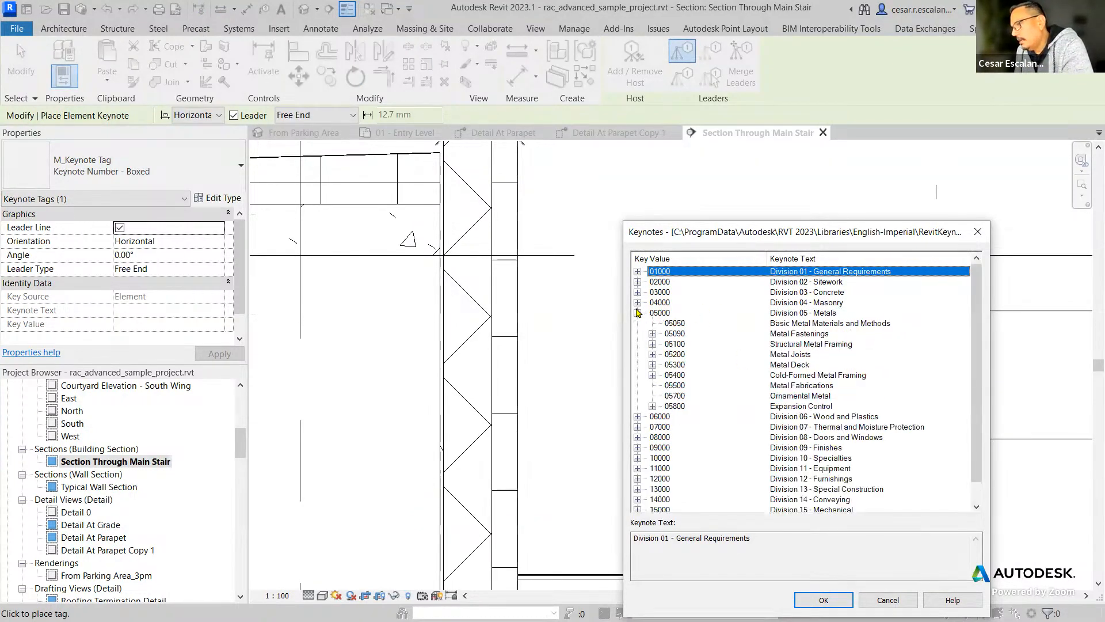
{"action": "left_click", "coordinate": [684, 334]}
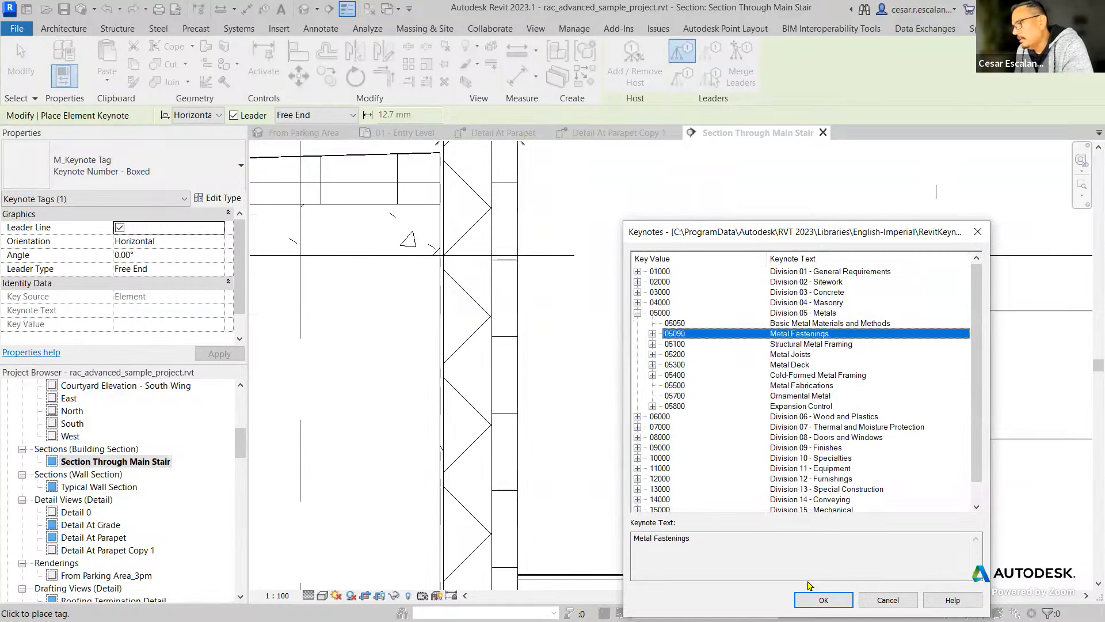
{"action": "left_click", "coordinate": [823, 598]}
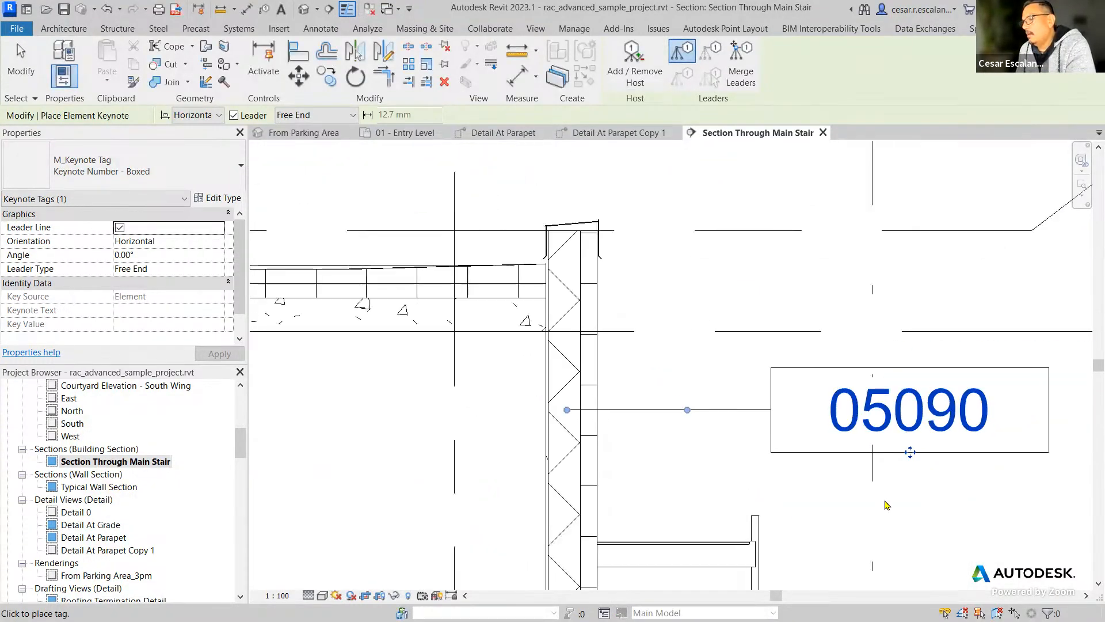
{"action": "key", "text": "Escape"}
{"action": "key", "text": "Escape"}
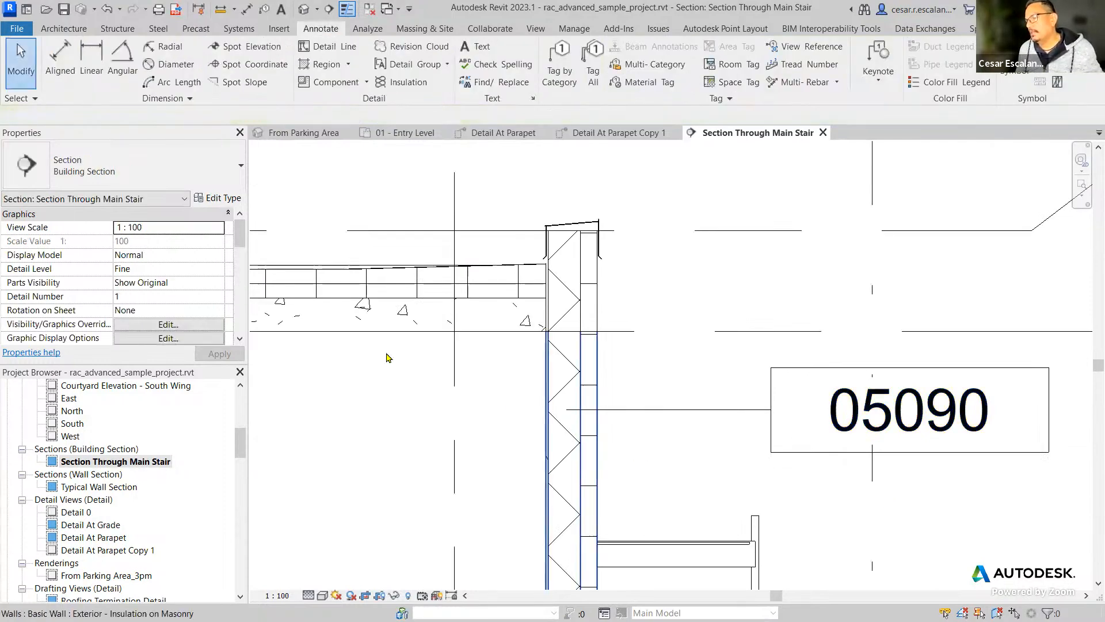
Review the Keynote value under Identity Data in the tagged wall's type properties and cancel out.
{"action": "left_click", "coordinate": [547, 403]}
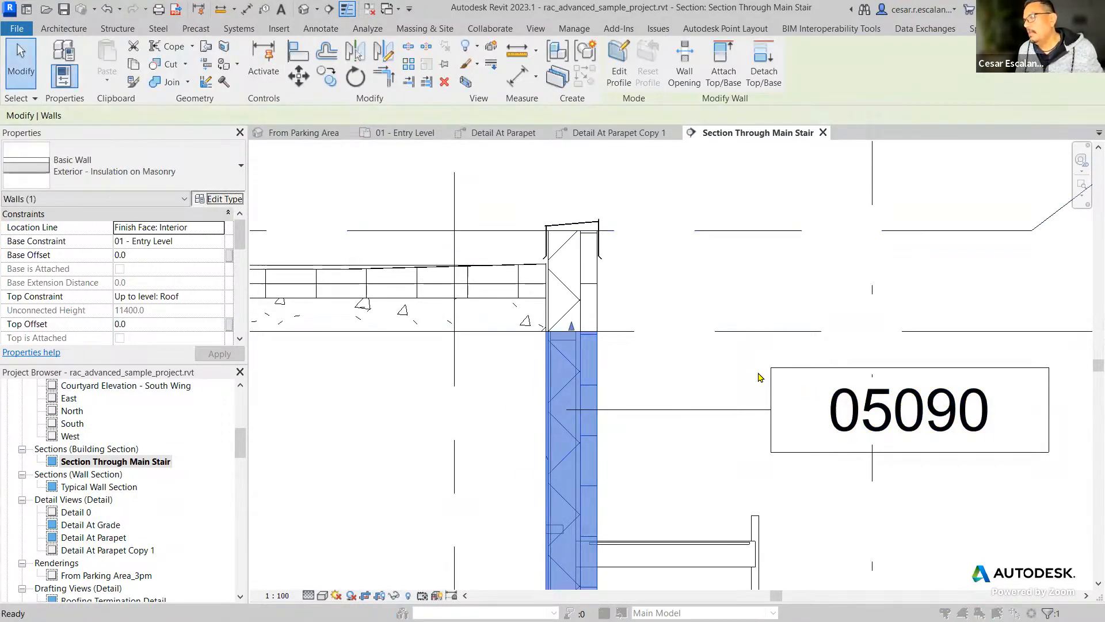
{"action": "left_click", "coordinate": [219, 199]}
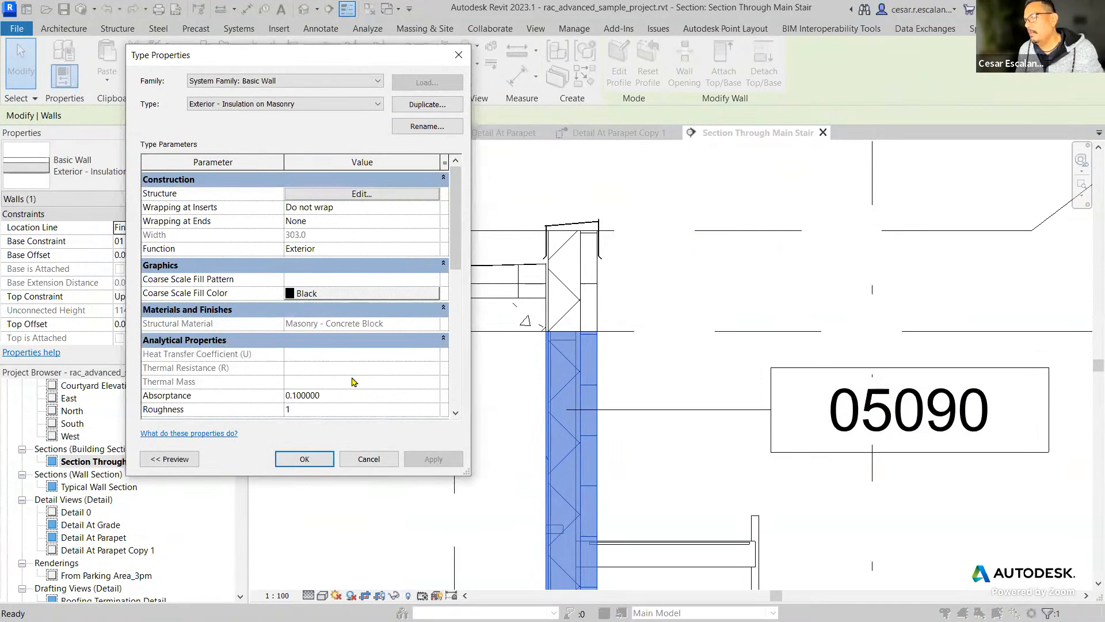
{"action": "scroll", "coordinate": [429, 321], "scroll_direction": "down", "scroll_amount": 3}
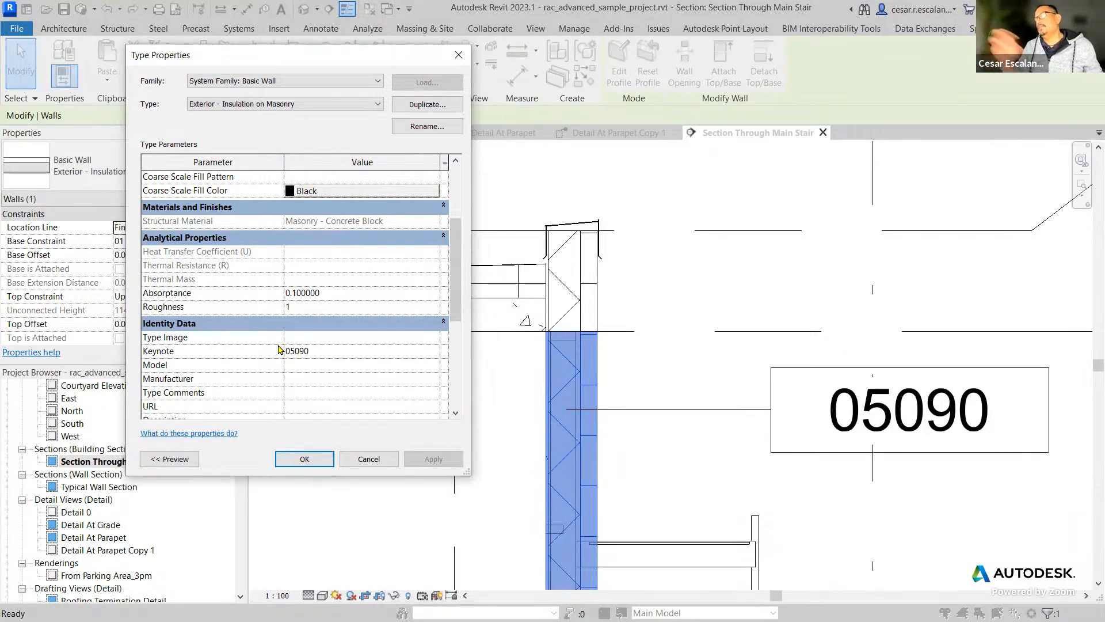
{"action": "left_click", "coordinate": [368, 459]}
{"action": "left_click", "coordinate": [492, 406]}
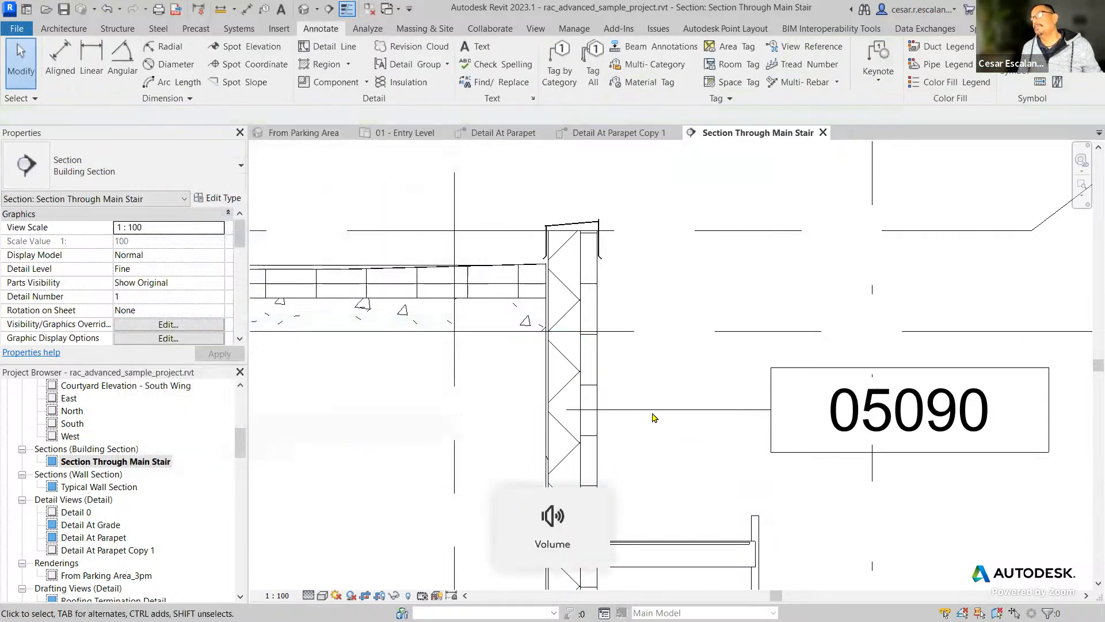
Open the structure of the Exterior - Insulation on Masonry wall type and widen the layer table so the material names are readable.
{"action": "middle_click_drag", "start_coordinate": [629, 421], "coordinate": [625, 345]}
{"action": "scroll", "coordinate": [625, 345], "scroll_direction": "up", "scroll_amount": 6}
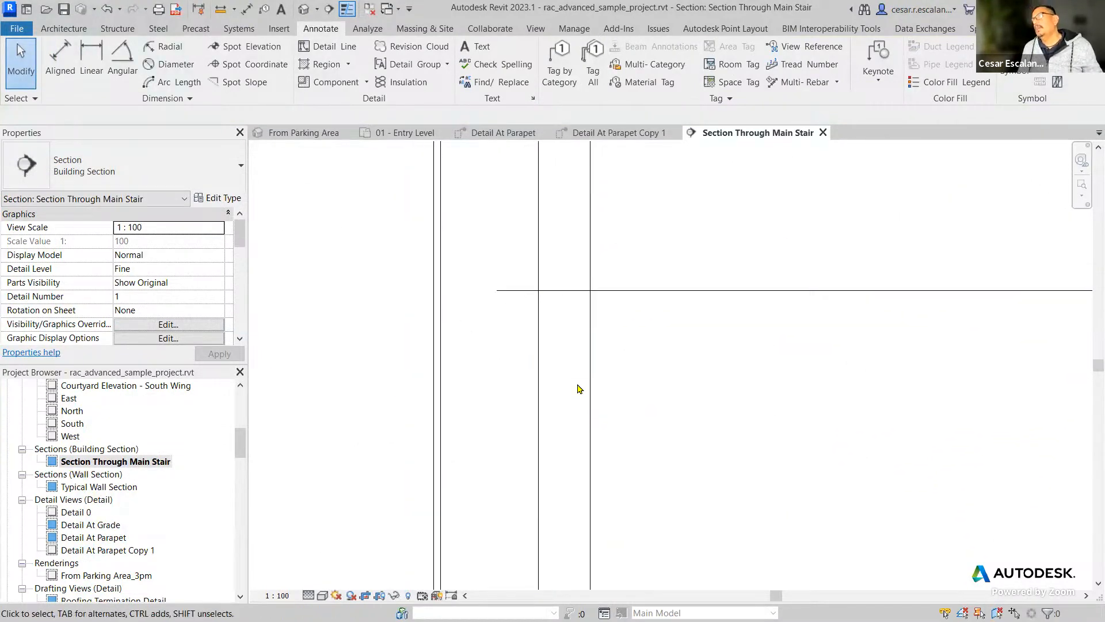
{"action": "scroll", "coordinate": [578, 389], "scroll_direction": "down", "scroll_amount": 4}
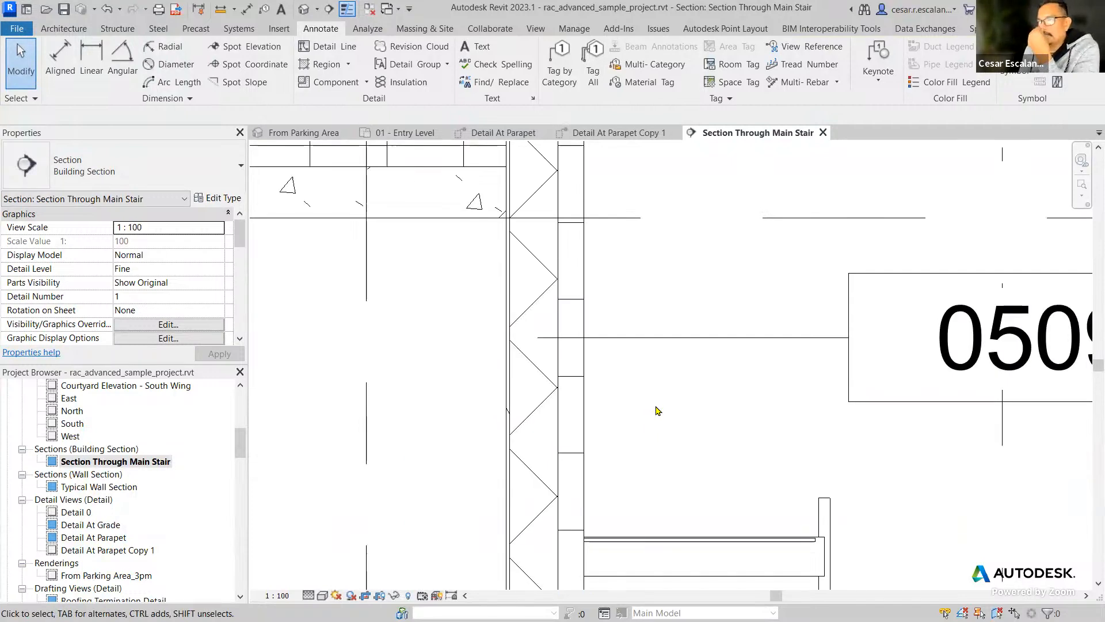
{"action": "middle_click_drag", "start_coordinate": [755, 388], "coordinate": [544, 306]}
{"action": "middle_click_drag", "start_coordinate": [647, 401], "coordinate": [702, 396]}
{"action": "scroll", "coordinate": [702, 395], "scroll_direction": "down", "scroll_amount": 3}
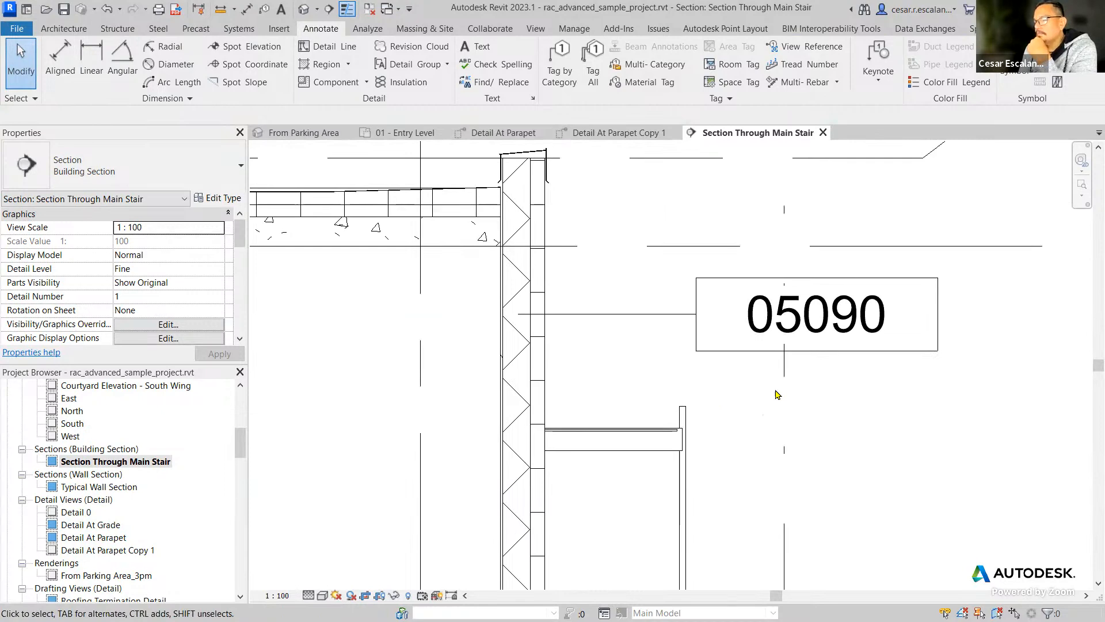
{"action": "left_click", "coordinate": [542, 390]}
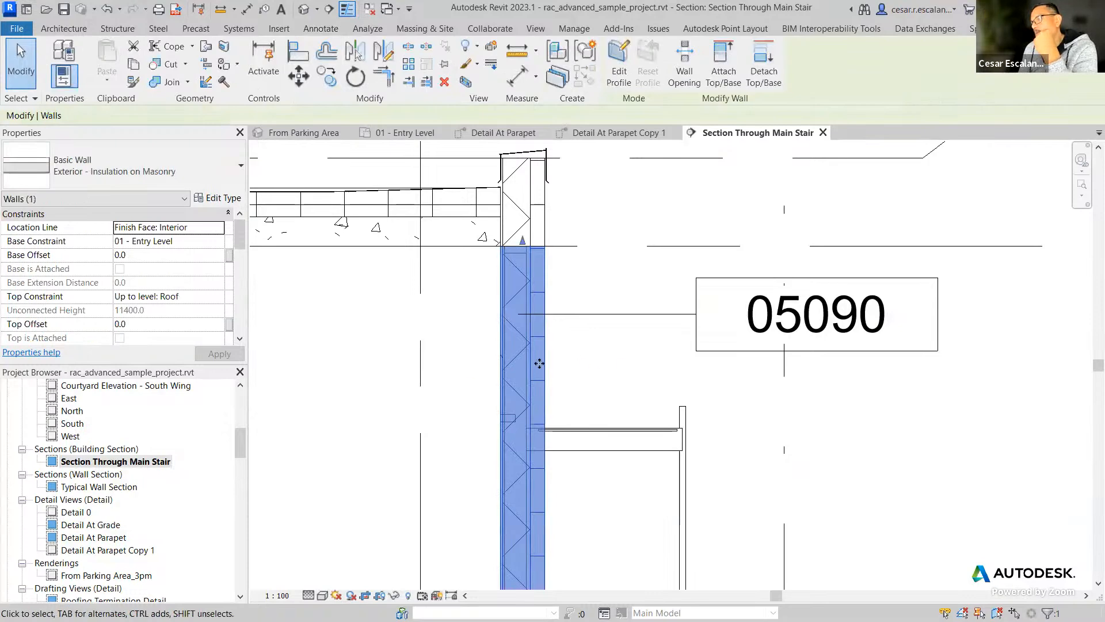
{"action": "left_click", "coordinate": [225, 199]}
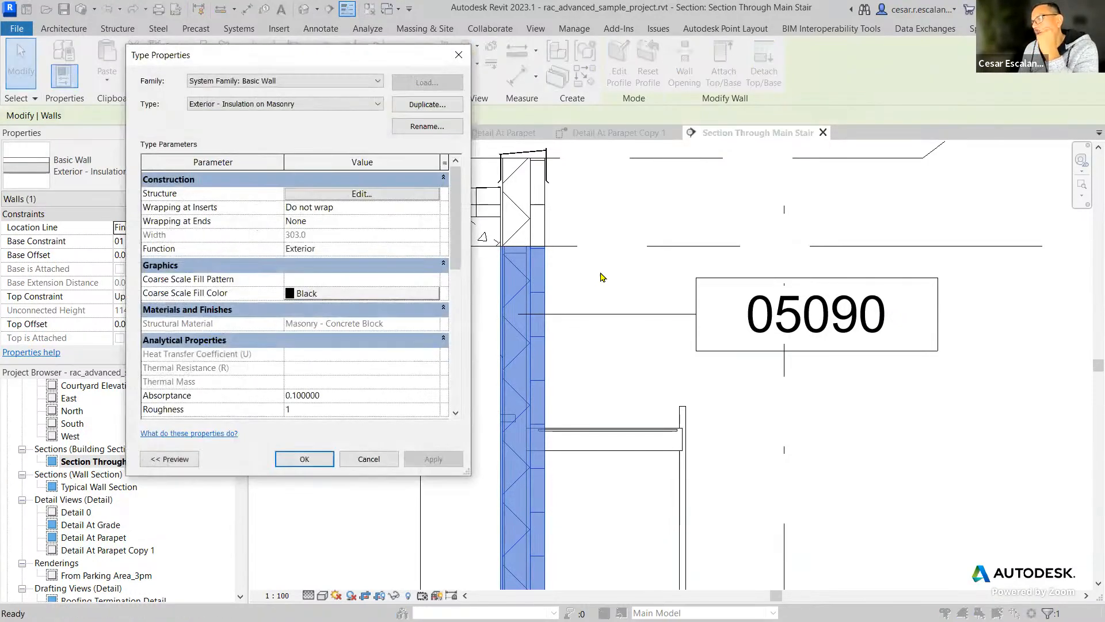
{"action": "left_click", "coordinate": [362, 196]}
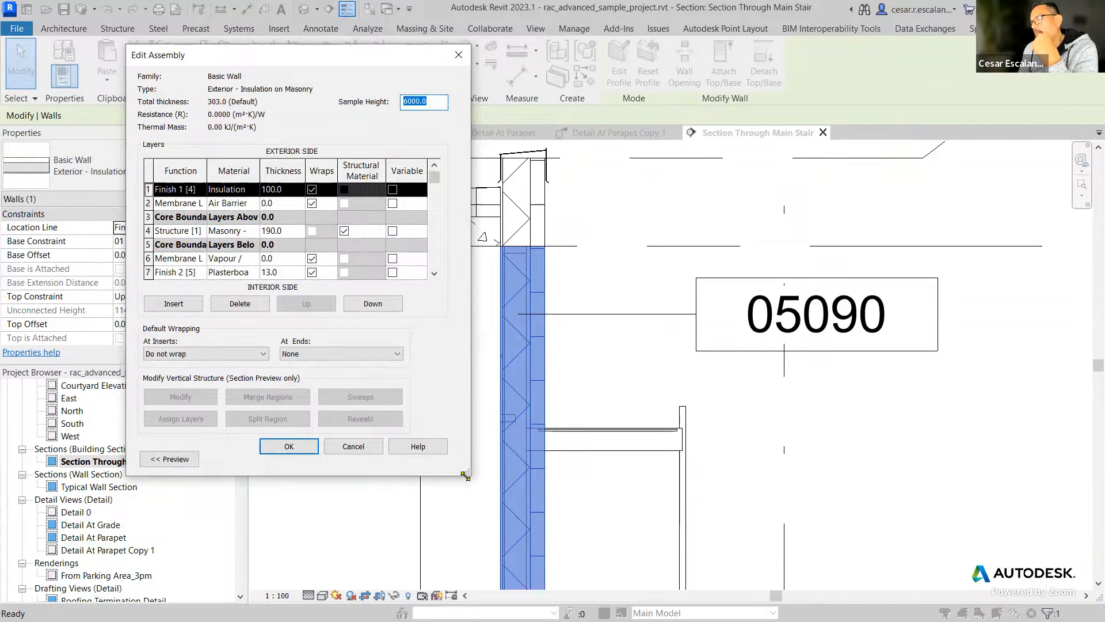
{"action": "left_click_drag", "start_coordinate": [465, 475], "coordinate": [762, 548]}
{"action": "left_click_drag", "start_coordinate": [279, 165], "coordinate": [238, 164]}
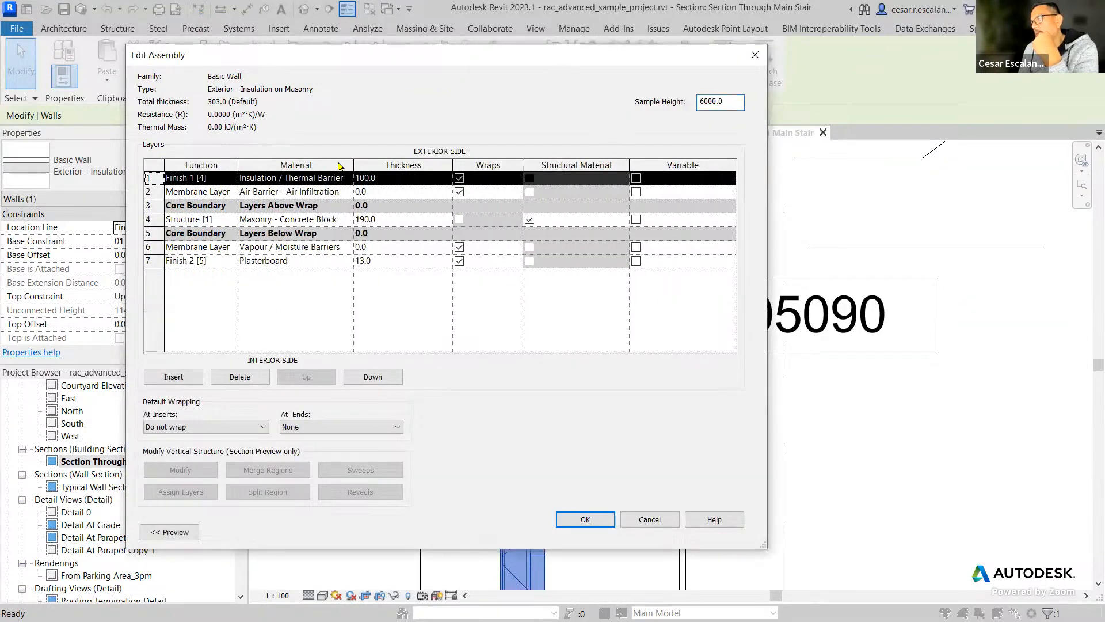
{"action": "left_click_drag", "start_coordinate": [355, 164], "coordinate": [496, 164]}
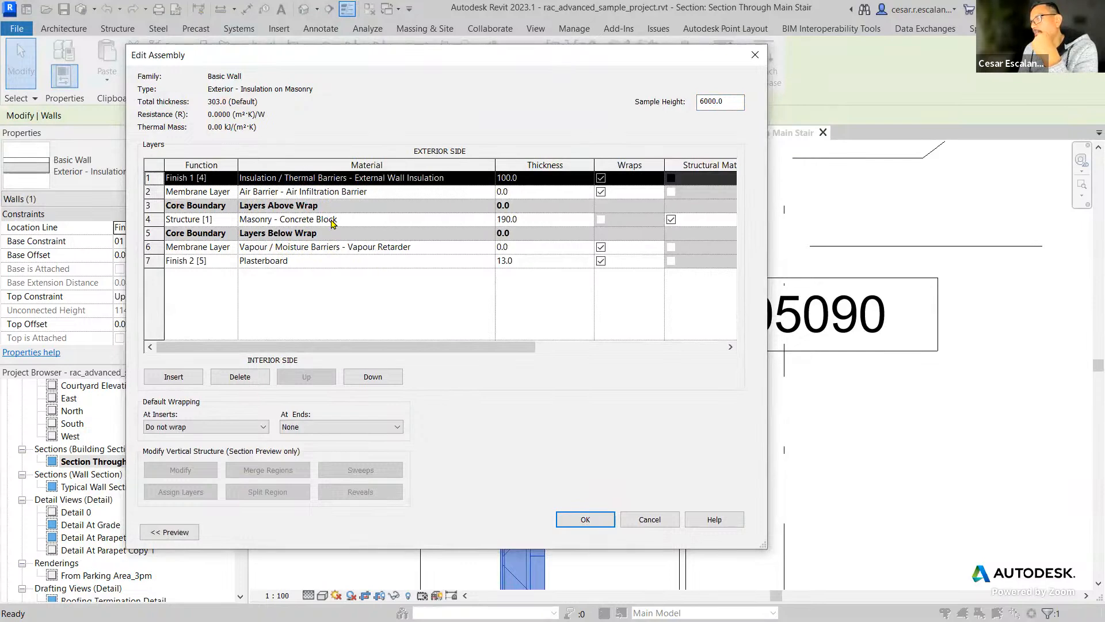
Assign keynote 04220 Concrete Masonry Units from Division 04 - Masonry to the structure layer's Masonry - Concrete Block material.
{"action": "left_click", "coordinate": [333, 223]}
{"action": "left_click", "coordinate": [490, 220]}
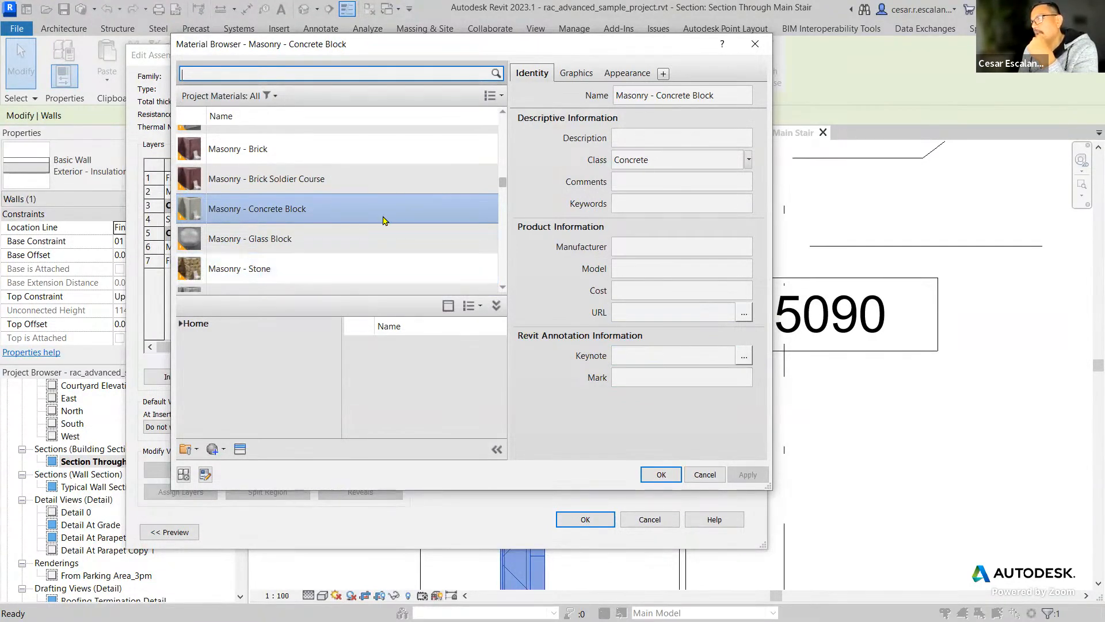
{"action": "left_click", "coordinate": [743, 357]}
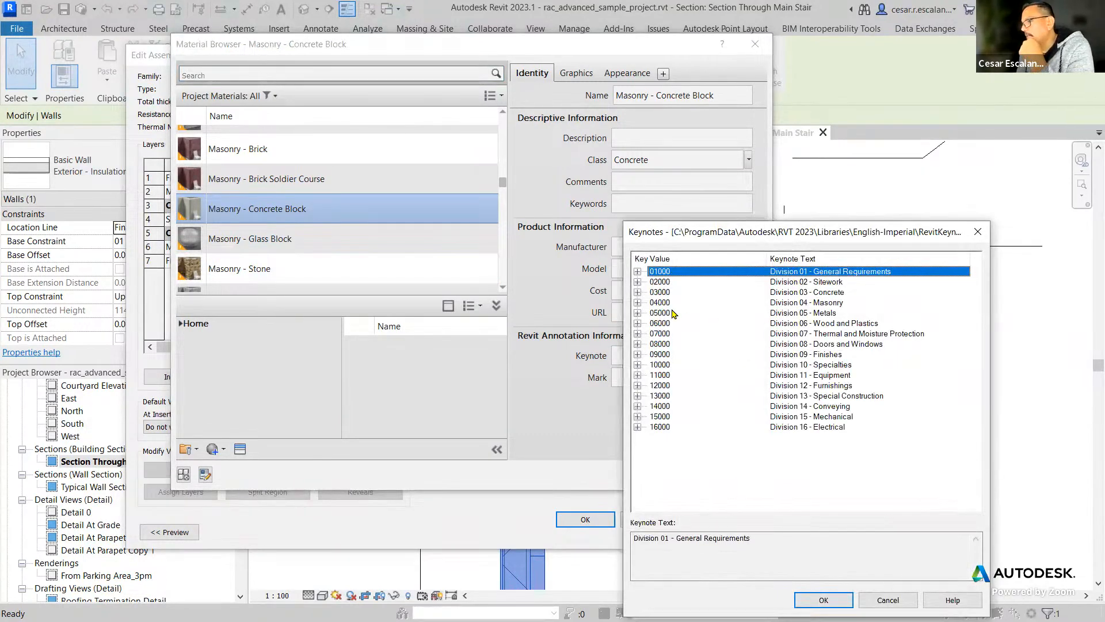
{"action": "left_click", "coordinate": [660, 302]}
{"action": "left_click", "coordinate": [638, 302]}
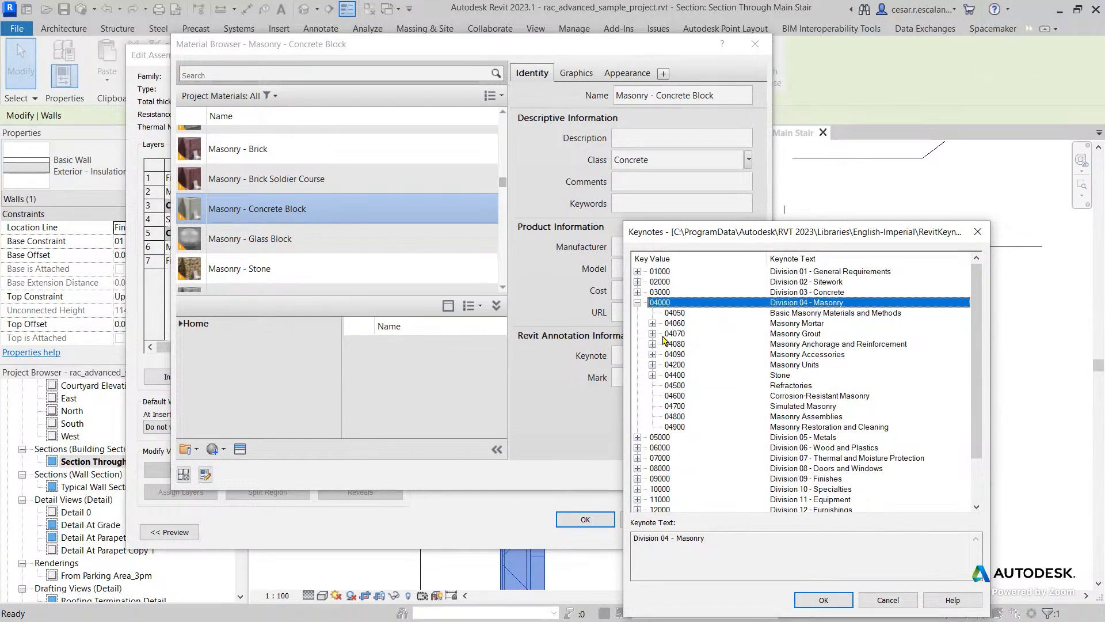
{"action": "left_click", "coordinate": [674, 366]}
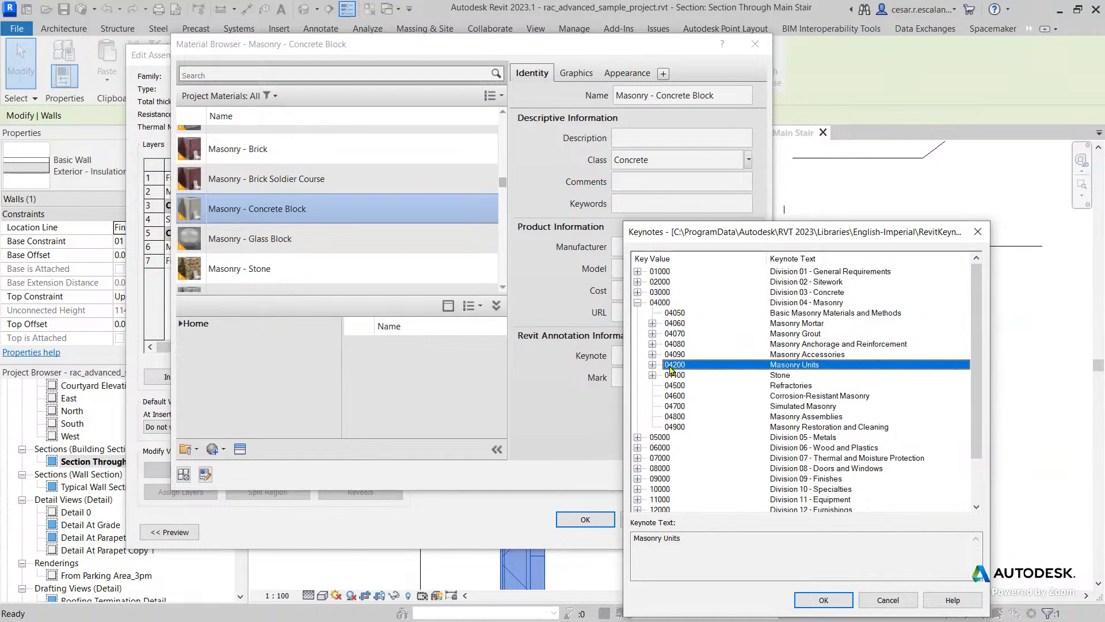
{"action": "left_click", "coordinate": [653, 365]}
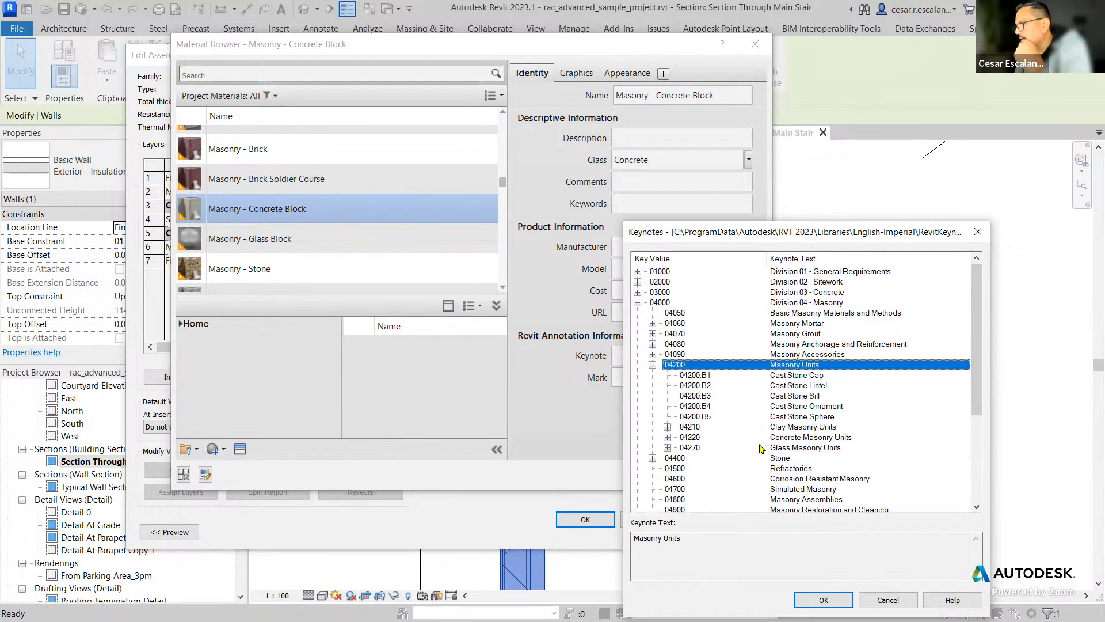
{"action": "left_click", "coordinate": [794, 439]}
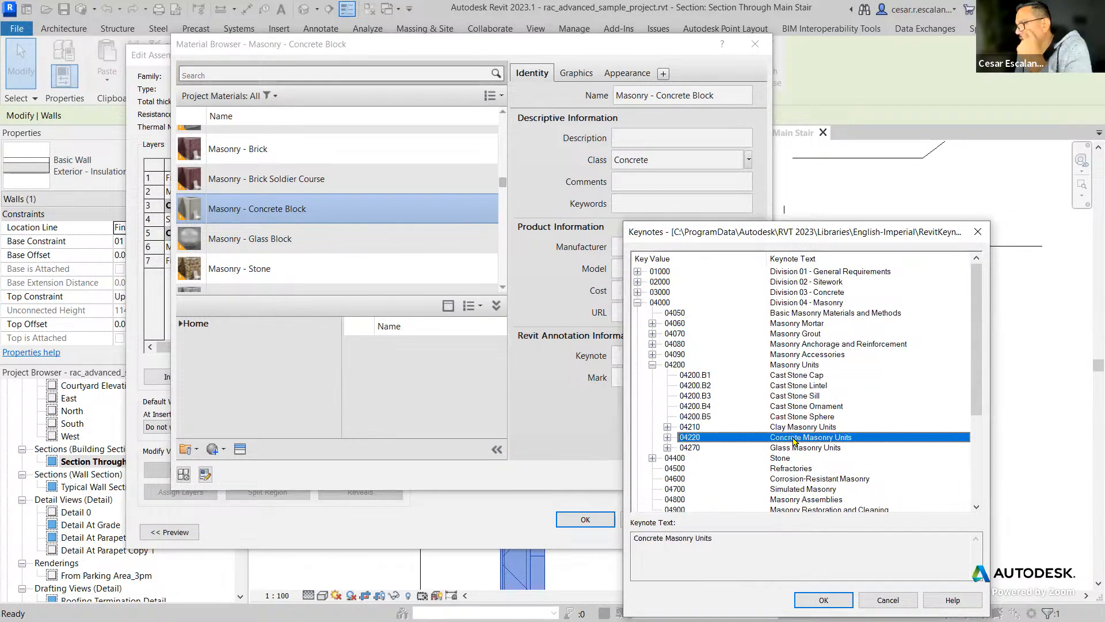
{"action": "left_click", "coordinate": [668, 438]}
{"action": "left_click", "coordinate": [843, 602]}
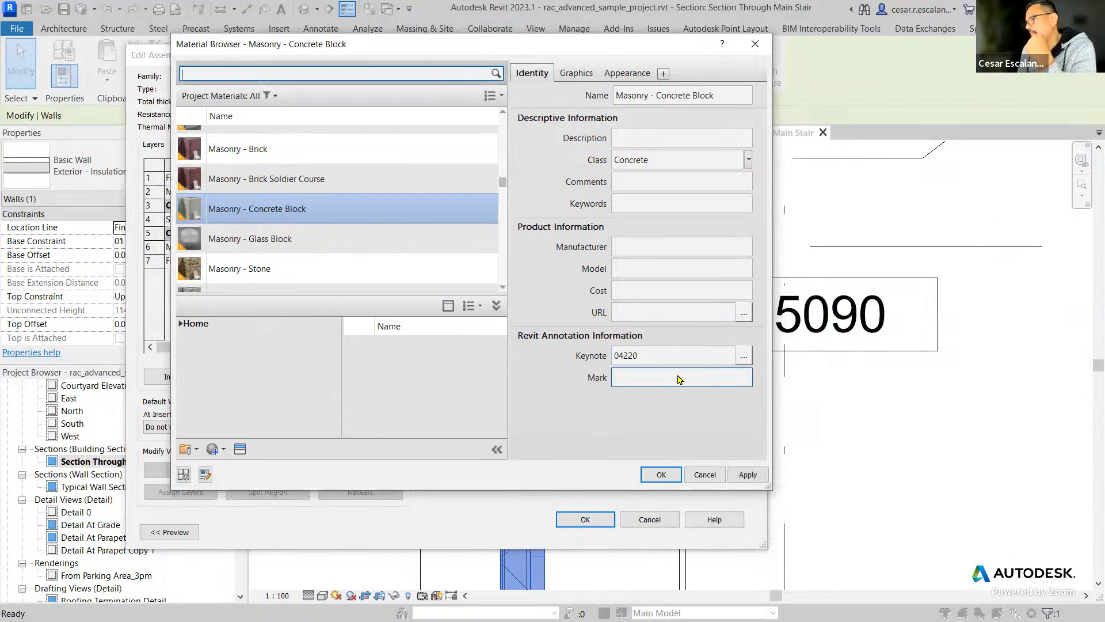
Apply the keynote change to the concrete block material and accept the wall's assembly and type properties.
{"action": "left_click", "coordinate": [643, 380]}
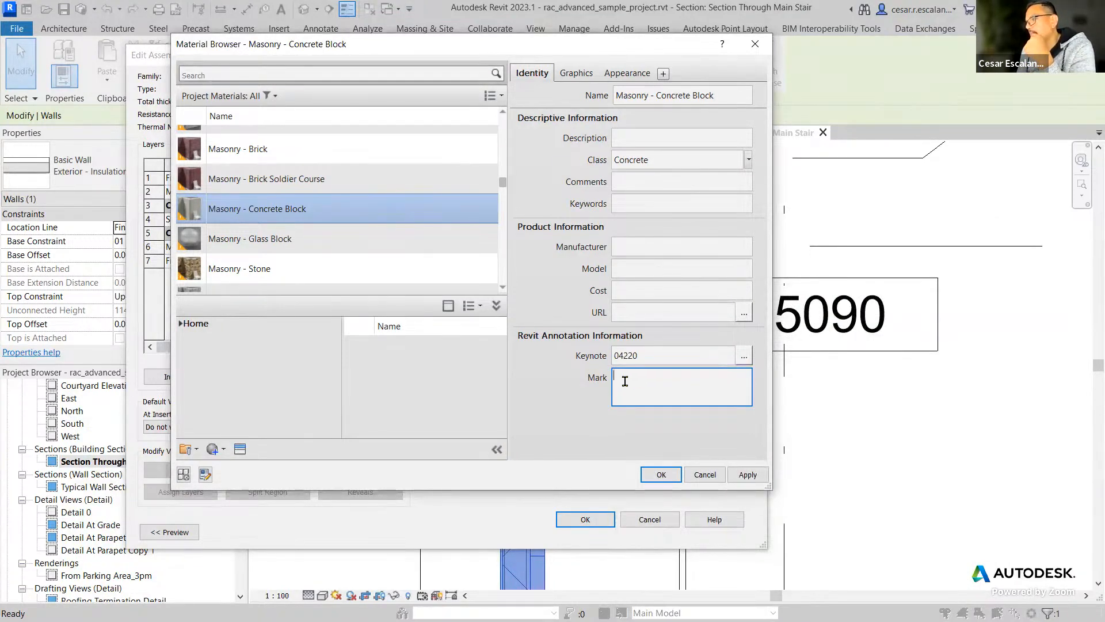
{"action": "left_click", "coordinate": [748, 475]}
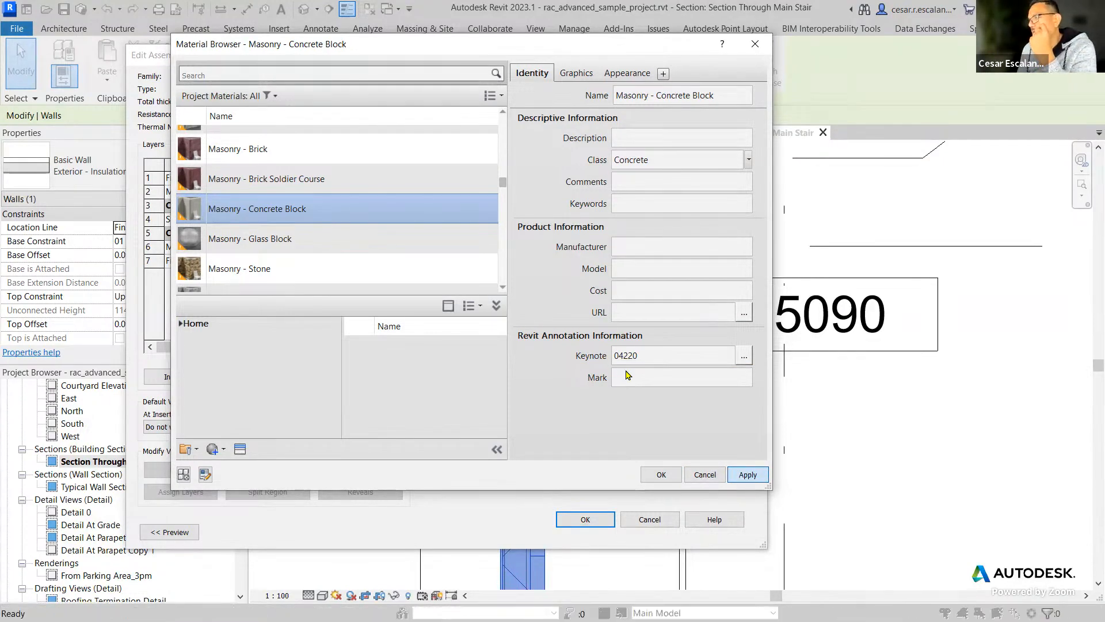
{"action": "left_click", "coordinate": [625, 371]}
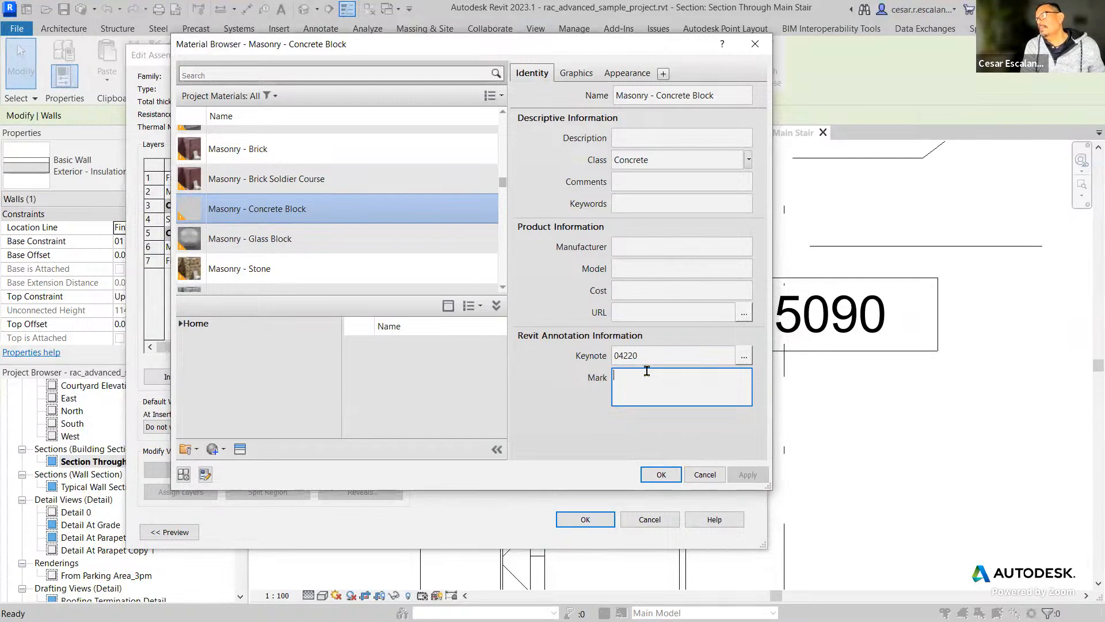
{"action": "left_click", "coordinate": [597, 396]}
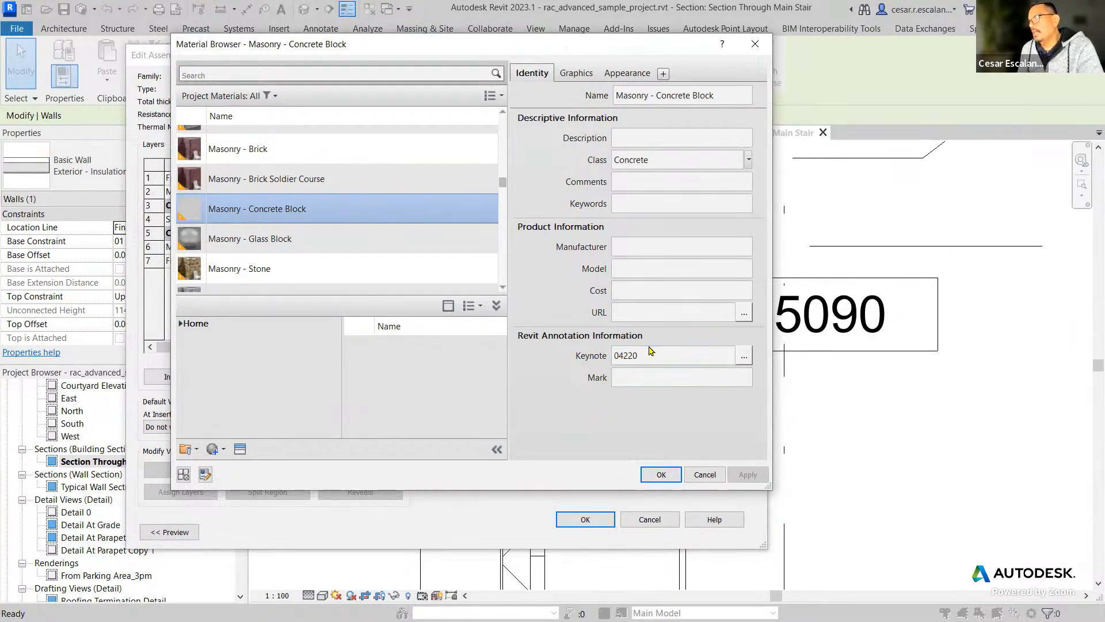
{"action": "left_click", "coordinate": [633, 384]}
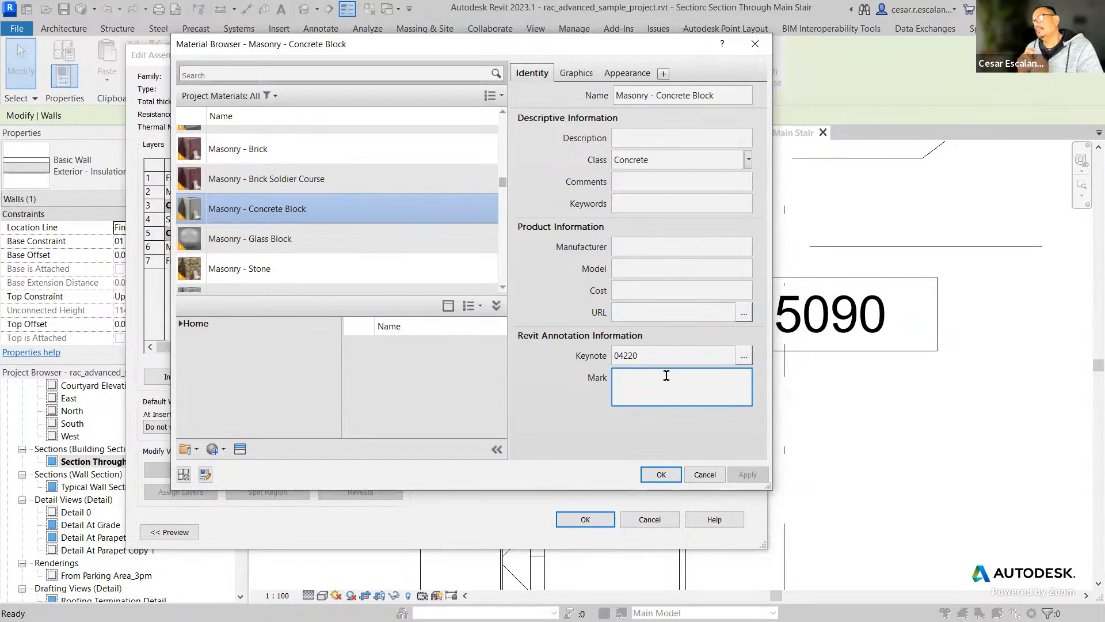
{"action": "left_click", "coordinate": [660, 475]}
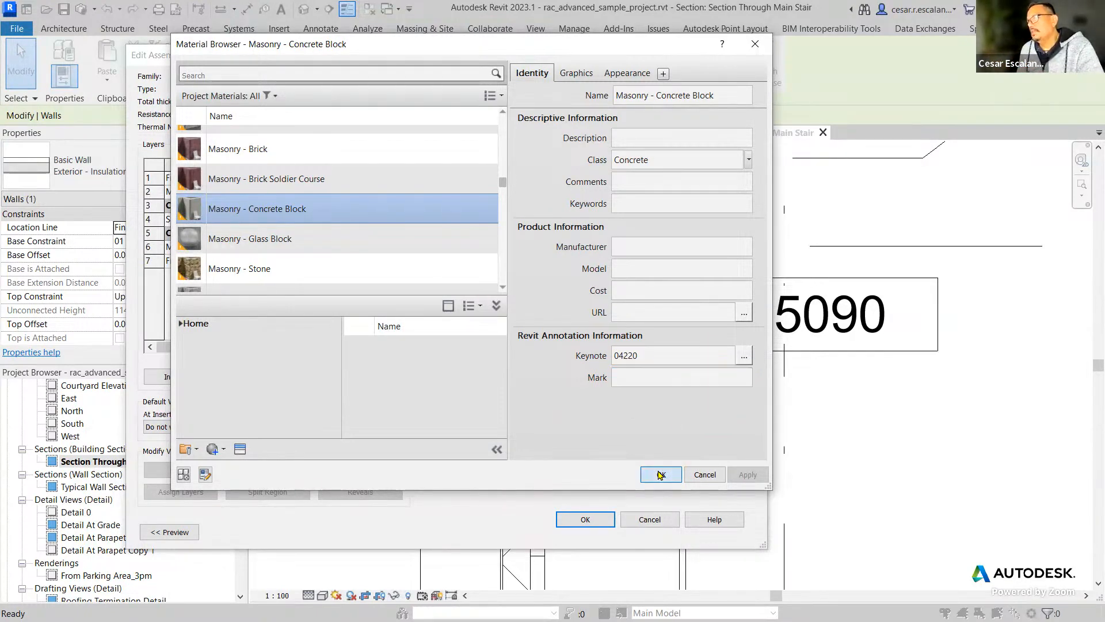
{"action": "left_click", "coordinate": [585, 520]}
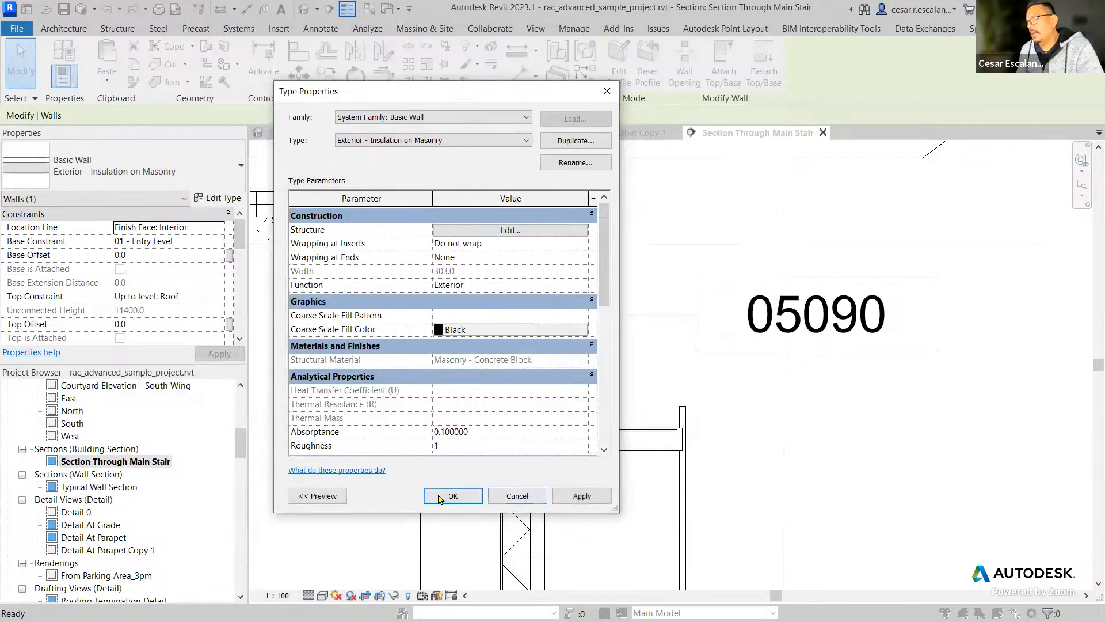
{"action": "left_click", "coordinate": [453, 495]}
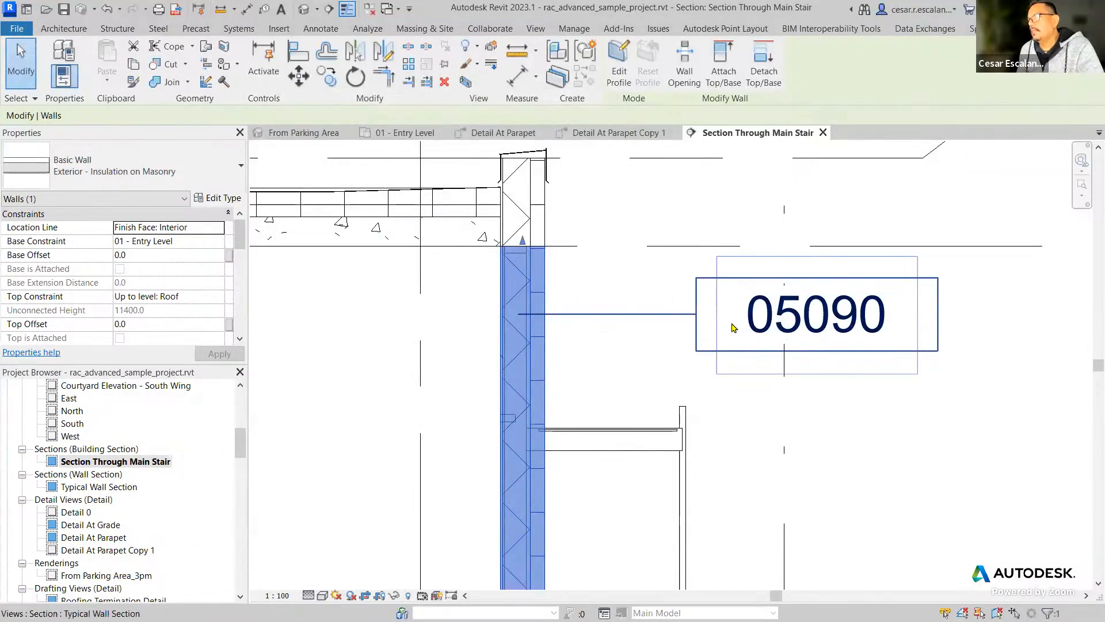
Place a material keynote with a horizontal leader on the wall's concrete block layer, below the 05090 element keynote.
{"action": "left_click", "coordinate": [320, 307]}
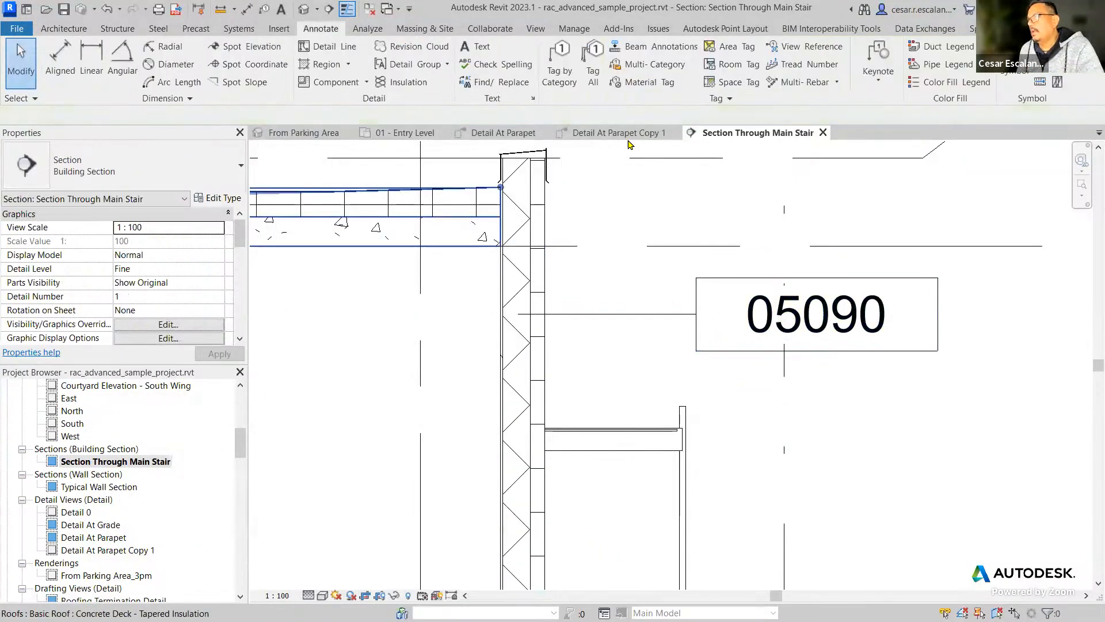
{"action": "left_click", "coordinate": [878, 80]}
{"action": "left_click", "coordinate": [857, 133]}
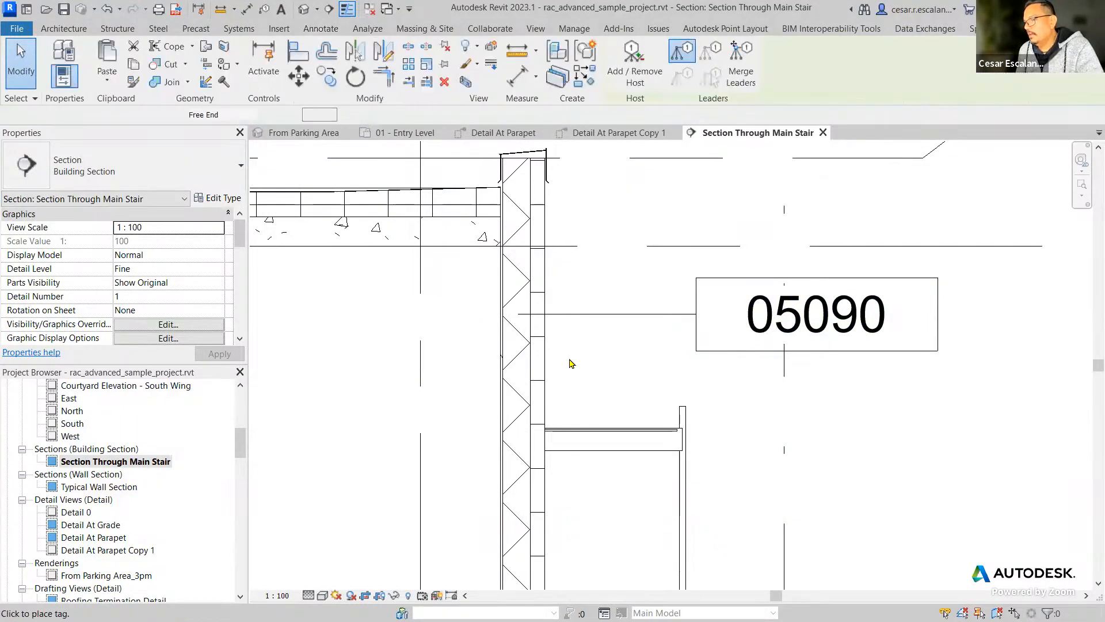
{"action": "left_click", "coordinate": [518, 392]}
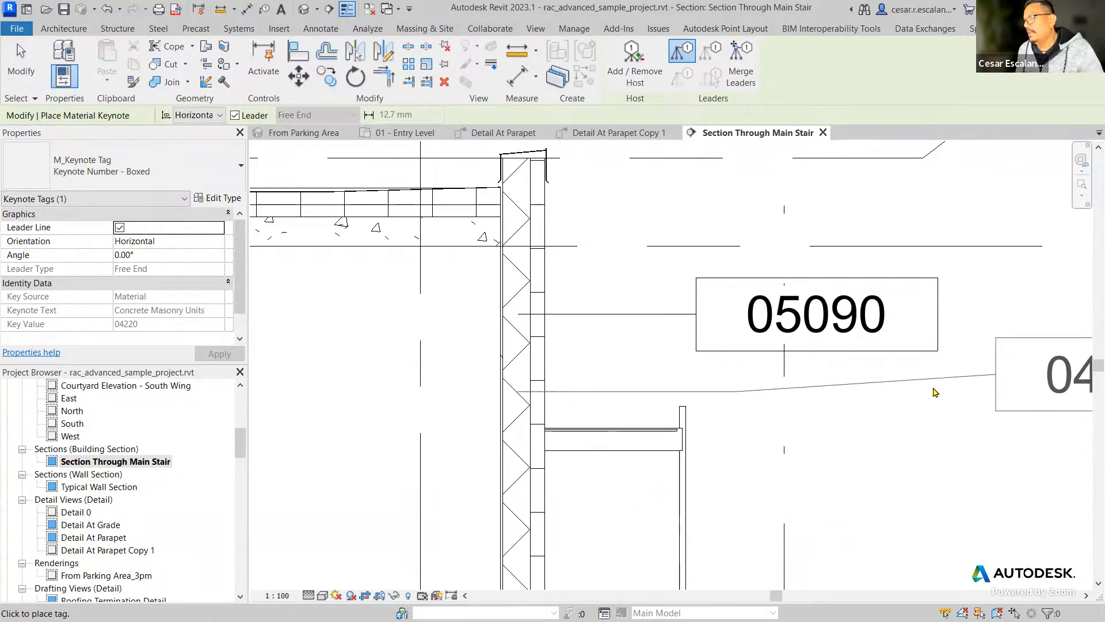
{"action": "left_click", "coordinate": [820, 397]}
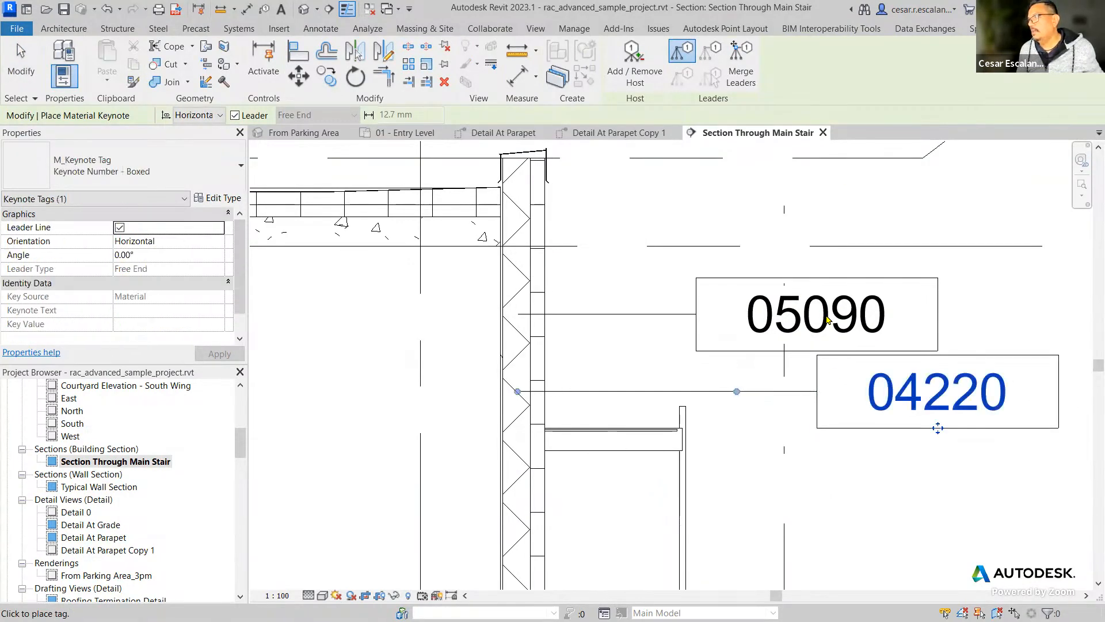
{"action": "key", "text": "Escape"}
{"action": "key", "text": "Escape"}
Place a material keynote on the wall's outer insulation layer below the 04220 tag, using 09210 Gypsum Plaster from Division 09 - Finishes.
{"action": "left_click", "coordinate": [883, 85]}
{"action": "left_click", "coordinate": [868, 133]}
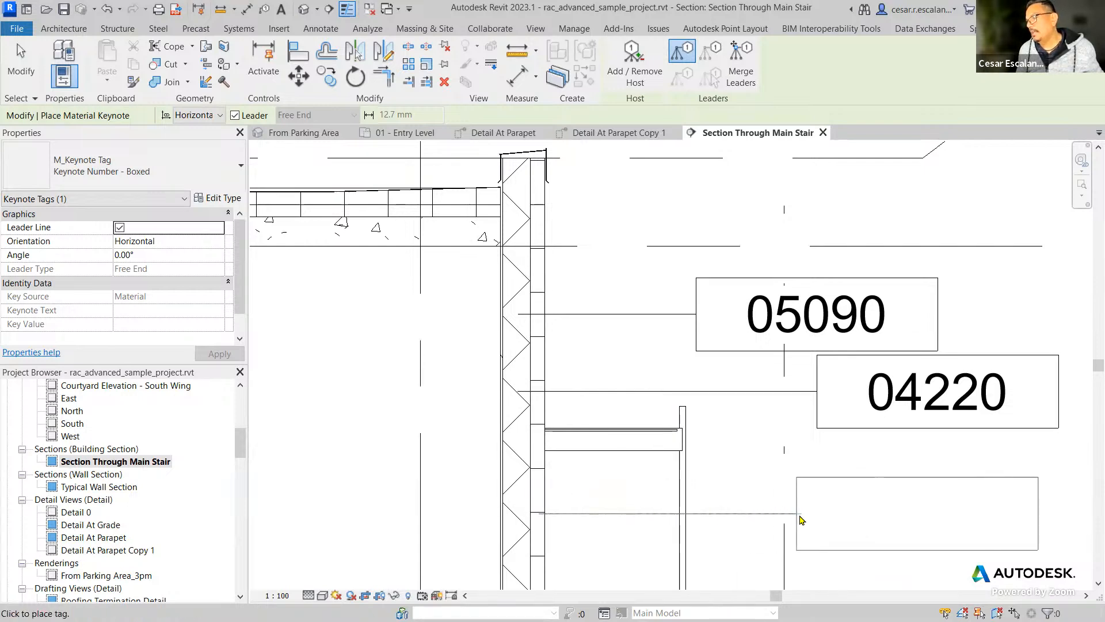
{"action": "left_click", "coordinate": [814, 518]}
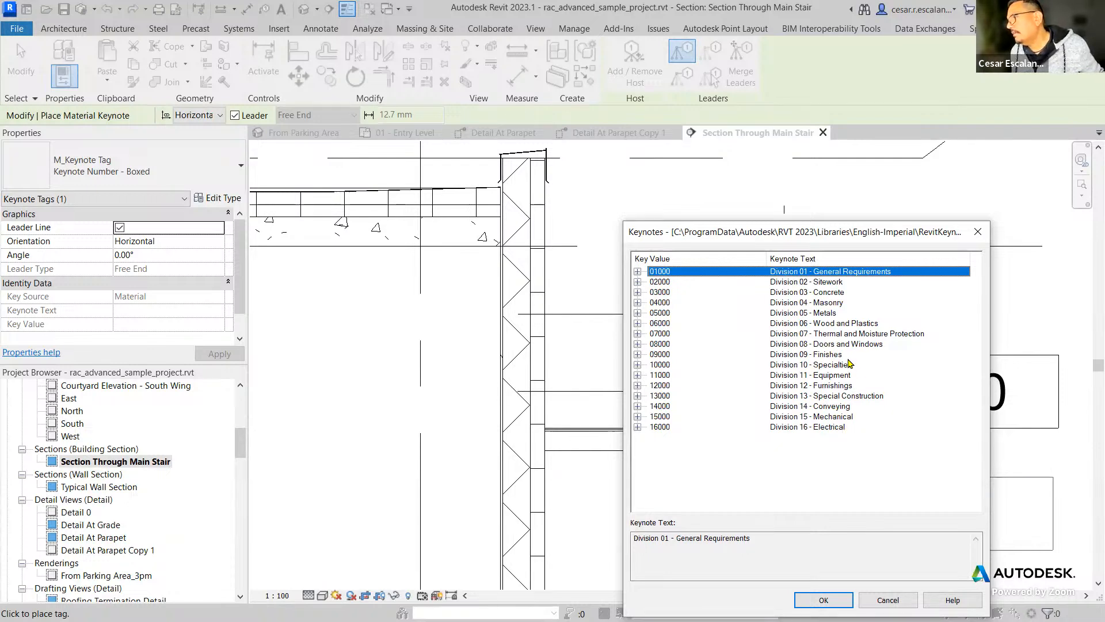
{"action": "left_click", "coordinate": [679, 354]}
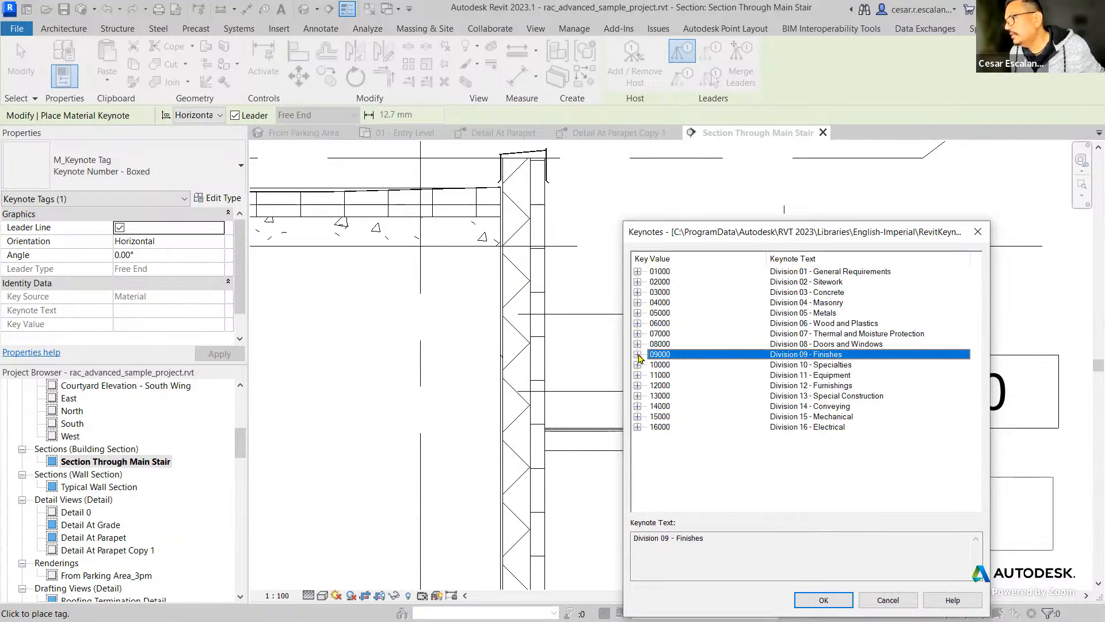
{"action": "left_click", "coordinate": [638, 354]}
{"action": "left_click", "coordinate": [840, 375]}
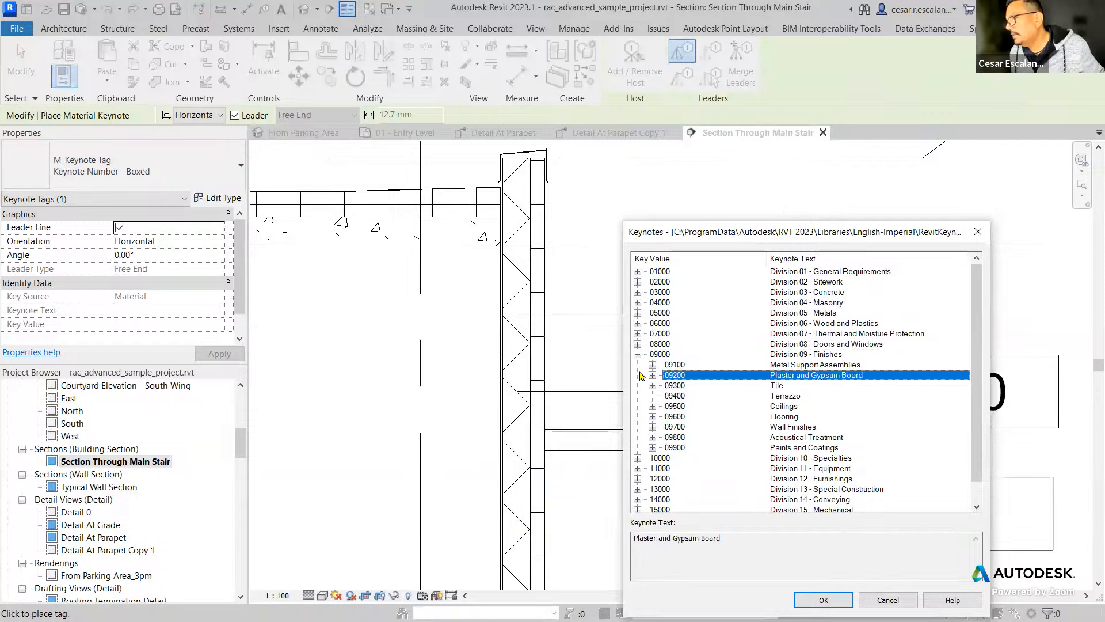
{"action": "left_click", "coordinate": [652, 375]}
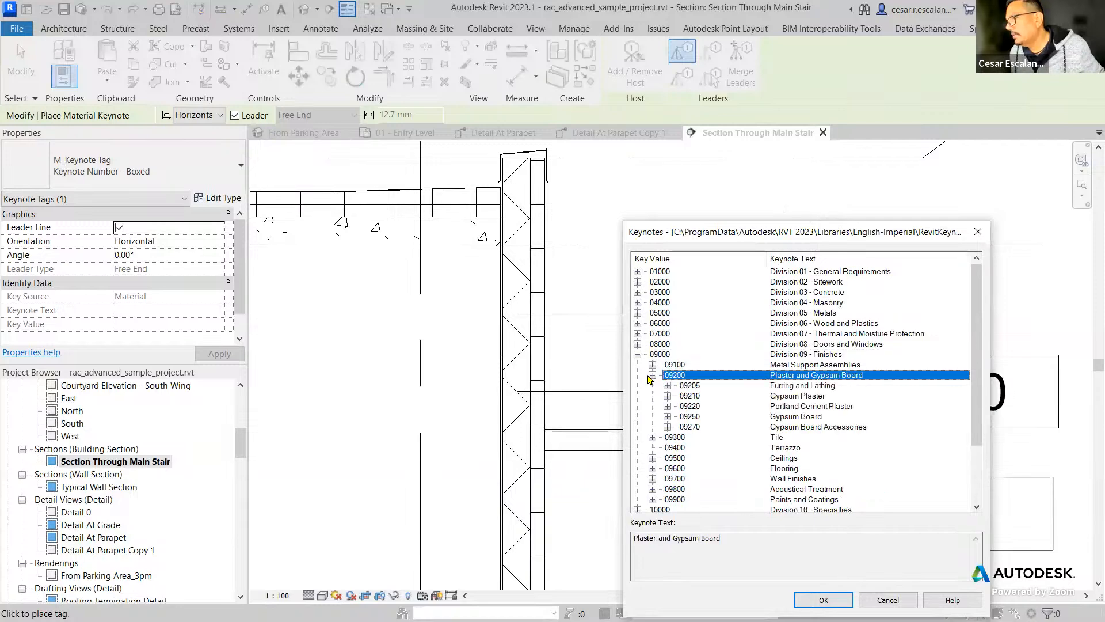
{"action": "left_click", "coordinate": [790, 399]}
{"action": "left_click", "coordinate": [844, 597]}
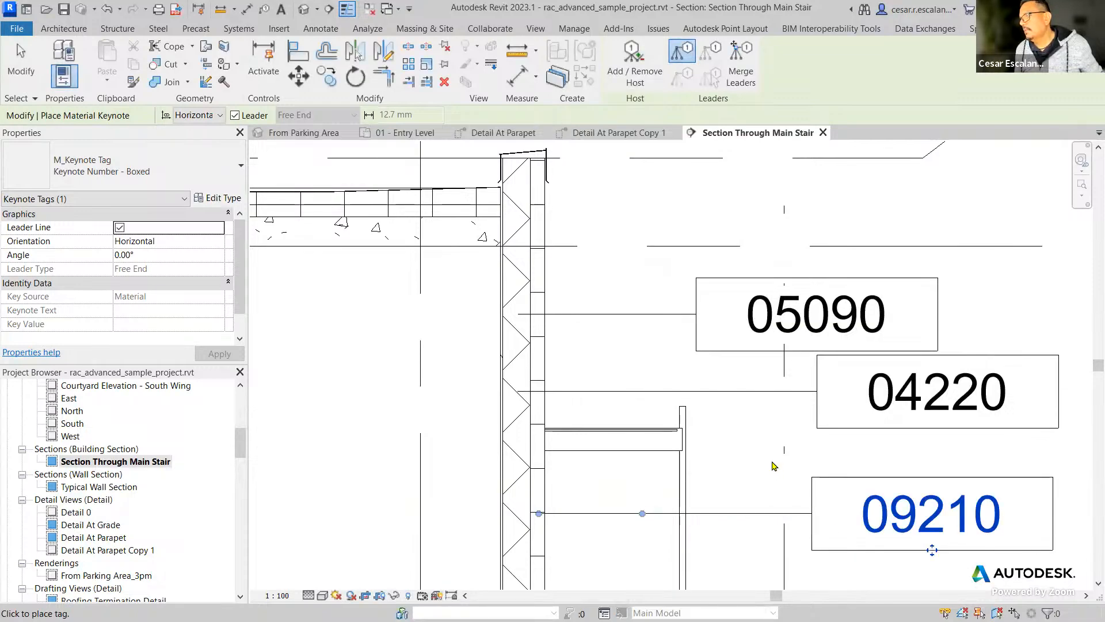
{"action": "key", "text": "Escape"}
{"action": "key", "text": "Escape"}
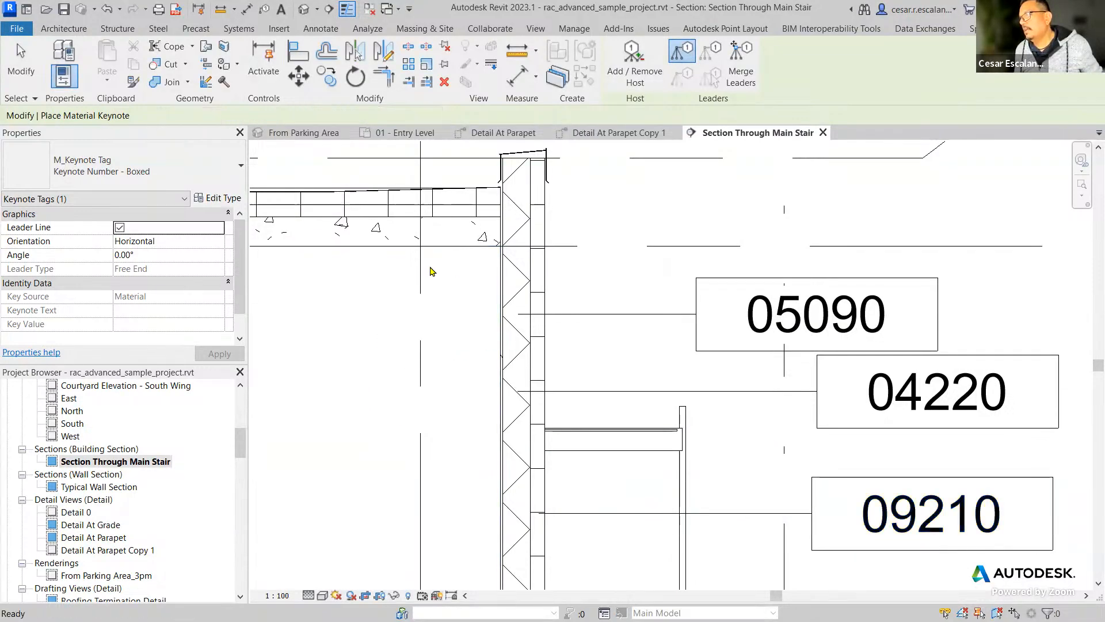
Open the layer assembly of the Exterior - Insulation on Masonry wall that carries the keynote tags.
{"action": "left_click", "coordinate": [224, 199]}
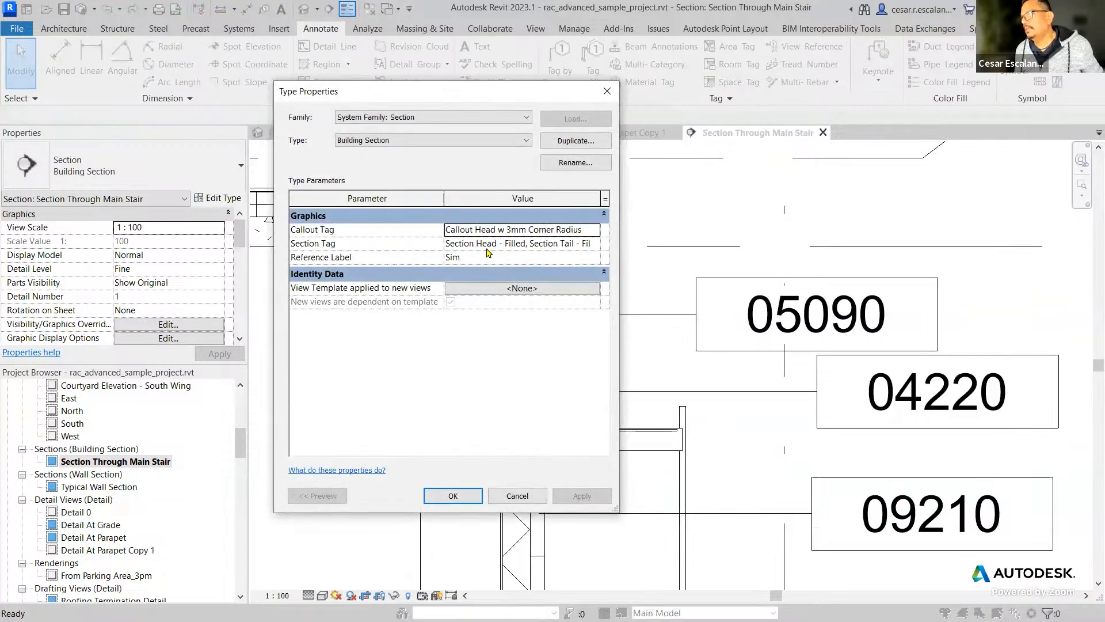
{"action": "left_click", "coordinate": [510, 494]}
{"action": "left_click", "coordinate": [547, 433]}
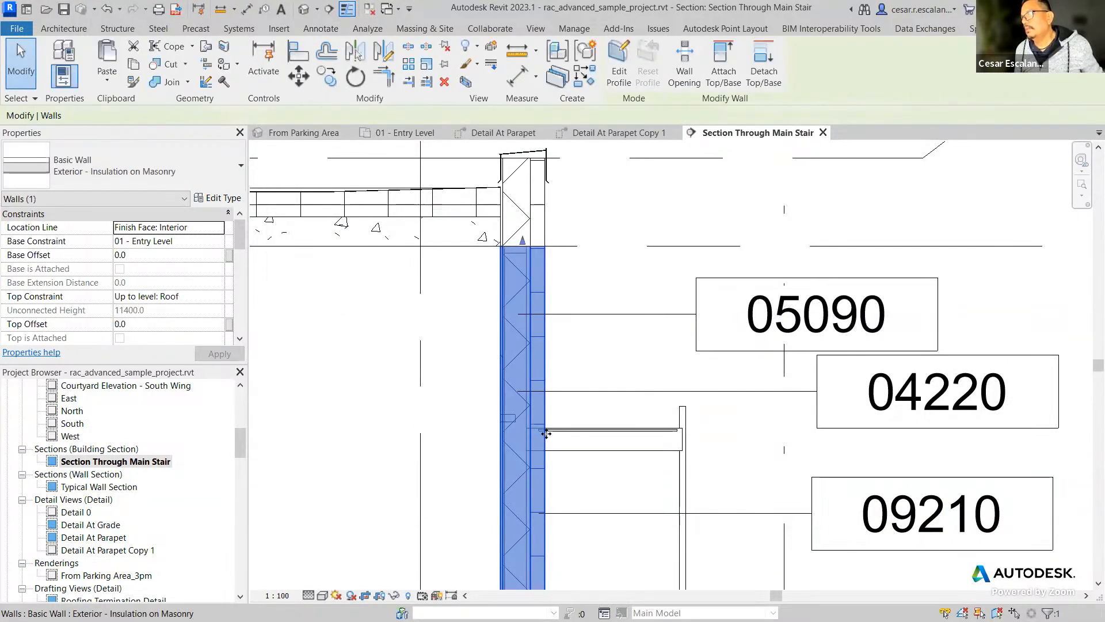
{"action": "left_click", "coordinate": [236, 203]}
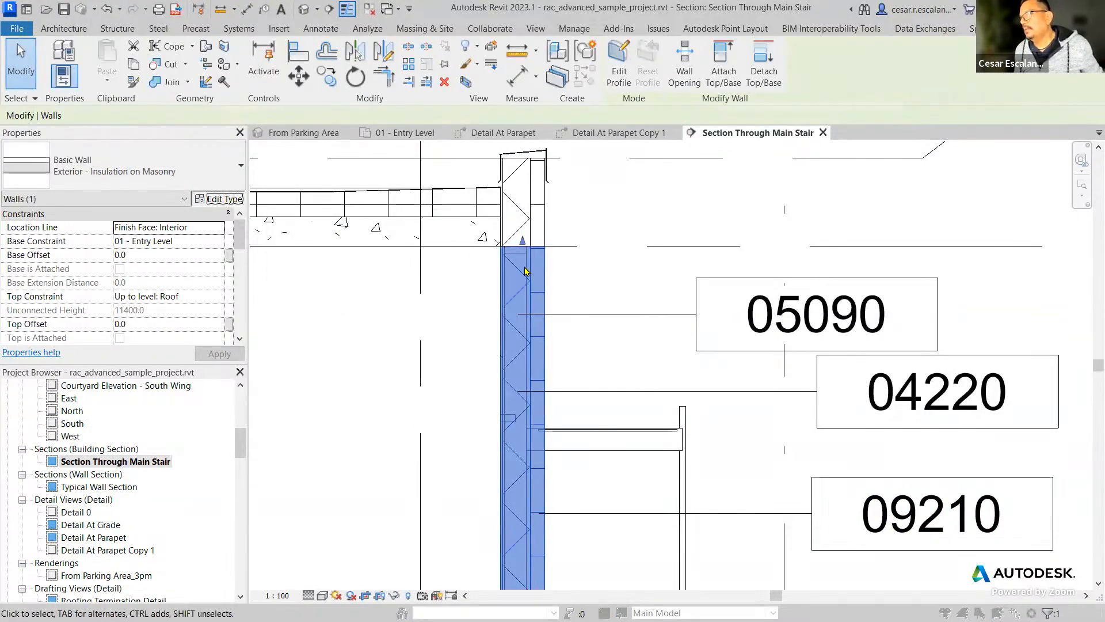
{"action": "left_click", "coordinate": [528, 232]}
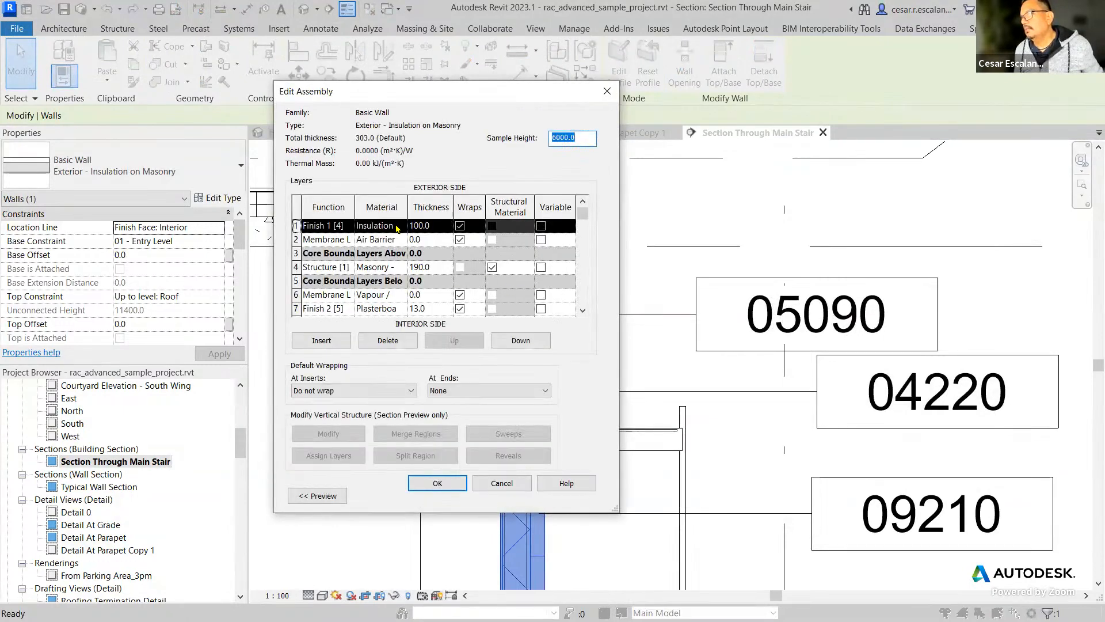
Check the keynote stored in the identity data of the outer Finish 1 layer's External Wall Insulation material, and leave the wall type unchanged.
{"action": "left_click", "coordinate": [397, 227]}
{"action": "left_click", "coordinate": [401, 226]}
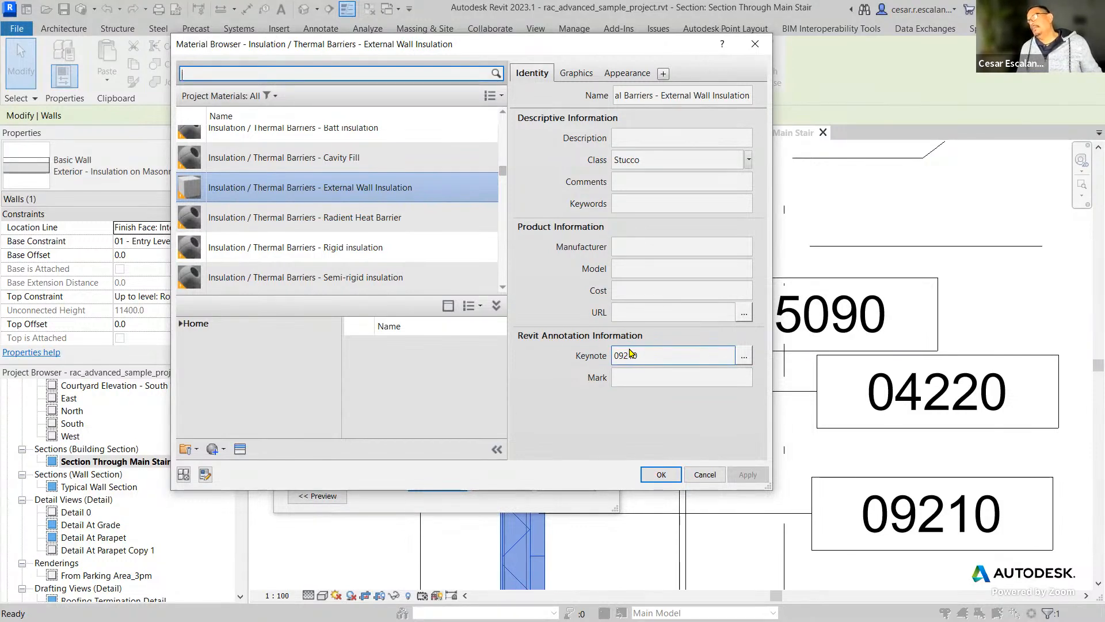
{"action": "left_click", "coordinate": [671, 479]}
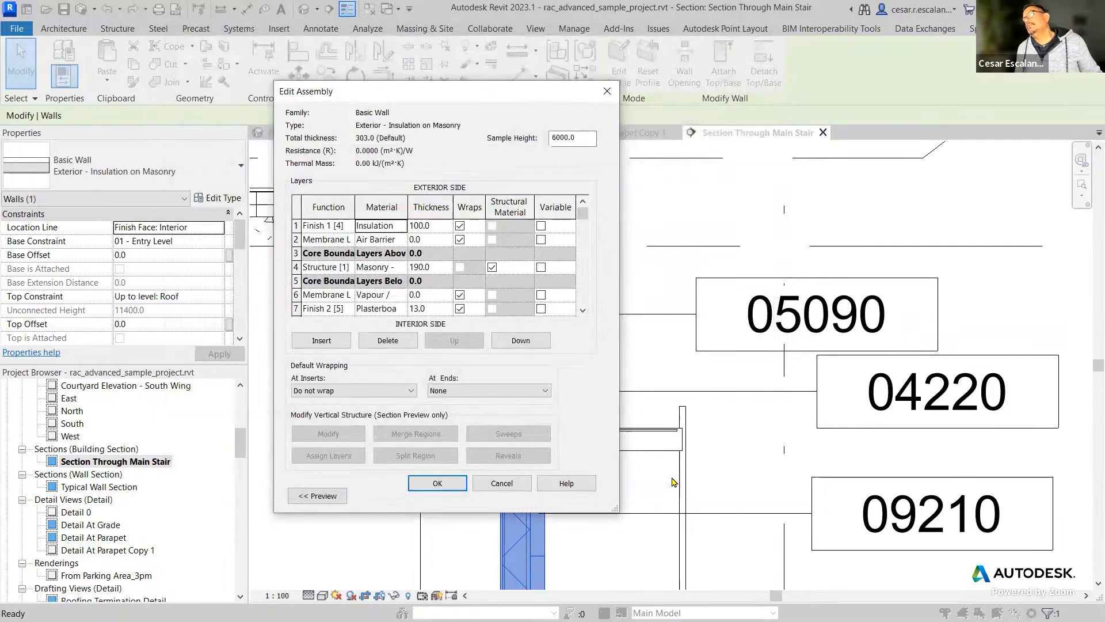
{"action": "left_click", "coordinate": [502, 485]}
{"action": "left_click", "coordinate": [517, 496]}
{"action": "left_click", "coordinate": [564, 464]}
{"action": "scroll", "coordinate": [569, 459], "scroll_direction": "down", "scroll_amount": 2}
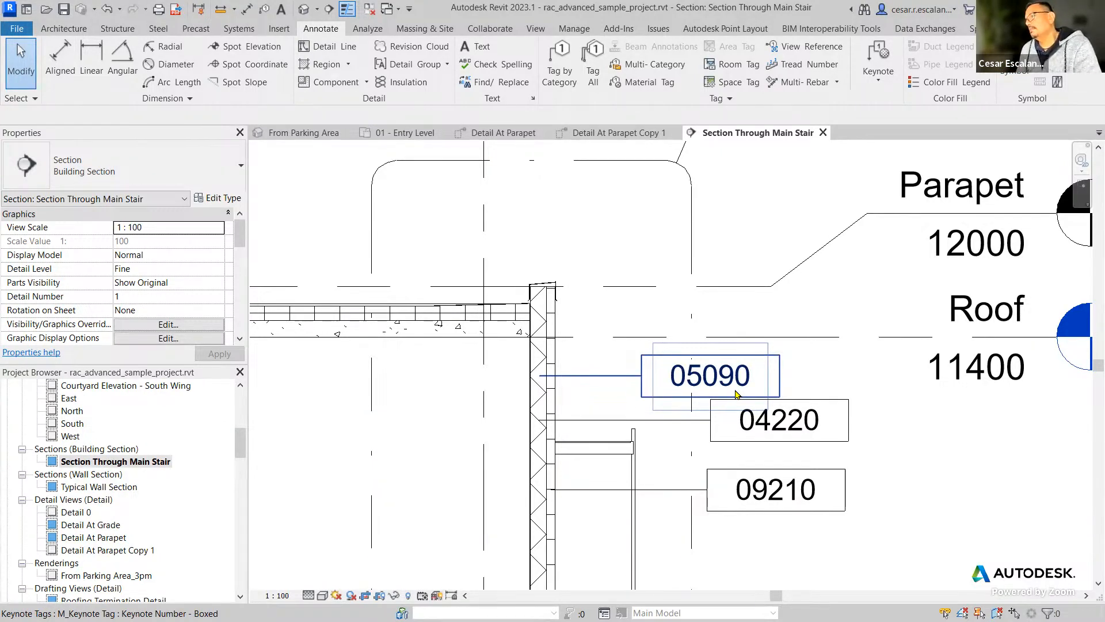
{"action": "scroll", "coordinate": [858, 446], "scroll_direction": "down", "scroll_amount": 3}
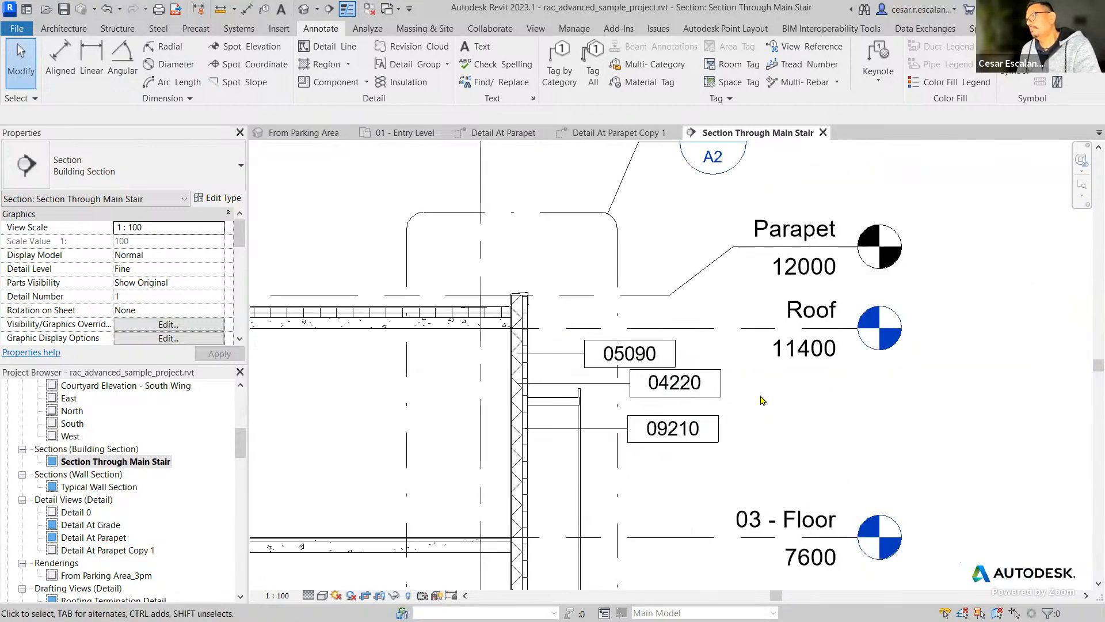
{"action": "scroll", "coordinate": [765, 401], "scroll_direction": "down", "scroll_amount": 2}
{"action": "scroll", "coordinate": [613, 406], "scroll_direction": "up", "scroll_amount": 5}
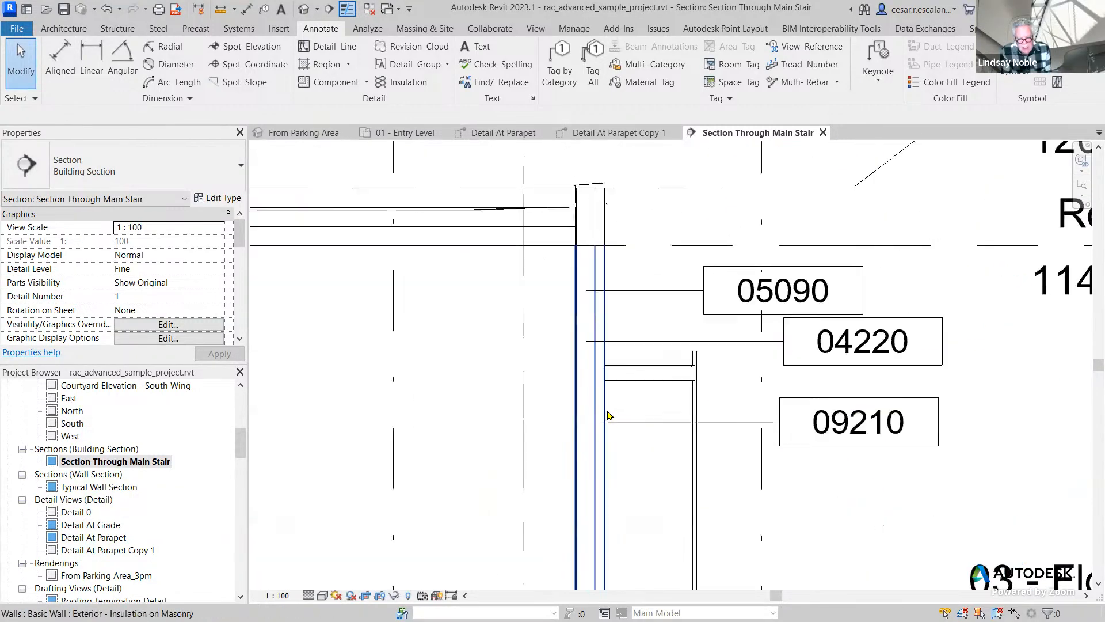
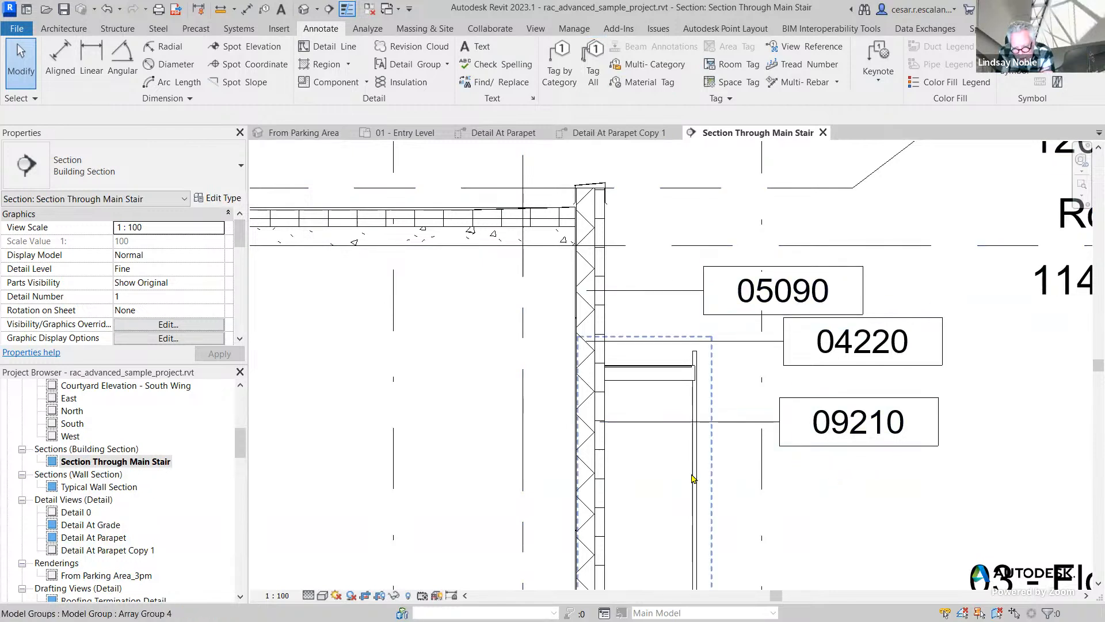
Compare the key source and keynote text of the 05090 element keynote and the 04220 material keynote.
{"action": "middle_click_drag", "start_coordinate": [743, 236], "coordinate": [682, 228]}
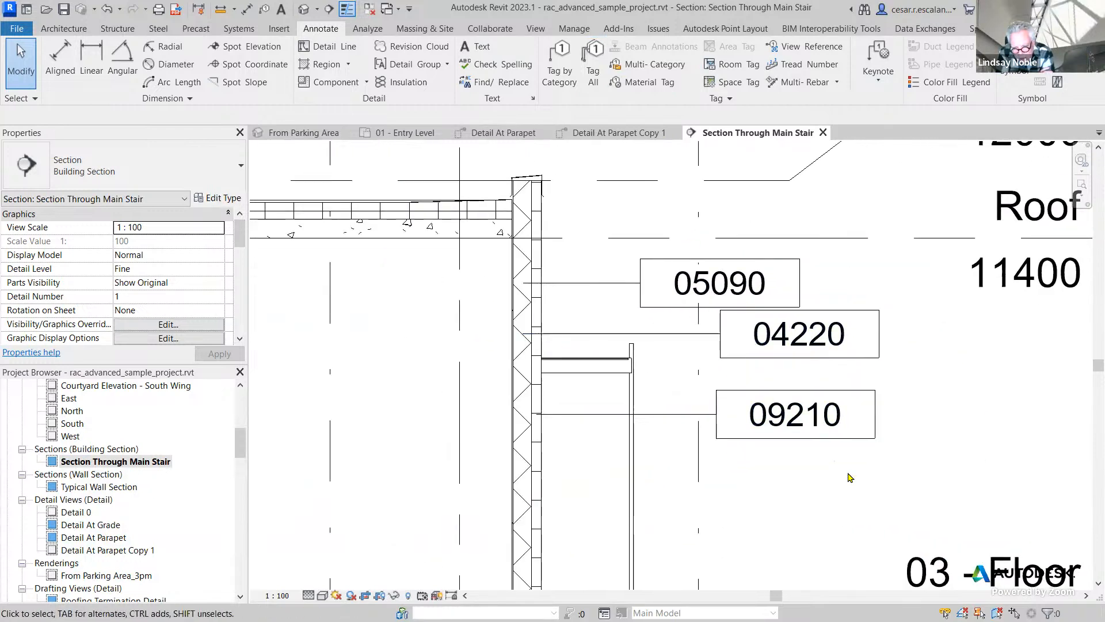
{"action": "scroll", "coordinate": [605, 348], "scroll_direction": "up", "scroll_amount": 2}
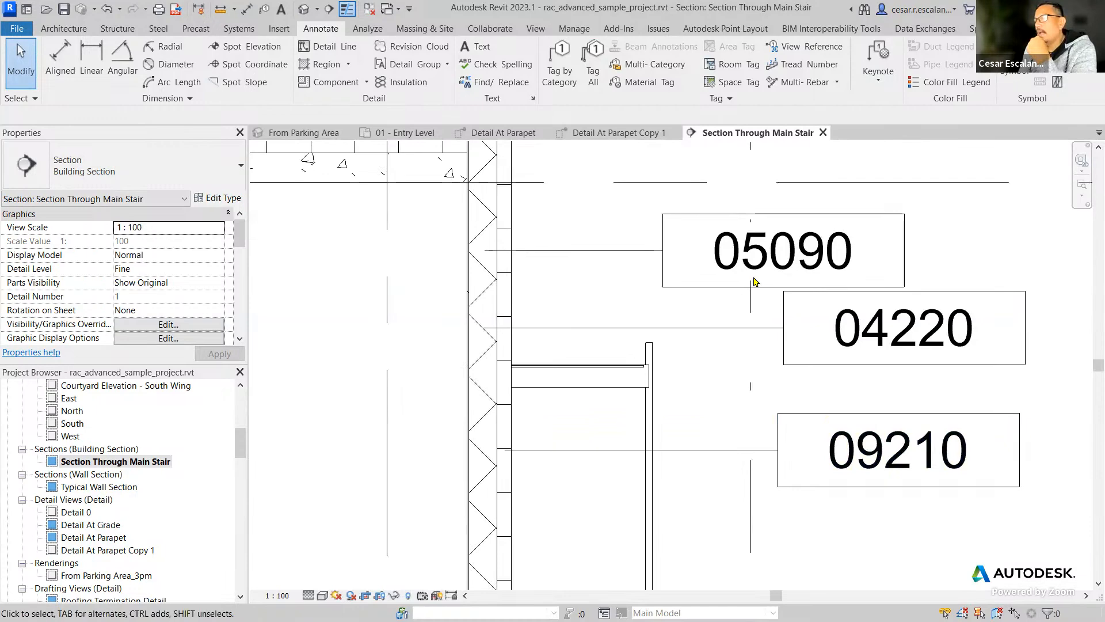
{"action": "left_click", "coordinate": [638, 257]}
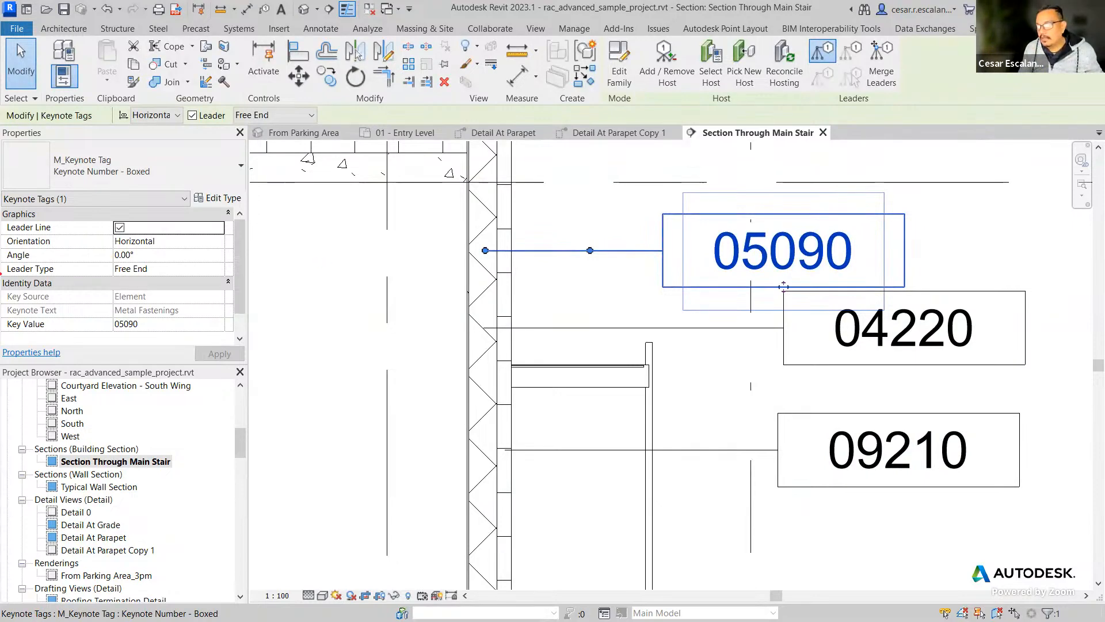
{"action": "left_click", "coordinate": [679, 298]}
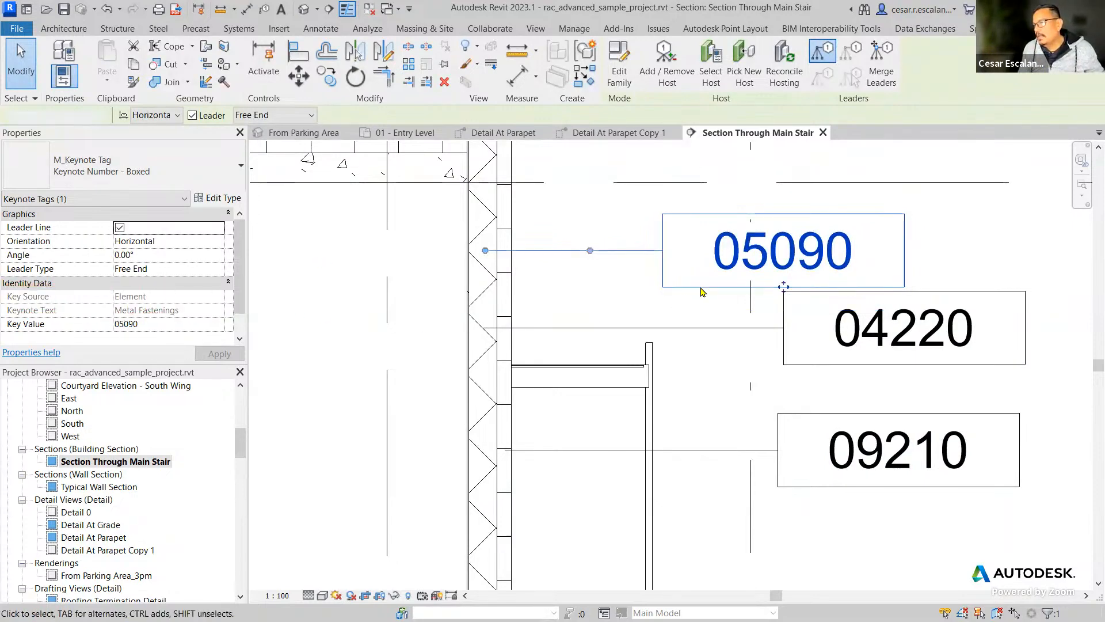
{"action": "left_click", "coordinate": [742, 318]}
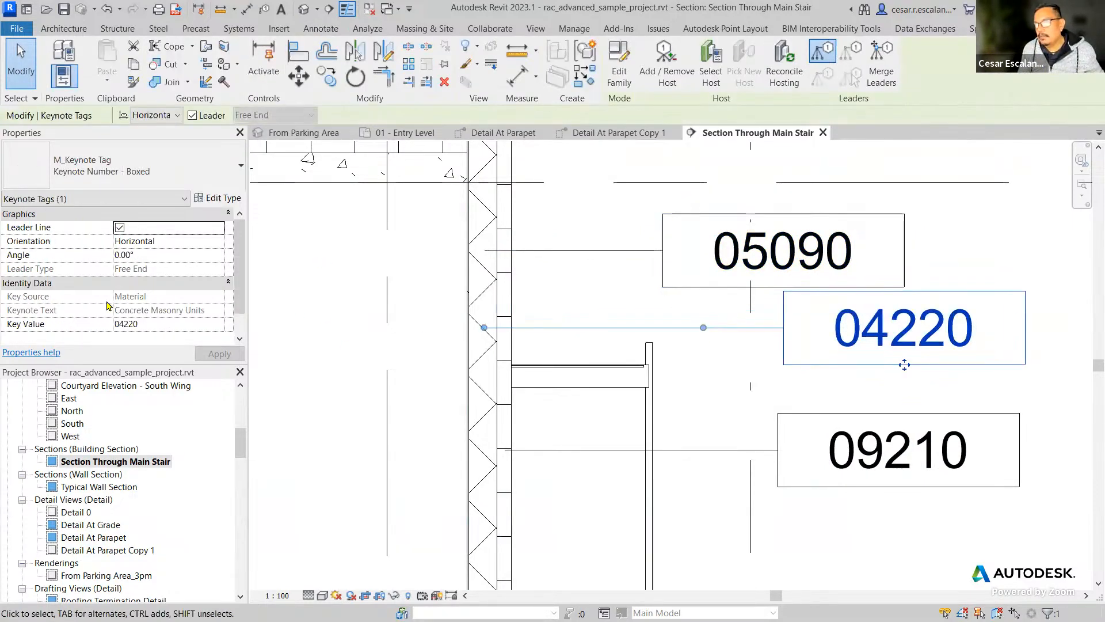
{"action": "left_click_drag", "start_coordinate": [5, 286], "coordinate": [164, 305]}
{"action": "key", "text": "Escape"}
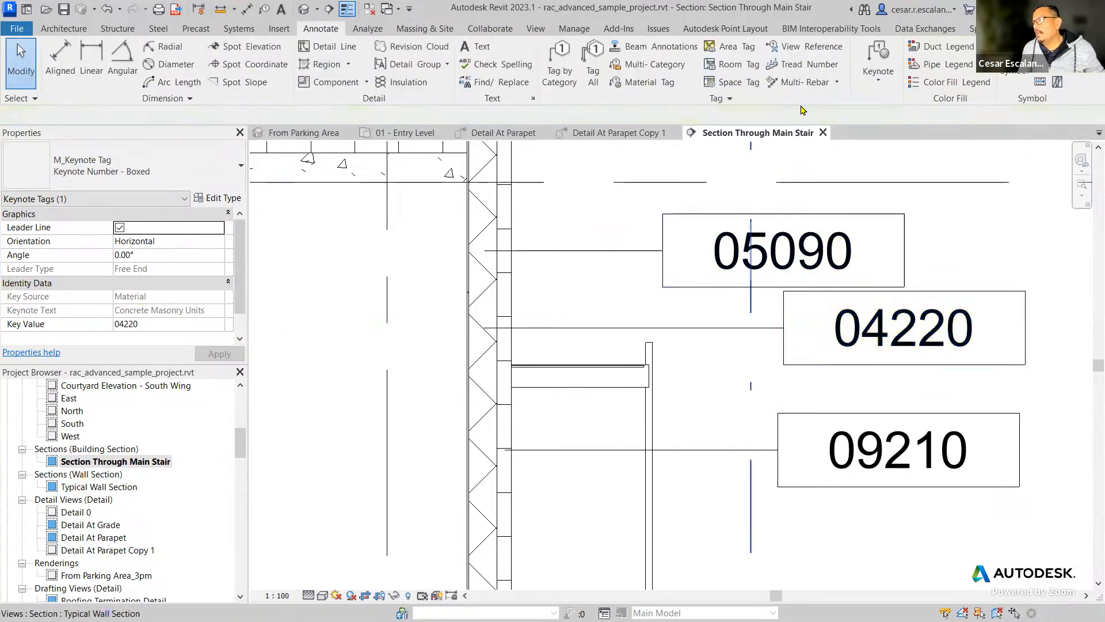
Place a user keynote with a horizontal leader on the wall's concrete block layer, below the 09210 tag.
{"action": "left_click", "coordinate": [878, 72]}
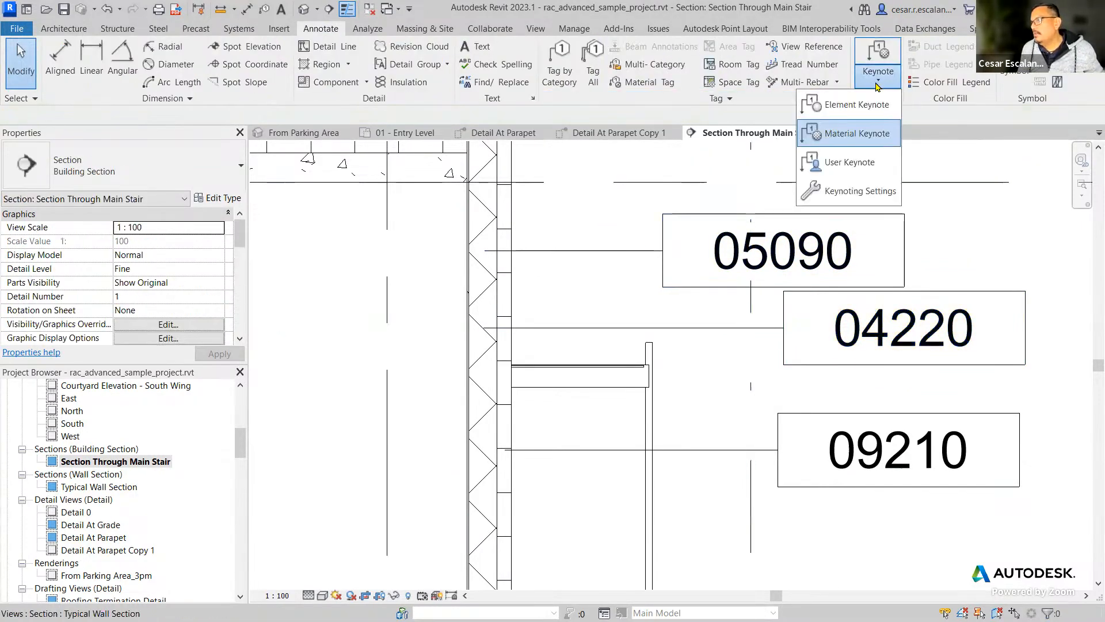
{"action": "left_click", "coordinate": [871, 163]}
{"action": "left_click", "coordinate": [488, 562]}
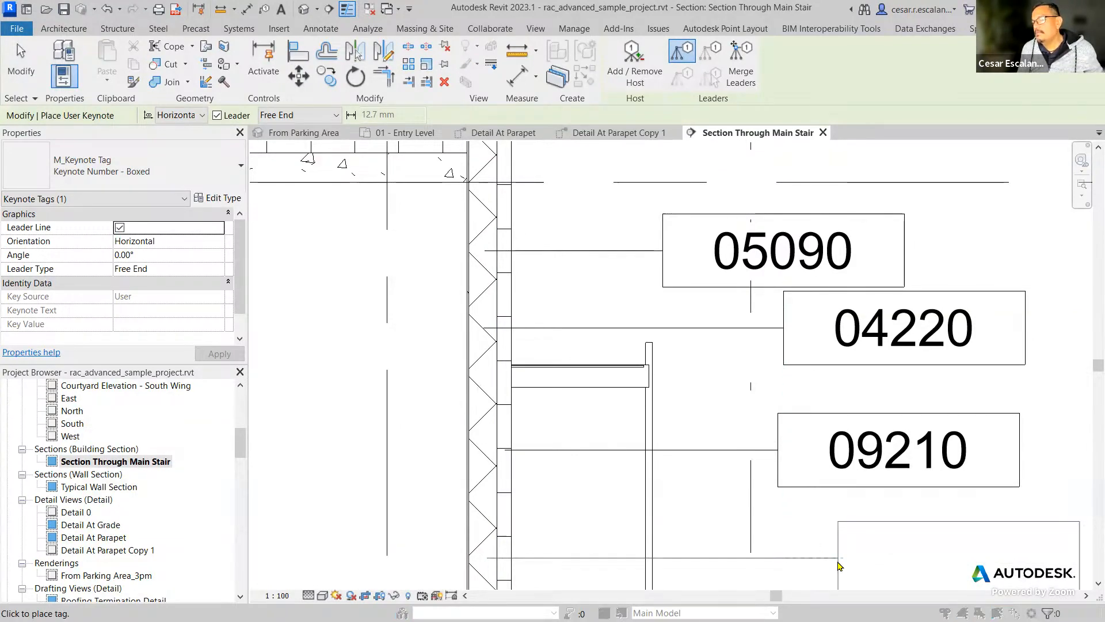
{"action": "left_click", "coordinate": [838, 565]}
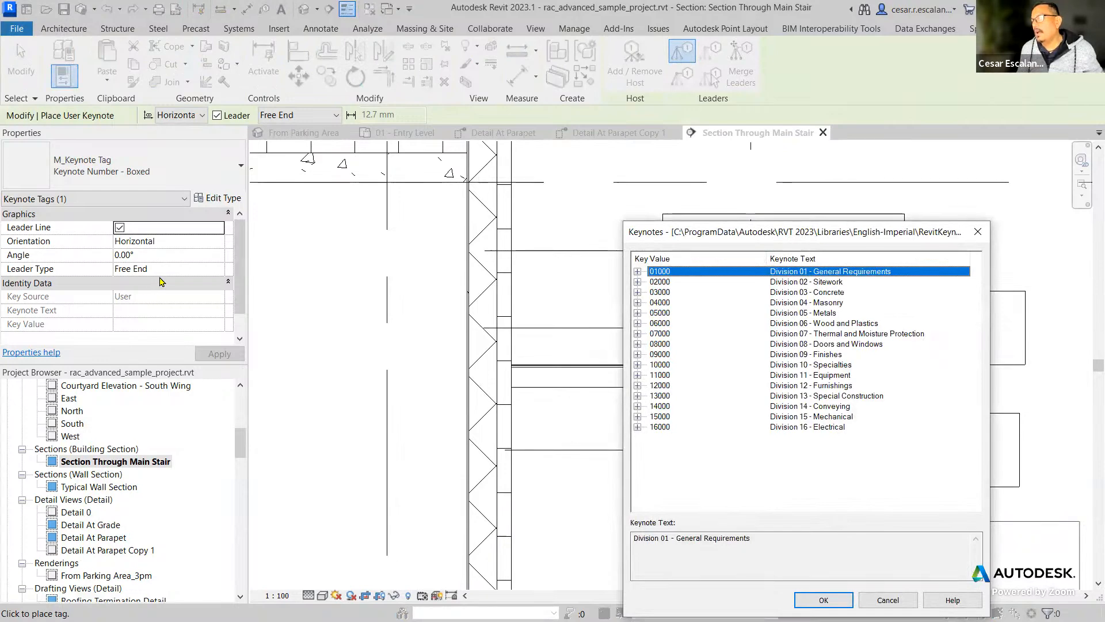
{"action": "left_click", "coordinate": [638, 282]}
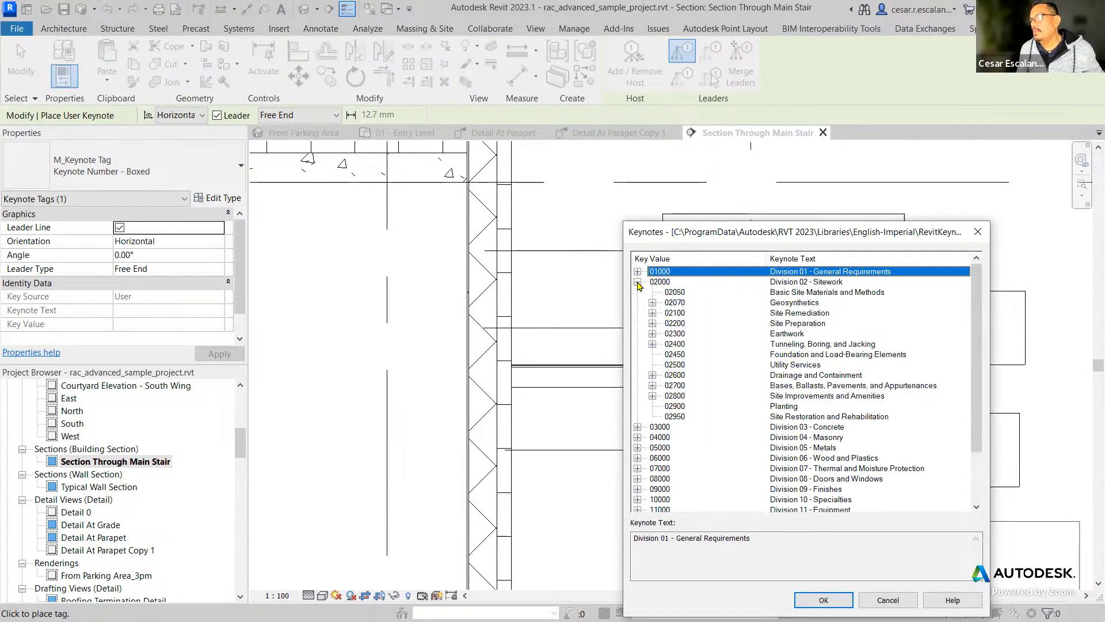
{"action": "left_click", "coordinate": [679, 303]}
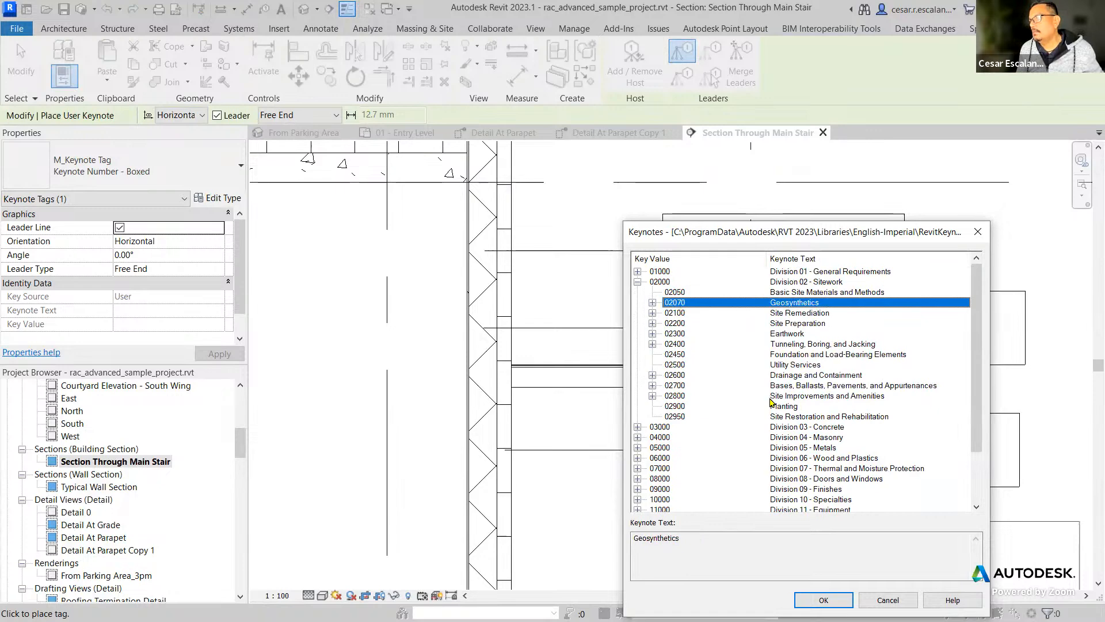
{"action": "left_click", "coordinate": [638, 282]}
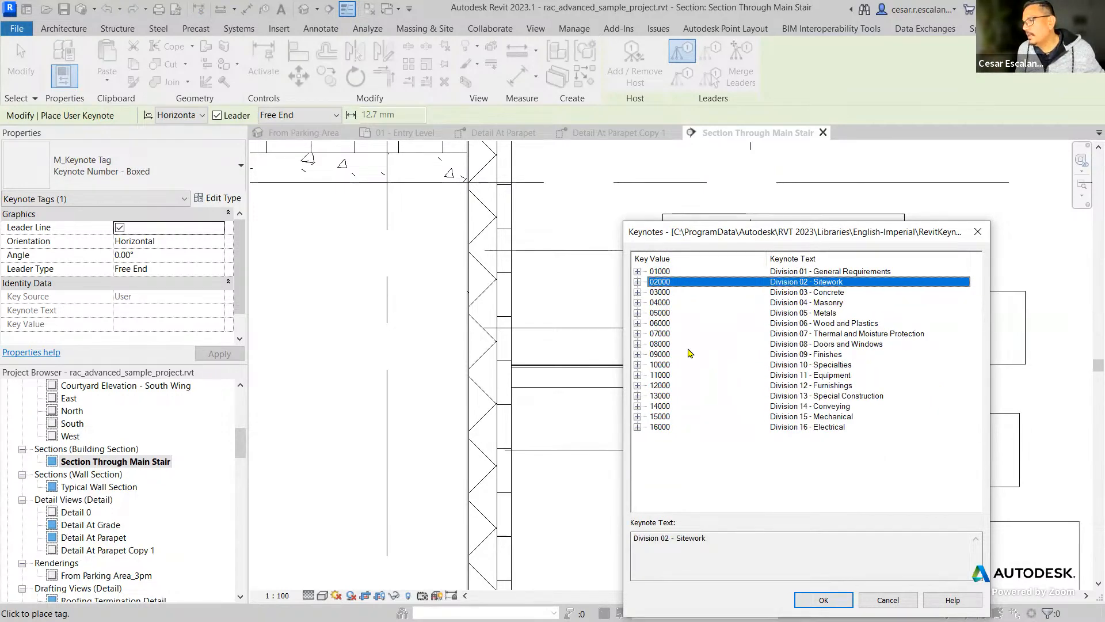
Assign 07460 Siding from Division 07 - Thermal and Moisture Protection, under 07400 Roofing and Siding Panels, to the user keynote and finish placing.
{"action": "left_click", "coordinate": [818, 334]}
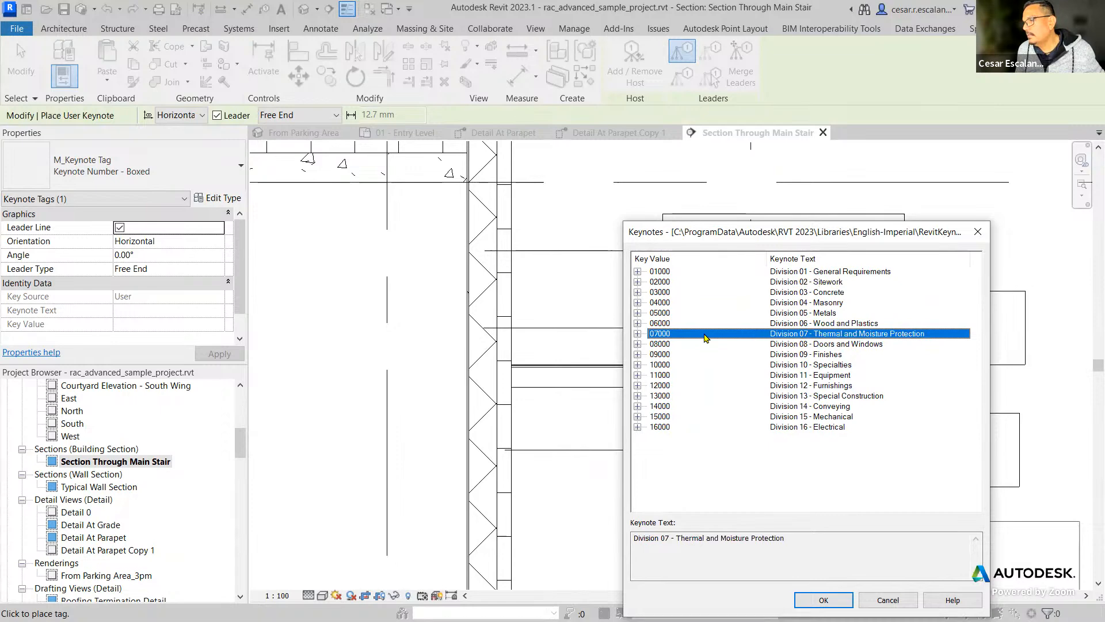
{"action": "left_click", "coordinate": [638, 334]}
{"action": "left_click", "coordinate": [666, 376]}
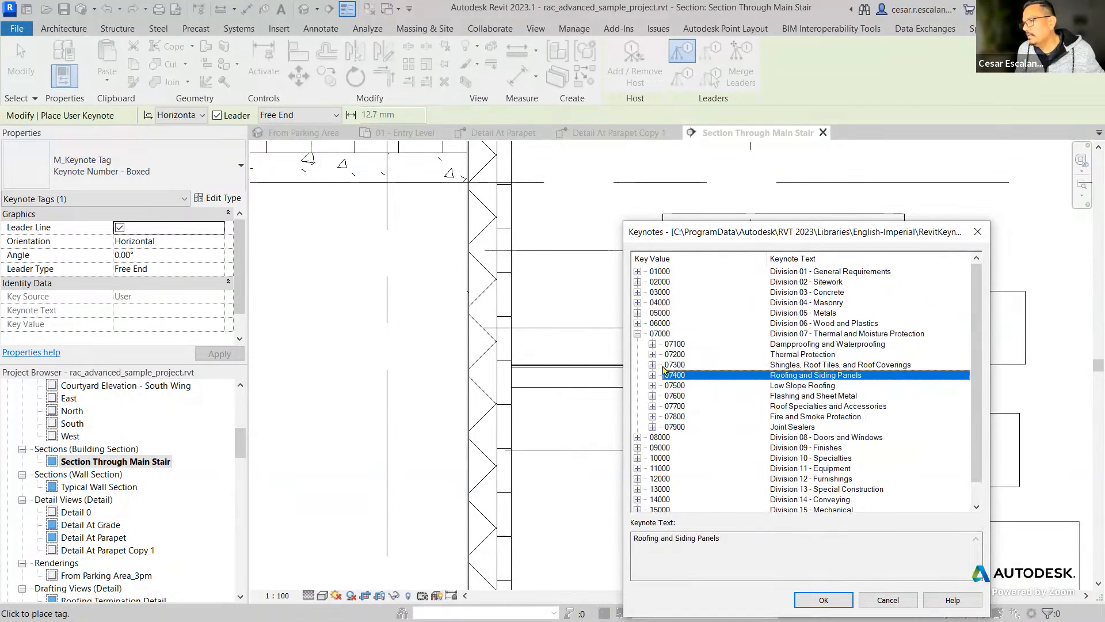
{"action": "left_click", "coordinate": [653, 375]}
{"action": "left_click", "coordinate": [691, 396]}
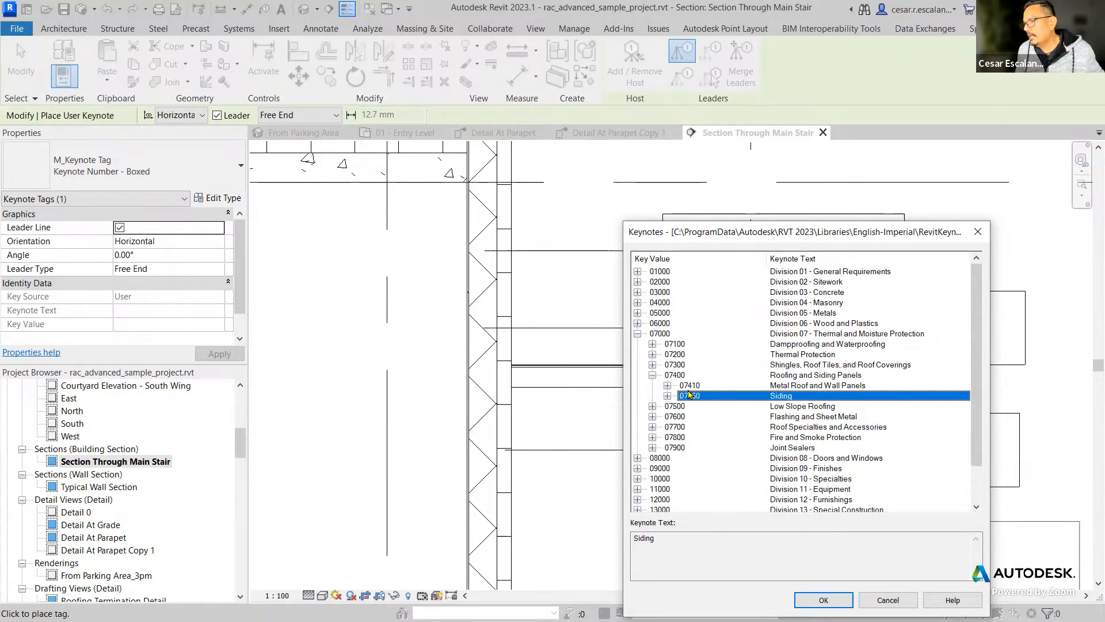
{"action": "left_click", "coordinate": [823, 600]}
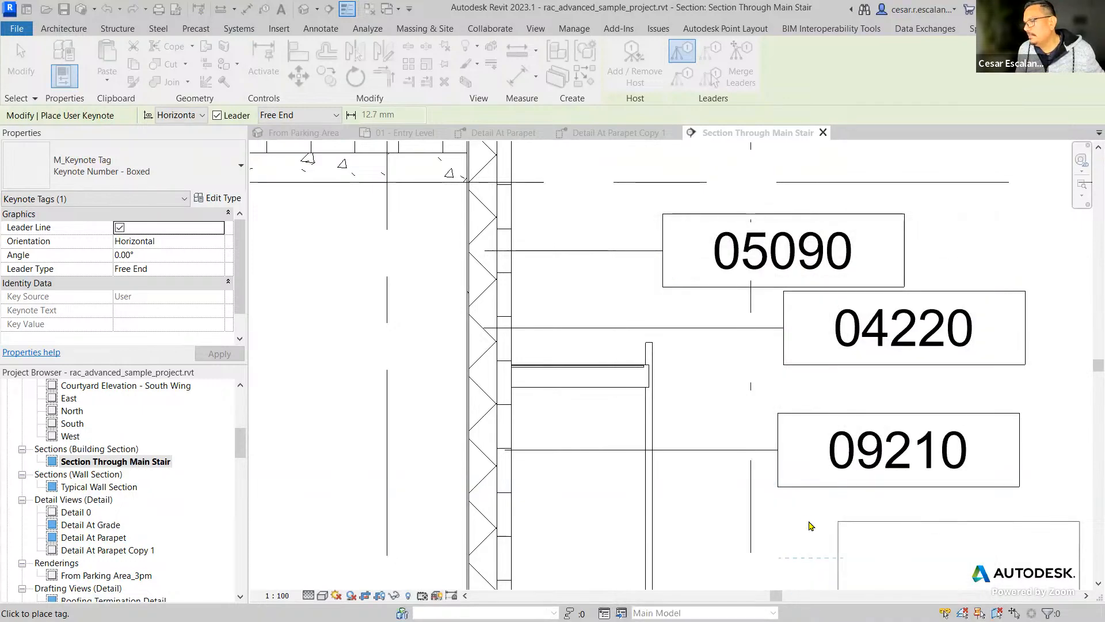
{"action": "key", "text": "Escape"}
Compare the key source and keynote text of the 07460 user keynote with those of the 04220 and 09210 material keynotes.
{"action": "scroll", "coordinate": [839, 536], "scroll_direction": "down", "scroll_amount": 2}
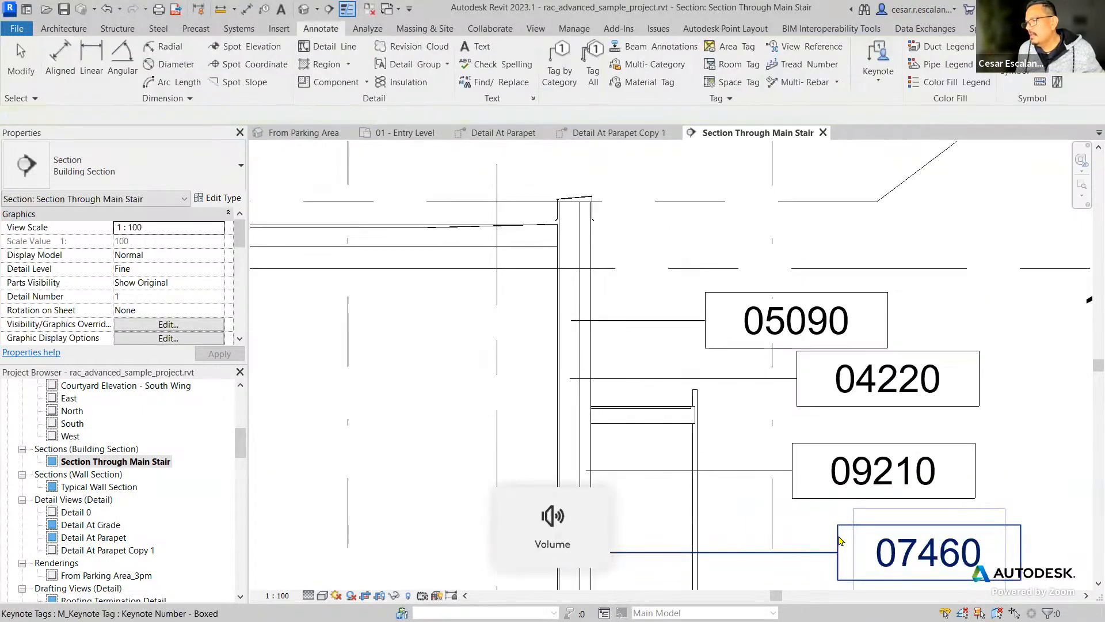
{"action": "left_click", "coordinate": [843, 540]}
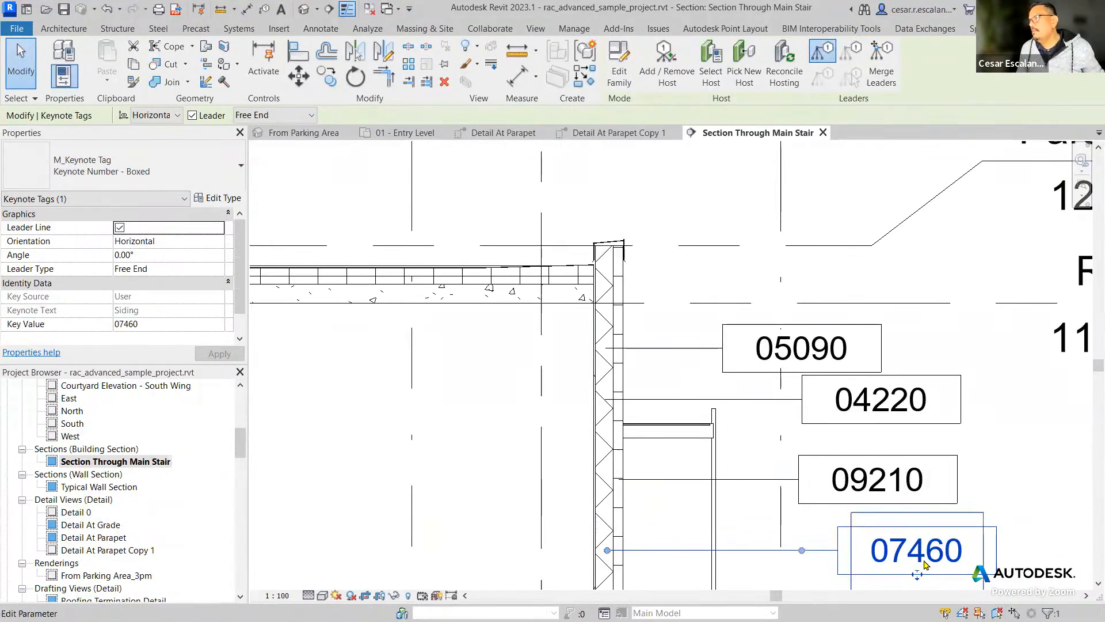
{"action": "key", "text": "Escape"}
{"action": "left_click", "coordinate": [880, 409]}
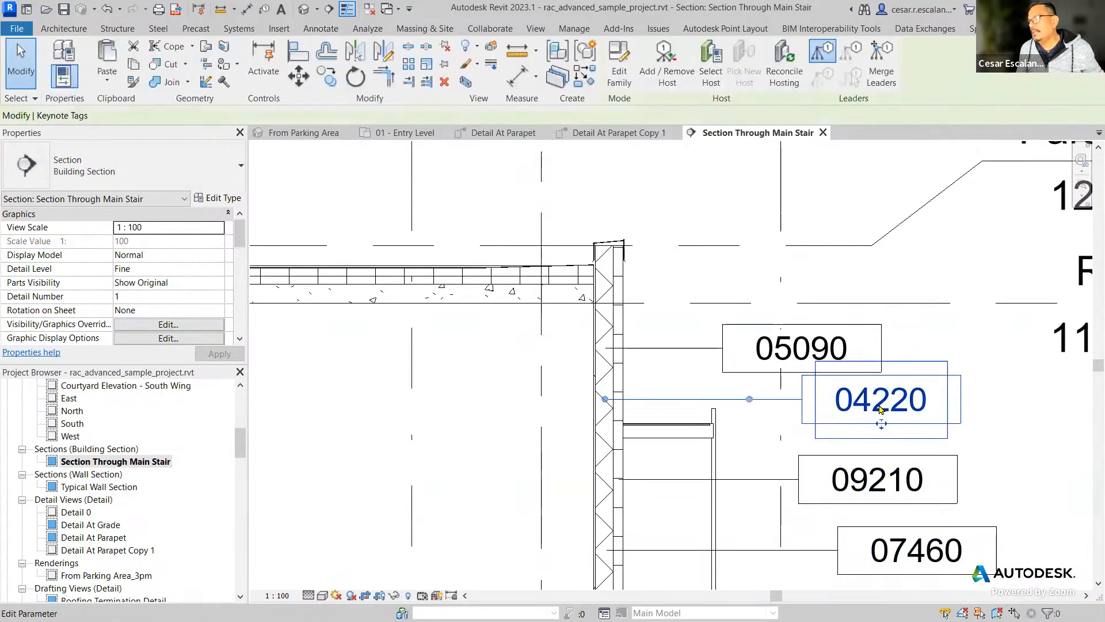
{"action": "key", "text": "Escape"}
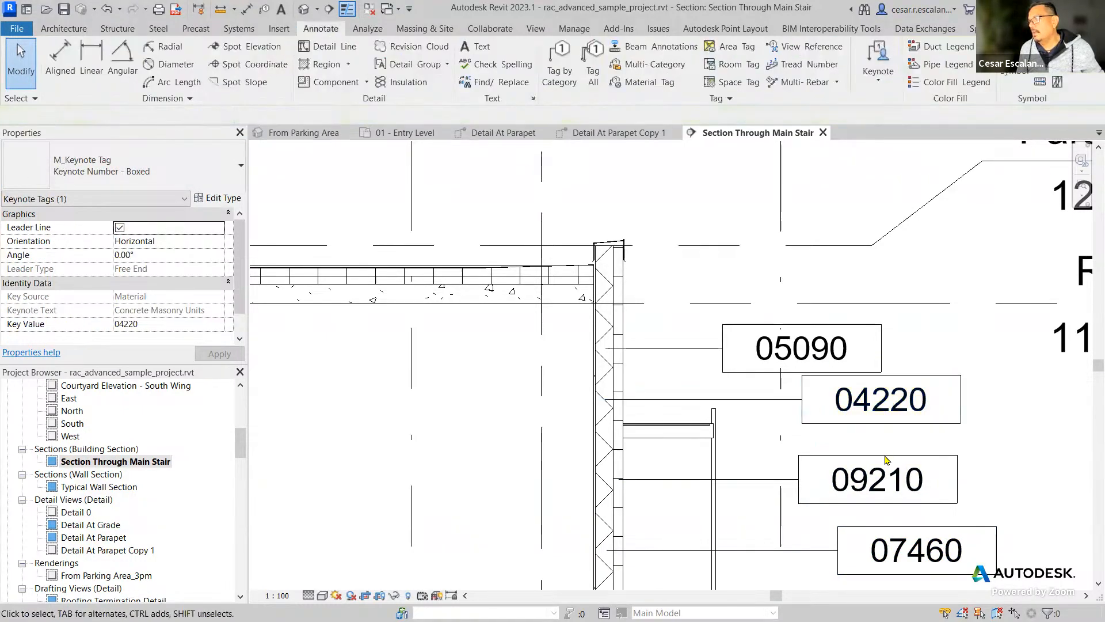
{"action": "left_click", "coordinate": [881, 476]}
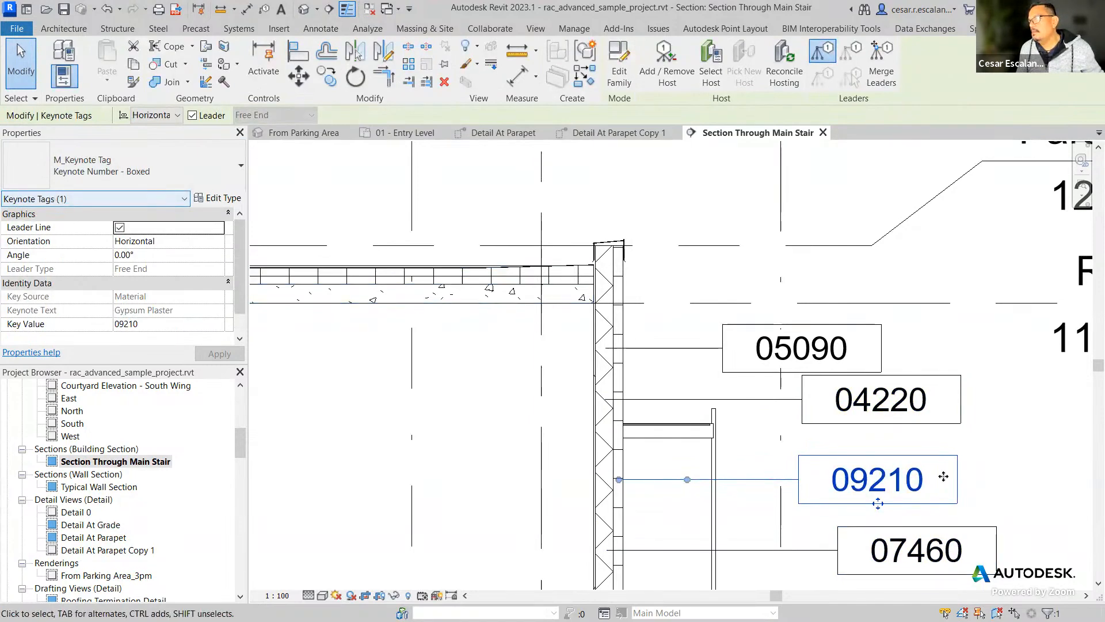
{"action": "left_click", "coordinate": [924, 561]}
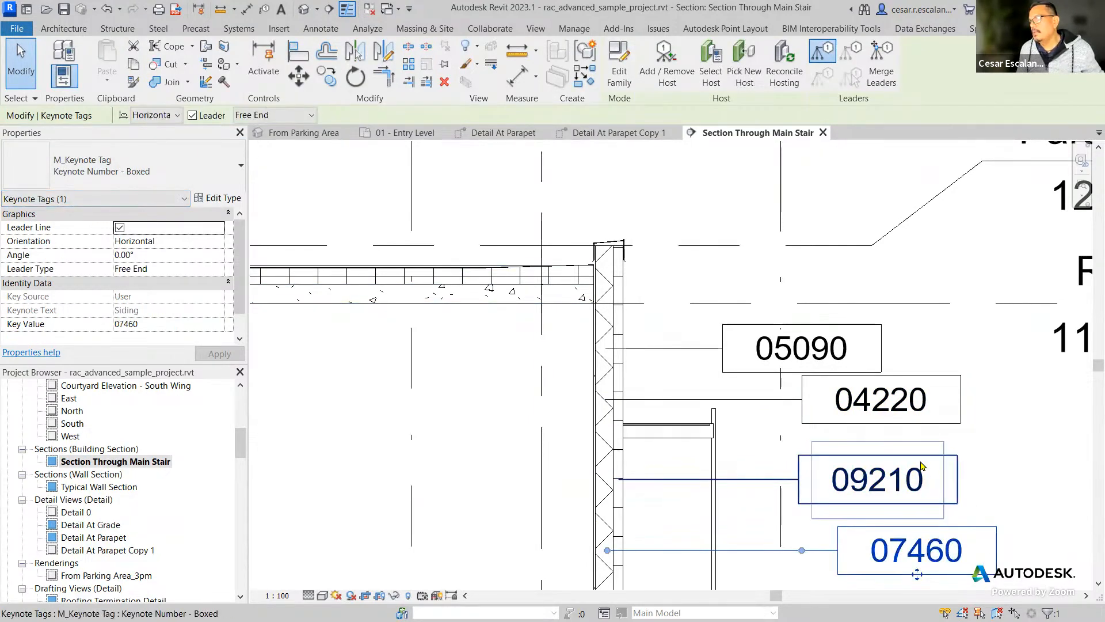
{"action": "left_click", "coordinate": [881, 403]}
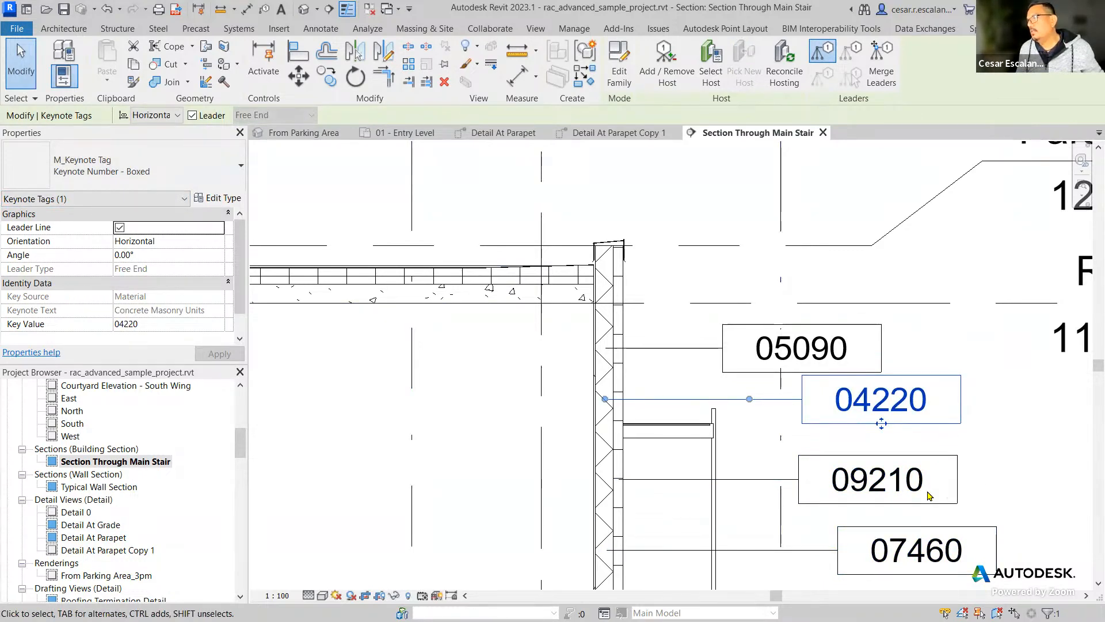
{"action": "key", "text": "Escape"}
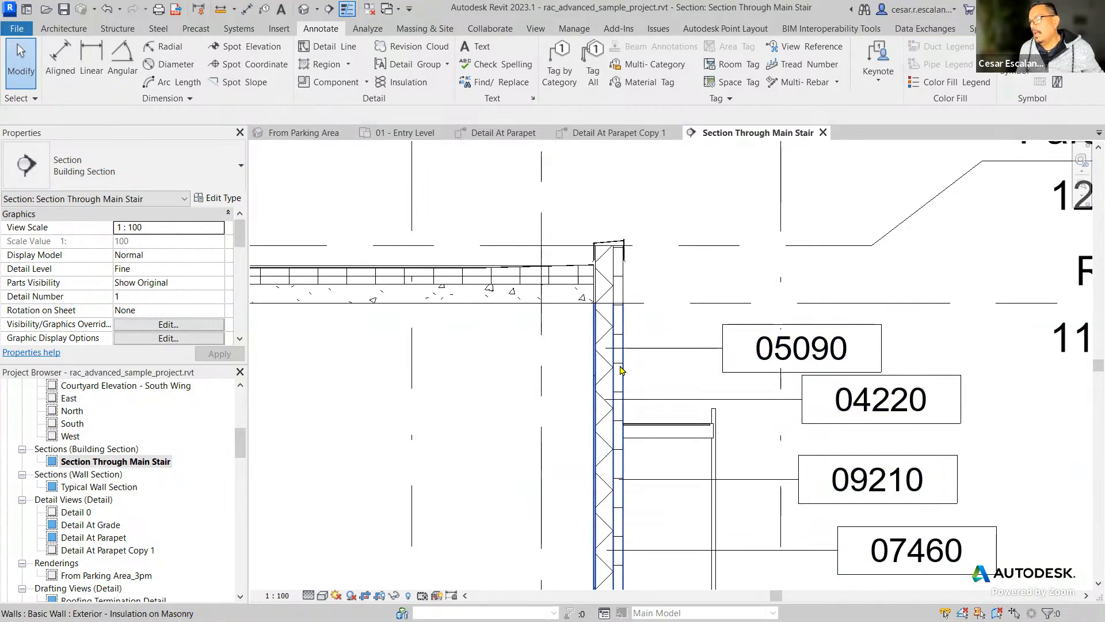
{"action": "left_click", "coordinate": [915, 550]}
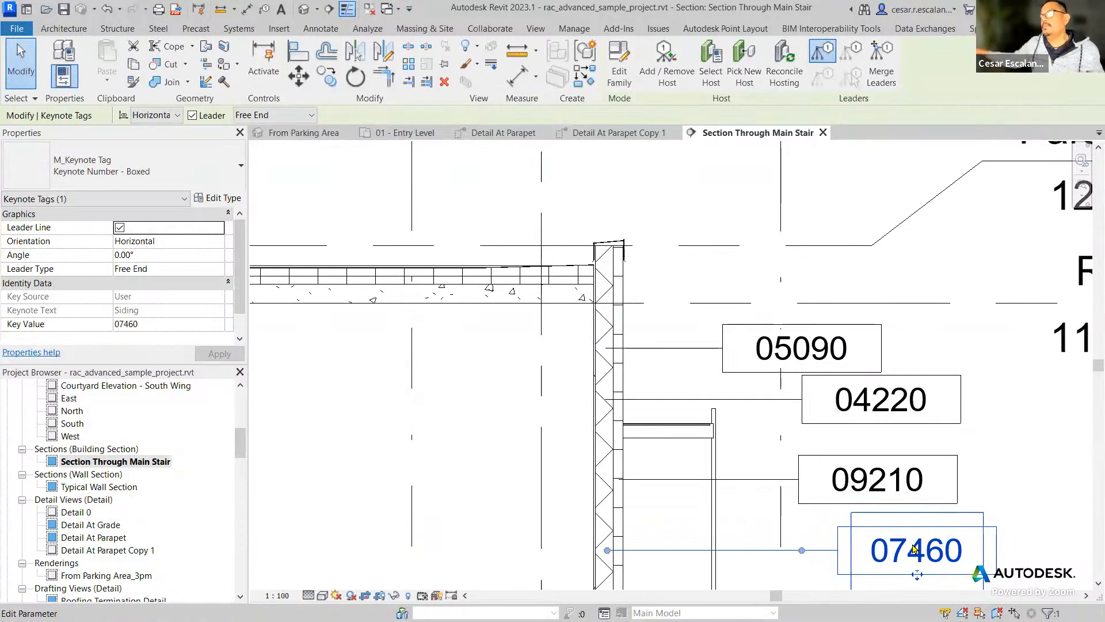
{"action": "key", "text": "Escape"}
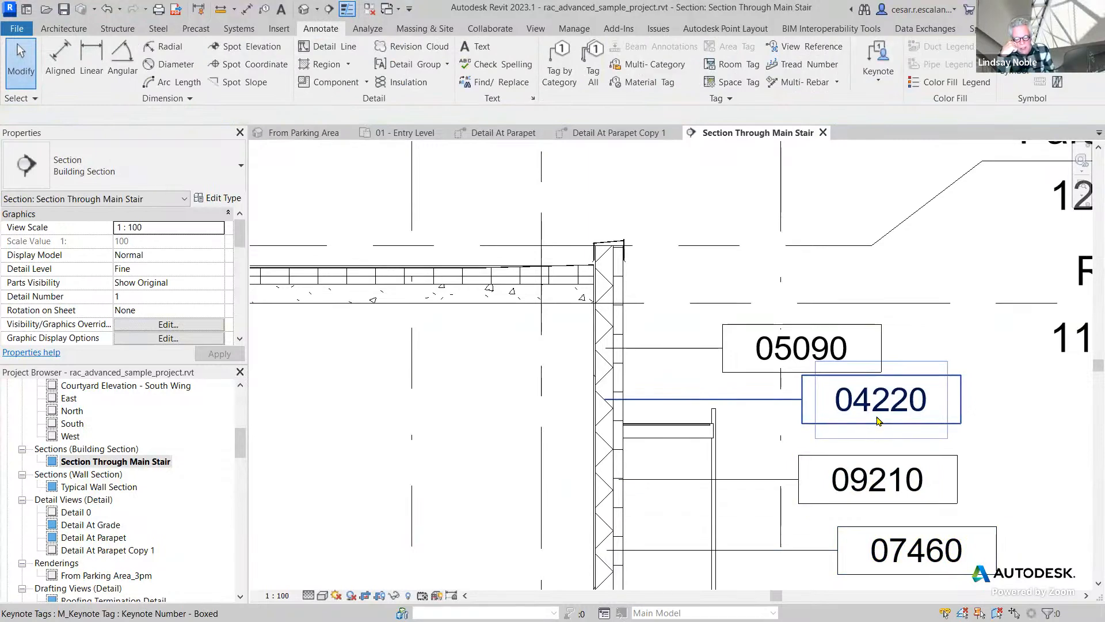
{"action": "left_click", "coordinate": [879, 420]}
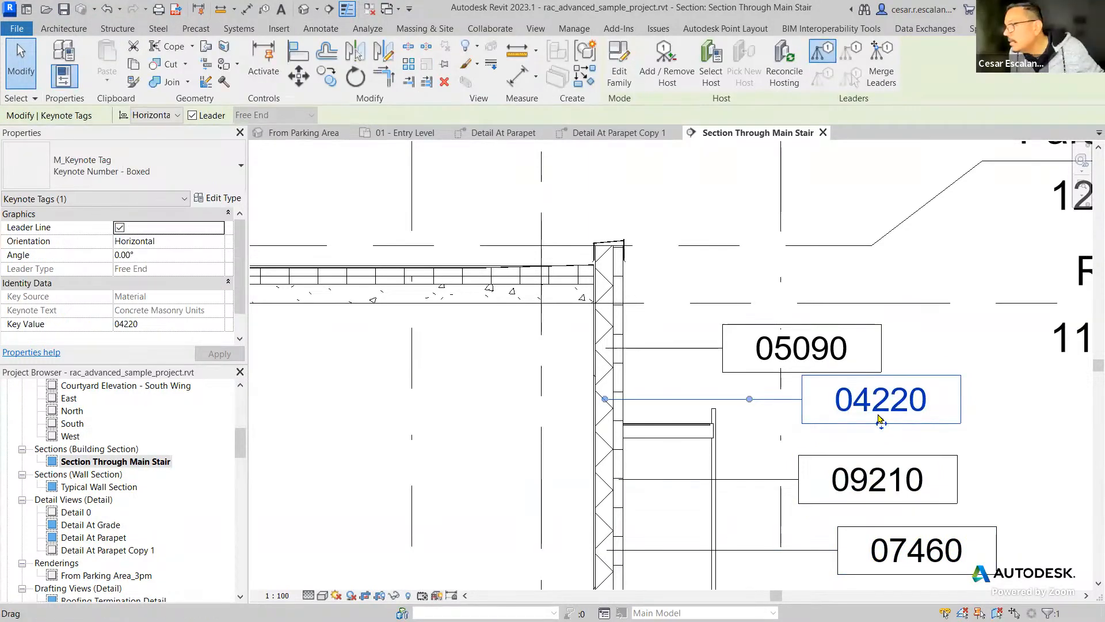
{"action": "key", "text": "Escape"}
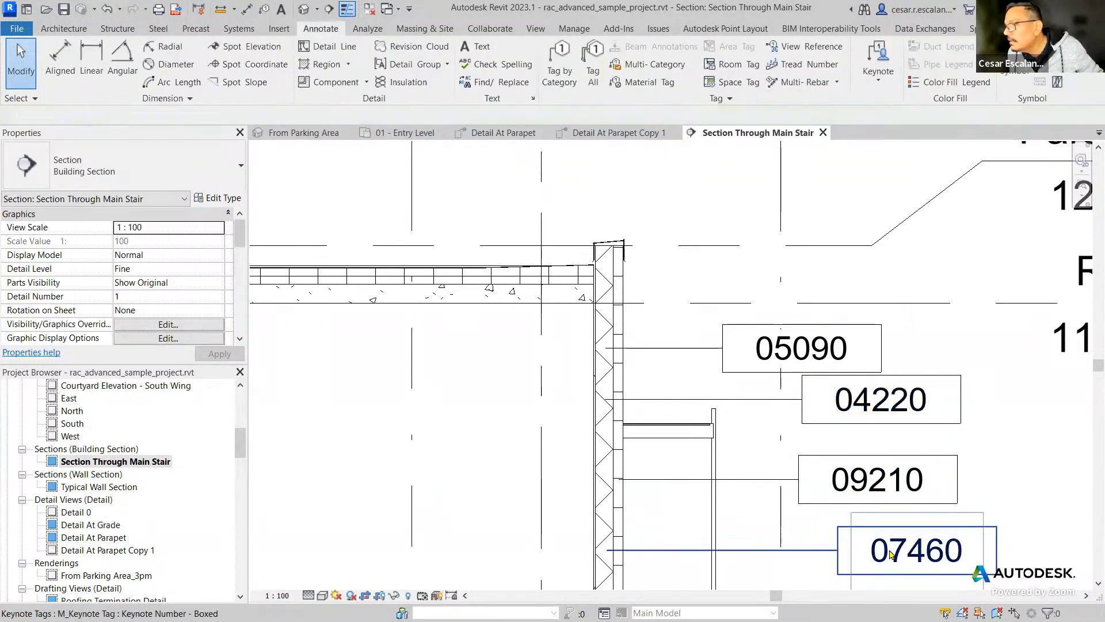
Move the 07460 tag and its leader elbow closer to the wall so the tag lines up under the 04220 tag.
{"action": "left_click", "coordinate": [889, 551]}
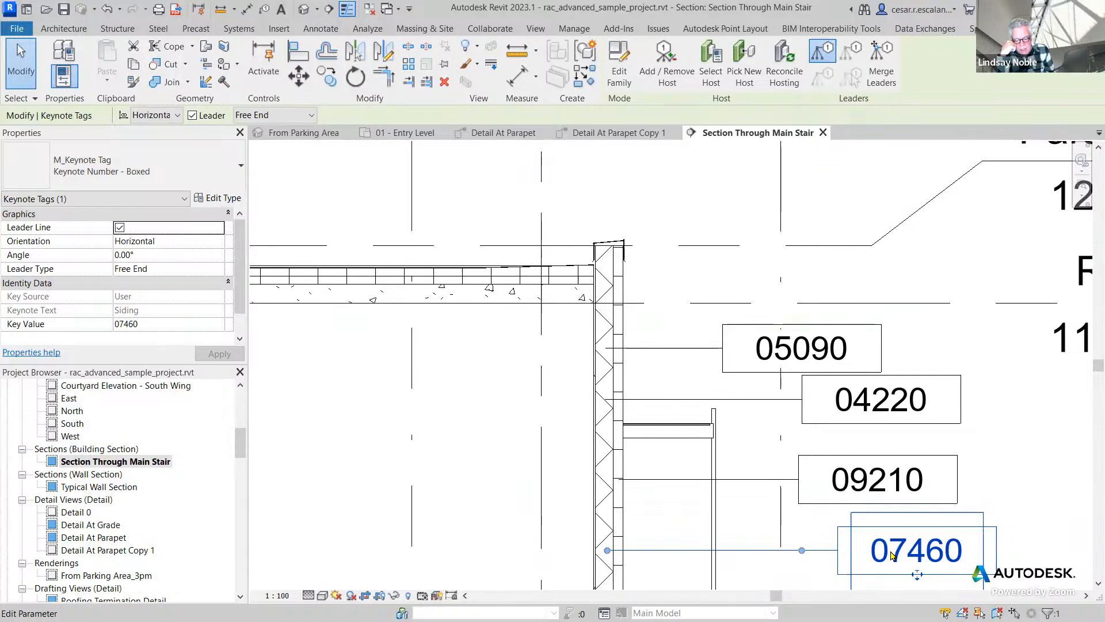
{"action": "left_click_drag", "start_coordinate": [803, 551], "coordinate": [737, 552]}
{"action": "left_click_drag", "start_coordinate": [915, 575], "coordinate": [877, 576]}
{"action": "scroll", "coordinate": [603, 549], "scroll_direction": "up", "scroll_amount": 3}
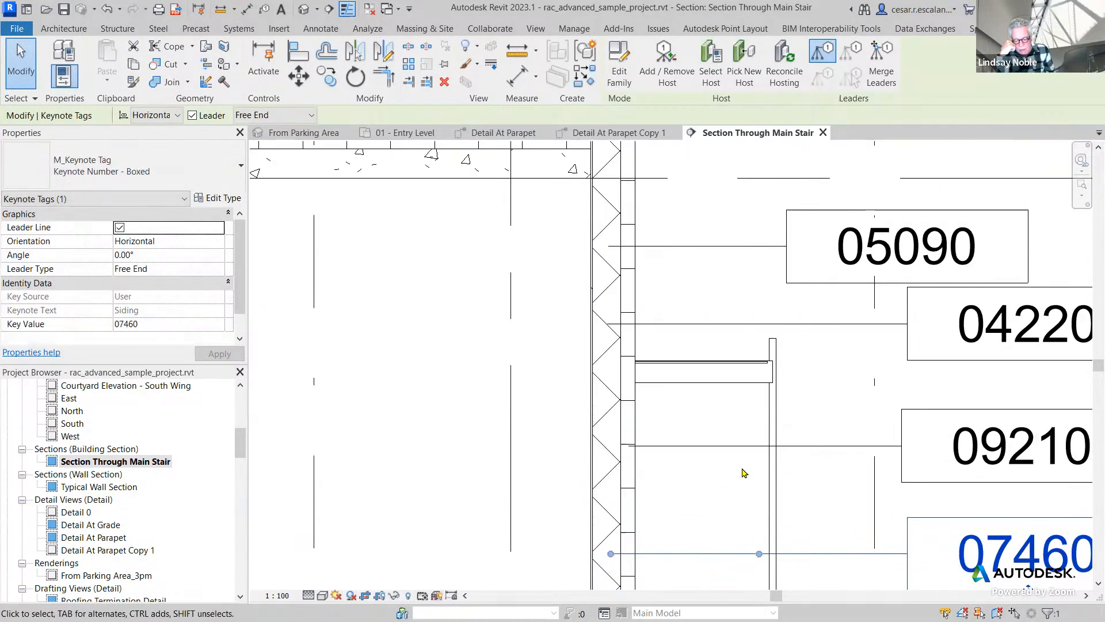
{"action": "scroll", "coordinate": [743, 471], "scroll_direction": "down", "scroll_amount": 1}
{"action": "scroll", "coordinate": [743, 472], "scroll_direction": "down", "scroll_amount": 1}
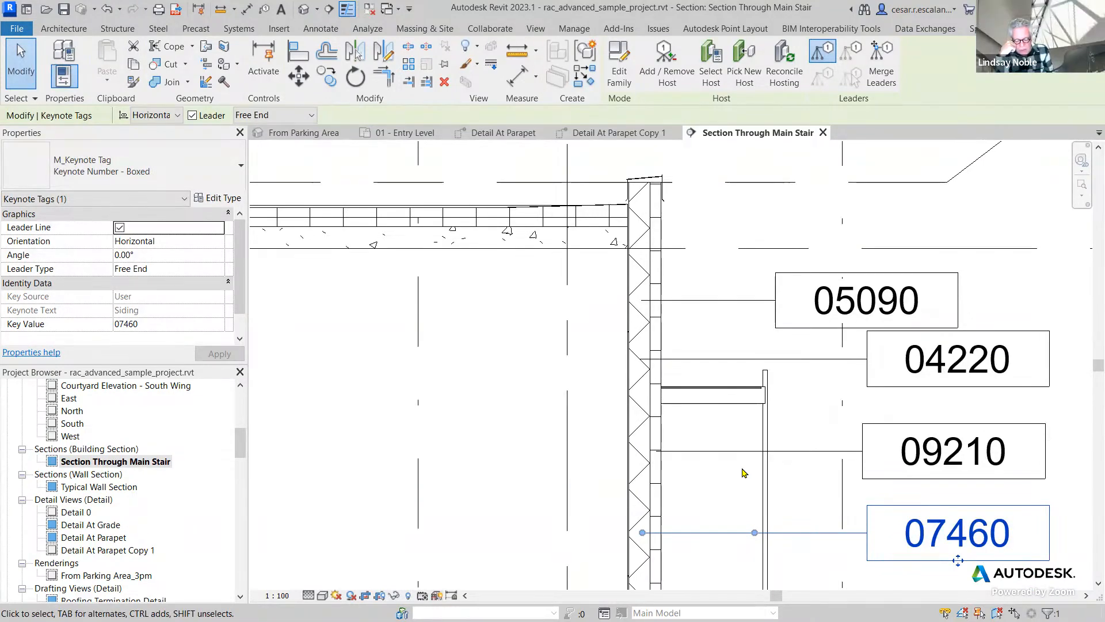
{"action": "left_click", "coordinate": [482, 453]}
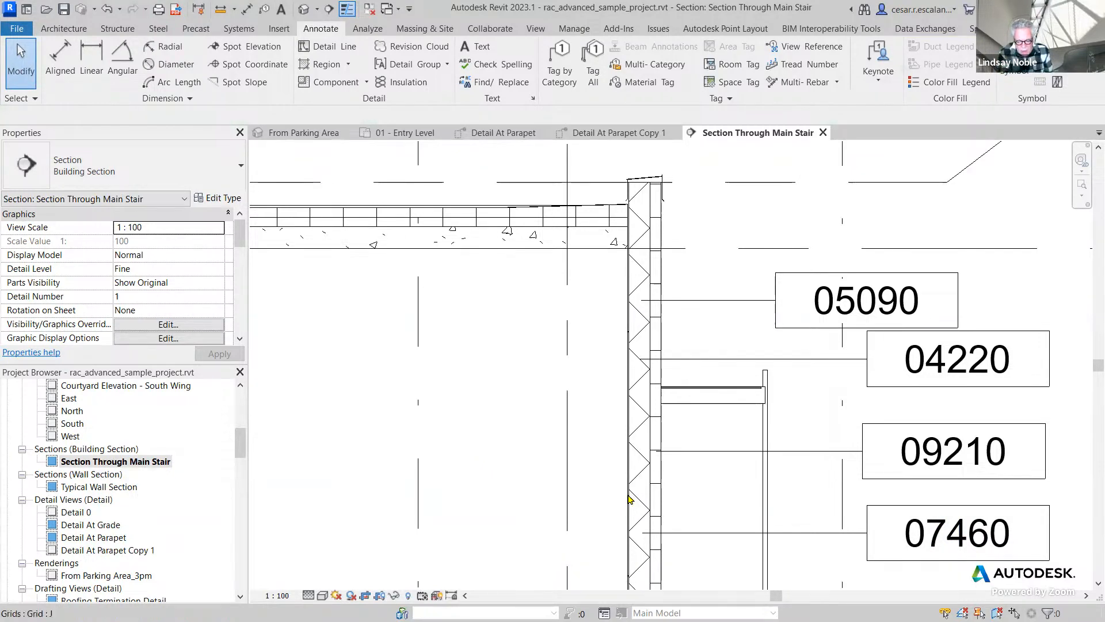
{"action": "mouse_move", "coordinate": [807, 561]}
{"action": "middle_mouse_down"}
{"action": "mouse_move", "coordinate": [355, 535]}
{"action": "mouse_move", "coordinate": [523, 493]}
{"action": "mouse_move", "coordinate": [627, 523]}
{"action": "mouse_move", "coordinate": [645, 507]}
{"action": "middle_mouse_up"}
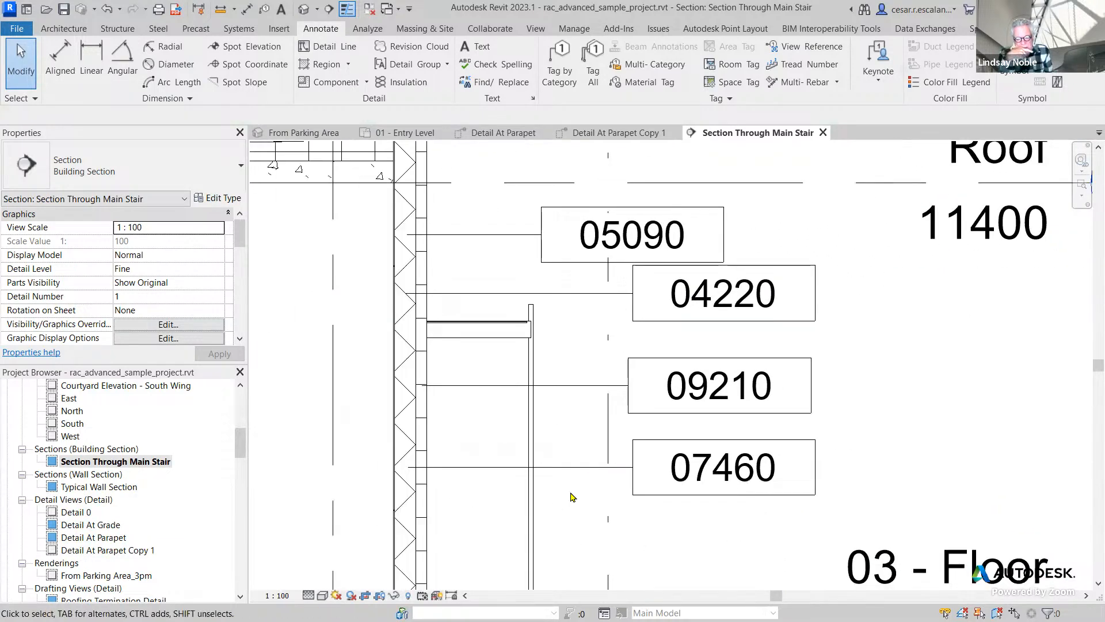
{"action": "left_click", "coordinate": [821, 474]}
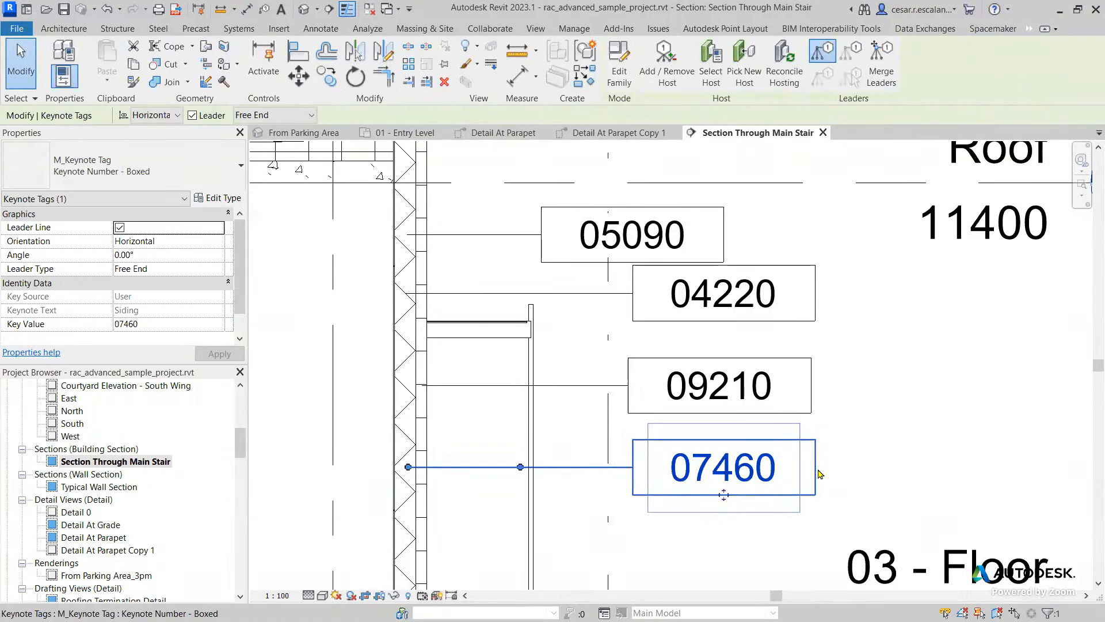
{"action": "key", "text": "Escape"}
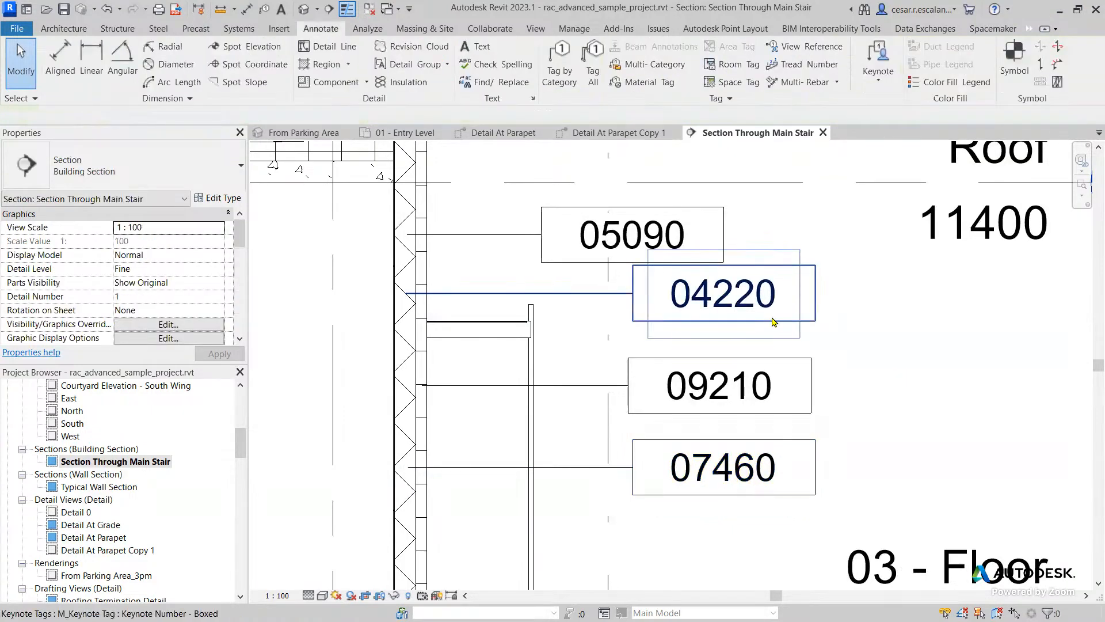
Compare the key source and keynote text of the 04220 and 09210 material keynotes.
{"action": "left_click", "coordinate": [773, 321]}
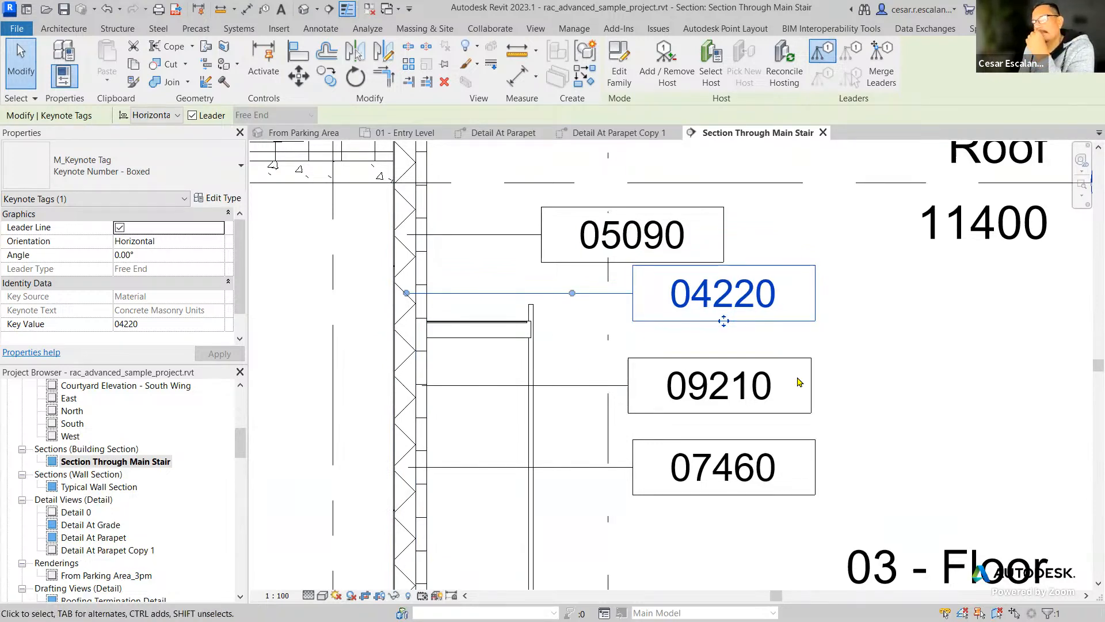
{"action": "left_click", "coordinate": [895, 424]}
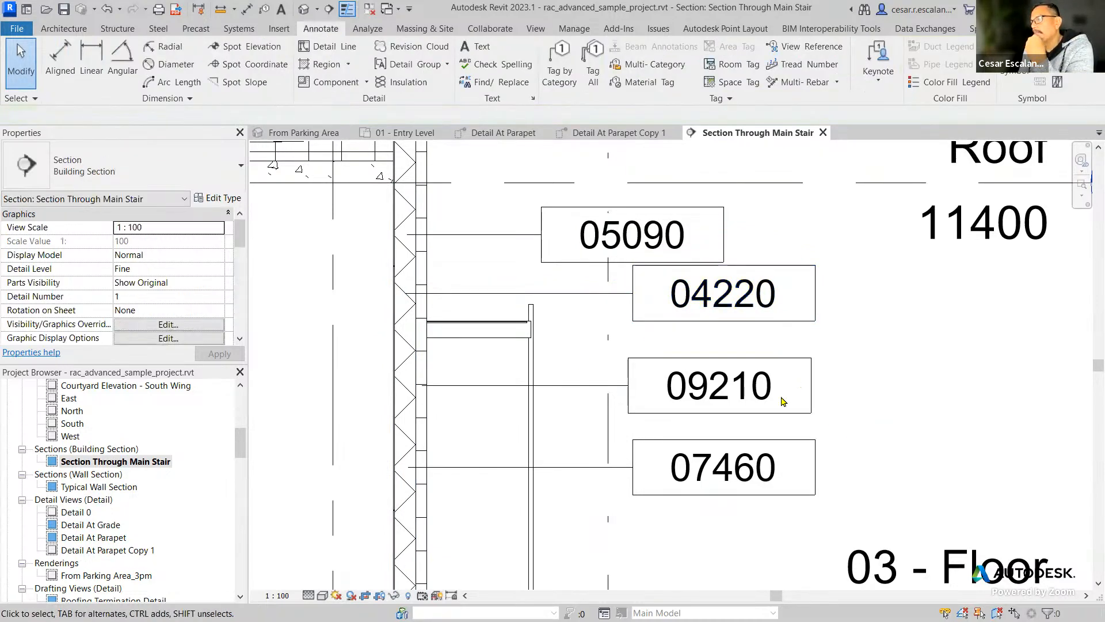
{"action": "left_click", "coordinate": [713, 387]}
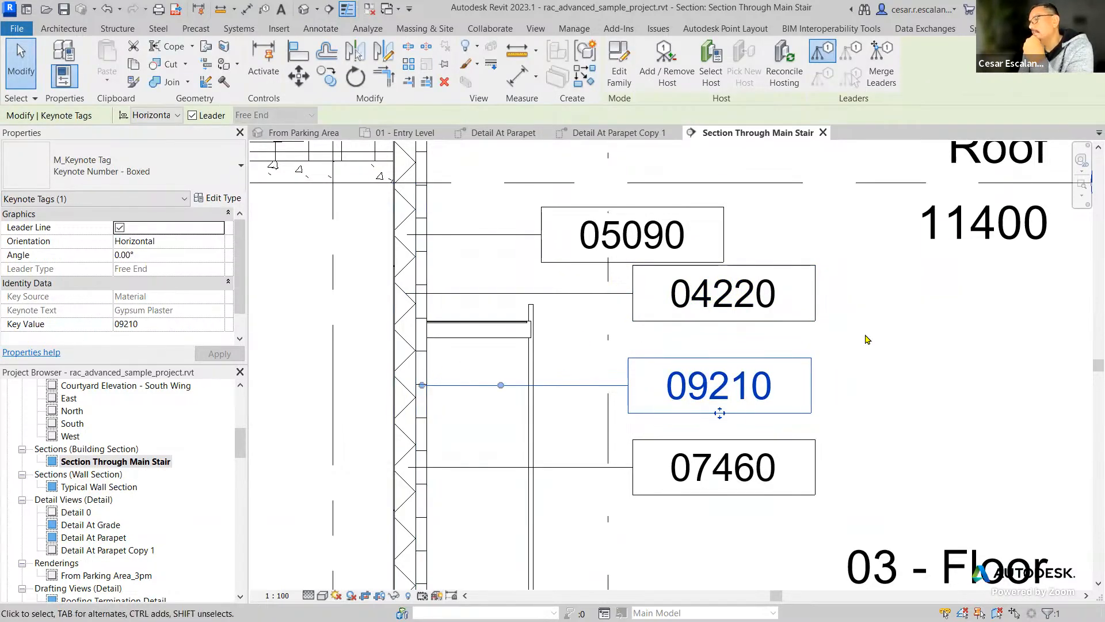
{"action": "left_click", "coordinate": [863, 202]}
{"action": "left_click", "coordinate": [747, 308]}
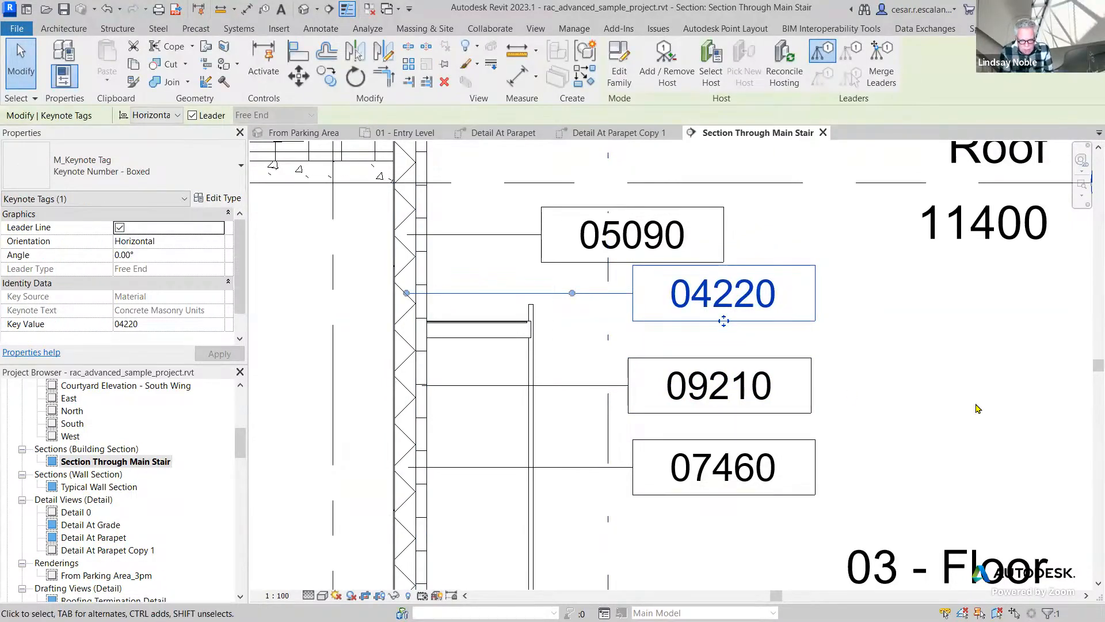
{"action": "left_click", "coordinate": [276, 318]}
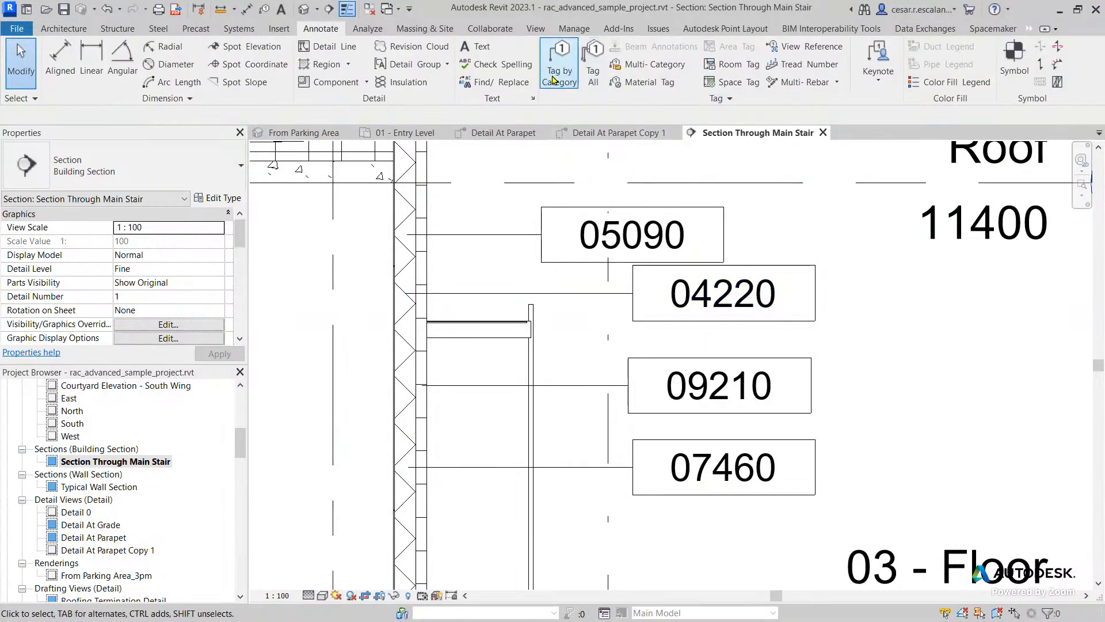
{"action": "left_click", "coordinate": [701, 323]}
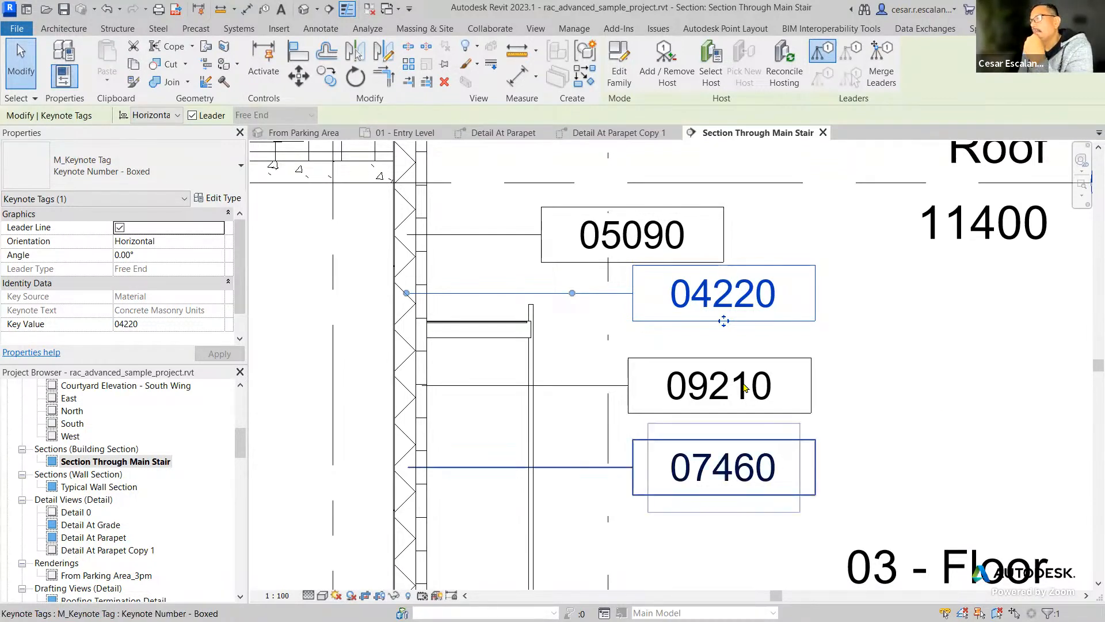
{"action": "left_click", "coordinate": [878, 417]}
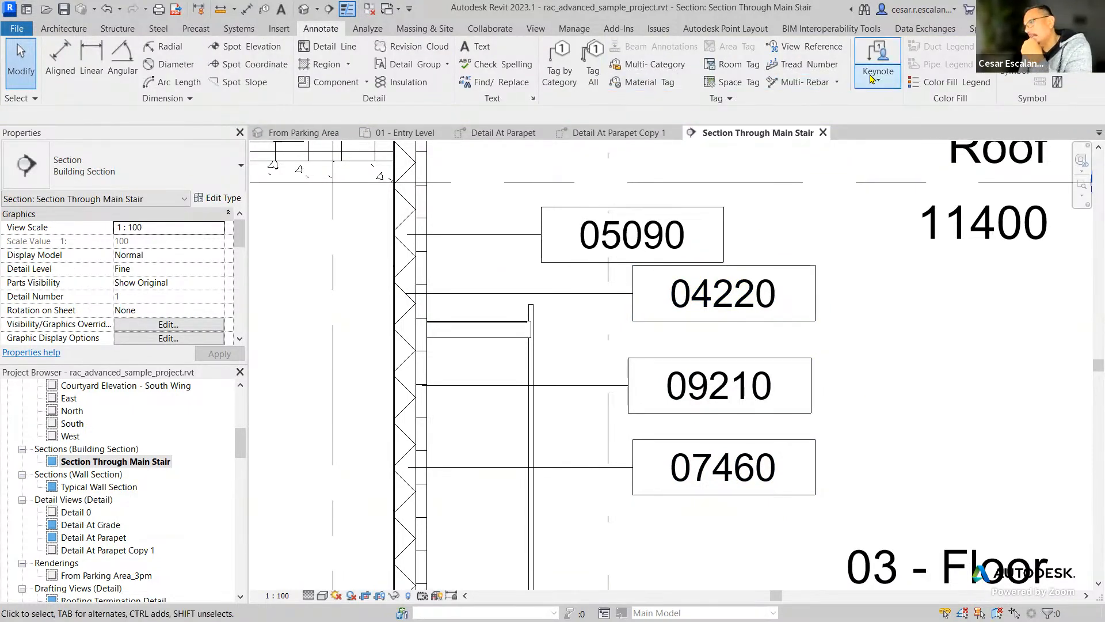
Place a material tag with a horizontal leader on the wall's concrete block layer, below the 07460 tag.
{"action": "left_click", "coordinate": [669, 84]}
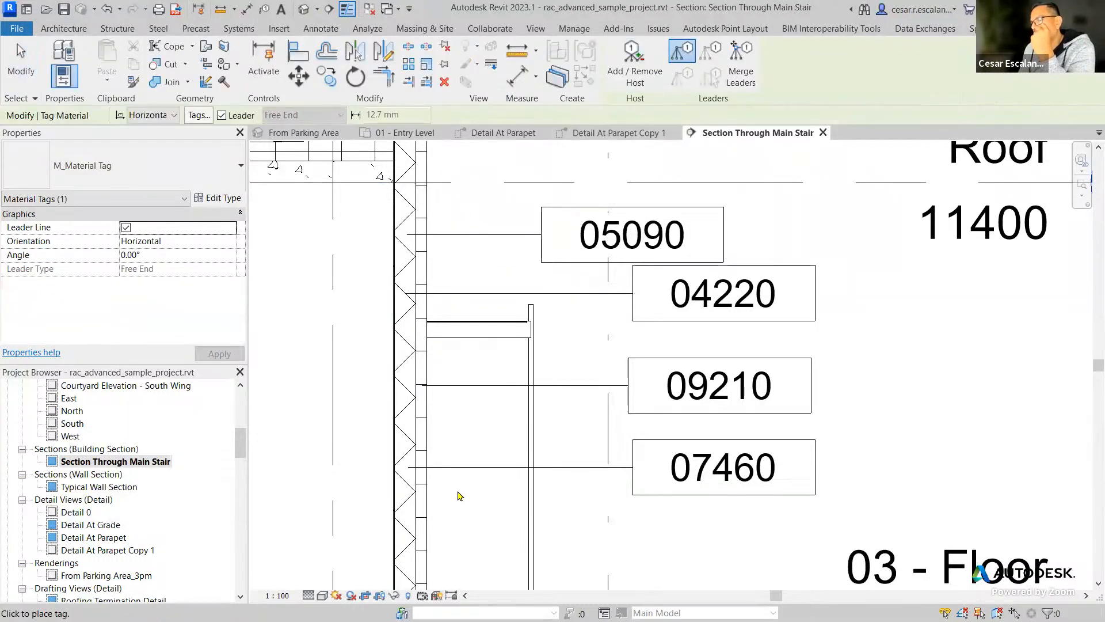
{"action": "left_click", "coordinate": [407, 568]}
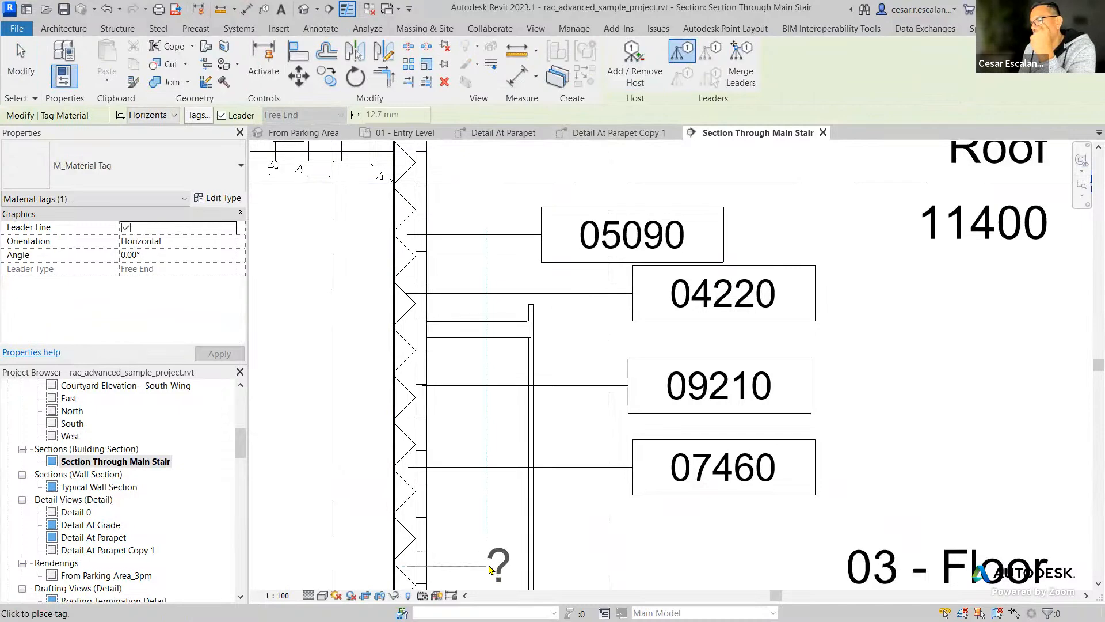
{"action": "left_click", "coordinate": [639, 570]}
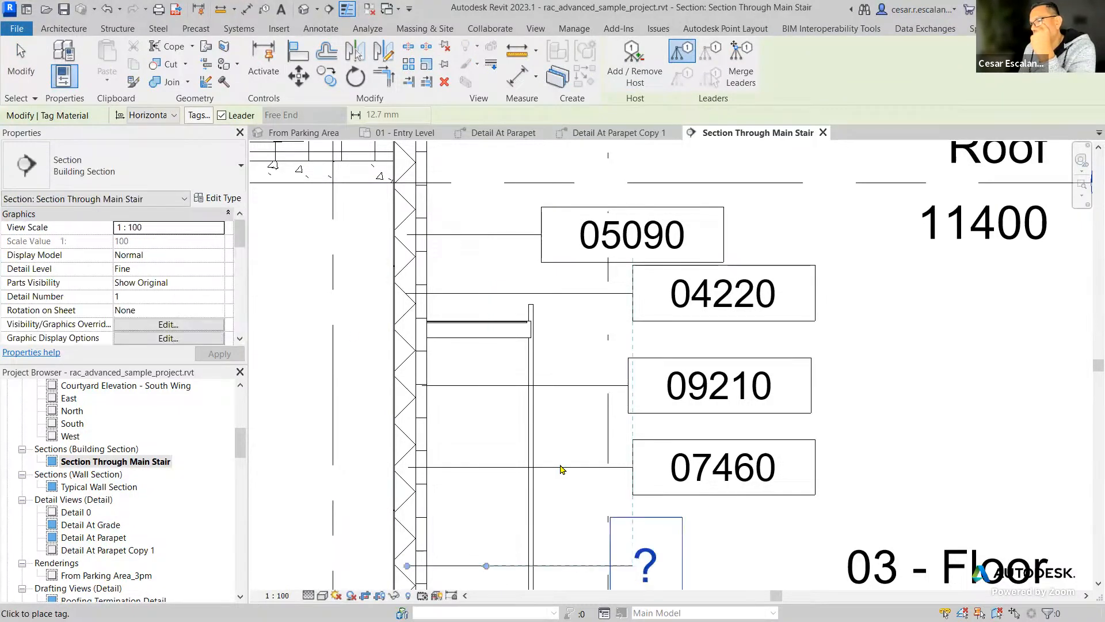
{"action": "left_click", "coordinate": [20, 64]}
{"action": "middle_click_drag", "start_coordinate": [542, 382], "coordinate": [622, 221]}
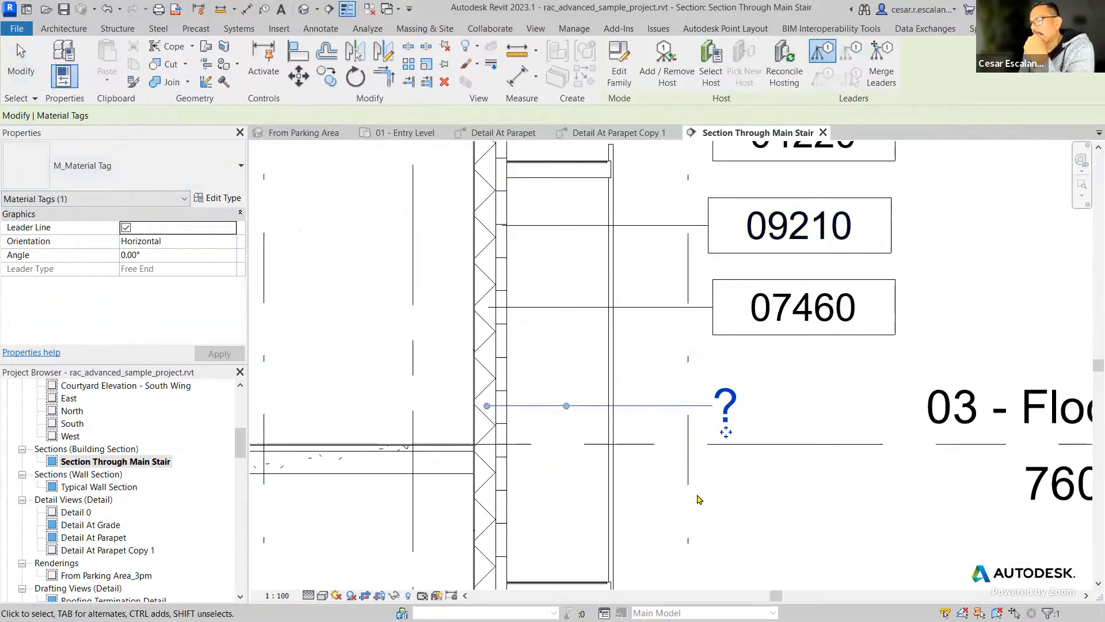
{"action": "left_click", "coordinate": [791, 406]}
Examine the properties of the new material tag and where its leader meets the wall.
{"action": "left_click", "coordinate": [727, 409]}
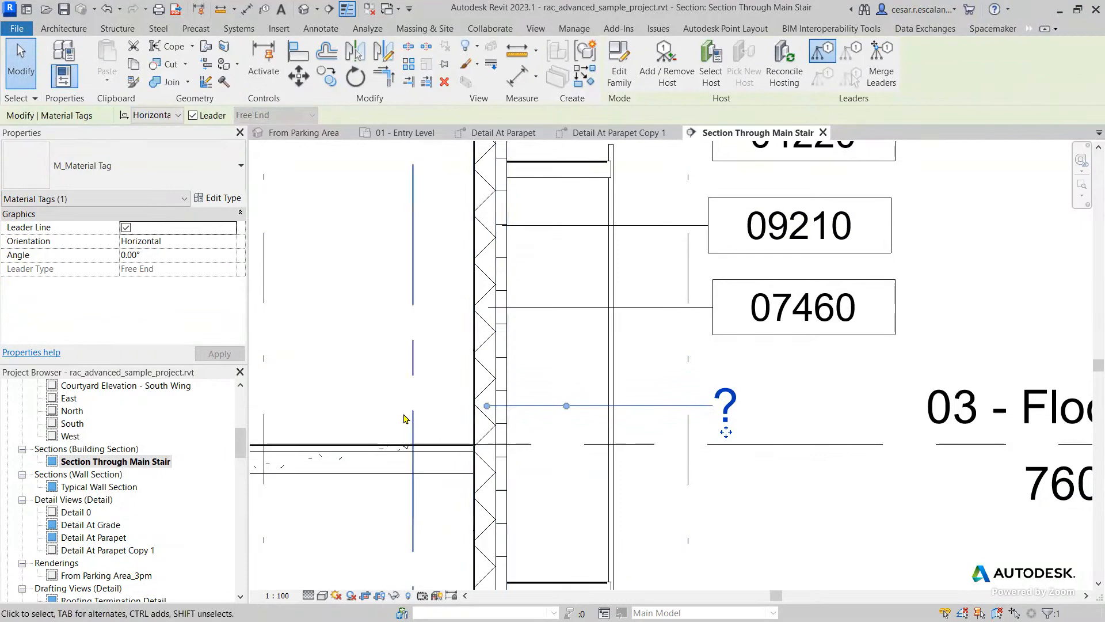
{"action": "left_click", "coordinate": [437, 387]}
{"action": "scroll", "coordinate": [637, 422], "scroll_direction": "up", "scroll_amount": 2}
{"action": "scroll", "coordinate": [637, 423], "scroll_direction": "up", "scroll_amount": 1}
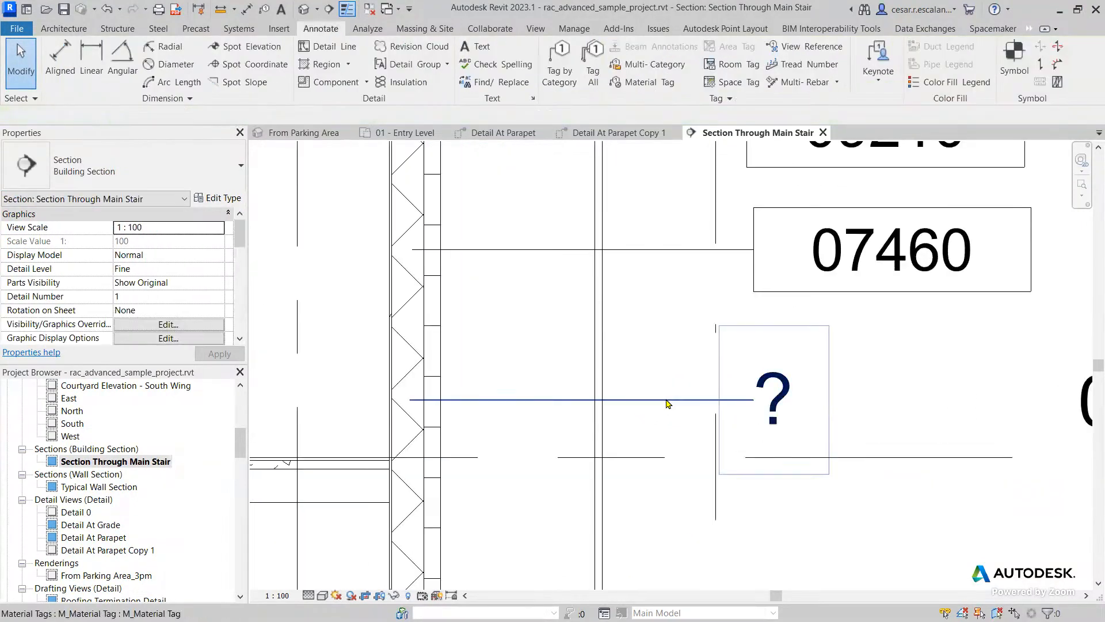
{"action": "left_click", "coordinate": [774, 403]}
{"action": "key", "text": "Escape"}
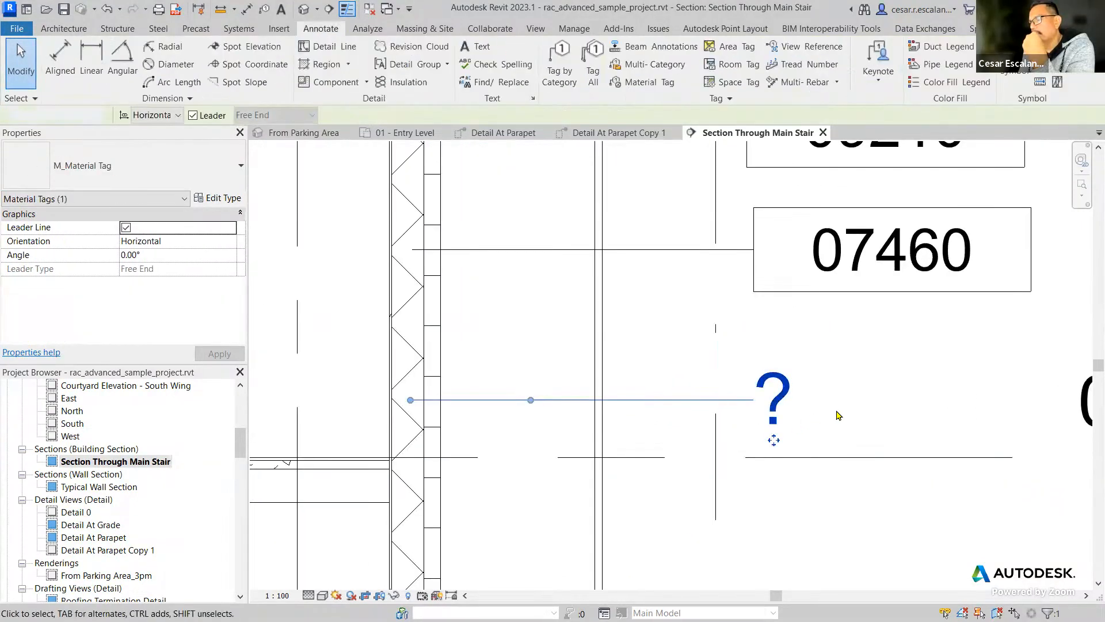
{"action": "left_click", "coordinate": [789, 397]}
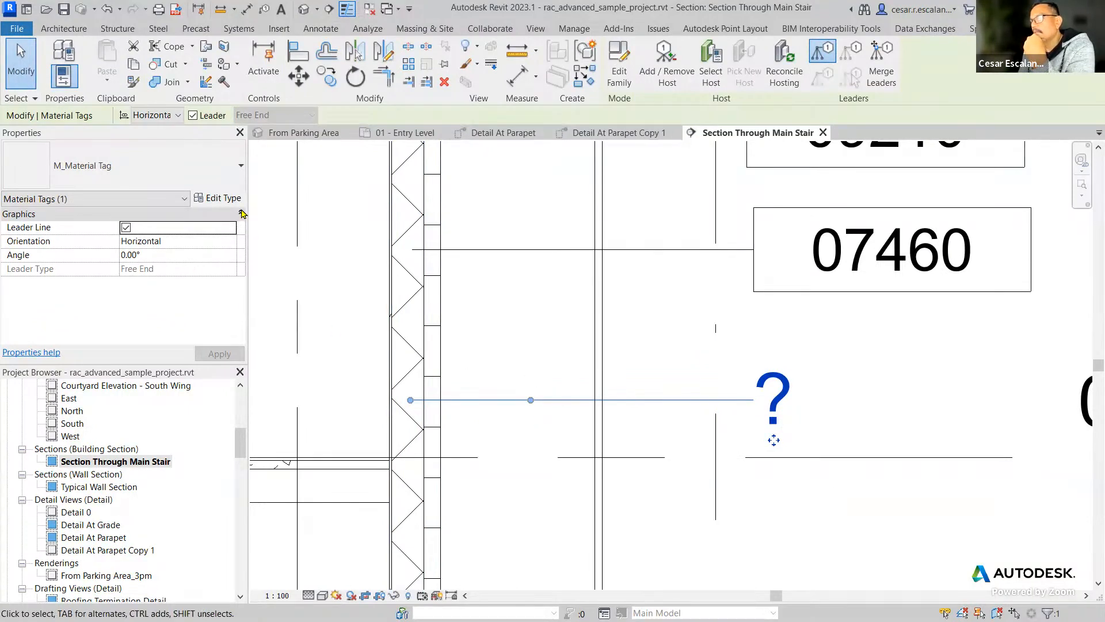
{"action": "left_click", "coordinate": [784, 408]}
{"action": "key", "text": "Escape"}
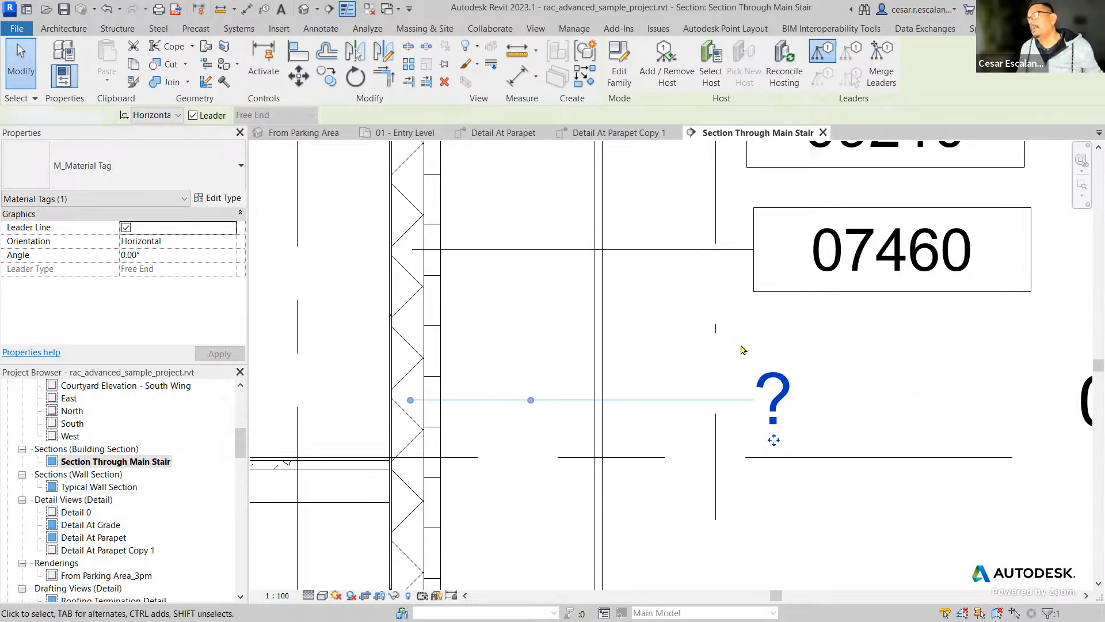
{"action": "key", "text": "Escape"}
Open the material tag's family, check which parameter its label reads, and close the family without changes.
{"action": "left_click", "coordinate": [776, 371]}
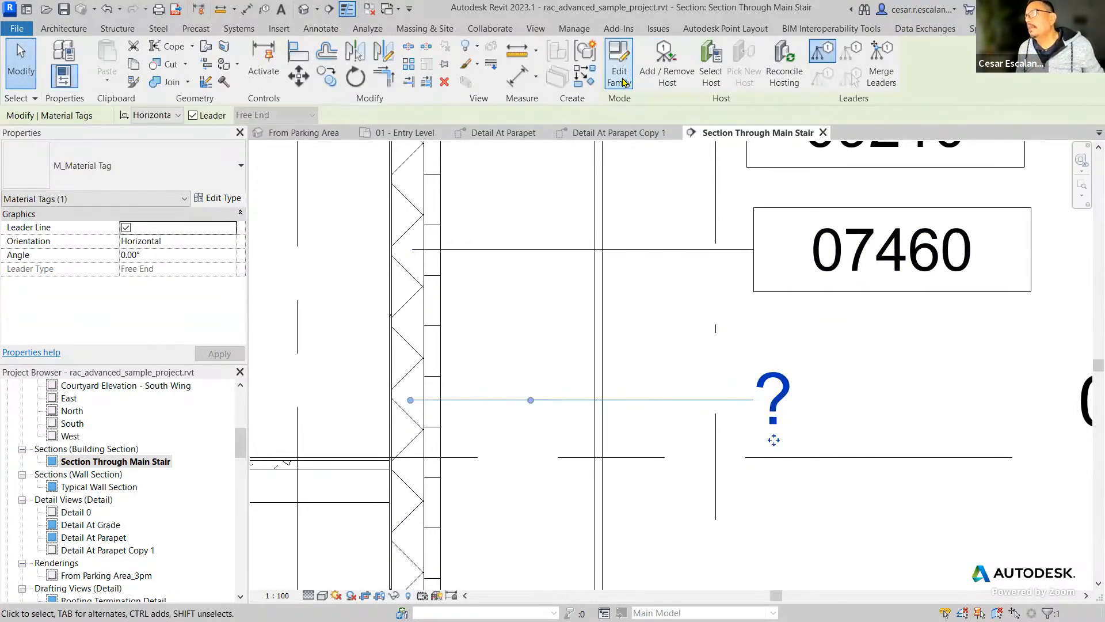
{"action": "double_click", "coordinate": [710, 385]}
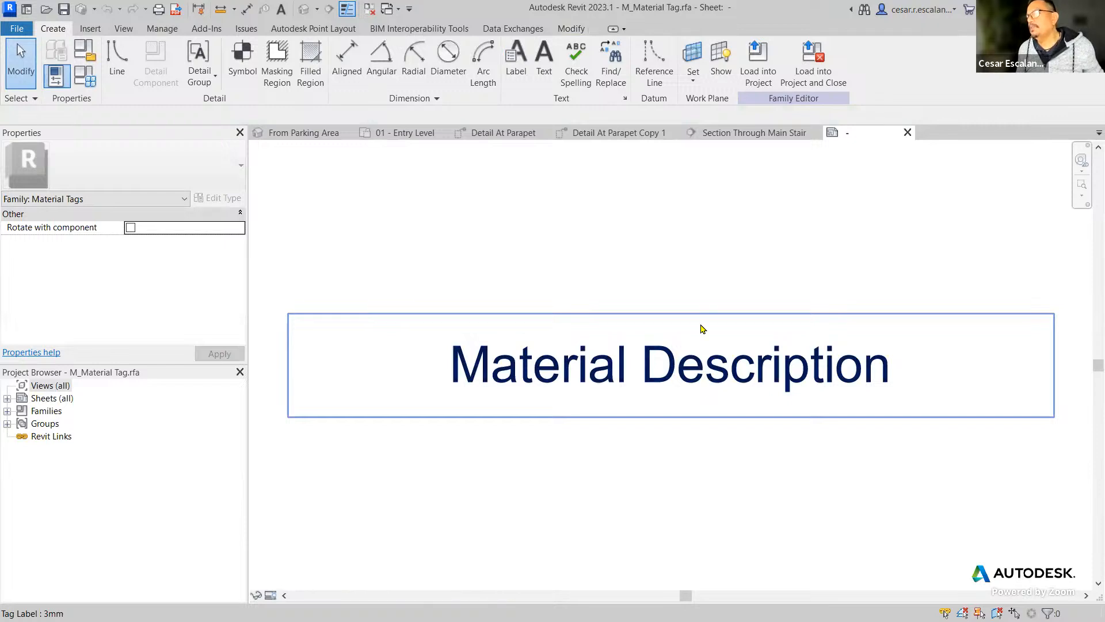
{"action": "left_click", "coordinate": [661, 380]}
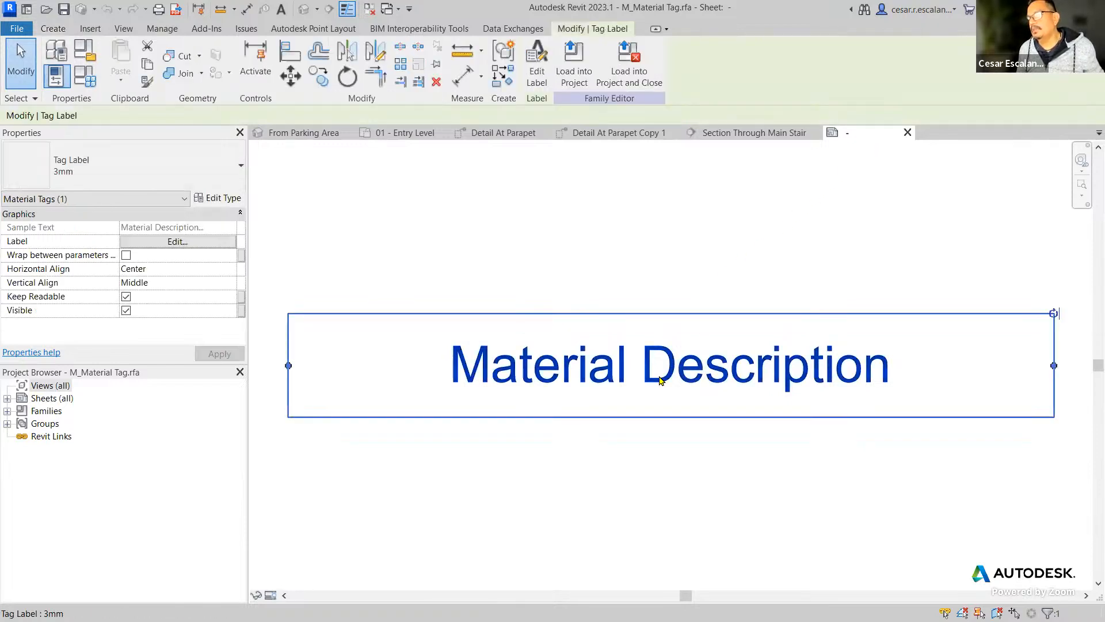
{"action": "left_click", "coordinate": [908, 132]}
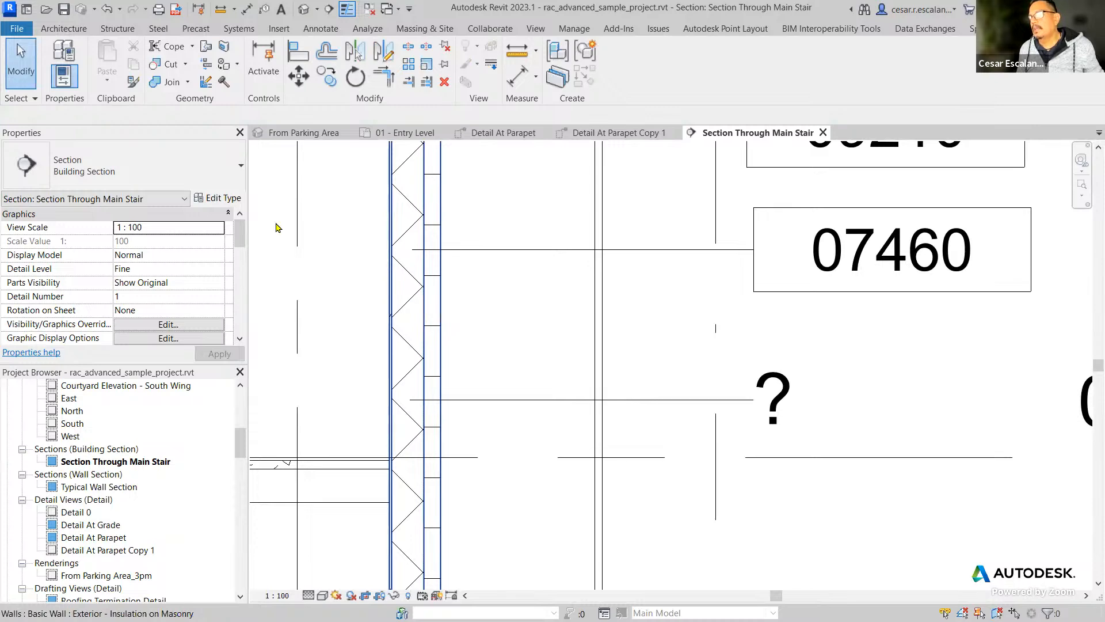
Open the Masonry - Concrete Block material from the Structure [1] layer of the Exterior - Insulation on Masonry wall type.
{"action": "left_click", "coordinate": [391, 277]}
{"action": "left_click", "coordinate": [224, 198]}
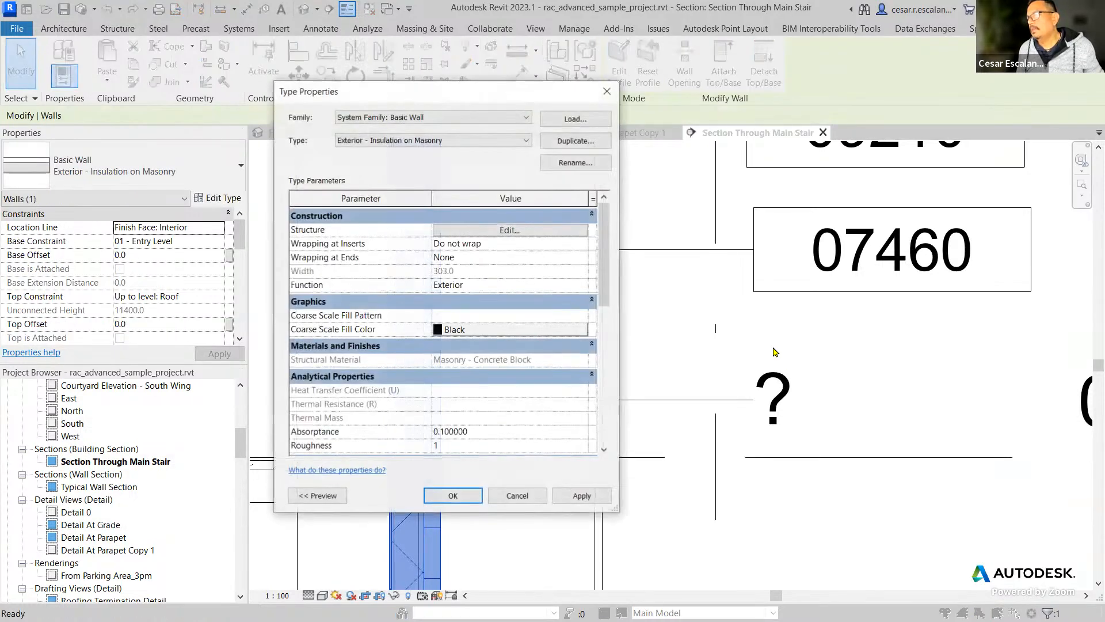
{"action": "left_click", "coordinate": [506, 233]}
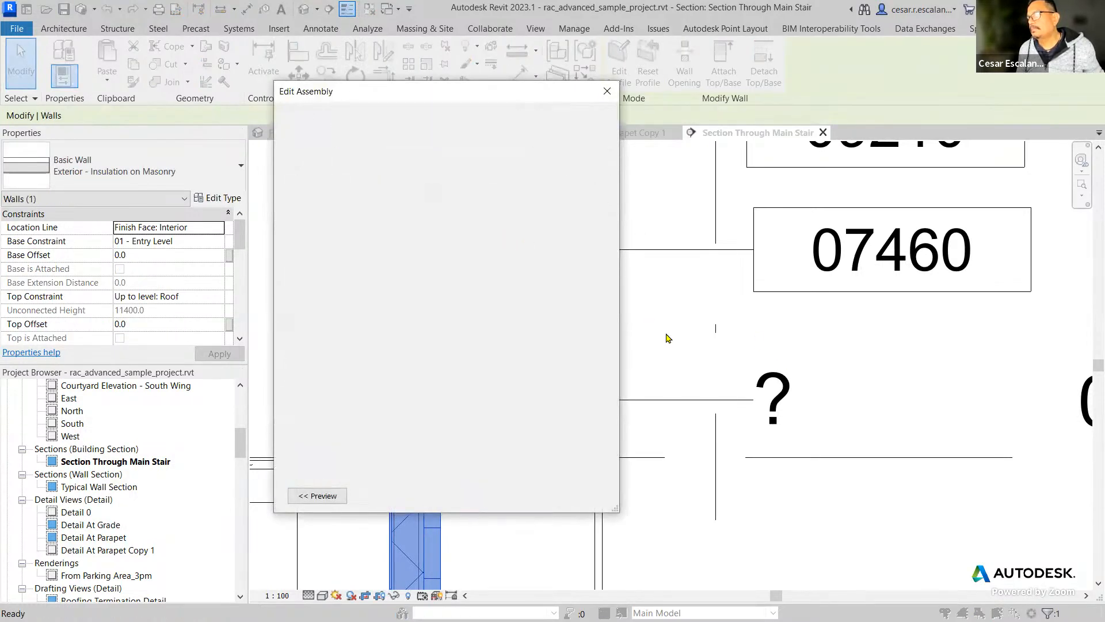
{"action": "left_click", "coordinate": [389, 270]}
{"action": "left_click", "coordinate": [392, 270]}
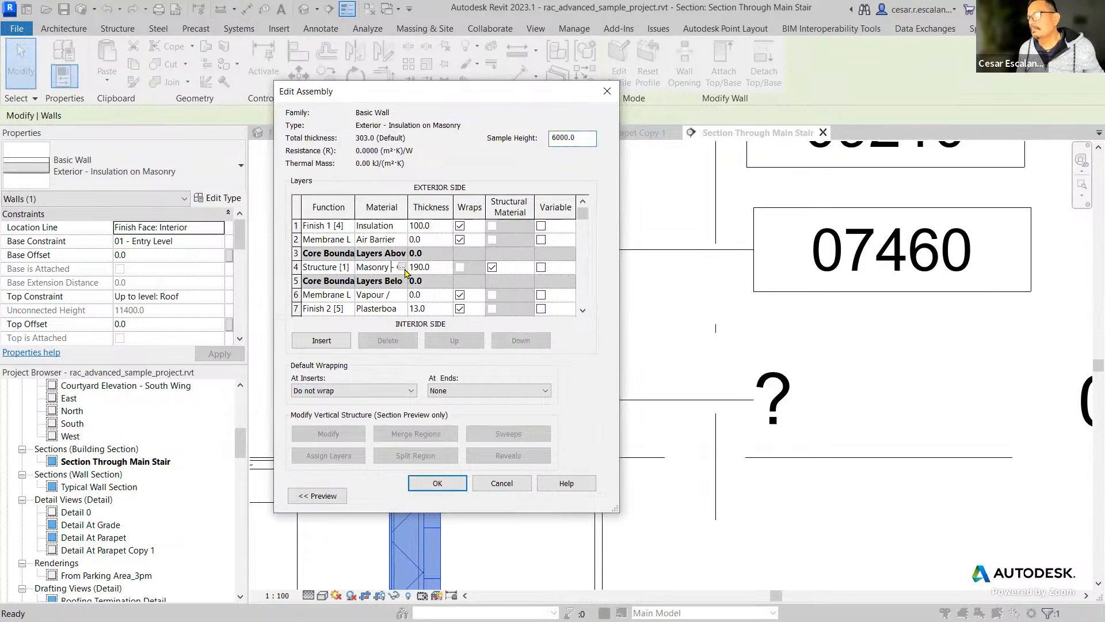
{"action": "left_click", "coordinate": [405, 268]}
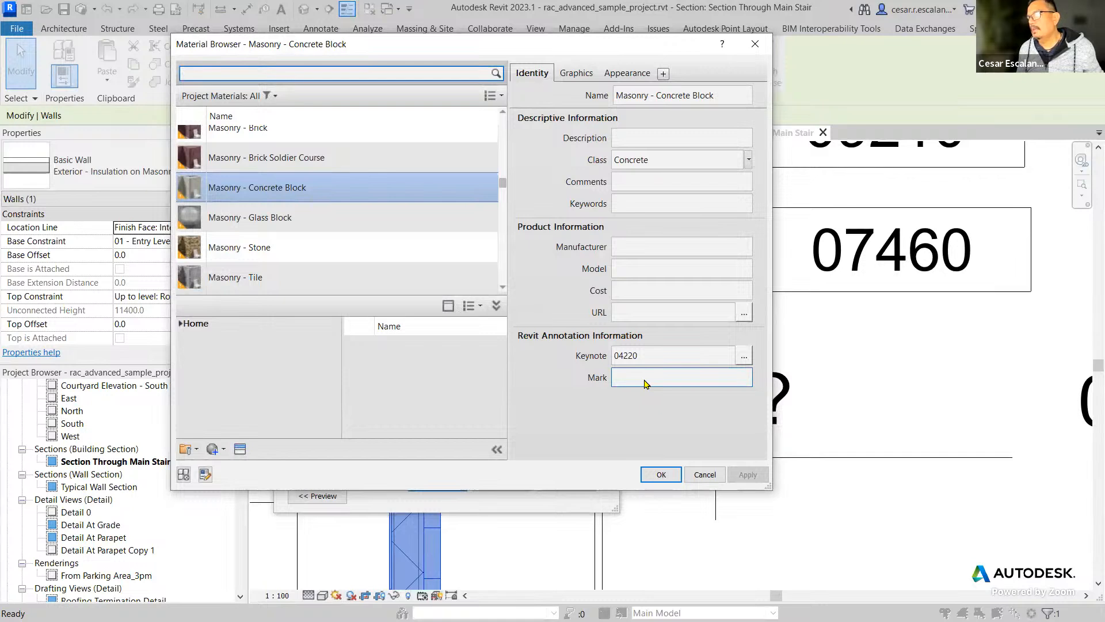
Set the concrete block material's description to "Material Description" and apply the change to the wall type.
{"action": "left_click", "coordinate": [643, 138]}
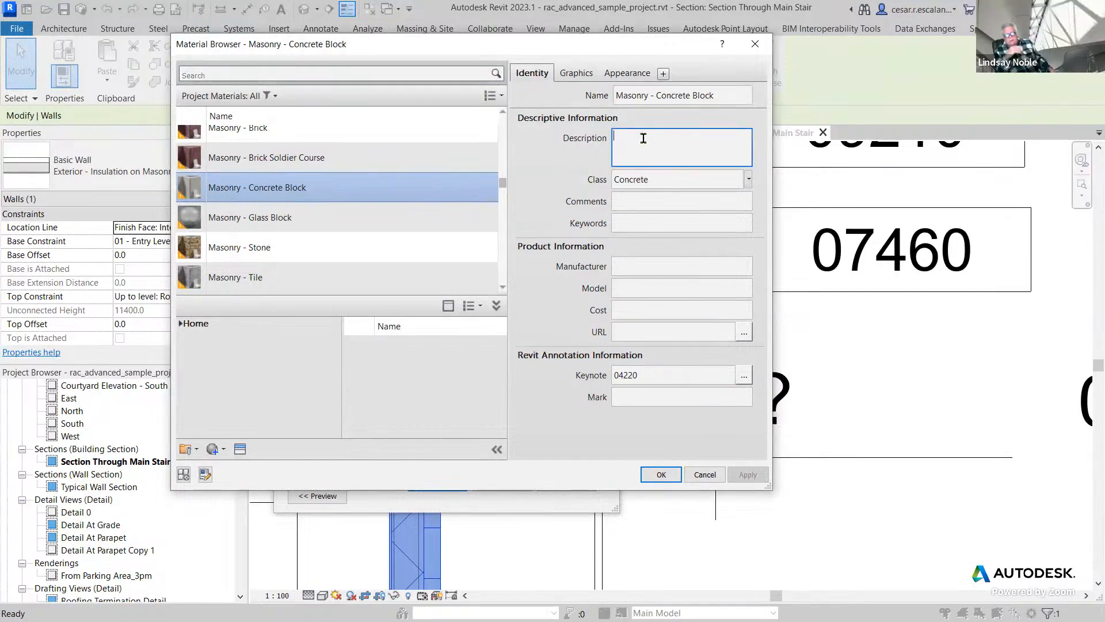
{"action": "type", "text": "Mat"}
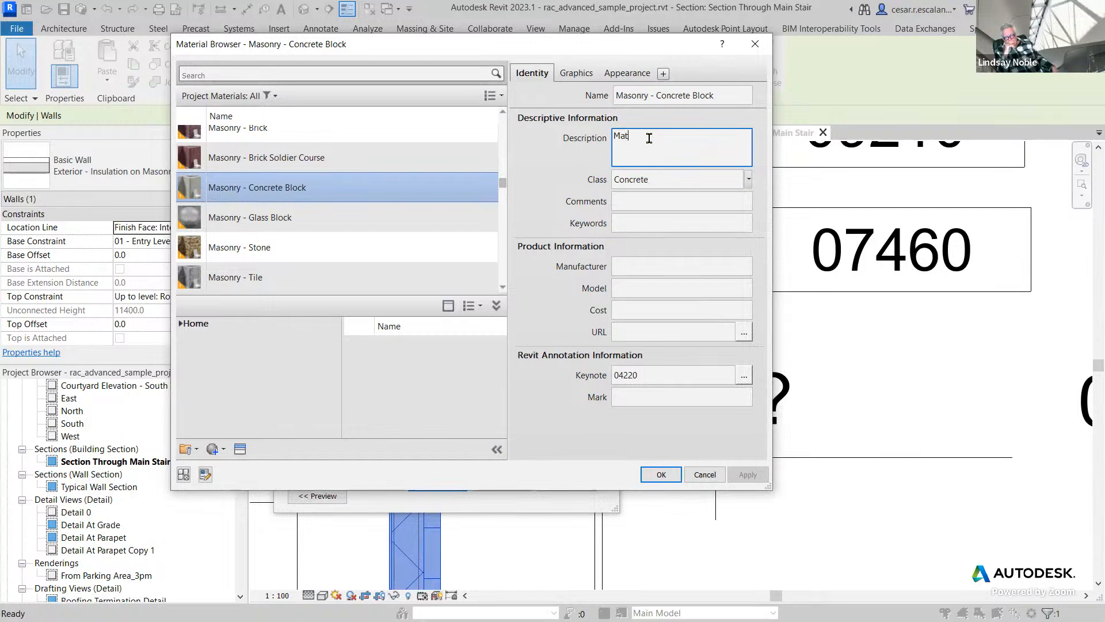
{"action": "type", "text": "erial Description"}
{"action": "left_click", "coordinate": [661, 473]}
{"action": "left_click", "coordinate": [662, 474]}
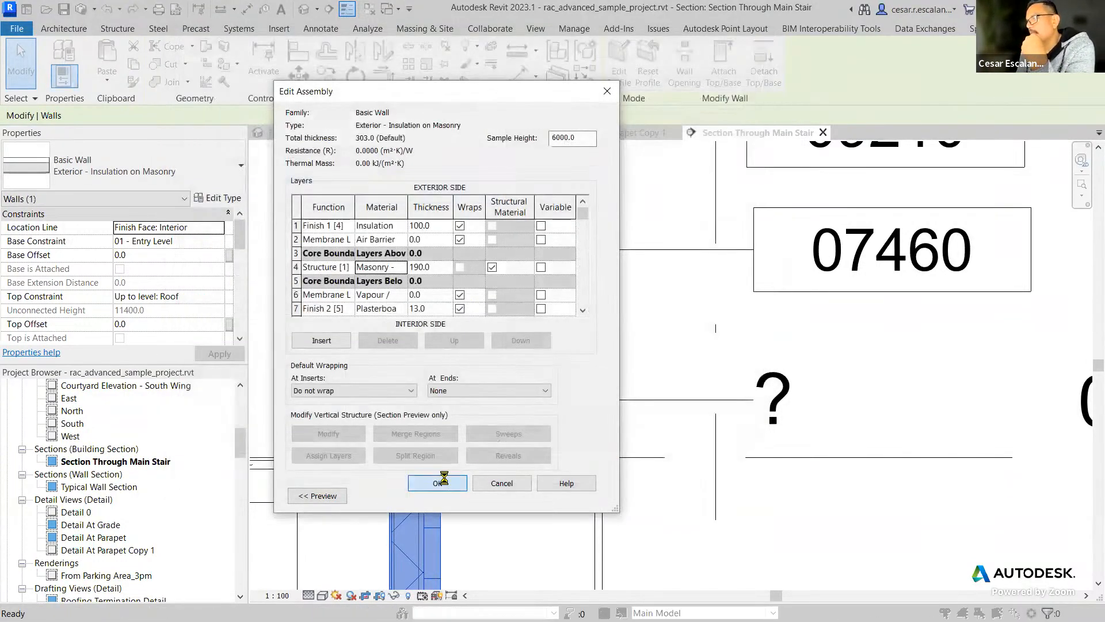
{"action": "left_click", "coordinate": [438, 481]}
{"action": "left_click", "coordinate": [579, 497]}
{"action": "left_click", "coordinate": [455, 496]}
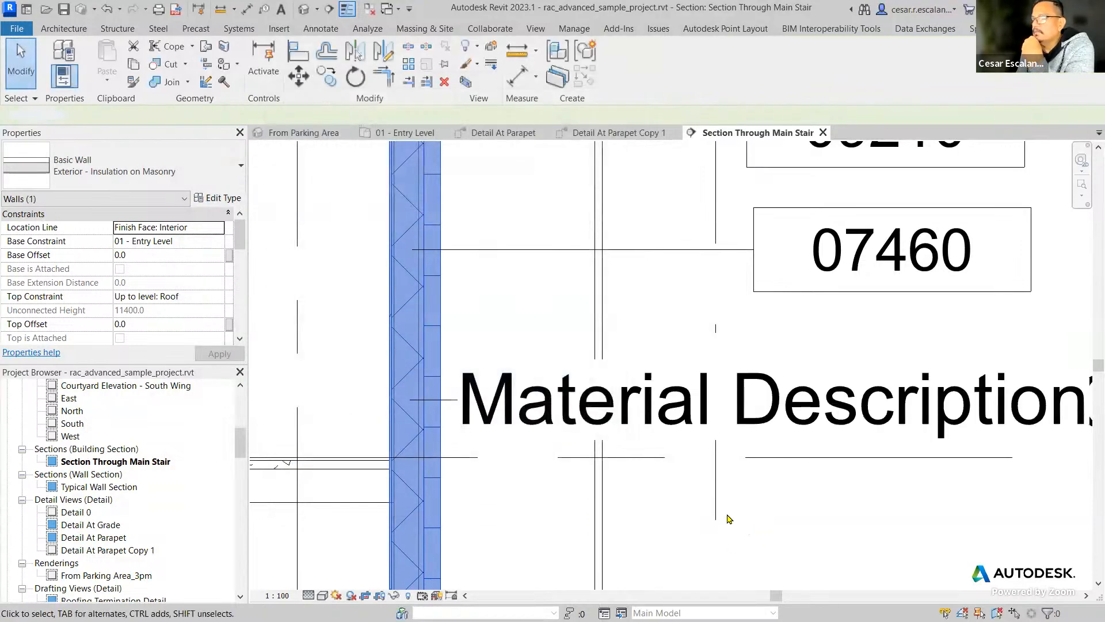
Move the material tag farther away from the wall, under the 07460 tag, so its leader line shows.
{"action": "left_click", "coordinate": [741, 525]}
{"action": "scroll", "coordinate": [741, 524], "scroll_direction": "down", "scroll_amount": 2}
{"action": "left_click", "coordinate": [564, 444]}
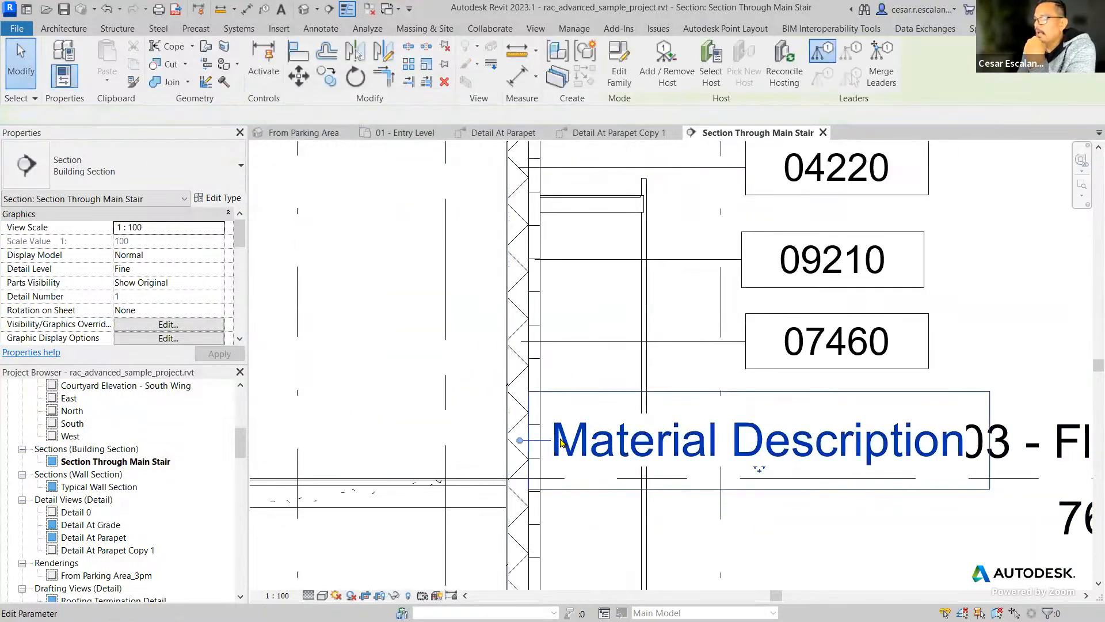
{"action": "left_click_drag", "start_coordinate": [862, 469], "coordinate": [897, 469]}
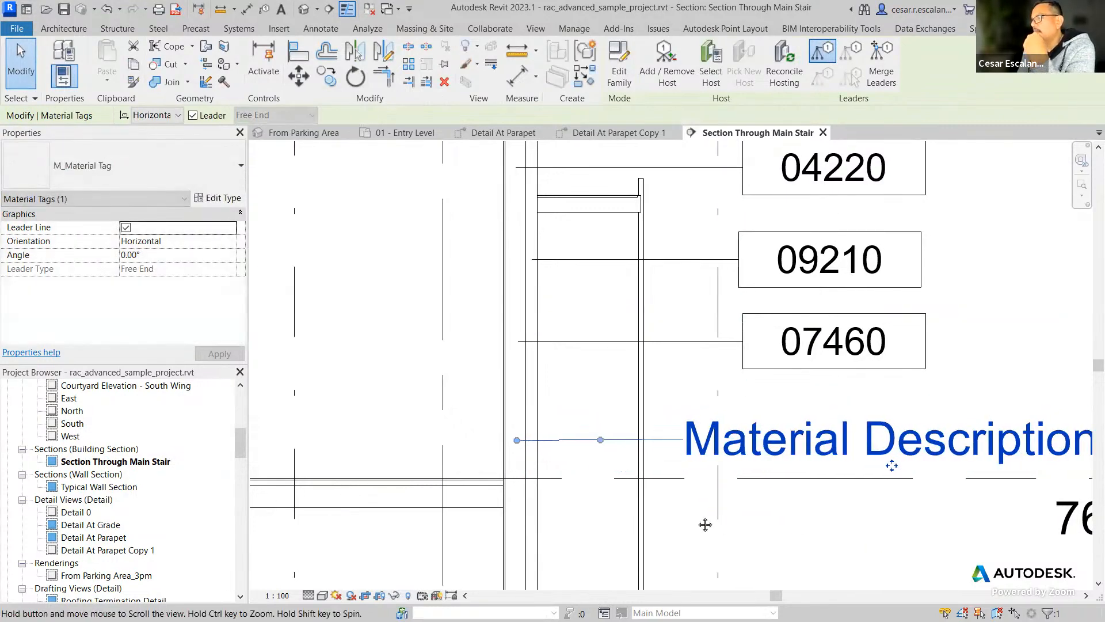
{"action": "middle_click_drag", "start_coordinate": [863, 552], "coordinate": [698, 521]}
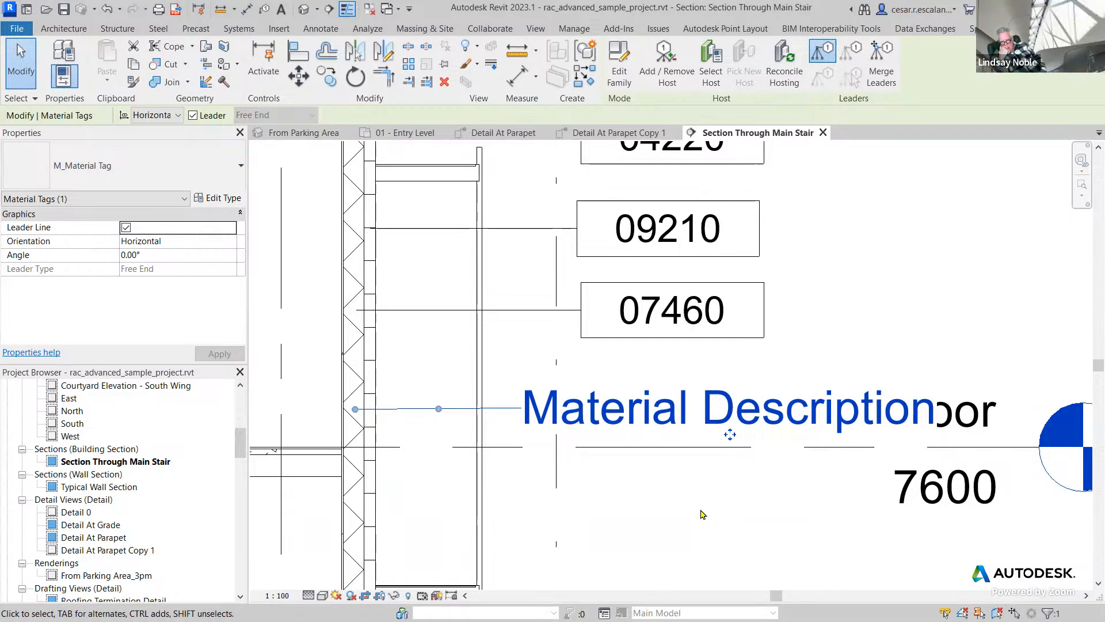
{"action": "left_click", "coordinate": [702, 514]}
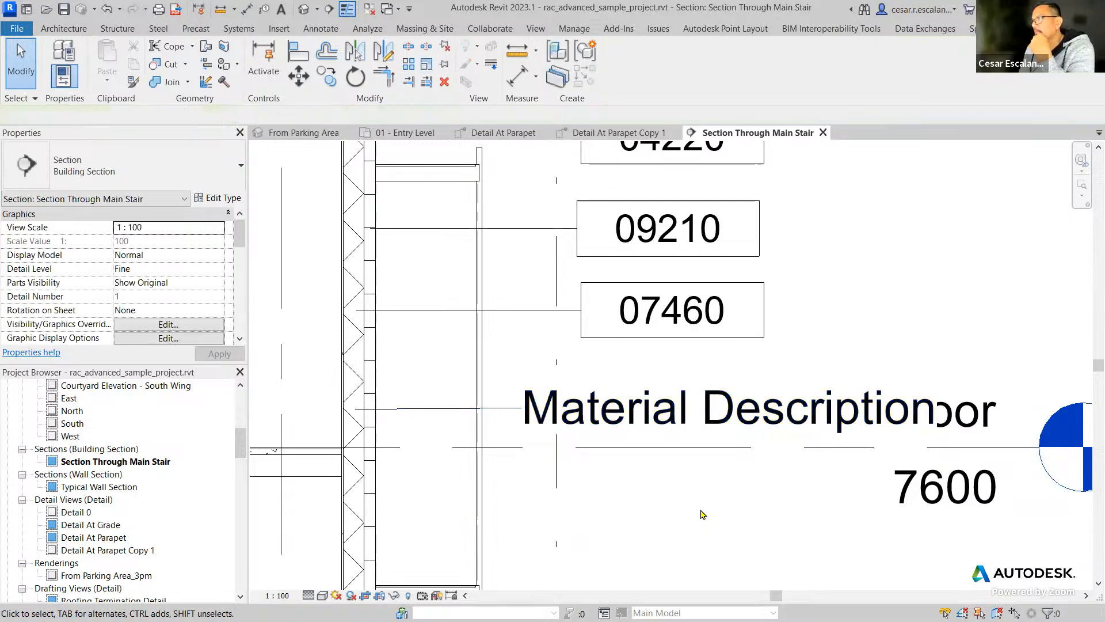
{"action": "scroll", "coordinate": [704, 515], "scroll_direction": "down", "scroll_amount": 2}
{"action": "scroll", "coordinate": [708, 522], "scroll_direction": "down", "scroll_amount": 1}
{"action": "scroll", "coordinate": [708, 522], "scroll_direction": "down", "scroll_amount": 4}
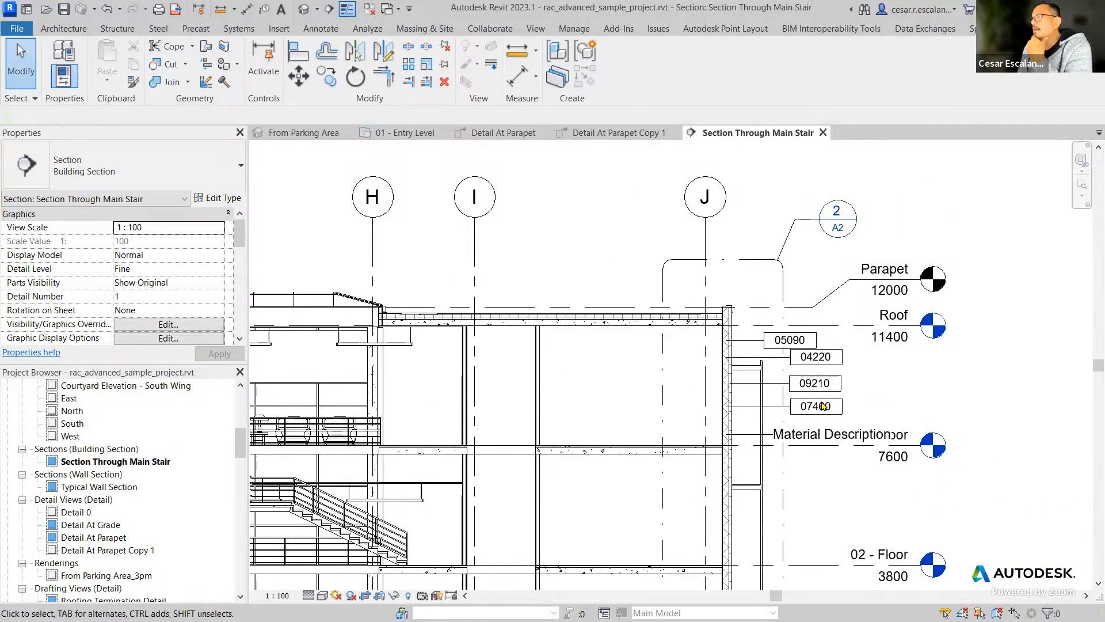
{"action": "middle_click_drag", "start_coordinate": [670, 235], "coordinate": [855, 247]}
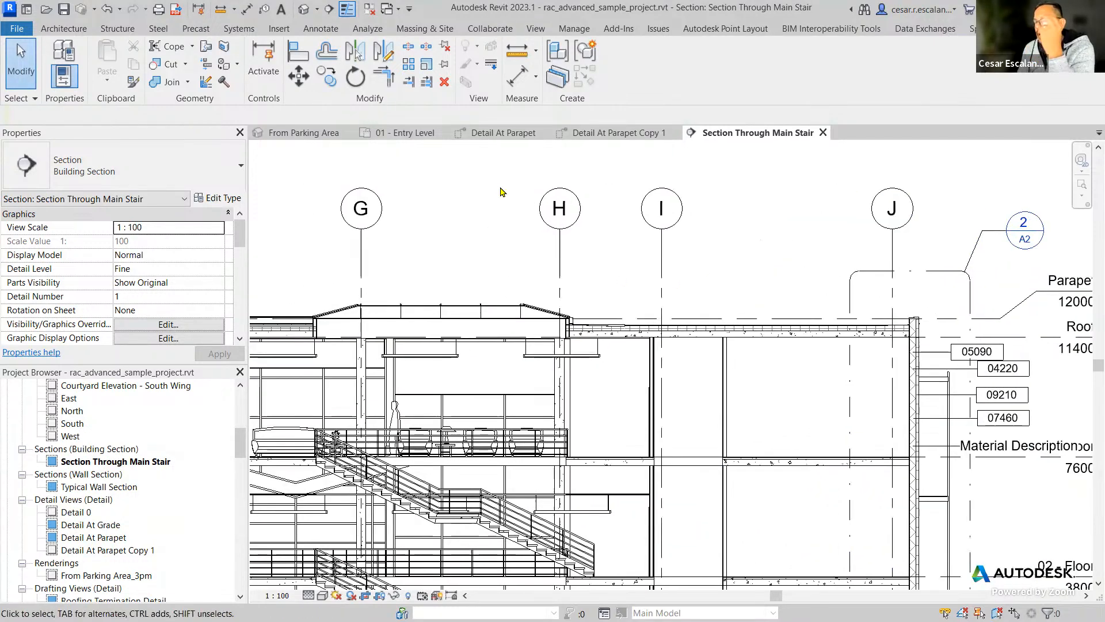
Place an M_Centreline annotation symbol with 0 leaders in the empty area between the detail callout boundary and the Parapet level marker.
{"action": "left_click", "coordinate": [63, 28]}
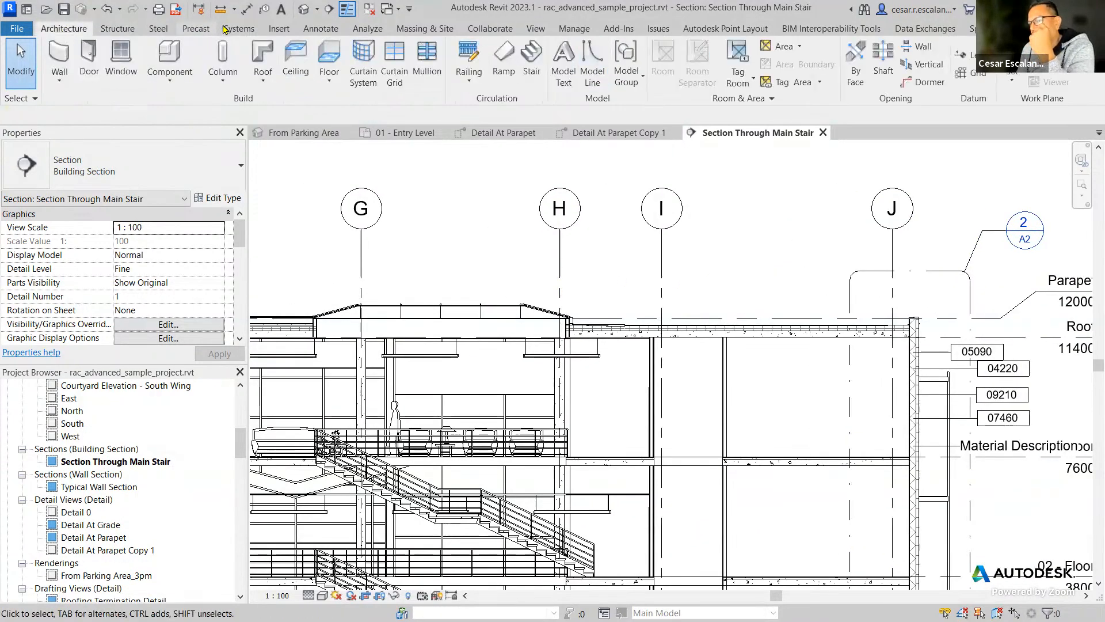
{"action": "left_click", "coordinate": [320, 28]}
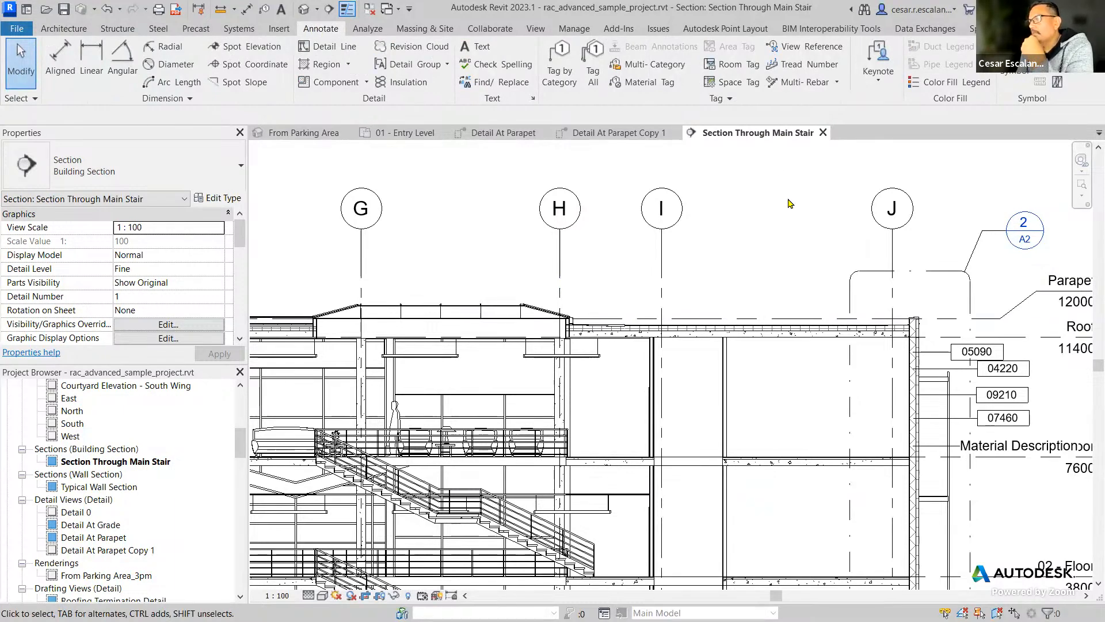
{"action": "middle_click_drag", "start_coordinate": [785, 215], "coordinate": [454, 202]}
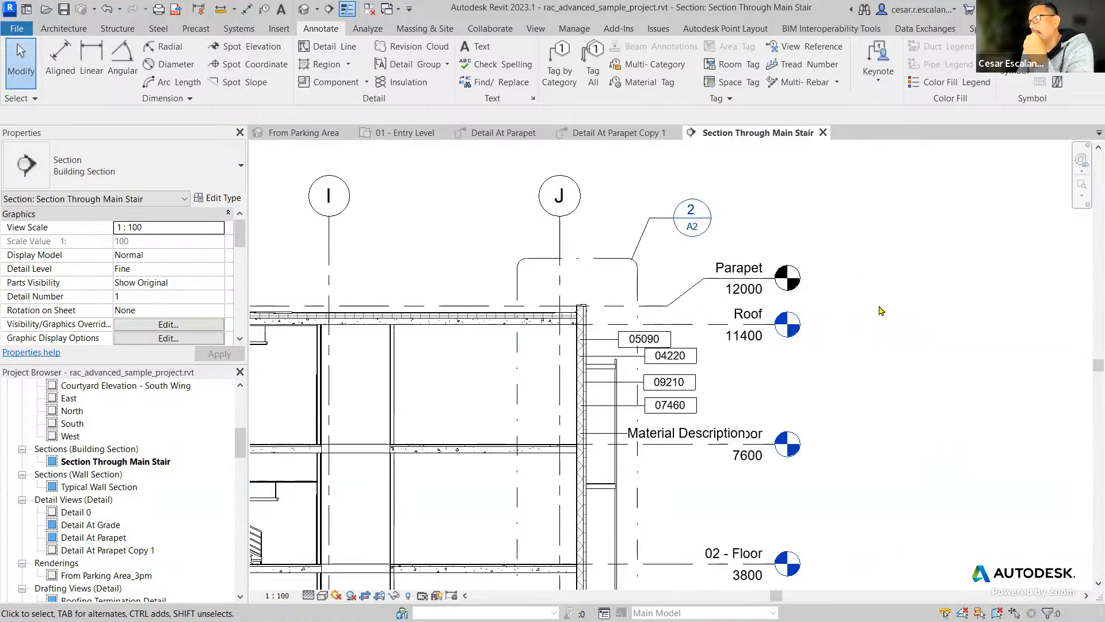
{"action": "scroll", "coordinate": [879, 311], "scroll_direction": "up", "scroll_amount": 4}
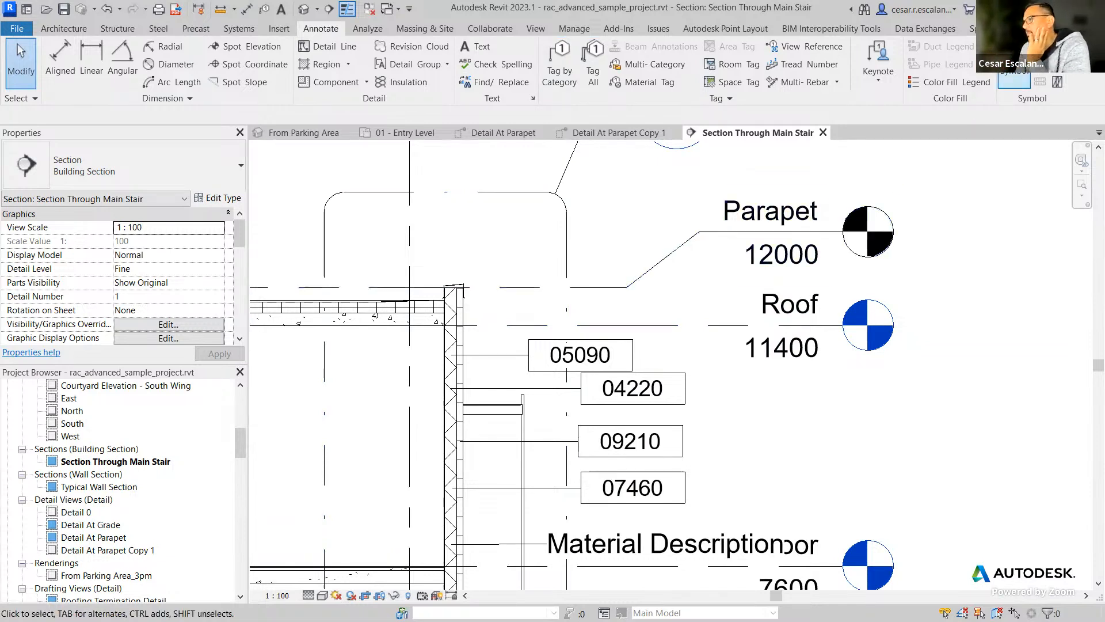
{"action": "left_click", "coordinate": [1023, 73]}
{"action": "left_click", "coordinate": [176, 178]}
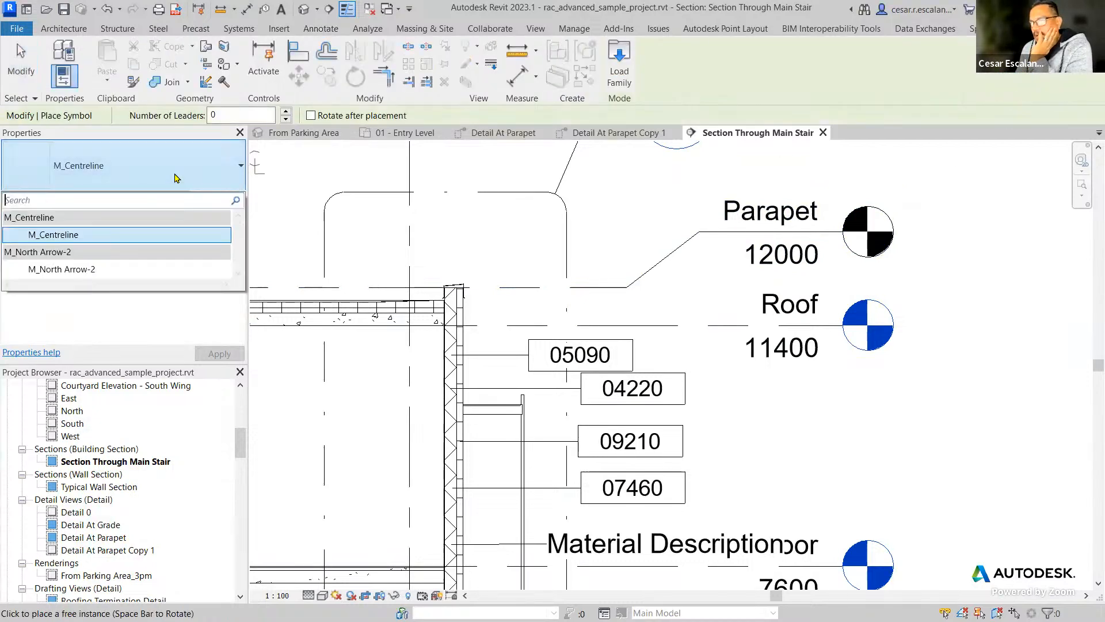
{"action": "left_click", "coordinate": [176, 178]}
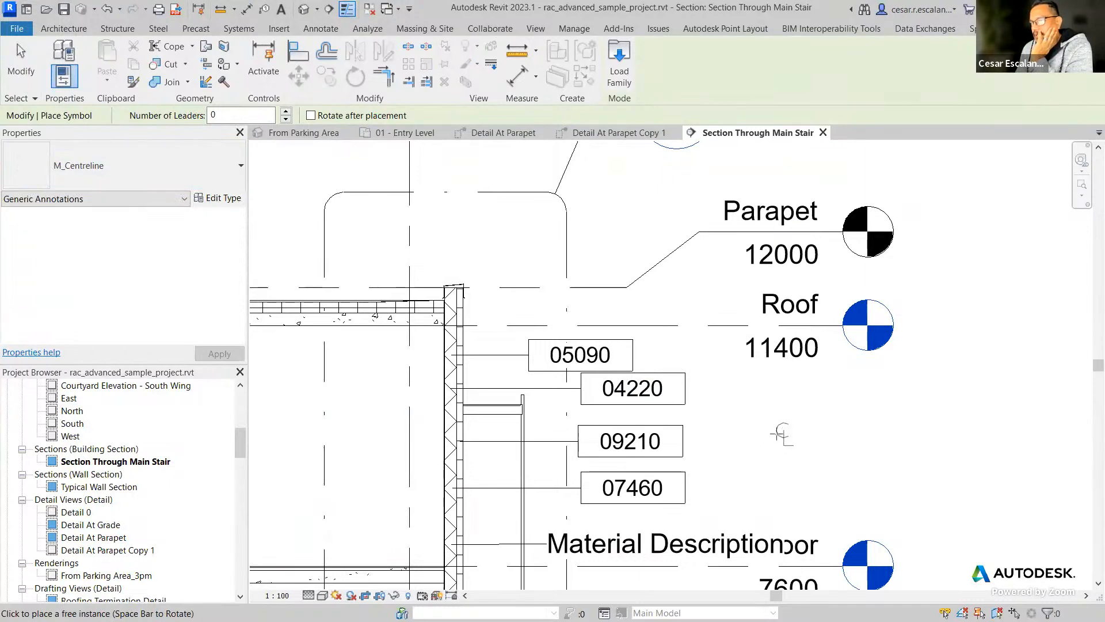
{"action": "left_click", "coordinate": [618, 218]}
{"action": "left_click", "coordinate": [21, 58]}
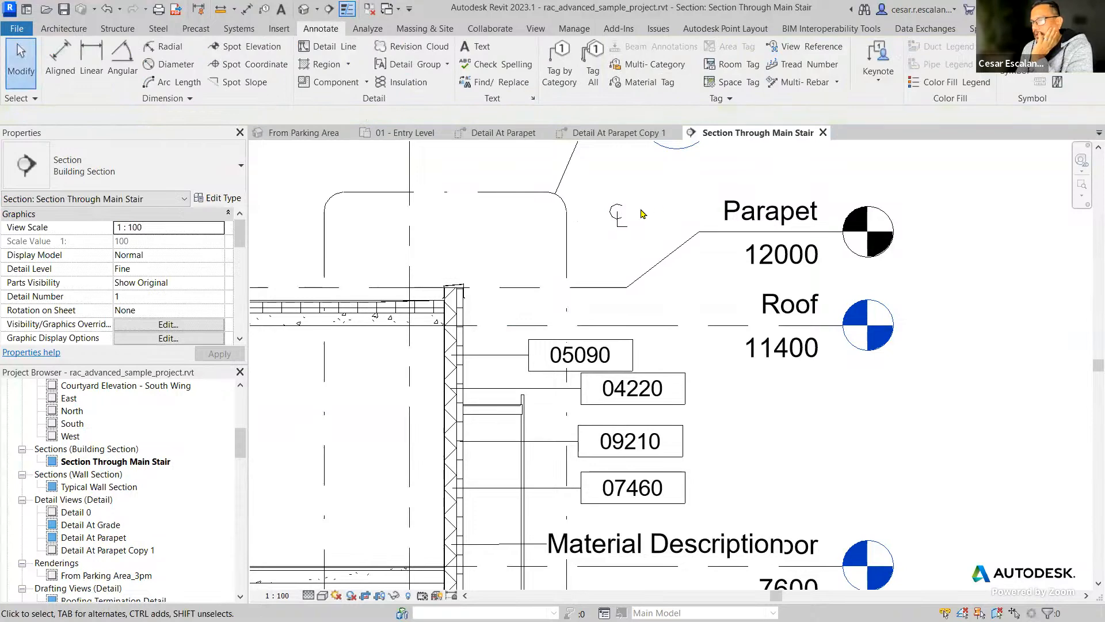
Add a leader to the centreline symbol, with its end on the top of the exterior wall and its elbow level with the symbol.
{"action": "left_click", "coordinate": [621, 218]}
{"action": "left_click", "coordinate": [660, 62]}
{"action": "left_click_drag", "start_coordinate": [288, 216], "coordinate": [453, 305]}
{"action": "left_click_drag", "start_coordinate": [532, 261], "coordinate": [520, 216]}
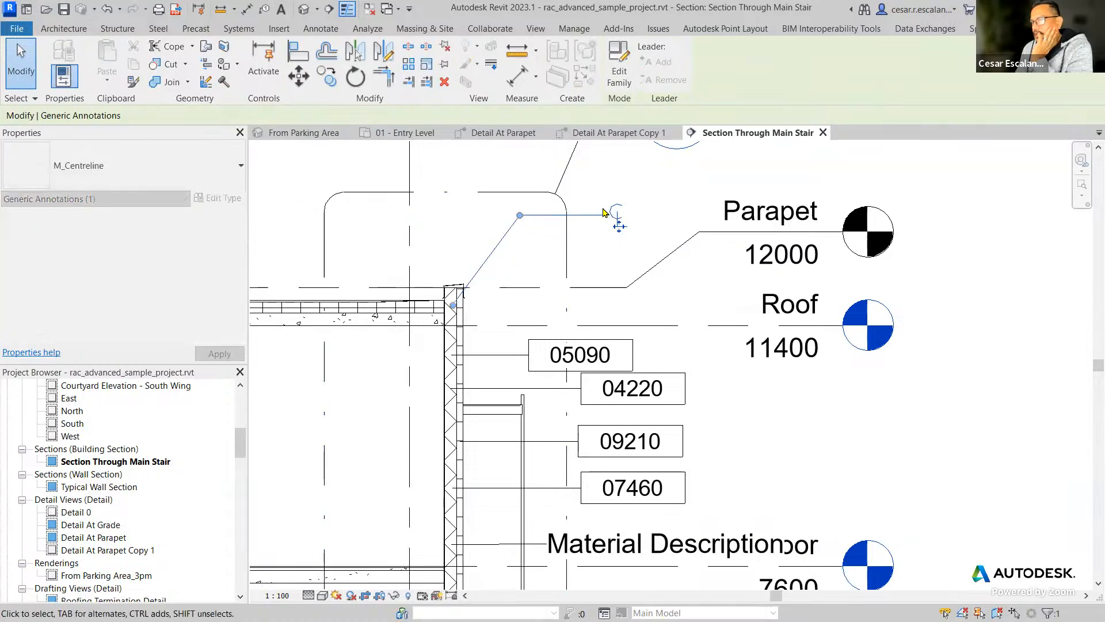
{"action": "key", "text": "Escape"}
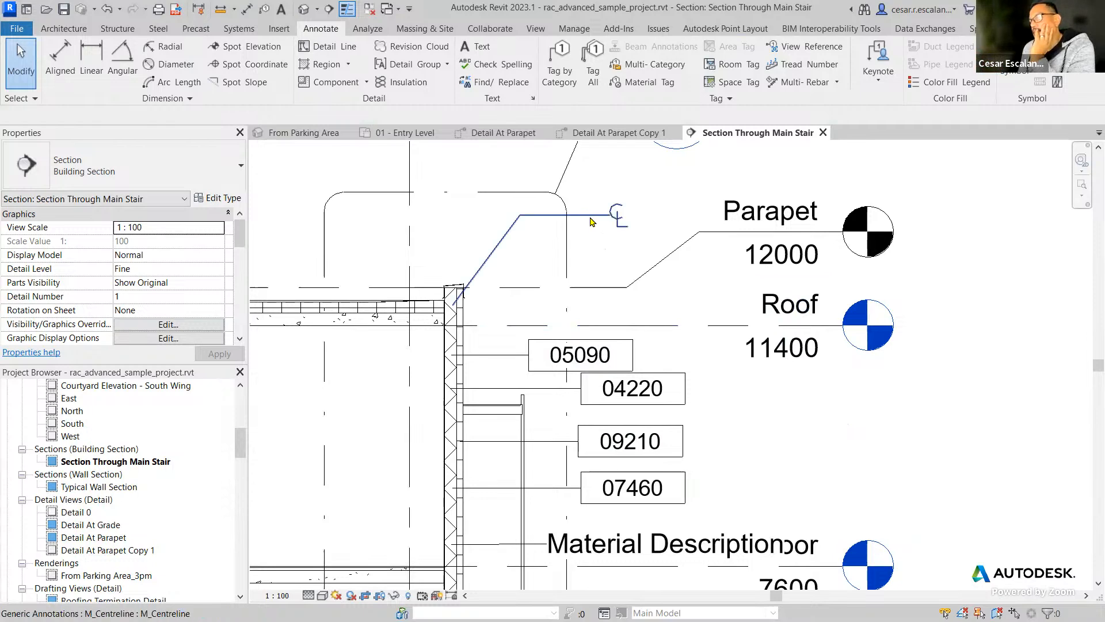
Delete the centreline symbol together with its leader.
{"action": "left_click", "coordinate": [617, 222]}
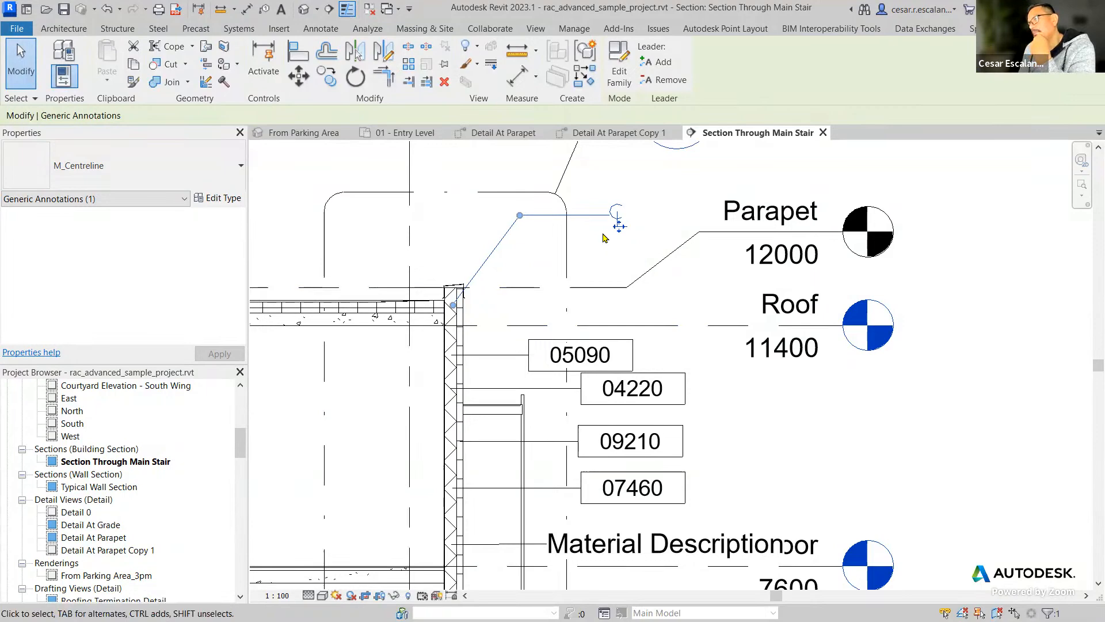
{"action": "left_click", "coordinate": [582, 207]}
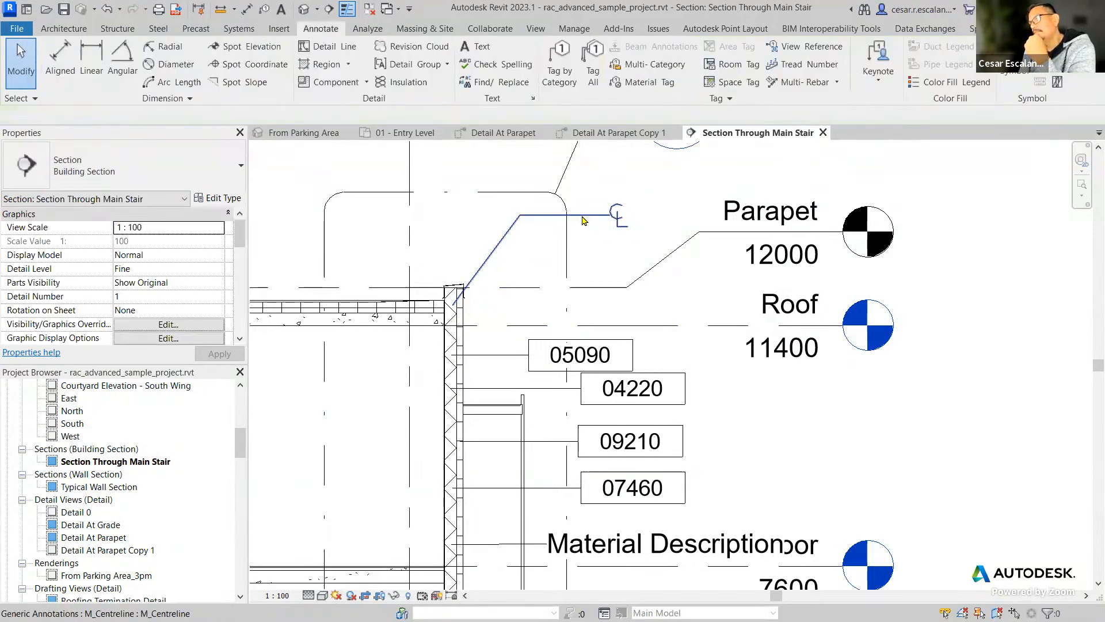
{"action": "left_click", "coordinate": [583, 216]}
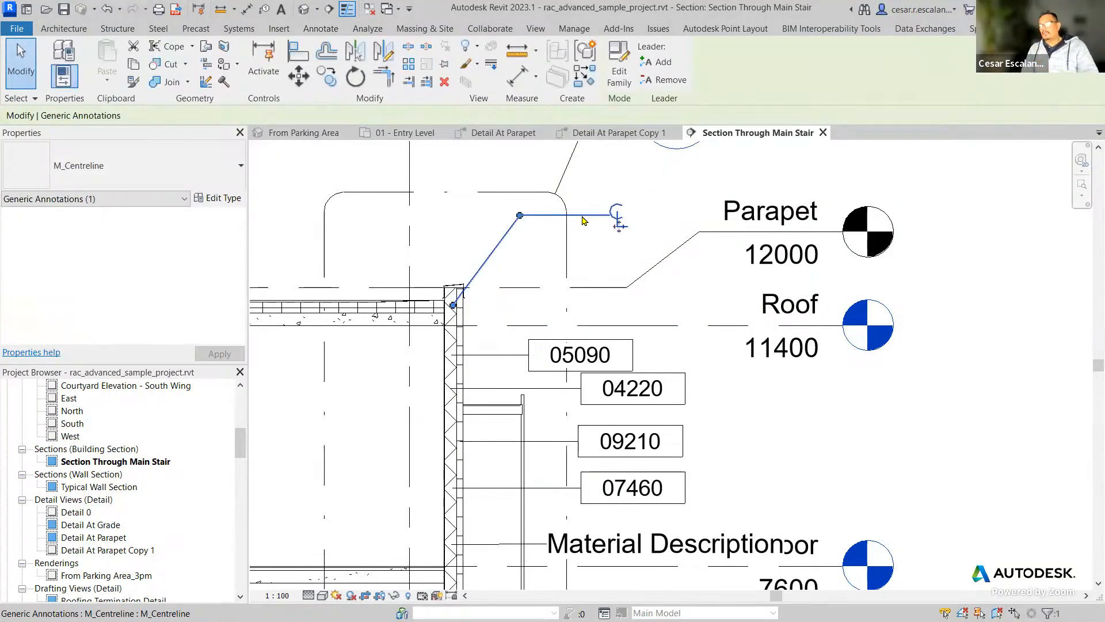
{"action": "left_click", "coordinate": [584, 221]}
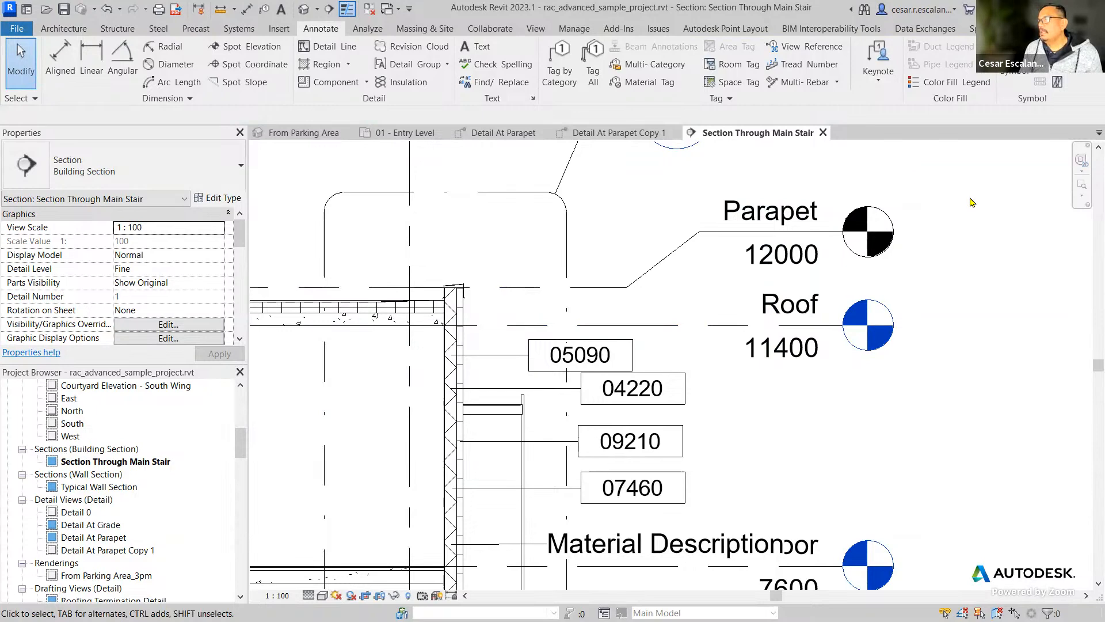
{"action": "scroll", "coordinate": [972, 202], "scroll_direction": "down", "scroll_amount": 1}
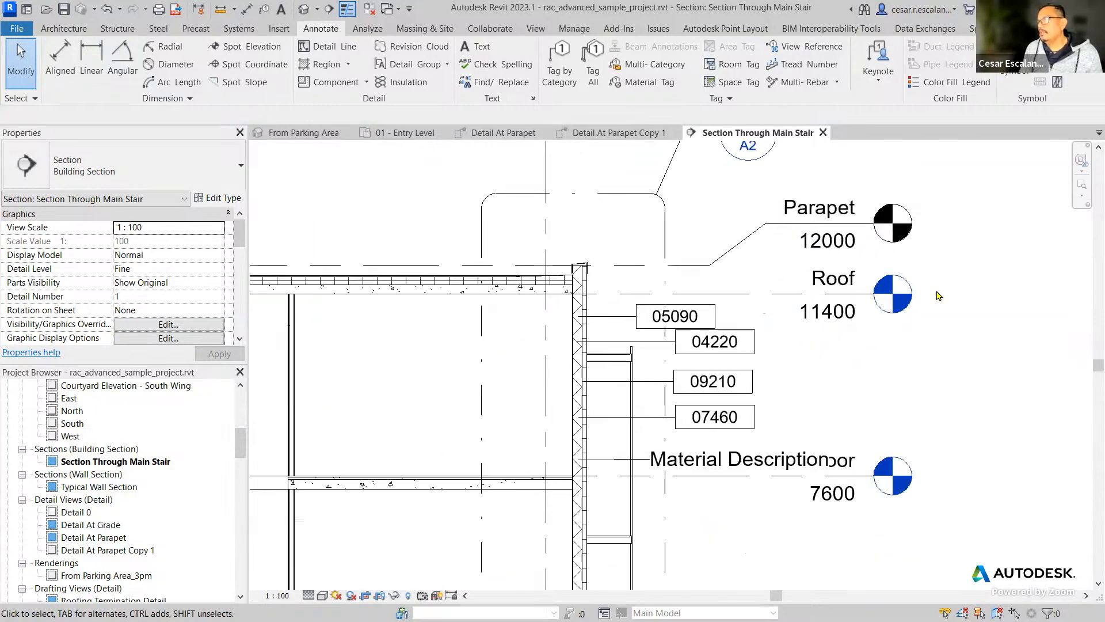
{"action": "middle_click_drag", "start_coordinate": [951, 296], "coordinate": [949, 337]}
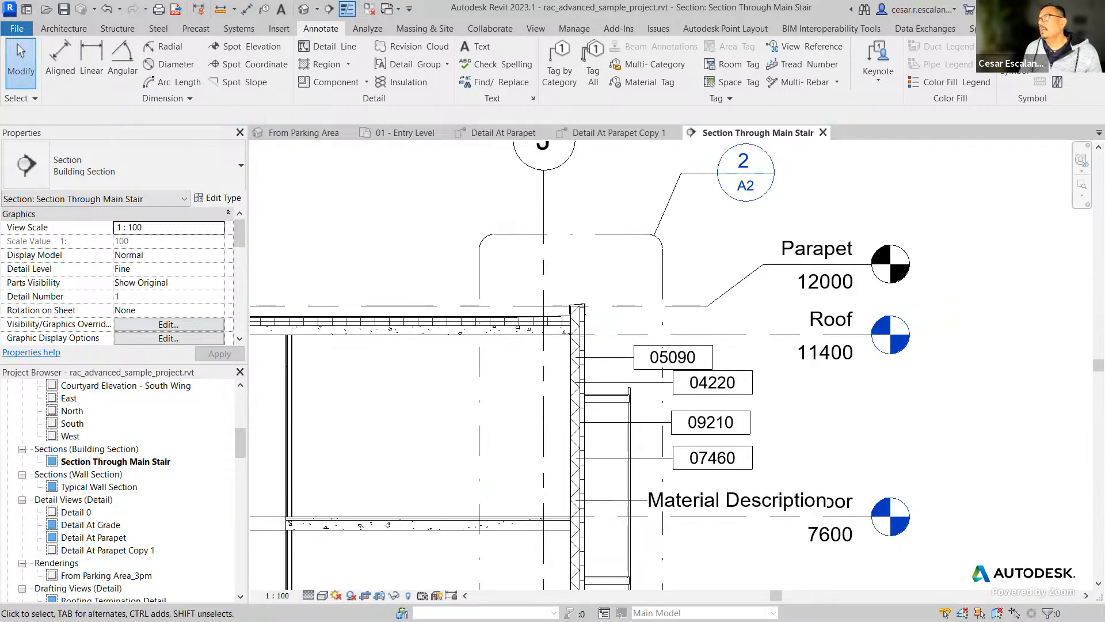
{"action": "scroll", "coordinate": [822, 472], "scroll_direction": "down", "scroll_amount": 1}
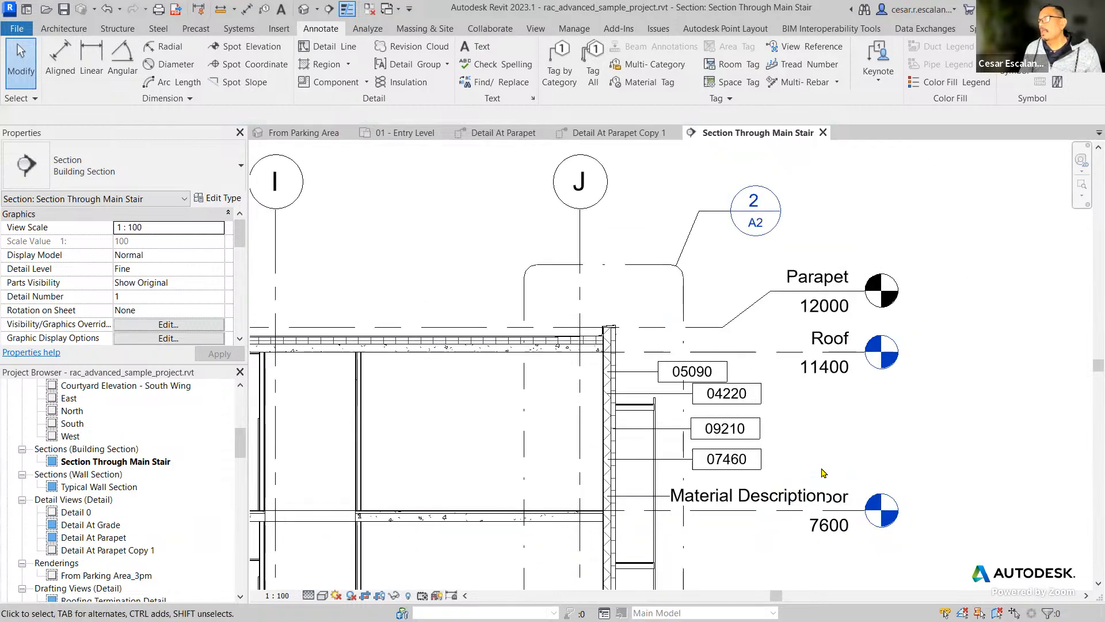
{"action": "scroll", "coordinate": [822, 472], "scroll_direction": "up", "scroll_amount": 1}
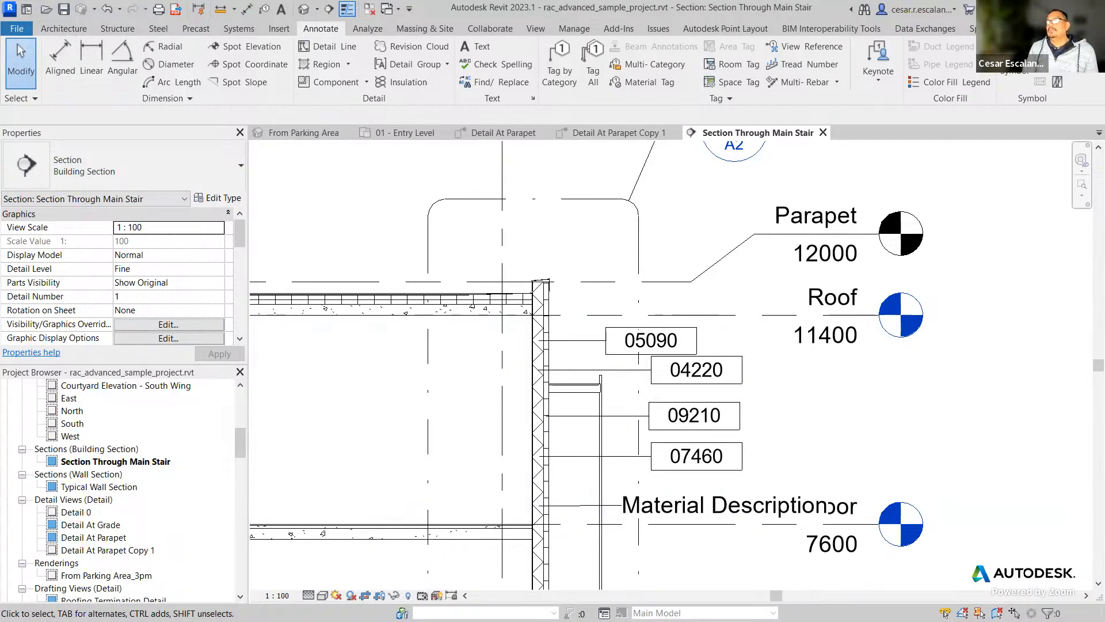
{"action": "scroll", "coordinate": [800, 419], "scroll_direction": "down", "scroll_amount": 5}
{"action": "middle_click_drag", "start_coordinate": [826, 425], "coordinate": [889, 306]}
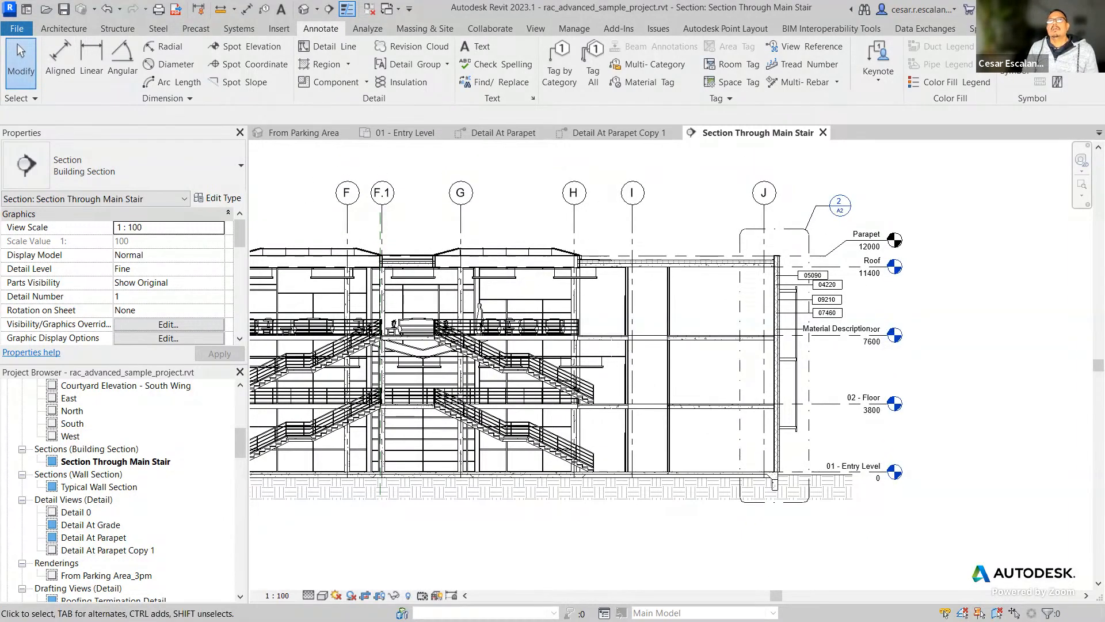